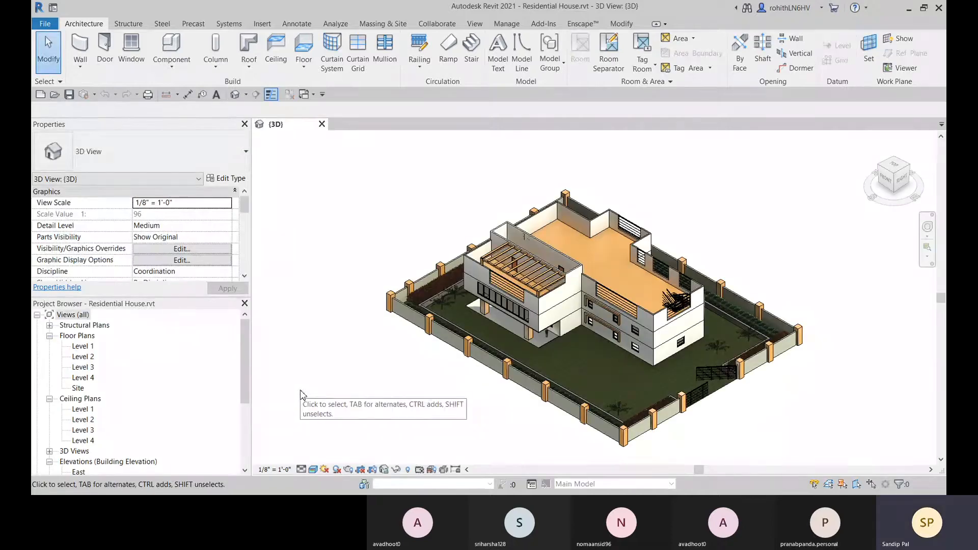
Examine the house, garden and boundary walls from several angles and distances in the 3D view.
{"action": "scroll", "coordinate": [603, 348], "scroll_direction": "up", "scroll_amount": 3}
{"action": "scroll", "coordinate": [603, 353], "scroll_direction": "down", "scroll_amount": 4}
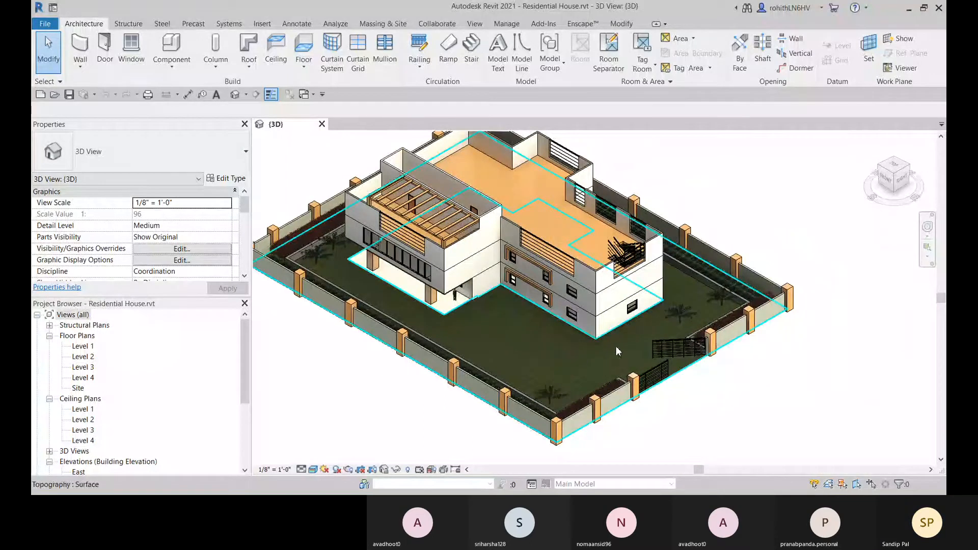
{"action": "middle_click_drag", "start_coordinate": [615, 346], "coordinate": [606, 365], "text": "shift"}
{"action": "scroll", "coordinate": [509, 331], "scroll_direction": "up", "scroll_amount": 2}
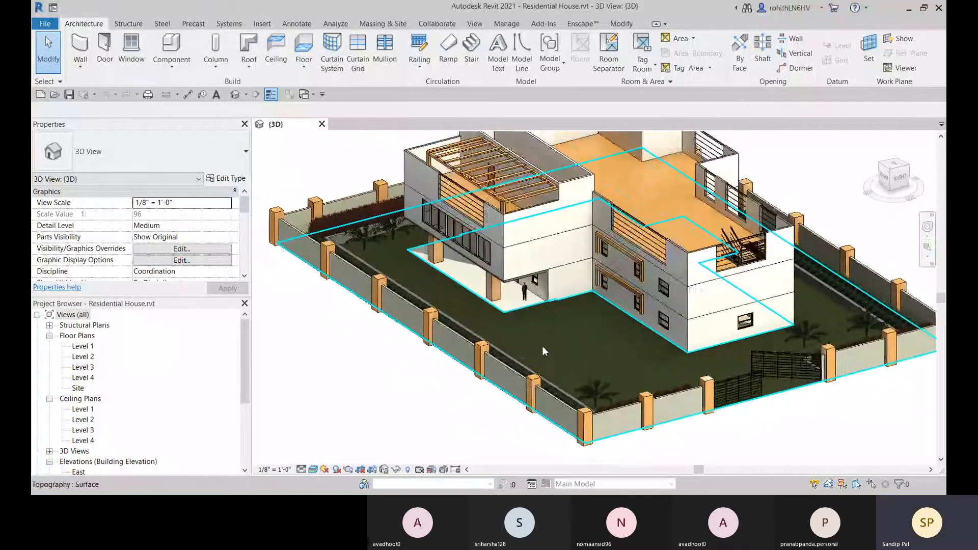
{"action": "scroll", "coordinate": [584, 346], "scroll_direction": "down", "scroll_amount": 2}
{"action": "scroll", "coordinate": [481, 341], "scroll_direction": "down", "scroll_amount": 2}
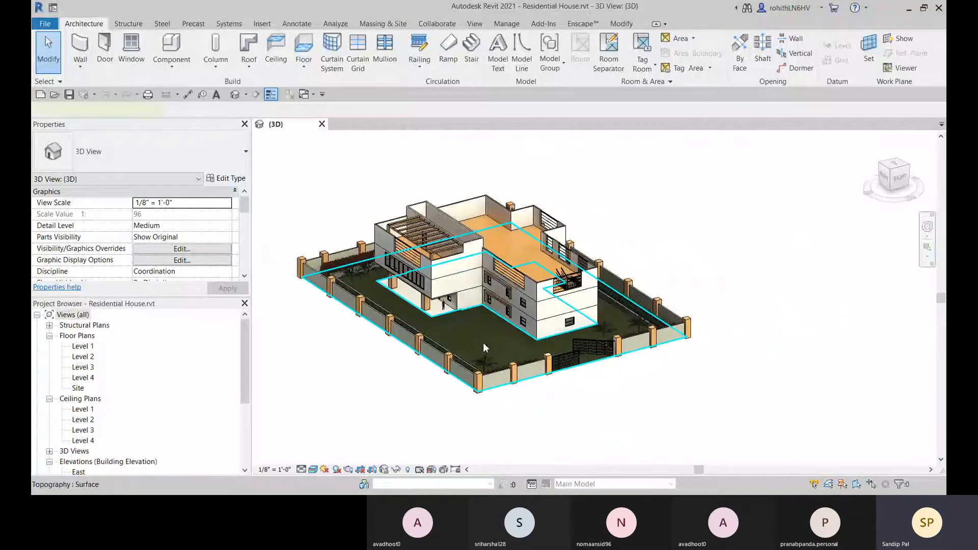
{"action": "left_click", "coordinate": [483, 342]}
{"action": "middle_click_drag", "start_coordinate": [515, 378], "coordinate": [579, 387]}
{"action": "left_click", "coordinate": [557, 438]}
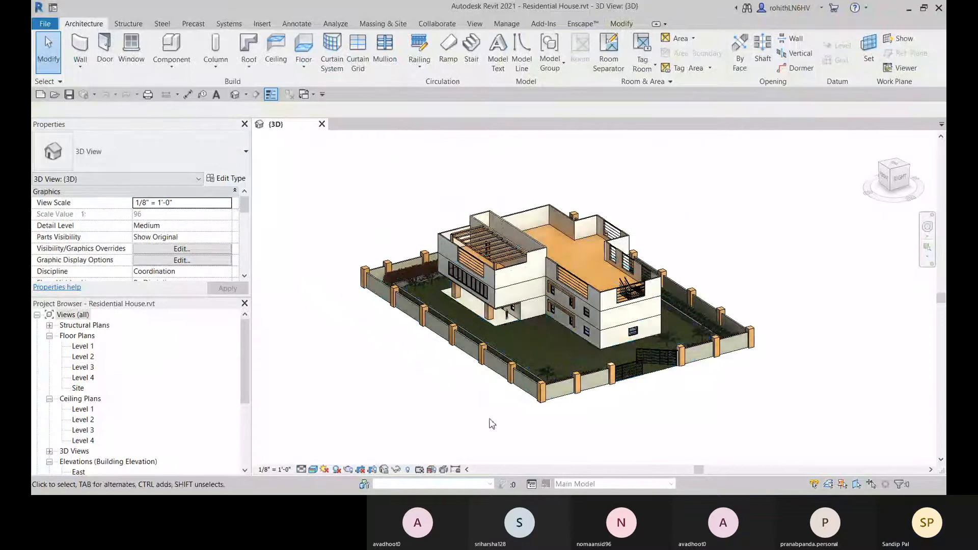
{"action": "scroll", "coordinate": [509, 352], "scroll_direction": "up", "scroll_amount": 2}
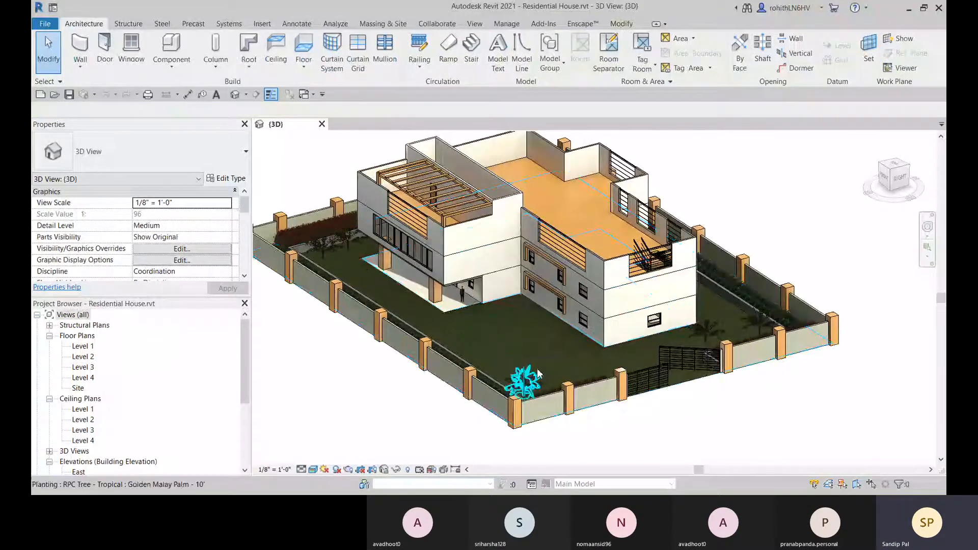
{"action": "scroll", "coordinate": [538, 372], "scroll_direction": "up", "scroll_amount": 2}
{"action": "middle_click_drag", "start_coordinate": [465, 340], "coordinate": [527, 353]}
{"action": "scroll", "coordinate": [528, 353], "scroll_direction": "down", "scroll_amount": 2}
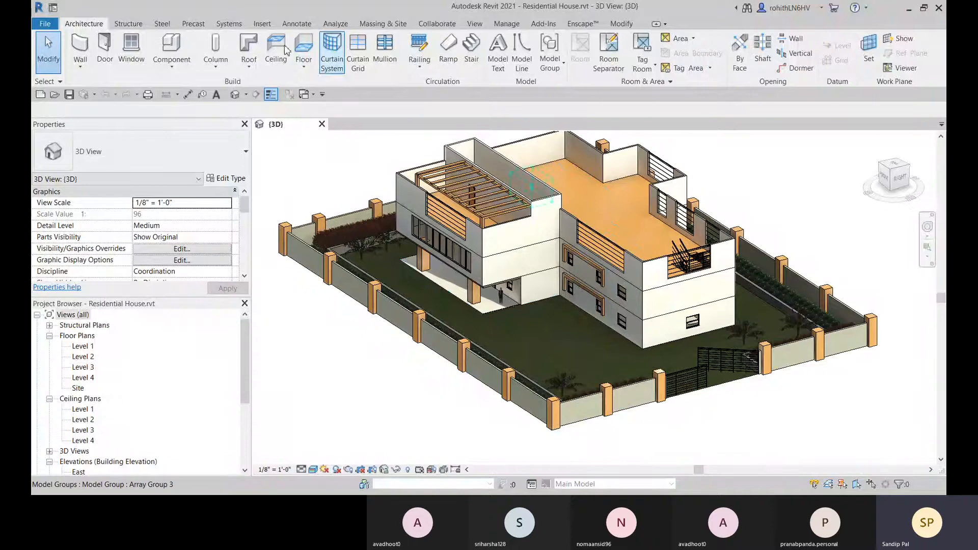
Delete the existing topography surface around the house.
{"action": "left_click", "coordinate": [262, 23]}
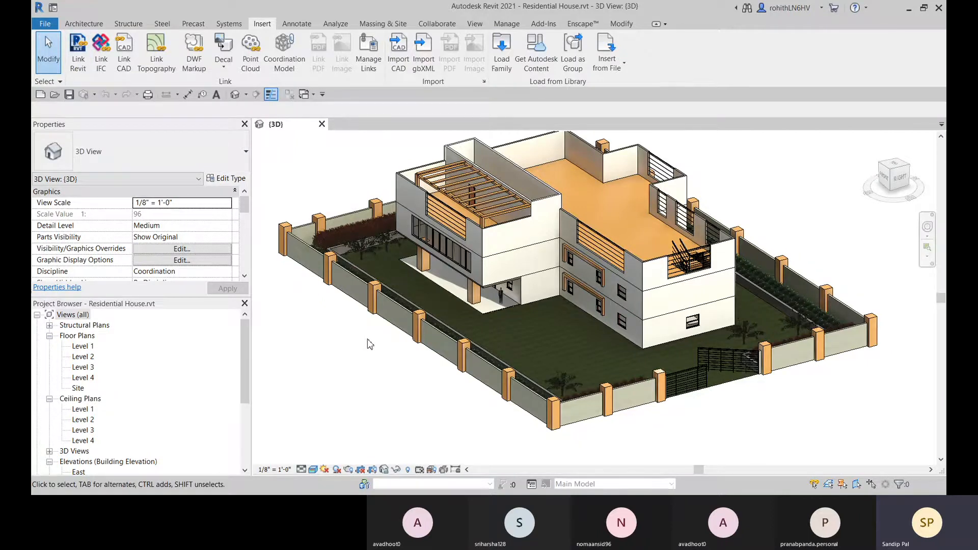
{"action": "left_click", "coordinate": [541, 333]}
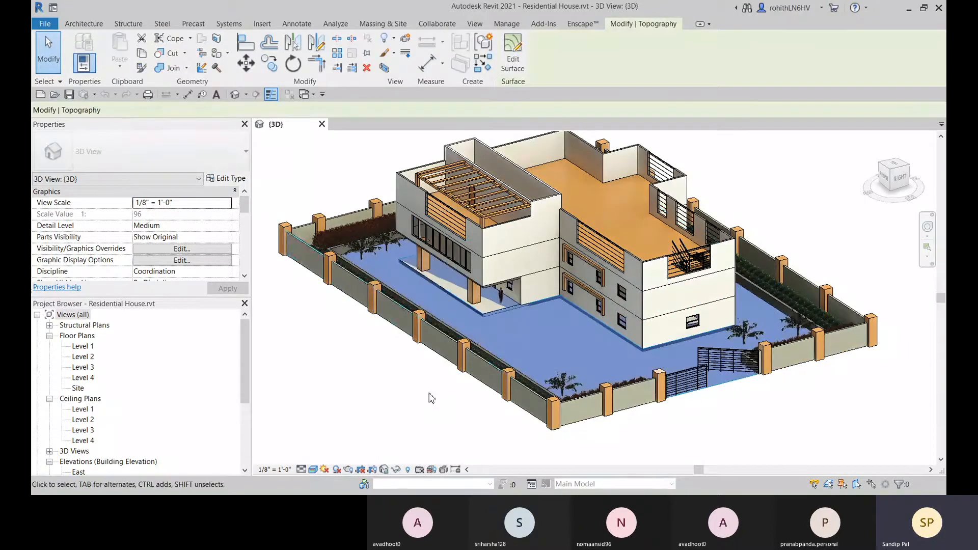
{"action": "left_click", "coordinate": [408, 359]}
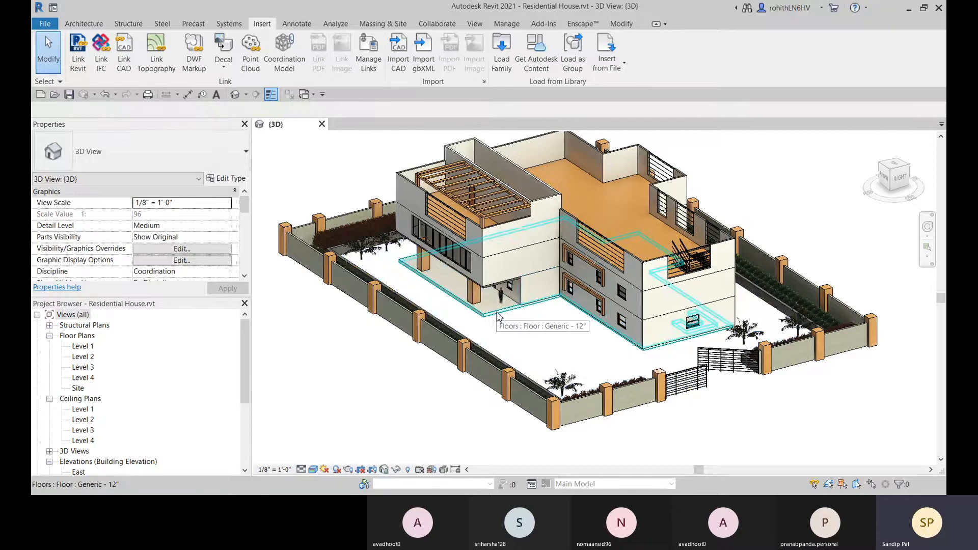
Examine the gate area, boundary walls and rows of shrubs in the 3D view without the ground surface.
{"action": "scroll", "coordinate": [498, 315], "scroll_direction": "down", "scroll_amount": 3}
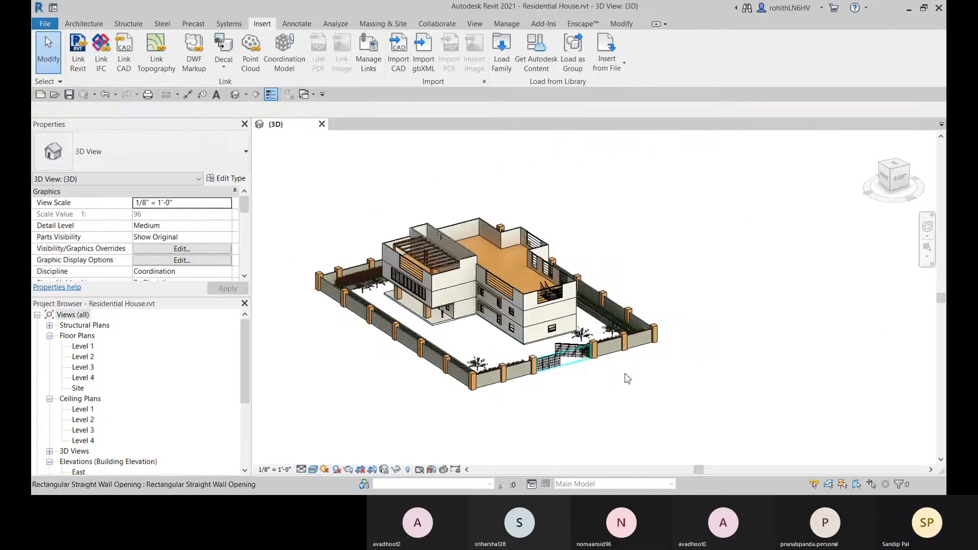
{"action": "middle_click_drag", "start_coordinate": [619, 373], "coordinate": [530, 459], "text": "shift"}
{"action": "scroll", "coordinate": [390, 393], "scroll_direction": "up", "scroll_amount": 5}
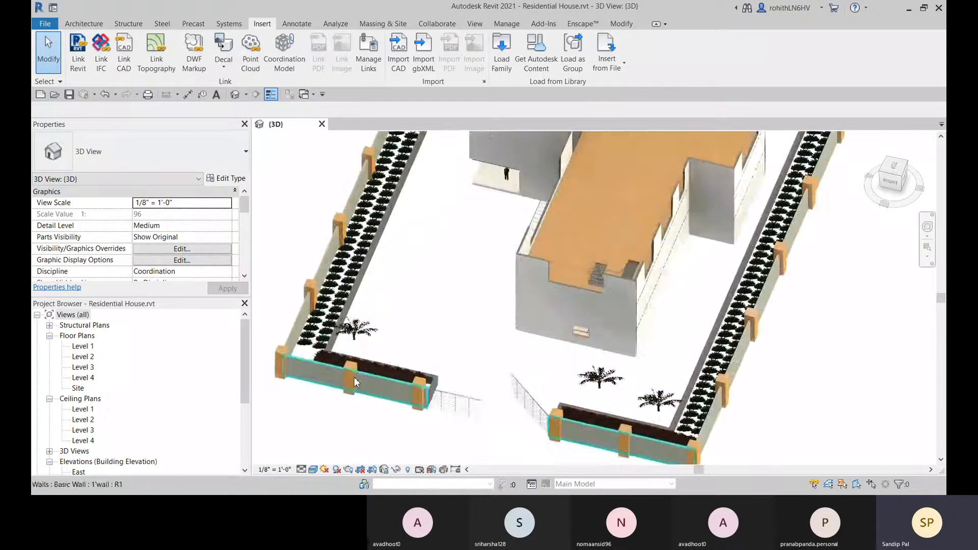
{"action": "scroll", "coordinate": [313, 346], "scroll_direction": "up", "scroll_amount": 2}
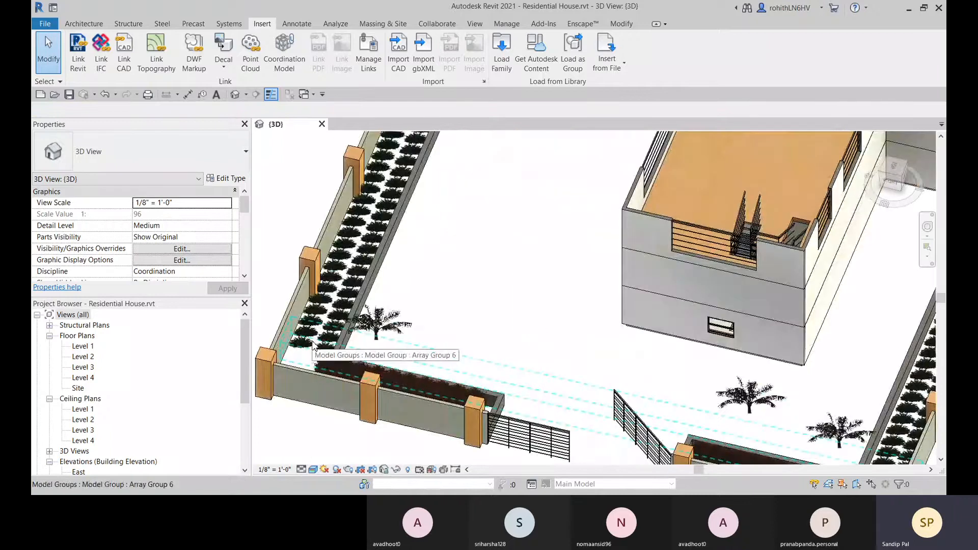
{"action": "scroll", "coordinate": [364, 346], "scroll_direction": "down", "scroll_amount": 5}
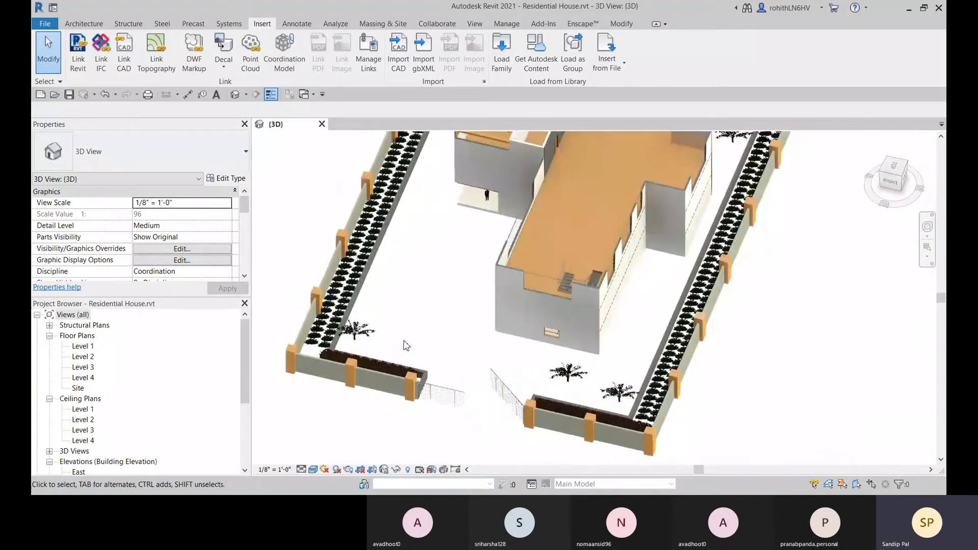
{"action": "scroll", "coordinate": [364, 346], "scroll_direction": "up", "scroll_amount": 5}
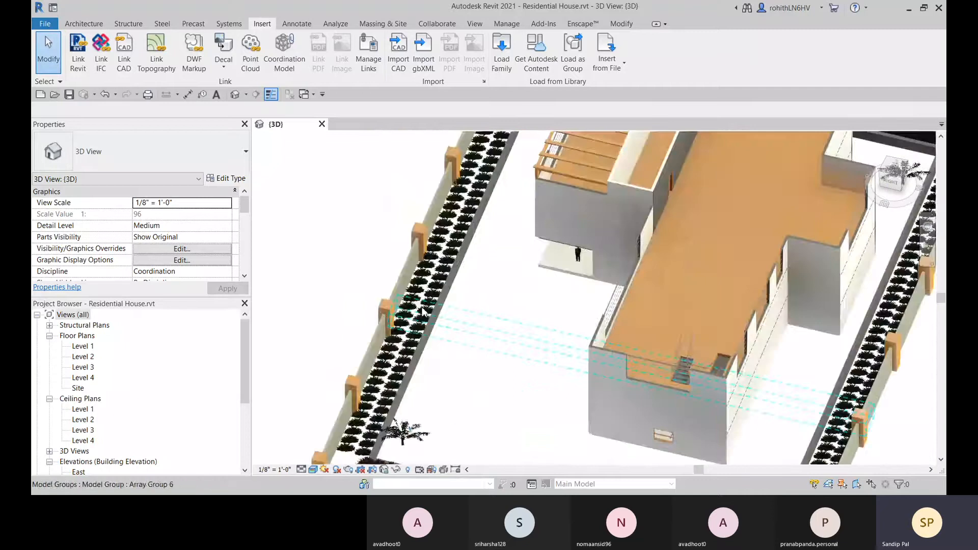
{"action": "scroll", "coordinate": [423, 318], "scroll_direction": "up", "scroll_amount": 3}
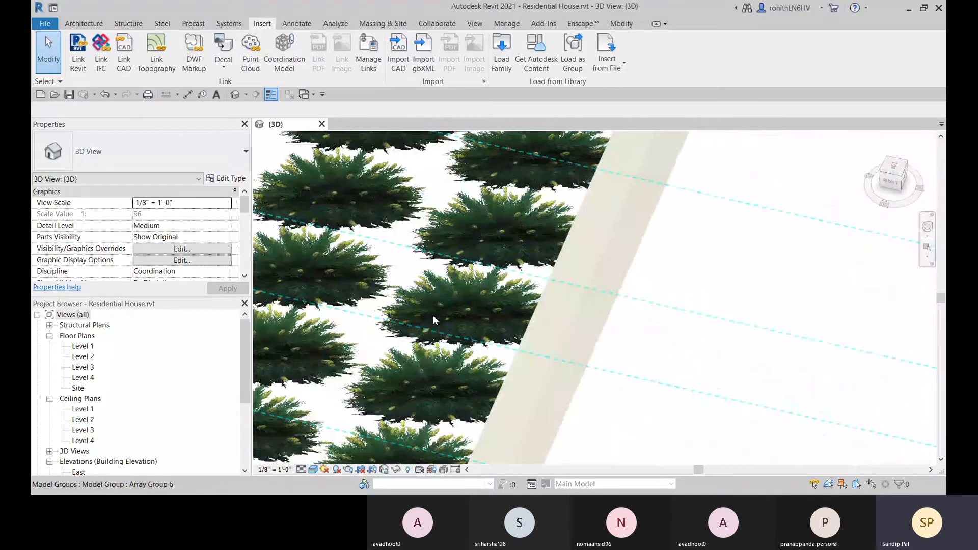
{"action": "scroll", "coordinate": [433, 315], "scroll_direction": "up", "scroll_amount": 2}
{"action": "scroll", "coordinate": [437, 310], "scroll_direction": "down", "scroll_amount": 5}
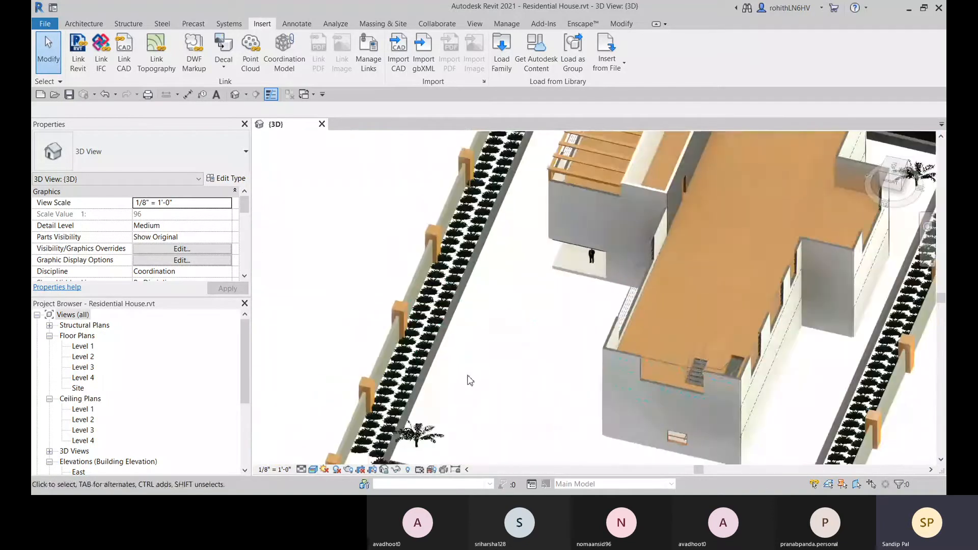
{"action": "middle_click_drag", "start_coordinate": [490, 406], "coordinate": [558, 403], "text": "shift"}
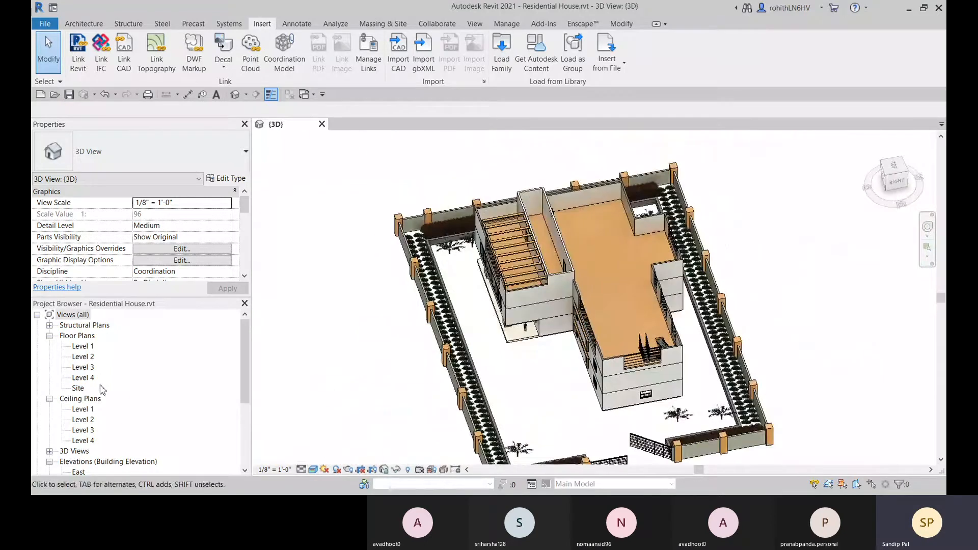
Open the Site floor plan and bring the whole plot into view.
{"action": "left_click", "coordinate": [78, 388]}
{"action": "double_click", "coordinate": [78, 388]}
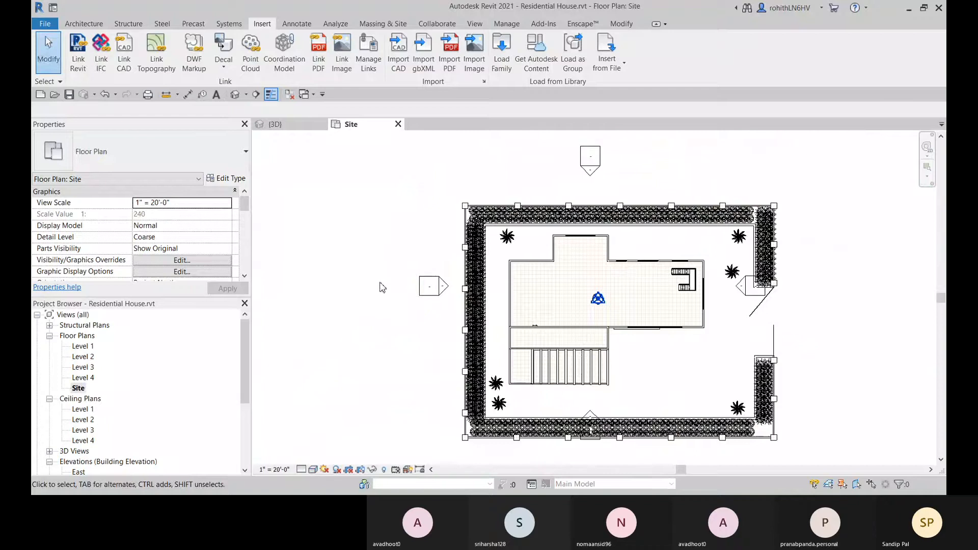
{"action": "scroll", "coordinate": [378, 283], "scroll_direction": "down", "scroll_amount": 2}
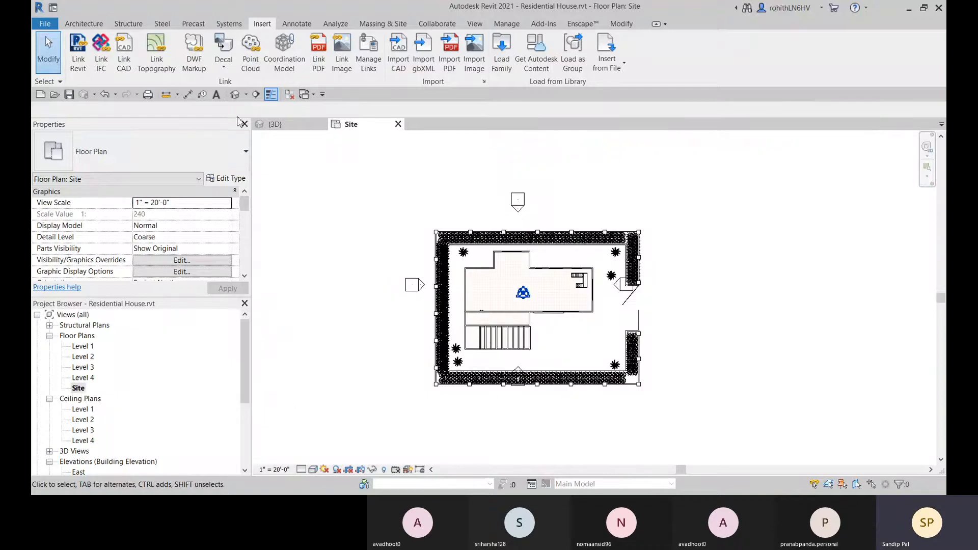
Start a new toposurface at absolute elevation 0' 0" and place its first point at the upper-left inner corner of the planter wall.
{"action": "left_click", "coordinate": [84, 24]}
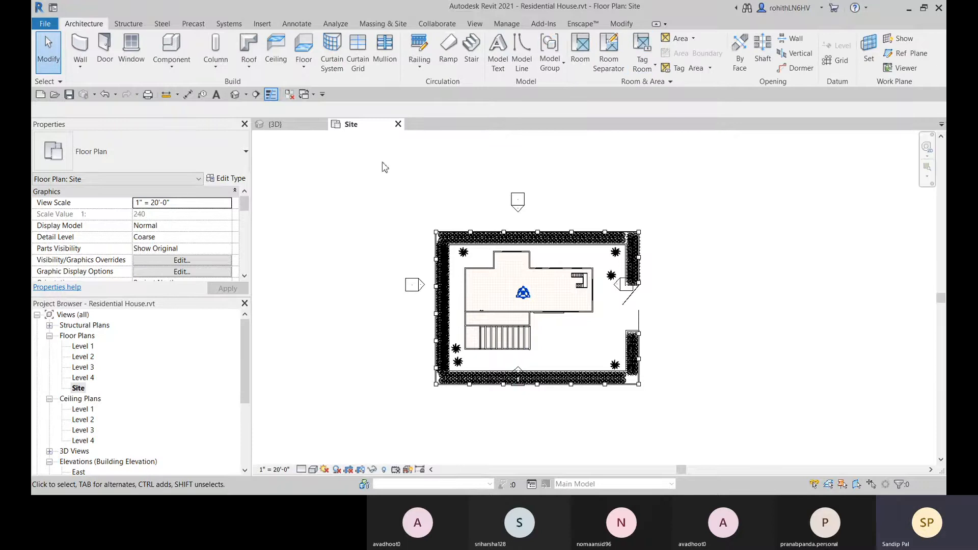
{"action": "left_click", "coordinate": [380, 25]}
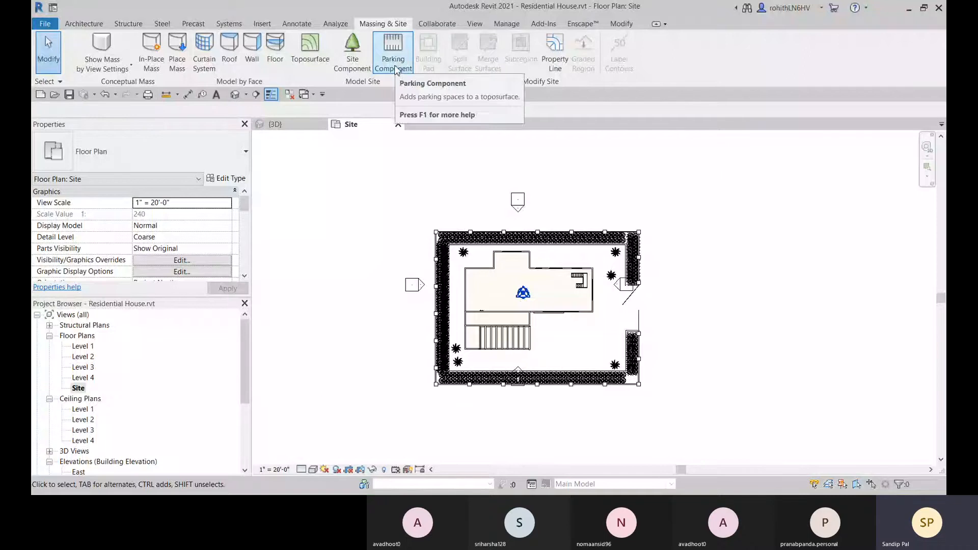
{"action": "left_click", "coordinate": [307, 62]}
{"action": "scroll", "coordinate": [661, 312], "scroll_direction": "up", "scroll_amount": 3}
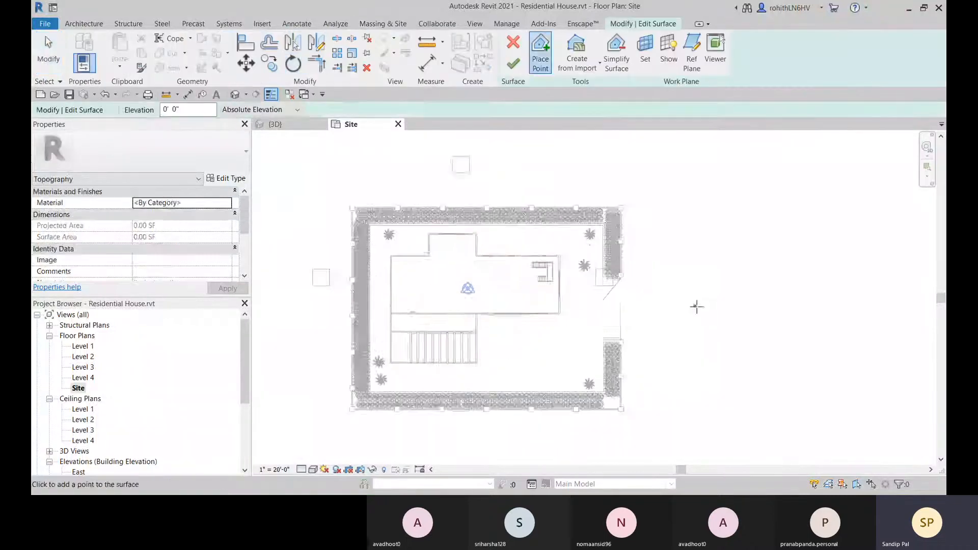
{"action": "middle_click_drag", "start_coordinate": [715, 305], "coordinate": [771, 280]}
{"action": "middle_click_drag", "start_coordinate": [461, 309], "coordinate": [531, 306]}
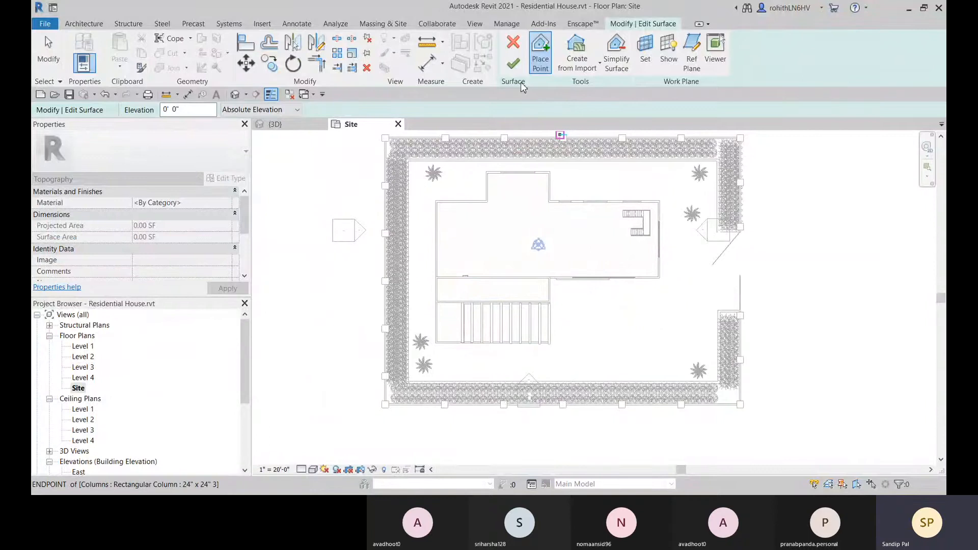
{"action": "left_click", "coordinate": [477, 171]}
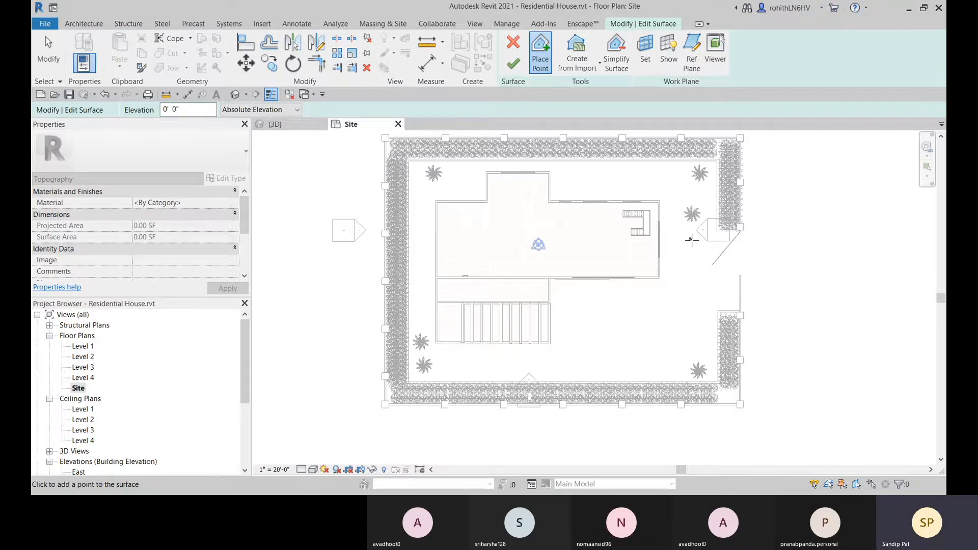
{"action": "middle_click_drag", "start_coordinate": [521, 243], "coordinate": [498, 264]}
{"action": "left_click", "coordinate": [543, 76]}
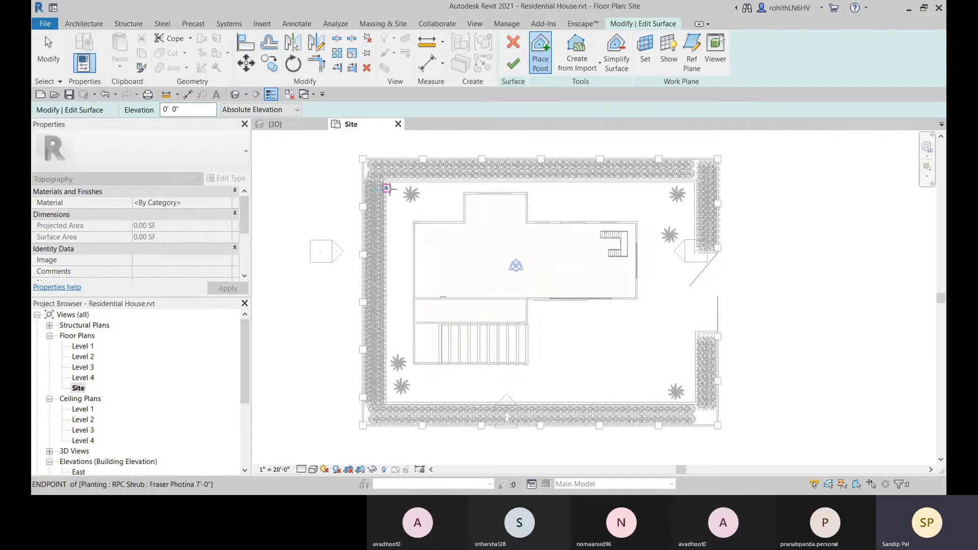
{"action": "scroll", "coordinate": [389, 187], "scroll_direction": "up", "scroll_amount": 4}
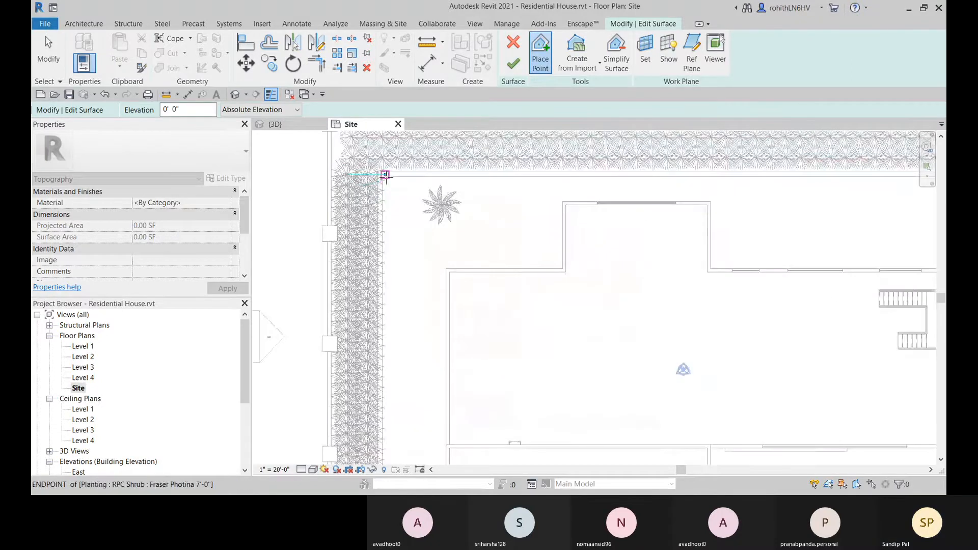
{"action": "scroll", "coordinate": [388, 183], "scroll_direction": "up", "scroll_amount": 4}
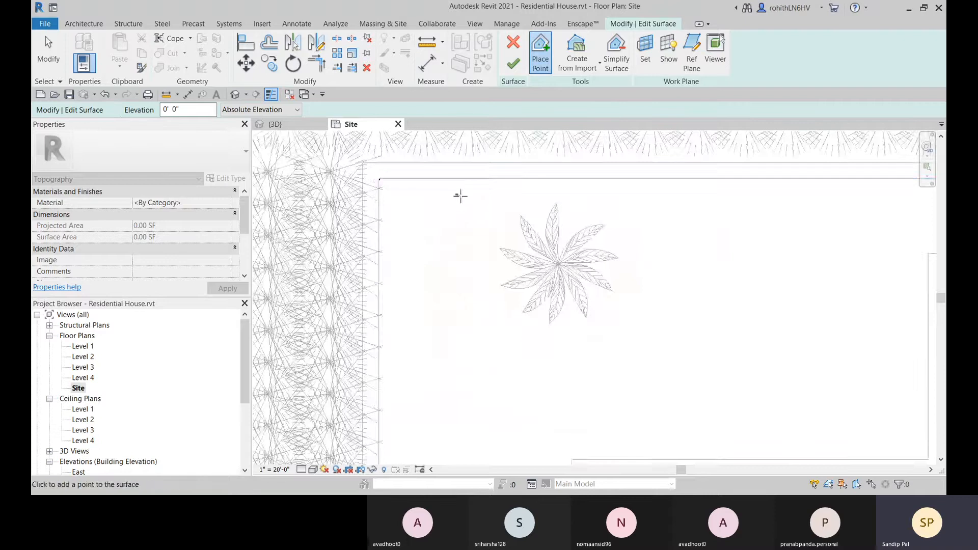
Place toposurface points at the upper-right and lower-right inner corners of the planter walls at elevation 0' 0".
{"action": "scroll", "coordinate": [460, 196], "scroll_direction": "down", "scroll_amount": 5}
{"action": "middle_click_drag", "start_coordinate": [810, 215], "coordinate": [458, 205]}
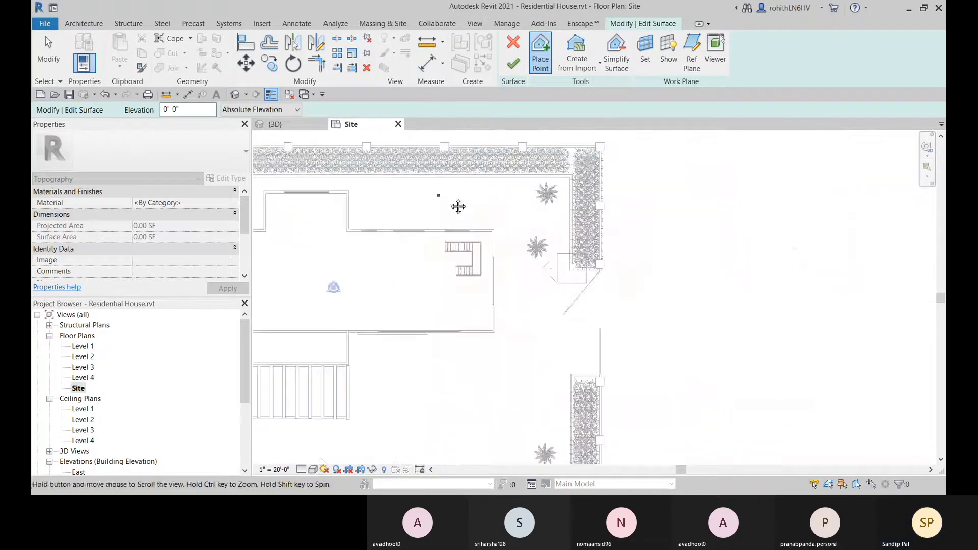
{"action": "scroll", "coordinate": [546, 168], "scroll_direction": "up", "scroll_amount": 4}
{"action": "scroll", "coordinate": [591, 179], "scroll_direction": "down", "scroll_amount": 1}
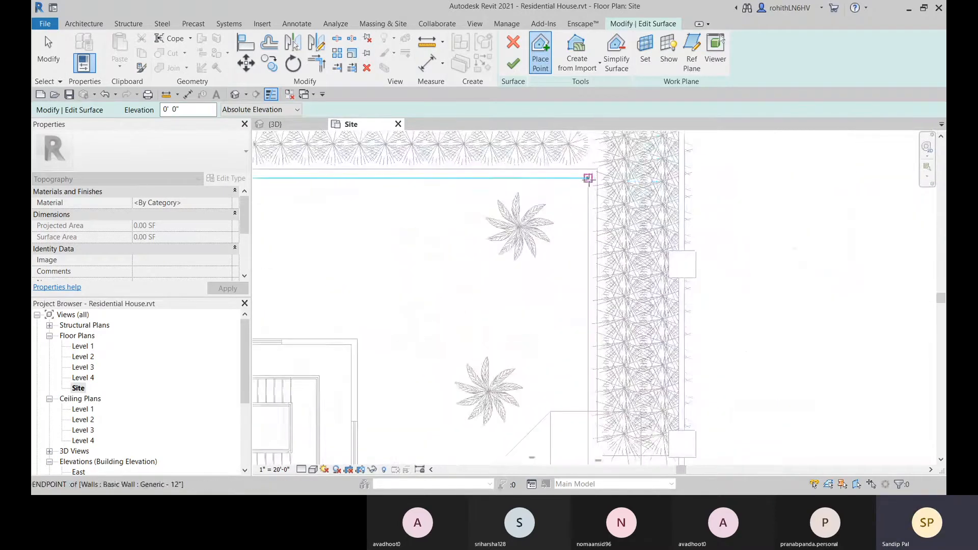
{"action": "scroll", "coordinate": [595, 176], "scroll_direction": "down", "scroll_amount": 3}
{"action": "scroll", "coordinate": [598, 181], "scroll_direction": "down", "scroll_amount": 5}
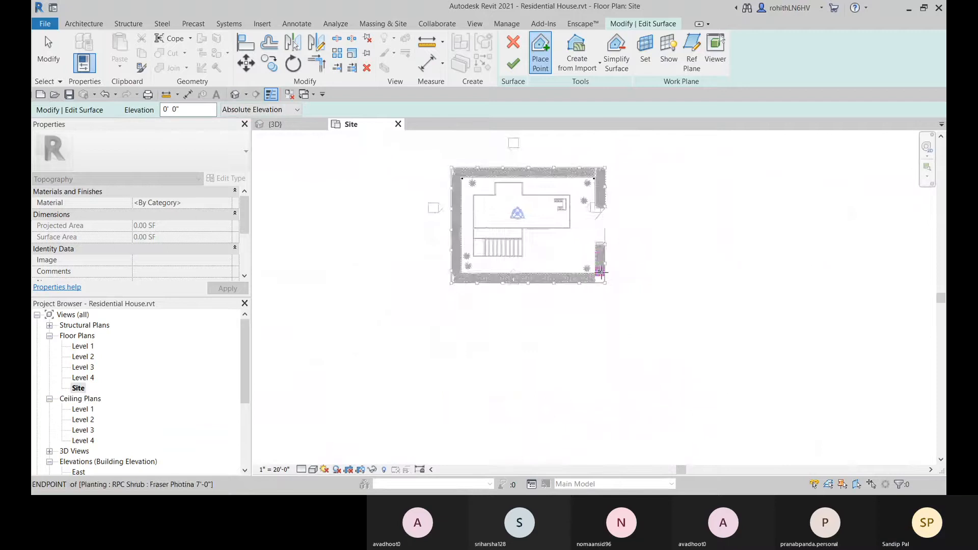
{"action": "scroll", "coordinate": [594, 264], "scroll_direction": "up", "scroll_amount": 8}
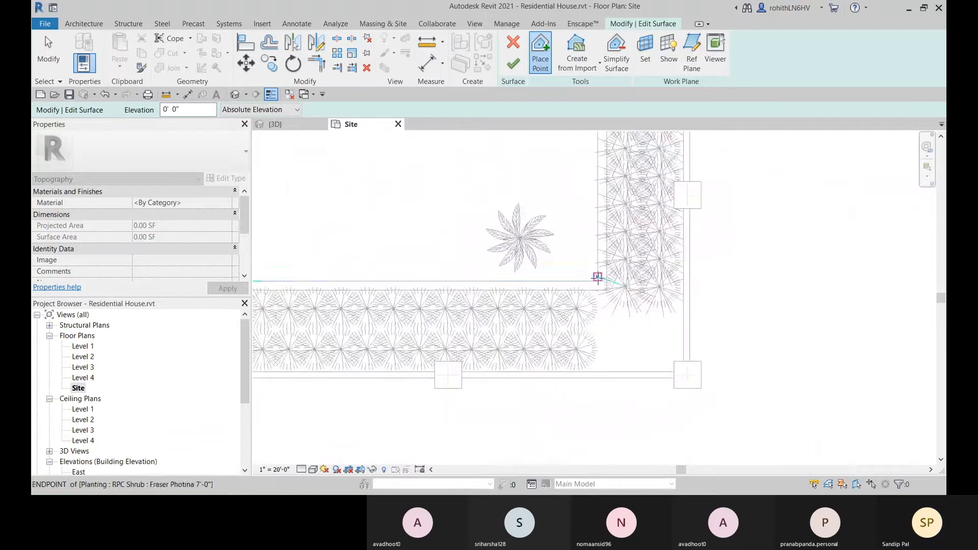
{"action": "left_click", "coordinate": [596, 279]}
Place a toposurface point at the lower-left inner corner of the planter wall to complete the rectangular ground outline at elevation 0' 0".
{"action": "scroll", "coordinate": [502, 277], "scroll_direction": "down", "scroll_amount": 2}
{"action": "scroll", "coordinate": [502, 277], "scroll_direction": "down", "scroll_amount": 5}
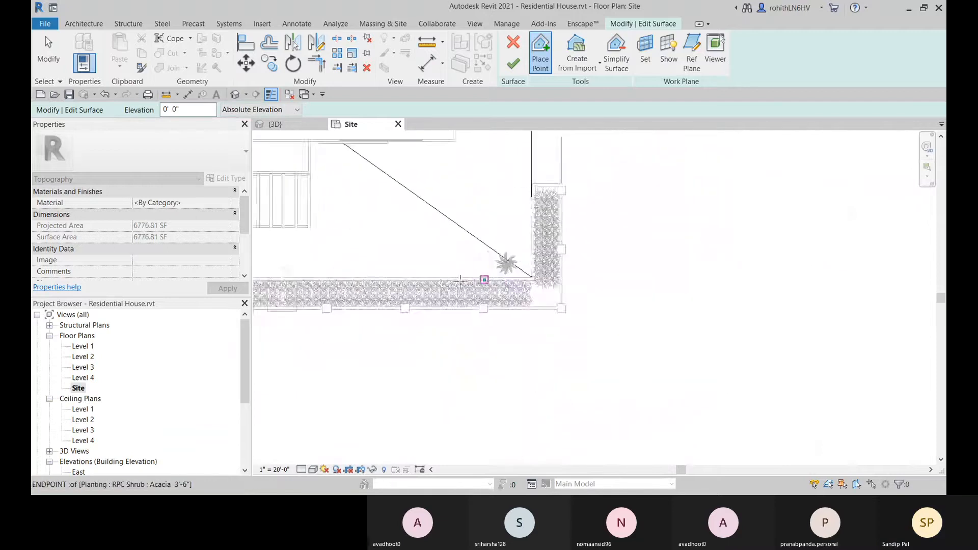
{"action": "scroll", "coordinate": [440, 315], "scroll_direction": "up", "scroll_amount": 4}
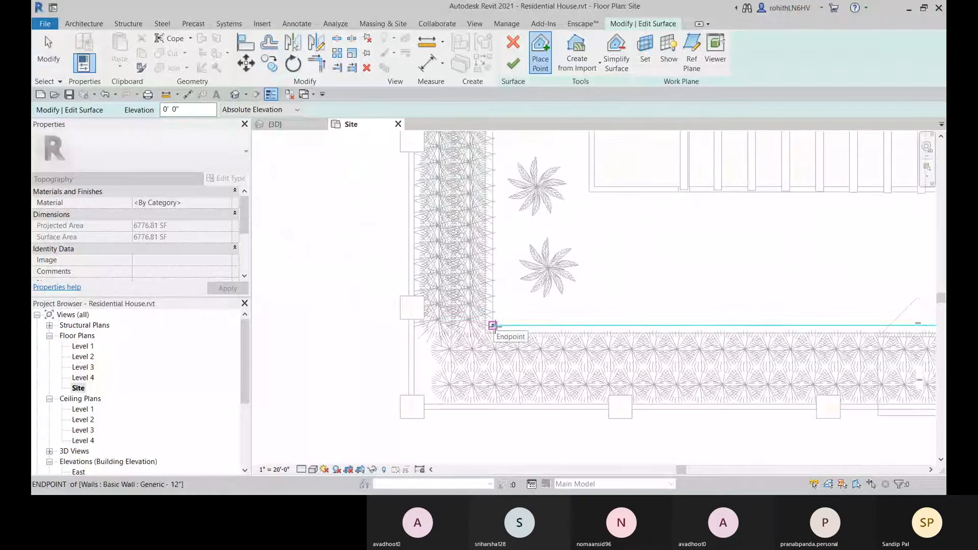
{"action": "left_click", "coordinate": [493, 325]}
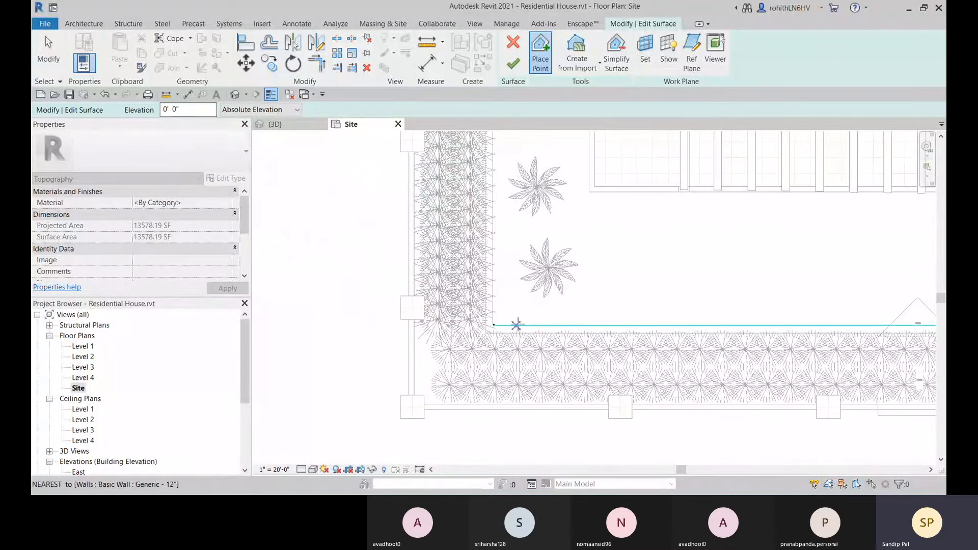
{"action": "middle_click_drag", "start_coordinate": [514, 322], "coordinate": [429, 340]}
{"action": "scroll", "coordinate": [429, 340], "scroll_direction": "down", "scroll_amount": 8}
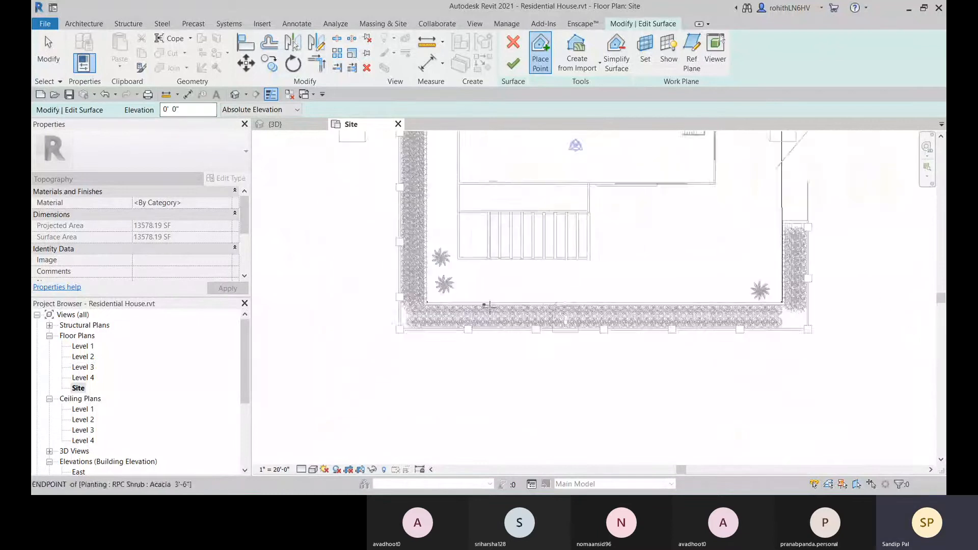
Finish the toposurface inside the planter walls and open the 3D view to see the ground around the house.
{"action": "middle_click_drag", "start_coordinate": [513, 320], "coordinate": [459, 353]}
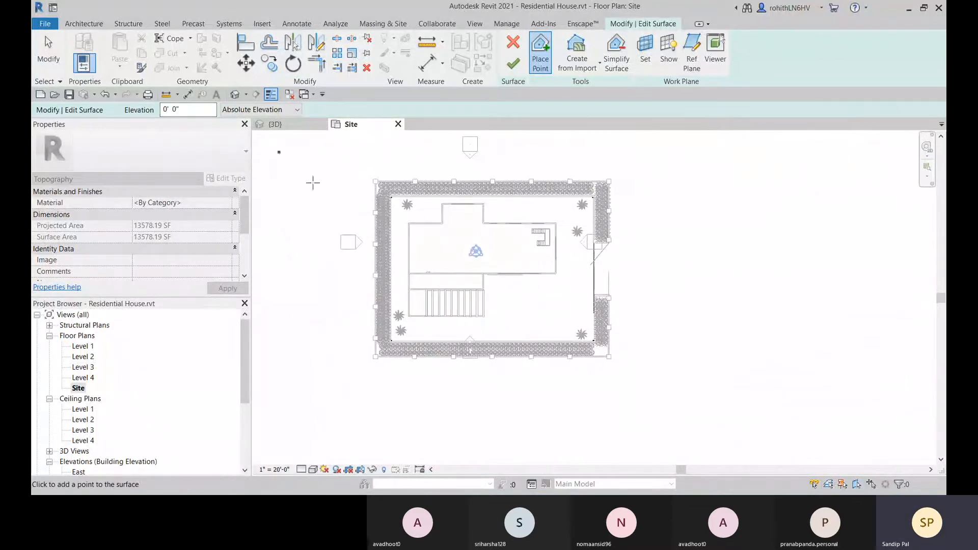
{"action": "left_click", "coordinate": [513, 63]}
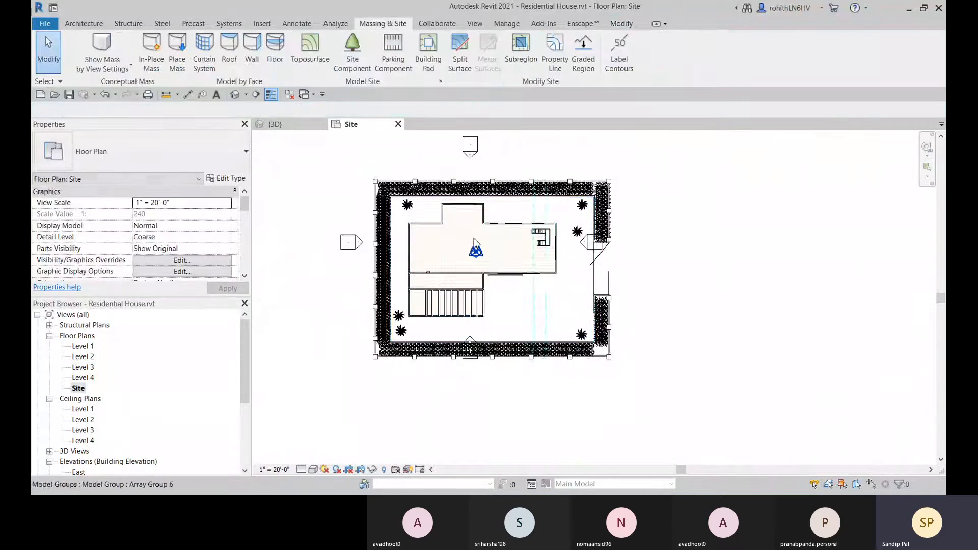
{"action": "left_click", "coordinate": [282, 126]}
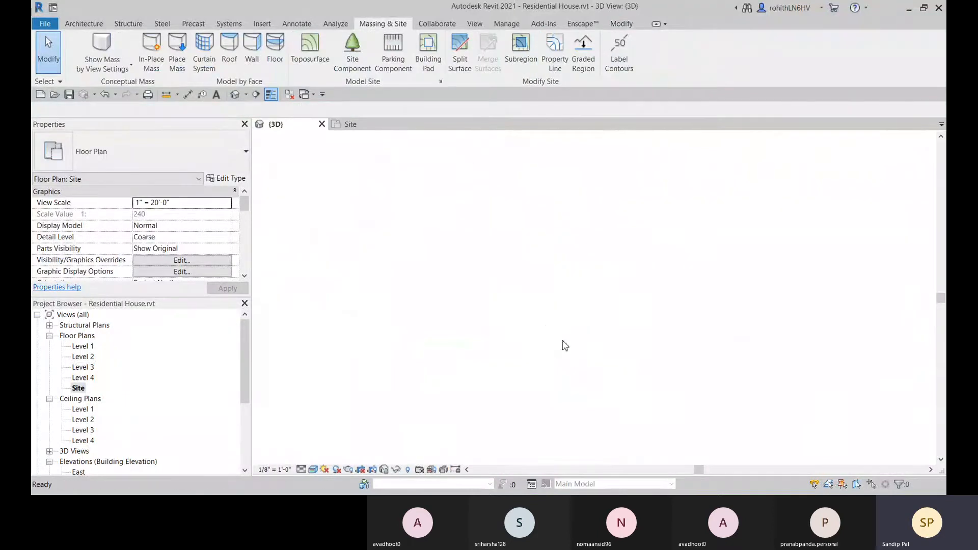
{"action": "scroll", "coordinate": [566, 356], "scroll_direction": "up", "scroll_amount": 6}
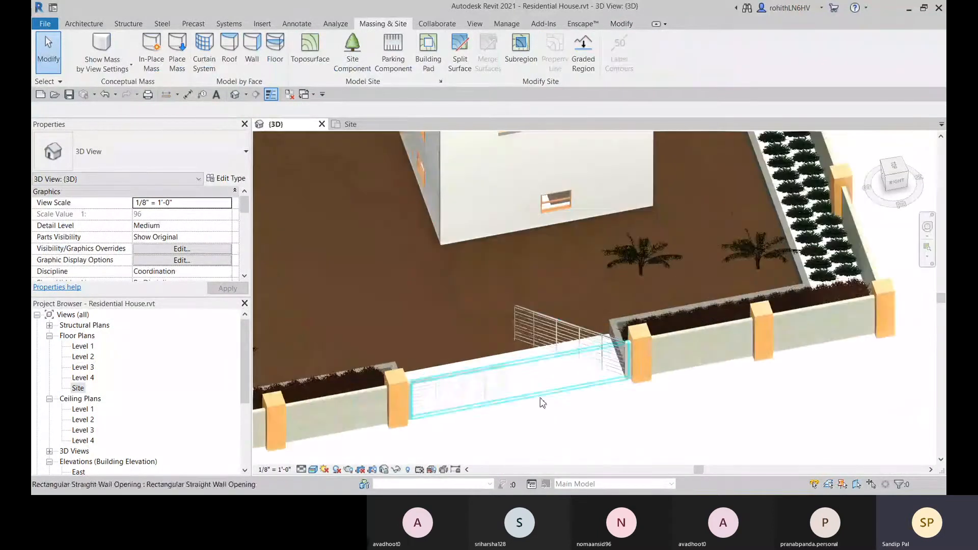
{"action": "scroll", "coordinate": [552, 433], "scroll_direction": "down", "scroll_amount": 3}
{"action": "middle_click_drag", "start_coordinate": [555, 435], "coordinate": [554, 335], "text": "shift"}
{"action": "middle_click_drag", "start_coordinate": [365, 208], "coordinate": [510, 361]}
Assign the Plant material from the AEC Materials library to the new toposurface, using its render appearance for shading.
{"action": "left_click", "coordinate": [475, 361]}
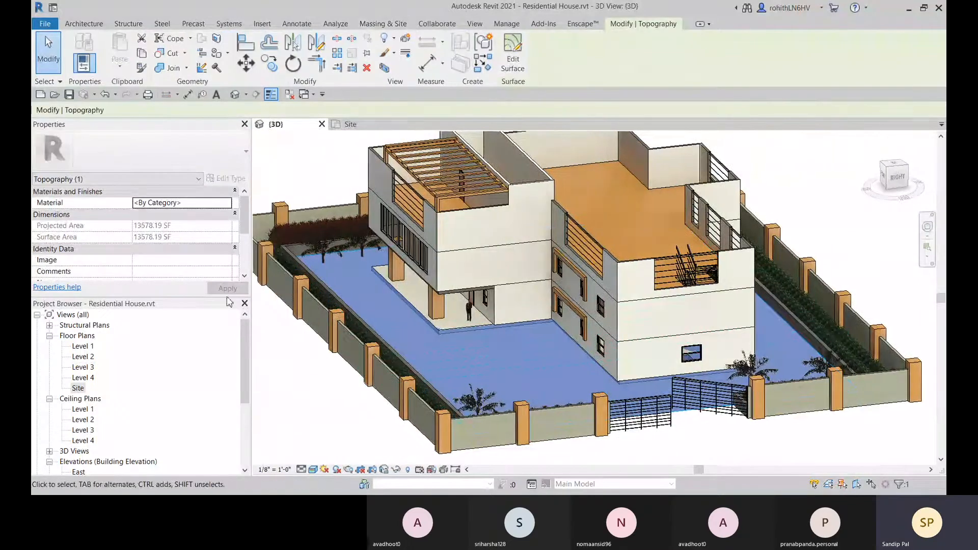
{"action": "left_click", "coordinate": [225, 203]}
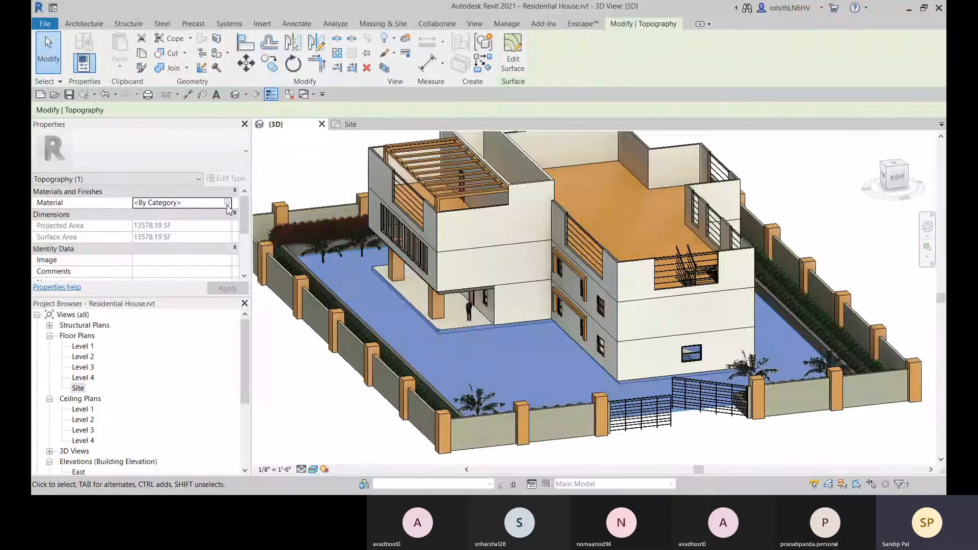
{"action": "left_click", "coordinate": [227, 203]}
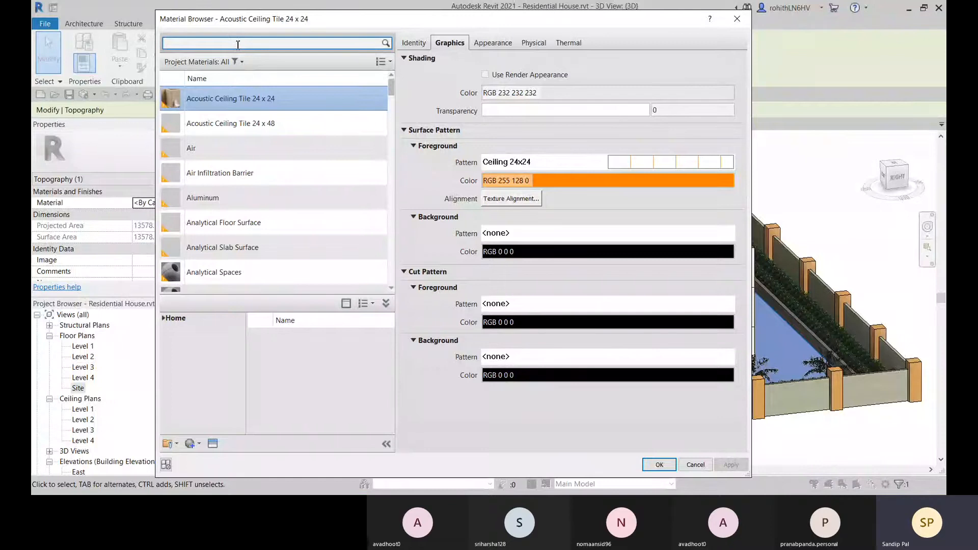
{"action": "type", "text": "ant"}
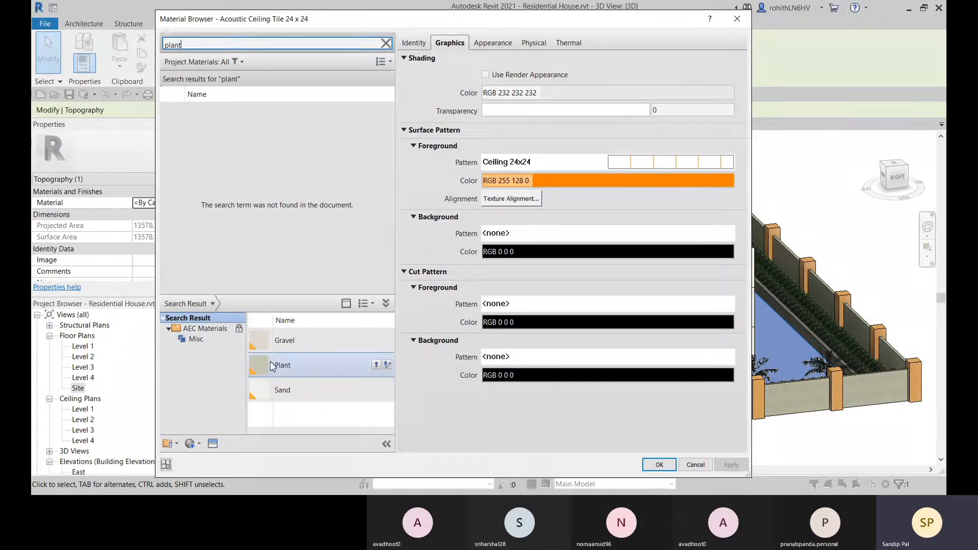
{"action": "left_click", "coordinate": [376, 365]}
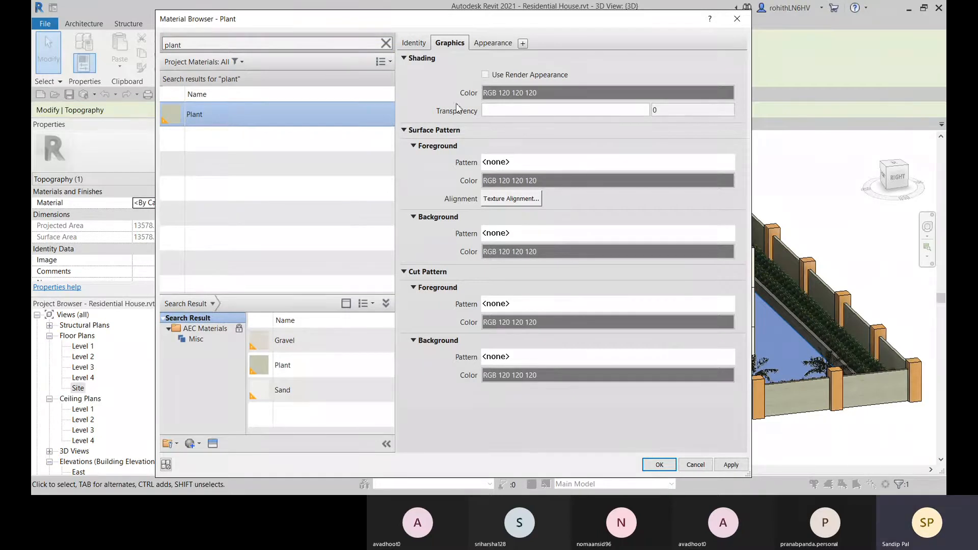
{"action": "left_click", "coordinate": [485, 75]}
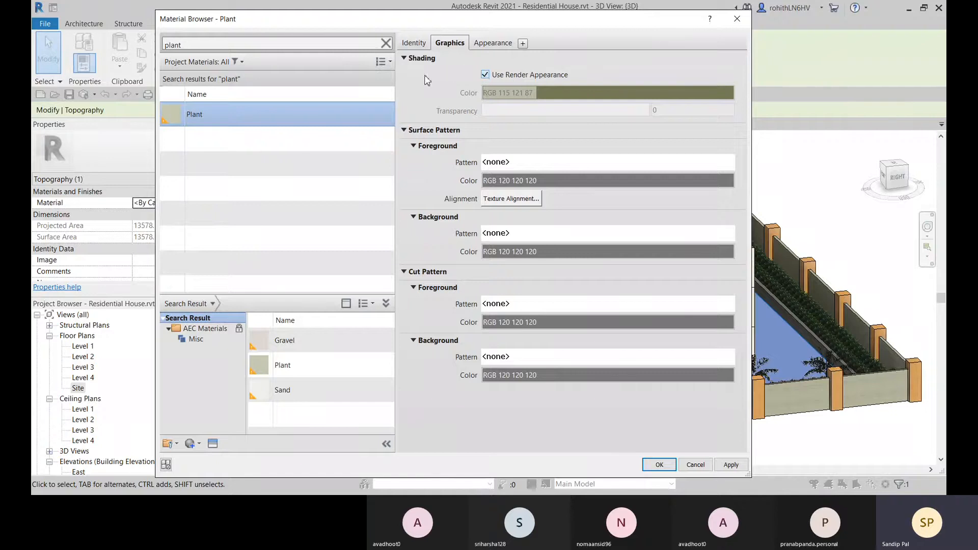
{"action": "left_click", "coordinate": [733, 466]}
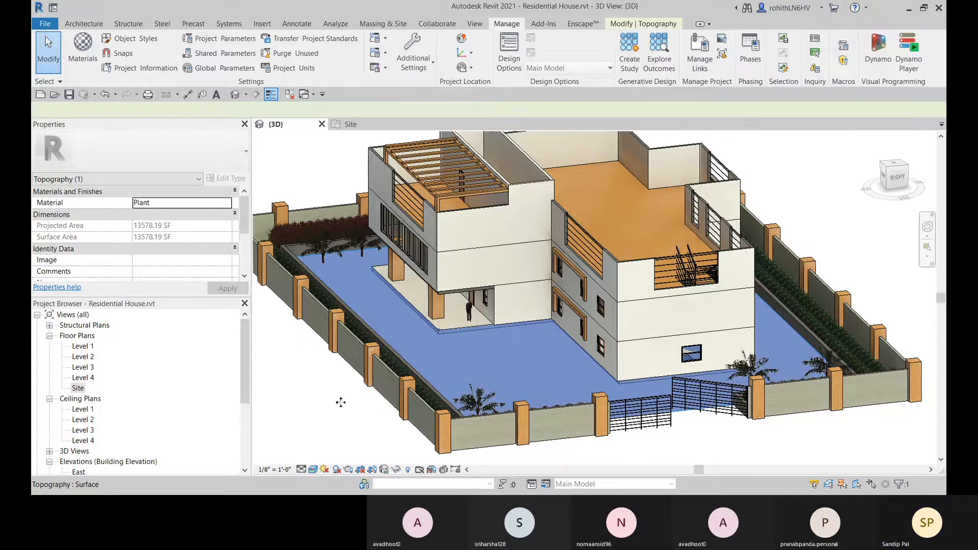
Reopen the toposurface's material setting, confirm Plant as its material, and deselect the surface.
{"action": "left_click", "coordinate": [341, 402]}
{"action": "left_click", "coordinate": [419, 365]}
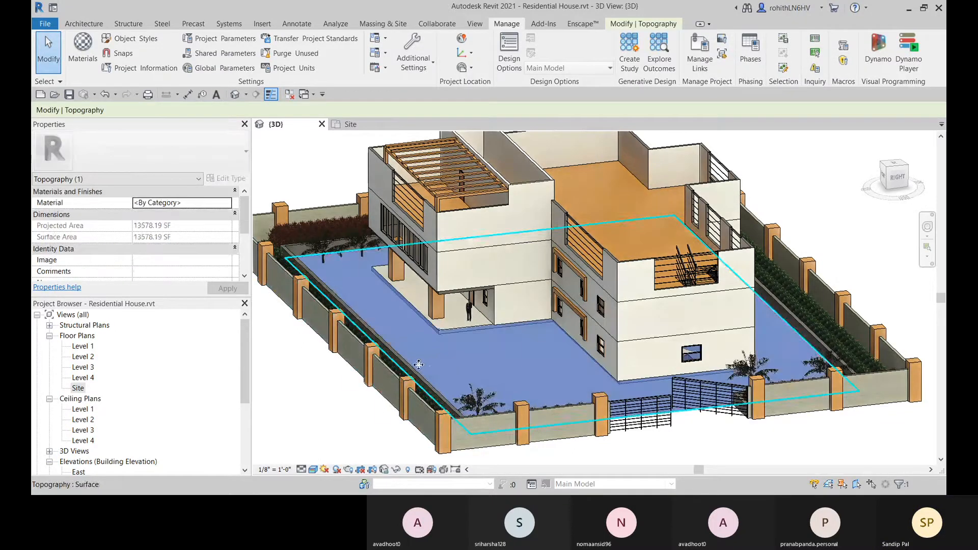
{"action": "left_click", "coordinate": [214, 203]}
{"action": "left_click", "coordinate": [228, 202]}
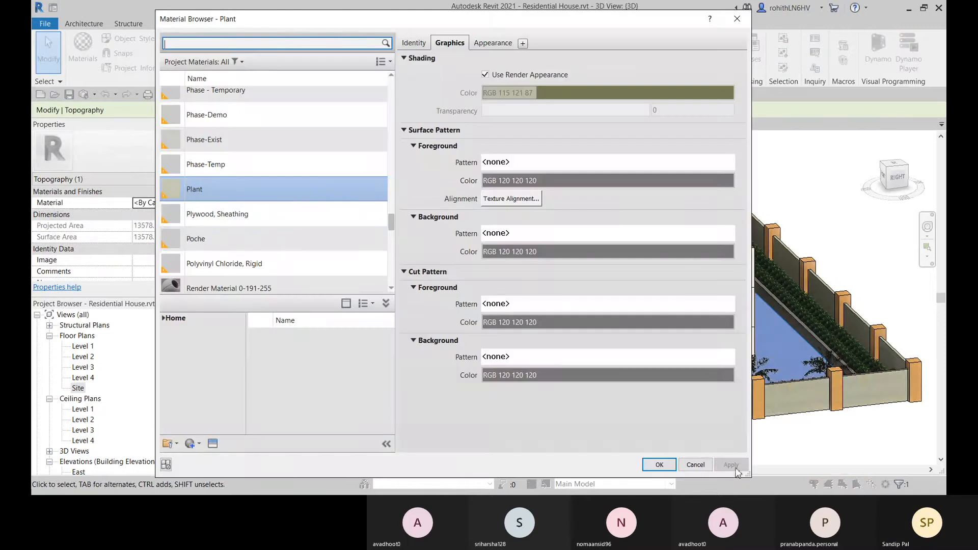
{"action": "left_click", "coordinate": [660, 465]}
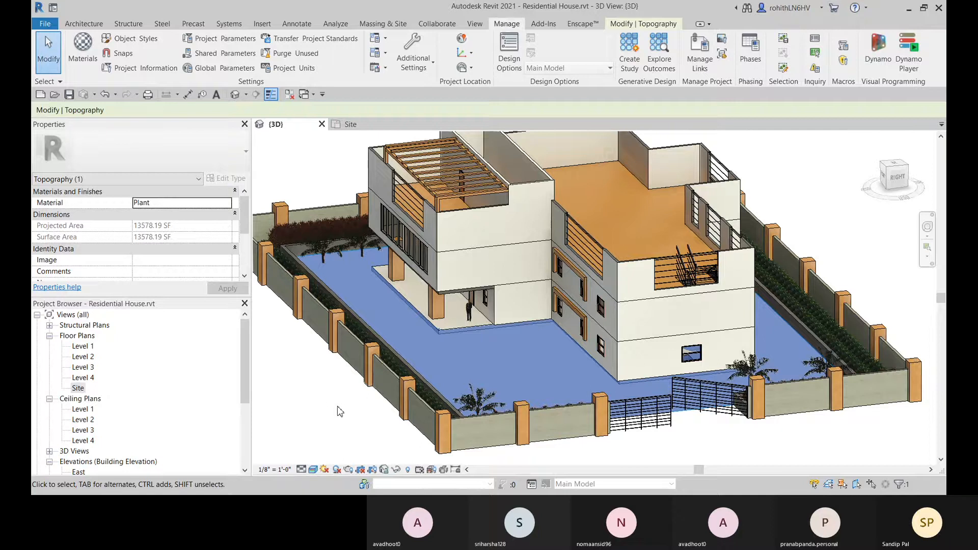
{"action": "left_click", "coordinate": [339, 410]}
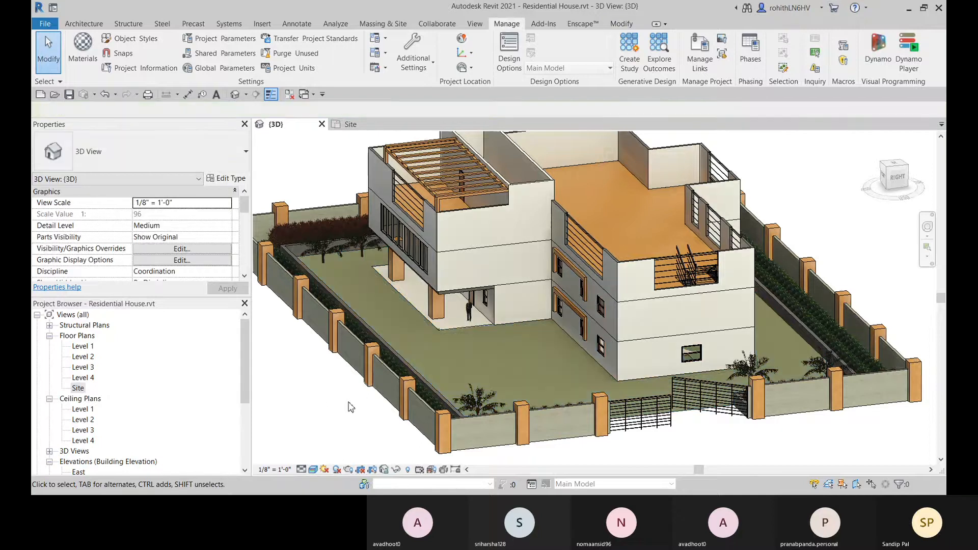
Undo the toposurface's material assignment, its completion and all of its placed points.
{"action": "middle_click_drag", "start_coordinate": [406, 373], "coordinate": [390, 369]}
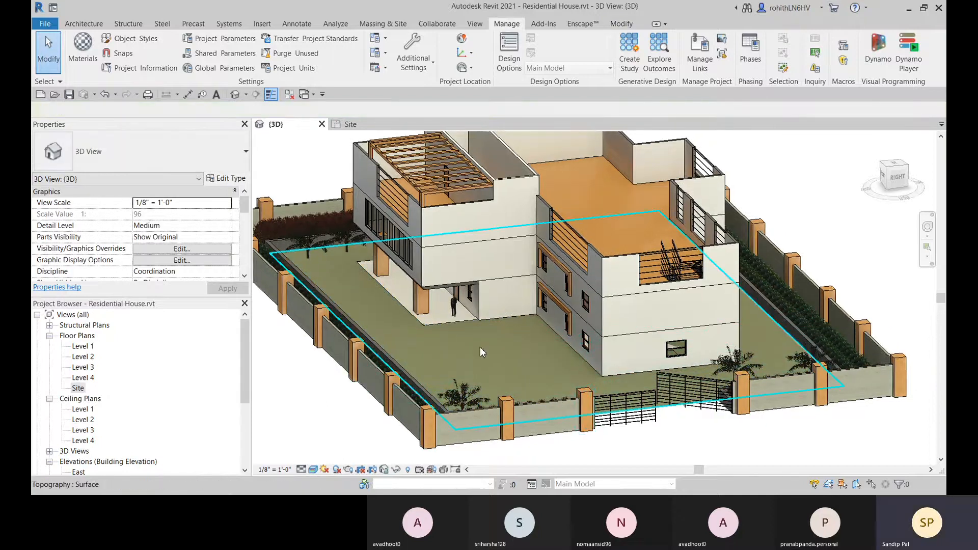
{"action": "mouse_move", "coordinate": [436, 420]}
{"action": "middle_mouse_down", "text": "shift"}
{"action": "mouse_move", "coordinate": [511, 432]}
{"action": "mouse_move", "coordinate": [437, 428]}
{"action": "middle_mouse_up", "text": "shift"}
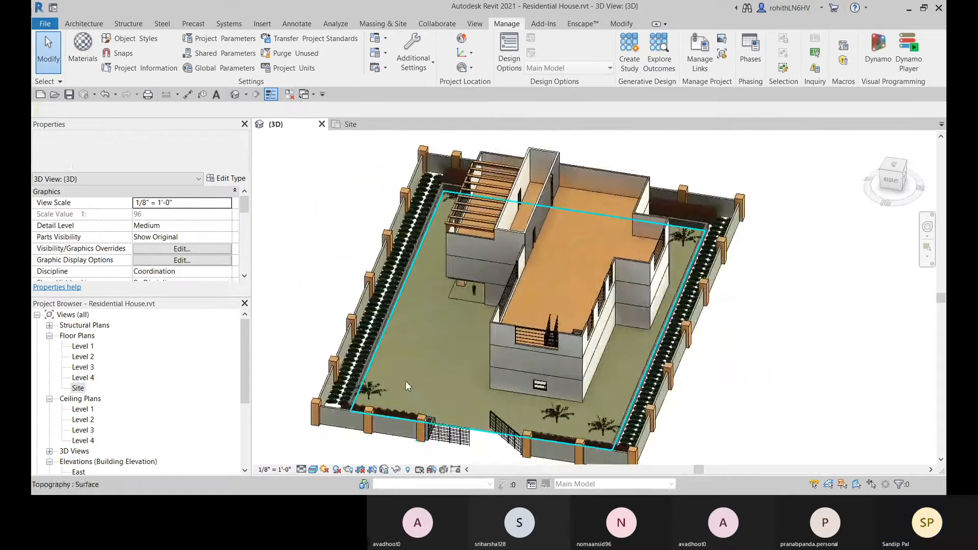
{"action": "scroll", "coordinate": [406, 380], "scroll_direction": "up", "scroll_amount": 1}
{"action": "middle_click_drag", "start_coordinate": [407, 380], "coordinate": [353, 448], "text": "shift"}
{"action": "middle_click_drag", "start_coordinate": [300, 396], "coordinate": [330, 295], "text": "shift"}
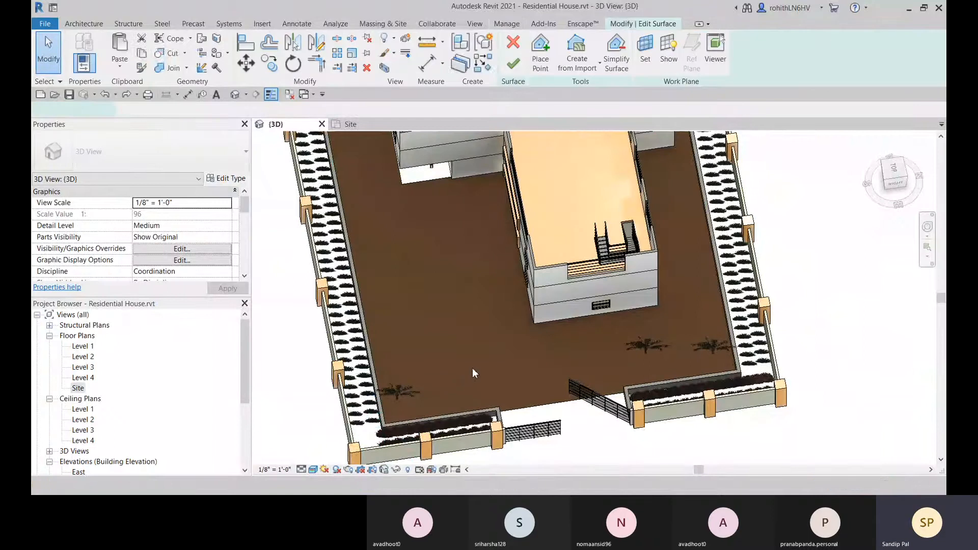
{"action": "middle_click_drag", "start_coordinate": [458, 358], "coordinate": [422, 375]}
{"action": "scroll", "coordinate": [448, 393], "scroll_direction": "down", "scroll_amount": 3}
{"action": "key", "text": "ctrl+z"}
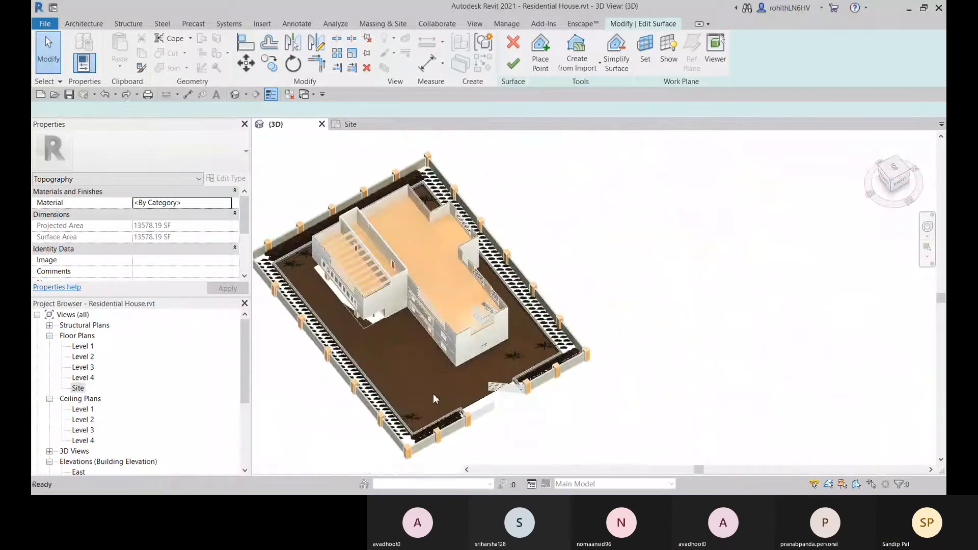
{"action": "key", "text": "ctrl+z"}
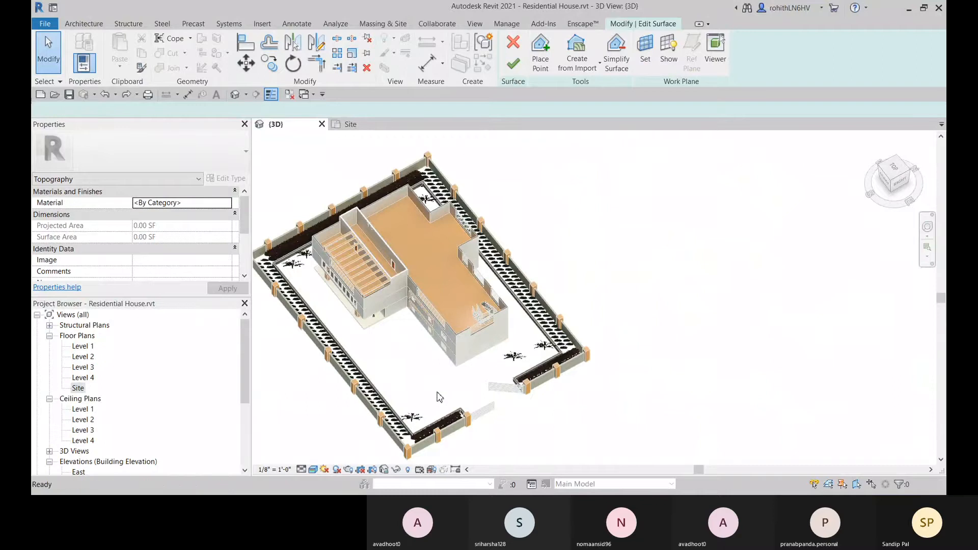
In the Site plan, place a toposurface point at the outer corner of the boundary wall's upper-left column at absolute elevation 0' 0".
{"action": "middle_click_drag", "start_coordinate": [436, 393], "coordinate": [560, 392], "text": "shift"}
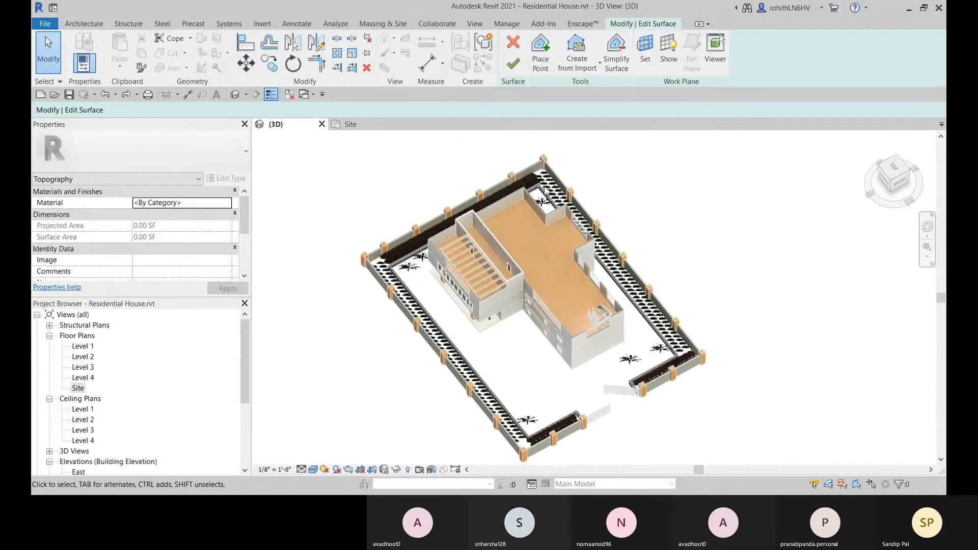
{"action": "scroll", "coordinate": [542, 176], "scroll_direction": "up", "scroll_amount": 6}
{"action": "scroll", "coordinate": [542, 179], "scroll_direction": "up", "scroll_amount": 2}
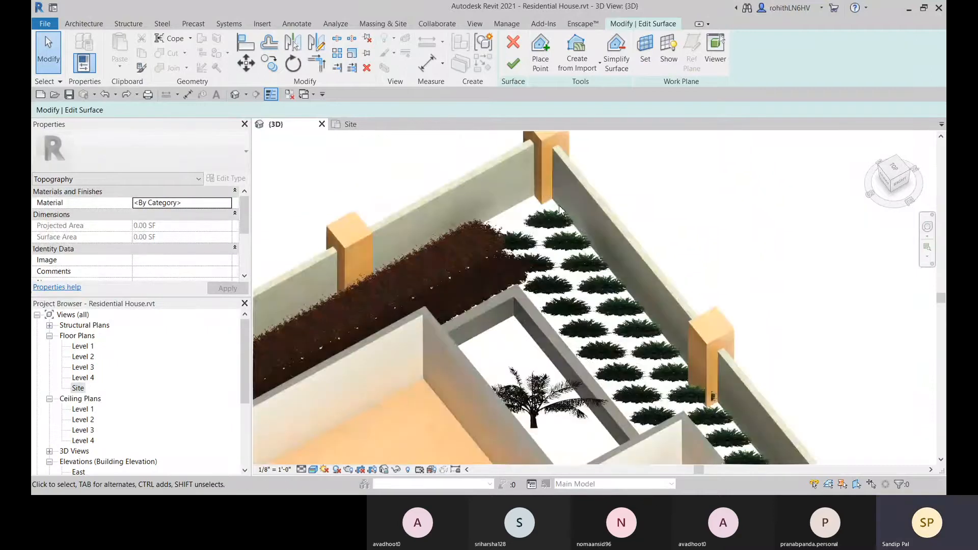
{"action": "middle_click_drag", "start_coordinate": [560, 209], "coordinate": [568, 232], "text": "shift"}
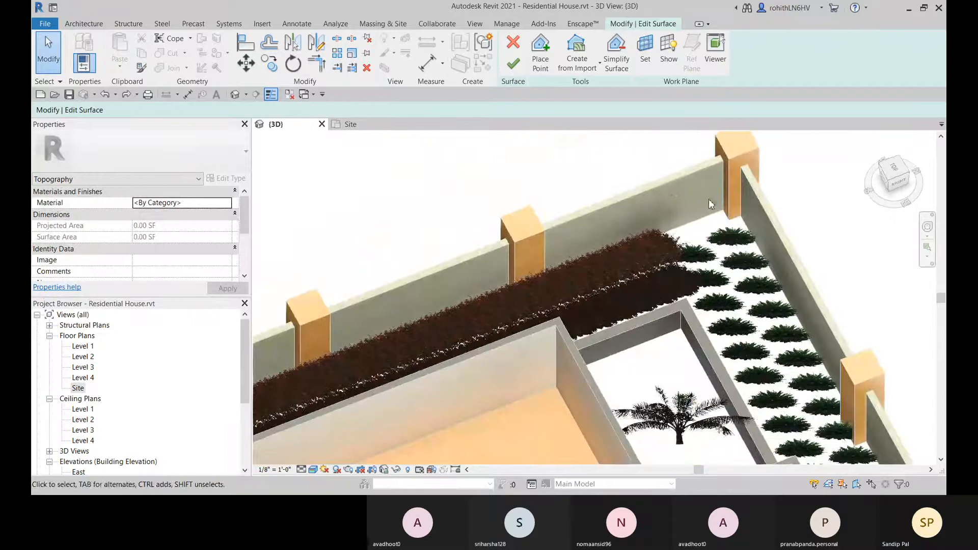
{"action": "scroll", "coordinate": [711, 204], "scroll_direction": "down", "scroll_amount": 5}
{"action": "left_click", "coordinate": [350, 124]}
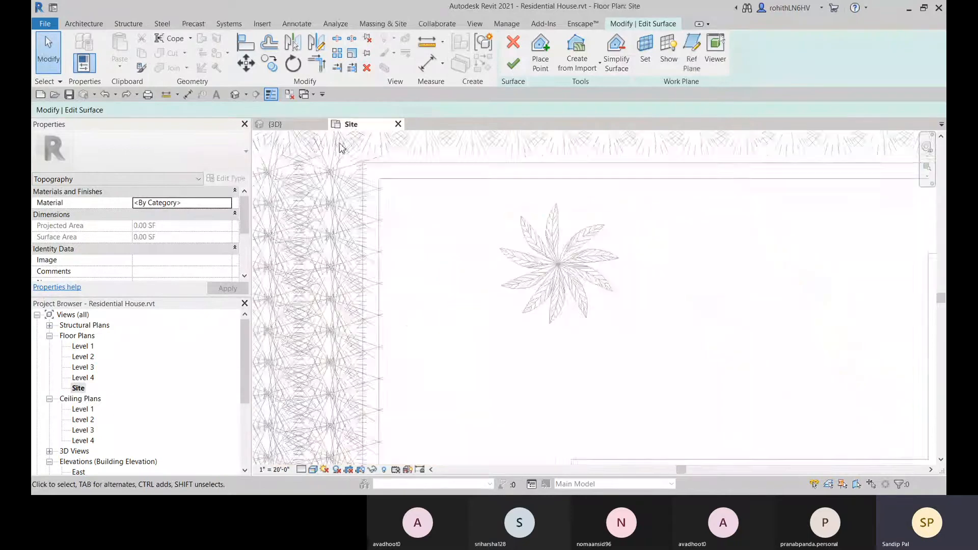
{"action": "scroll", "coordinate": [525, 239], "scroll_direction": "down", "scroll_amount": 3}
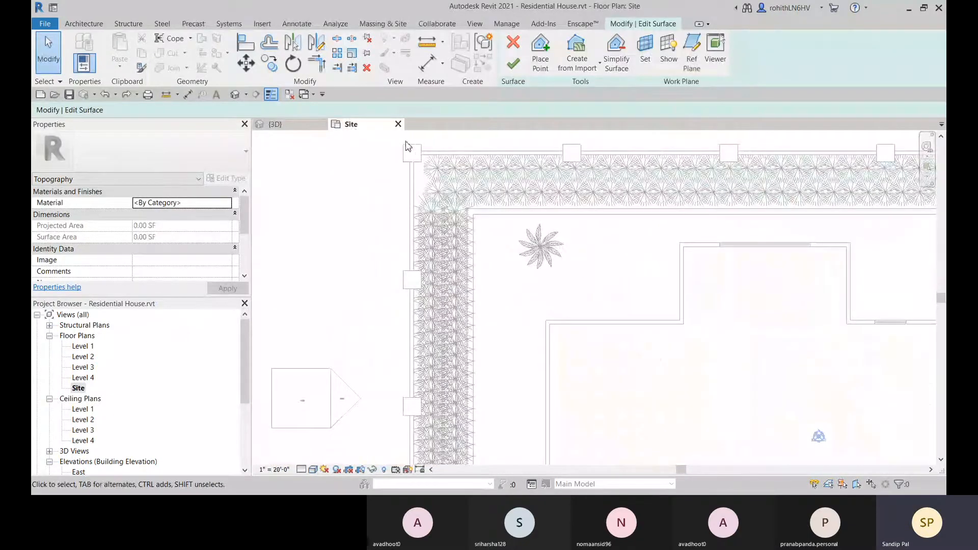
{"action": "scroll", "coordinate": [408, 147], "scroll_direction": "up", "scroll_amount": 3}
{"action": "left_click", "coordinate": [540, 53]}
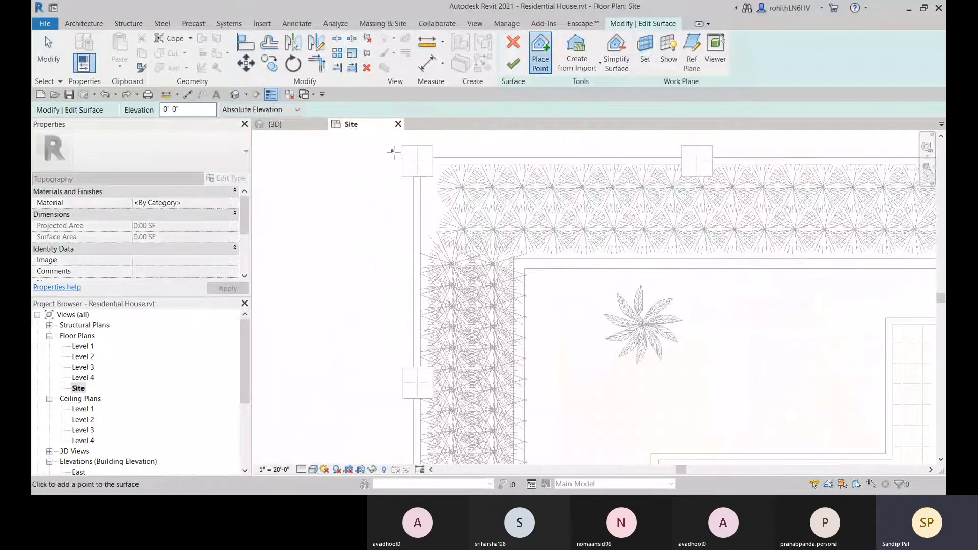
{"action": "scroll", "coordinate": [402, 146], "scroll_direction": "up", "scroll_amount": 2}
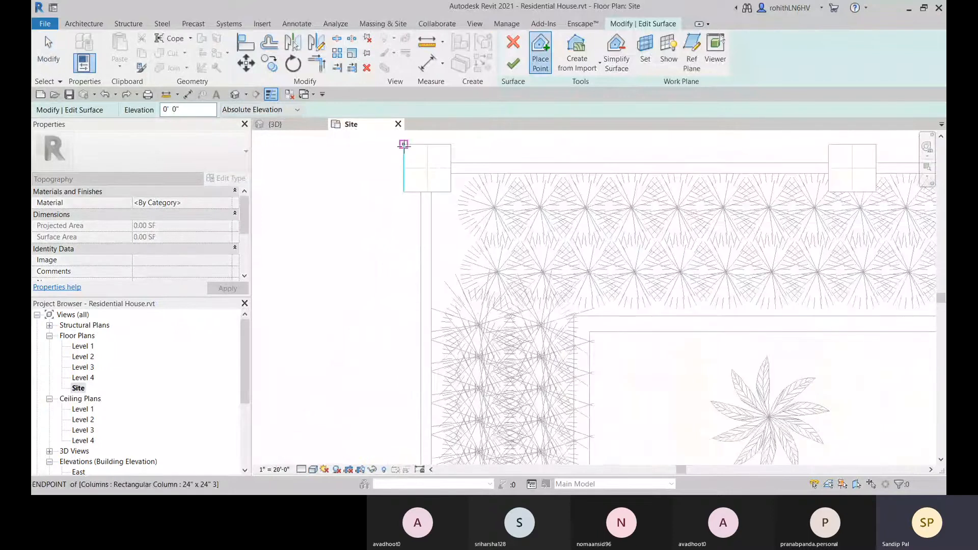
{"action": "left_click", "coordinate": [403, 145]}
Place toposurface points at the outer corners of the boundary wall's upper-right and lower-right columns at elevation 0' 0".
{"action": "scroll", "coordinate": [713, 160], "scroll_direction": "down", "scroll_amount": 4}
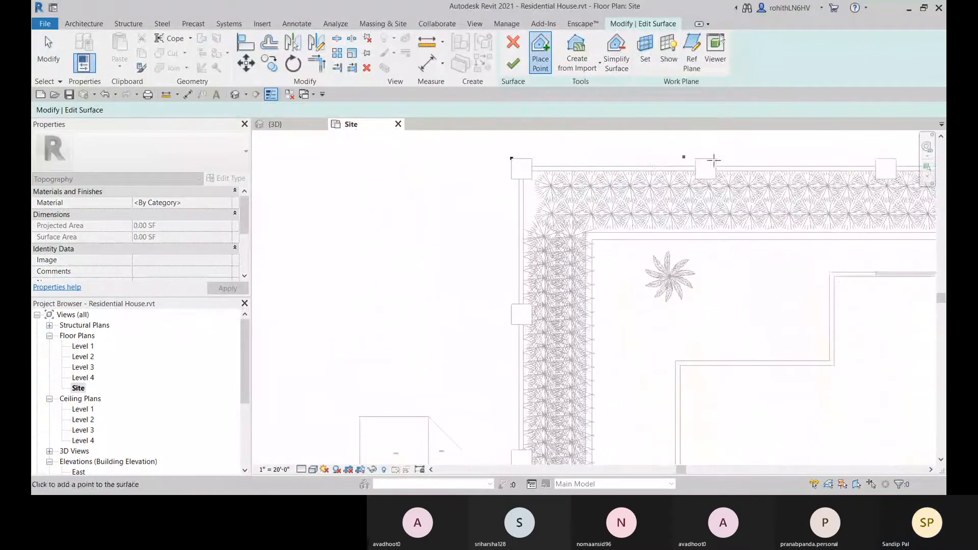
{"action": "scroll", "coordinate": [758, 172], "scroll_direction": "down", "scroll_amount": 2}
{"action": "middle_click_drag", "start_coordinate": [835, 210], "coordinate": [34, 249]}
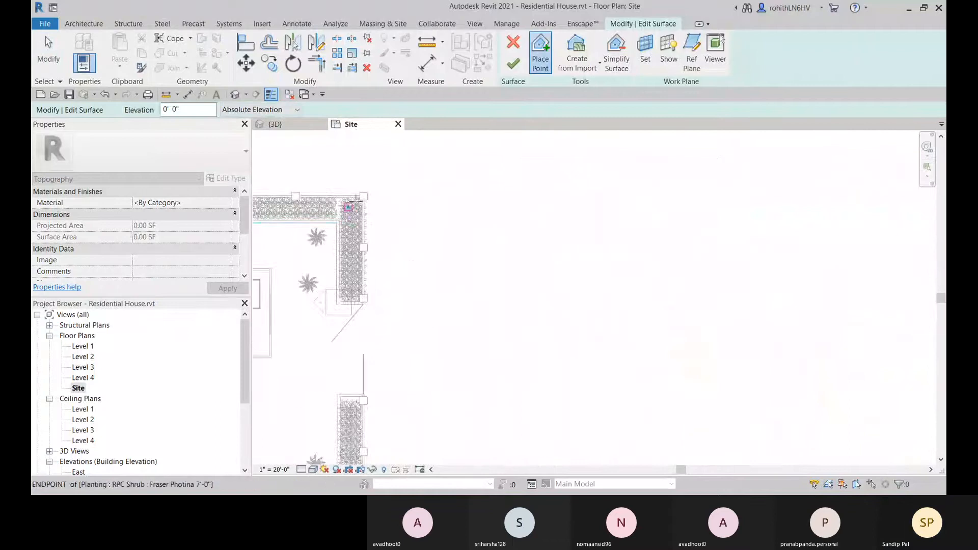
{"action": "scroll", "coordinate": [364, 199], "scroll_direction": "up", "scroll_amount": 4}
{"action": "left_click", "coordinate": [375, 190]}
{"action": "scroll", "coordinate": [391, 235], "scroll_direction": "down", "scroll_amount": 5}
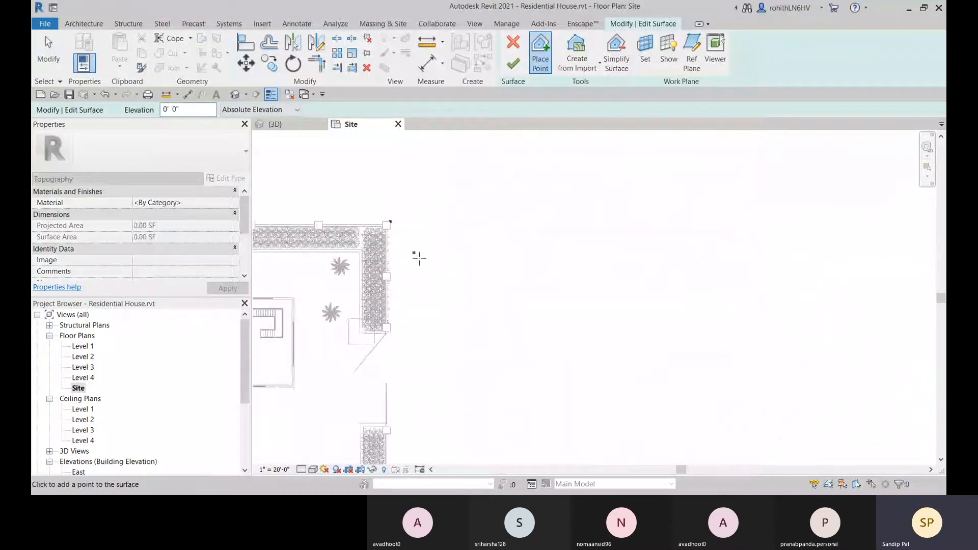
{"action": "middle_click_drag", "start_coordinate": [472, 270], "coordinate": [660, 120]}
{"action": "scroll", "coordinate": [583, 350], "scroll_direction": "up", "scroll_amount": 4}
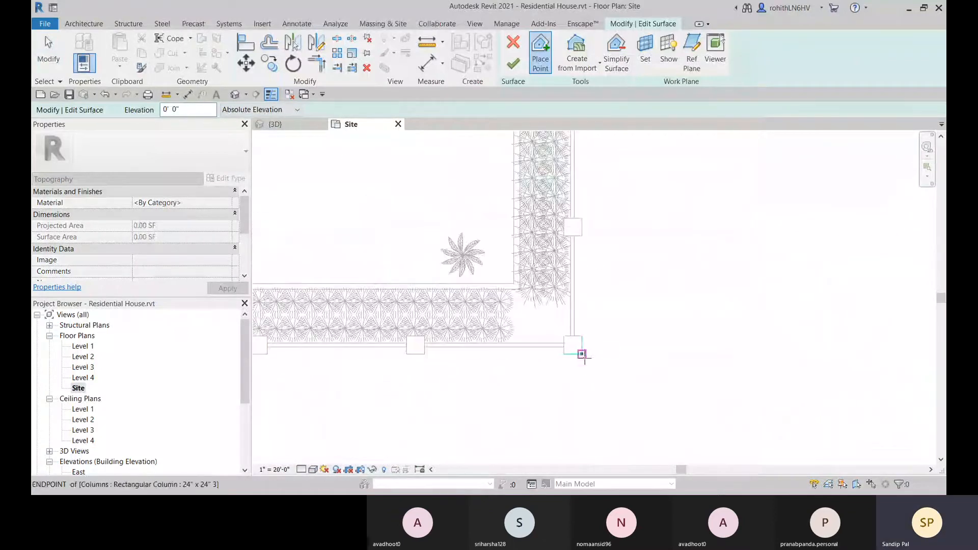
Place the last toposurface point at the outer corner of the boundary wall's lower-left column and finish the surface.
{"action": "scroll", "coordinate": [443, 349], "scroll_direction": "down", "scroll_amount": 5}
{"action": "middle_click_drag", "start_coordinate": [433, 374], "coordinate": [753, 324]}
{"action": "scroll", "coordinate": [504, 303], "scroll_direction": "up", "scroll_amount": 4}
{"action": "left_click", "coordinate": [536, 305]}
{"action": "middle_click_drag", "start_coordinate": [493, 349], "coordinate": [227, 409]}
{"action": "left_click", "coordinate": [513, 64]}
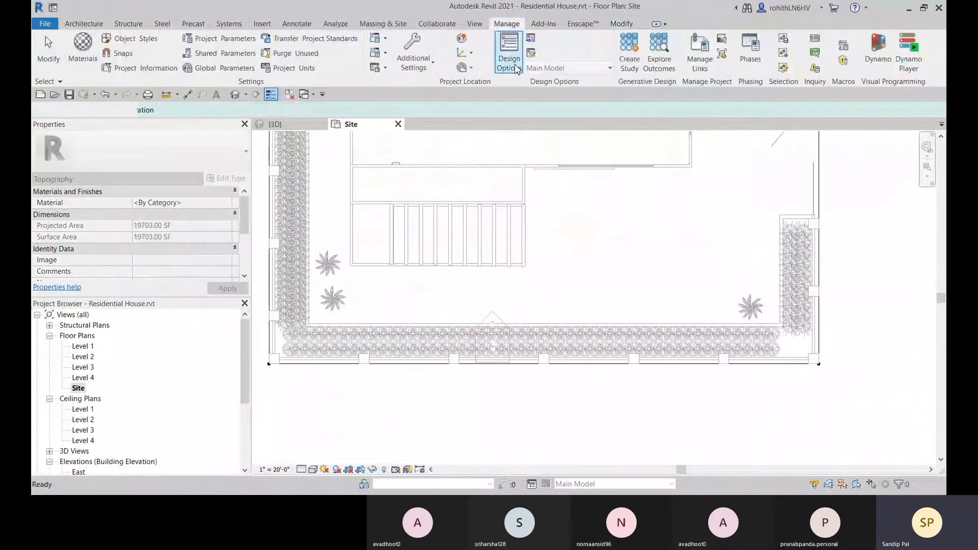
Open the 3D view and examine the new ground along the boundary wall, the planters and the entrance gate.
{"action": "left_click", "coordinate": [295, 128]}
{"action": "scroll", "coordinate": [535, 270], "scroll_direction": "down", "scroll_amount": 4}
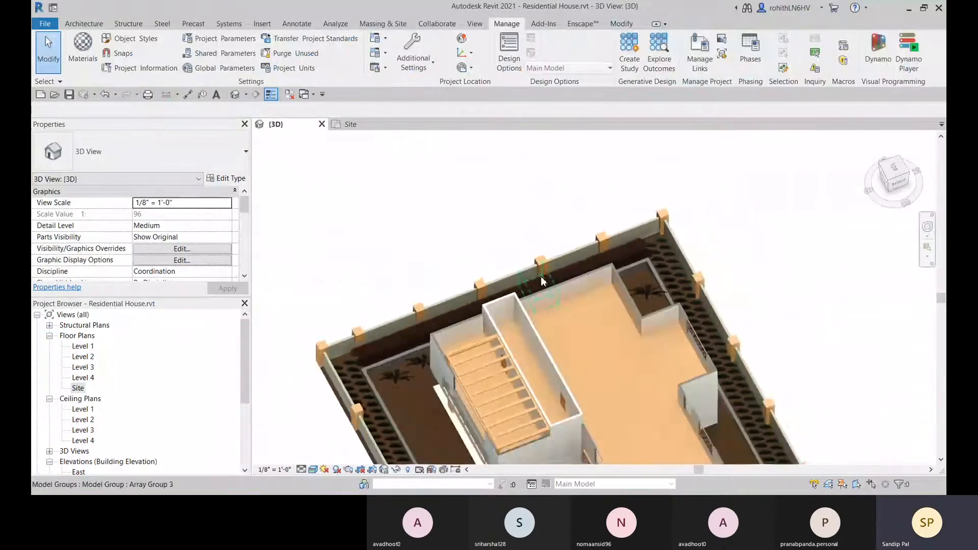
{"action": "middle_click_drag", "start_coordinate": [548, 239], "coordinate": [540, 264]}
{"action": "scroll", "coordinate": [437, 277], "scroll_direction": "up", "scroll_amount": 8}
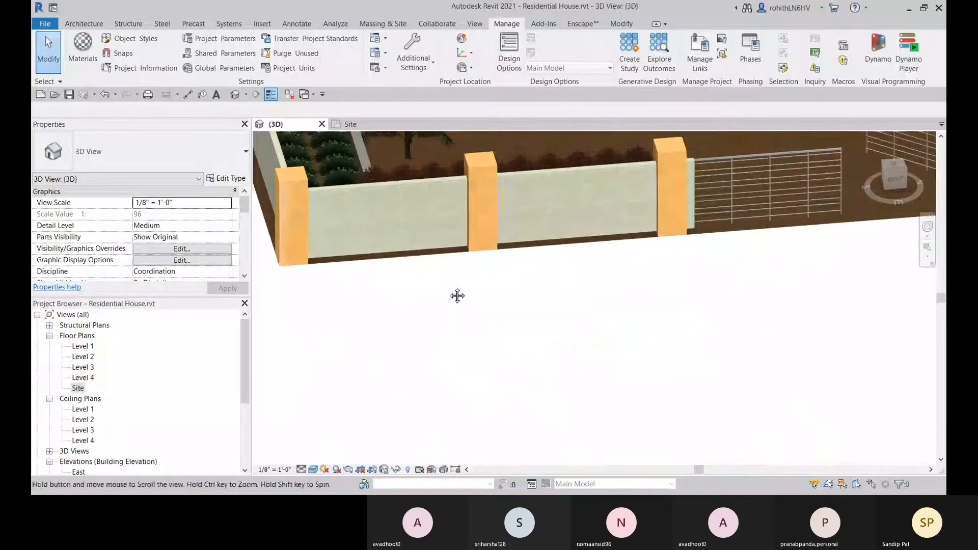
{"action": "scroll", "coordinate": [327, 414], "scroll_direction": "down", "scroll_amount": 4}
{"action": "scroll", "coordinate": [700, 356], "scroll_direction": "down", "scroll_amount": 1}
{"action": "middle_click_drag", "start_coordinate": [716, 341], "coordinate": [662, 376]}
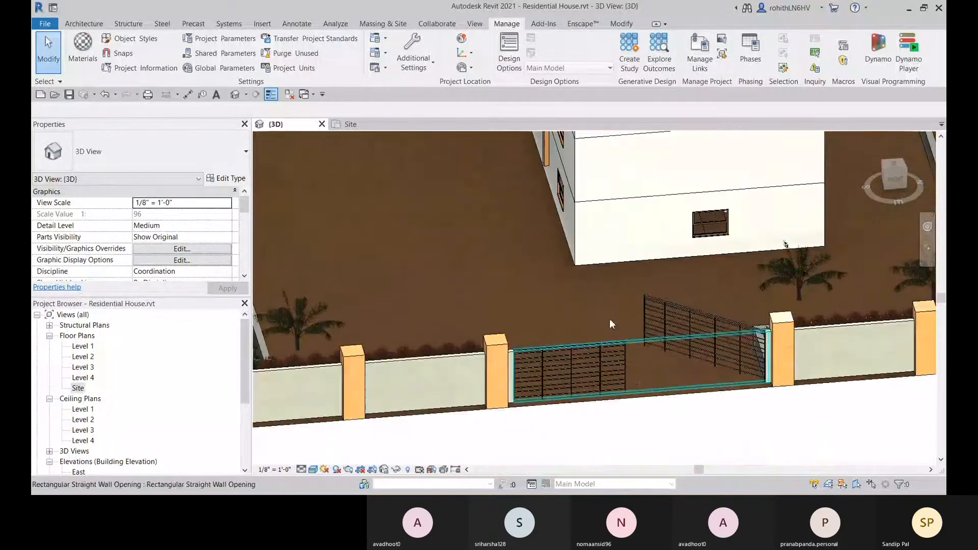
For the plot's toposurface material, search for plant and add the Plant material from the AEC Materials library to the project.
{"action": "scroll", "coordinate": [482, 275], "scroll_direction": "down", "scroll_amount": 5}
{"action": "left_click", "coordinate": [437, 254]}
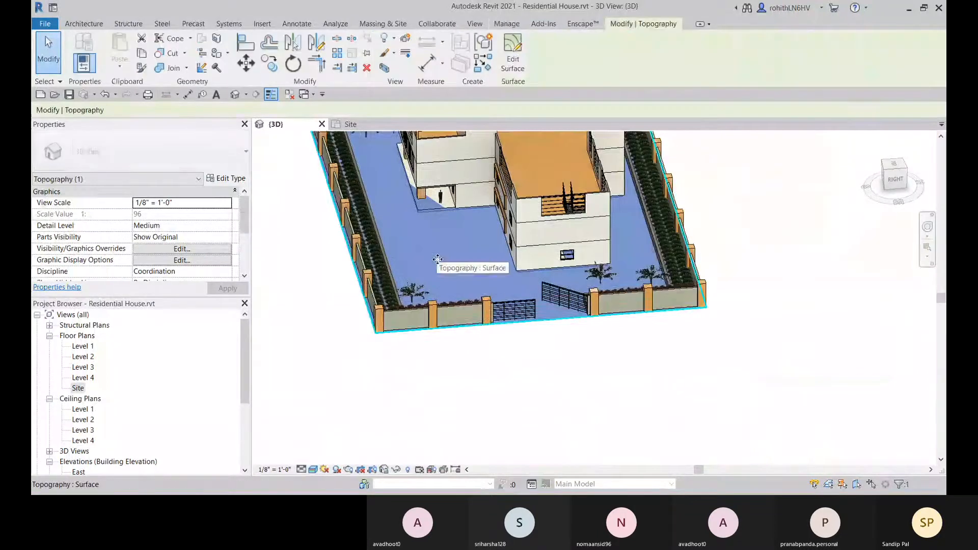
{"action": "left_click", "coordinate": [228, 203]}
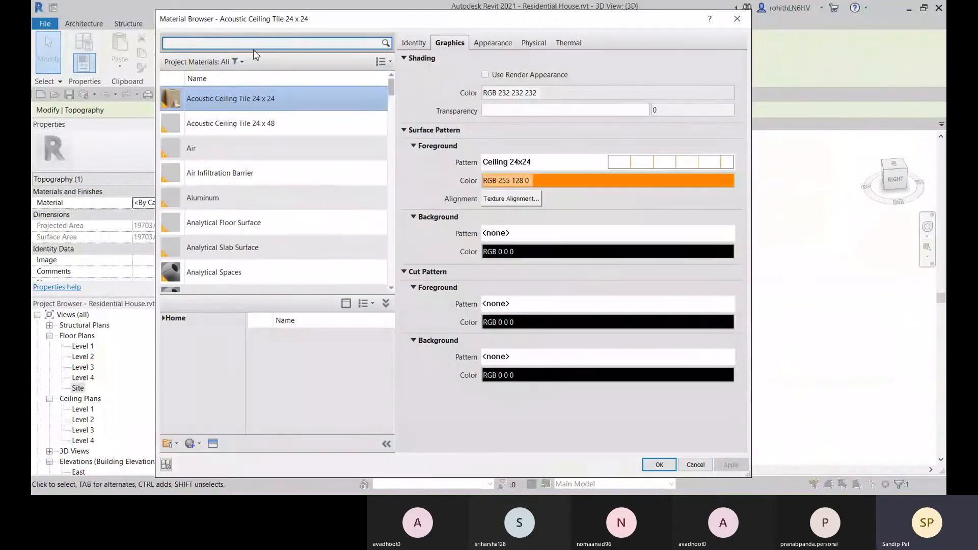
{"action": "type", "text": "pla"}
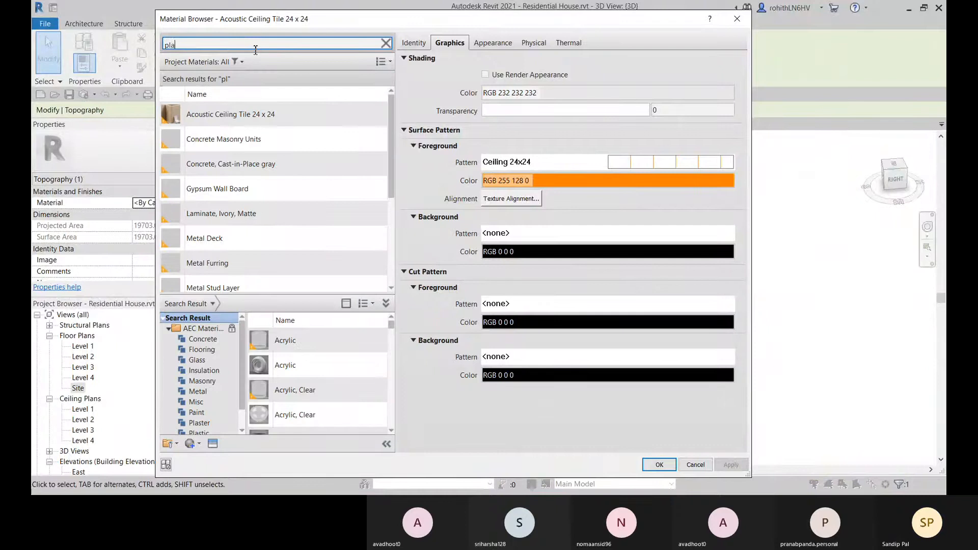
{"action": "type", "text": "nt"}
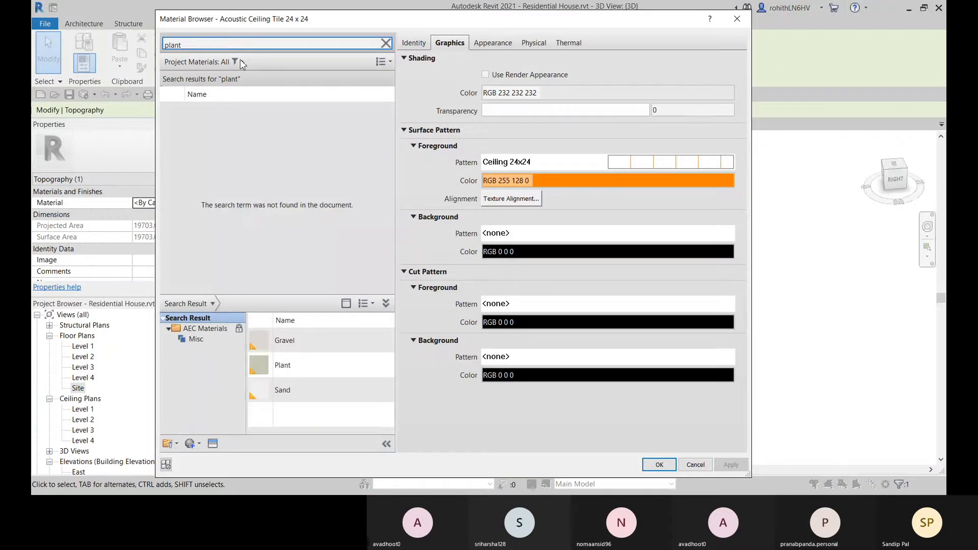
{"action": "mouse_move", "coordinate": [369, 365]}
{"action": "left_click", "coordinate": [387, 366]}
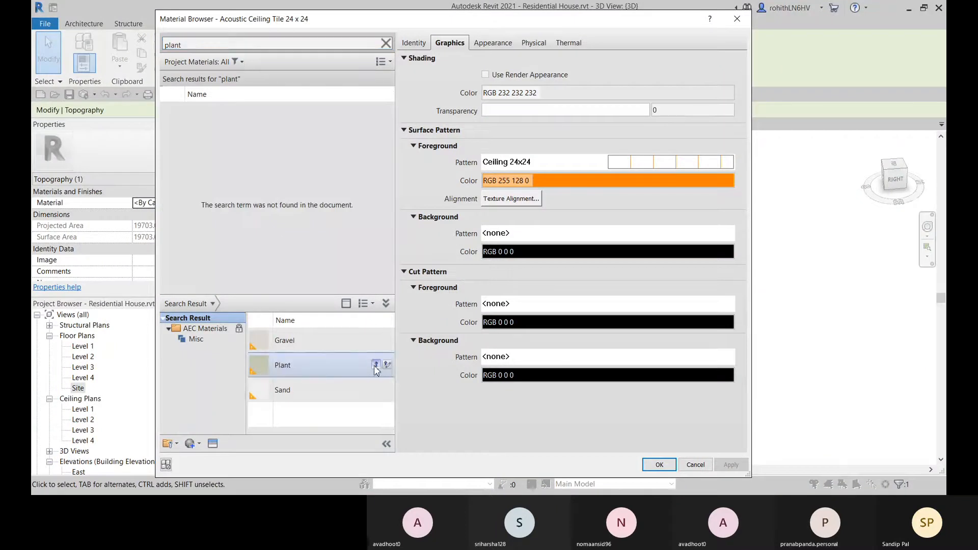
Enable Use Render Appearance for the Plant material and assign it to the toposurface.
{"action": "left_click", "coordinate": [485, 75]}
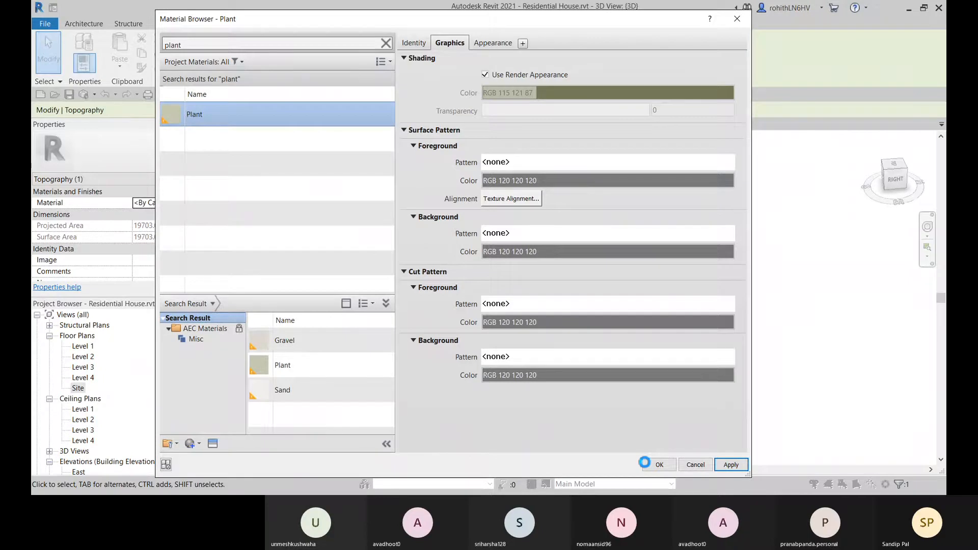
{"action": "left_click", "coordinate": [646, 464]}
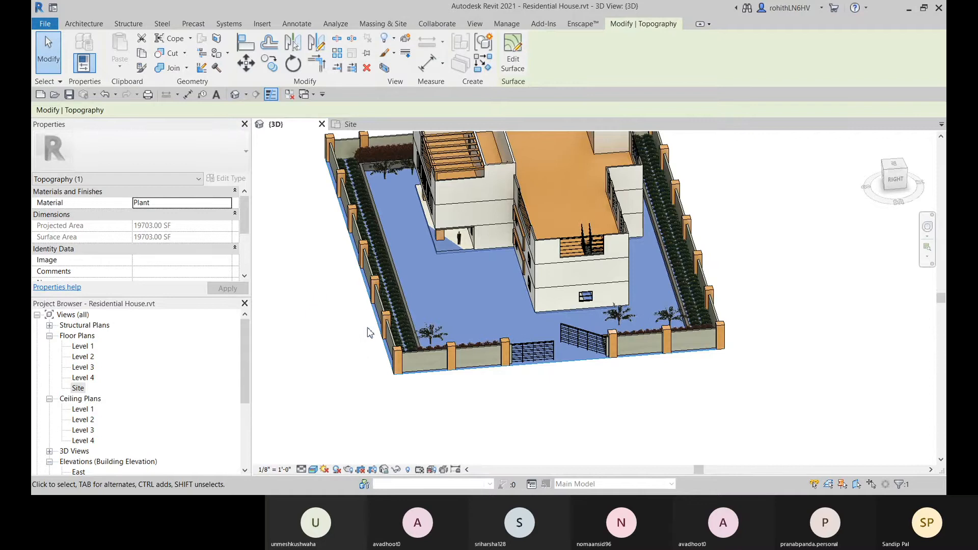
{"action": "middle_click_drag", "start_coordinate": [374, 347], "coordinate": [377, 395]}
{"action": "left_click", "coordinate": [368, 373]}
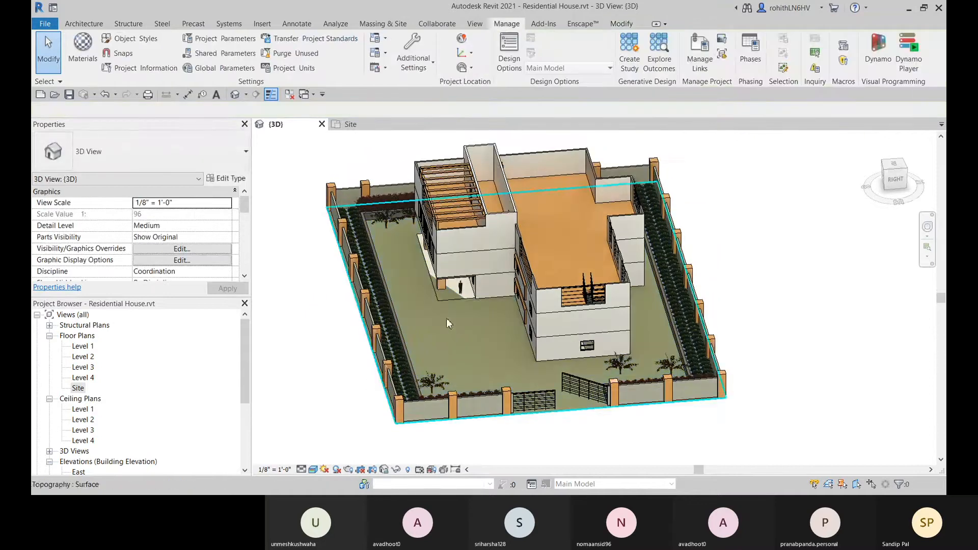
Examine the ground's new finish across the plot and close up between the hedge plants along the boundary wall.
{"action": "scroll", "coordinate": [458, 292], "scroll_direction": "up", "scroll_amount": 3}
{"action": "scroll", "coordinate": [496, 339], "scroll_direction": "down", "scroll_amount": 3}
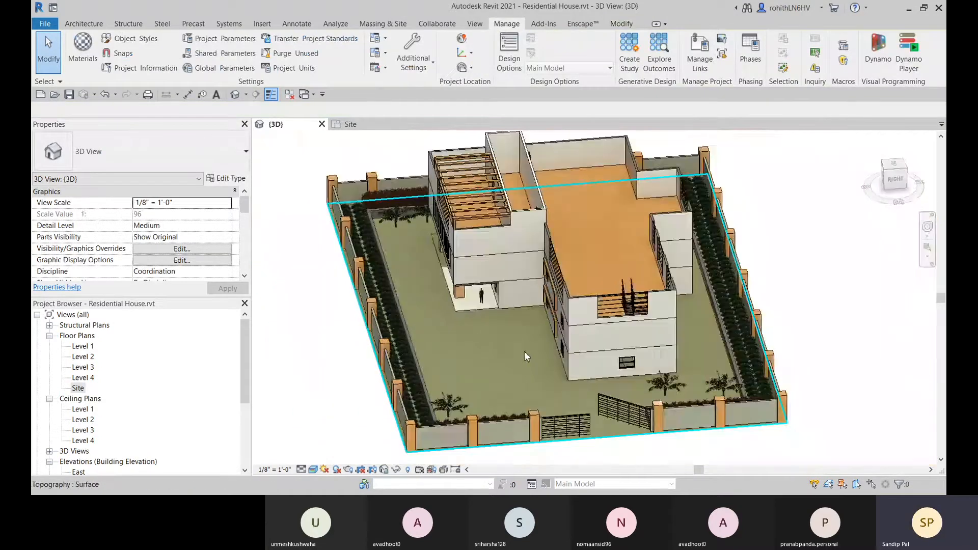
{"action": "scroll", "coordinate": [525, 355], "scroll_direction": "up", "scroll_amount": 3}
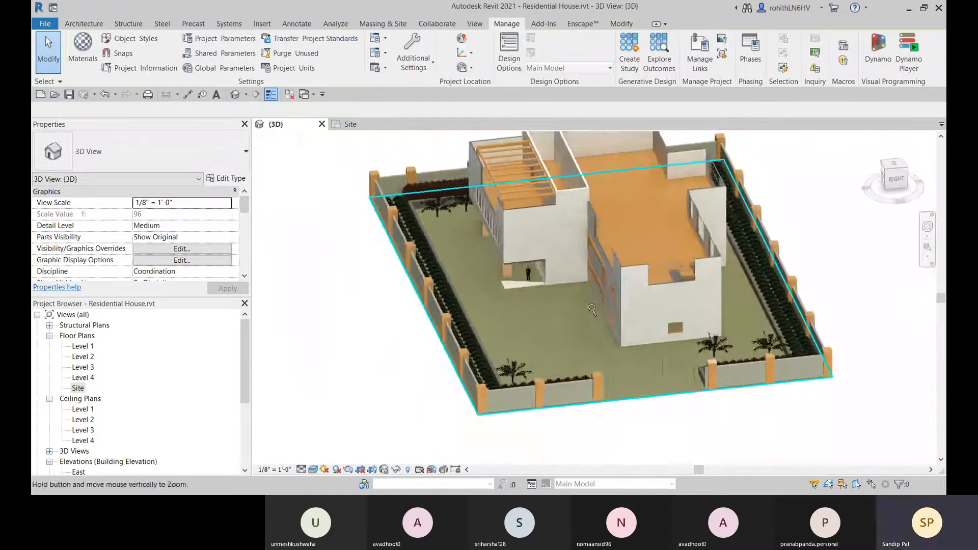
{"action": "middle_click_drag", "start_coordinate": [592, 309], "coordinate": [621, 299], "text": "shift"}
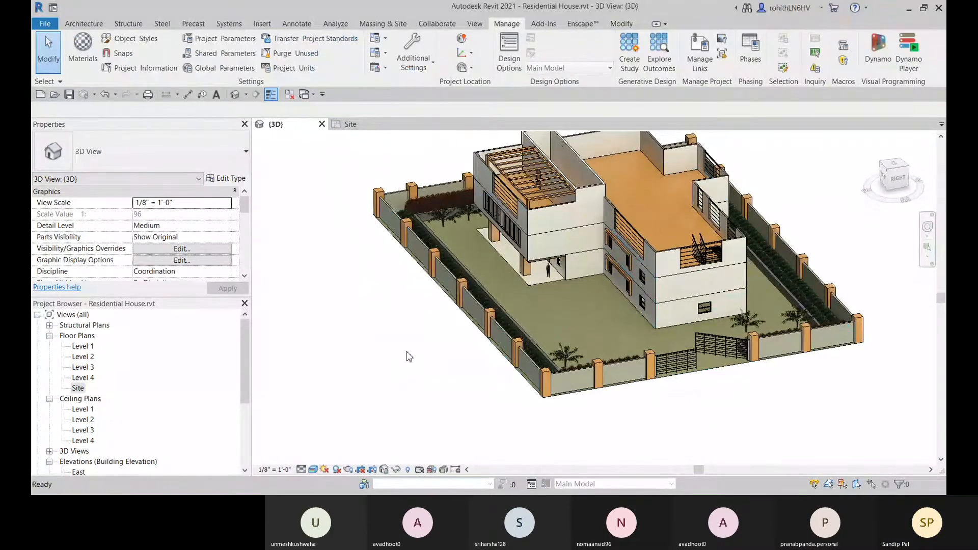
{"action": "middle_click_drag", "start_coordinate": [412, 360], "coordinate": [365, 354], "text": "shift"}
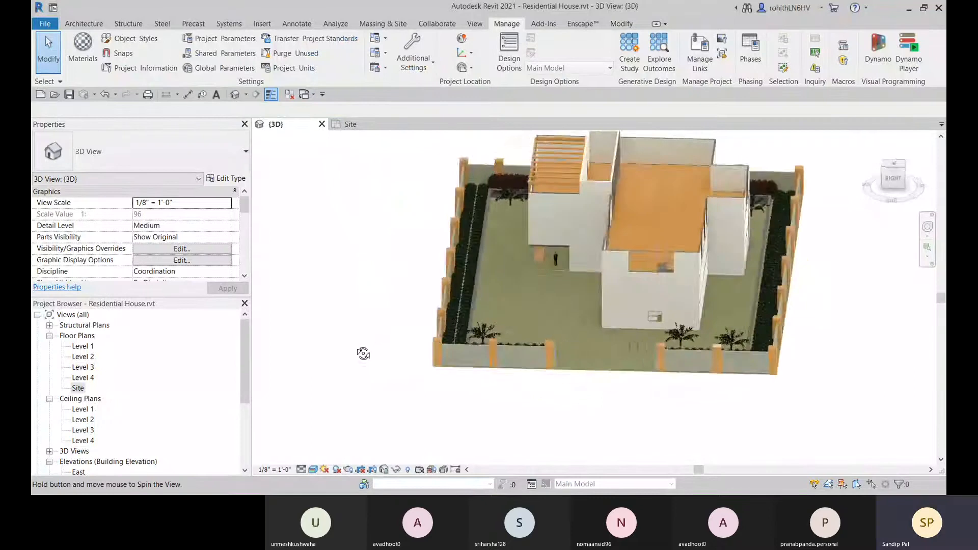
{"action": "scroll", "coordinate": [430, 290], "scroll_direction": "up", "scroll_amount": 6}
{"action": "middle_click_drag", "start_coordinate": [500, 277], "coordinate": [448, 337], "text": "shift"}
{"action": "scroll", "coordinate": [444, 307], "scroll_direction": "up", "scroll_amount": 4}
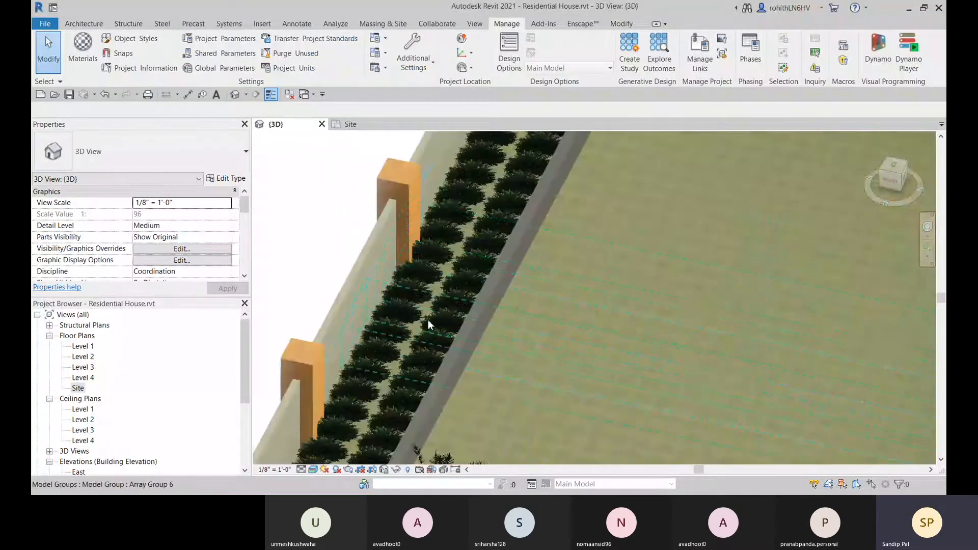
{"action": "scroll", "coordinate": [426, 319], "scroll_direction": "up", "scroll_amount": 4}
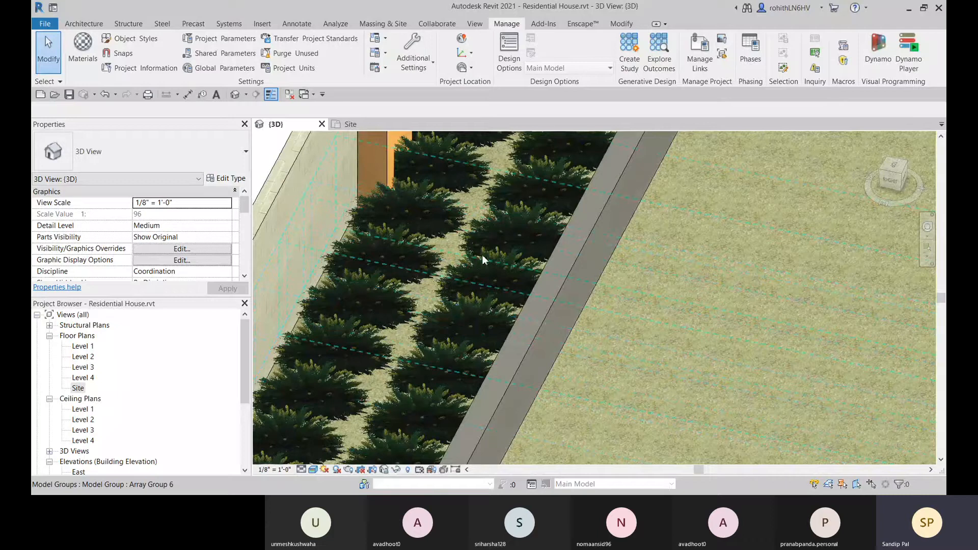
{"action": "scroll", "coordinate": [421, 295], "scroll_direction": "up", "scroll_amount": 3}
{"action": "scroll", "coordinate": [419, 303], "scroll_direction": "down", "scroll_amount": 3}
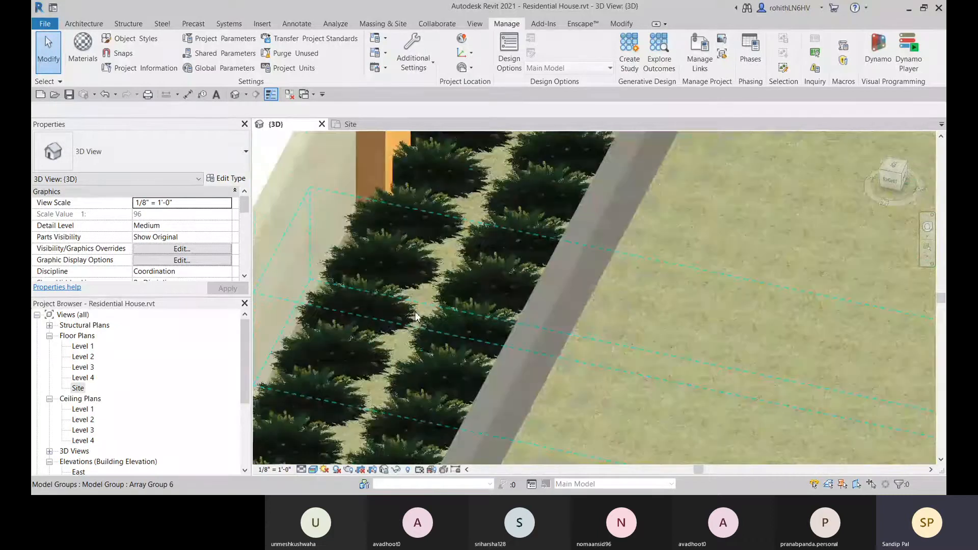
{"action": "scroll", "coordinate": [417, 311], "scroll_direction": "down", "scroll_amount": 5}
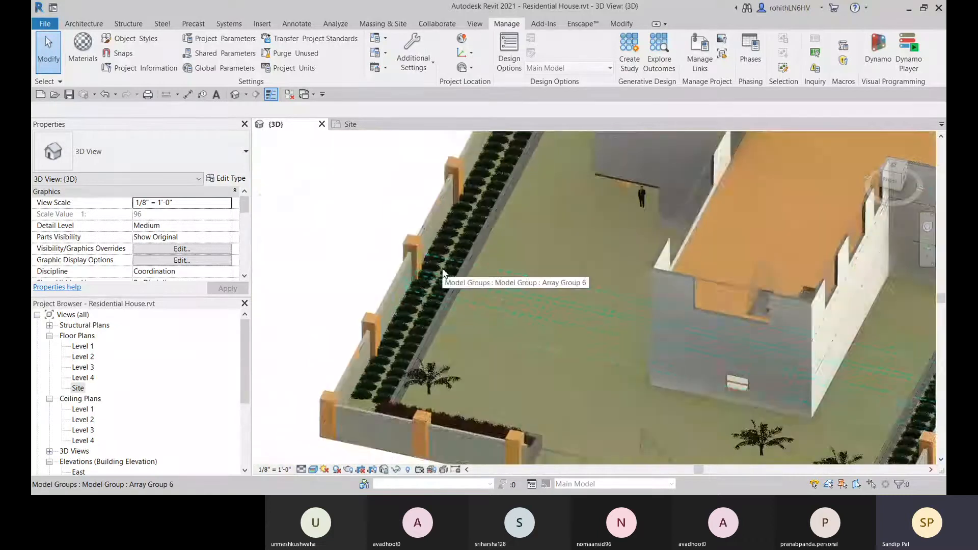
Inspect the ground and planters from above and at the plot's rear corners in the 3D view.
{"action": "mouse_move", "coordinate": [433, 286]}
{"action": "middle_mouse_down", "text": "shift"}
{"action": "mouse_move", "coordinate": [484, 330]}
{"action": "mouse_move", "coordinate": [436, 298]}
{"action": "middle_mouse_up", "text": "shift"}
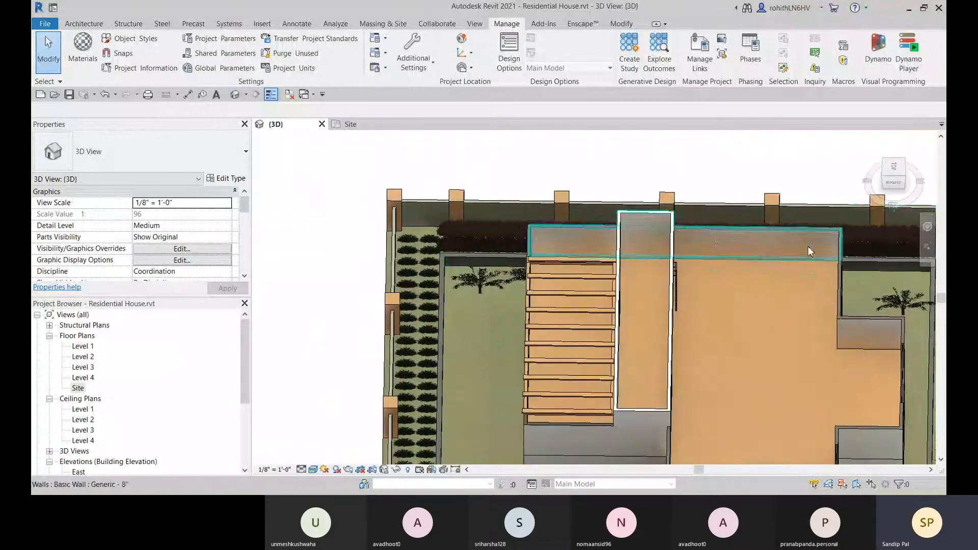
{"action": "middle_click_drag", "start_coordinate": [870, 236], "coordinate": [344, 190]}
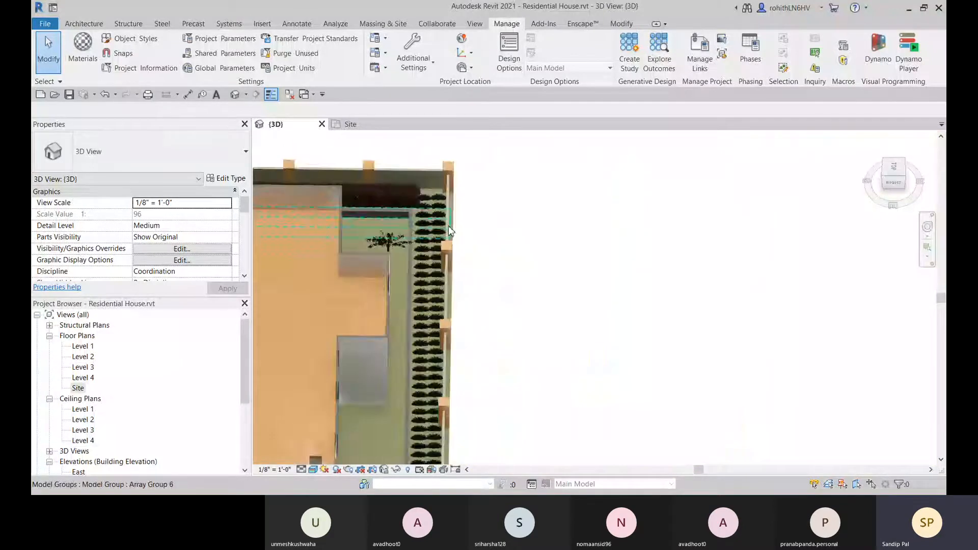
{"action": "scroll", "coordinate": [448, 225], "scroll_direction": "down", "scroll_amount": 3}
{"action": "middle_click_drag", "start_coordinate": [453, 273], "coordinate": [698, 262]}
{"action": "middle_click_drag", "start_coordinate": [435, 317], "coordinate": [384, 295], "text": "shift"}
{"action": "scroll", "coordinate": [384, 296], "scroll_direction": "up", "scroll_amount": 2}
{"action": "scroll", "coordinate": [380, 308], "scroll_direction": "up", "scroll_amount": 5}
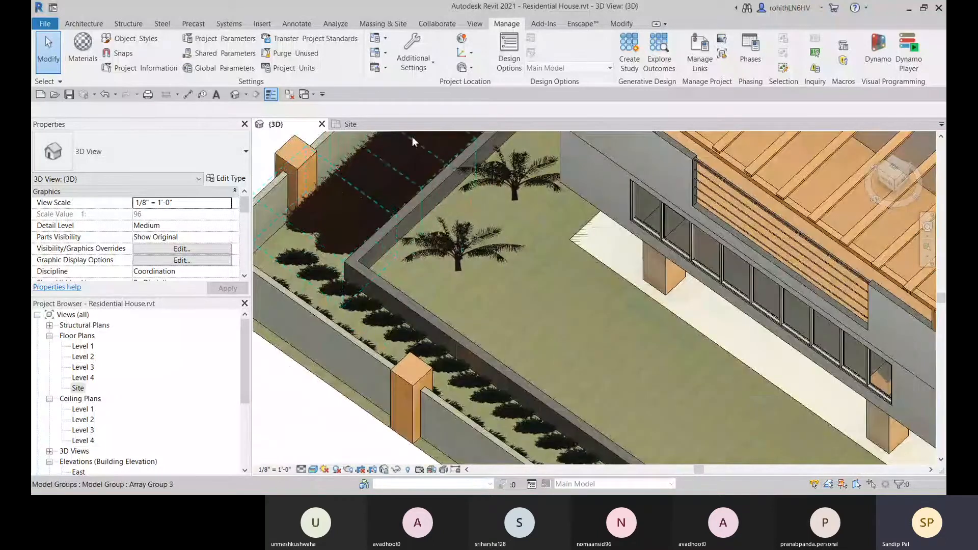
{"action": "scroll", "coordinate": [380, 219], "scroll_direction": "down", "scroll_amount": 4}
{"action": "scroll", "coordinate": [469, 302], "scroll_direction": "down", "scroll_amount": 2}
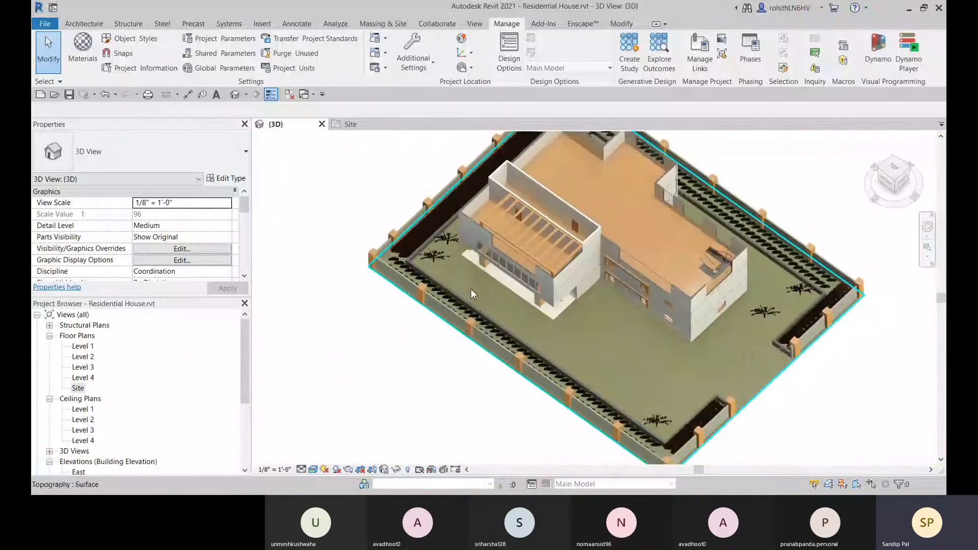
{"action": "middle_click_drag", "start_coordinate": [471, 288], "coordinate": [404, 307]}
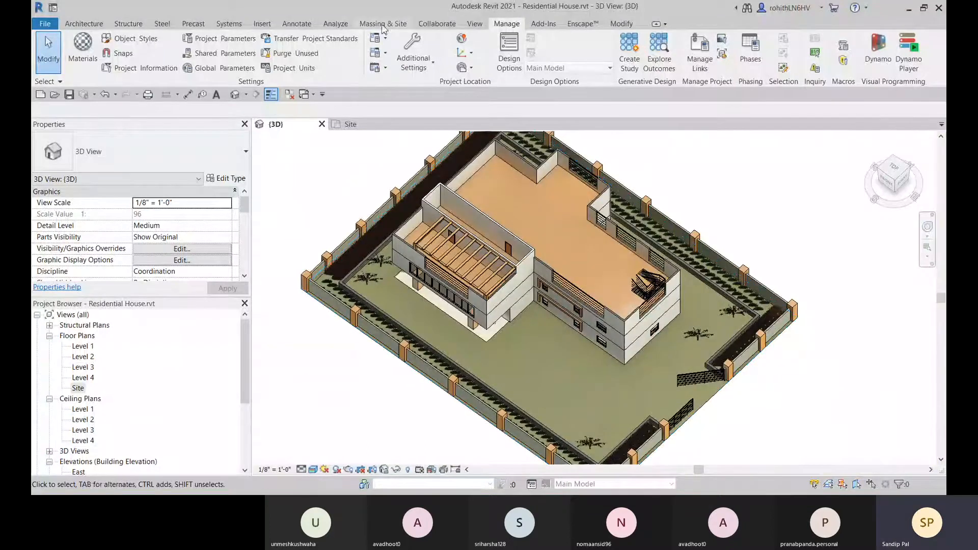
Switch to the Site floor plan with the whole plot in view and bring up the site modelling tools.
{"action": "left_click", "coordinate": [349, 124]}
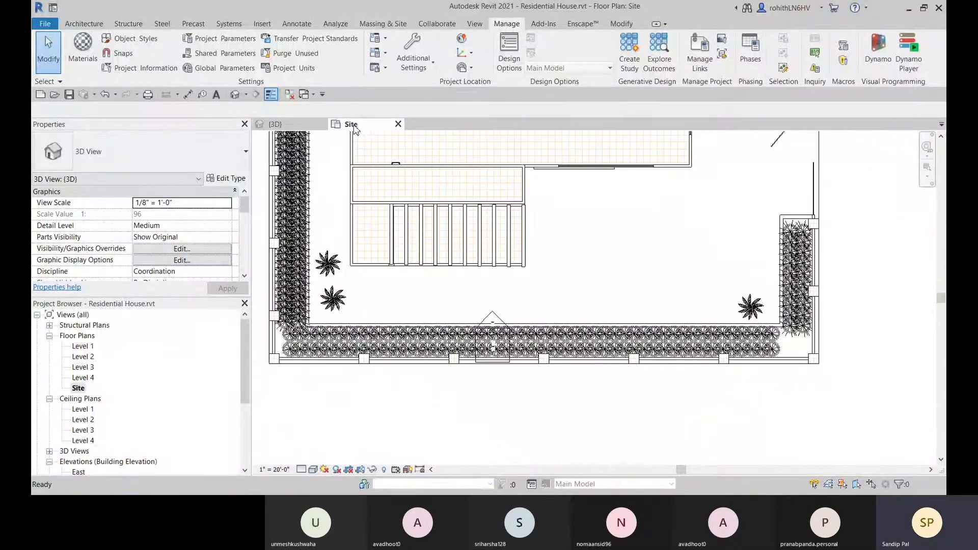
{"action": "scroll", "coordinate": [571, 260], "scroll_direction": "down", "scroll_amount": 4}
{"action": "middle_click_drag", "start_coordinate": [578, 254], "coordinate": [581, 289]}
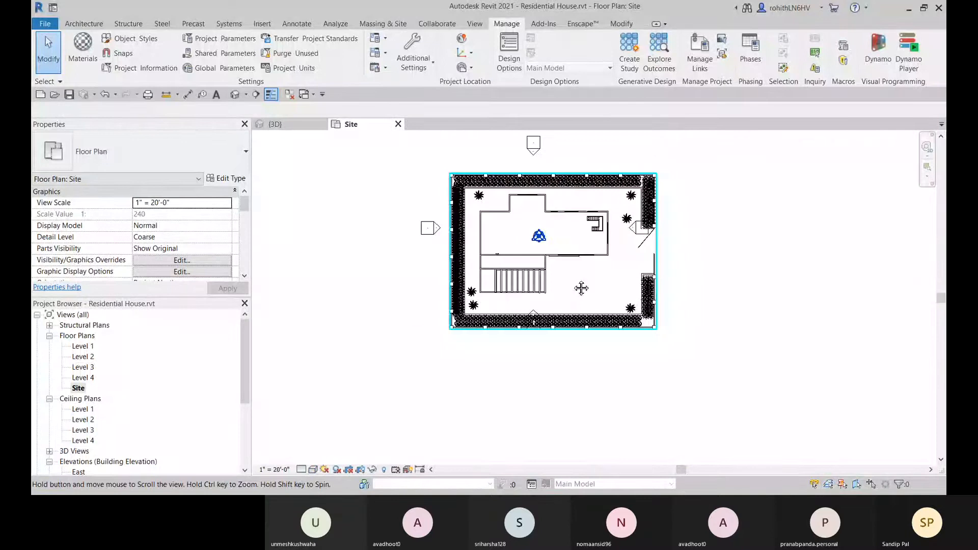
{"action": "scroll", "coordinate": [581, 288], "scroll_direction": "up", "scroll_amount": 1}
{"action": "left_click", "coordinate": [384, 24]}
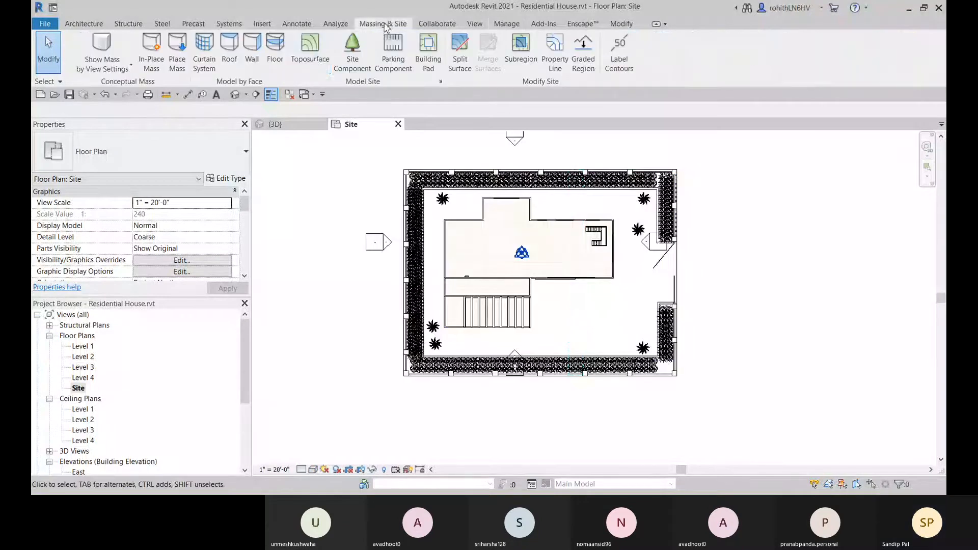
{"action": "left_click", "coordinate": [457, 214]}
{"action": "left_click", "coordinate": [309, 50]}
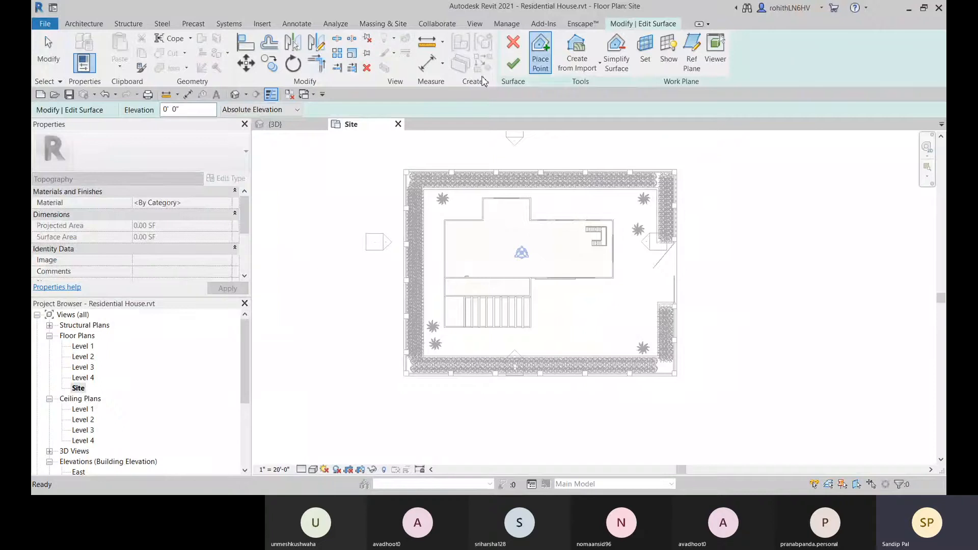
{"action": "left_click", "coordinate": [513, 64]}
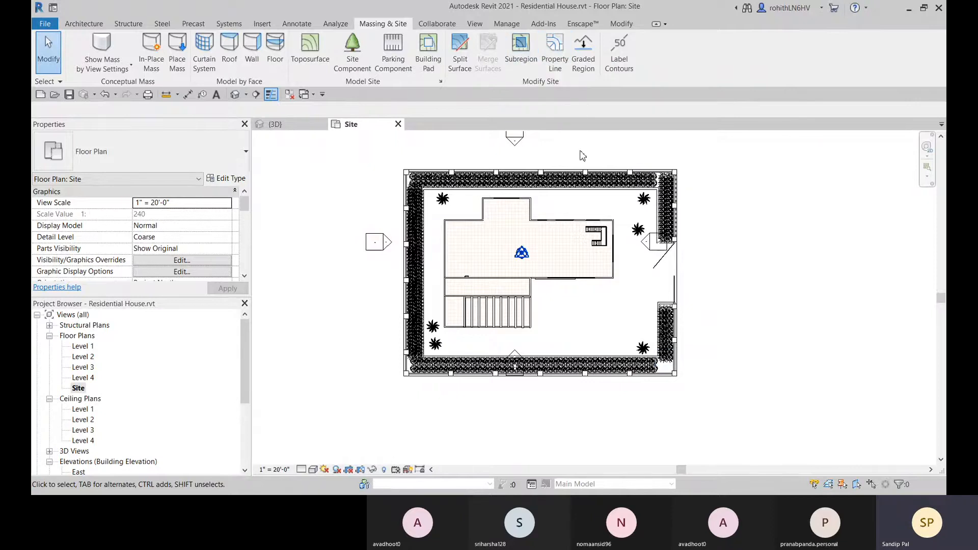
Examine the planting strips, the trees and the open ground around the house in the Site plan.
{"action": "scroll", "coordinate": [421, 194], "scroll_direction": "up", "scroll_amount": 2}
{"action": "scroll", "coordinate": [421, 194], "scroll_direction": "up", "scroll_amount": 3}
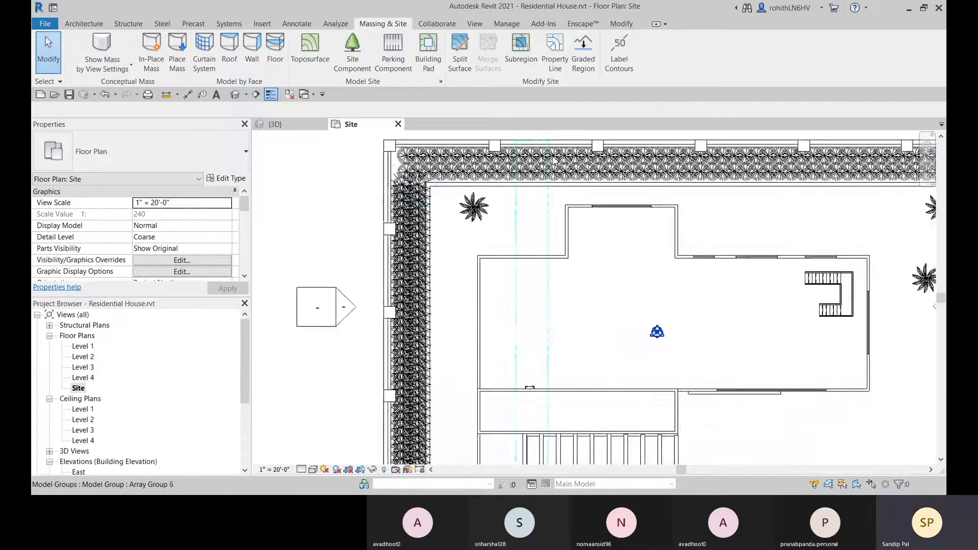
{"action": "scroll", "coordinate": [629, 155], "scroll_direction": "down", "scroll_amount": 4}
{"action": "middle_click_drag", "start_coordinate": [657, 192], "coordinate": [524, 218]}
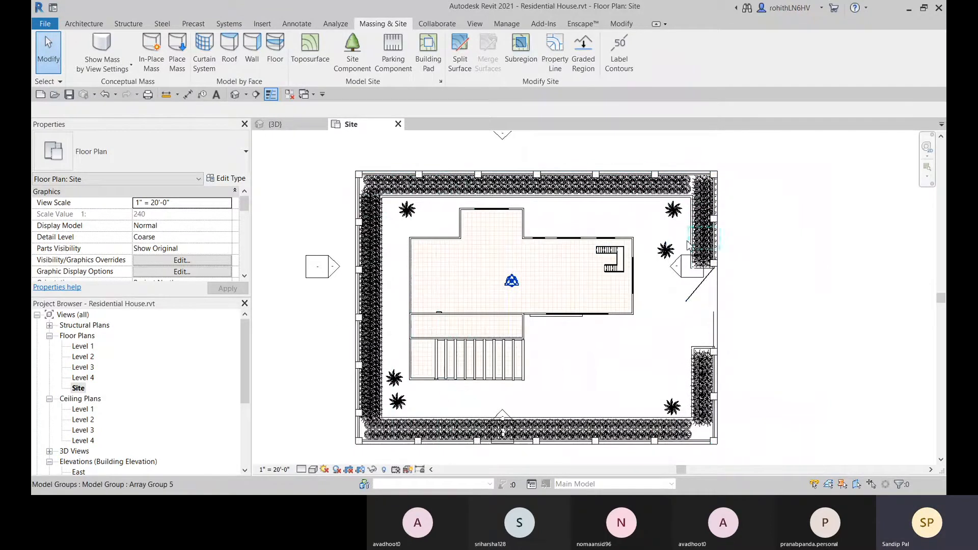
{"action": "middle_click_drag", "start_coordinate": [700, 240], "coordinate": [698, 240]}
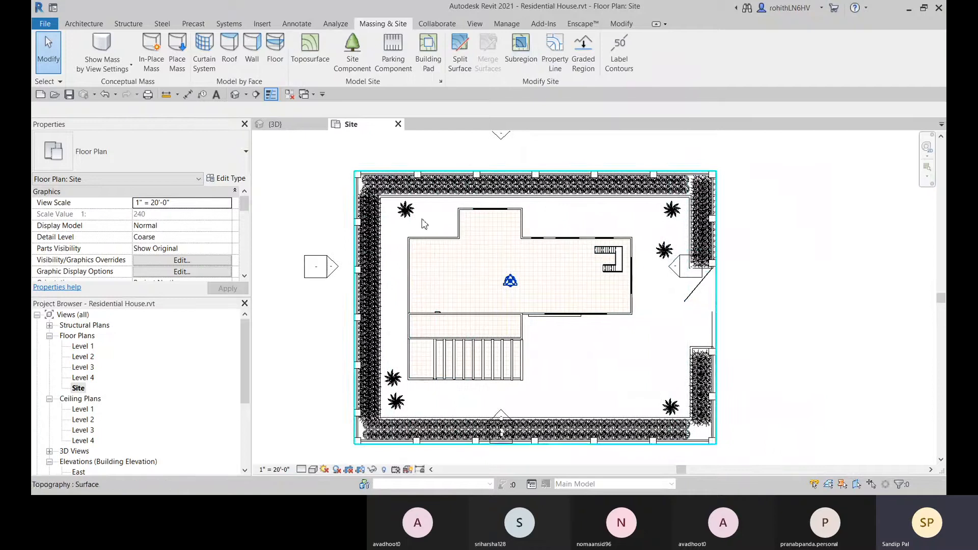
{"action": "middle_click_drag", "start_coordinate": [383, 262], "coordinate": [386, 249]}
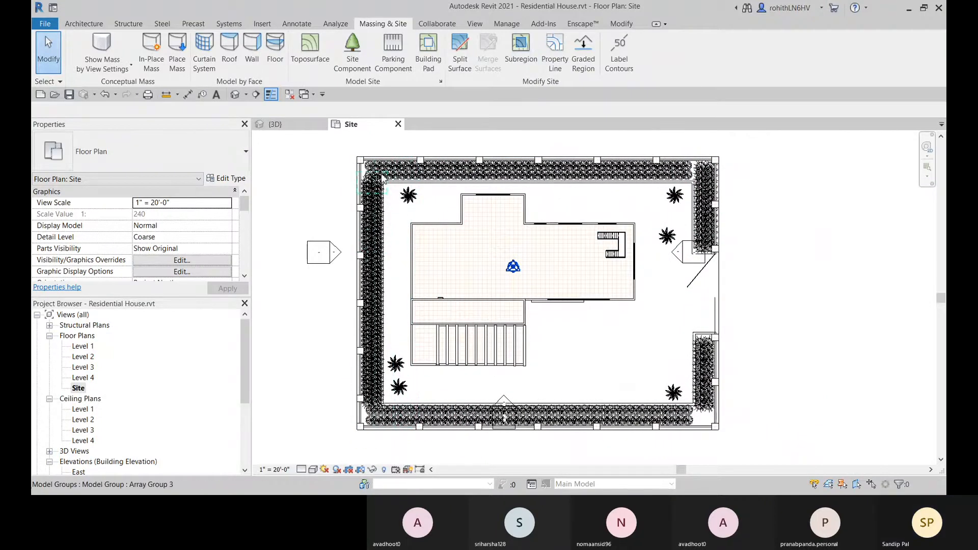
{"action": "scroll", "coordinate": [379, 178], "scroll_direction": "up", "scroll_amount": 3}
{"action": "scroll", "coordinate": [465, 189], "scroll_direction": "down", "scroll_amount": 3}
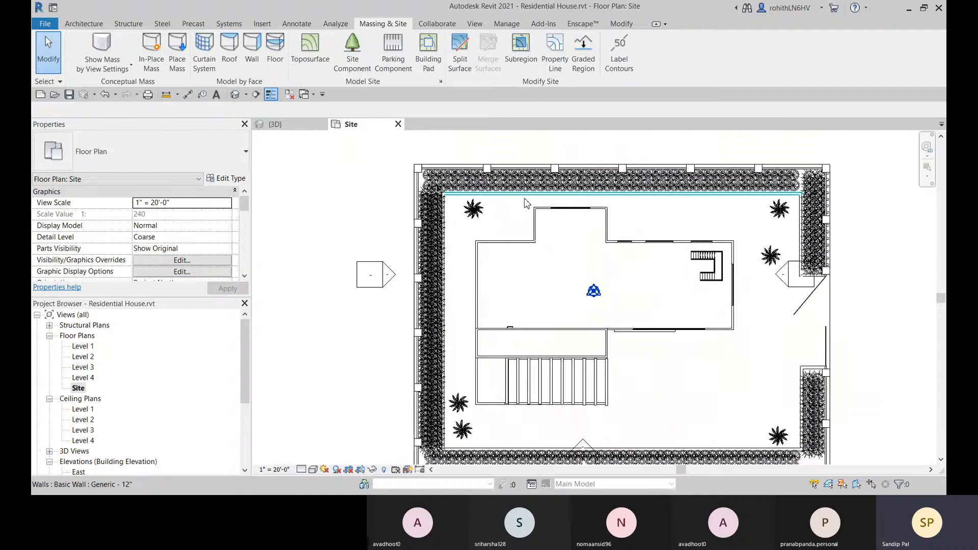
{"action": "middle_click_drag", "start_coordinate": [737, 215], "coordinate": [738, 218]}
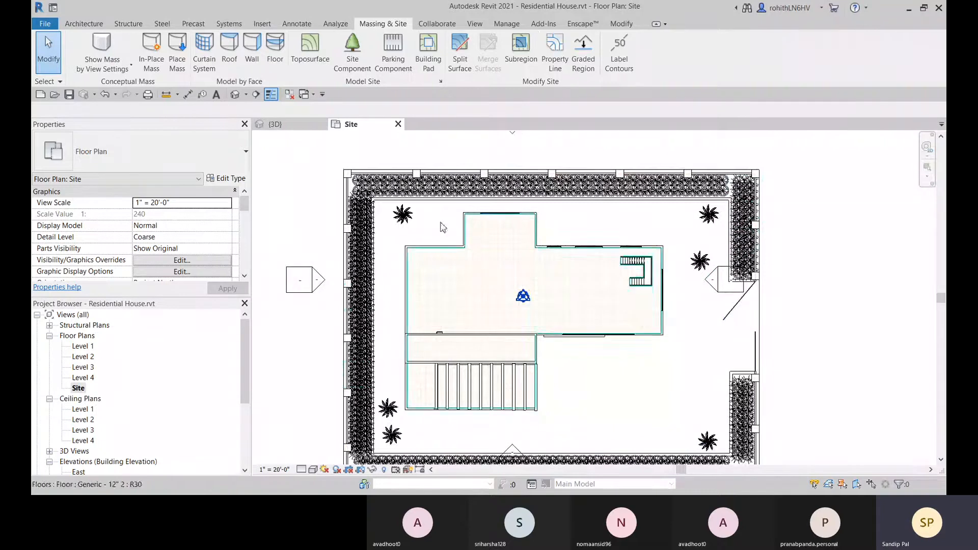
Start a subregion and draw its first line, about 7'-11" long, along the planter end wall north of the gate.
{"action": "left_click", "coordinate": [520, 45]}
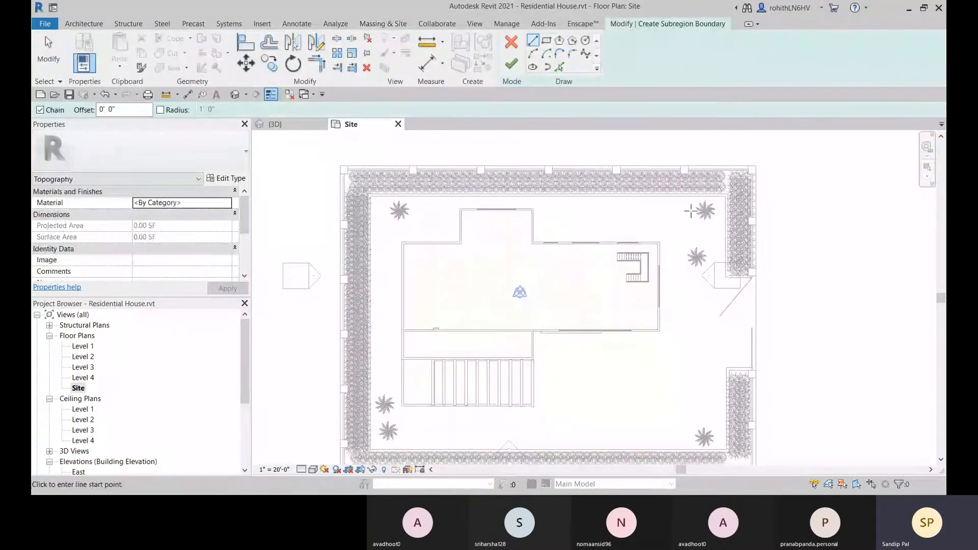
{"action": "scroll", "coordinate": [747, 282], "scroll_direction": "up", "scroll_amount": 2}
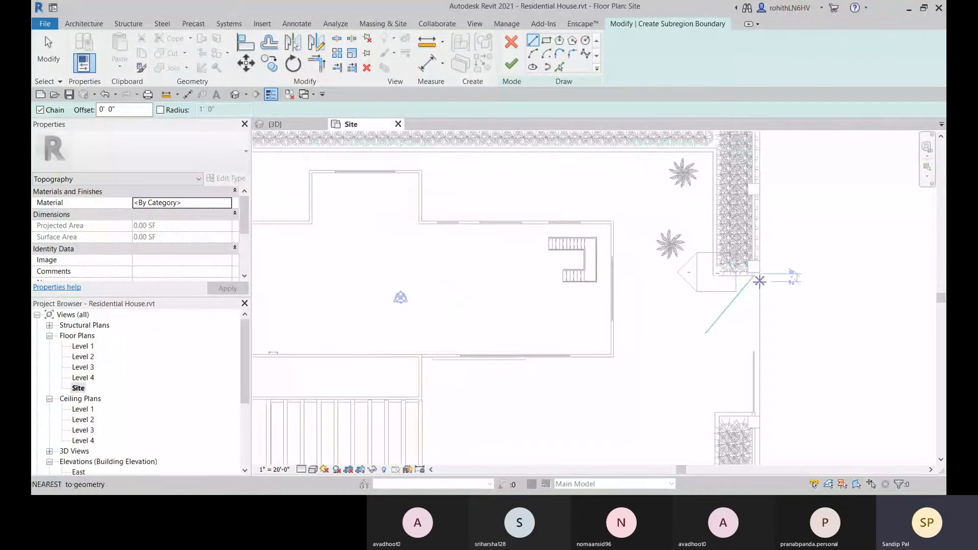
{"action": "scroll", "coordinate": [759, 281], "scroll_direction": "up", "scroll_amount": 3}
{"action": "scroll", "coordinate": [759, 279], "scroll_direction": "down", "scroll_amount": 6}
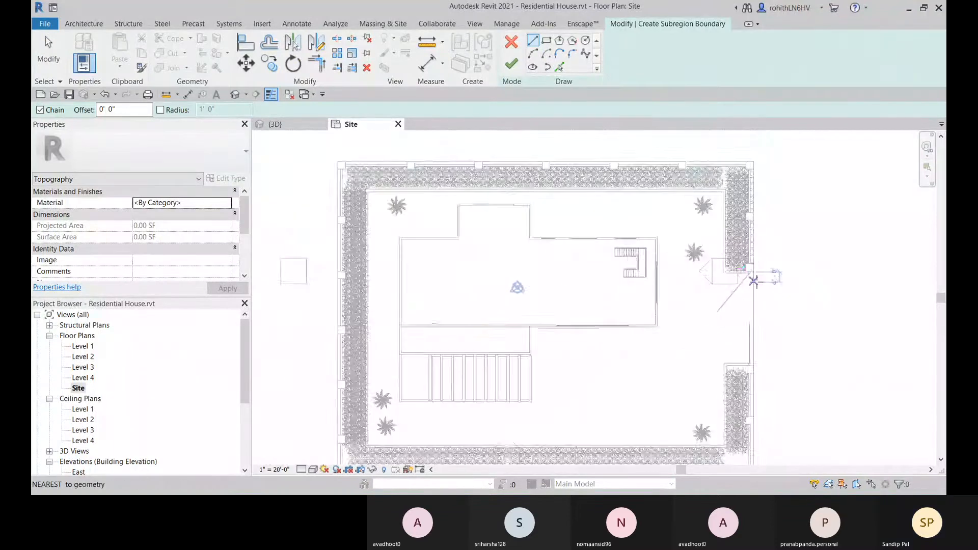
{"action": "scroll", "coordinate": [757, 279], "scroll_direction": "up", "scroll_amount": 2}
{"action": "scroll", "coordinate": [759, 278], "scroll_direction": "up", "scroll_amount": 5}
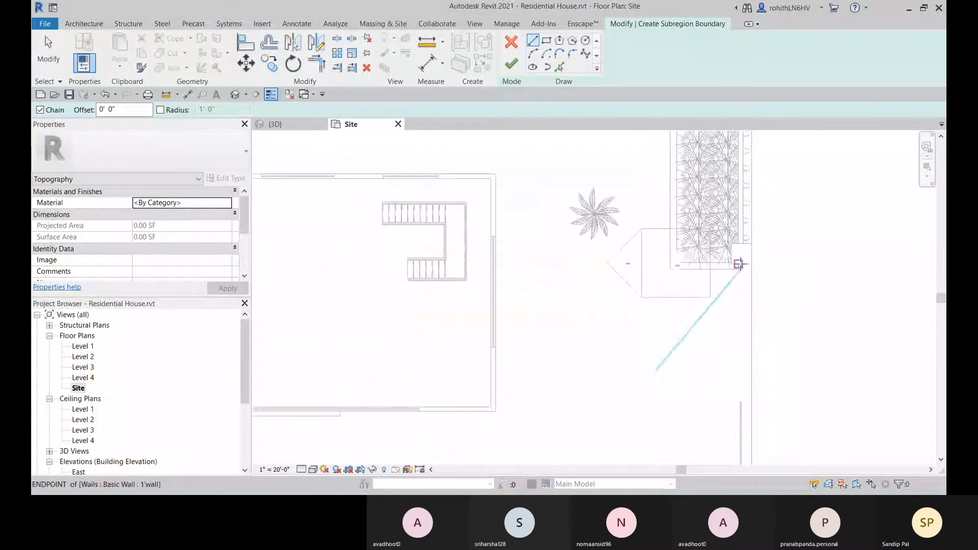
{"action": "scroll", "coordinate": [737, 266], "scroll_direction": "up", "scroll_amount": 2}
{"action": "scroll", "coordinate": [711, 262], "scroll_direction": "up", "scroll_amount": 2}
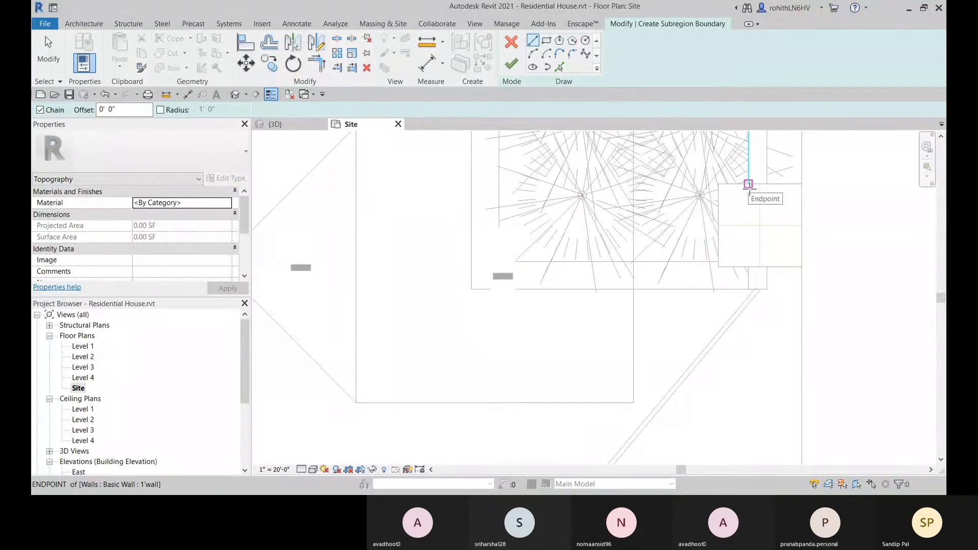
{"action": "left_click", "coordinate": [718, 262]}
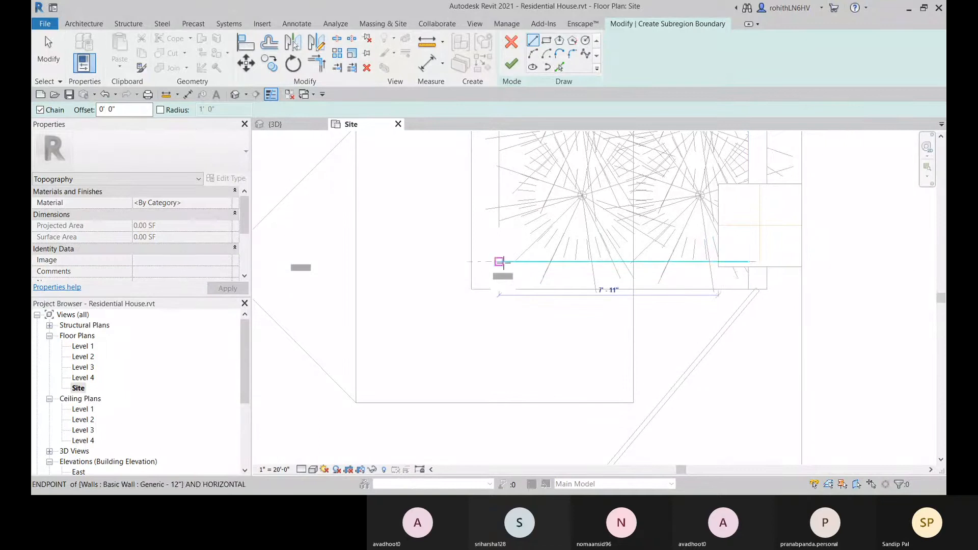
{"action": "left_click", "coordinate": [503, 263]}
Continue the subregion boundary along the east planter's wall to its north corner and along the north planter's wall to the north-west corner.
{"action": "scroll", "coordinate": [504, 205], "scroll_direction": "down", "scroll_amount": 5}
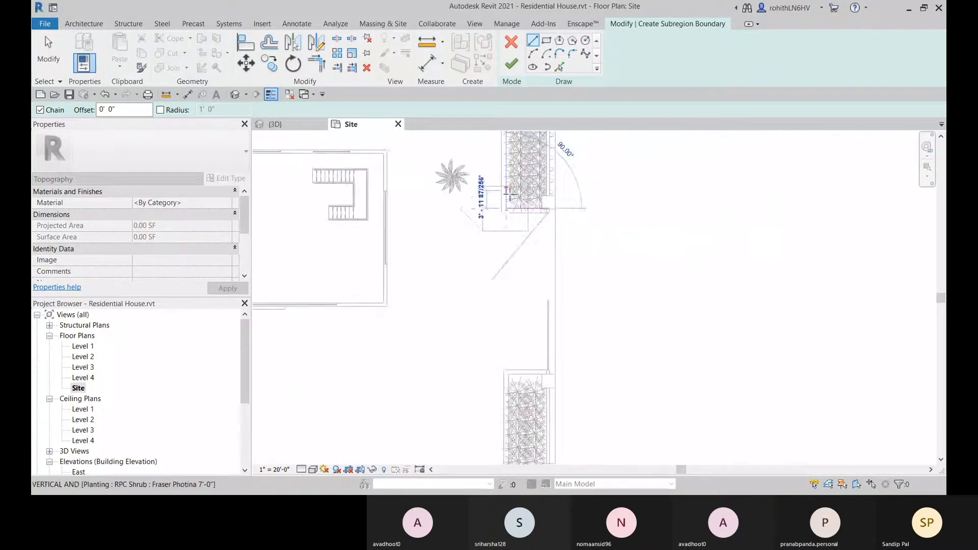
{"action": "middle_click_drag", "start_coordinate": [513, 196], "coordinate": [498, 431]}
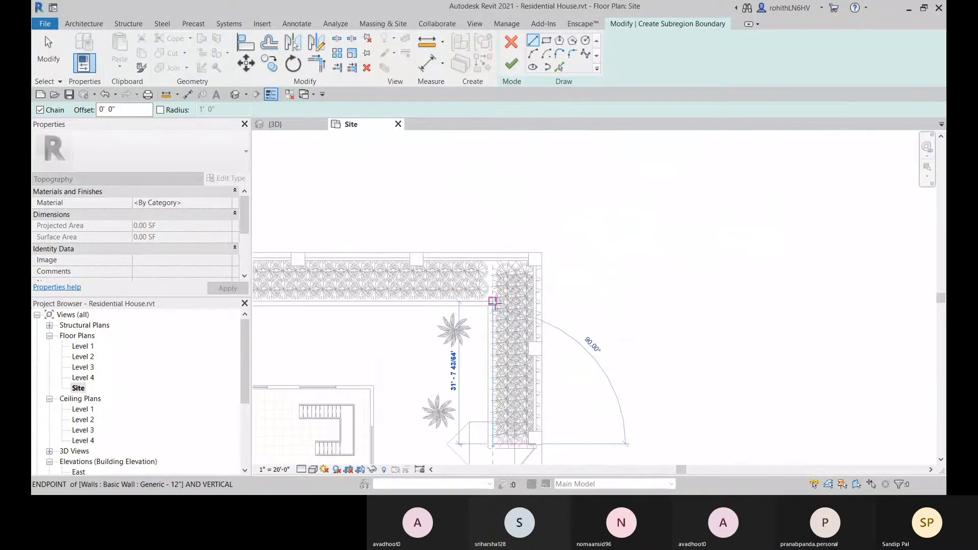
{"action": "left_click", "coordinate": [494, 302]}
{"action": "scroll", "coordinate": [491, 305], "scroll_direction": "down", "scroll_amount": 3}
{"action": "middle_click_drag", "start_coordinate": [527, 297], "coordinate": [854, 253]}
{"action": "scroll", "coordinate": [487, 256], "scroll_direction": "up", "scroll_amount": 4}
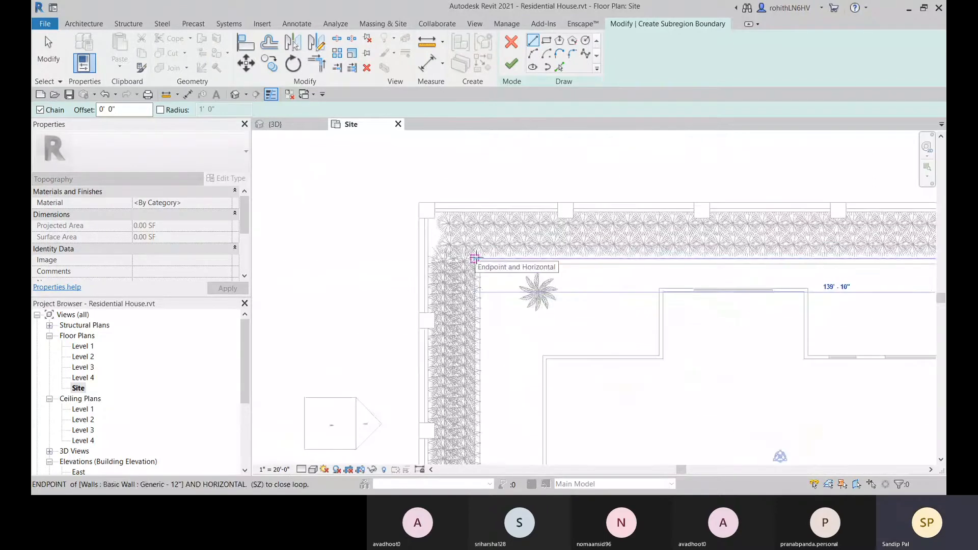
{"action": "left_click", "coordinate": [474, 259]}
Continue the boundary down the west planter's wall to its south corner and along the south planter's wall to the south-east corner.
{"action": "scroll", "coordinate": [504, 270], "scroll_direction": "down", "scroll_amount": 3}
{"action": "middle_click_drag", "start_coordinate": [502, 279], "coordinate": [494, 262]}
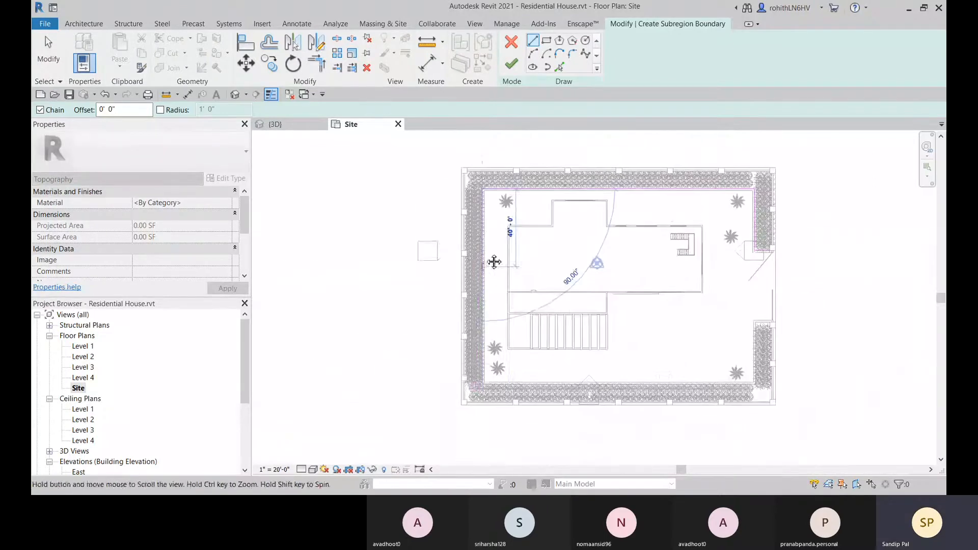
{"action": "scroll", "coordinate": [491, 357], "scroll_direction": "up", "scroll_amount": 3}
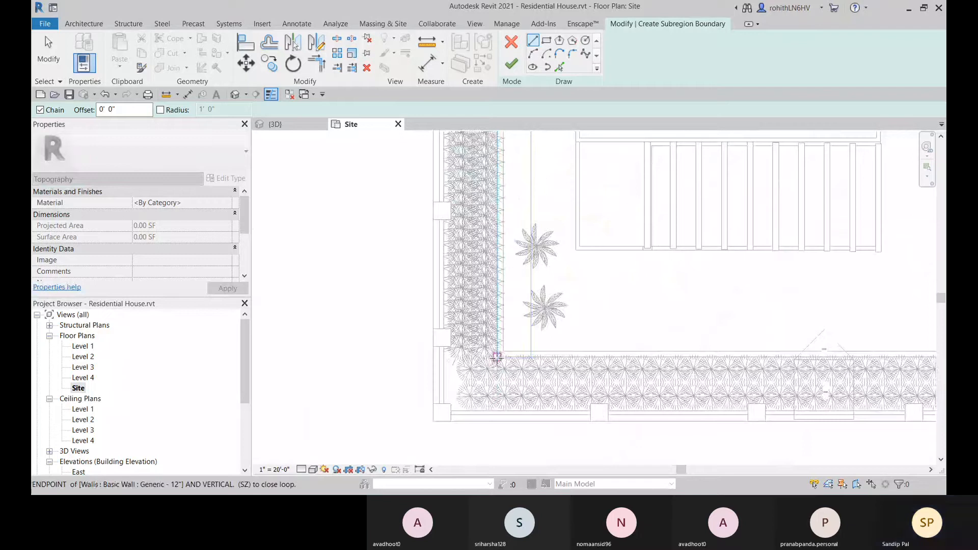
{"action": "scroll", "coordinate": [496, 357], "scroll_direction": "down", "scroll_amount": 1}
{"action": "left_click", "coordinate": [496, 356]}
{"action": "scroll", "coordinate": [650, 342], "scroll_direction": "down", "scroll_amount": 2}
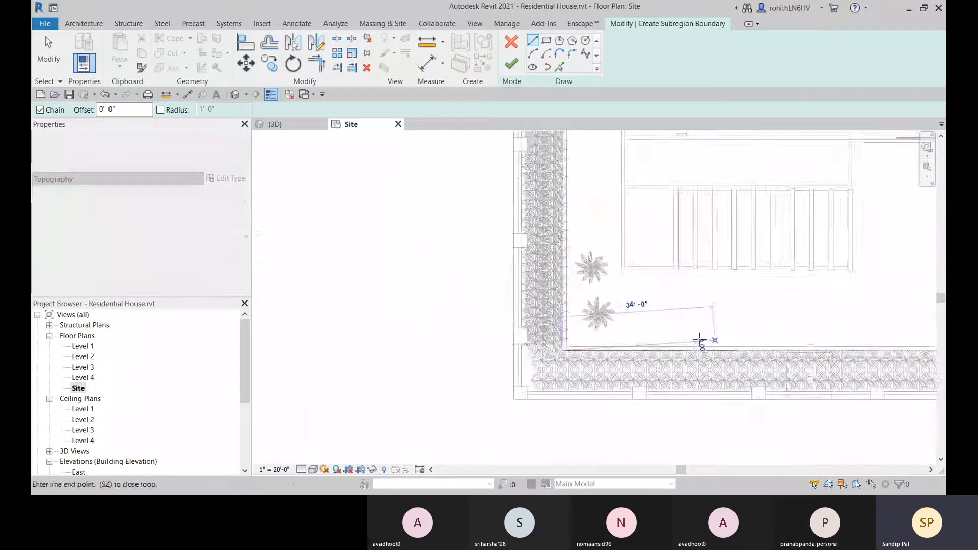
{"action": "middle_click_drag", "start_coordinate": [699, 340], "coordinate": [284, 311]}
{"action": "scroll", "coordinate": [732, 313], "scroll_direction": "up", "scroll_amount": 2}
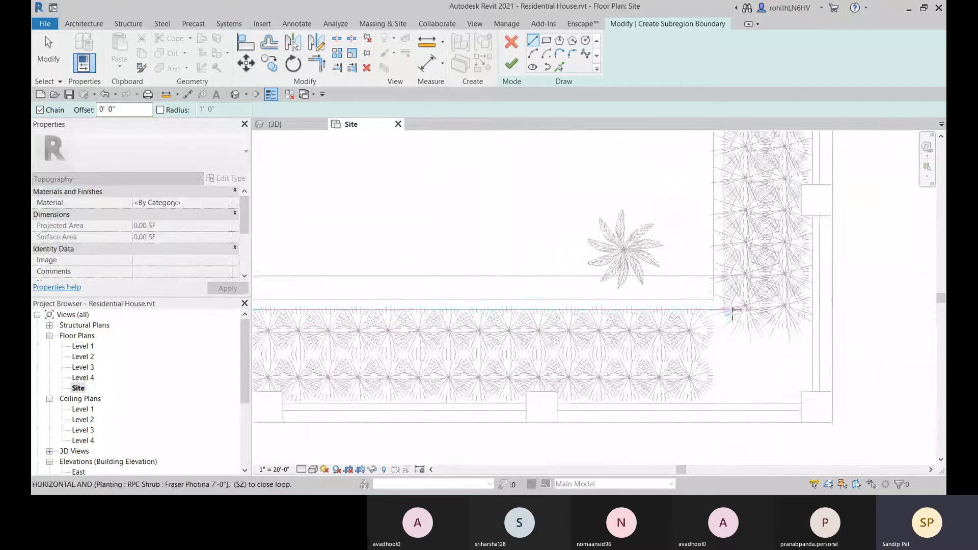
Run the boundary up the planter wall to the south side of the gate and across the planter's end wall.
{"action": "middle_click_drag", "start_coordinate": [737, 173], "coordinate": [686, 447]}
{"action": "scroll", "coordinate": [680, 285], "scroll_direction": "up", "scroll_amount": 1}
{"action": "left_click", "coordinate": [671, 243]}
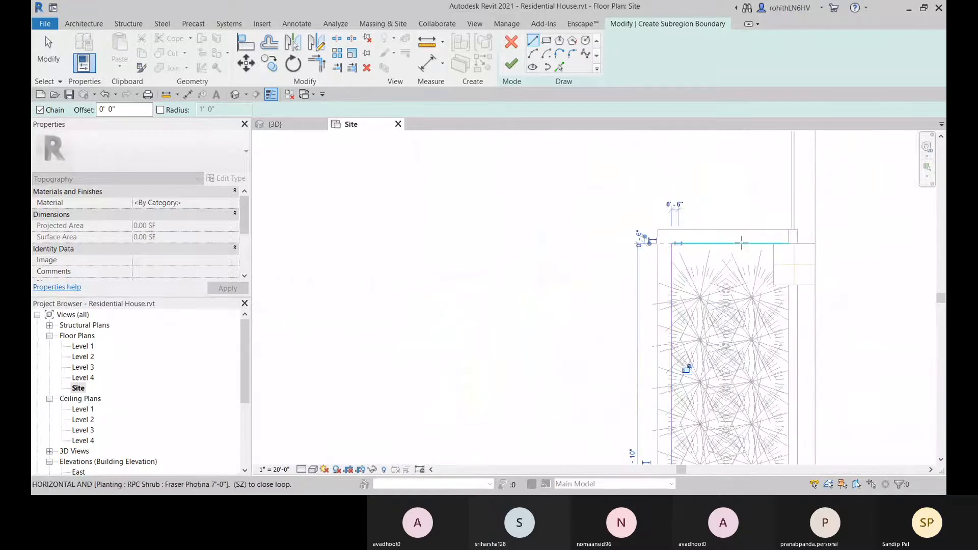
{"action": "left_click", "coordinate": [788, 244]}
Draw the boundary line down the east boundary wall's inner face, about 39' long, into the south-east corner column.
{"action": "scroll", "coordinate": [790, 291], "scroll_direction": "down", "scroll_amount": 4}
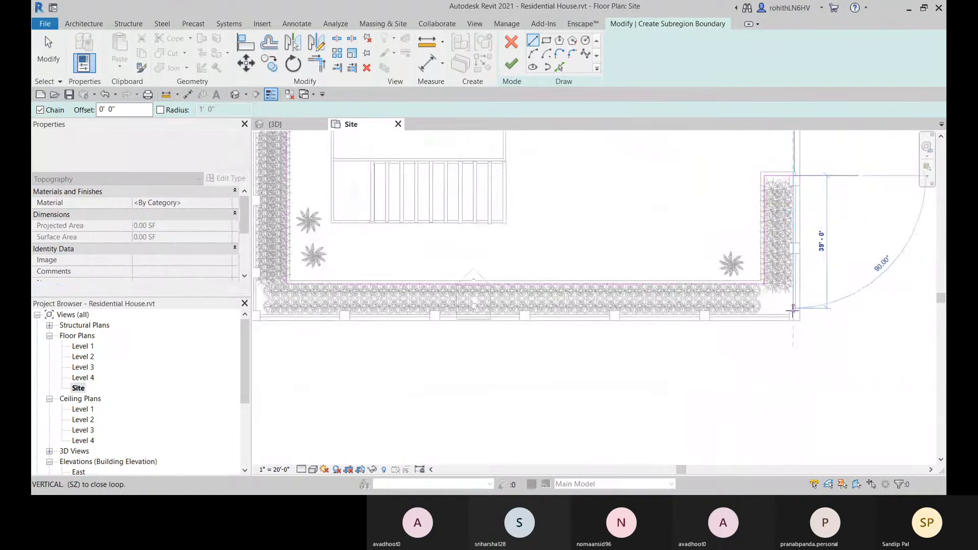
{"action": "scroll", "coordinate": [794, 309], "scroll_direction": "up", "scroll_amount": 5}
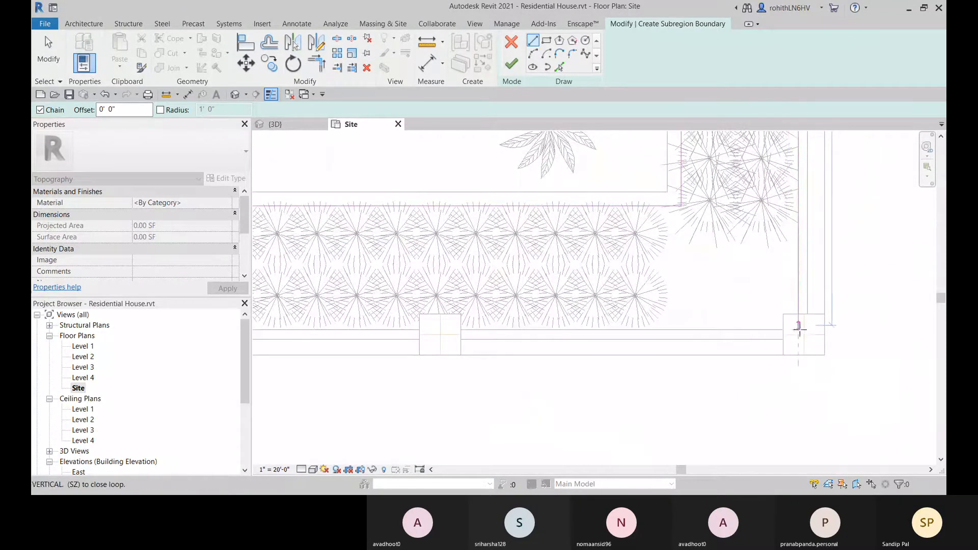
{"action": "left_click", "coordinate": [798, 326]}
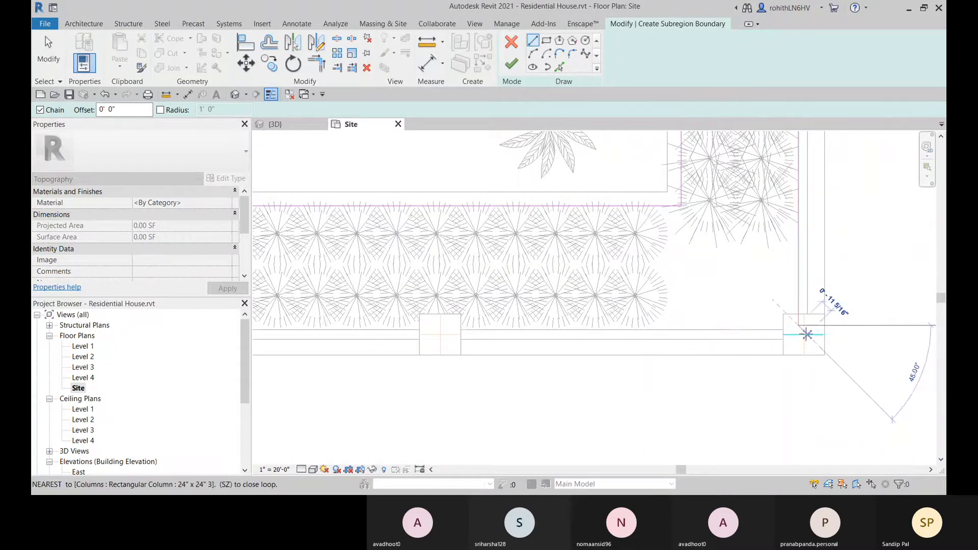
{"action": "scroll", "coordinate": [804, 331], "scroll_direction": "up", "scroll_amount": 2}
{"action": "scroll", "coordinate": [793, 335], "scroll_direction": "up", "scroll_amount": 1}
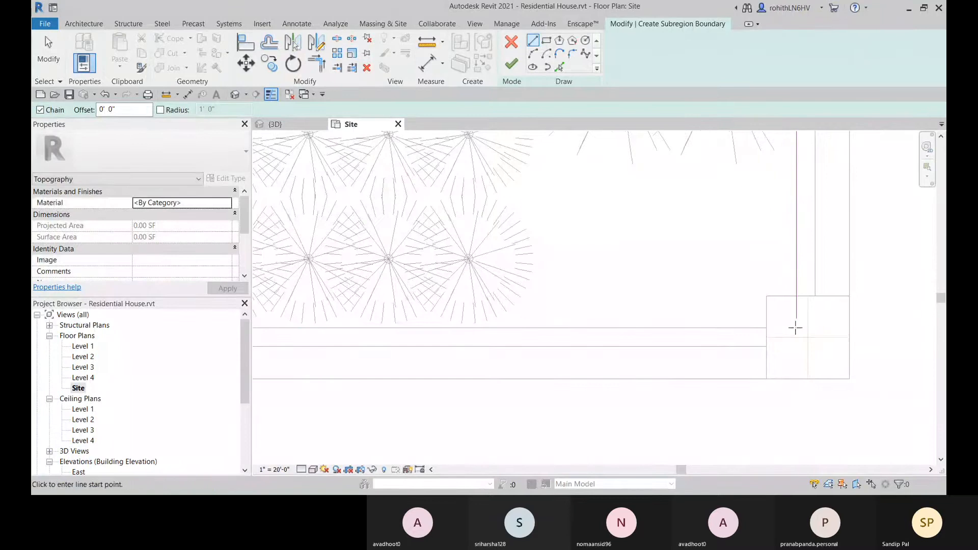
Add subregion lines from the inner faces of the south and west boundary walls with Pick Lines.
{"action": "left_click", "coordinate": [563, 69]}
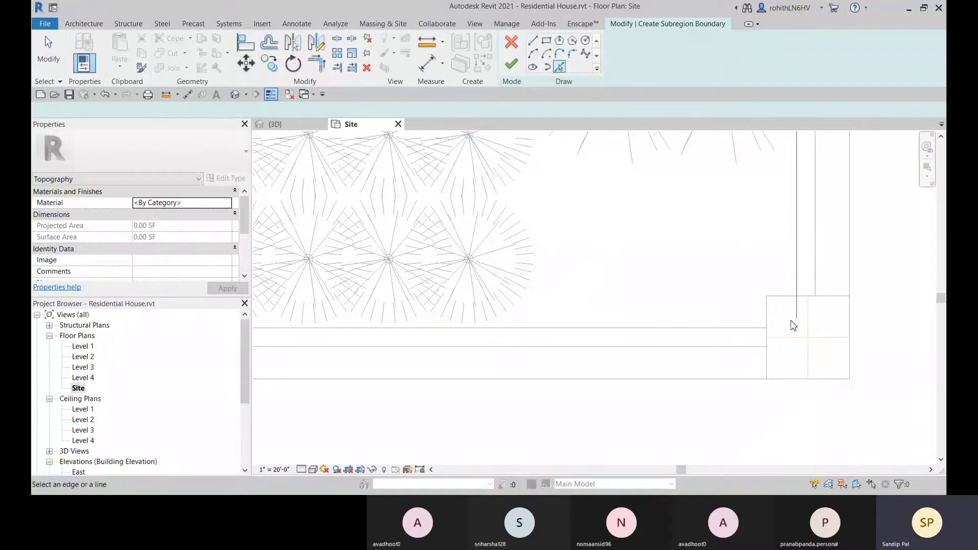
{"action": "scroll", "coordinate": [754, 331], "scroll_direction": "down", "scroll_amount": 1}
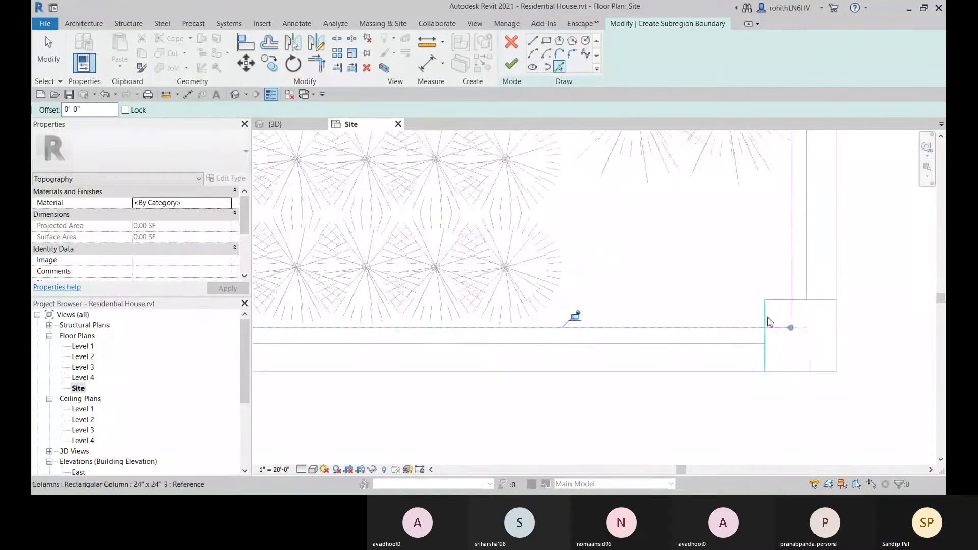
{"action": "scroll", "coordinate": [768, 322], "scroll_direction": "down", "scroll_amount": 3}
{"action": "scroll", "coordinate": [660, 339], "scroll_direction": "down", "scroll_amount": 5}
{"action": "middle_click_drag", "start_coordinate": [583, 353], "coordinate": [827, 384]}
{"action": "scroll", "coordinate": [423, 332], "scroll_direction": "up", "scroll_amount": 3}
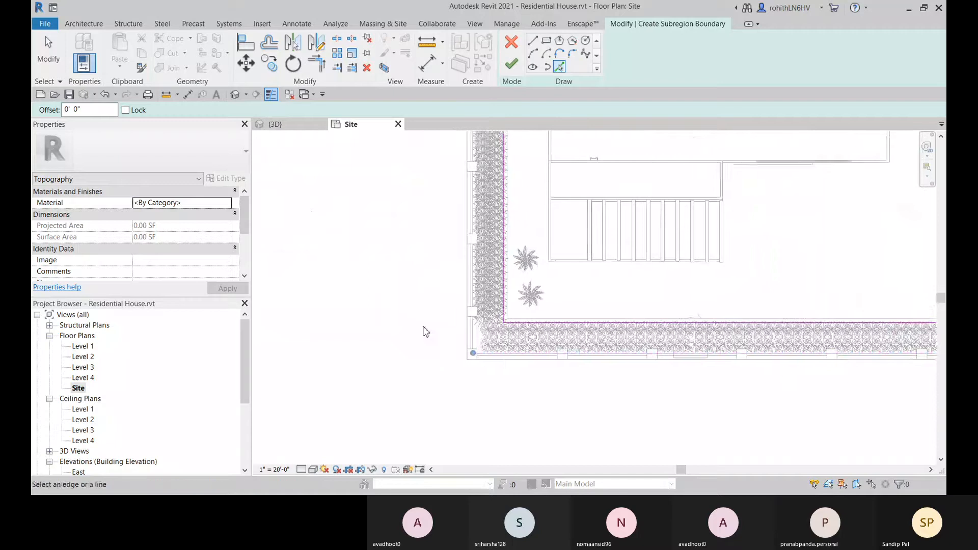
{"action": "scroll", "coordinate": [478, 323], "scroll_direction": "up", "scroll_amount": 3}
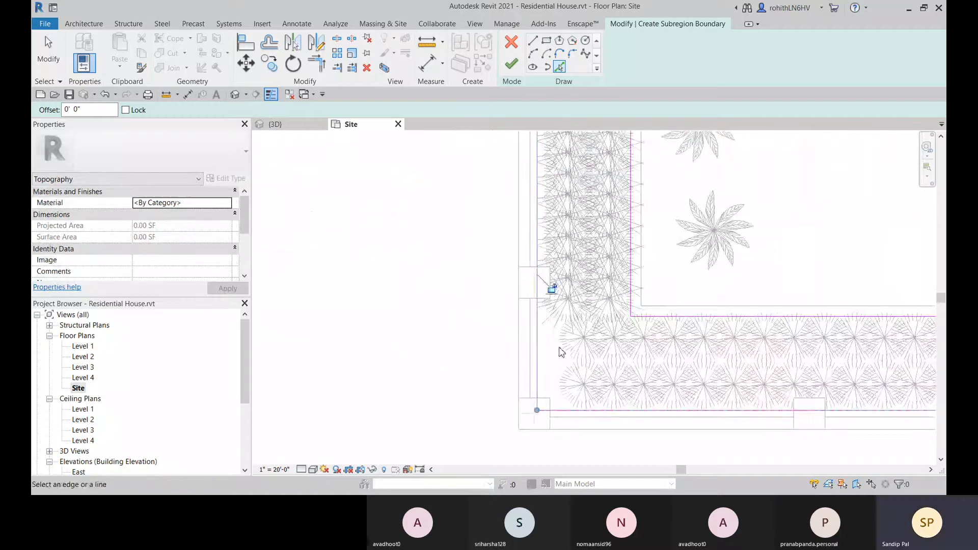
Add a subregion line from the inner face of the north boundary wall with Pick Lines.
{"action": "scroll", "coordinate": [567, 345], "scroll_direction": "down", "scroll_amount": 3}
{"action": "middle_click_drag", "start_coordinate": [589, 301], "coordinate": [535, 441]}
{"action": "middle_click_drag", "start_coordinate": [539, 190], "coordinate": [484, 321]}
{"action": "middle_click_drag", "start_coordinate": [465, 237], "coordinate": [437, 388]}
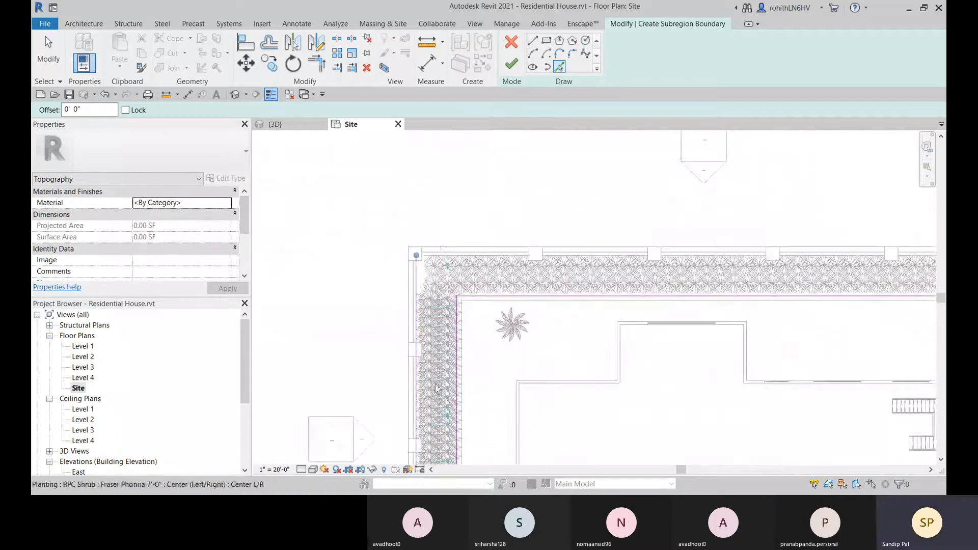
{"action": "scroll", "coordinate": [435, 227], "scroll_direction": "up", "scroll_amount": 4}
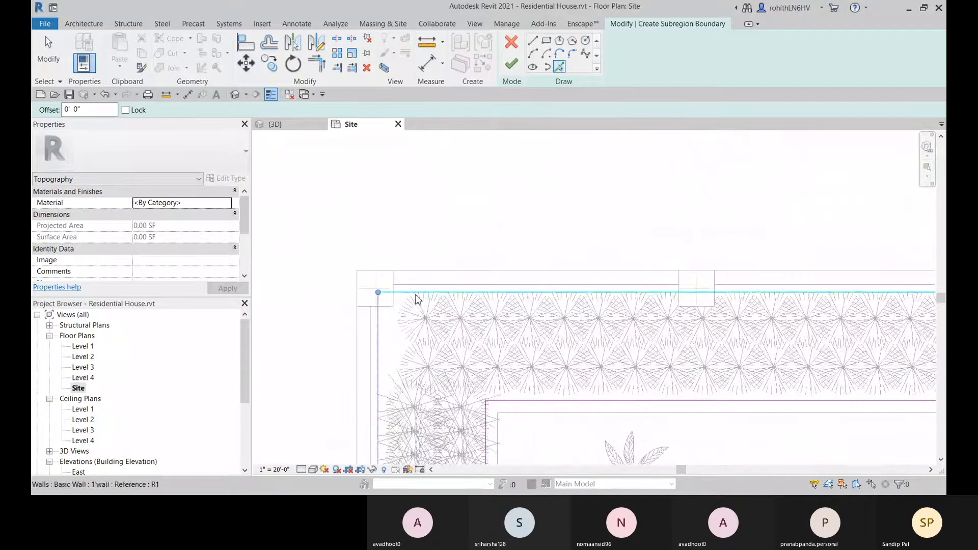
{"action": "scroll", "coordinate": [461, 292], "scroll_direction": "down", "scroll_amount": 5}
{"action": "middle_click_drag", "start_coordinate": [860, 331], "coordinate": [310, 304]}
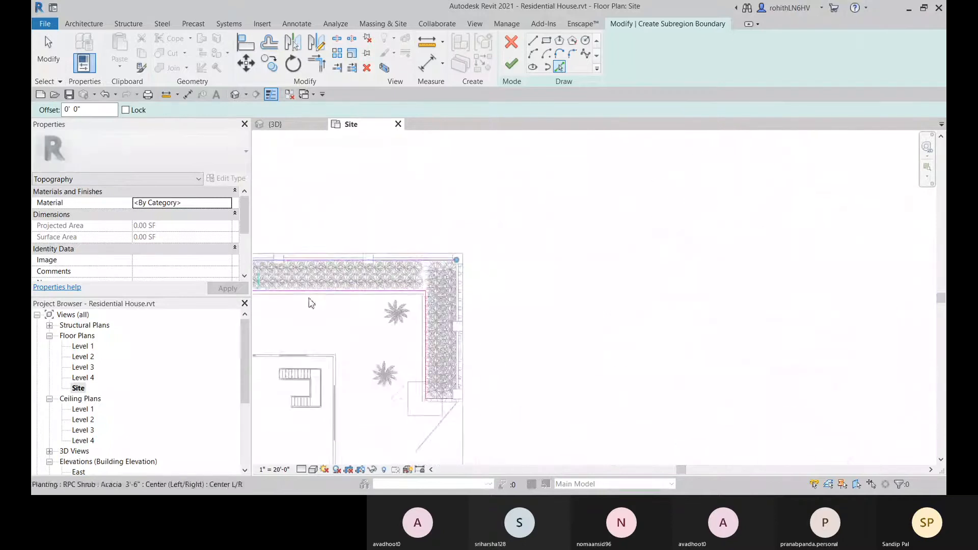
Try to add the subregion's east line by picking the inner face of the east boundary wall.
{"action": "scroll", "coordinate": [452, 285], "scroll_direction": "up", "scroll_amount": 1}
{"action": "scroll", "coordinate": [456, 281], "scroll_direction": "up", "scroll_amount": 2}
{"action": "left_click", "coordinate": [459, 281]}
{"action": "scroll", "coordinate": [475, 323], "scroll_direction": "down", "scroll_amount": 3}
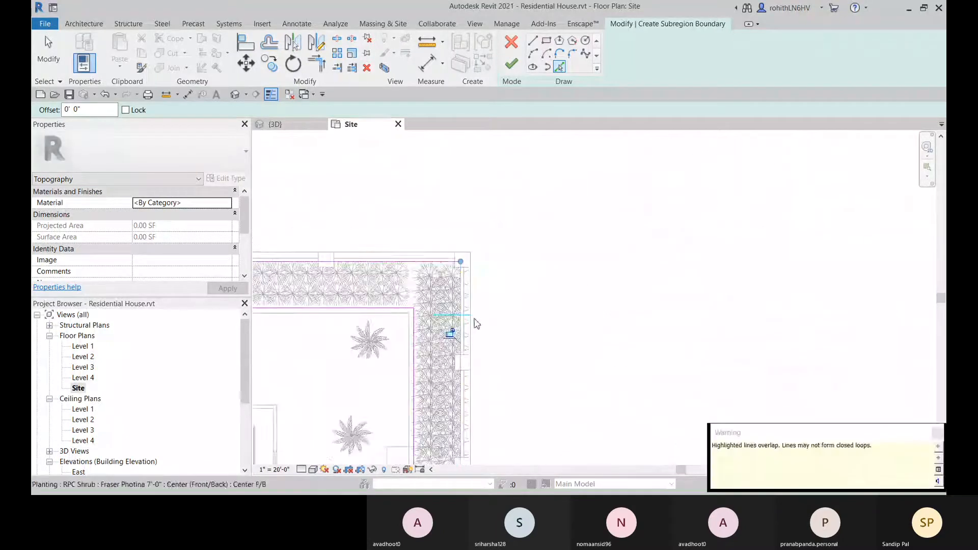
{"action": "middle_click_drag", "start_coordinate": [474, 399], "coordinate": [483, 340]}
{"action": "scroll", "coordinate": [482, 345], "scroll_direction": "up", "scroll_amount": 2}
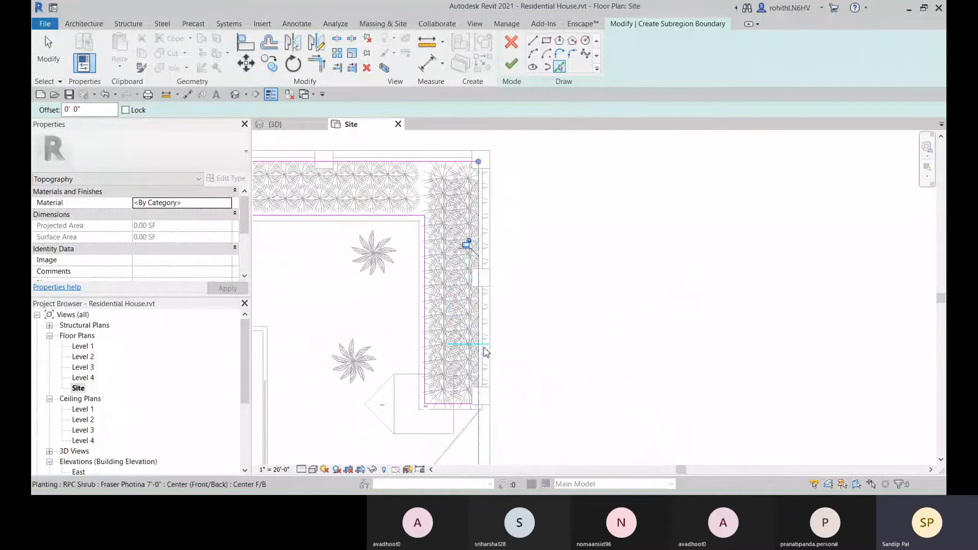
{"action": "key", "text": "Escape"}
{"action": "middle_click_drag", "start_coordinate": [507, 242], "coordinate": [490, 335]}
{"action": "scroll", "coordinate": [490, 335], "scroll_direction": "up", "scroll_amount": 1}
{"action": "key", "text": "p"}
{"action": "key", "text": "l"}
{"action": "middle_click_drag", "start_coordinate": [455, 423], "coordinate": [527, 318]}
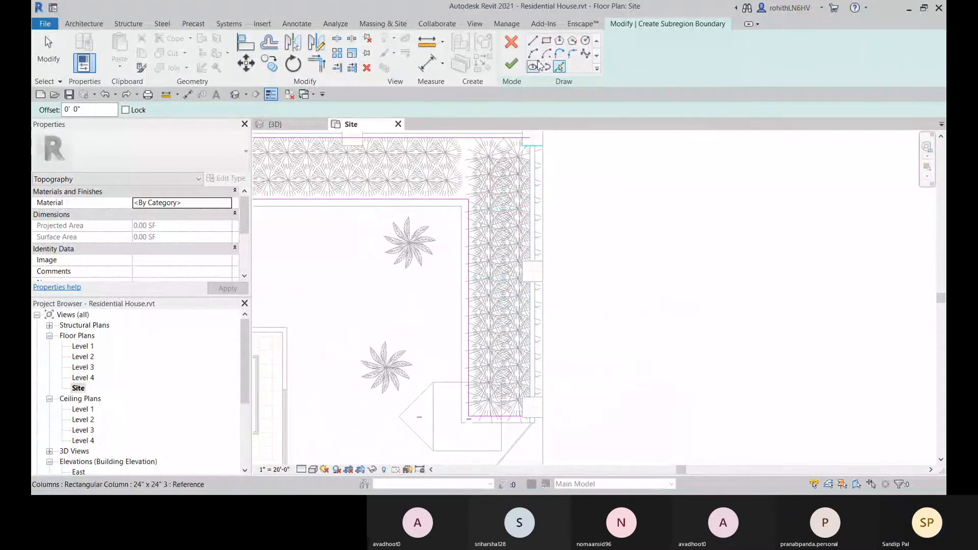
Draw a vertical boundary line from the north line's end at the north-east corner down to the column north of the gate.
{"action": "key", "text": "l"}
{"action": "key", "text": "i"}
{"action": "left_click", "coordinate": [529, 138]}
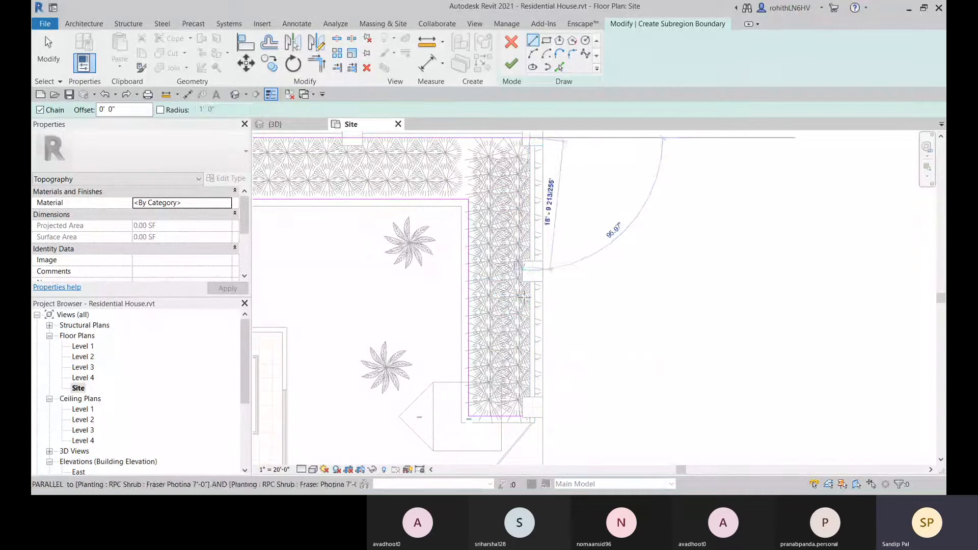
{"action": "scroll", "coordinate": [530, 417], "scroll_direction": "up", "scroll_amount": 2}
{"action": "scroll", "coordinate": [530, 417], "scroll_direction": "up", "scroll_amount": 2}
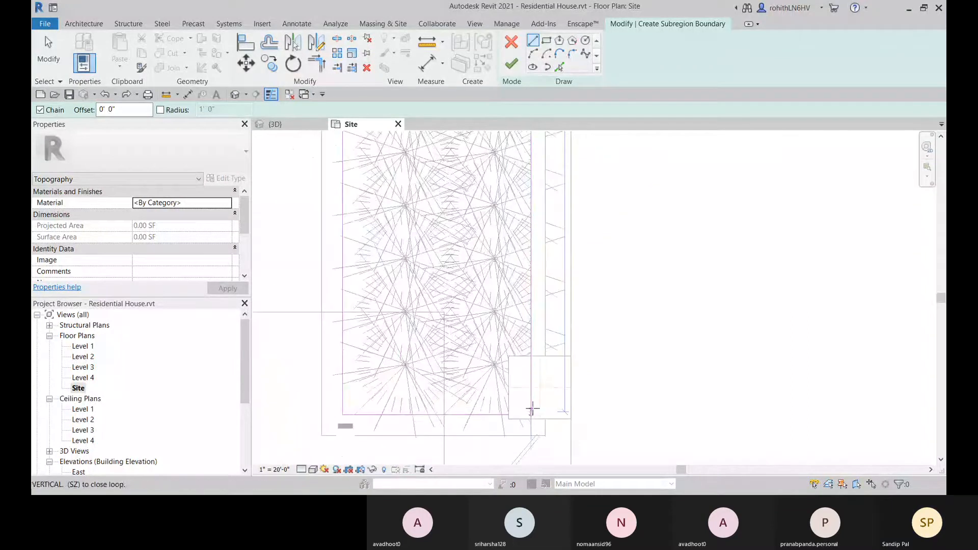
{"action": "left_click", "coordinate": [532, 413]}
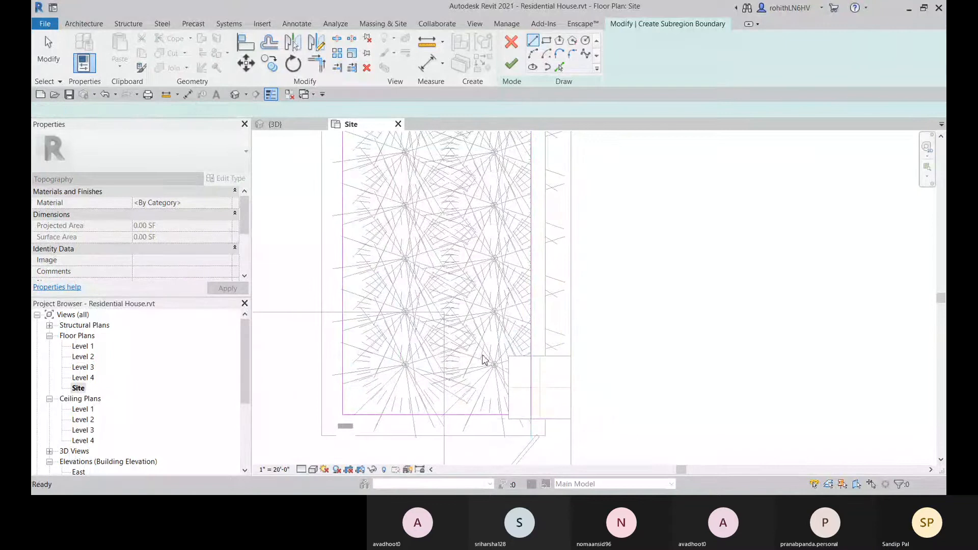
Trim the planter-end line and the east wall line into a corner at the column north of the gate.
{"action": "key", "text": "Escape"}
{"action": "key", "text": "Escape"}
{"action": "key", "text": "t"}
{"action": "key", "text": "r"}
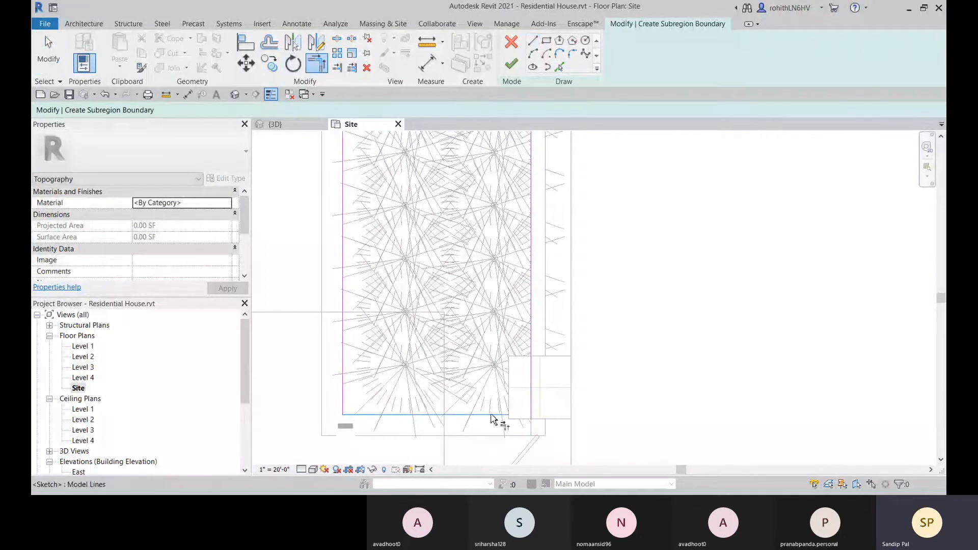
{"action": "scroll", "coordinate": [533, 376], "scroll_direction": "up", "scroll_amount": 1}
{"action": "scroll", "coordinate": [534, 376], "scroll_direction": "down", "scroll_amount": 5}
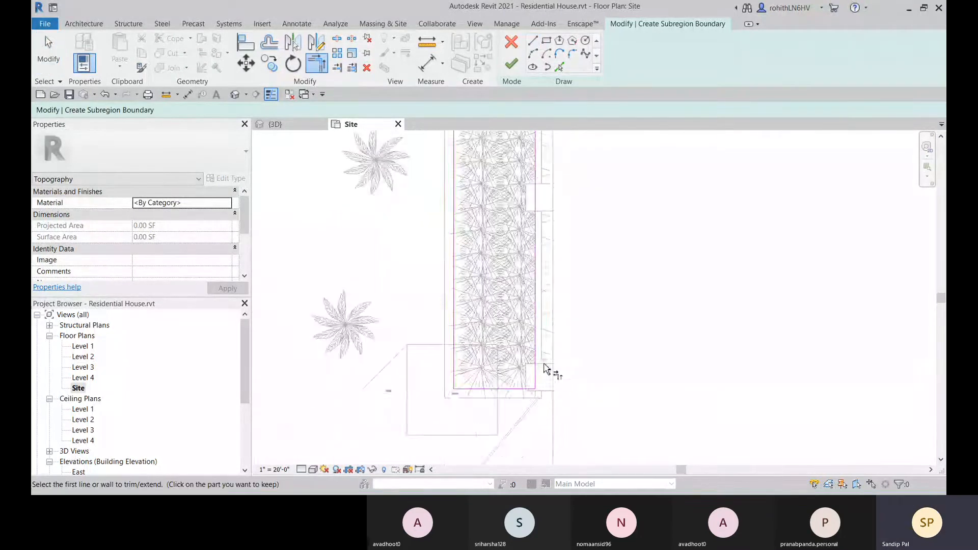
Check the subregion boundary around the planting strips for closed corners and finish the sketch.
{"action": "middle_click_drag", "start_coordinate": [564, 399], "coordinate": [559, 186]}
{"action": "scroll", "coordinate": [559, 185], "scroll_direction": "up", "scroll_amount": 4}
{"action": "scroll", "coordinate": [544, 251], "scroll_direction": "up", "scroll_amount": 3}
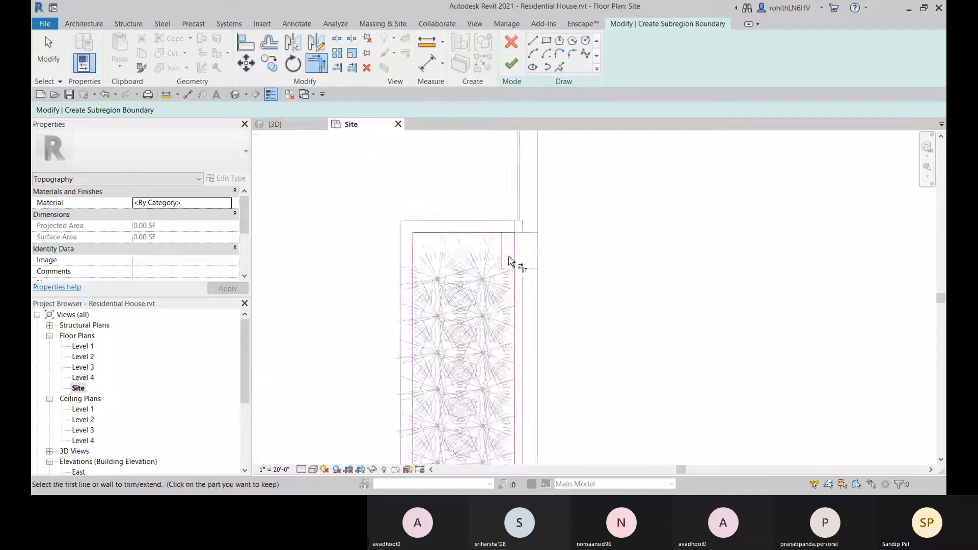
{"action": "scroll", "coordinate": [494, 246], "scroll_direction": "down", "scroll_amount": 1}
{"action": "middle_click_drag", "start_coordinate": [508, 308], "coordinate": [526, 144]}
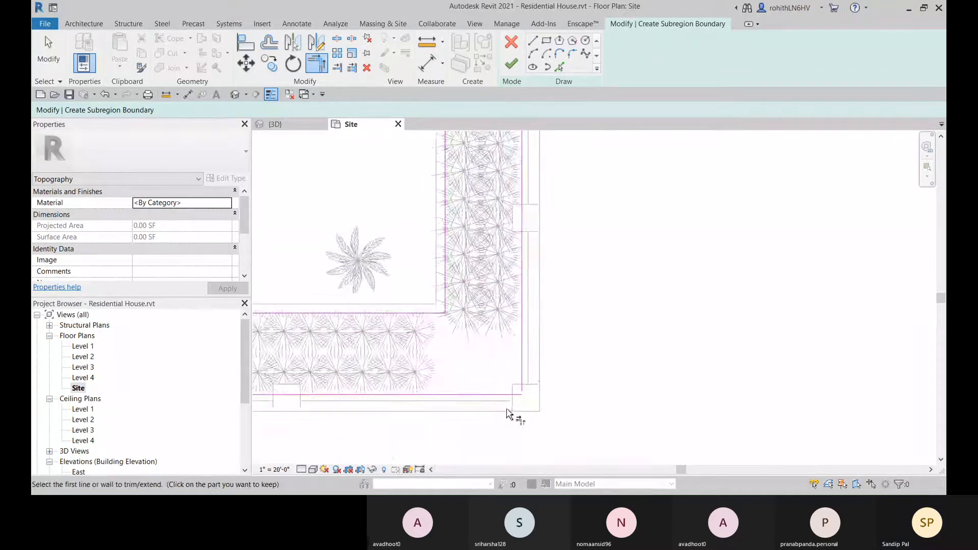
{"action": "scroll", "coordinate": [502, 399], "scroll_direction": "up", "scroll_amount": 2}
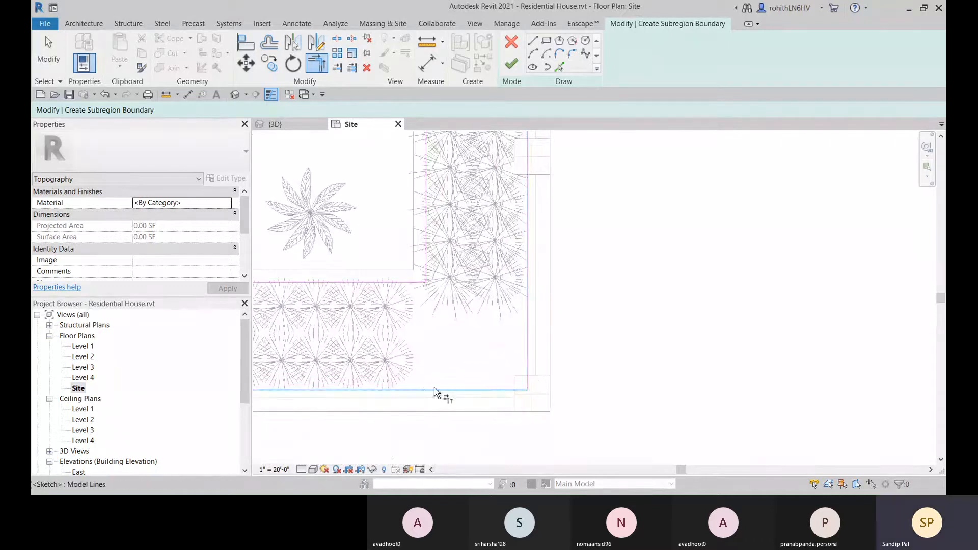
{"action": "scroll", "coordinate": [434, 392], "scroll_direction": "down", "scroll_amount": 2}
{"action": "middle_click_drag", "start_coordinate": [447, 393], "coordinate": [873, 371]}
{"action": "middle_click_drag", "start_coordinate": [448, 375], "coordinate": [684, 347]}
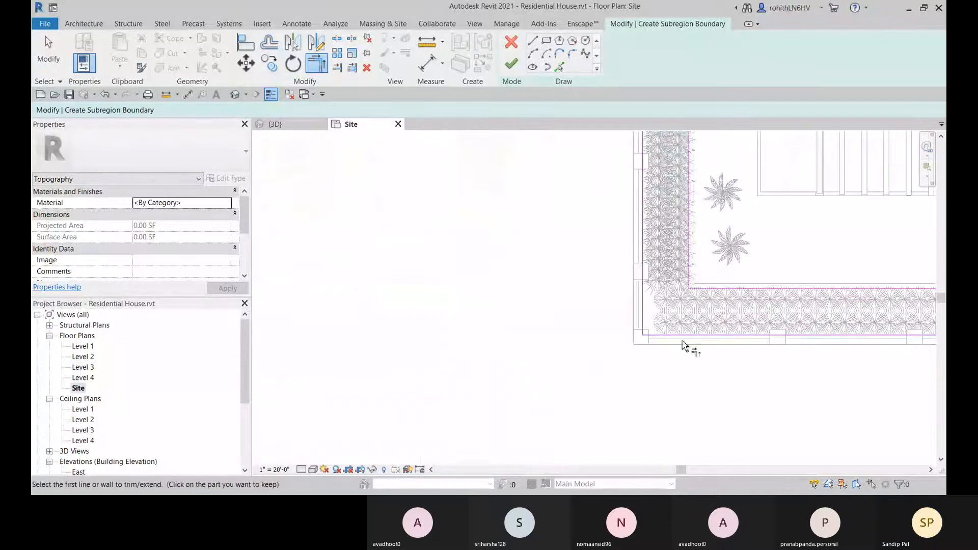
{"action": "middle_click_drag", "start_coordinate": [695, 290], "coordinate": [485, 454]}
{"action": "middle_click_drag", "start_coordinate": [503, 244], "coordinate": [442, 460]}
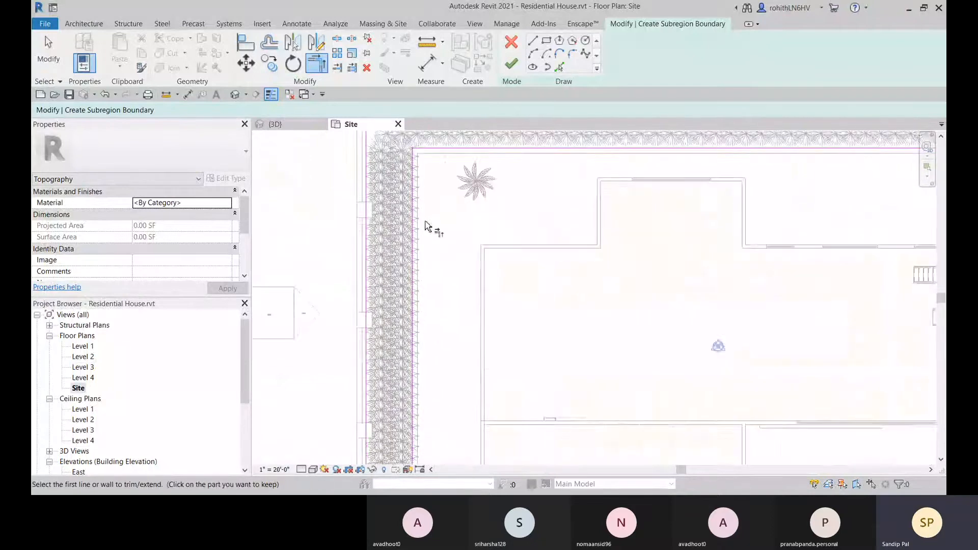
{"action": "middle_click_drag", "start_coordinate": [427, 226], "coordinate": [387, 403]}
{"action": "left_click", "coordinate": [512, 64]}
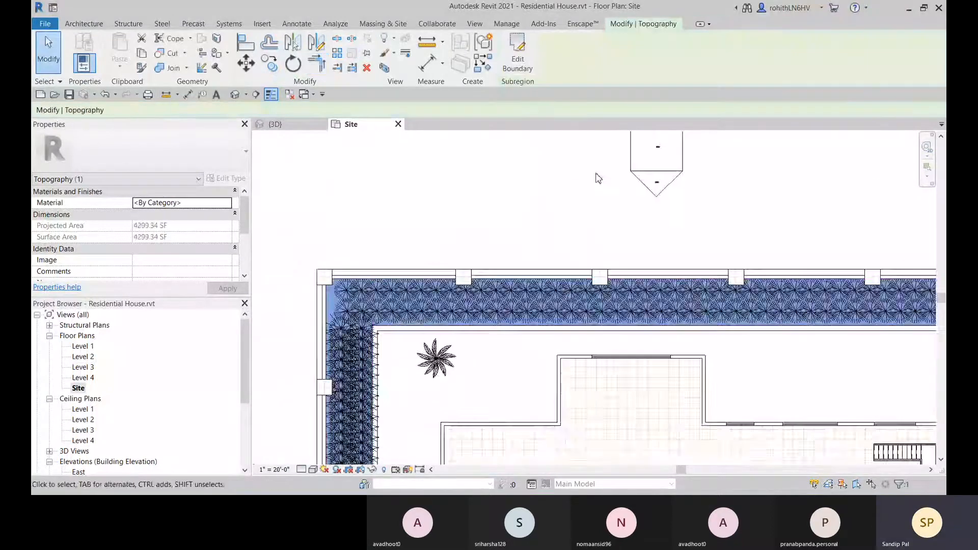
{"action": "scroll", "coordinate": [594, 175], "scroll_direction": "down", "scroll_amount": 3}
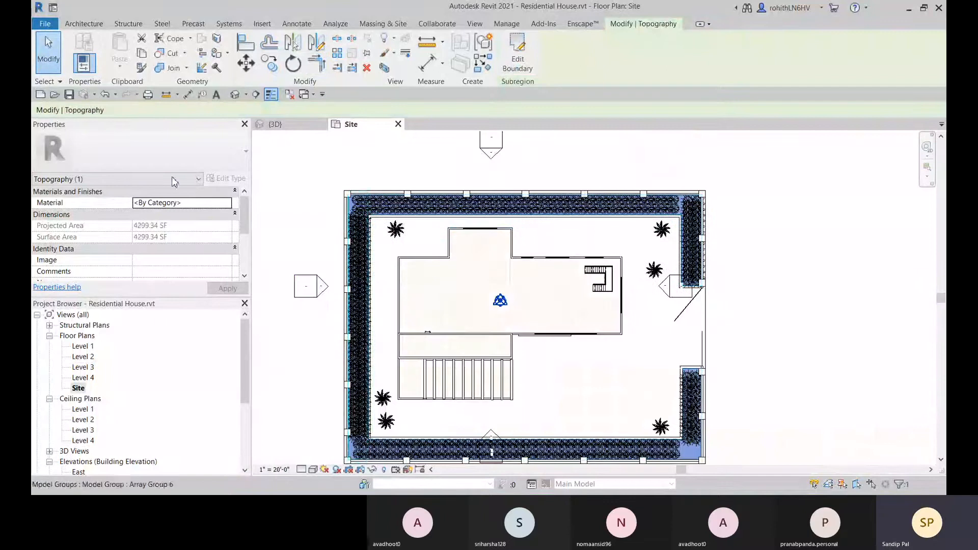
Examine the new subregion between the boundary and planter walls in the 3D view.
{"action": "left_click", "coordinate": [280, 128]}
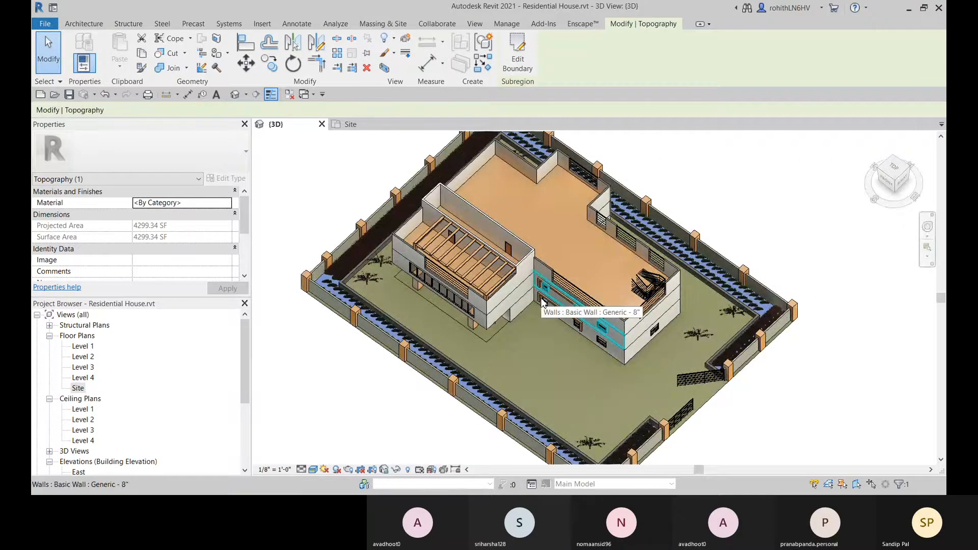
{"action": "left_click", "coordinate": [772, 235]}
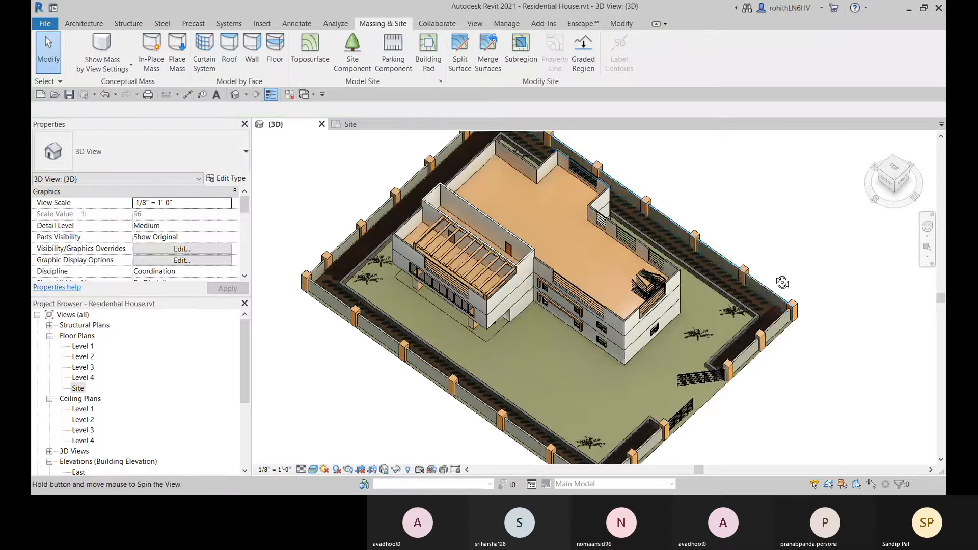
{"action": "middle_click_drag", "start_coordinate": [781, 282], "coordinate": [535, 207], "text": "shift"}
{"action": "scroll", "coordinate": [335, 290], "scroll_direction": "up", "scroll_amount": 3}
{"action": "scroll", "coordinate": [334, 326], "scroll_direction": "up", "scroll_amount": 5}
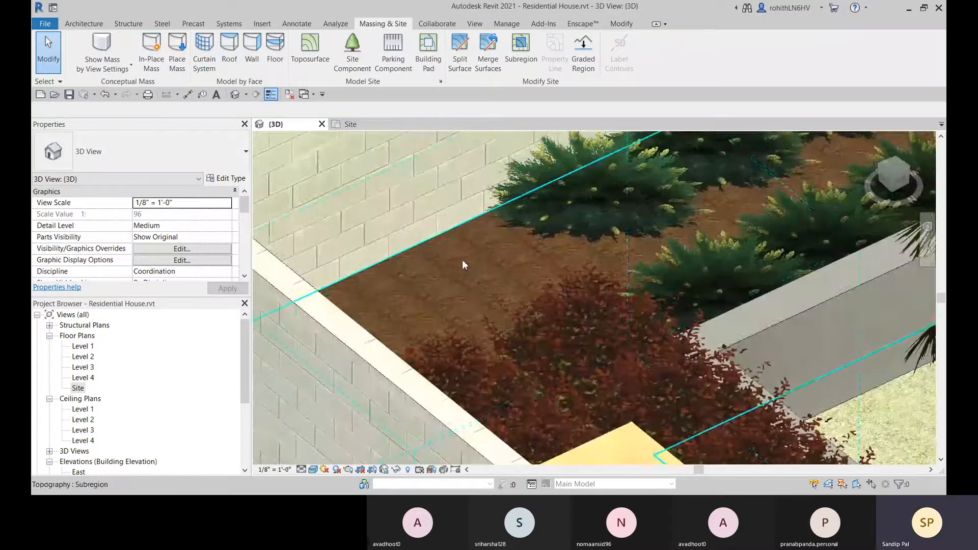
{"action": "scroll", "coordinate": [463, 259], "scroll_direction": "down", "scroll_amount": 2}
Try to move the planting-strip subregion about 124' off the plot, past the south boundary wall, using the corner column as base point.
{"action": "left_click", "coordinate": [469, 258]}
{"action": "scroll", "coordinate": [470, 259], "scroll_direction": "down", "scroll_amount": 5}
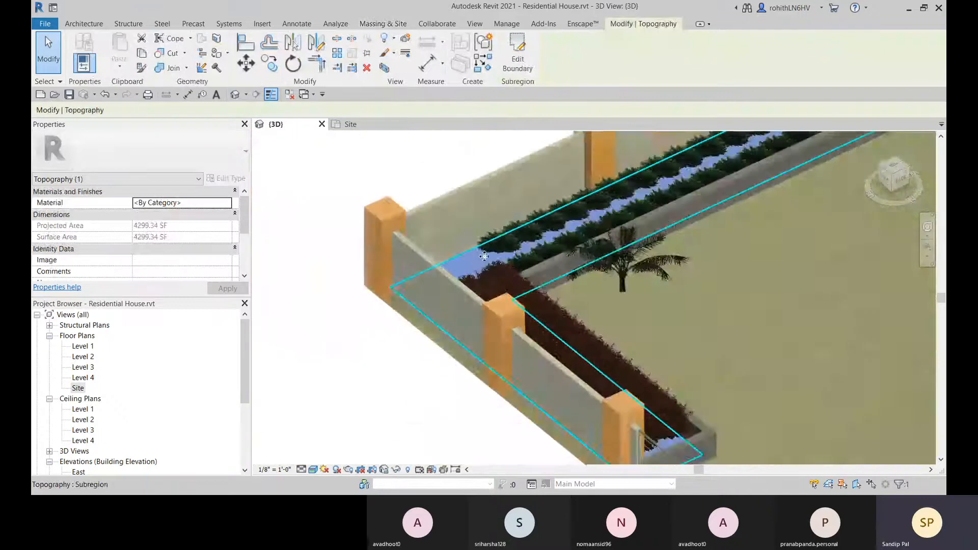
{"action": "middle_click_drag", "start_coordinate": [401, 358], "coordinate": [487, 343]}
{"action": "scroll", "coordinate": [364, 376], "scroll_direction": "down", "scroll_amount": 2}
{"action": "middle_click_drag", "start_coordinate": [487, 422], "coordinate": [428, 442]}
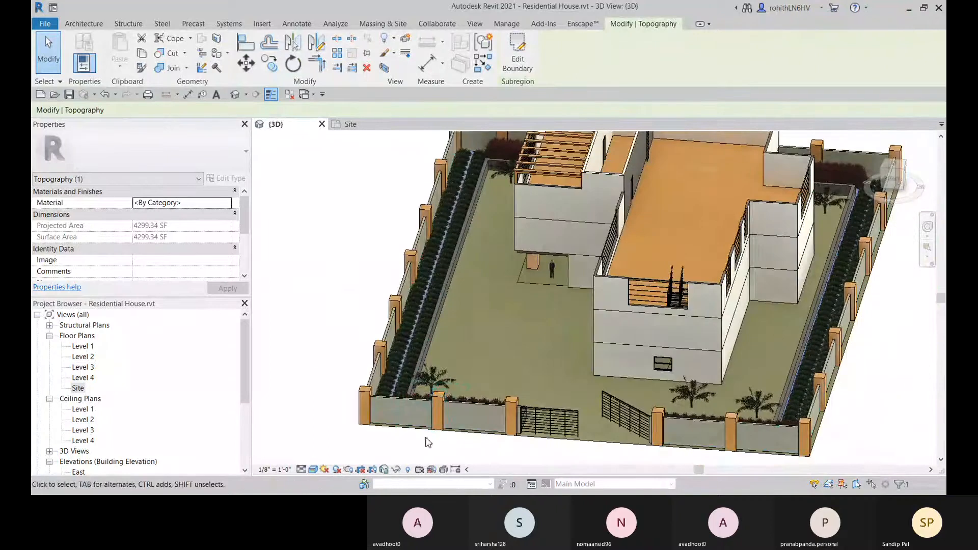
{"action": "left_click", "coordinate": [245, 64]}
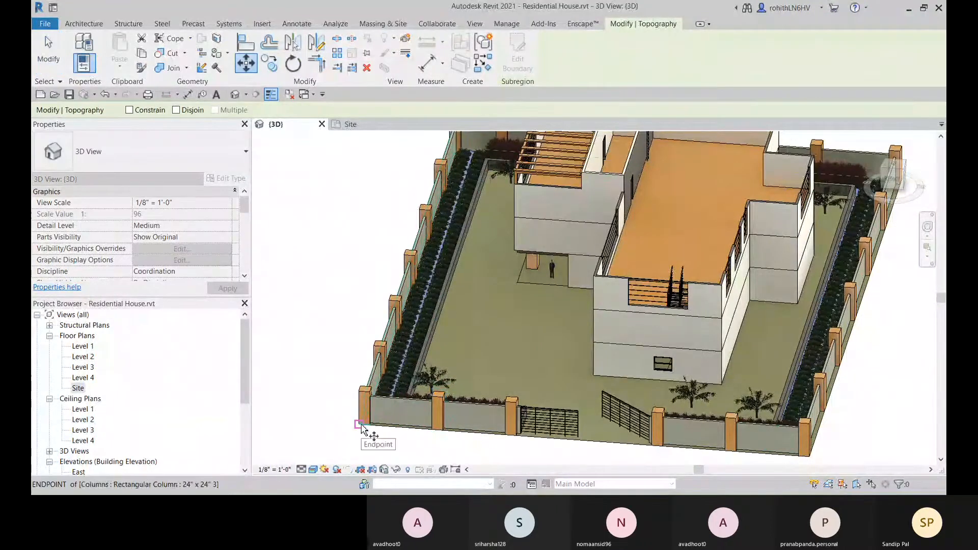
{"action": "left_click", "coordinate": [361, 427]}
{"action": "scroll", "coordinate": [283, 378], "scroll_direction": "down", "scroll_amount": 4}
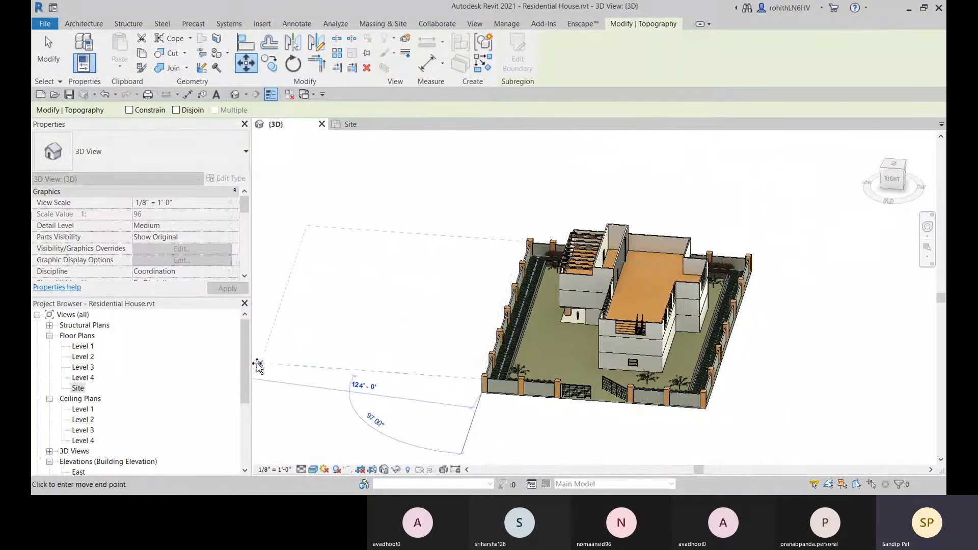
{"action": "left_click", "coordinate": [257, 367]}
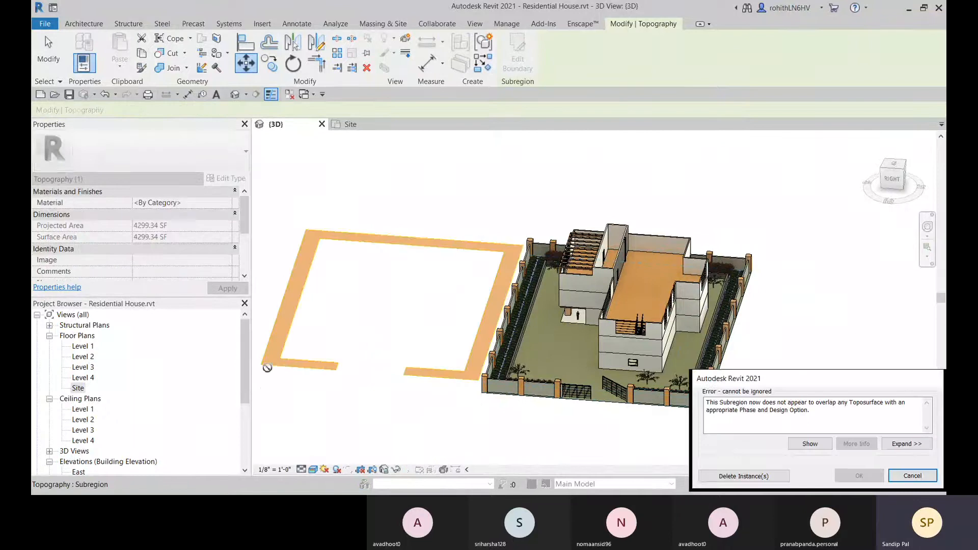
Delete the displaced subregion instance to resolve the overlap error.
{"action": "middle_click_drag", "start_coordinate": [545, 370], "coordinate": [497, 347]}
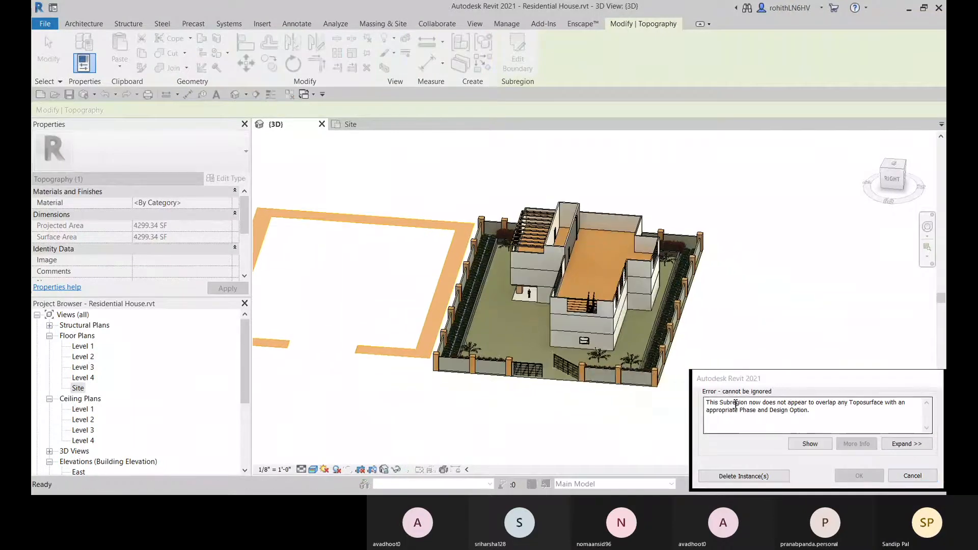
{"action": "left_click_drag", "start_coordinate": [744, 379], "coordinate": [587, 313]}
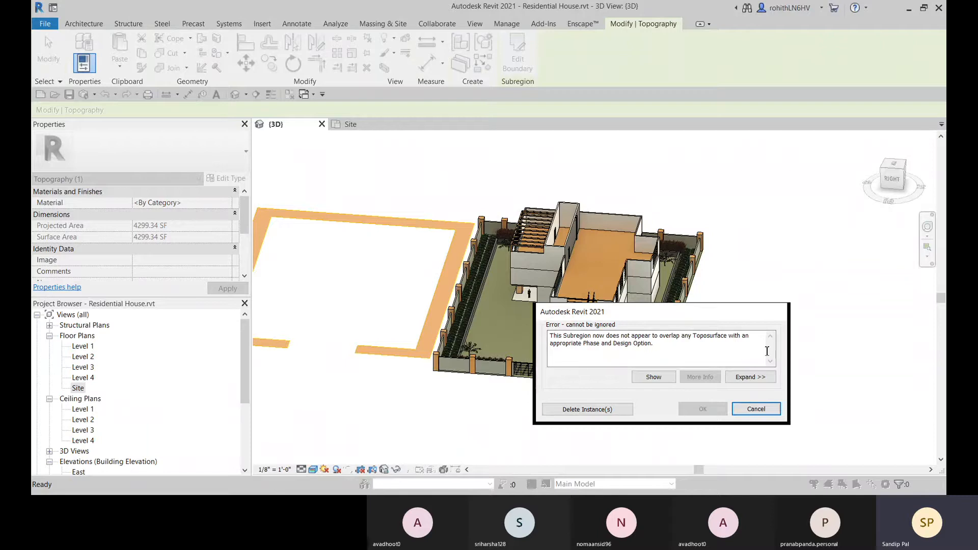
{"action": "left_click", "coordinate": [606, 410]}
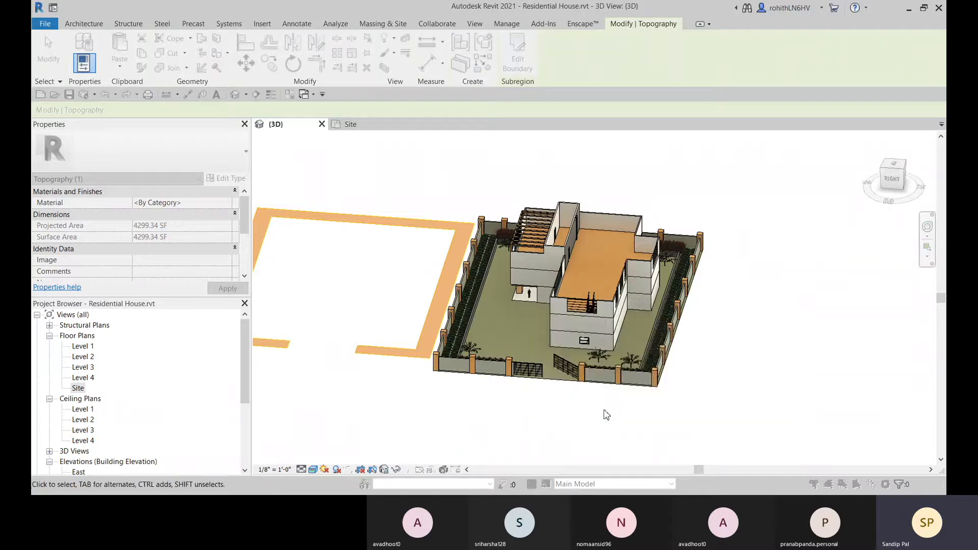
Check the main toposurface beside the south planting strip by selecting it, and undo the subregion's deletion.
{"action": "scroll", "coordinate": [523, 407], "scroll_direction": "up", "scroll_amount": 8}
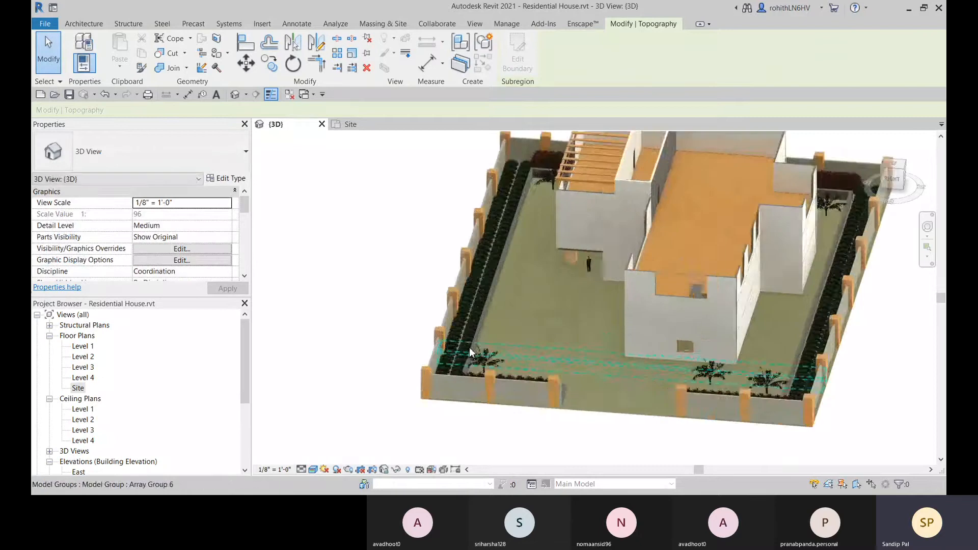
{"action": "scroll", "coordinate": [523, 403], "scroll_direction": "up", "scroll_amount": 6}
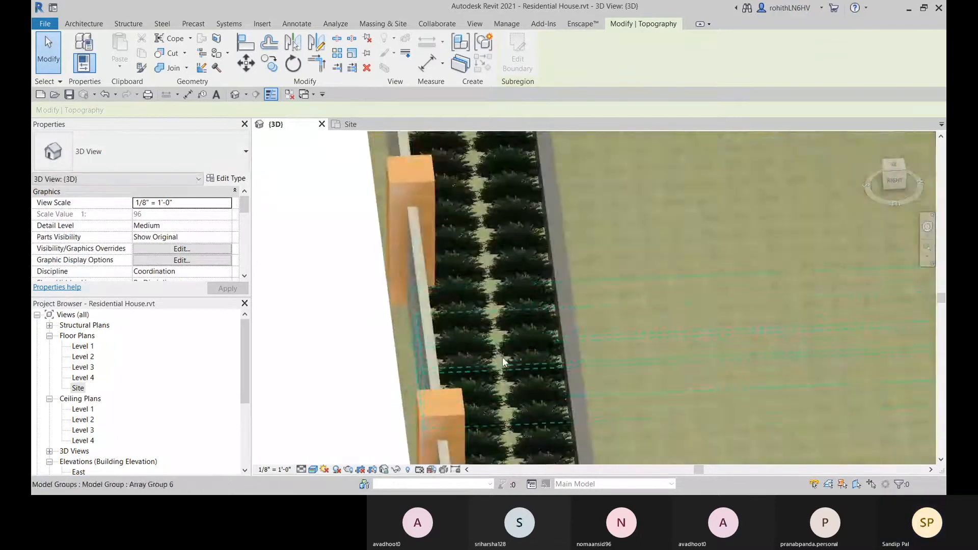
{"action": "scroll", "coordinate": [501, 334], "scroll_direction": "up", "scroll_amount": 3}
{"action": "left_click", "coordinate": [678, 287]}
{"action": "scroll", "coordinate": [675, 291], "scroll_direction": "down", "scroll_amount": 3}
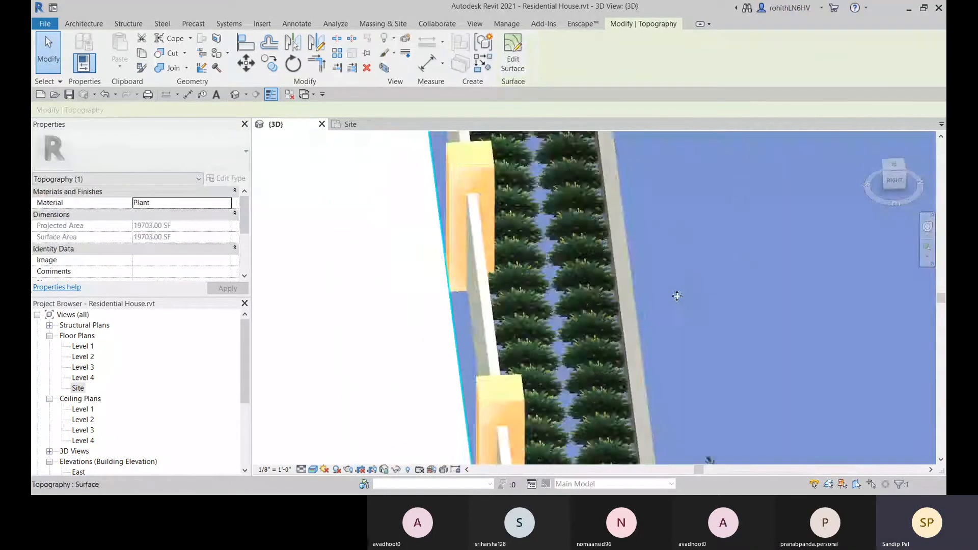
{"action": "left_click", "coordinate": [492, 376]}
{"action": "scroll", "coordinate": [492, 376], "scroll_direction": "down", "scroll_amount": 5}
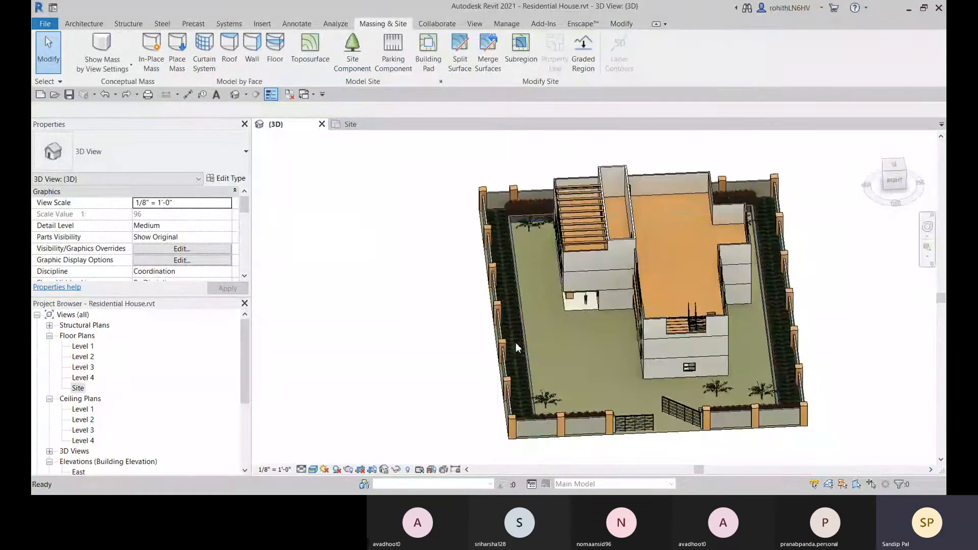
Look over the plot from the gate side in 3D and return to the Site floor plan.
{"action": "middle_click_drag", "start_coordinate": [567, 265], "coordinate": [526, 269]}
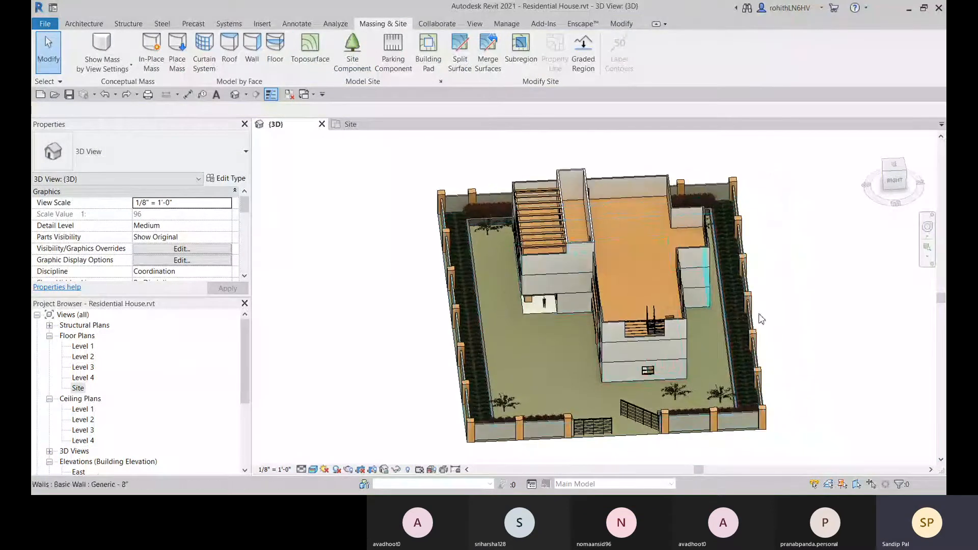
{"action": "middle_click_drag", "start_coordinate": [727, 348], "coordinate": [693, 345]}
{"action": "scroll", "coordinate": [591, 390], "scroll_direction": "up", "scroll_amount": 2}
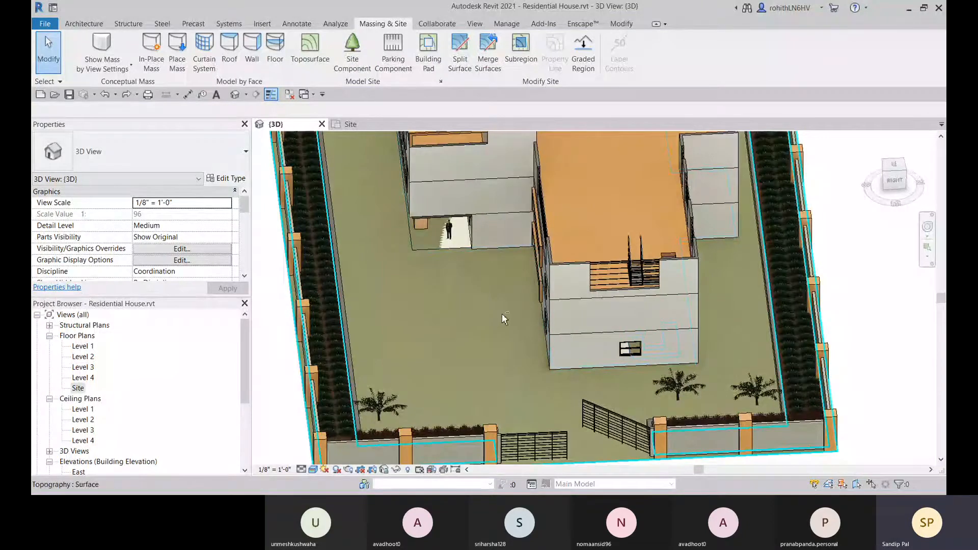
{"action": "middle_click_drag", "start_coordinate": [501, 314], "coordinate": [460, 270], "text": "shift"}
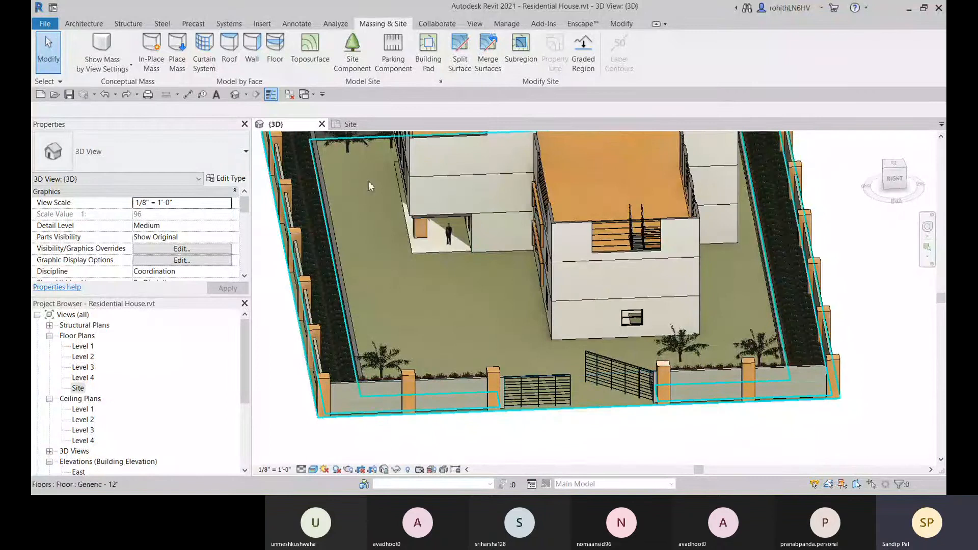
{"action": "left_click", "coordinate": [350, 123]}
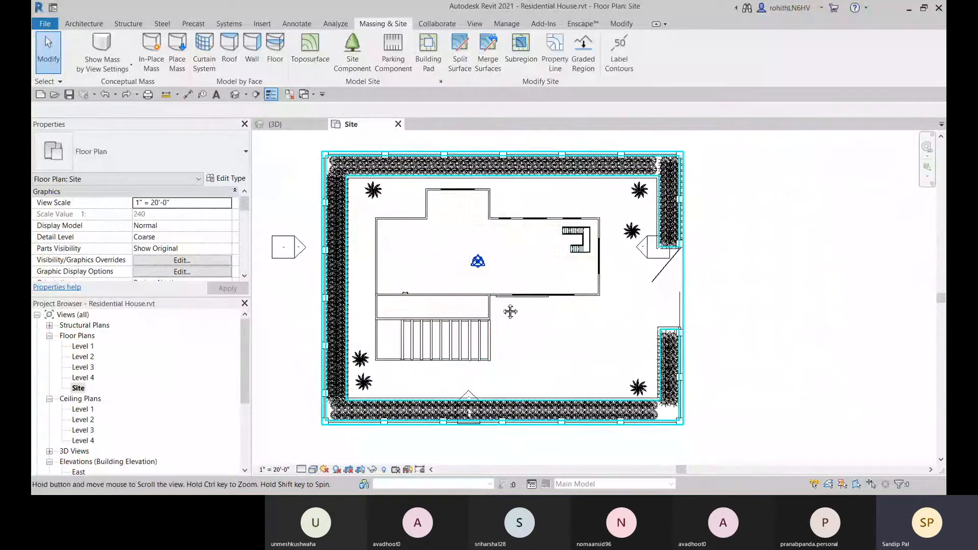
{"action": "middle_click_drag", "start_coordinate": [510, 312], "coordinate": [507, 310]}
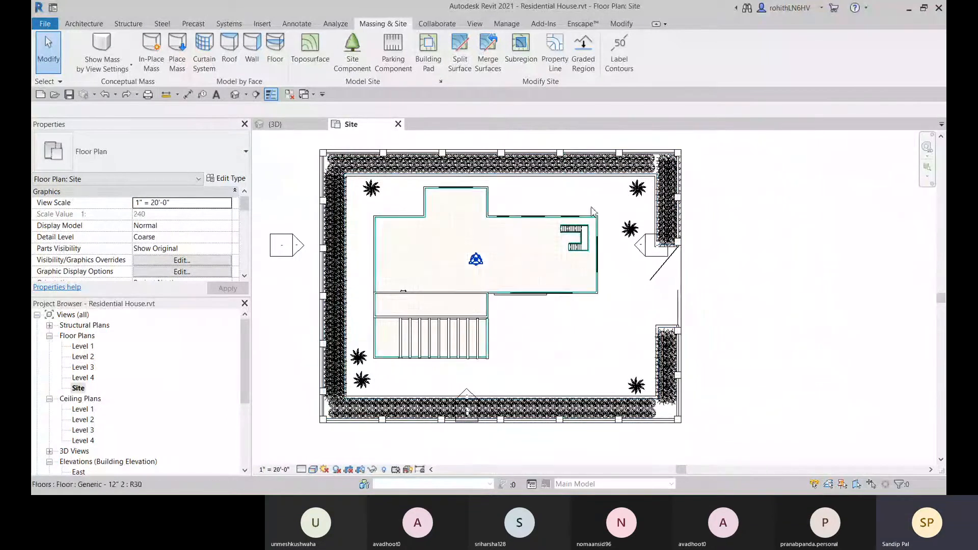
{"action": "left_click", "coordinate": [461, 70]}
{"action": "scroll", "coordinate": [493, 327], "scroll_direction": "up", "scroll_amount": 2}
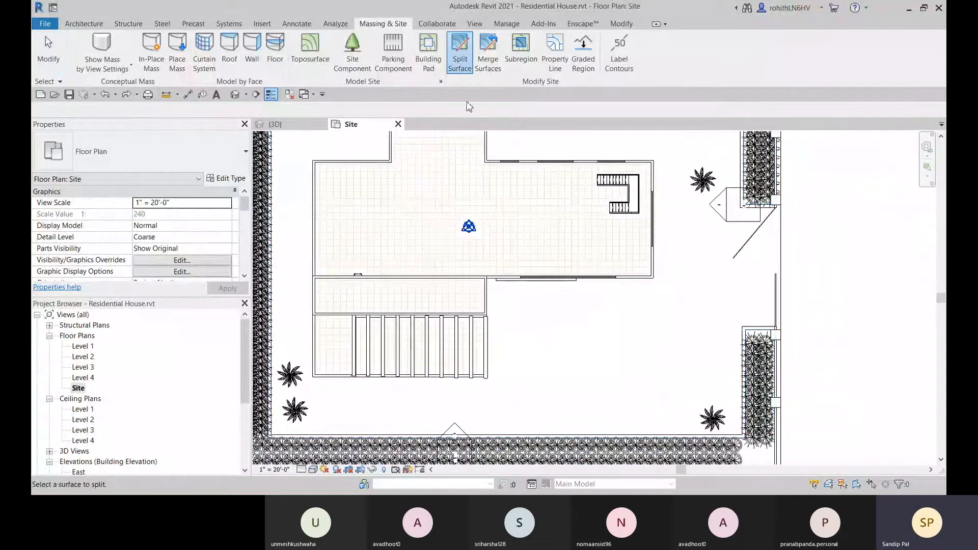
{"action": "key", "text": "Escape"}
Draw a horizontal model line from the house's wall corner beside the slatted roof toward the gate.
{"action": "left_click", "coordinate": [83, 25]}
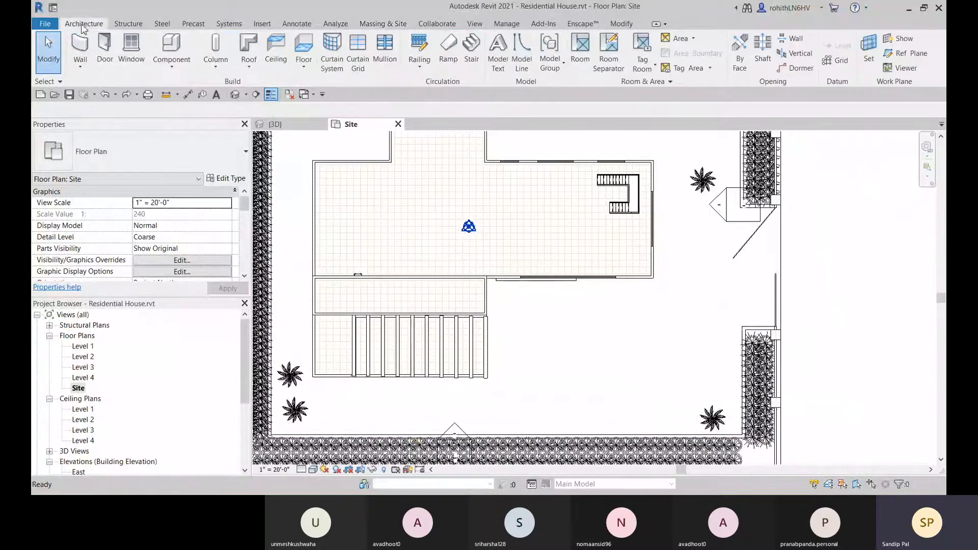
{"action": "left_click", "coordinate": [533, 72]}
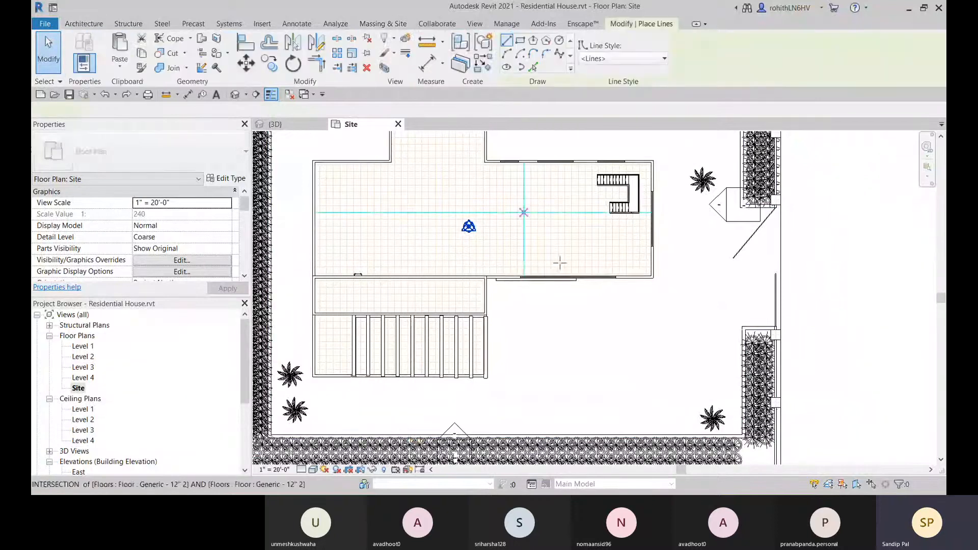
{"action": "scroll", "coordinate": [487, 316], "scroll_direction": "up", "scroll_amount": 2}
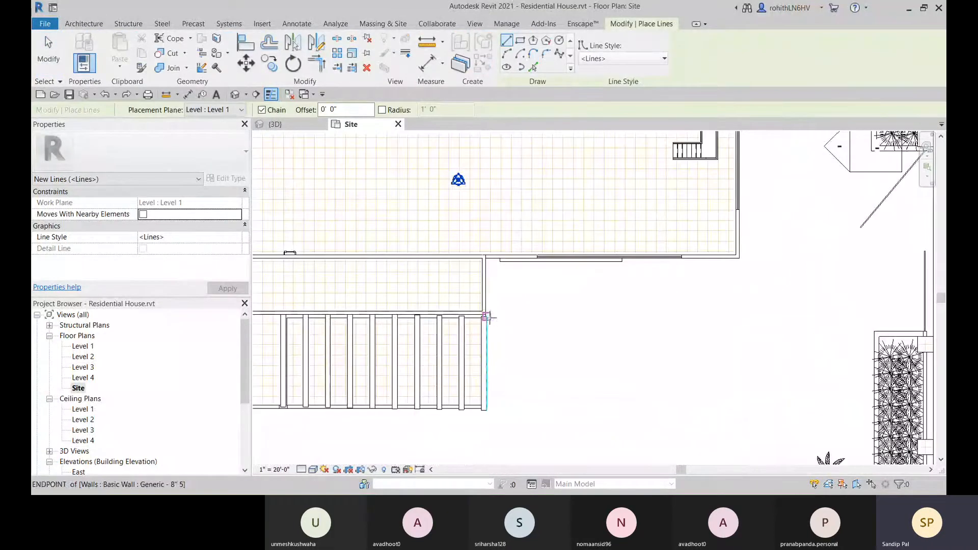
{"action": "left_click", "coordinate": [485, 317]}
{"action": "scroll", "coordinate": [629, 313], "scroll_direction": "down", "scroll_amount": 2}
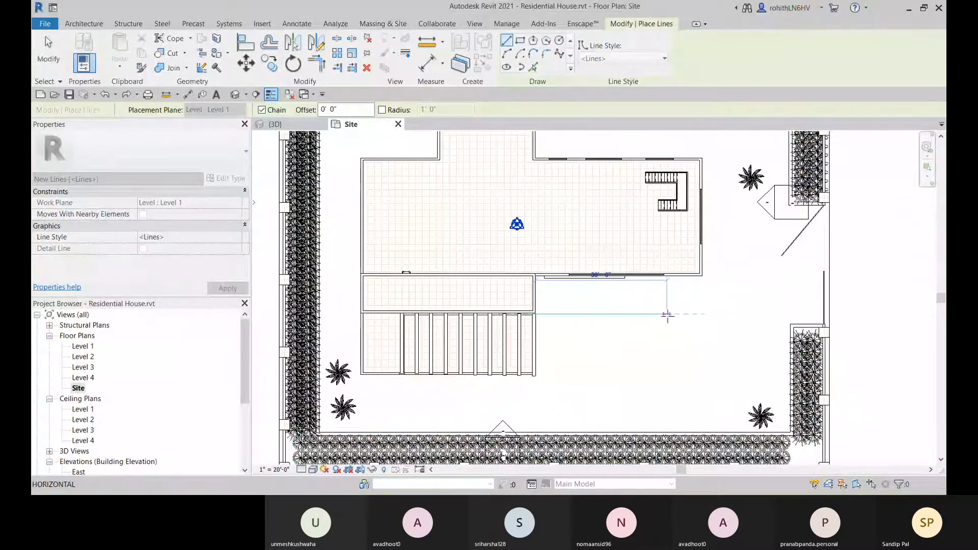
{"action": "left_click", "coordinate": [668, 314]}
{"action": "key", "text": "Escape"}
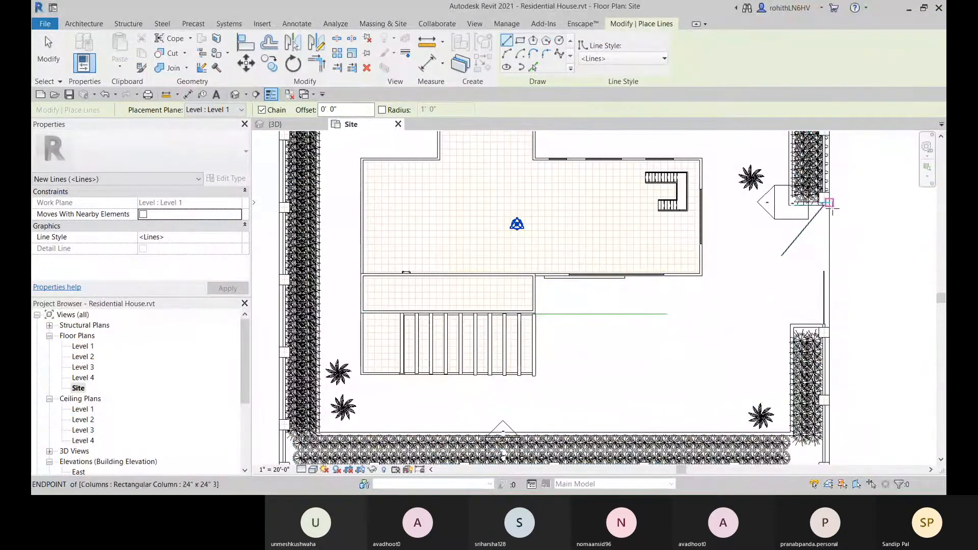
Draw an angled model line about 30' 6" long from the corner of the column north of the gate toward the house.
{"action": "scroll", "coordinate": [829, 203], "scroll_direction": "up", "scroll_amount": 2}
{"action": "left_click", "coordinate": [828, 202]}
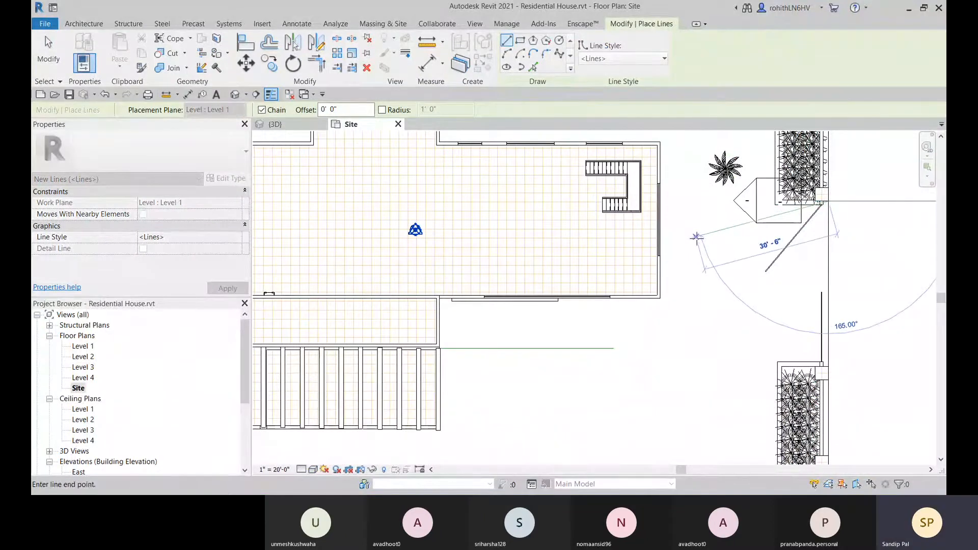
{"action": "left_click", "coordinate": [696, 237]}
{"action": "key", "text": "Escape"}
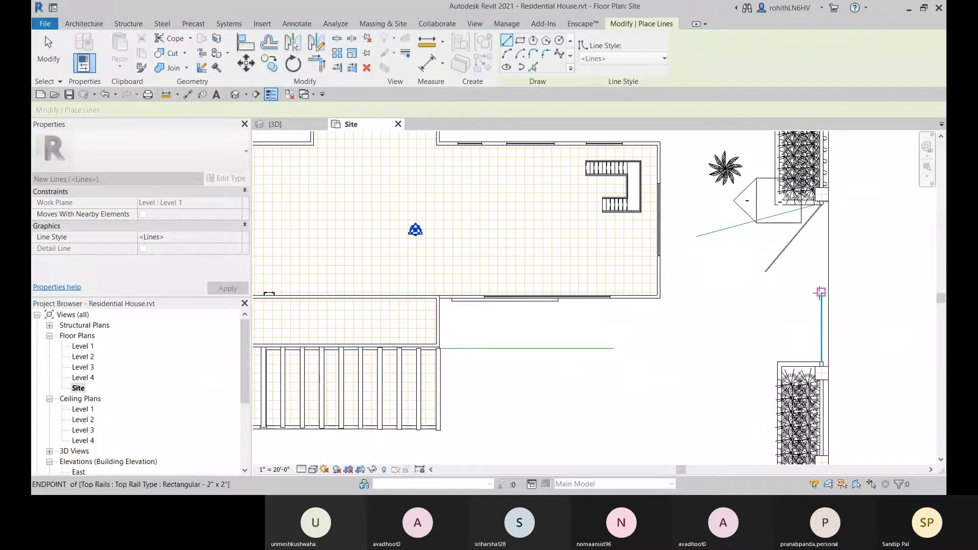
Copy the angled model line about 35' 8" from the column north of the gate to the wall line at the column south of it.
{"action": "middle_click_drag", "start_coordinate": [831, 294], "coordinate": [809, 268]}
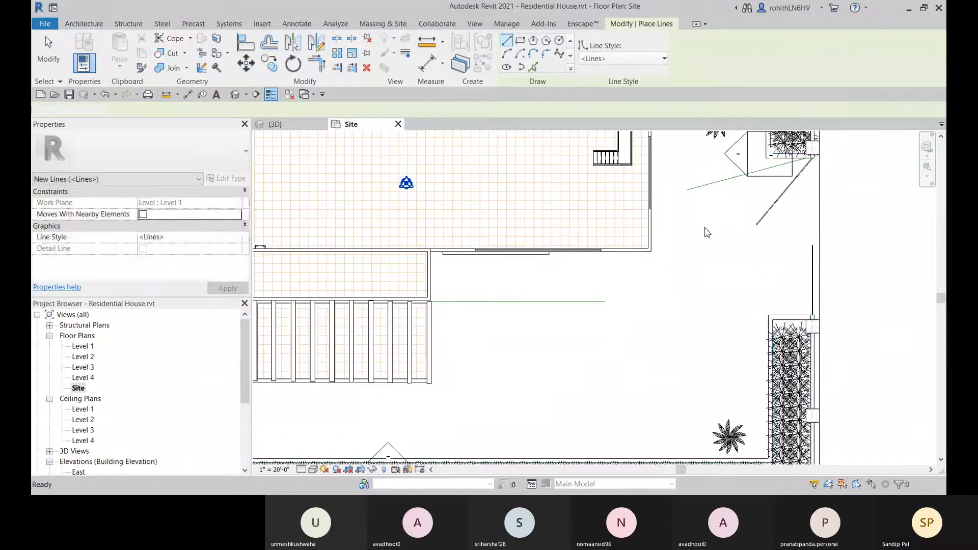
{"action": "key", "text": "Escape"}
{"action": "left_click", "coordinate": [701, 187]}
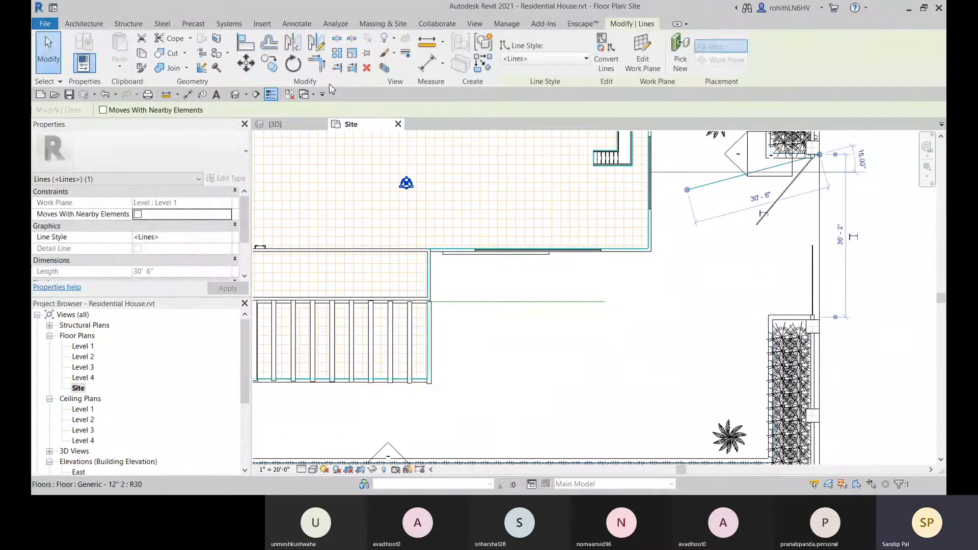
{"action": "left_click", "coordinate": [270, 63]}
{"action": "left_click", "coordinate": [819, 155]}
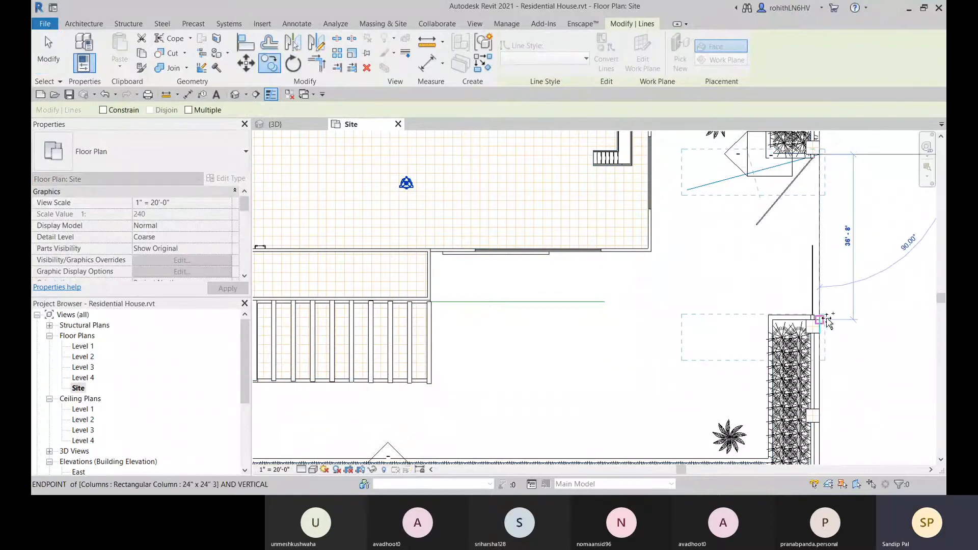
{"action": "scroll", "coordinate": [819, 320], "scroll_direction": "up", "scroll_amount": 3}
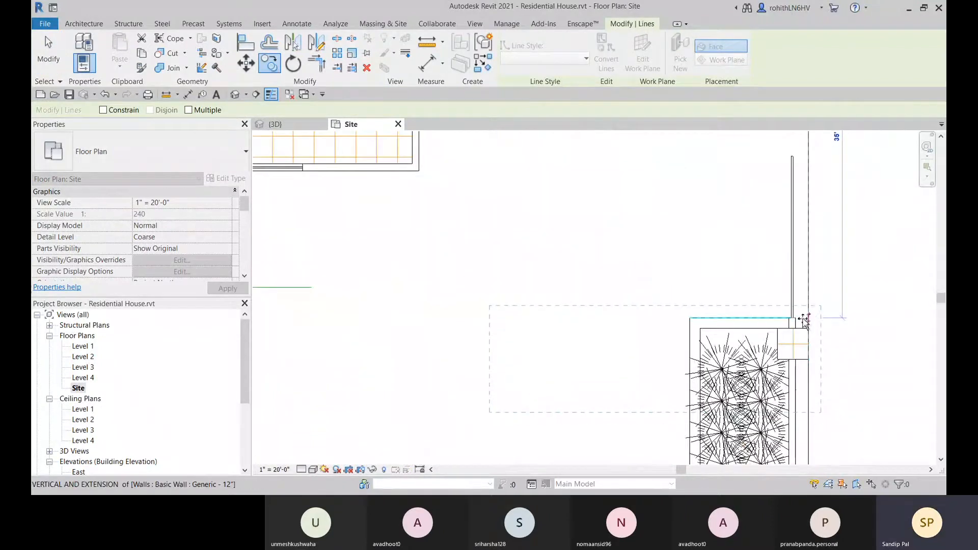
{"action": "left_click", "coordinate": [811, 320]}
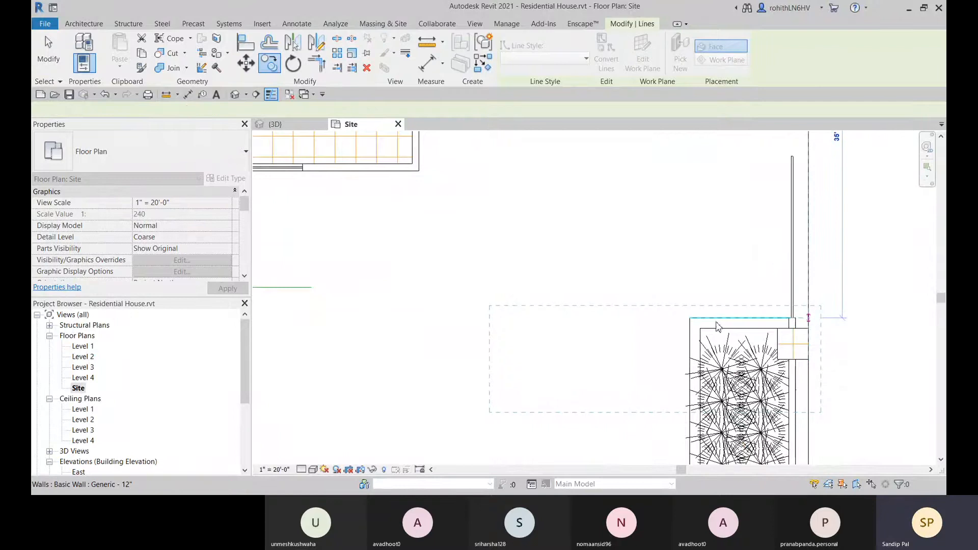
{"action": "scroll", "coordinate": [729, 325], "scroll_direction": "down", "scroll_amount": 4}
{"action": "middle_click_drag", "start_coordinate": [729, 326], "coordinate": [774, 310]}
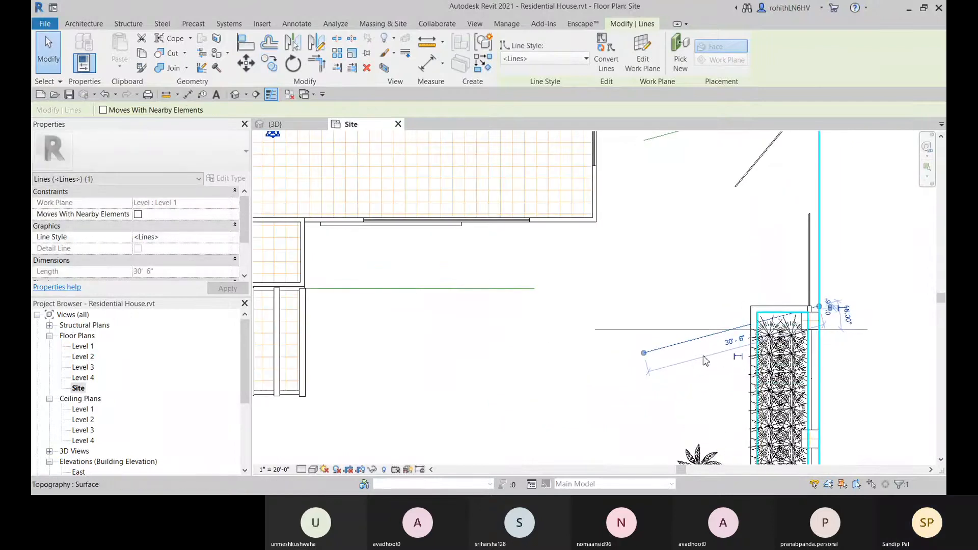
{"action": "middle_click_drag", "start_coordinate": [703, 357], "coordinate": [701, 373]}
{"action": "key", "text": "Escape"}
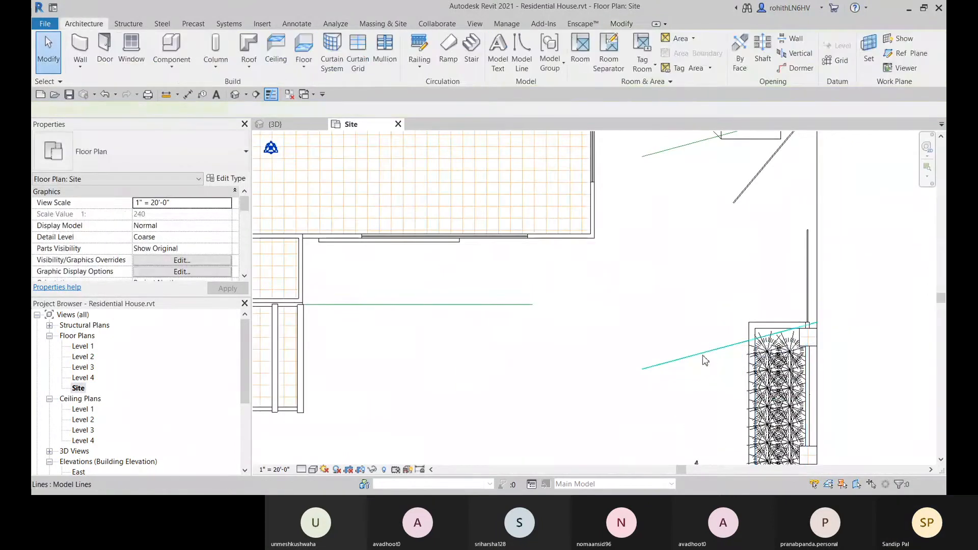
Swing the free end of the copied line upward to make it a horizontal line about 31' 6" long.
{"action": "left_click", "coordinate": [705, 365]}
{"action": "left_click_drag", "start_coordinate": [642, 368], "coordinate": [631, 326]}
{"action": "scroll", "coordinate": [668, 339], "scroll_direction": "down", "scroll_amount": 2}
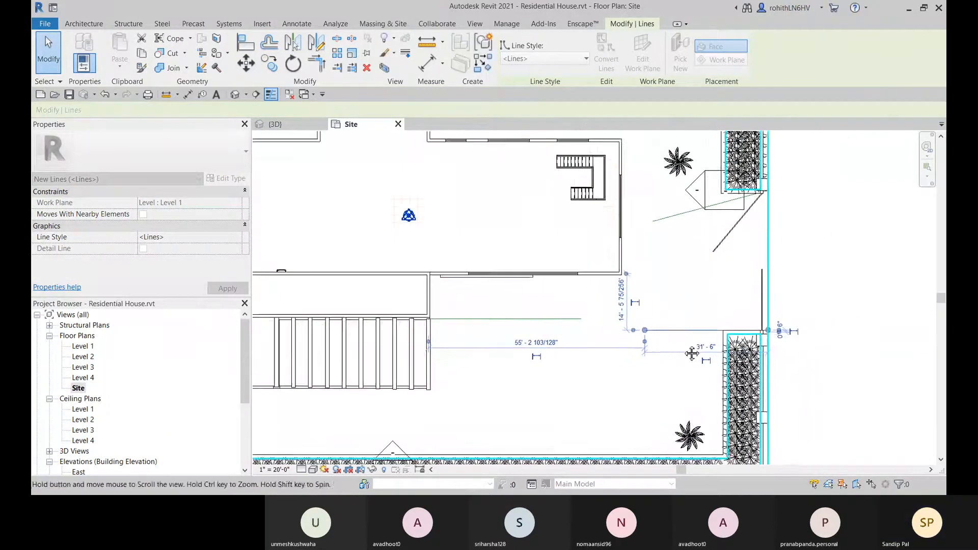
{"action": "middle_click_drag", "start_coordinate": [693, 353], "coordinate": [700, 362]}
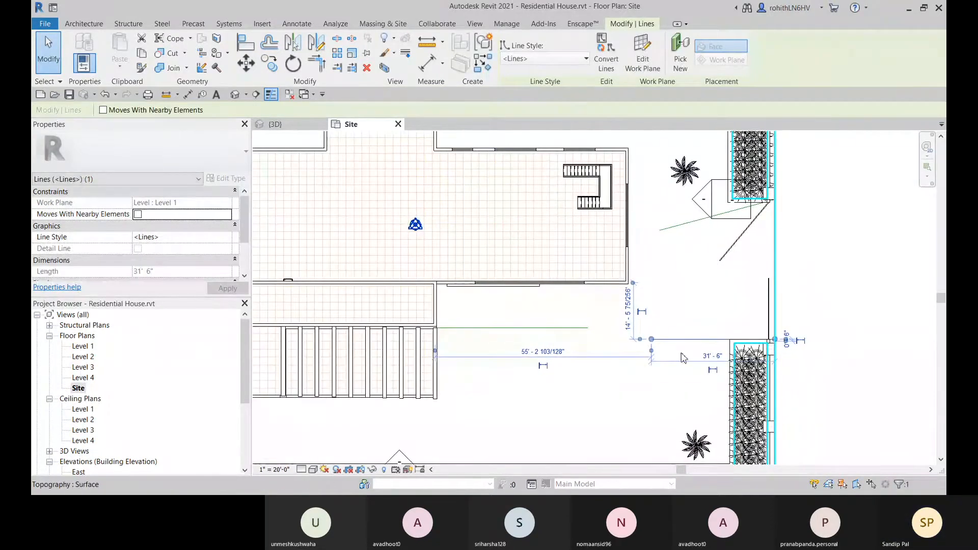
{"action": "middle_click_drag", "start_coordinate": [707, 328], "coordinate": [703, 339]}
Inspect the guide lines between the gate and the house in 3D and return to the Site floor plan.
{"action": "left_click", "coordinate": [279, 127]}
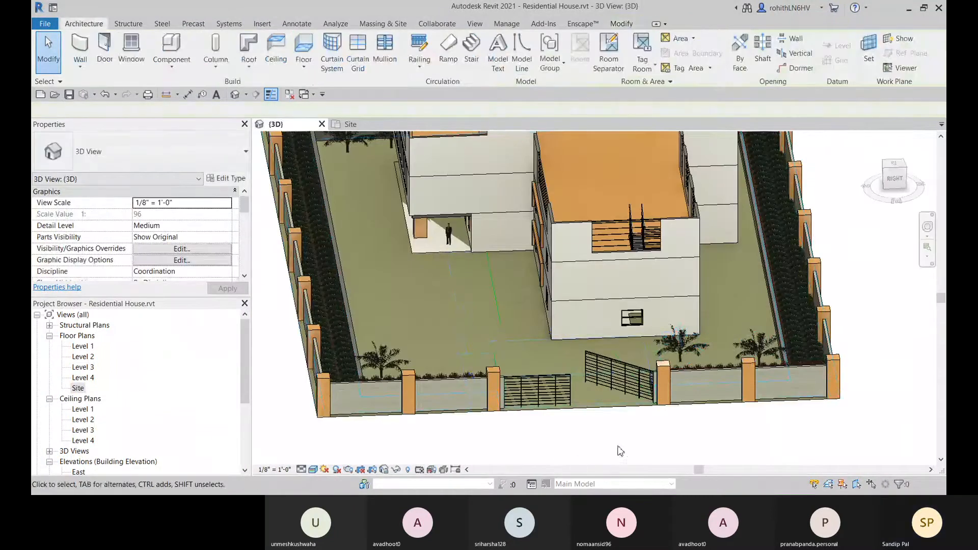
{"action": "mouse_move", "coordinate": [620, 430]}
{"action": "middle_mouse_down", "text": "shift"}
{"action": "mouse_move", "coordinate": [620, 439]}
{"action": "mouse_move", "coordinate": [407, 451]}
{"action": "mouse_move", "coordinate": [529, 415]}
{"action": "mouse_move", "coordinate": [628, 419]}
{"action": "middle_mouse_up", "text": "shift"}
{"action": "scroll", "coordinate": [503, 395], "scroll_direction": "up", "scroll_amount": 2}
{"action": "scroll", "coordinate": [563, 400], "scroll_direction": "down", "scroll_amount": 2}
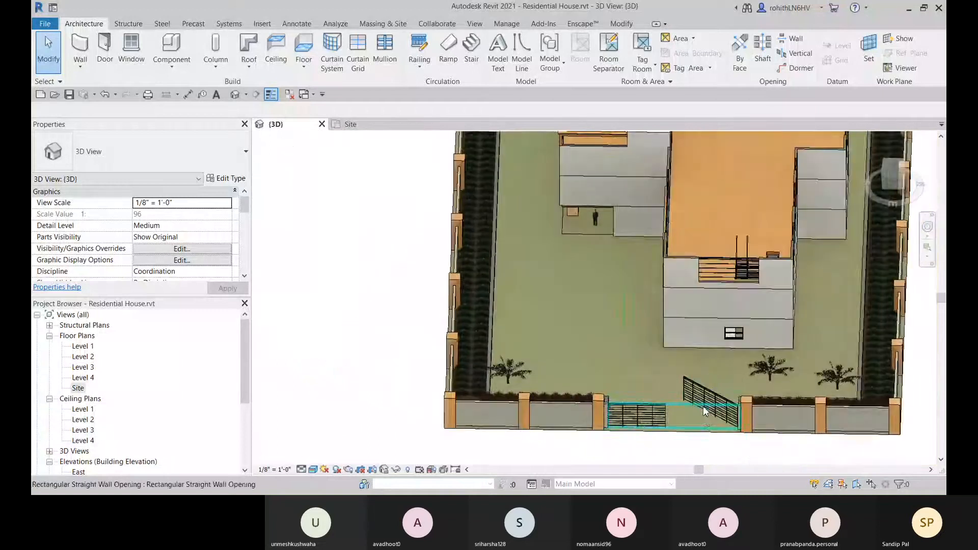
{"action": "middle_click_drag", "start_coordinate": [710, 414], "coordinate": [688, 410]}
{"action": "middle_click_drag", "start_coordinate": [698, 376], "coordinate": [688, 375]}
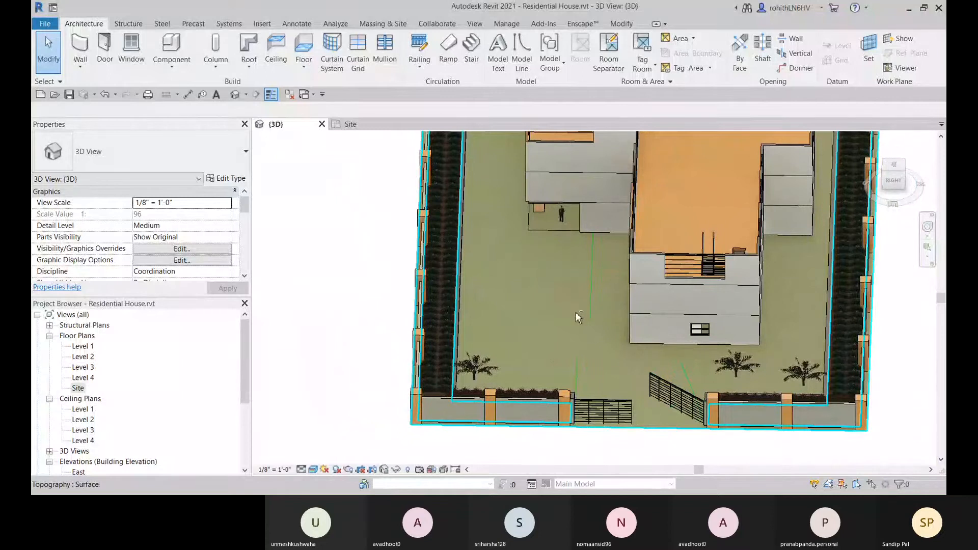
{"action": "left_click", "coordinate": [684, 370]}
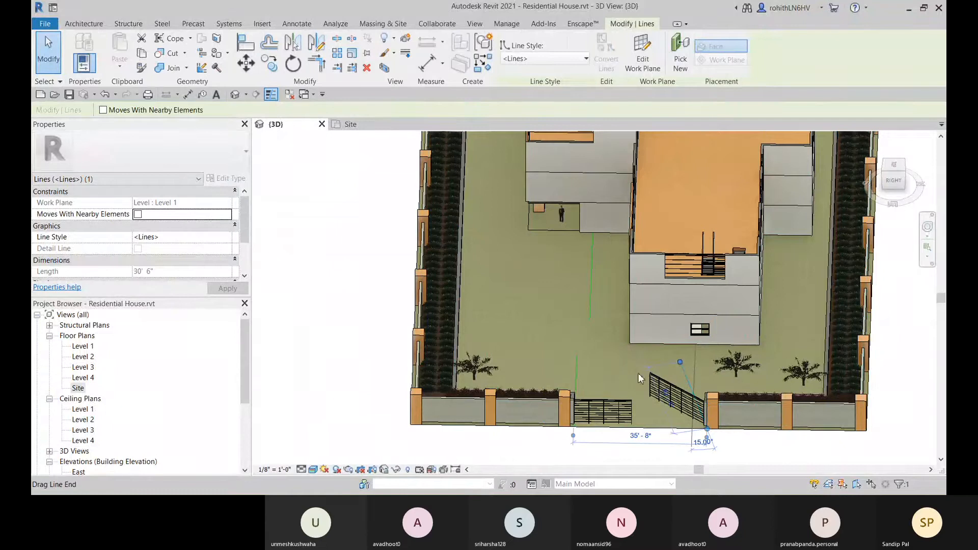
{"action": "left_click", "coordinate": [350, 124]}
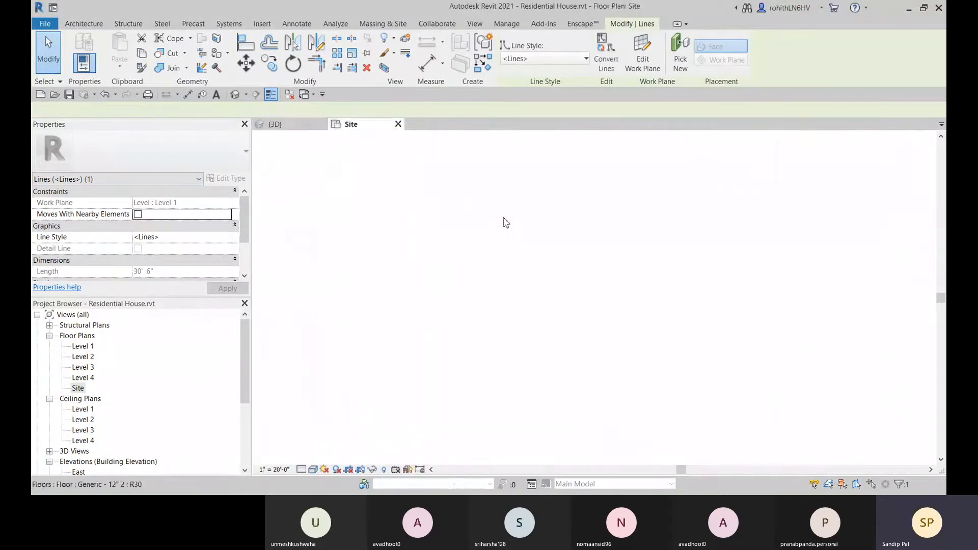
{"action": "scroll", "coordinate": [586, 292], "scroll_direction": "down", "scroll_amount": 2}
{"action": "middle_click_drag", "start_coordinate": [618, 326], "coordinate": [618, 303]}
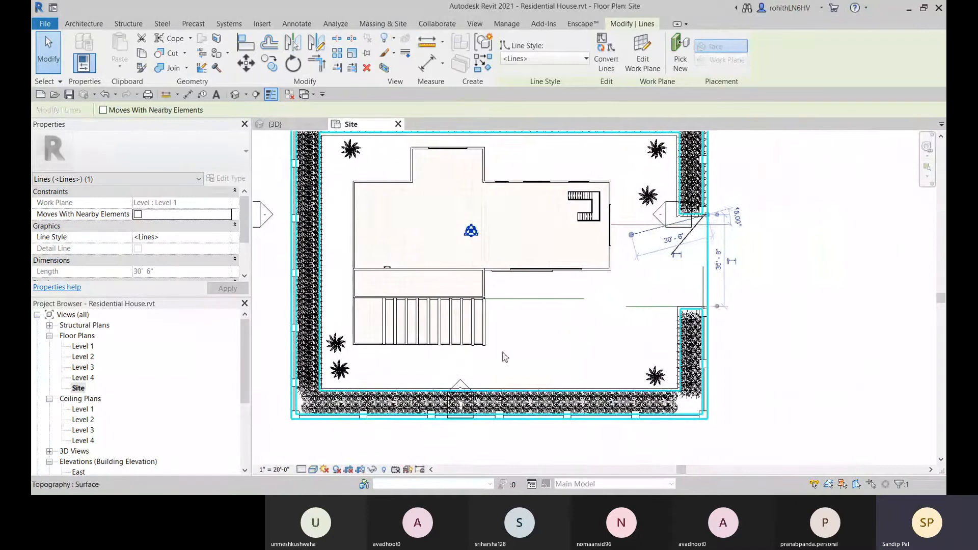
Draw a model-line arc of about 19' radius joining the ends of the house's horizontal line and the angled line north of the gate.
{"action": "left_click", "coordinate": [543, 343]}
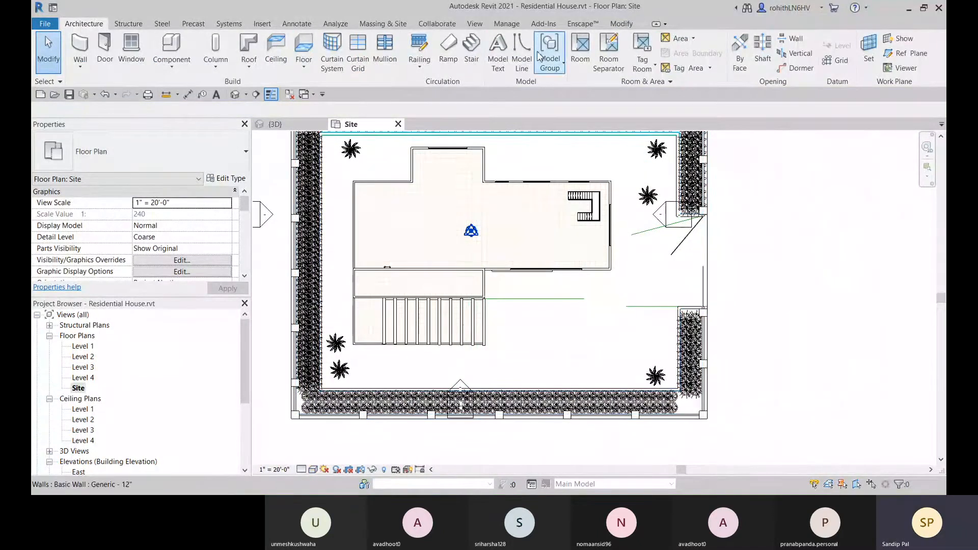
{"action": "left_click", "coordinate": [521, 54]}
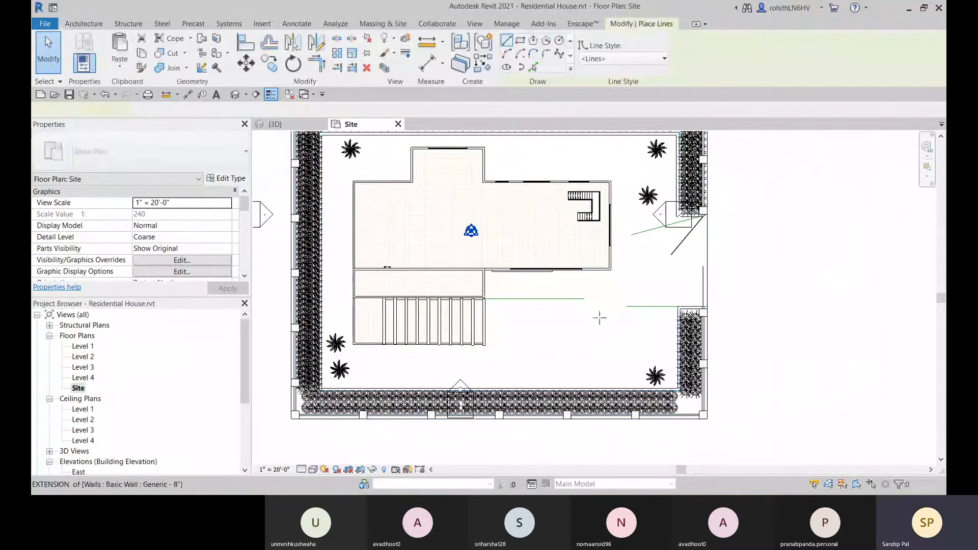
{"action": "left_click", "coordinate": [507, 53]}
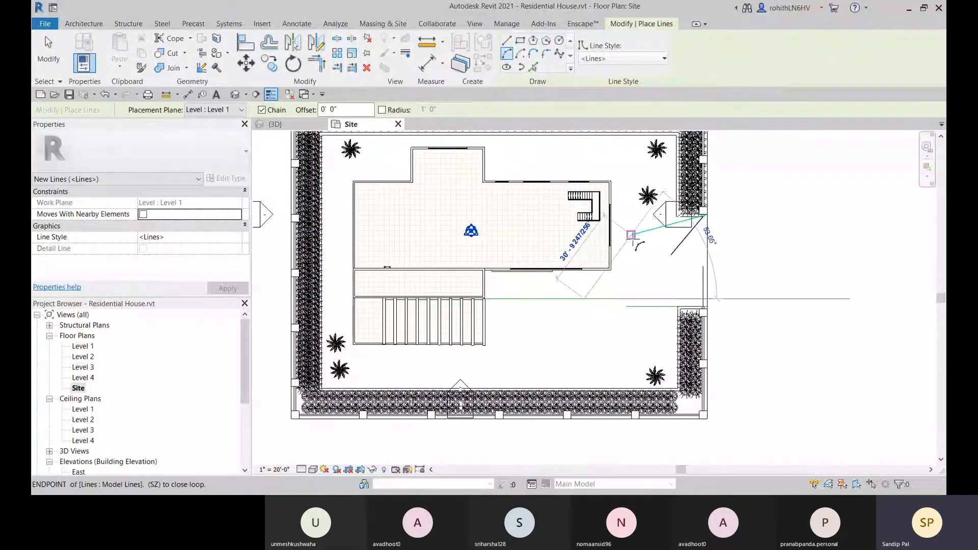
{"action": "left_click", "coordinate": [632, 234]}
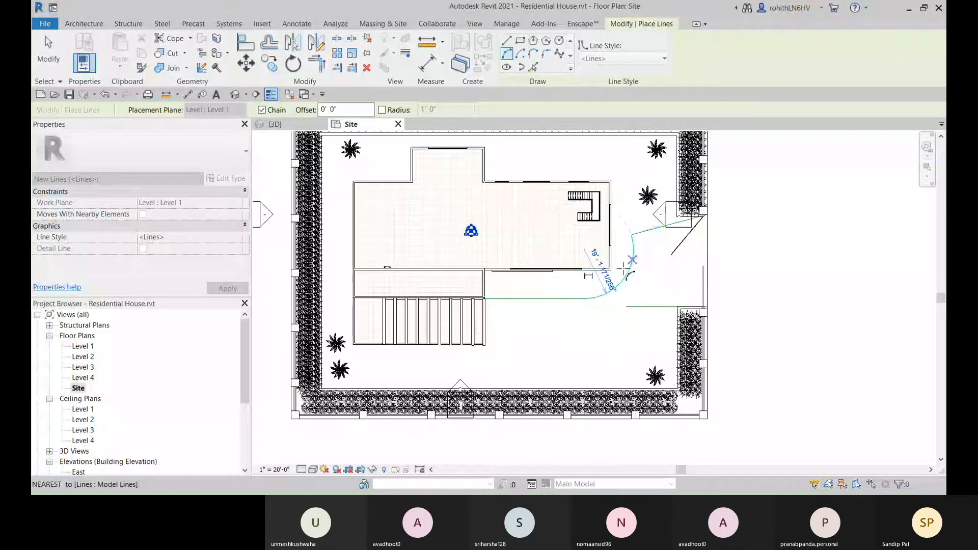
Round the corner between the new arc and the angled gate line with a Fillet Arc, forming a smooth S-curve.
{"action": "left_click", "coordinate": [546, 53]}
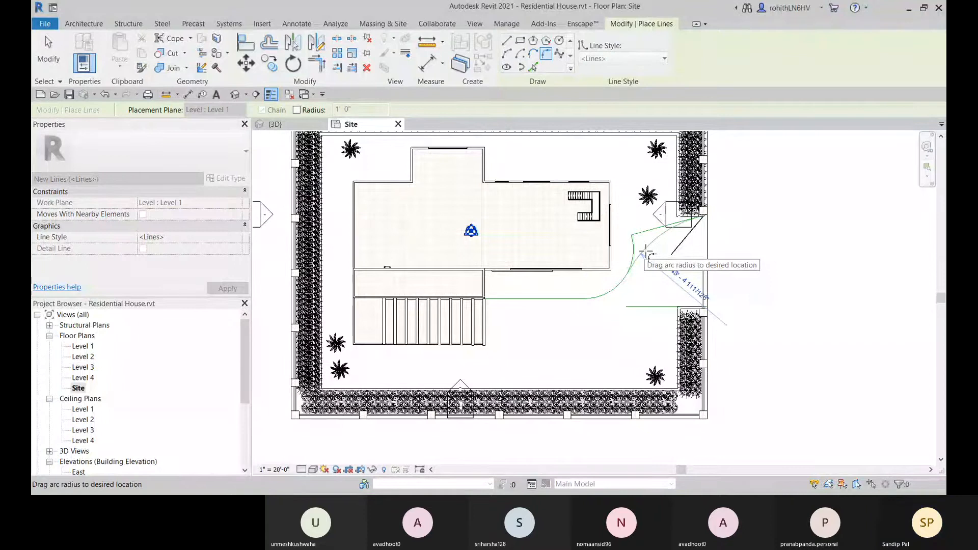
{"action": "left_click", "coordinate": [645, 251]}
{"action": "middle_click_drag", "start_coordinate": [610, 308], "coordinate": [665, 324]}
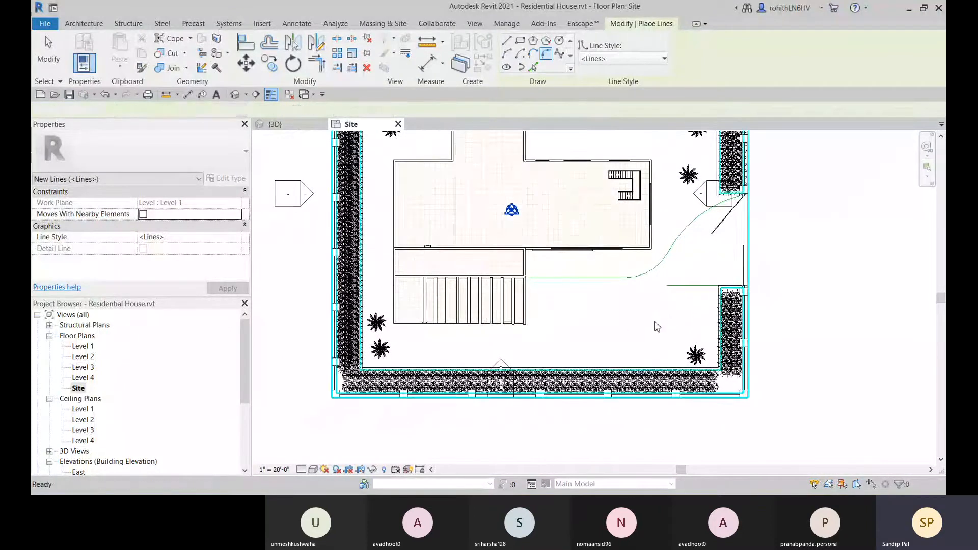
{"action": "key", "text": "Escape"}
Draw a vertical model line about 18' 2" long along the gate-facing edge of the slatted roof, starting at the horizontal line's end.
{"action": "middle_click_drag", "start_coordinate": [494, 342], "coordinate": [510, 326]}
{"action": "scroll", "coordinate": [540, 322], "scroll_direction": "up", "scroll_amount": 1}
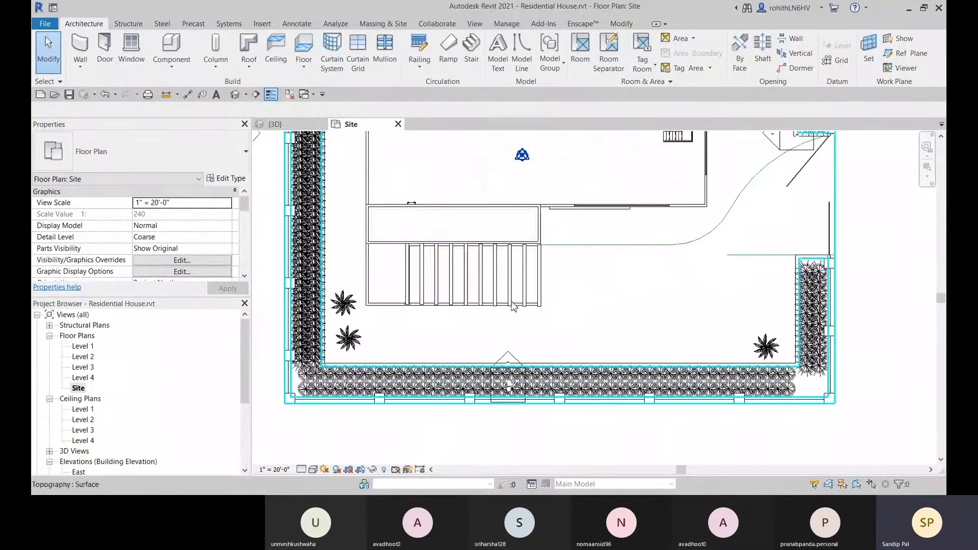
{"action": "scroll", "coordinate": [515, 308], "scroll_direction": "up", "scroll_amount": 1}
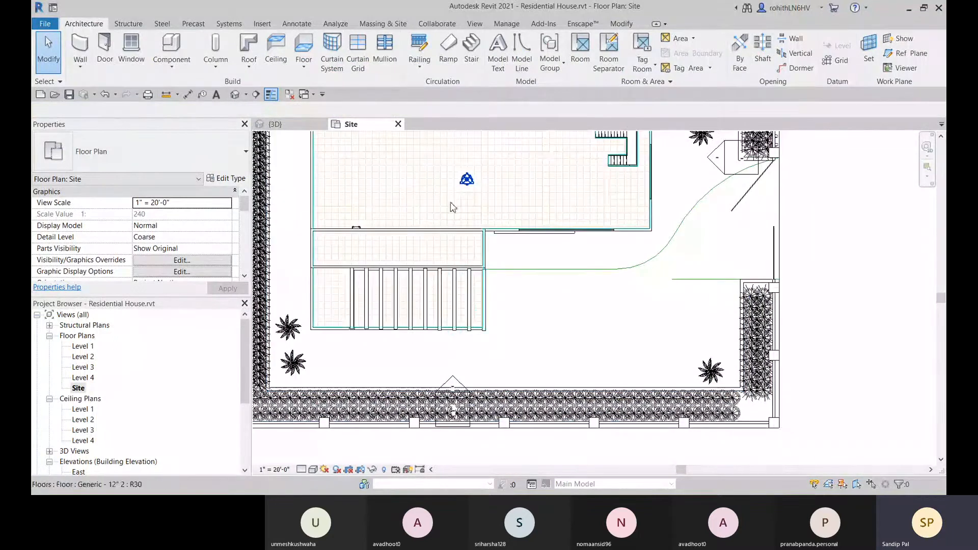
{"action": "left_click", "coordinate": [520, 51]}
{"action": "scroll", "coordinate": [486, 273], "scroll_direction": "up", "scroll_amount": 2}
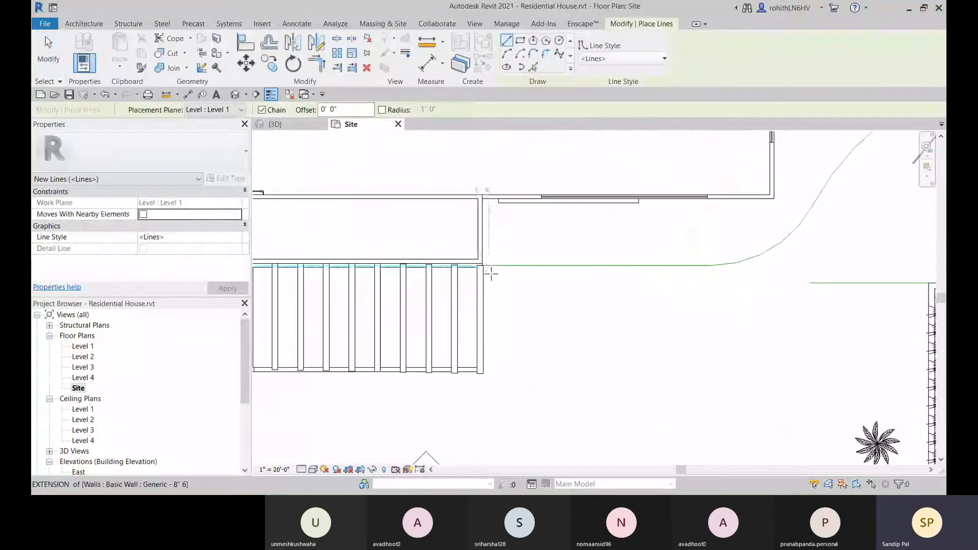
{"action": "left_click", "coordinate": [480, 264]}
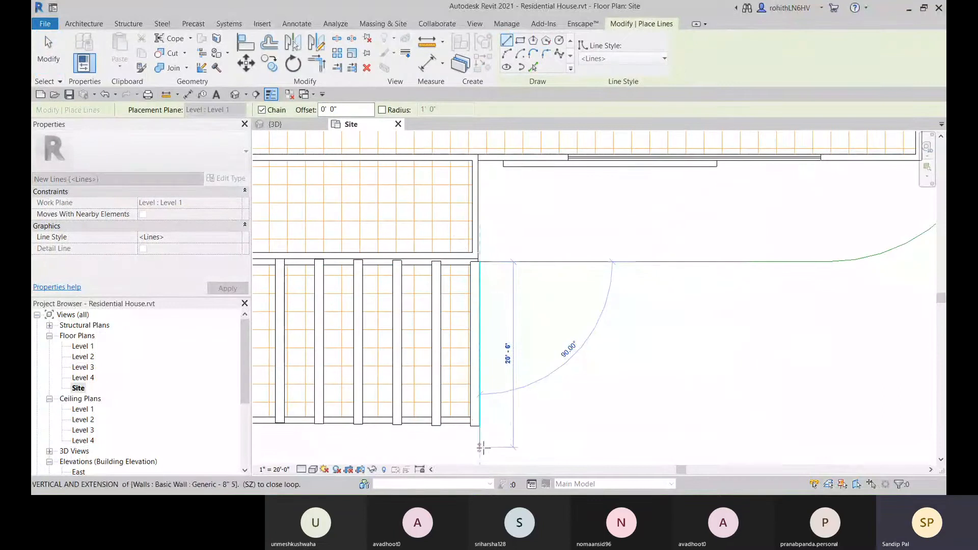
{"action": "left_click", "coordinate": [479, 426]}
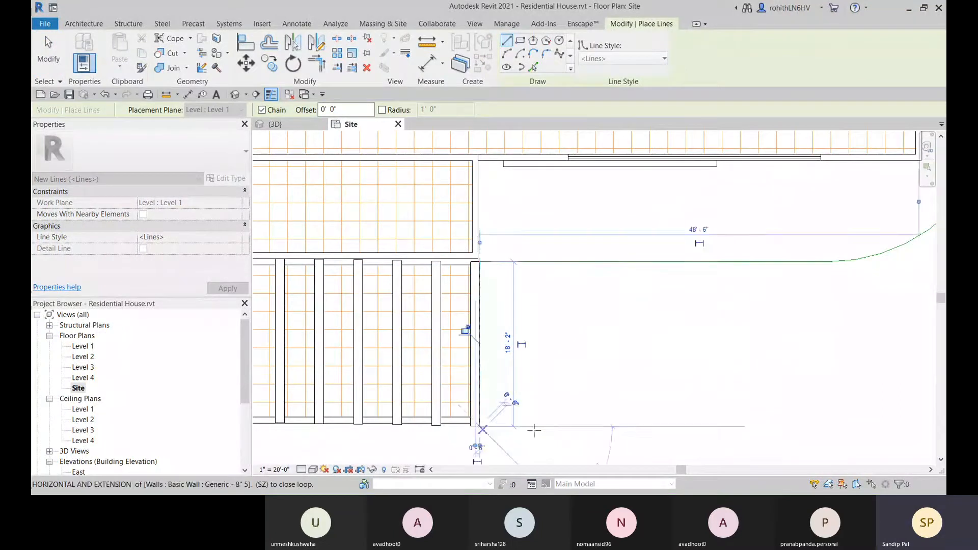
{"action": "scroll", "coordinate": [534, 426], "scroll_direction": "down", "scroll_amount": 4}
{"action": "middle_click_drag", "start_coordinate": [566, 426], "coordinate": [500, 397]}
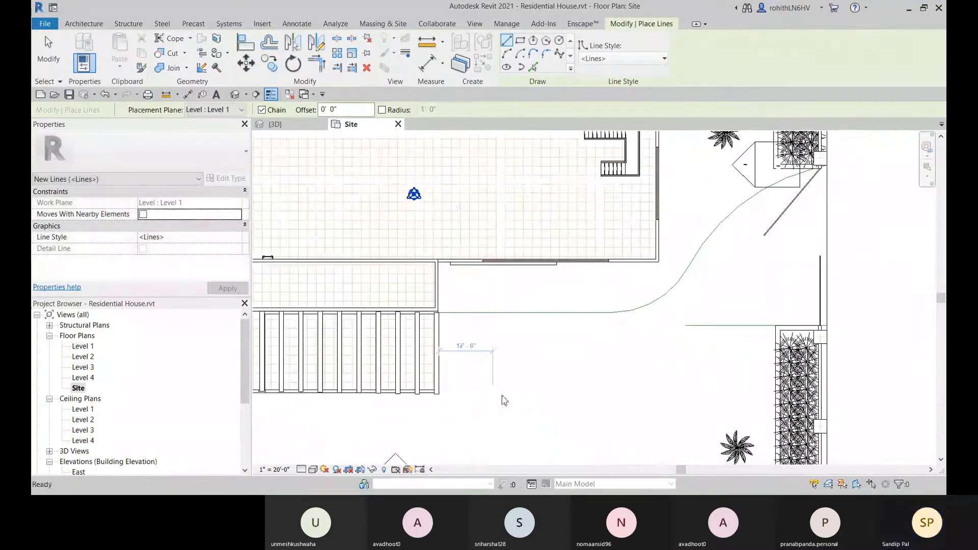
{"action": "key", "text": "Escape"}
{"action": "key", "text": "Escape"}
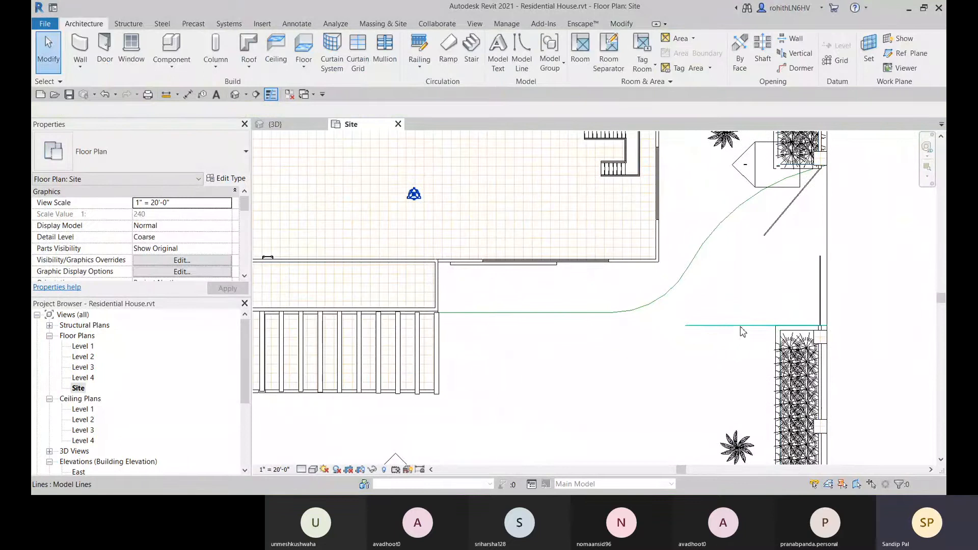
Delete the horizontal model line at the column south of the gate.
{"action": "left_click", "coordinate": [742, 332]}
{"action": "key", "text": "Delete"}
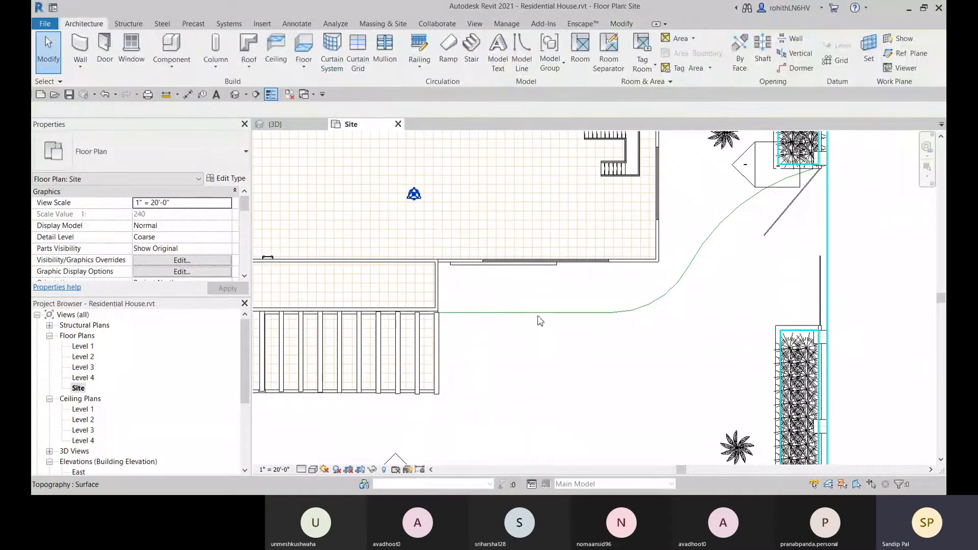
Mirror a copy of the four curved-path lines about a horizontal axis drawn from the midpoint of the slatted roof's gate-facing edge.
{"action": "left_click", "coordinate": [607, 312]}
{"action": "left_click", "coordinate": [641, 309], "text": "ctrl"}
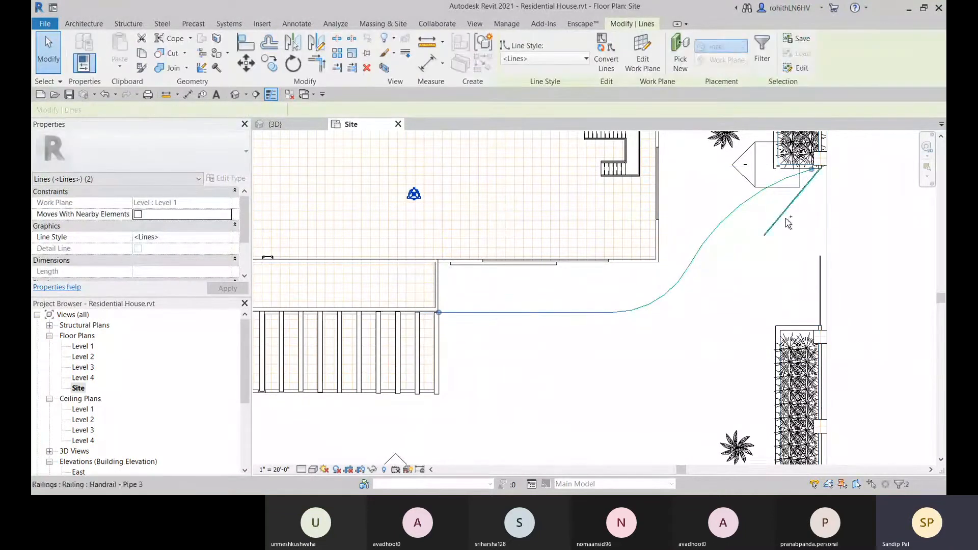
{"action": "scroll", "coordinate": [821, 178], "scroll_direction": "up", "scroll_amount": 6}
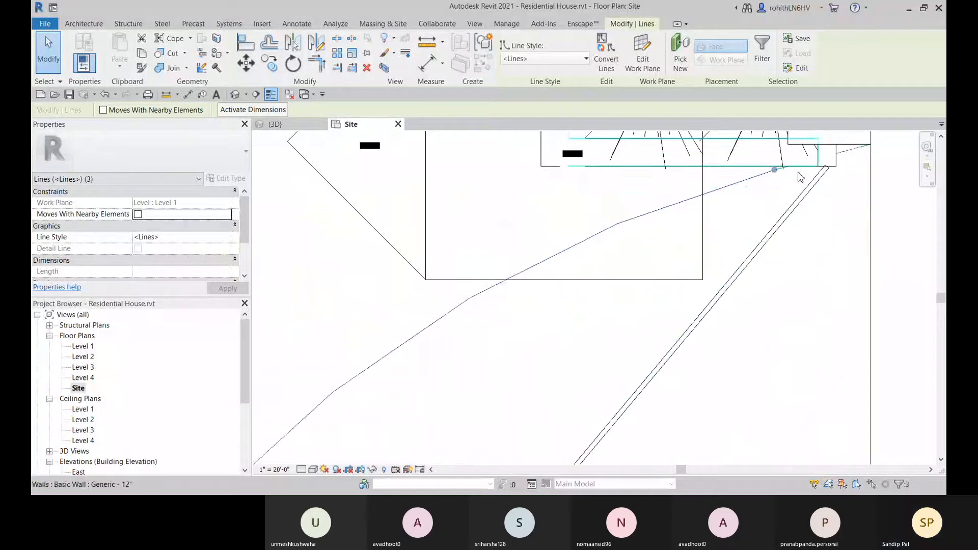
{"action": "left_click", "coordinate": [807, 174], "text": "ctrl"}
{"action": "left_click", "coordinate": [854, 152], "text": "ctrl"}
{"action": "scroll", "coordinate": [816, 204], "scroll_direction": "down", "scroll_amount": 6}
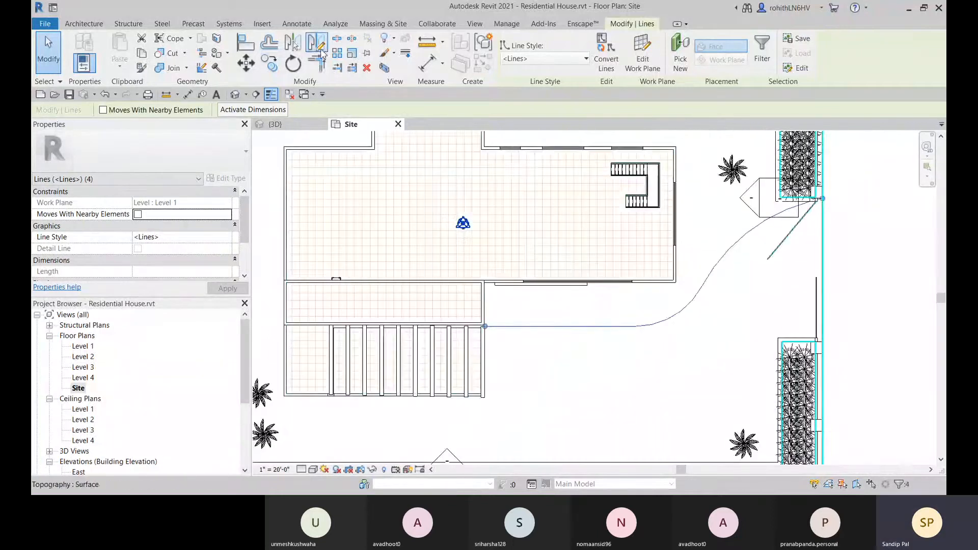
{"action": "left_click", "coordinate": [318, 46]}
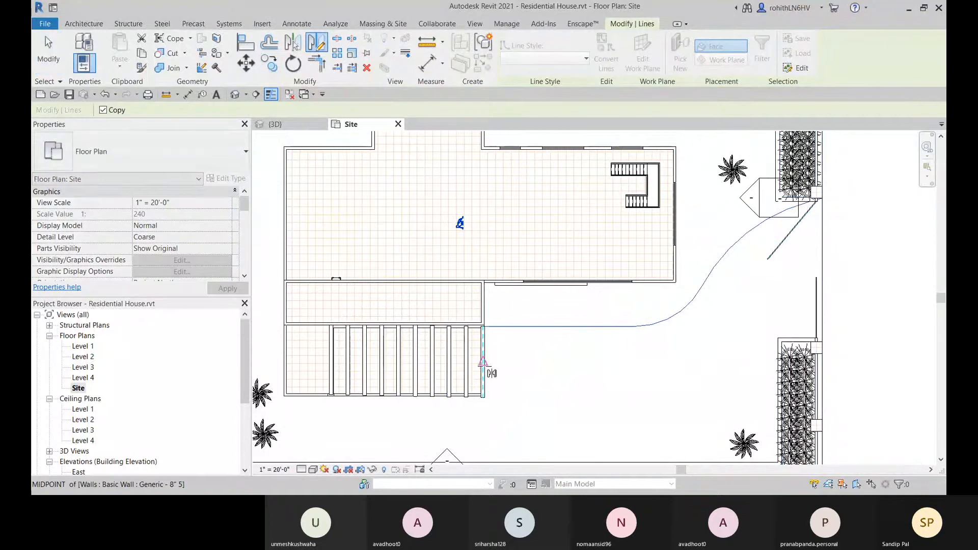
{"action": "left_click", "coordinate": [483, 363]}
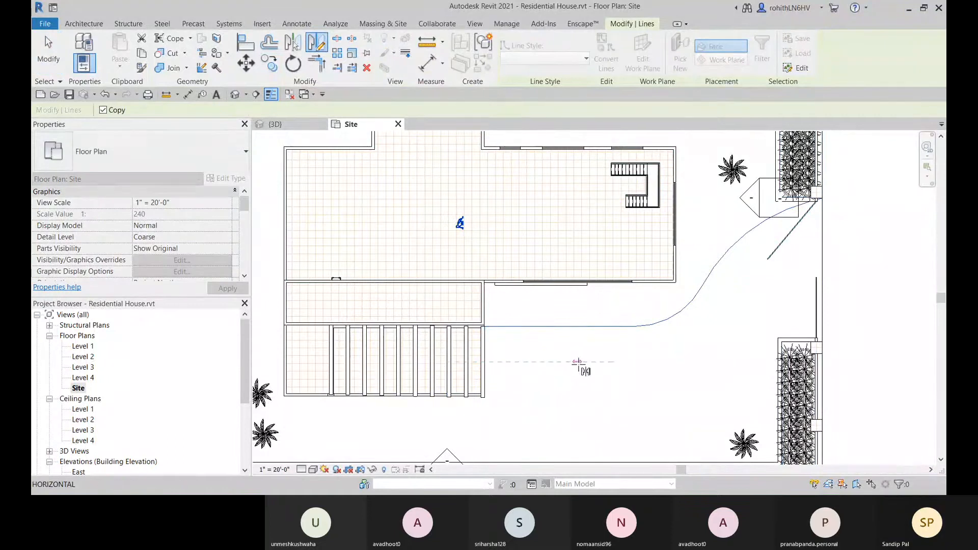
{"action": "left_click", "coordinate": [581, 362]}
{"action": "scroll", "coordinate": [581, 370], "scroll_direction": "down", "scroll_amount": 2}
{"action": "middle_click_drag", "start_coordinate": [622, 374], "coordinate": [536, 302]}
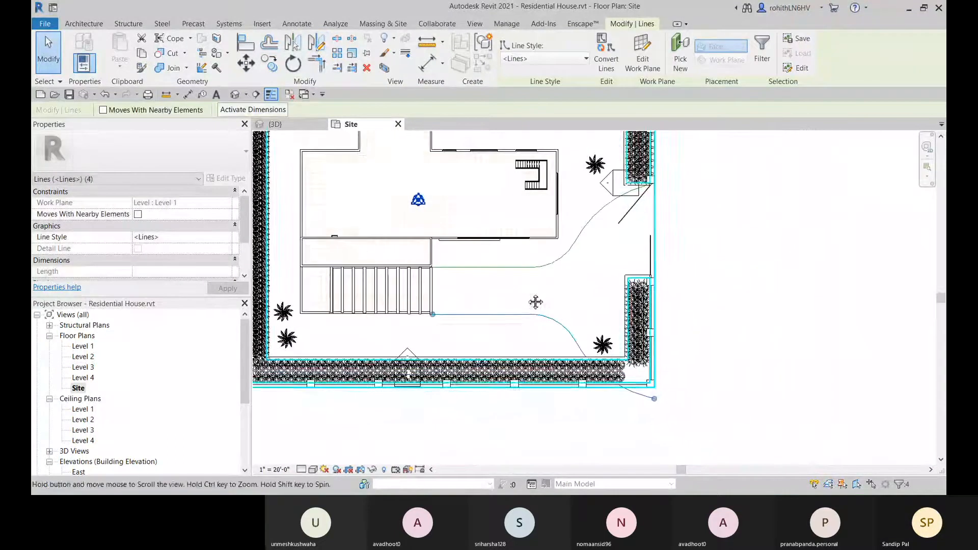
Try to mirror the lower path's three curve segments, without keeping a copy, about a horizontal axis midway between the two straight path lines.
{"action": "scroll", "coordinate": [579, 326], "scroll_direction": "up", "scroll_amount": 2}
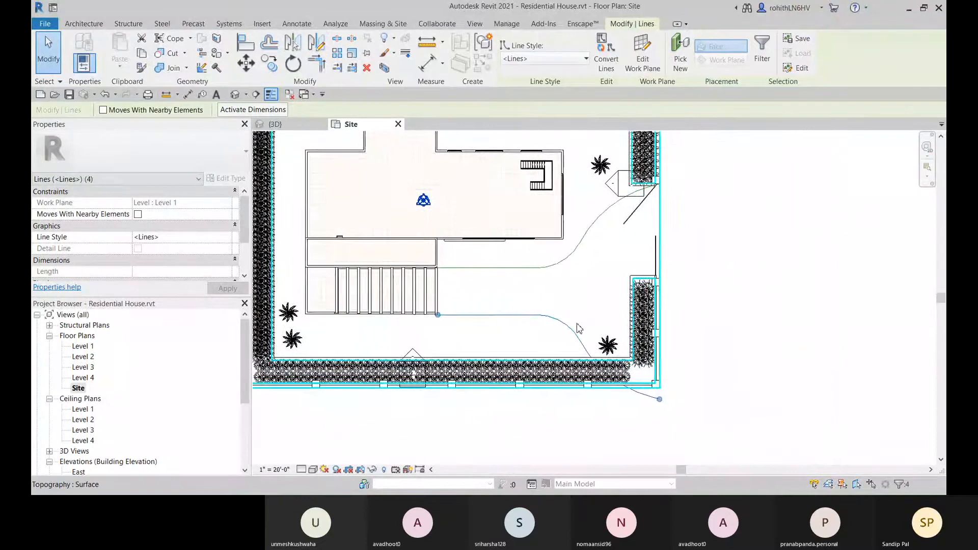
{"action": "key", "text": "Escape"}
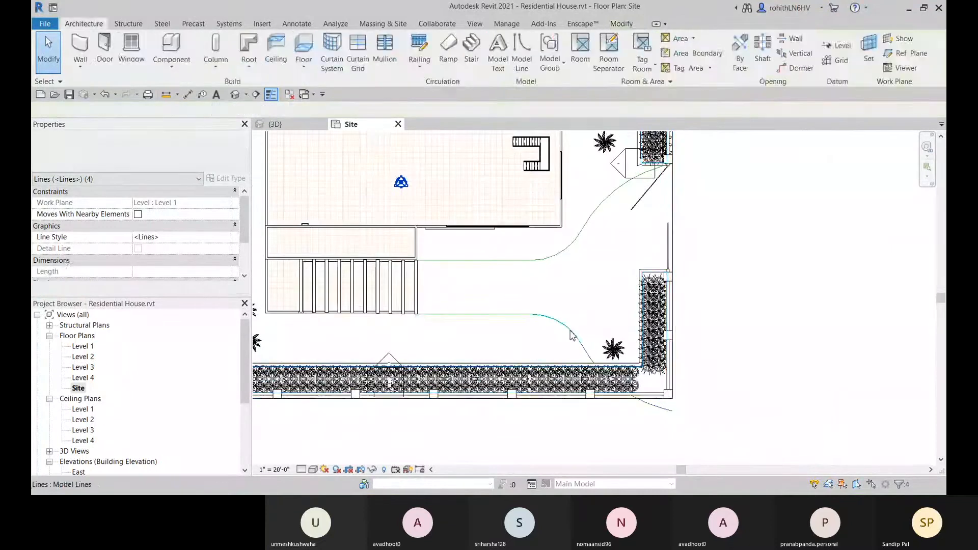
{"action": "left_click", "coordinate": [570, 331]}
{"action": "scroll", "coordinate": [585, 350], "scroll_direction": "up", "scroll_amount": 2}
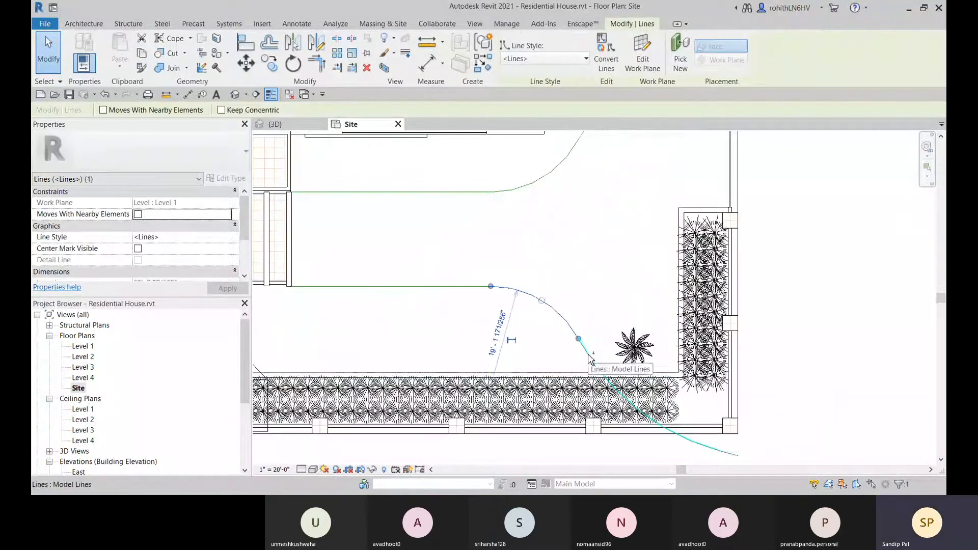
{"action": "left_click", "coordinate": [589, 358], "text": "ctrl"}
{"action": "middle_click_drag", "start_coordinate": [735, 460], "coordinate": [747, 477]}
{"action": "left_click", "coordinate": [667, 344], "text": "ctrl"}
{"action": "scroll", "coordinate": [606, 316], "scroll_direction": "down", "scroll_amount": 1}
{"action": "middle_click_drag", "start_coordinate": [609, 307], "coordinate": [633, 391]}
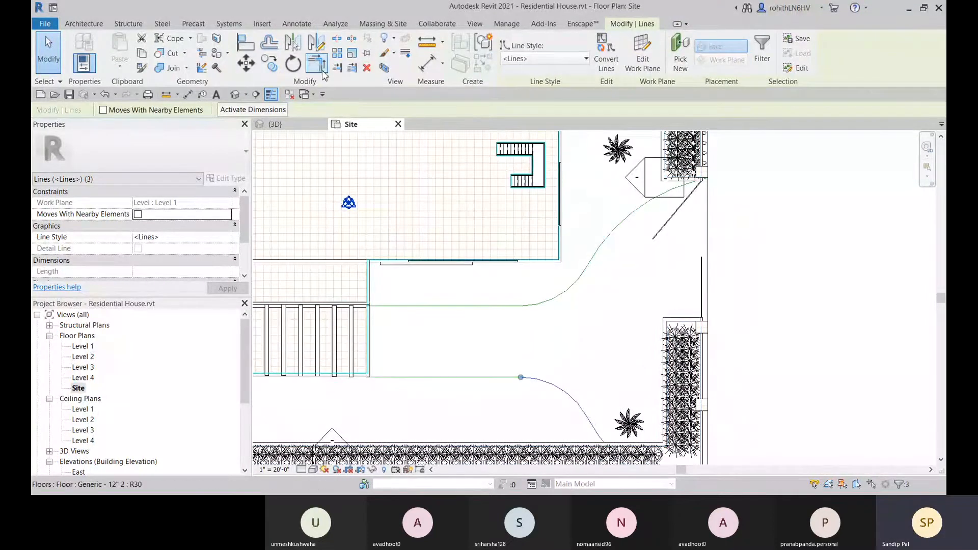
{"action": "left_click", "coordinate": [316, 52]}
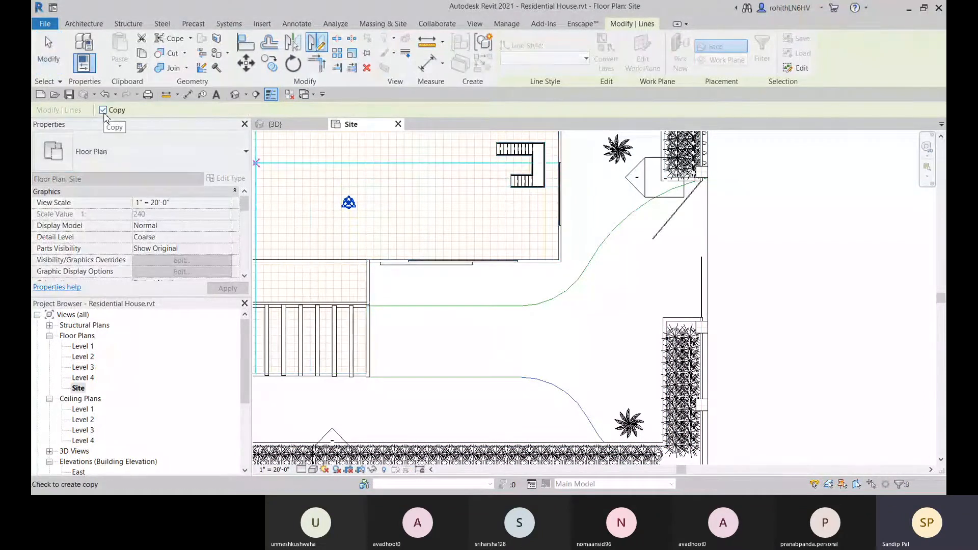
{"action": "left_click", "coordinate": [103, 110]}
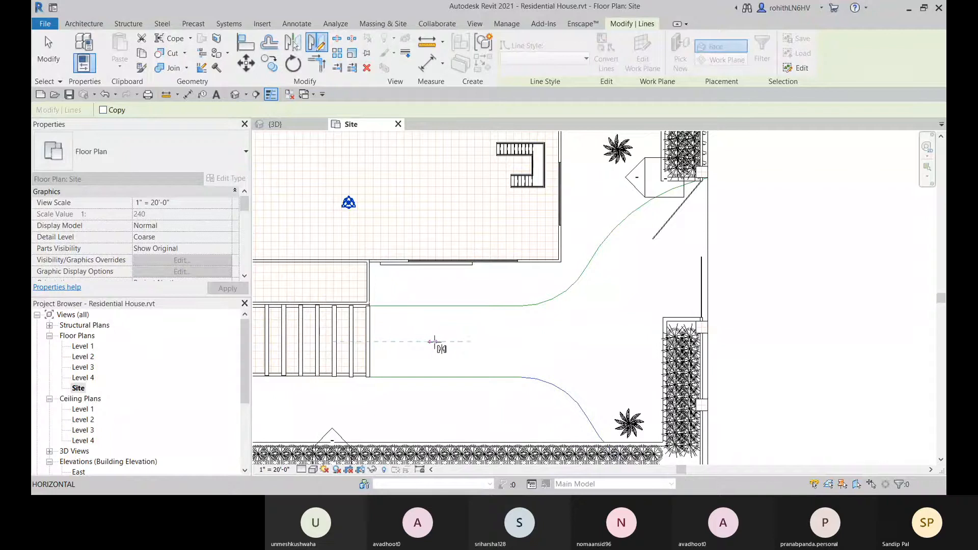
{"action": "left_click", "coordinate": [434, 345]}
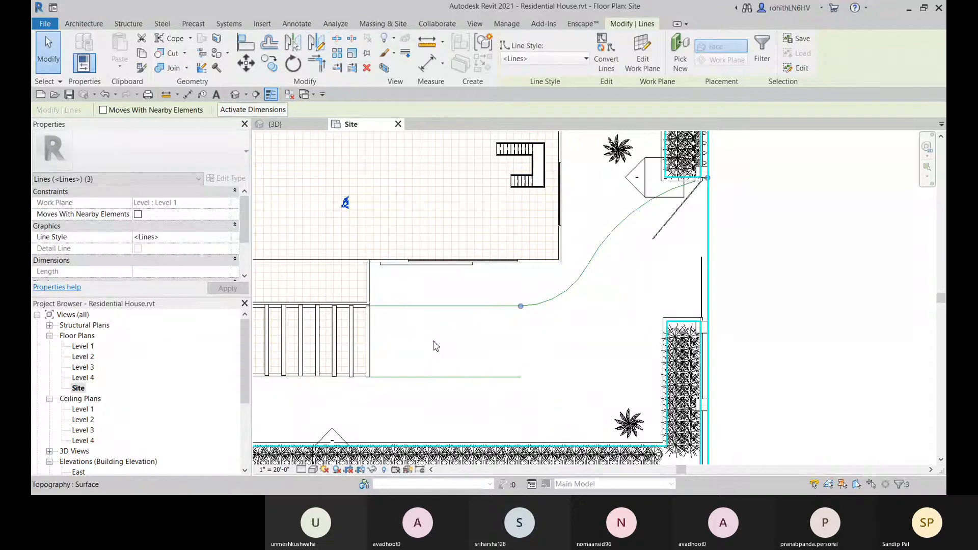
{"action": "left_click", "coordinate": [434, 341]}
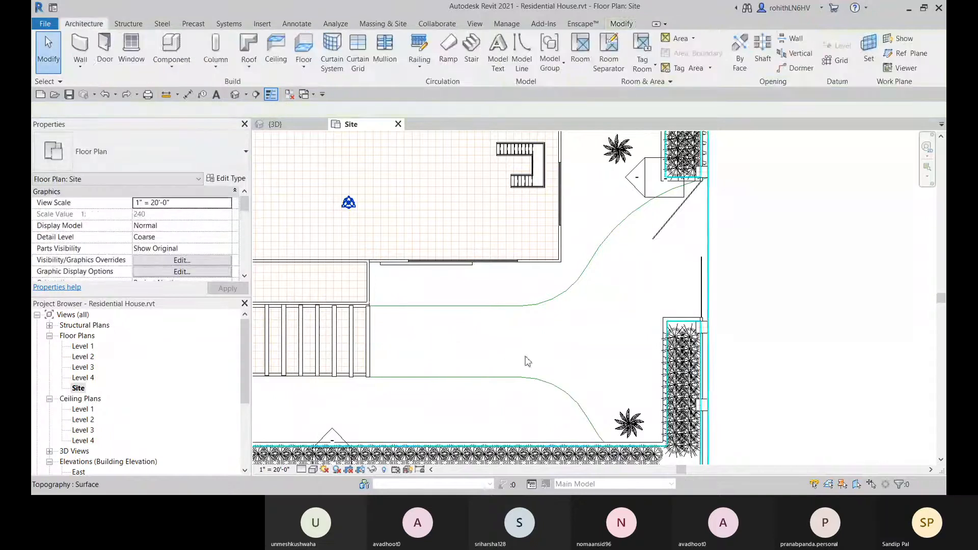
Mirror the lower path's three curve segments about its straight horizontal line without keeping a copy, so they curve toward the gate.
{"action": "scroll", "coordinate": [559, 376], "scroll_direction": "down", "scroll_amount": 4}
{"action": "scroll", "coordinate": [546, 372], "scroll_direction": "up", "scroll_amount": 4}
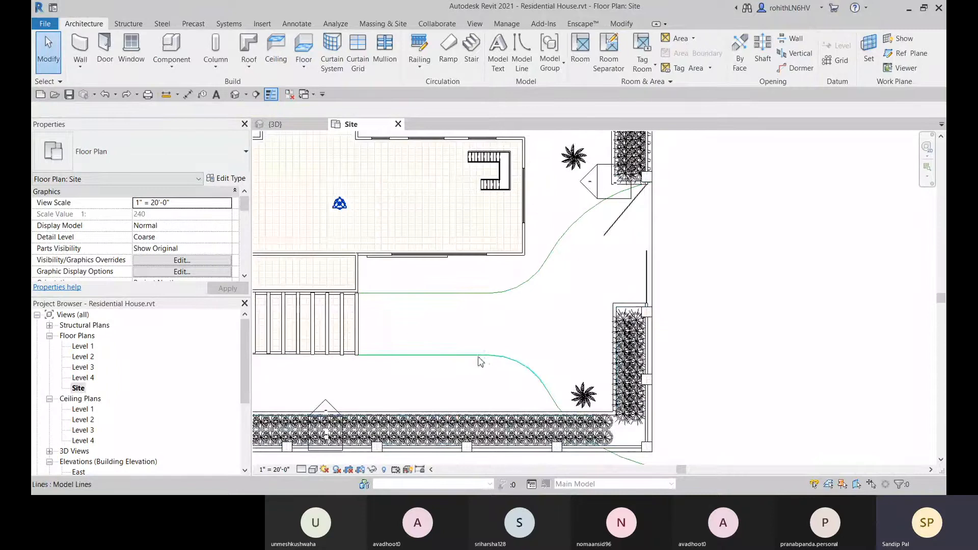
{"action": "scroll", "coordinate": [513, 363], "scroll_direction": "down", "scroll_amount": 3}
{"action": "scroll", "coordinate": [533, 332], "scroll_direction": "up", "scroll_amount": 2}
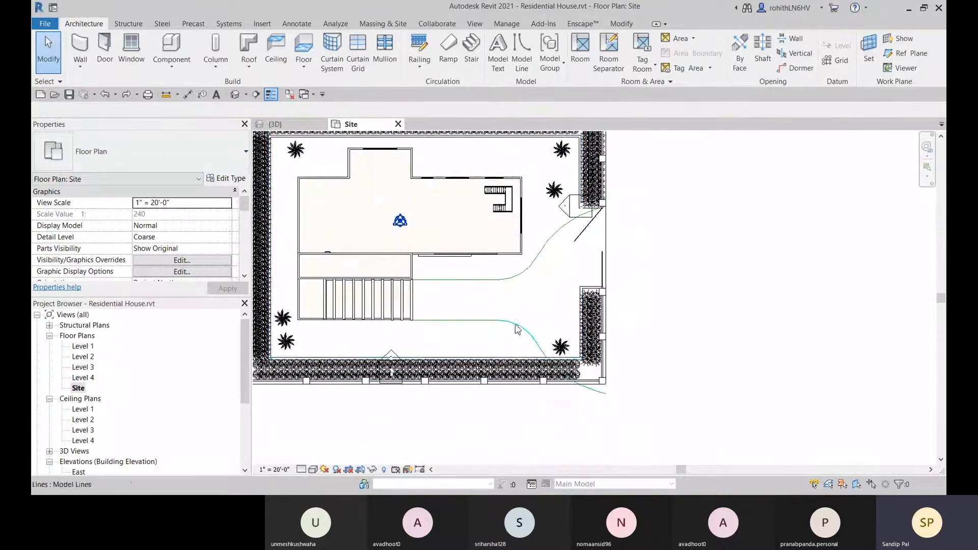
{"action": "left_click", "coordinate": [544, 353]}
{"action": "left_click", "coordinate": [567, 371], "text": "ctrl"}
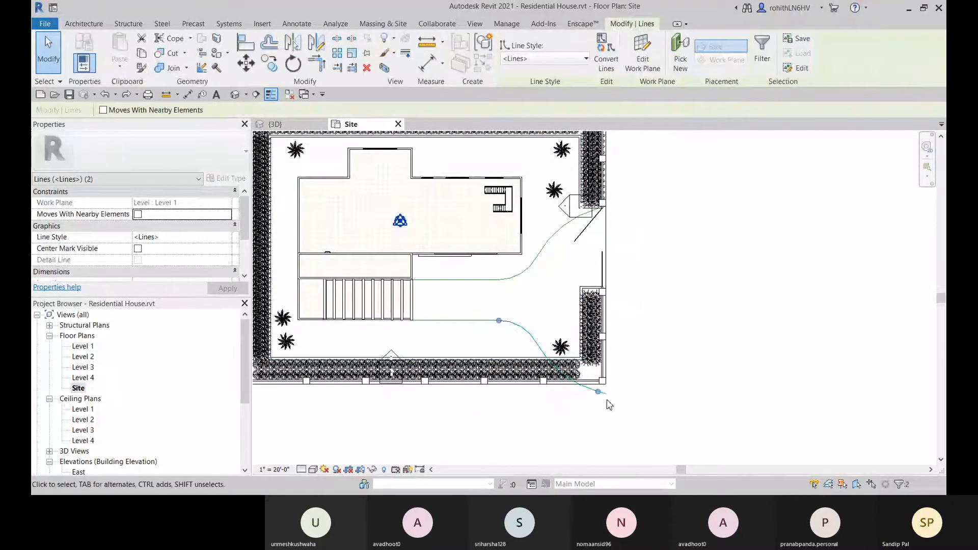
{"action": "scroll", "coordinate": [605, 397], "scroll_direction": "up", "scroll_amount": 2}
{"action": "left_click", "coordinate": [601, 396], "text": "ctrl"}
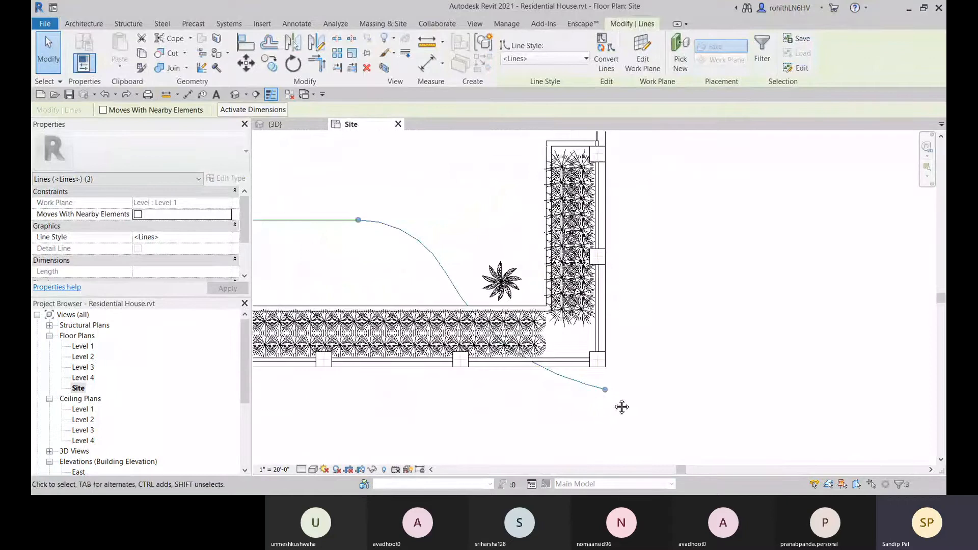
{"action": "middle_click_drag", "start_coordinate": [622, 406], "coordinate": [732, 473]}
{"action": "left_click", "coordinate": [317, 44]}
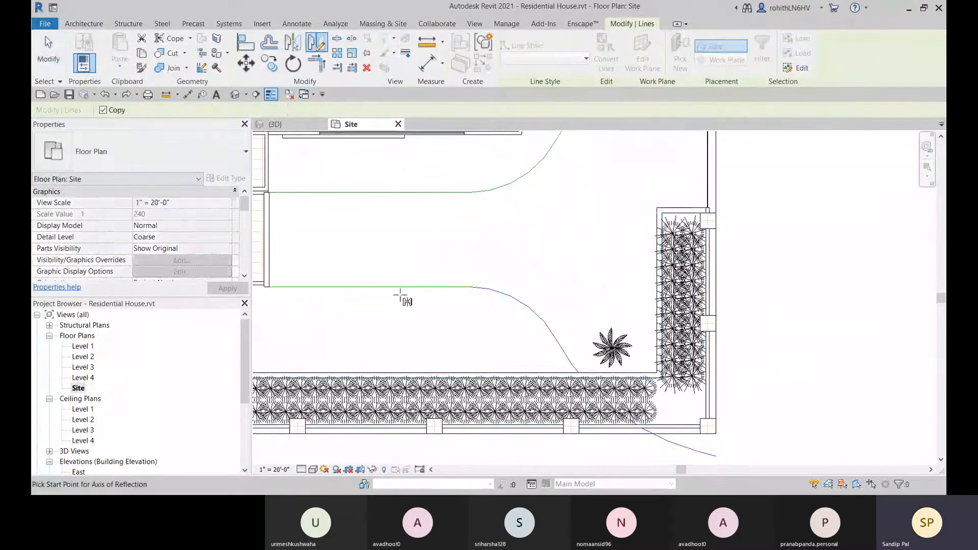
{"action": "middle_click_drag", "start_coordinate": [425, 305], "coordinate": [433, 309]}
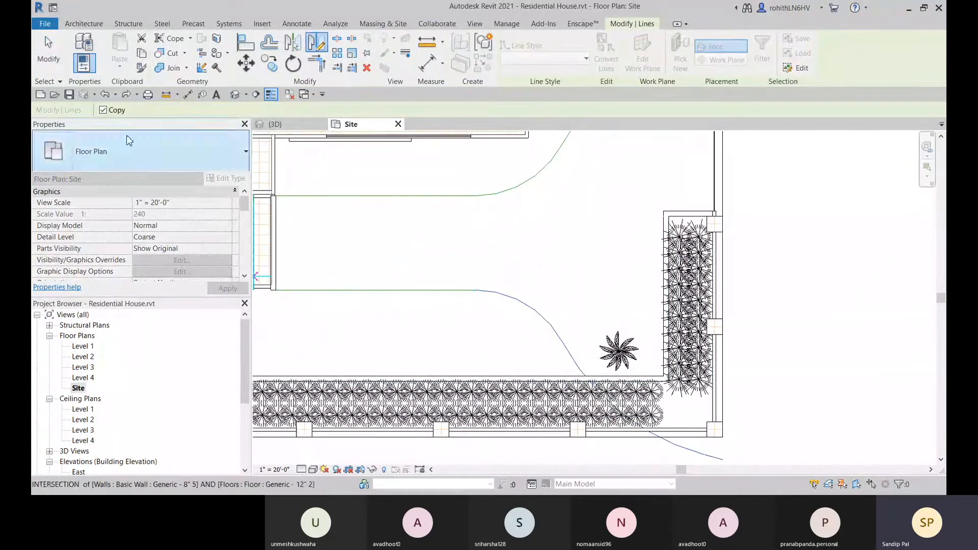
{"action": "left_click", "coordinate": [103, 110]}
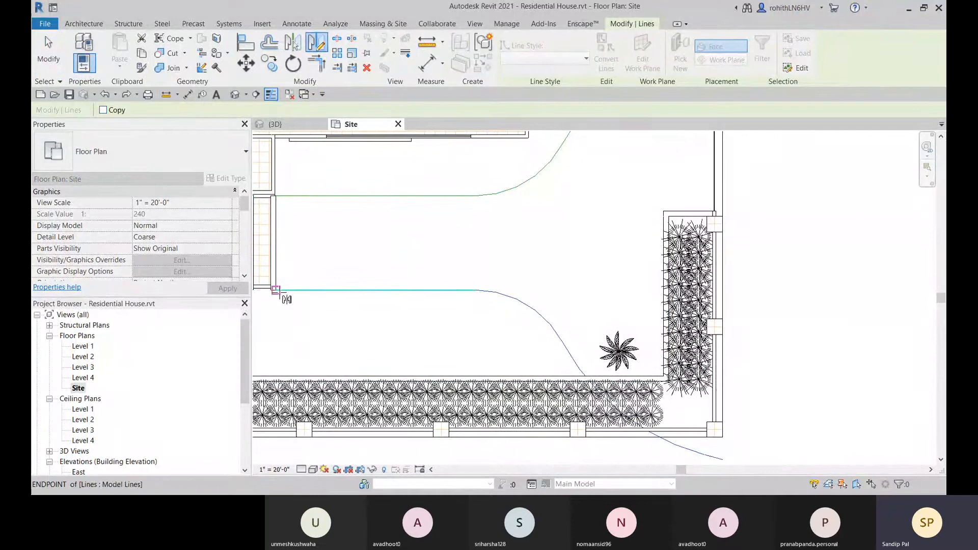
{"action": "left_click", "coordinate": [333, 290]}
{"action": "left_click", "coordinate": [477, 291]}
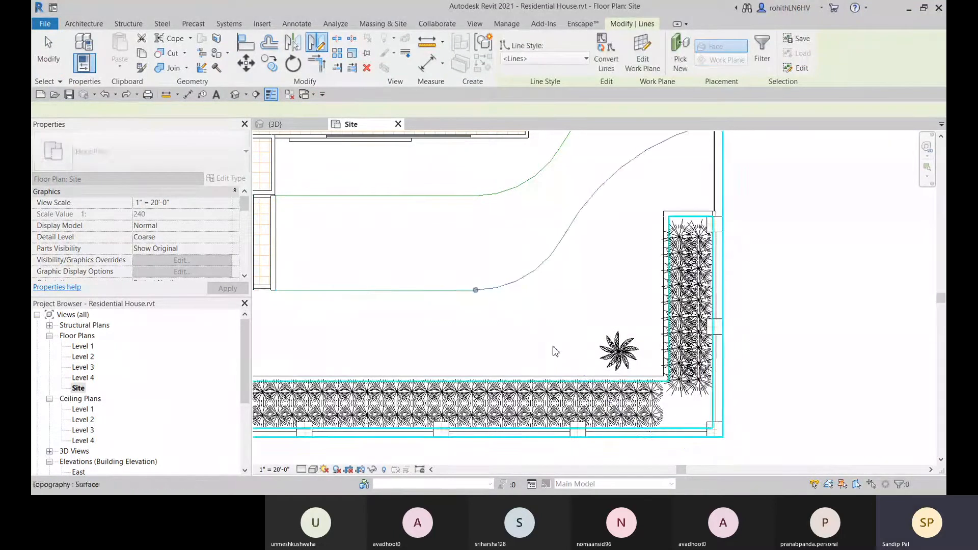
{"action": "middle_click_drag", "start_coordinate": [548, 324], "coordinate": [539, 433]}
{"action": "middle_click_drag", "start_coordinate": [545, 373], "coordinate": [629, 410]}
{"action": "scroll", "coordinate": [551, 384], "scroll_direction": "down", "scroll_amount": 1}
{"action": "key", "text": "Escape"}
Delete the lower path's large arc and the short end segment beside the gate.
{"action": "scroll", "coordinate": [596, 393], "scroll_direction": "down", "scroll_amount": 3}
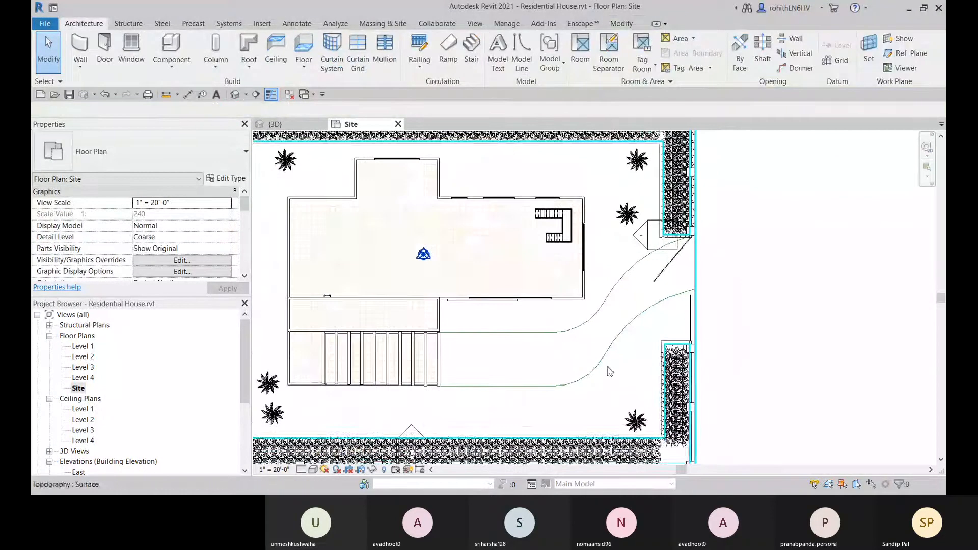
{"action": "left_click", "coordinate": [607, 355]}
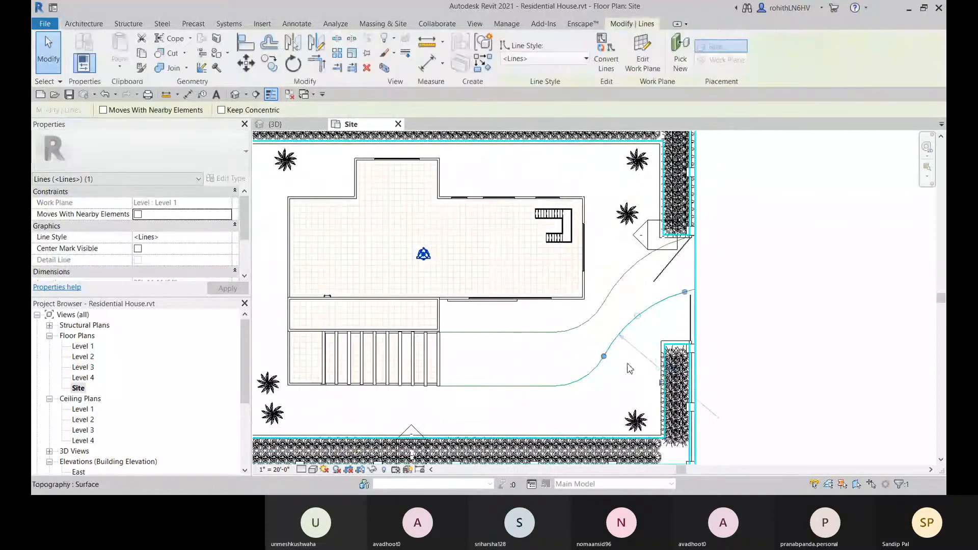
{"action": "key", "text": "Escape"}
{"action": "scroll", "coordinate": [687, 296], "scroll_direction": "up", "scroll_amount": 3}
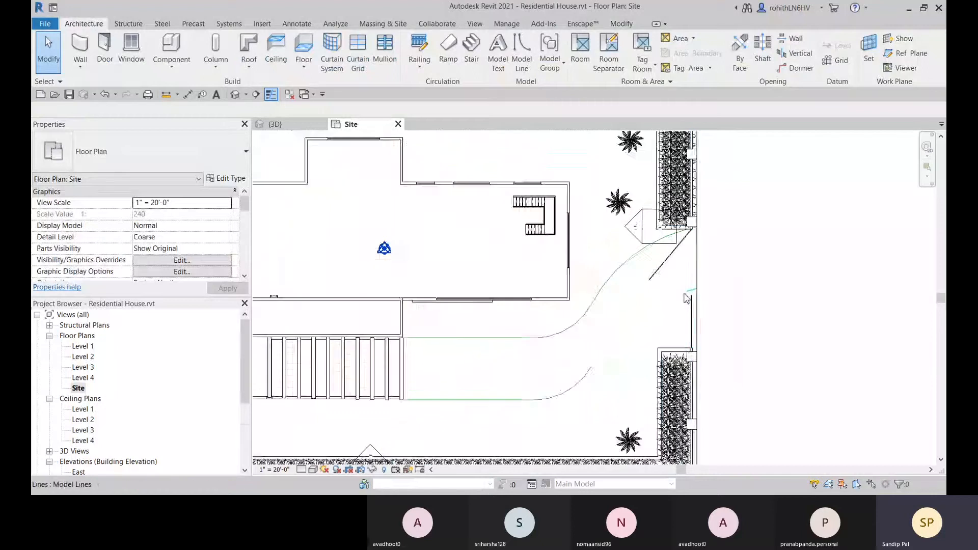
{"action": "middle_click_drag", "start_coordinate": [672, 350], "coordinate": [685, 331]}
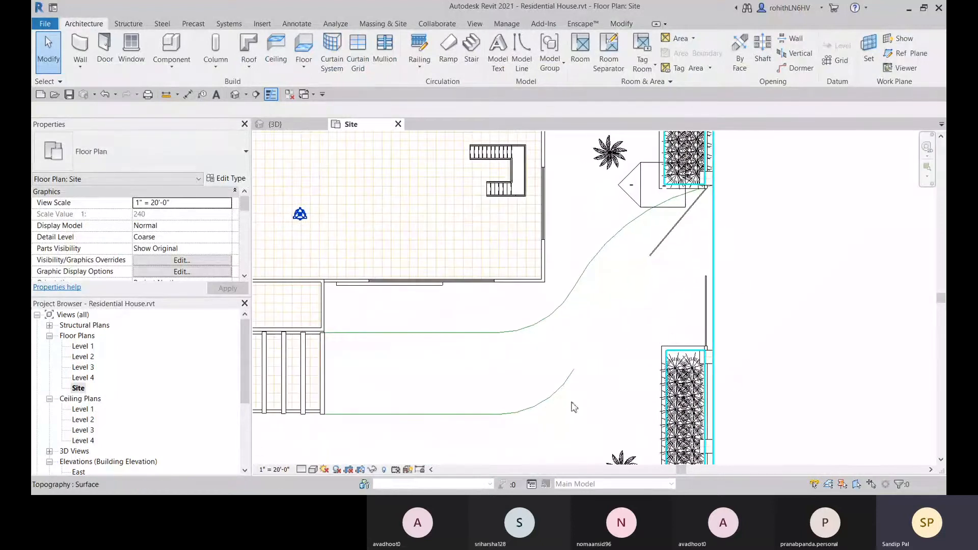
{"action": "scroll", "coordinate": [611, 346], "scroll_direction": "up", "scroll_amount": 1}
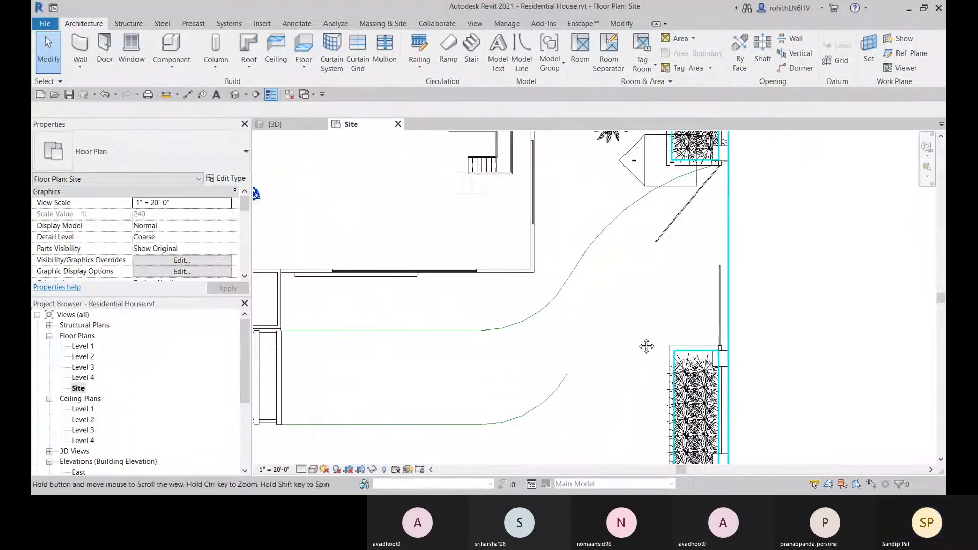
{"action": "left_click", "coordinate": [523, 55]}
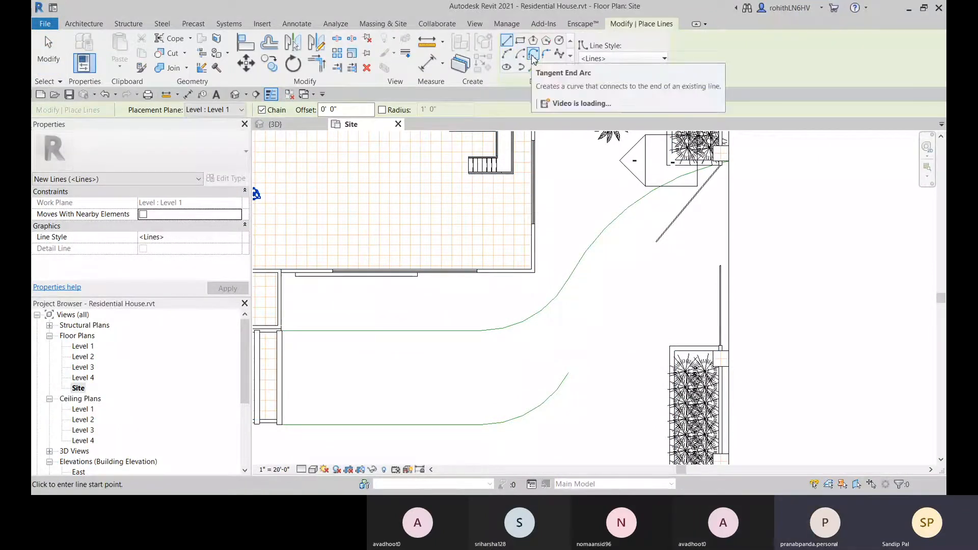
{"action": "left_click", "coordinate": [532, 53]}
{"action": "left_click", "coordinate": [567, 373]}
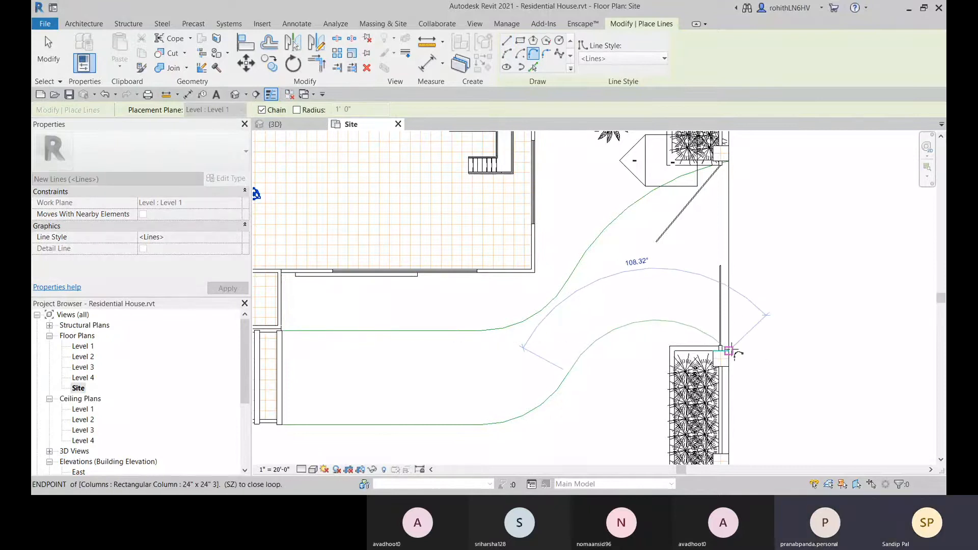
{"action": "key", "text": "Escape"}
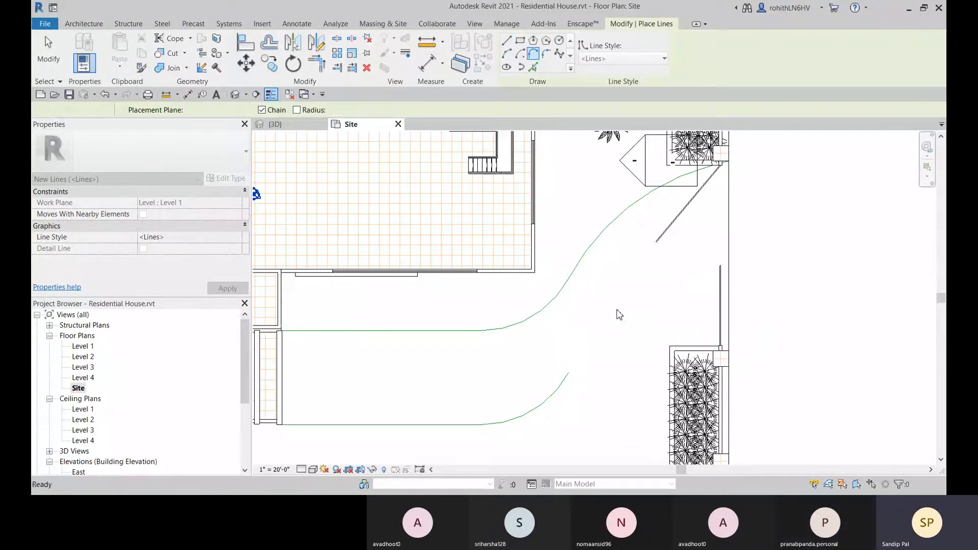
{"action": "middle_click_drag", "start_coordinate": [570, 319], "coordinate": [564, 335]}
{"action": "key", "text": "Escape"}
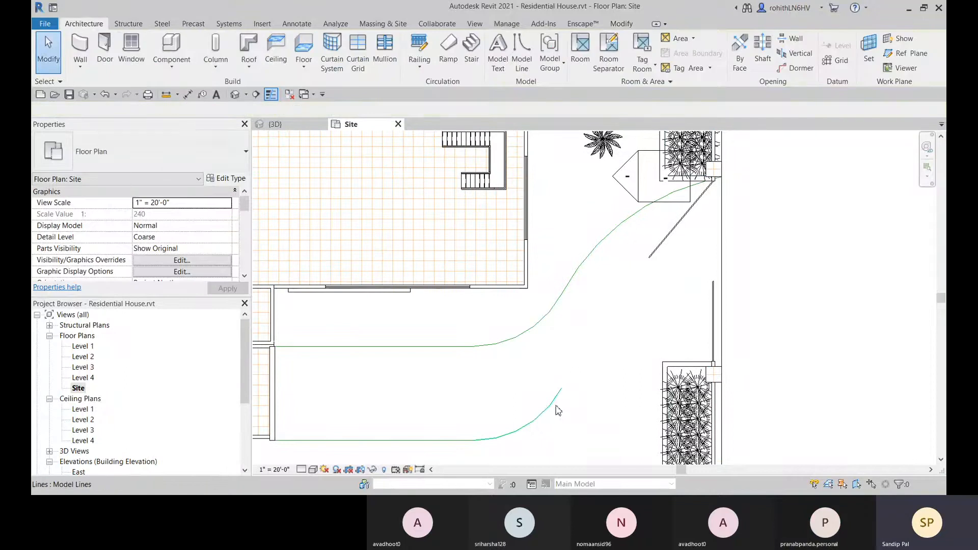
Delete the remaining small arc at the end of the lower horizontal line.
{"action": "left_click", "coordinate": [555, 406]}
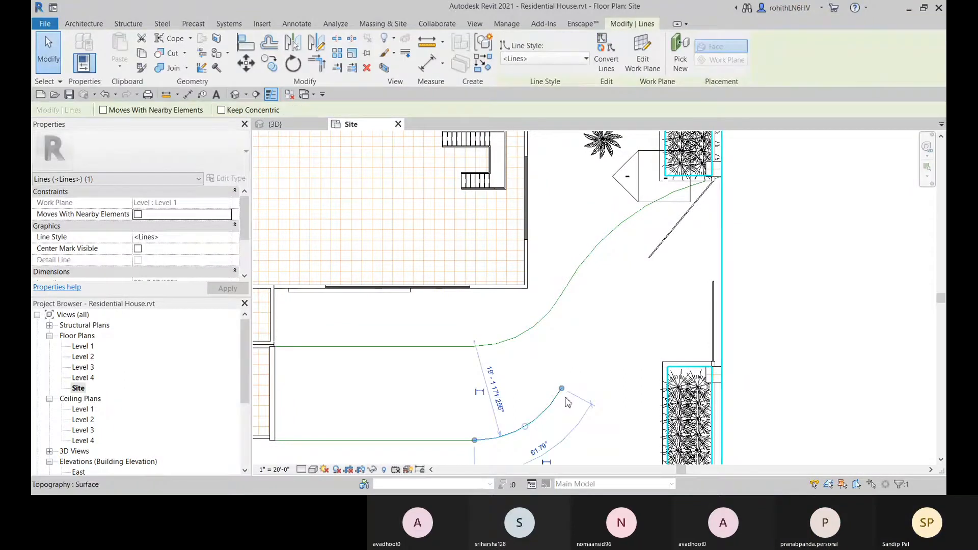
{"action": "left_click_drag", "start_coordinate": [561, 389], "coordinate": [575, 407]}
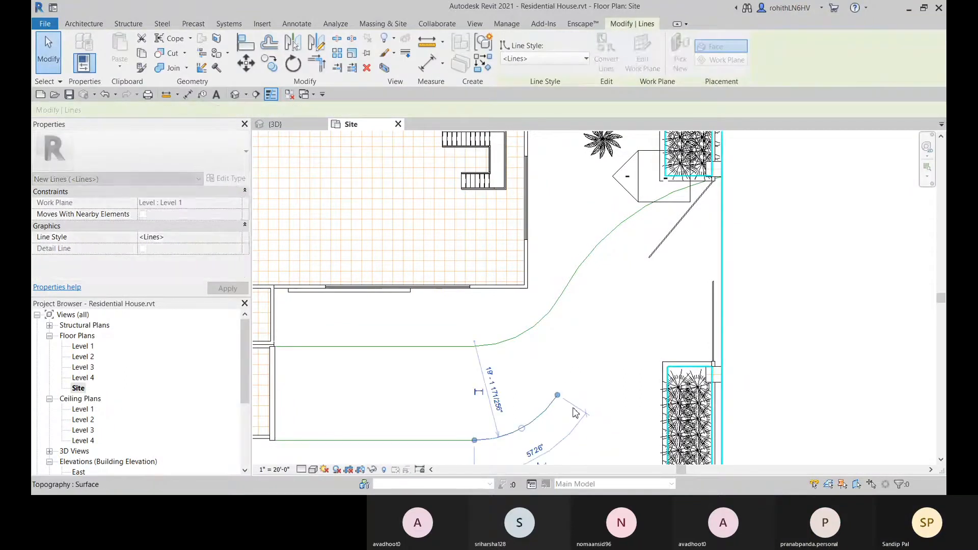
{"action": "key", "text": "Delete"}
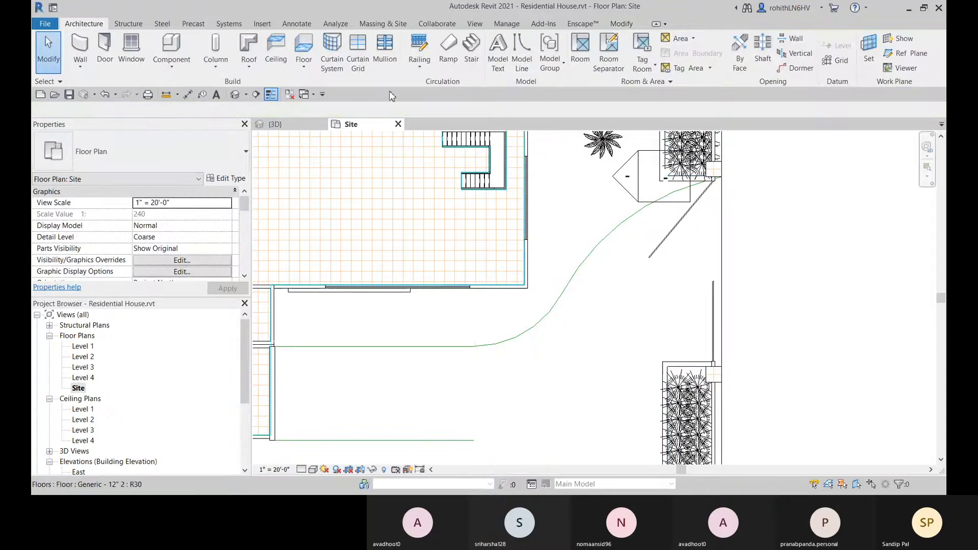
Offset a copy of the upper path's first arc graphically by 18' 2", from its start point to the end of the lower horizontal line.
{"action": "middle_click_drag", "start_coordinate": [436, 317], "coordinate": [451, 306]}
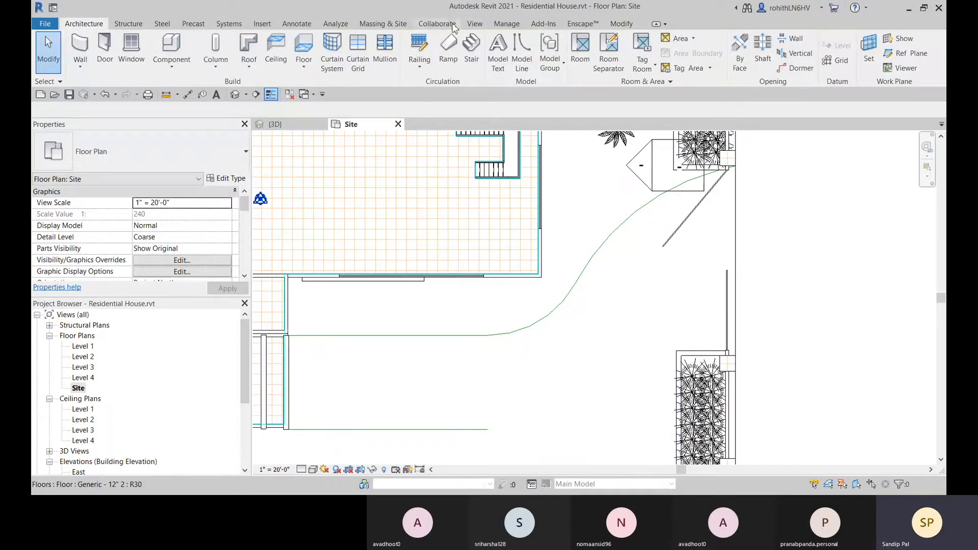
{"action": "left_click", "coordinate": [621, 24]}
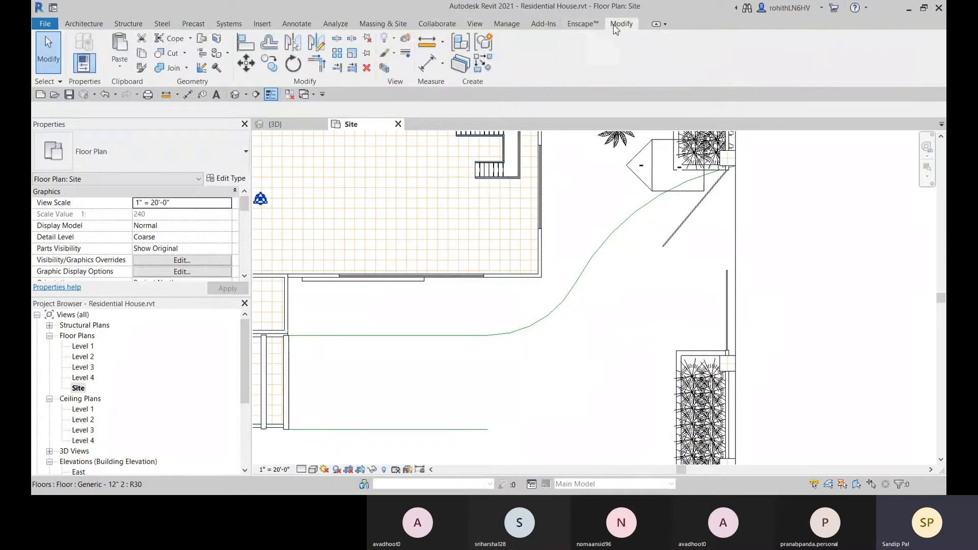
{"action": "left_click", "coordinate": [565, 299]}
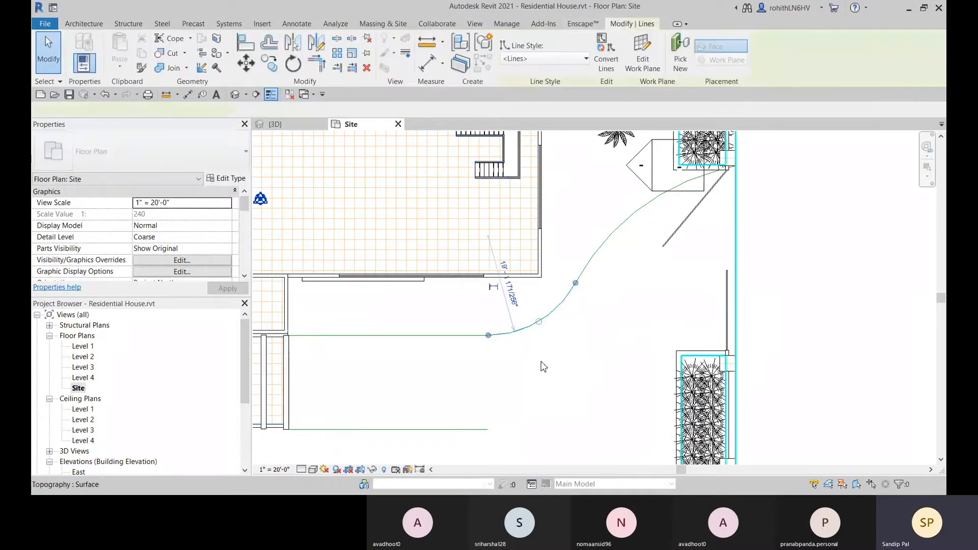
{"action": "left_click", "coordinate": [268, 42]}
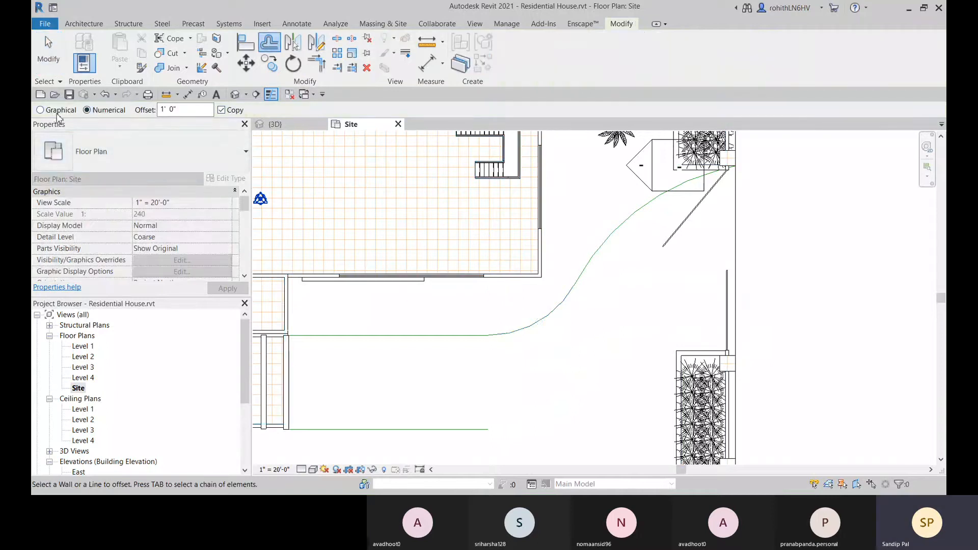
{"action": "left_click", "coordinate": [40, 110]}
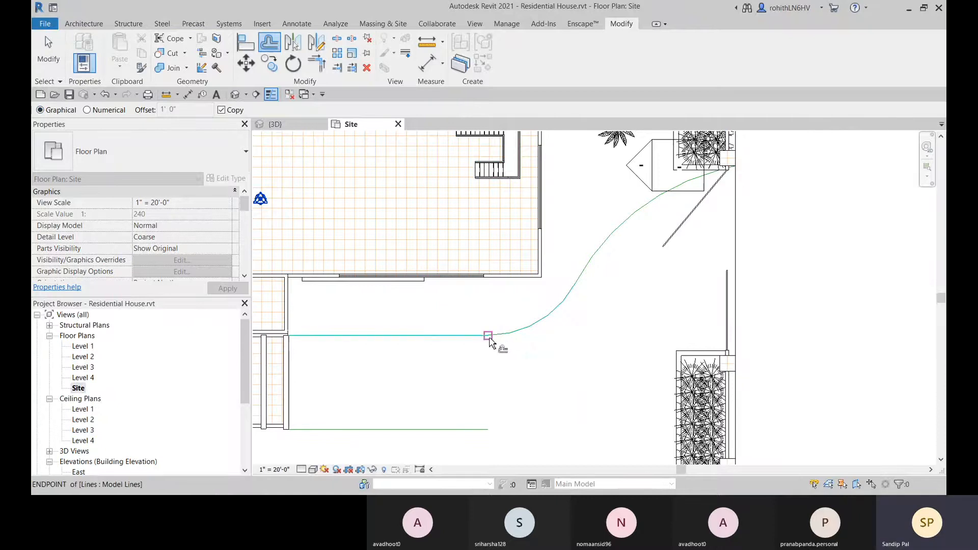
{"action": "left_click", "coordinate": [488, 430]}
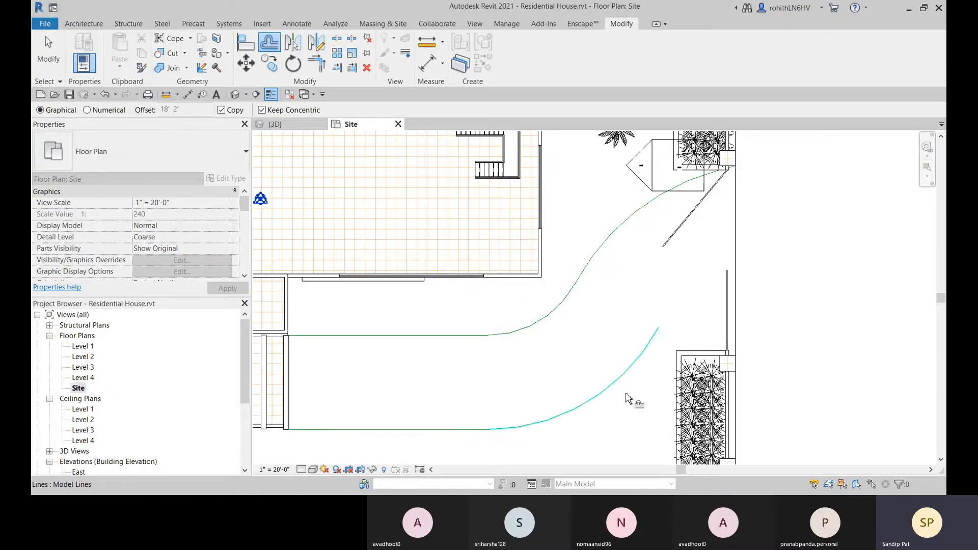
{"action": "middle_click_drag", "start_coordinate": [636, 387], "coordinate": [611, 400]}
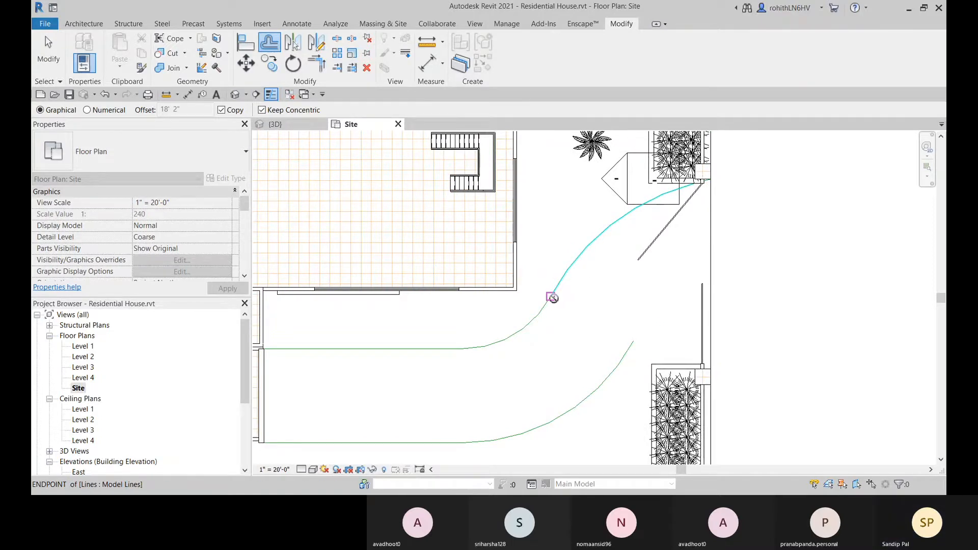
Offset a copy of the upper path's gate-side arc by 18' 2" to continue the lower path from its open end to the gate.
{"action": "left_click", "coordinate": [634, 341]}
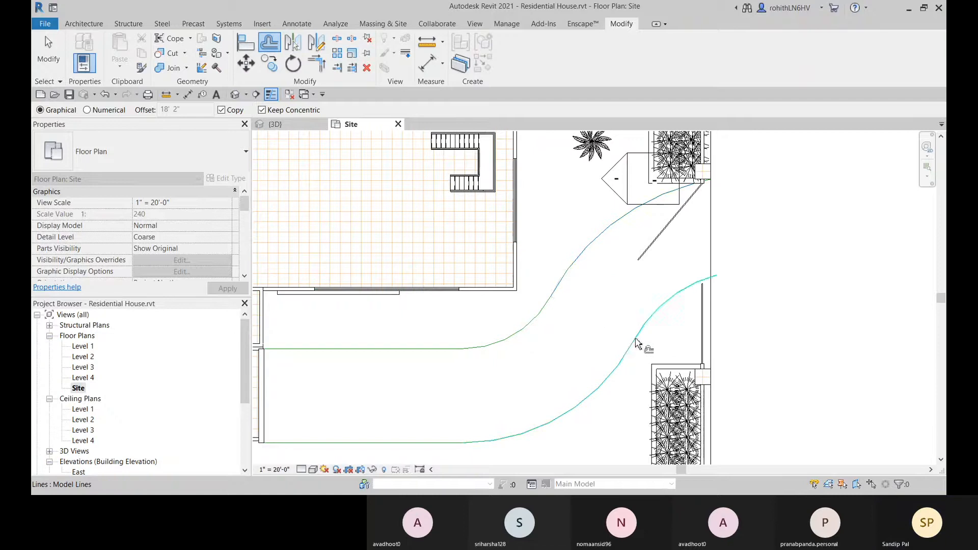
{"action": "middle_click_drag", "start_coordinate": [730, 340], "coordinate": [708, 359]}
{"action": "middle_click_drag", "start_coordinate": [700, 282], "coordinate": [756, 271]}
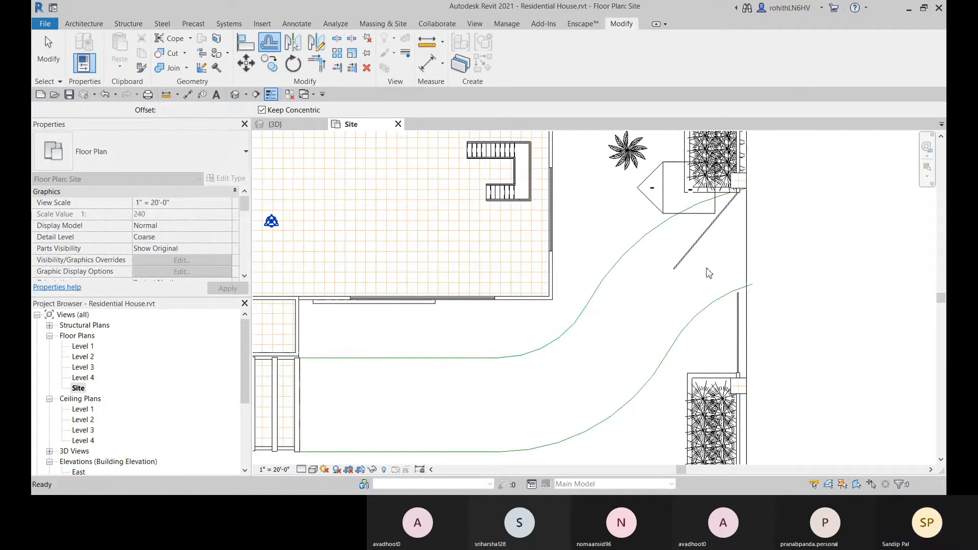
{"action": "key", "text": "Escape"}
{"action": "scroll", "coordinate": [750, 289], "scroll_direction": "down", "scroll_amount": 3}
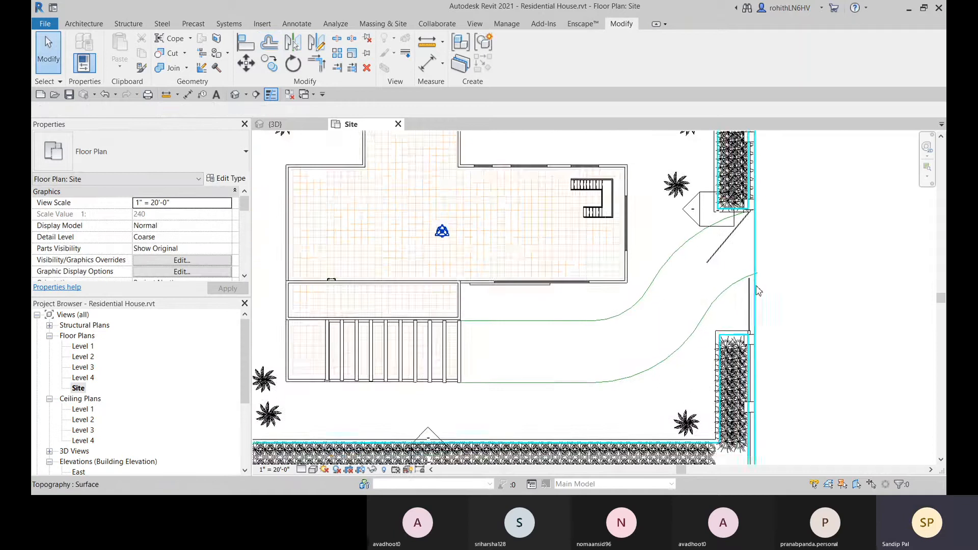
{"action": "scroll", "coordinate": [463, 346], "scroll_direction": "up", "scroll_amount": 2}
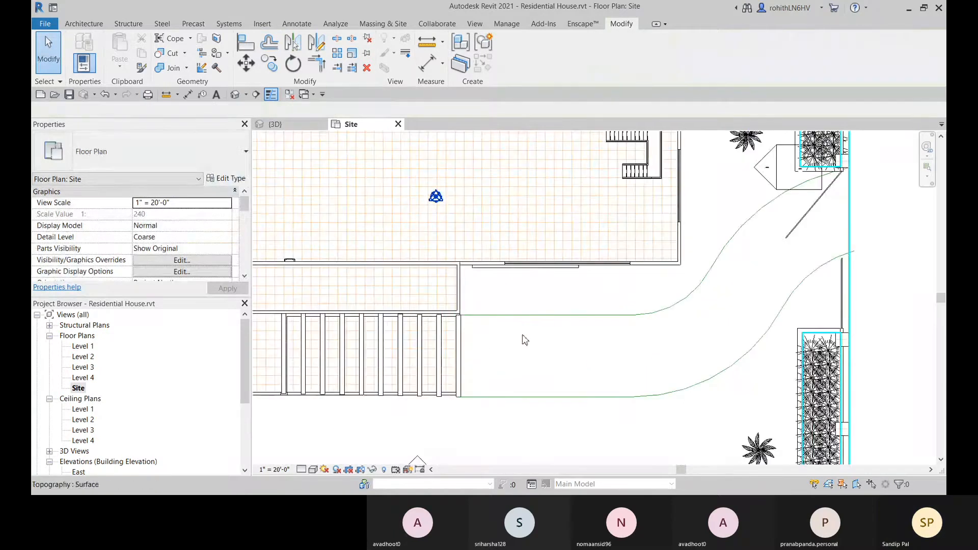
{"action": "scroll", "coordinate": [523, 337], "scroll_direction": "down", "scroll_amount": 1}
{"action": "middle_click_drag", "start_coordinate": [656, 344], "coordinate": [589, 364]}
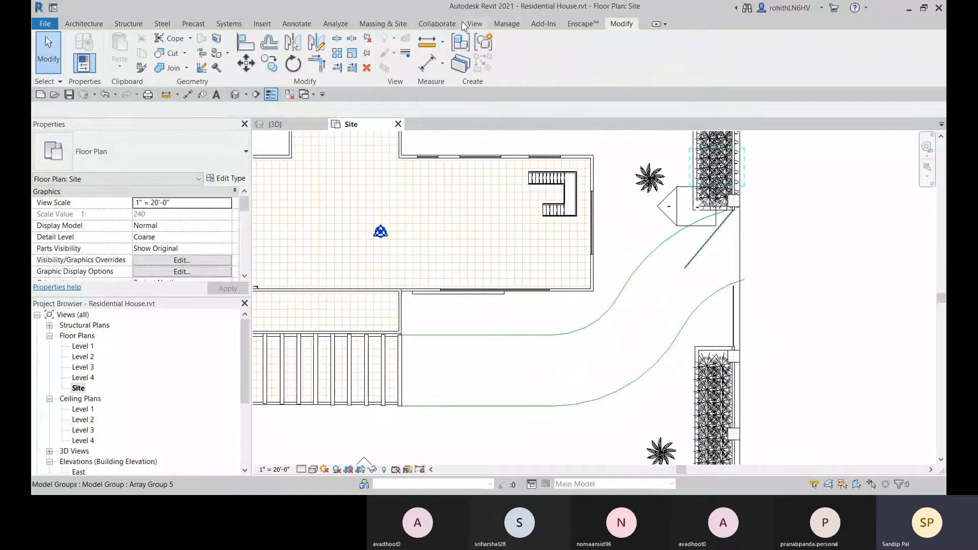
Start a Split Surface sketch on the site topography and pick the upper driveway line's arcs and straight segment as its boundary.
{"action": "left_click", "coordinate": [384, 26]}
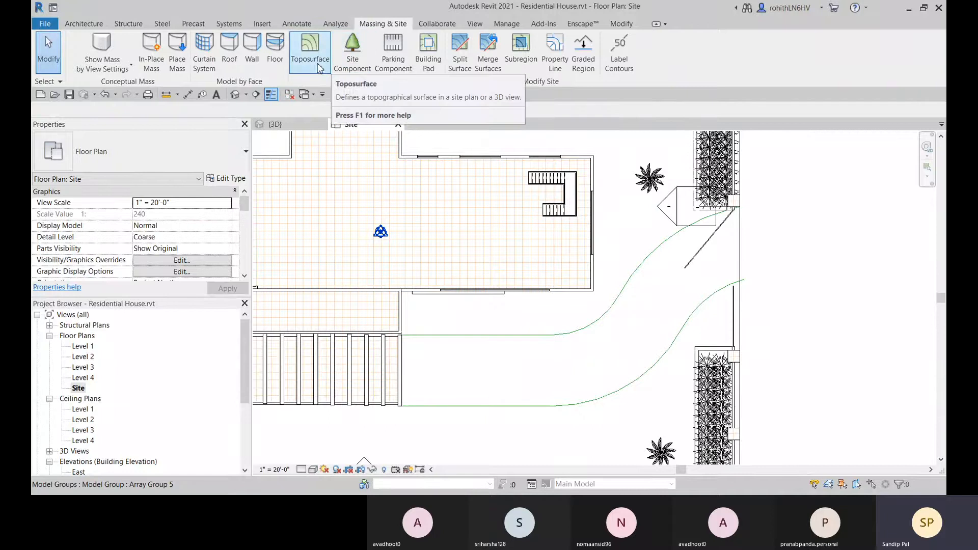
{"action": "left_click", "coordinate": [460, 53]}
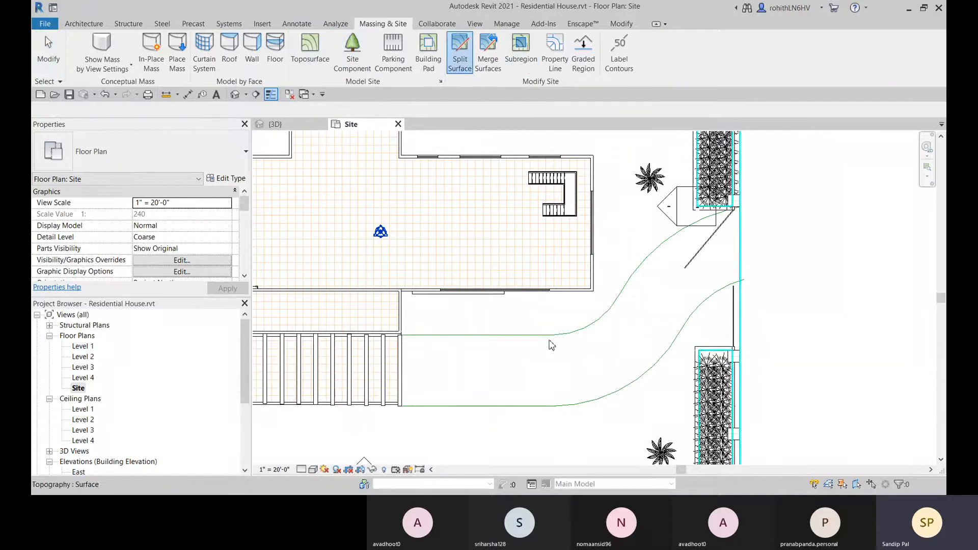
{"action": "scroll", "coordinate": [740, 311], "scroll_direction": "down", "scroll_amount": 1}
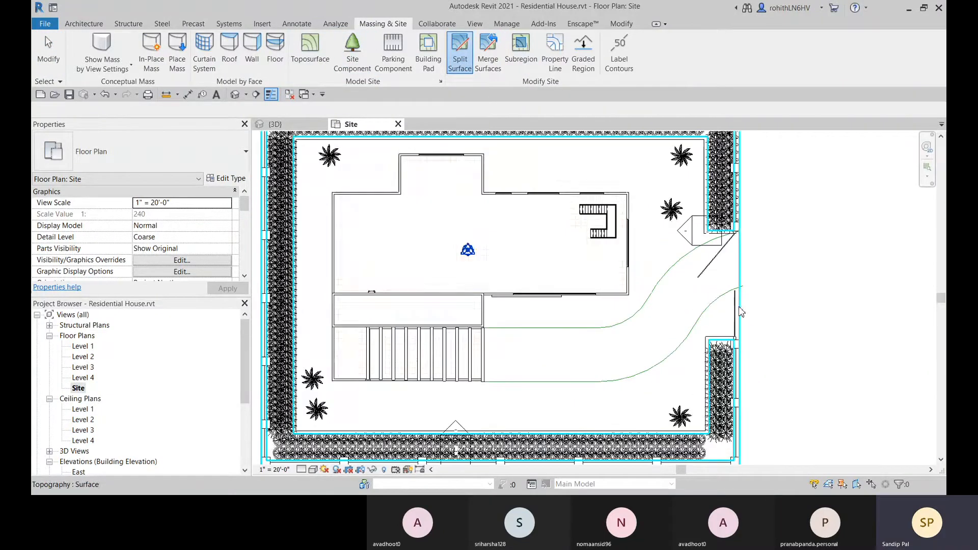
{"action": "left_click", "coordinate": [672, 384]}
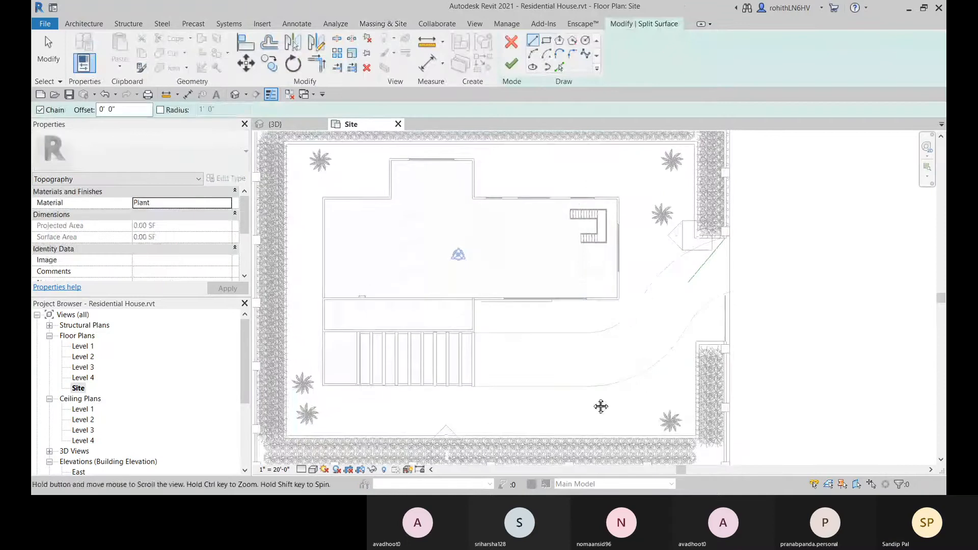
{"action": "left_click", "coordinate": [559, 67]}
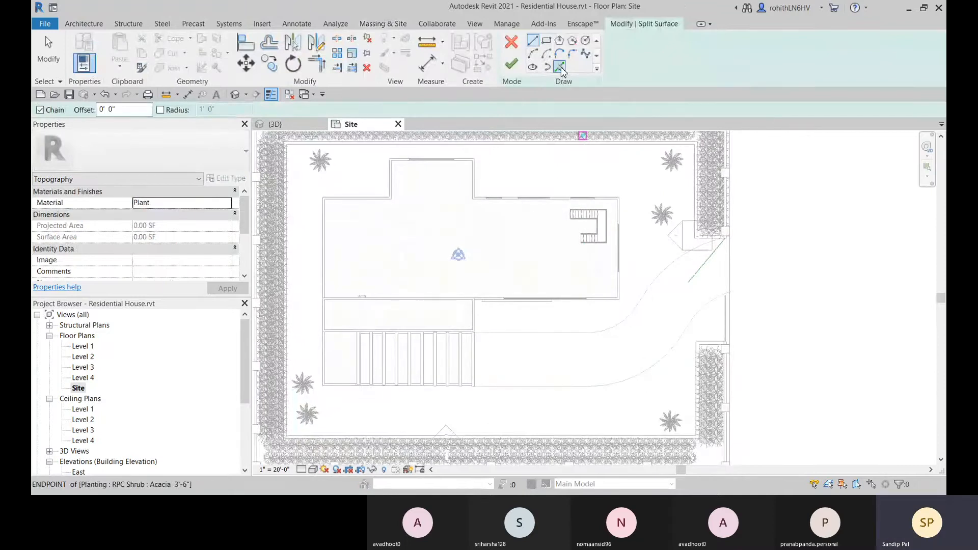
{"action": "scroll", "coordinate": [684, 263], "scroll_direction": "up", "scroll_amount": 5}
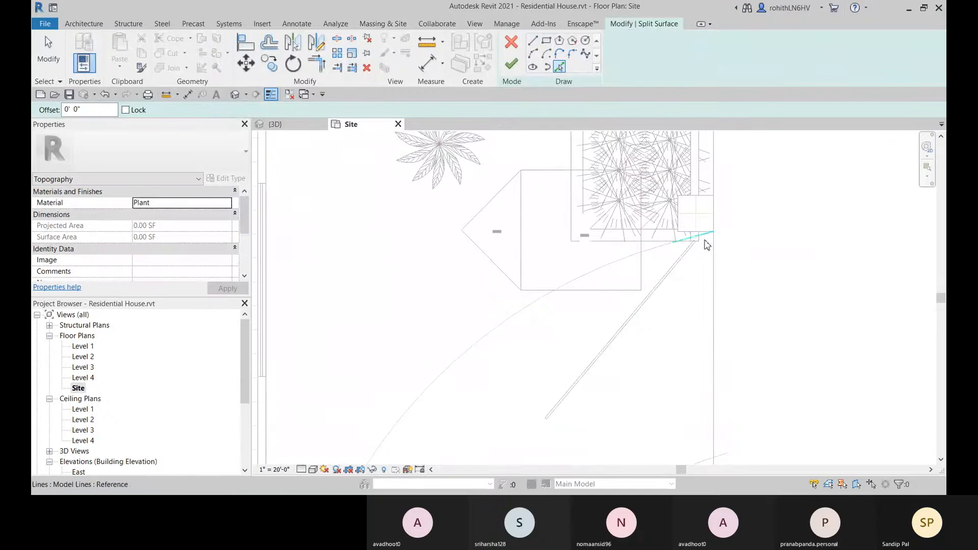
{"action": "left_click", "coordinate": [707, 245]}
{"action": "left_click", "coordinate": [645, 259]}
{"action": "scroll", "coordinate": [601, 290], "scroll_direction": "down", "scroll_amount": 4}
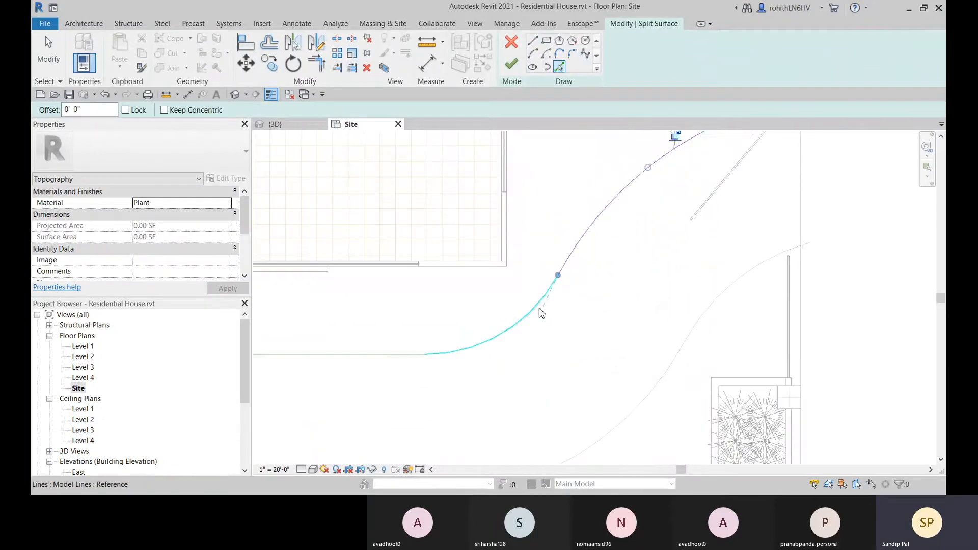
{"action": "left_click", "coordinate": [538, 311]}
{"action": "scroll", "coordinate": [512, 338], "scroll_direction": "down", "scroll_amount": 1}
{"action": "middle_click_drag", "start_coordinate": [581, 346], "coordinate": [728, 308]}
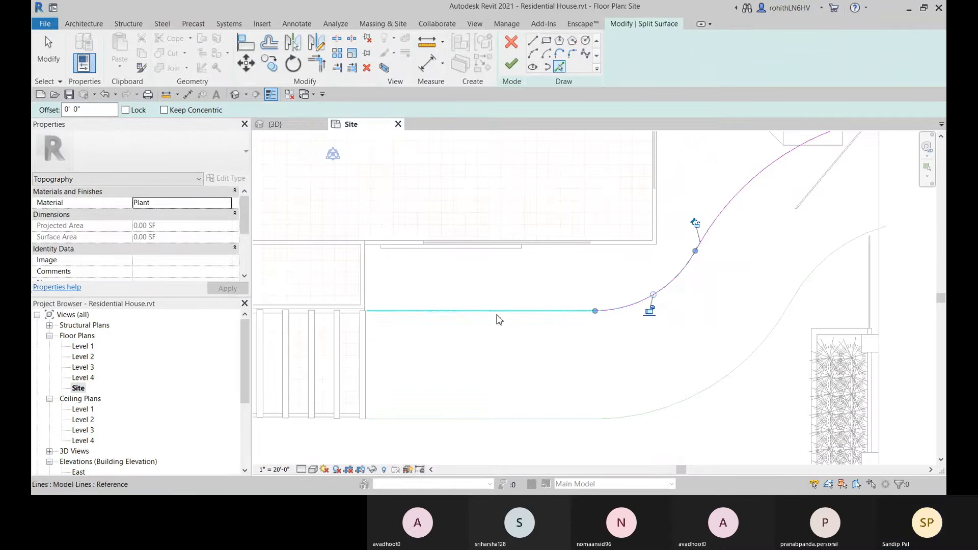
{"action": "left_click", "coordinate": [498, 320]}
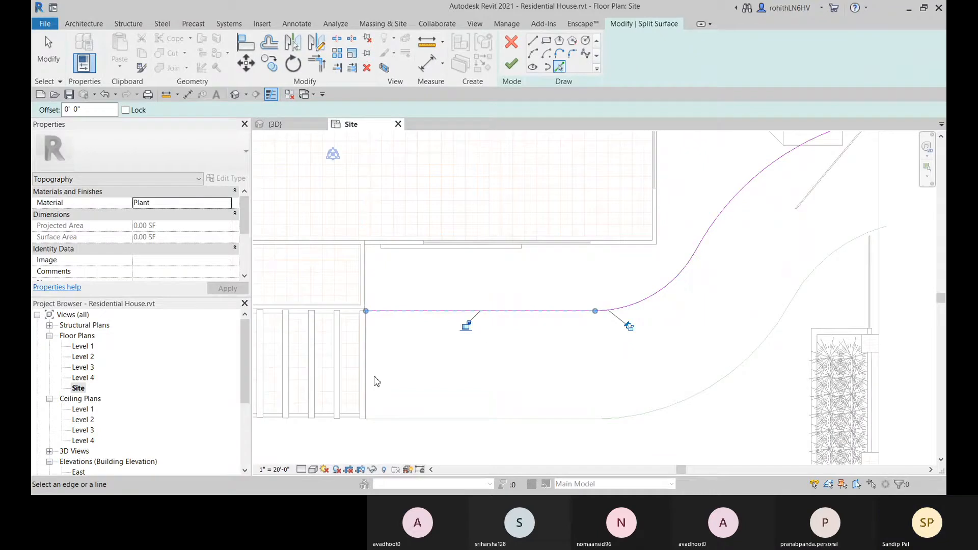
Add the slatted roof's edge and the lower driveway line's straight segment and arcs to the split boundary by picking them.
{"action": "left_click", "coordinate": [458, 419]}
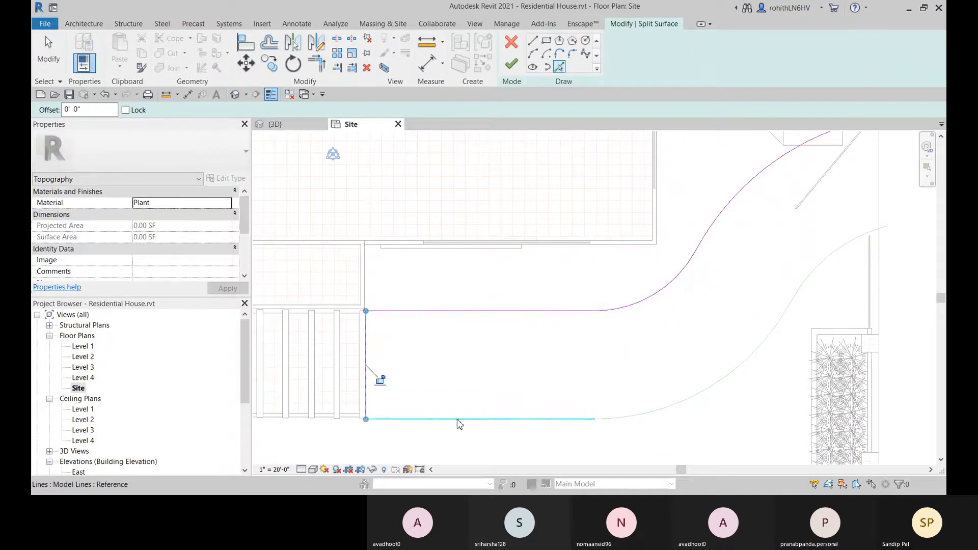
{"action": "left_click", "coordinate": [822, 270]}
{"action": "middle_click_drag", "start_coordinate": [818, 269], "coordinate": [637, 351]}
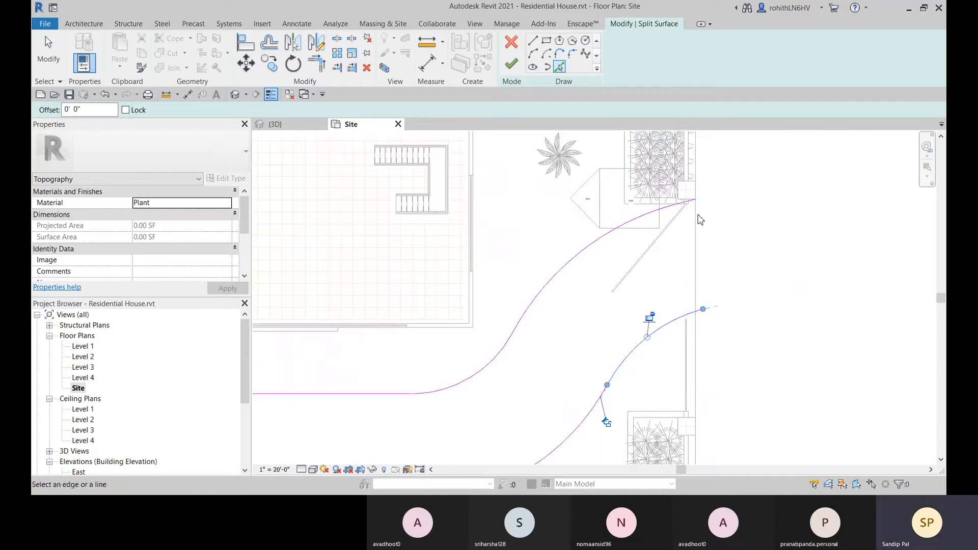
Draw a vertical boundary line about 18' 10" long across the gate opening, from the upper arc's end to the lower arc.
{"action": "left_click", "coordinate": [532, 41]}
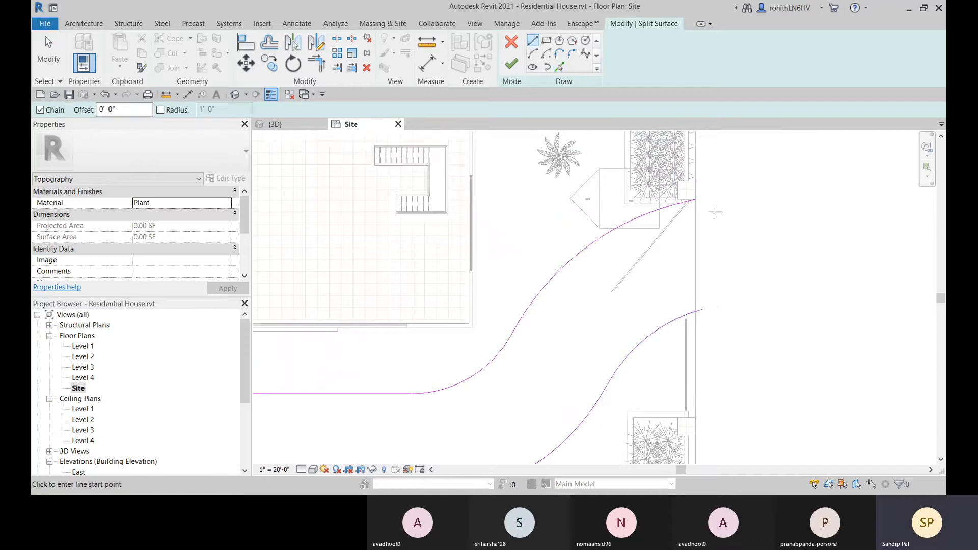
{"action": "scroll", "coordinate": [698, 200], "scroll_direction": "up", "scroll_amount": 3}
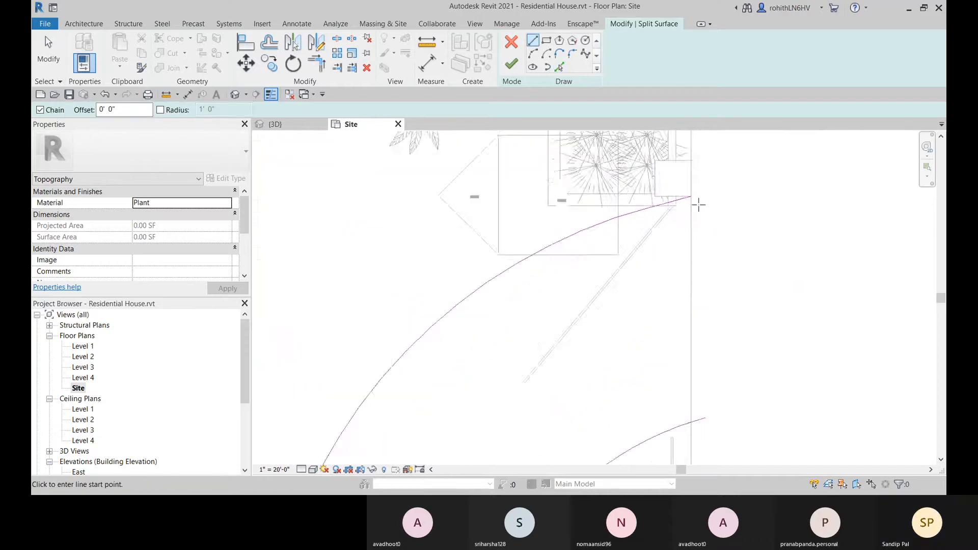
{"action": "left_click", "coordinate": [687, 192]}
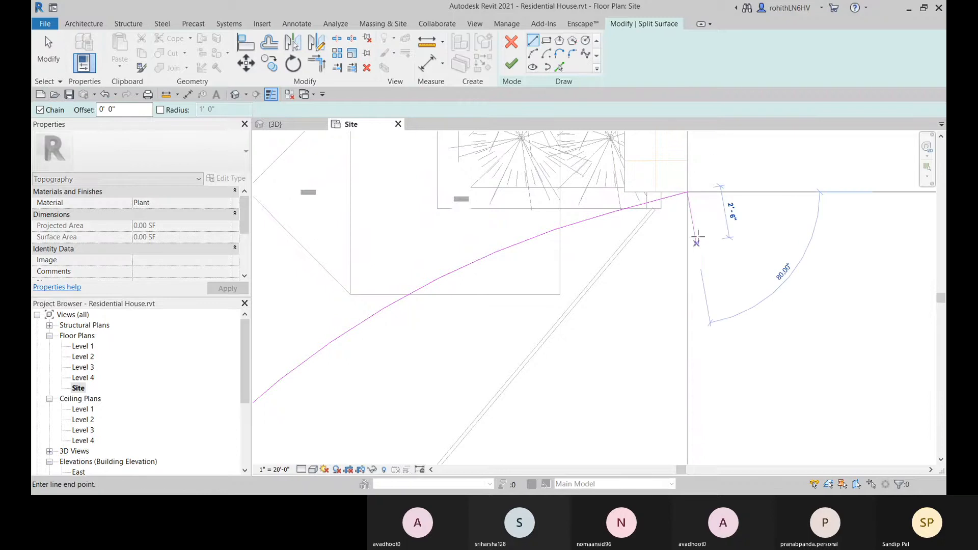
{"action": "scroll", "coordinate": [700, 211], "scroll_direction": "down", "scroll_amount": 3}
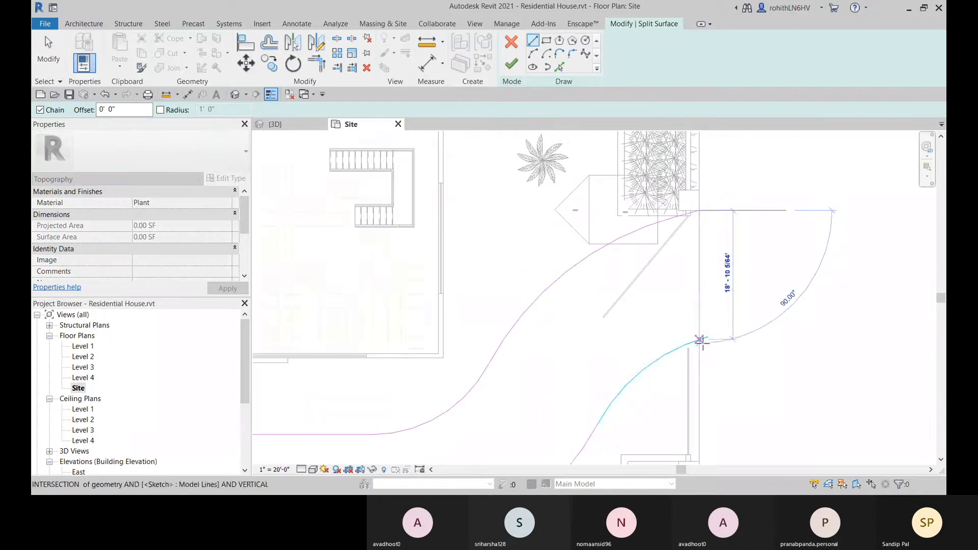
{"action": "left_click", "coordinate": [700, 340]}
{"action": "scroll", "coordinate": [708, 338], "scroll_direction": "up", "scroll_amount": 3}
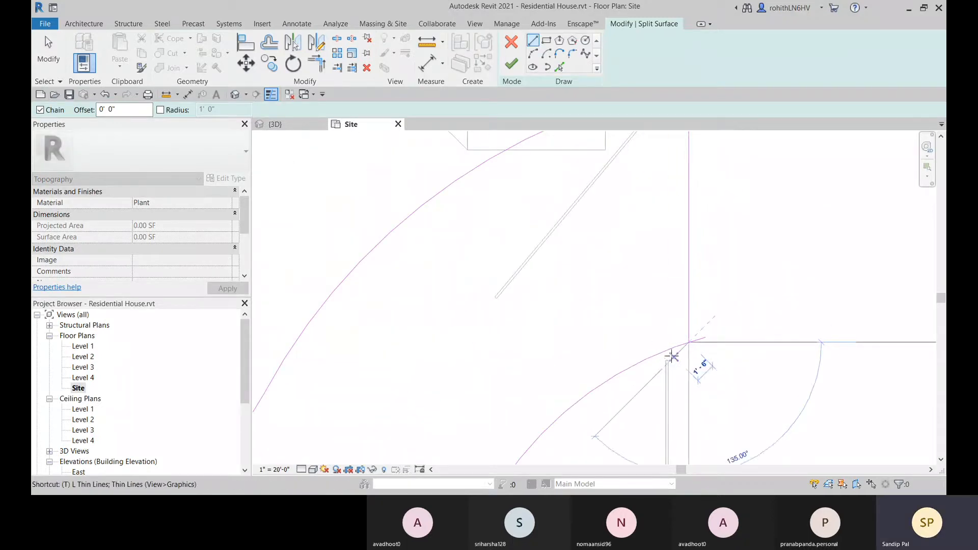
{"action": "key", "text": "Escape"}
{"action": "key", "text": "Escape"}
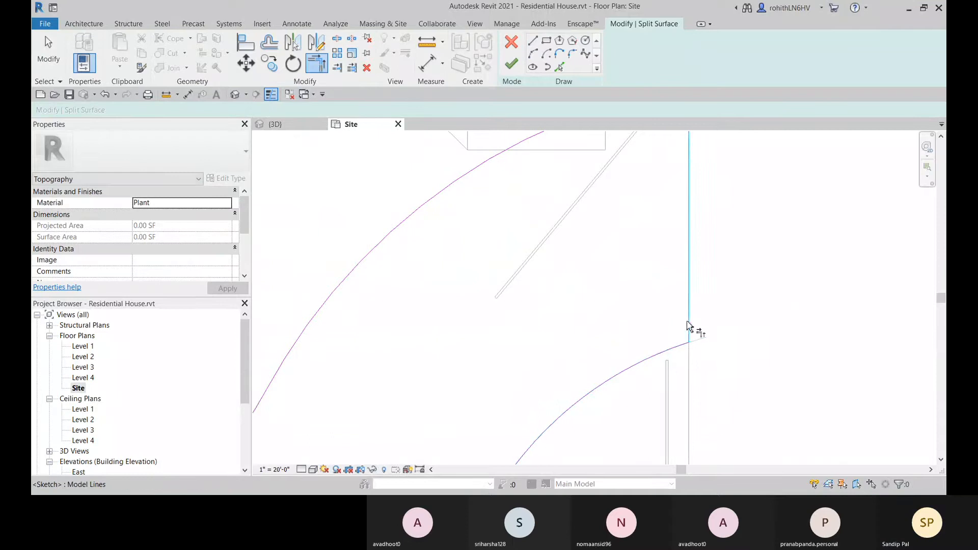
Trim the lower arc to the gate line at their corner and finish the surface split, declining to save the project.
{"action": "scroll", "coordinate": [687, 326], "scroll_direction": "down", "scroll_amount": 6}
{"action": "key", "text": "t"}
{"action": "key", "text": "r"}
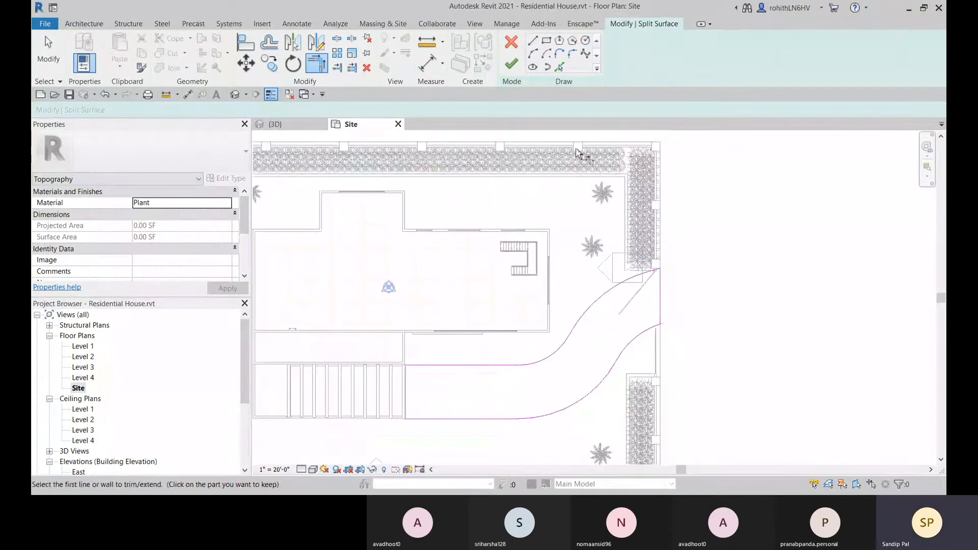
{"action": "left_click", "coordinate": [517, 71]}
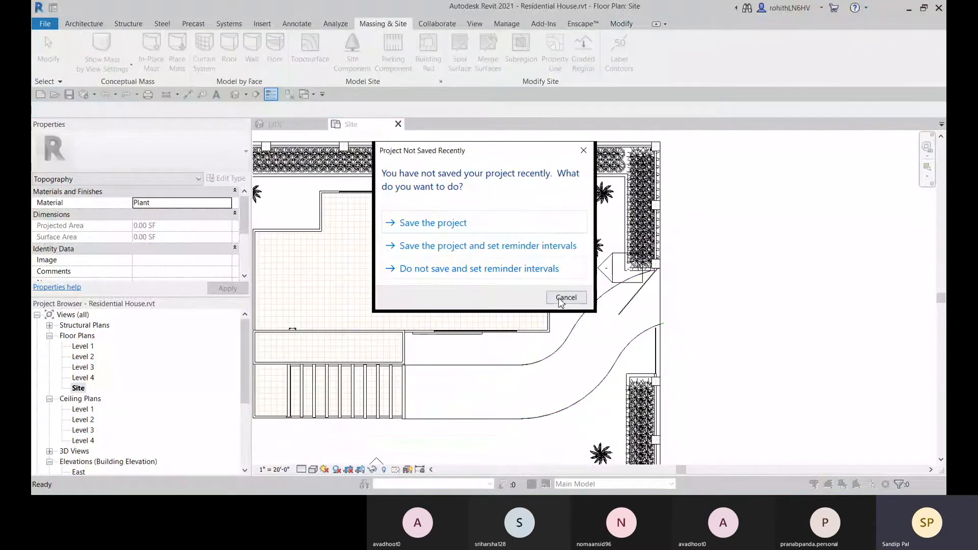
{"action": "left_click", "coordinate": [565, 298]}
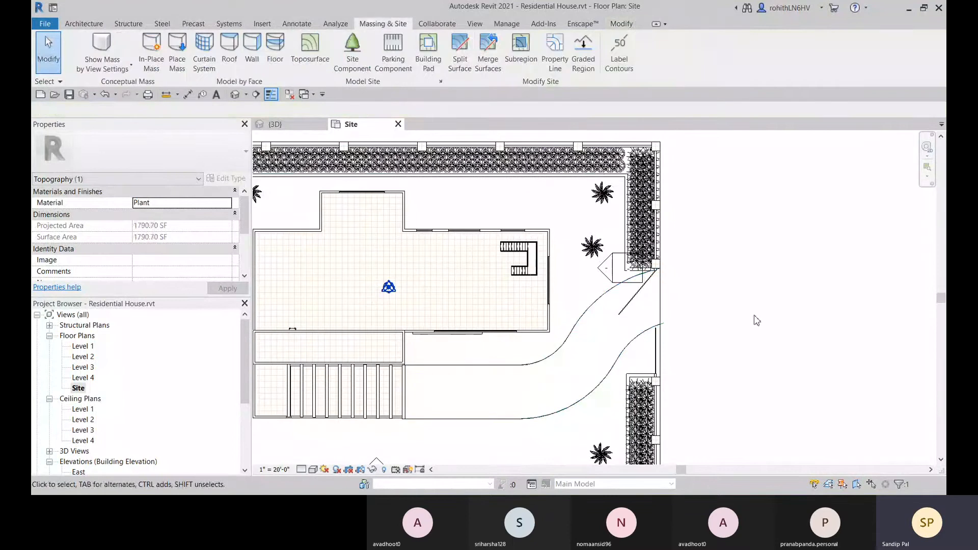
Open the 3D view and select the split driveway surface between the gate and the house.
{"action": "left_click", "coordinate": [284, 125]}
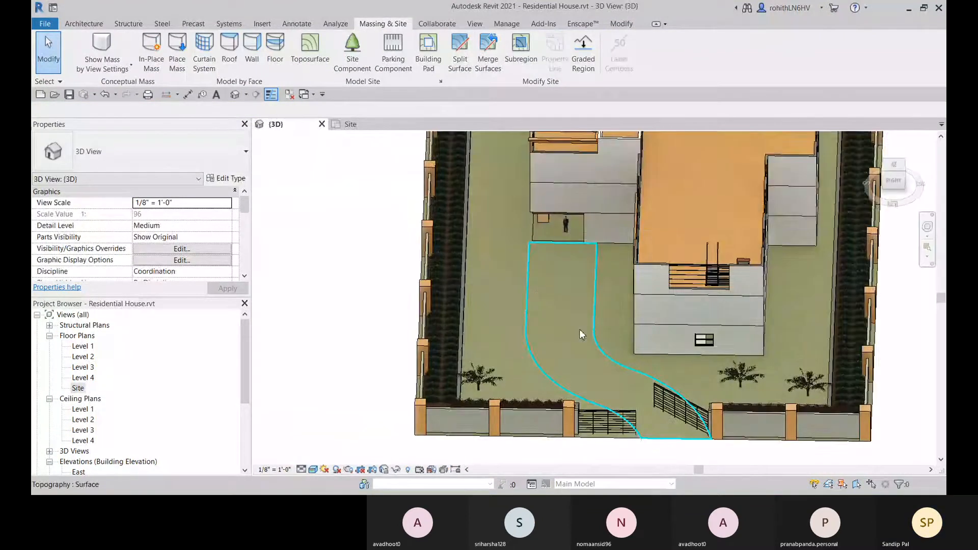
{"action": "middle_click_drag", "start_coordinate": [568, 360], "coordinate": [491, 259]}
{"action": "left_click", "coordinate": [491, 258]}
{"action": "middle_click_drag", "start_coordinate": [539, 313], "coordinate": [502, 360]}
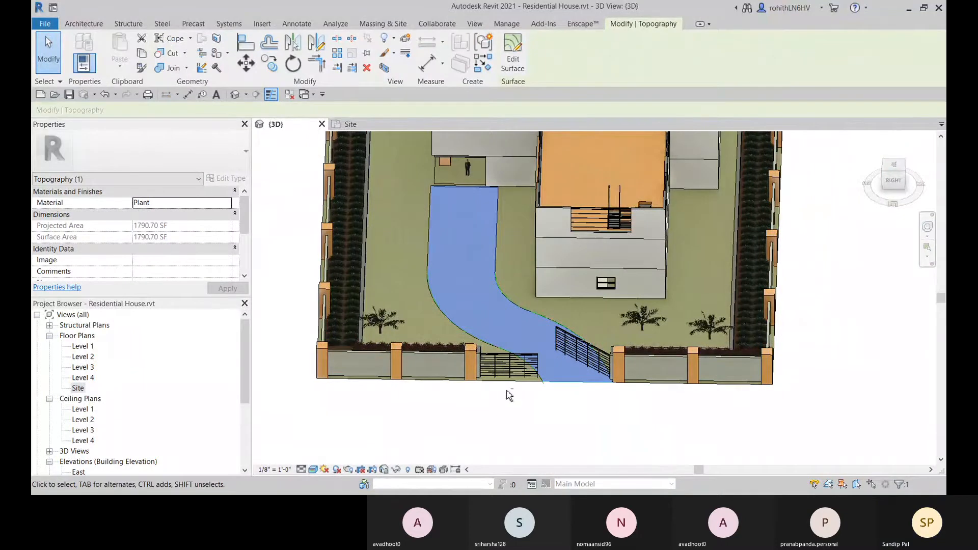
Examine the driveway surface from several angles in 3D, checking its outline against the gate and garden, and clear the selection.
{"action": "middle_click_drag", "start_coordinate": [509, 395], "coordinate": [631, 388], "text": "shift"}
{"action": "scroll", "coordinate": [430, 314], "scroll_direction": "up", "scroll_amount": 5}
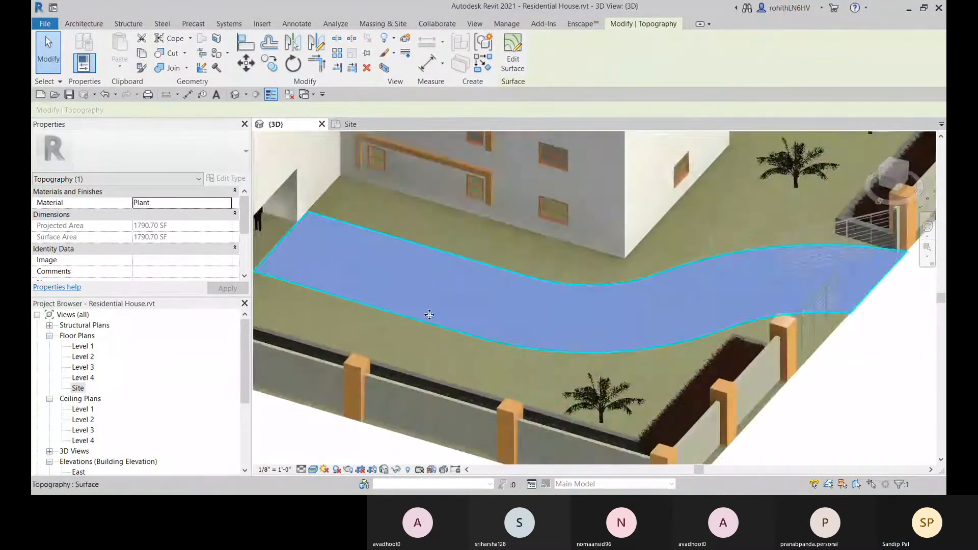
{"action": "scroll", "coordinate": [430, 314], "scroll_direction": "down", "scroll_amount": 5}
{"action": "middle_click_drag", "start_coordinate": [531, 312], "coordinate": [554, 307], "text": "shift"}
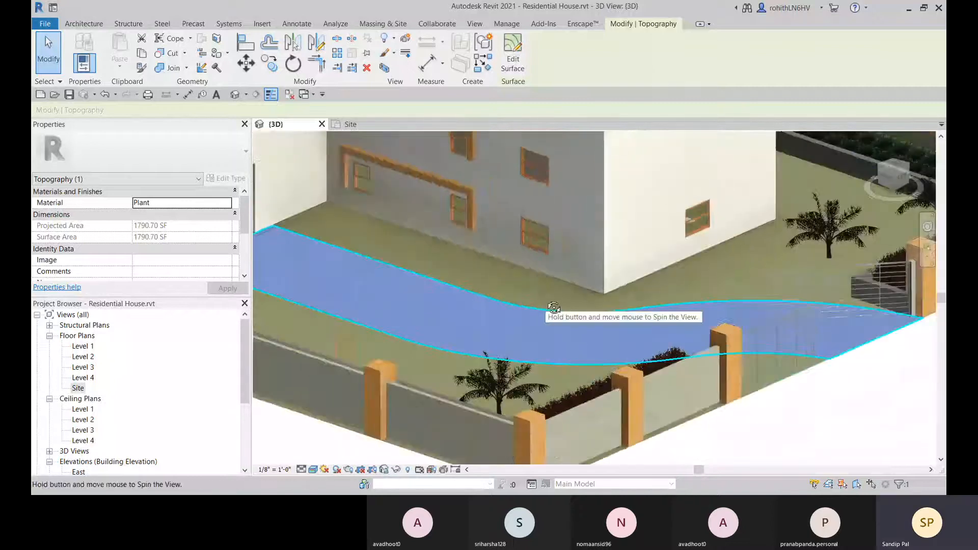
{"action": "middle_click_drag", "start_coordinate": [524, 345], "coordinate": [482, 343]}
{"action": "scroll", "coordinate": [493, 335], "scroll_direction": "down", "scroll_amount": 2}
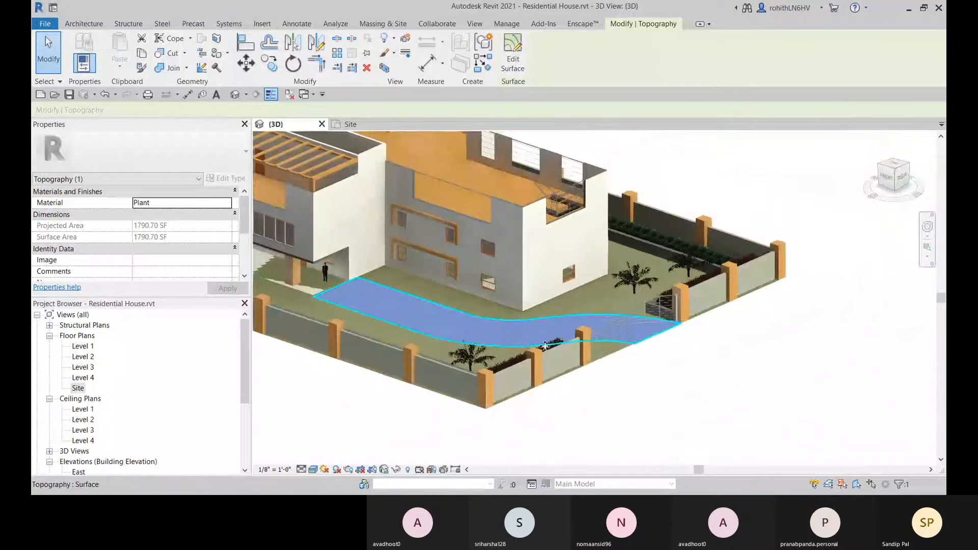
{"action": "middle_click_drag", "start_coordinate": [545, 346], "coordinate": [459, 297], "text": "shift"}
{"action": "scroll", "coordinate": [461, 299], "scroll_direction": "up", "scroll_amount": 2}
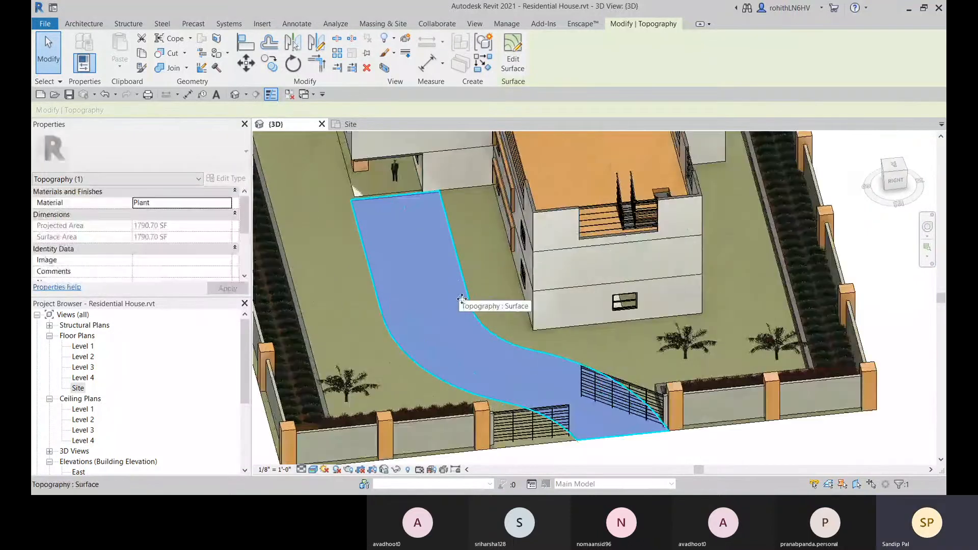
{"action": "scroll", "coordinate": [461, 300], "scroll_direction": "down", "scroll_amount": 1}
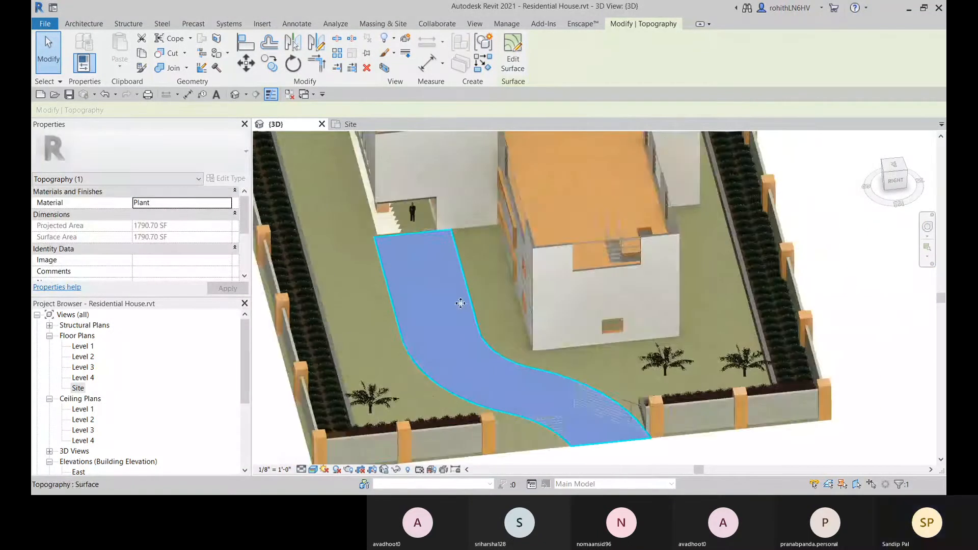
{"action": "key", "text": "Escape"}
{"action": "left_click", "coordinate": [479, 359]}
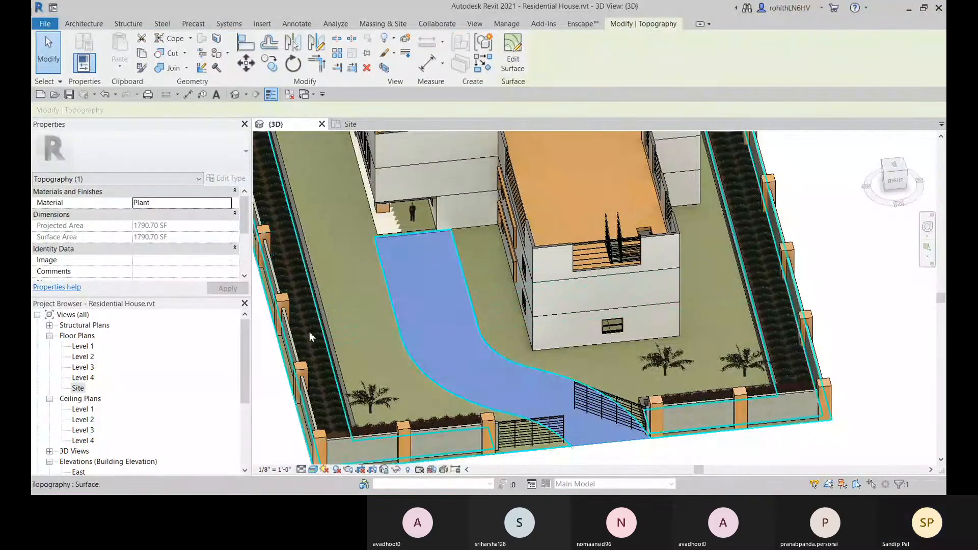
{"action": "scroll", "coordinate": [310, 332], "scroll_direction": "down", "scroll_amount": 3}
{"action": "key", "text": "Escape"}
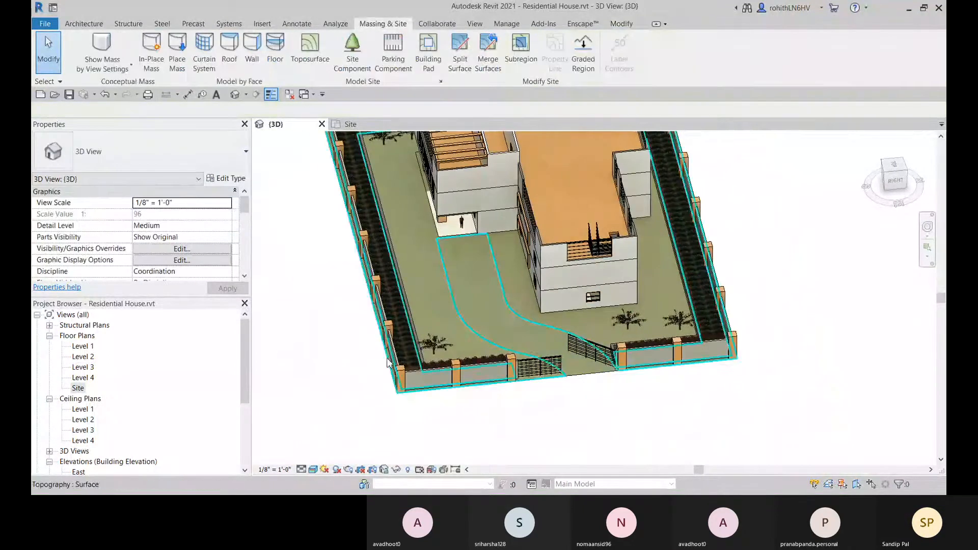
{"action": "scroll", "coordinate": [481, 282], "scroll_direction": "up", "scroll_amount": 4}
{"action": "scroll", "coordinate": [482, 282], "scroll_direction": "up", "scroll_amount": 2}
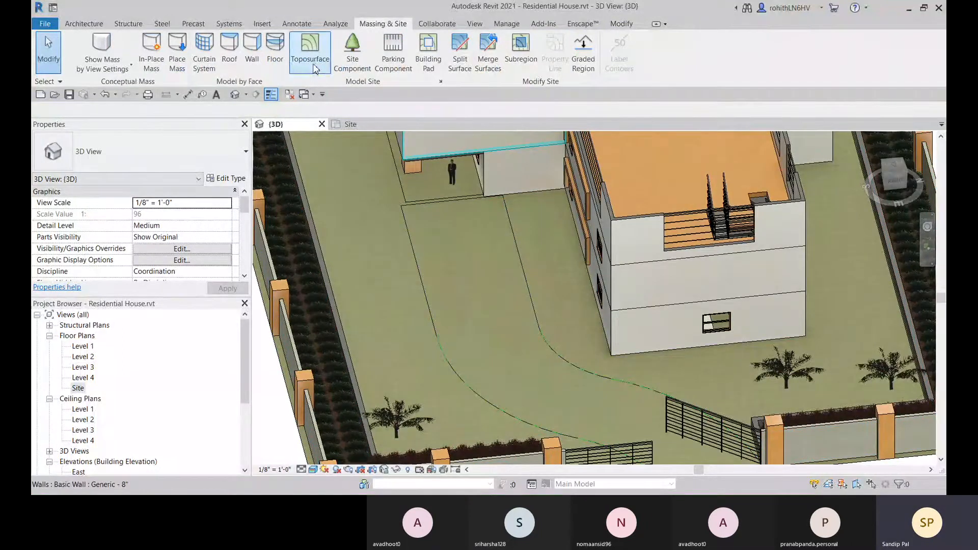
Start a building pad sketch and bring up the Site plan at the driveway between the slatted roof and the gate.
{"action": "left_click", "coordinate": [428, 64]}
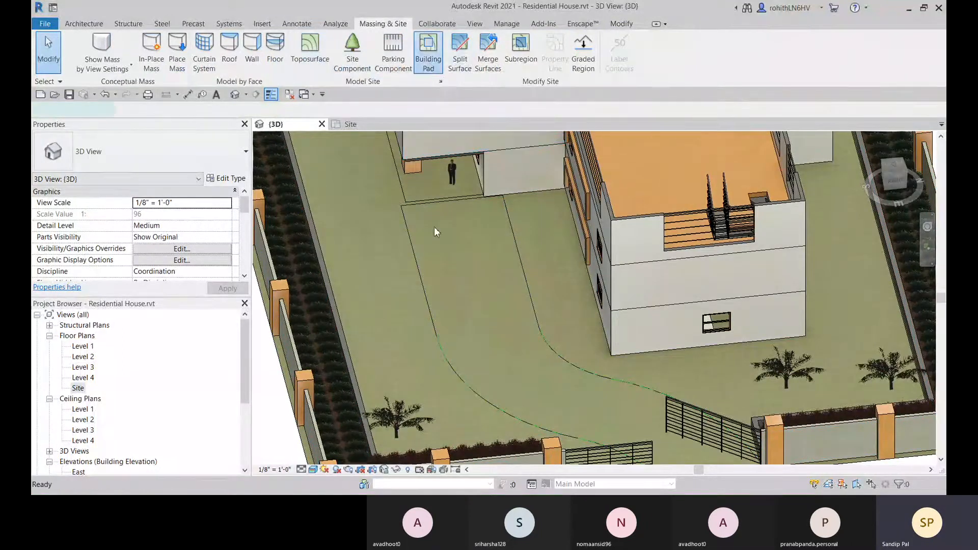
{"action": "middle_click_drag", "start_coordinate": [433, 246], "coordinate": [447, 295], "text": "shift"}
{"action": "scroll", "coordinate": [457, 292], "scroll_direction": "up", "scroll_amount": 2}
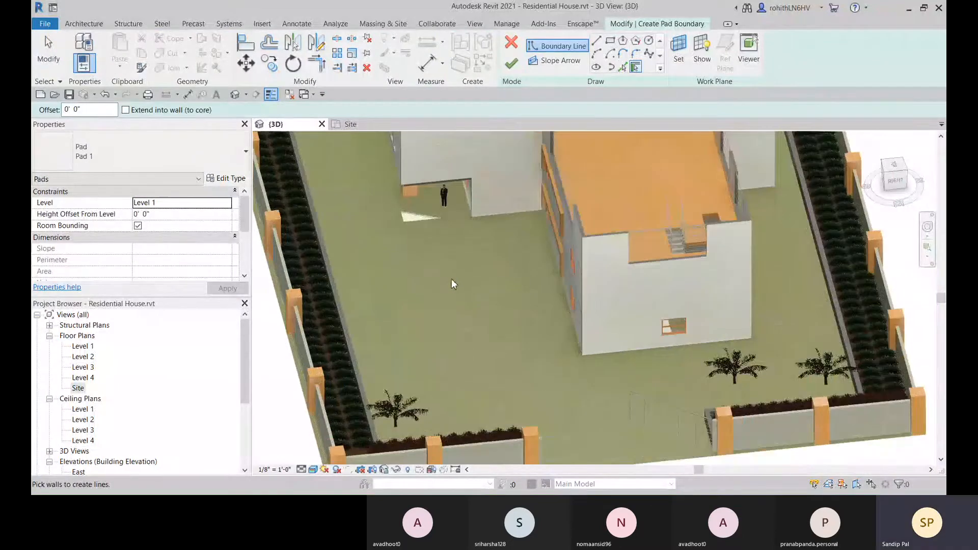
{"action": "scroll", "coordinate": [444, 275], "scroll_direction": "up", "scroll_amount": 3}
{"action": "scroll", "coordinate": [451, 298], "scroll_direction": "down", "scroll_amount": 2}
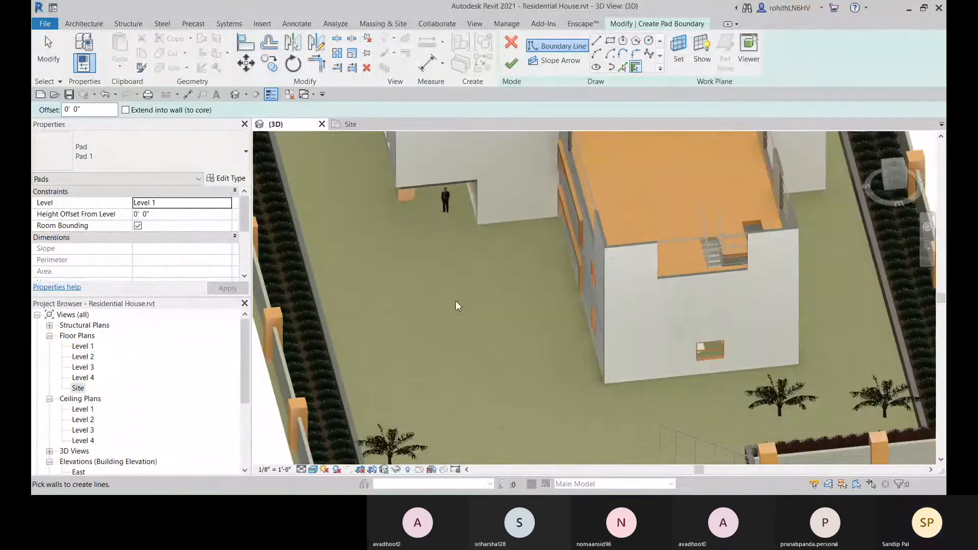
{"action": "scroll", "coordinate": [421, 319], "scroll_direction": "down", "scroll_amount": 2}
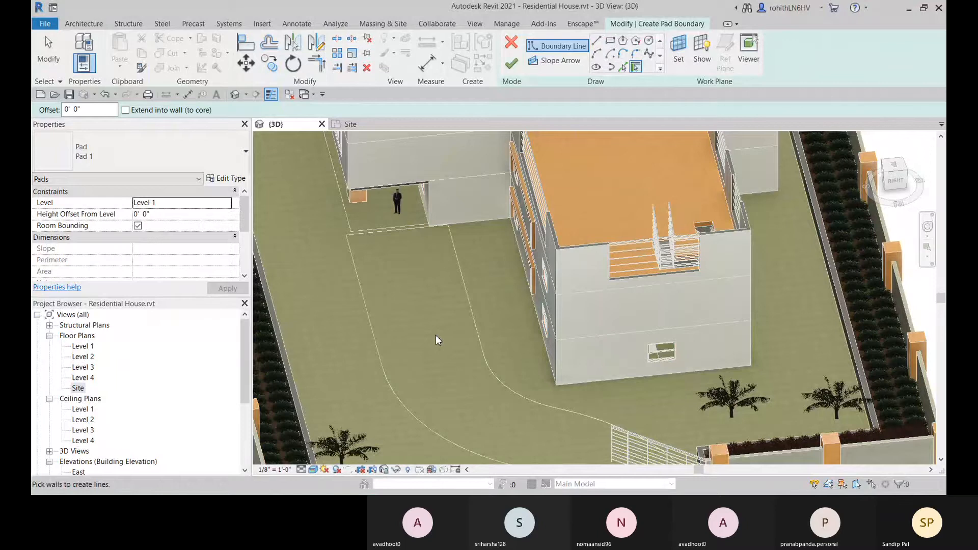
{"action": "middle_click_drag", "start_coordinate": [436, 335], "coordinate": [422, 300], "text": "shift"}
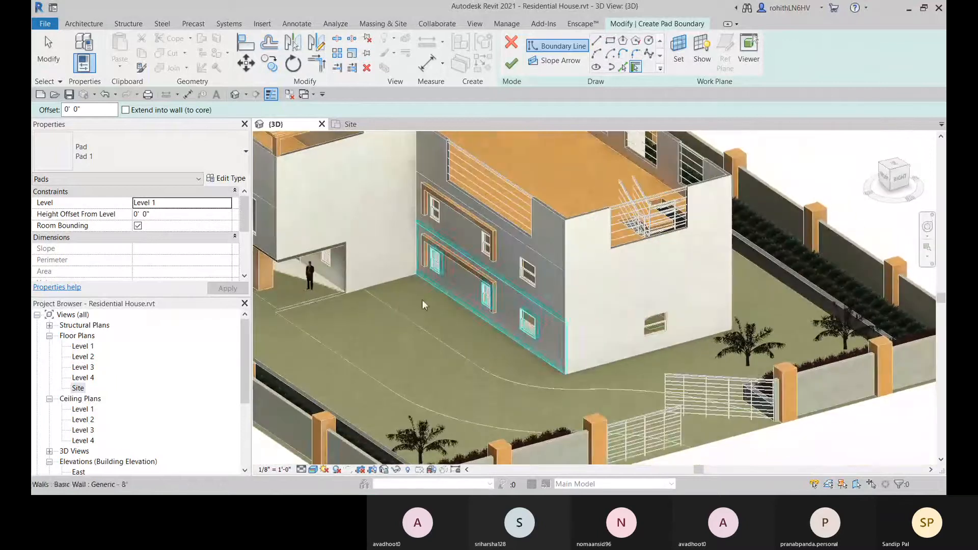
{"action": "scroll", "coordinate": [370, 296], "scroll_direction": "up", "scroll_amount": 3}
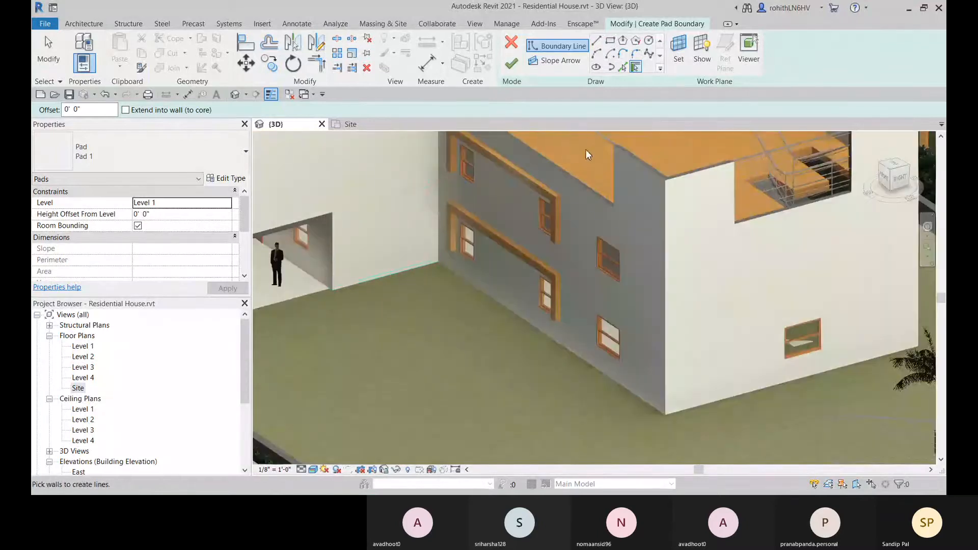
{"action": "left_click", "coordinate": [350, 124]}
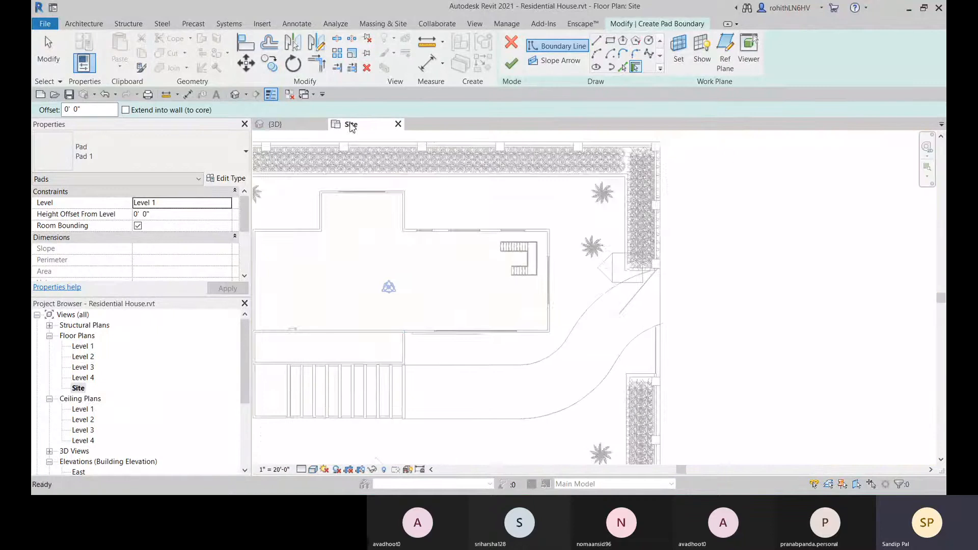
{"action": "scroll", "coordinate": [452, 350], "scroll_direction": "down", "scroll_amount": 1}
{"action": "middle_click_drag", "start_coordinate": [452, 349], "coordinate": [469, 286]}
{"action": "scroll", "coordinate": [544, 261], "scroll_direction": "up", "scroll_amount": 2}
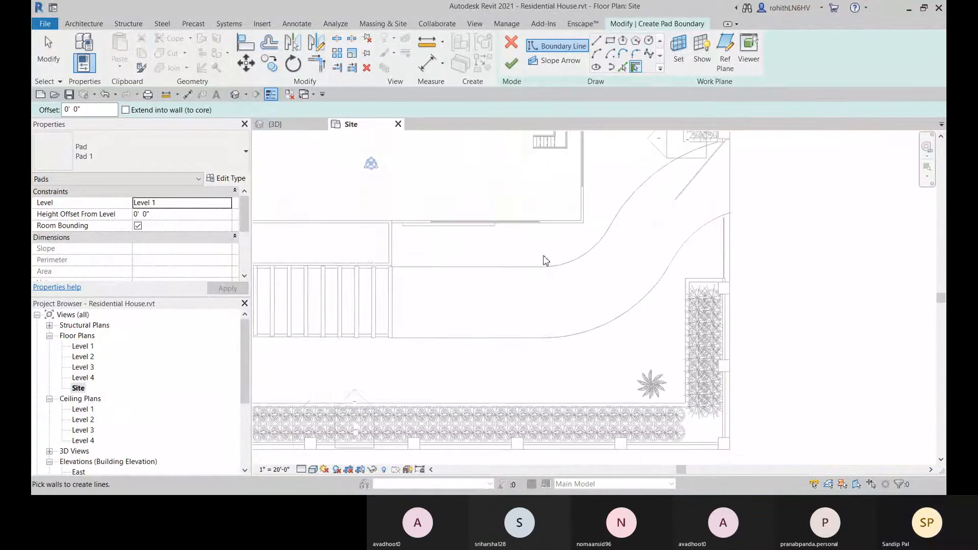
{"action": "middle_click_drag", "start_coordinate": [543, 255], "coordinate": [532, 264]}
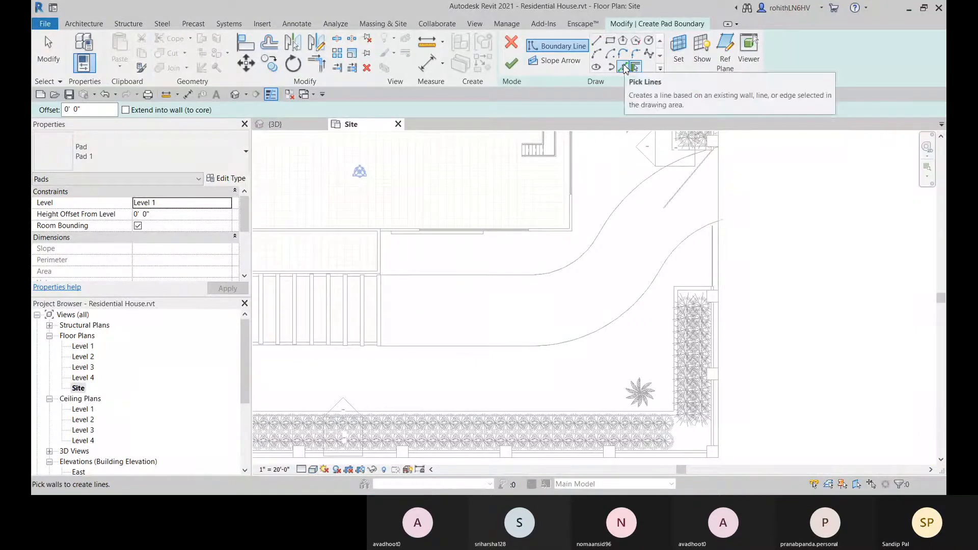
Set the line-picking offset to 4' and create pad boundary lines inside the driveway from its upper straight edge and curves.
{"action": "left_click", "coordinate": [623, 68]}
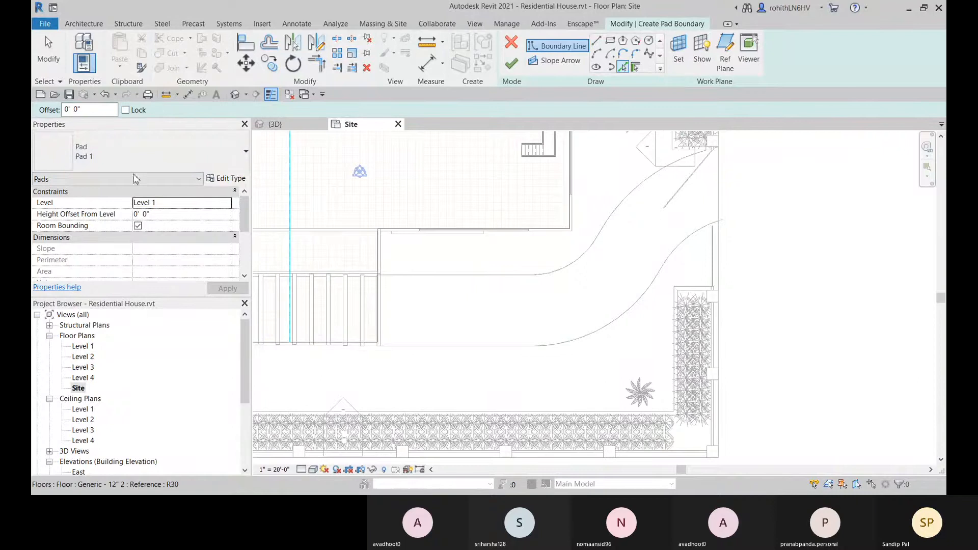
{"action": "left_click", "coordinate": [47, 110]}
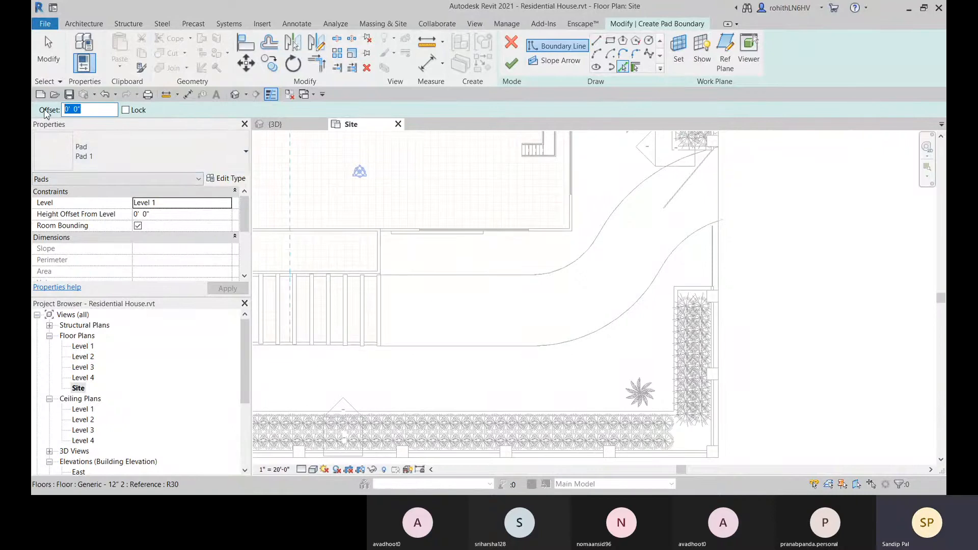
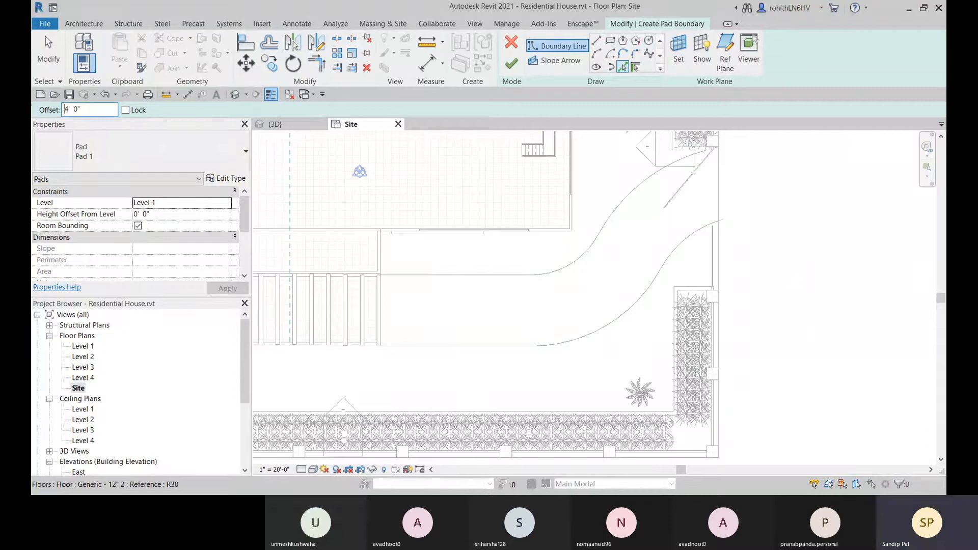
{"action": "left_click", "coordinate": [437, 282]}
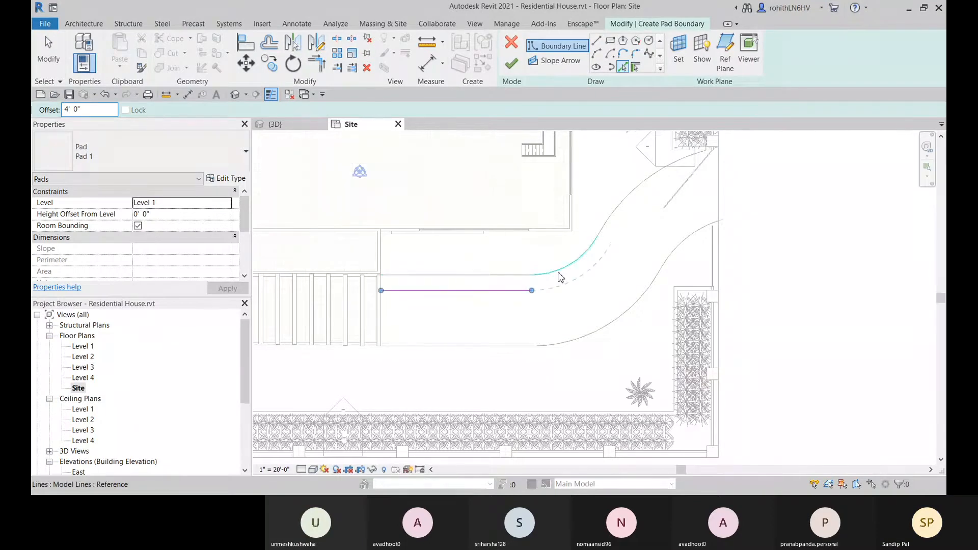
{"action": "left_click", "coordinate": [617, 214]}
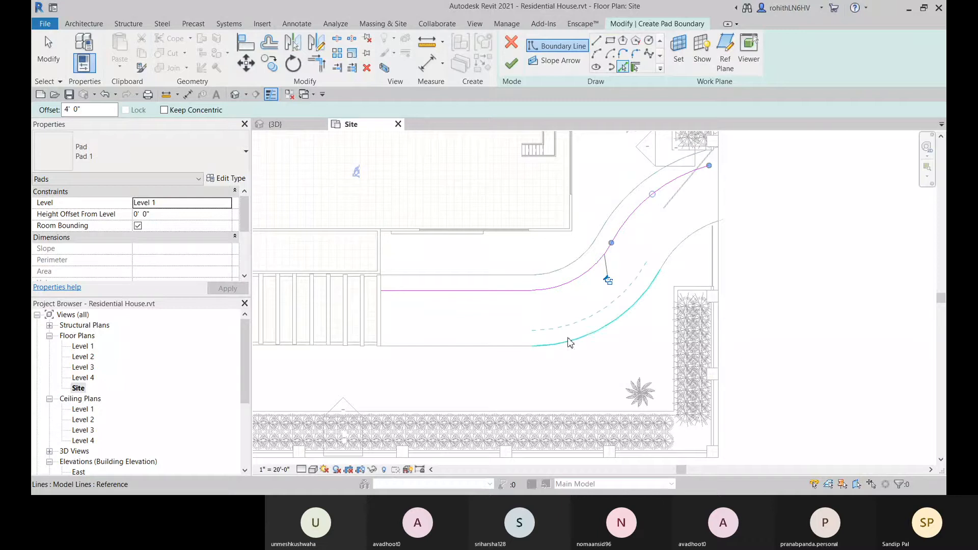
Create matching boundary lines offset 4' inward from the driveway's lower straight edge and both lower curves, and leave line picking.
{"action": "left_click", "coordinate": [512, 348]}
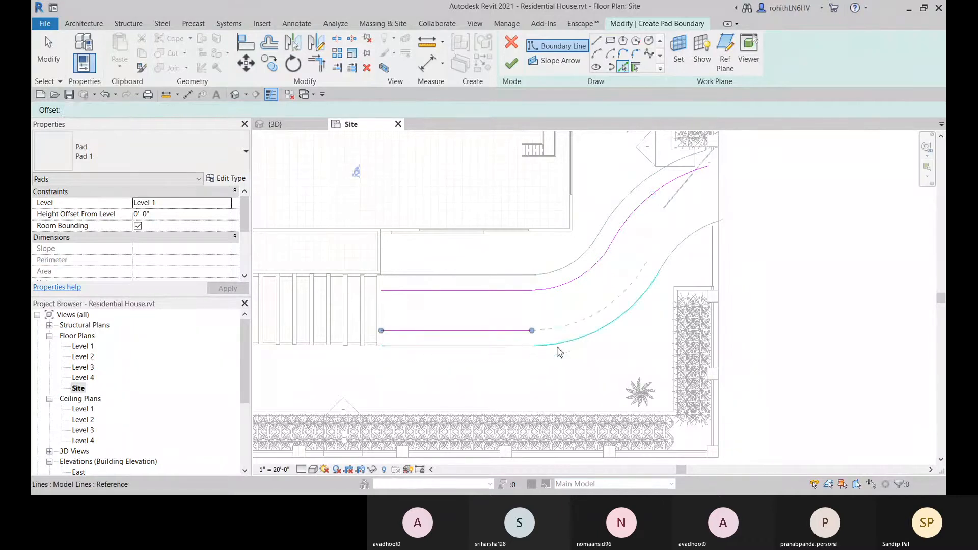
{"action": "left_click", "coordinate": [571, 342]}
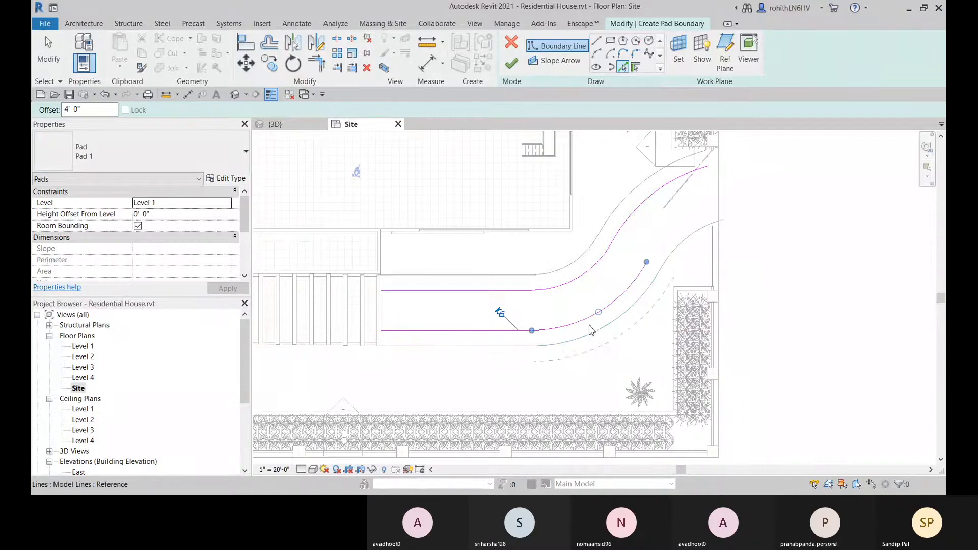
{"action": "left_click", "coordinate": [666, 257]}
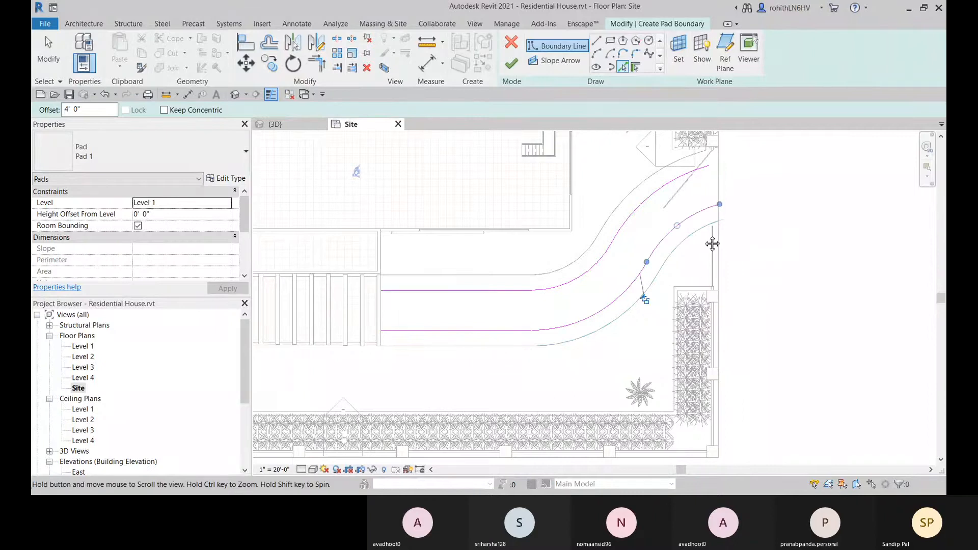
{"action": "middle_click_drag", "start_coordinate": [712, 244], "coordinate": [702, 251]}
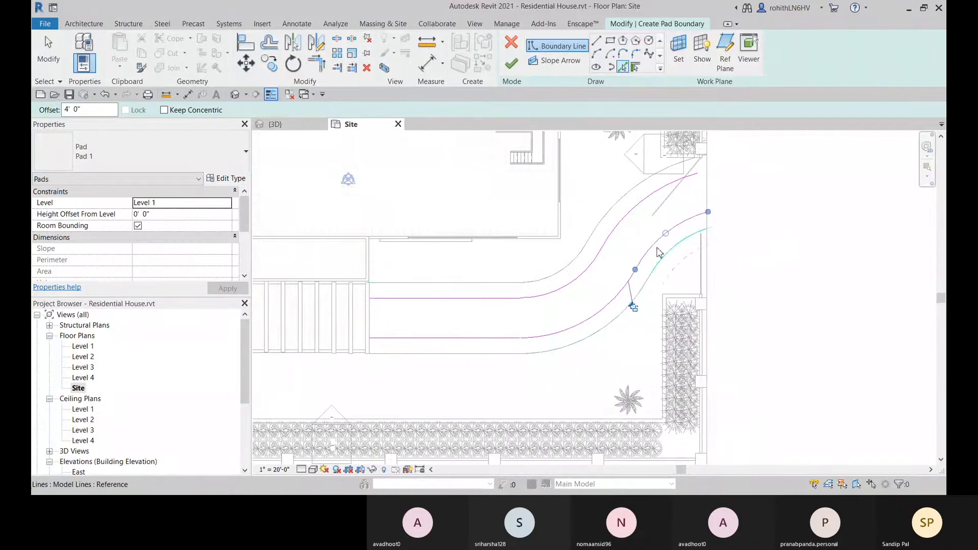
{"action": "left_click", "coordinate": [667, 184]}
{"action": "left_click", "coordinate": [89, 109]}
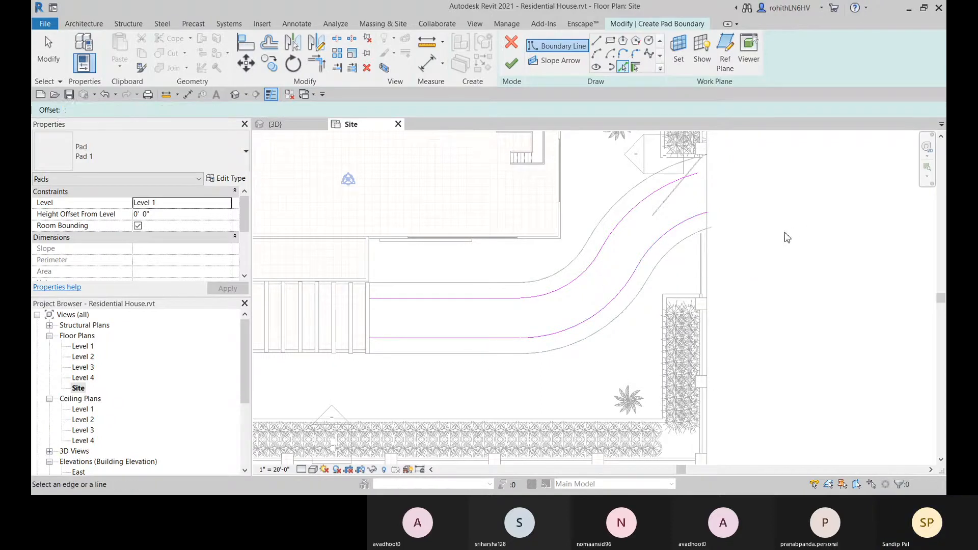
{"action": "key", "text": "Escape"}
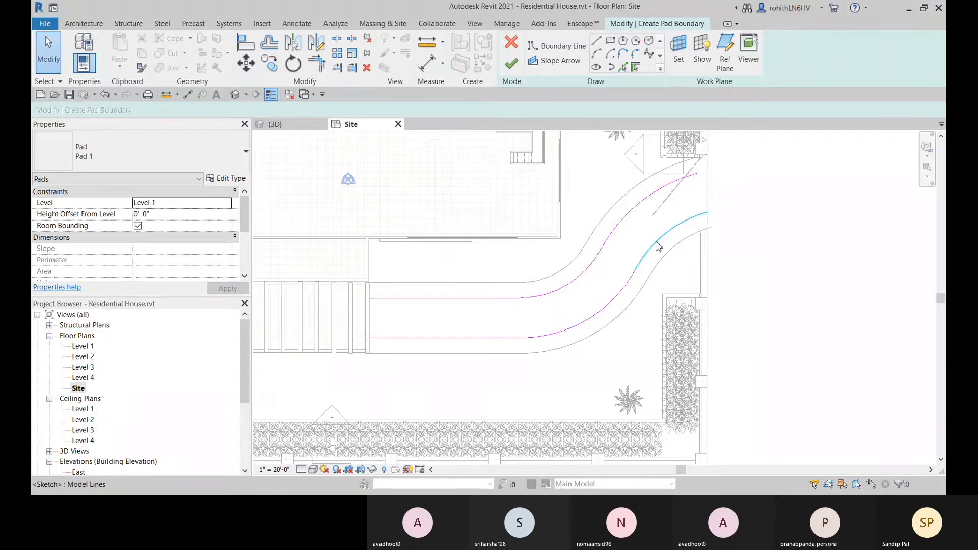
Delete the offset boundary lines along the driveway's lower edge, both arcs and the straight segment.
{"action": "left_click", "coordinate": [657, 247]}
{"action": "left_click", "coordinate": [578, 314]}
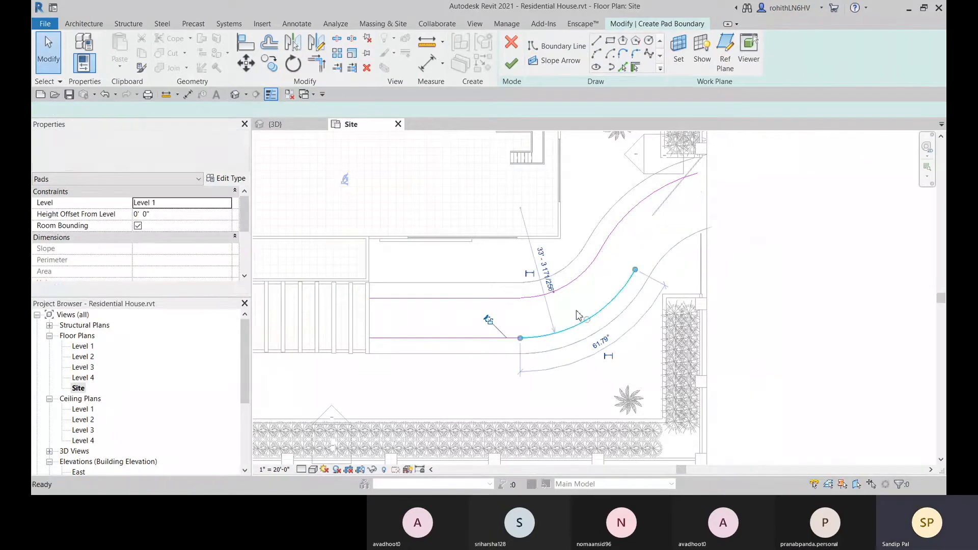
{"action": "key", "text": "Delete"}
{"action": "left_click", "coordinate": [493, 338]}
{"action": "key", "text": "Delete"}
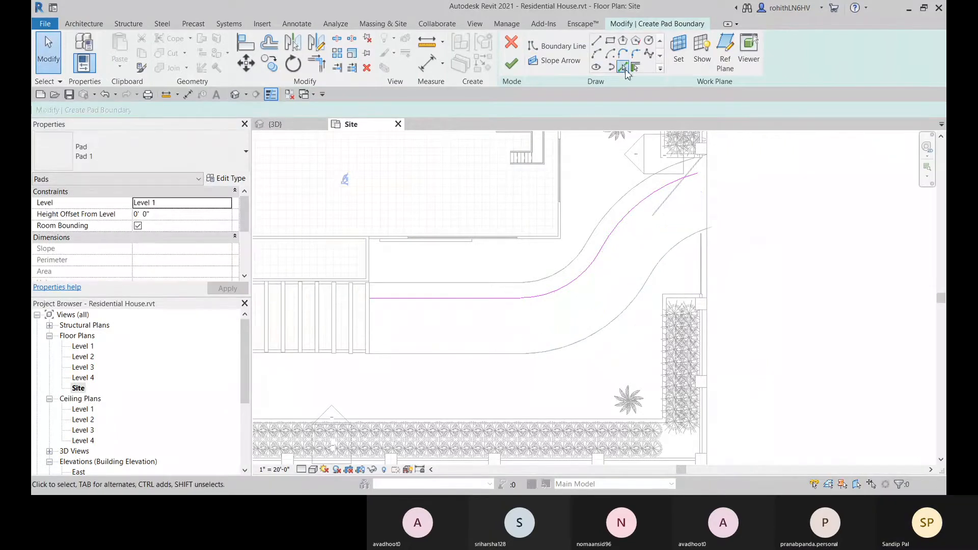
Pick boundary lines at 0' 0" offset along the slatted roof's end and the driveway's upper edge up to the gate.
{"action": "left_click", "coordinate": [622, 67]}
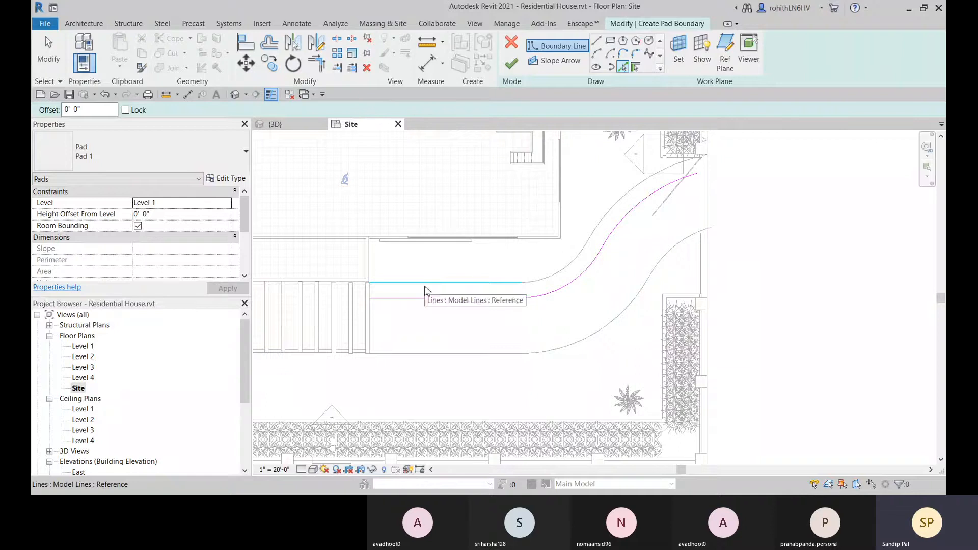
{"action": "left_click", "coordinate": [372, 295]}
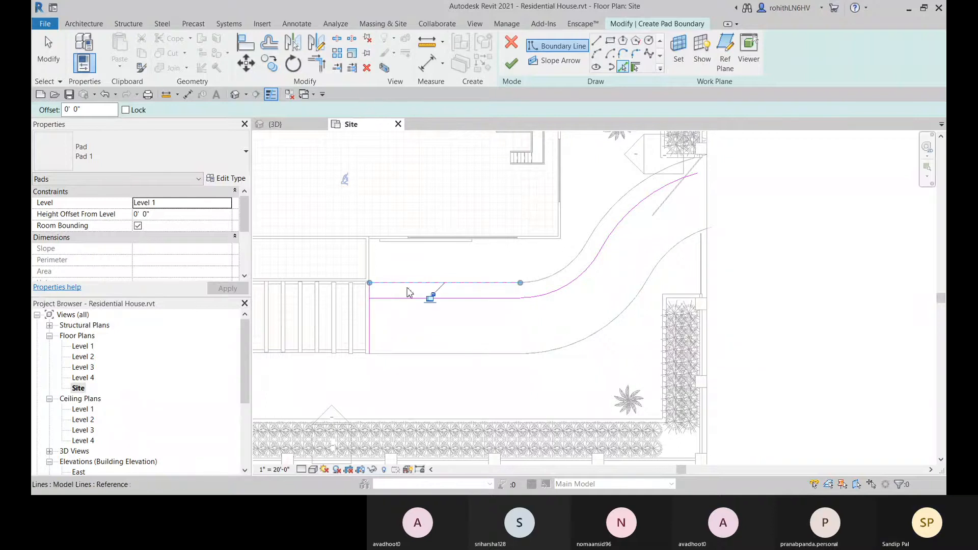
{"action": "left_click", "coordinate": [556, 279]}
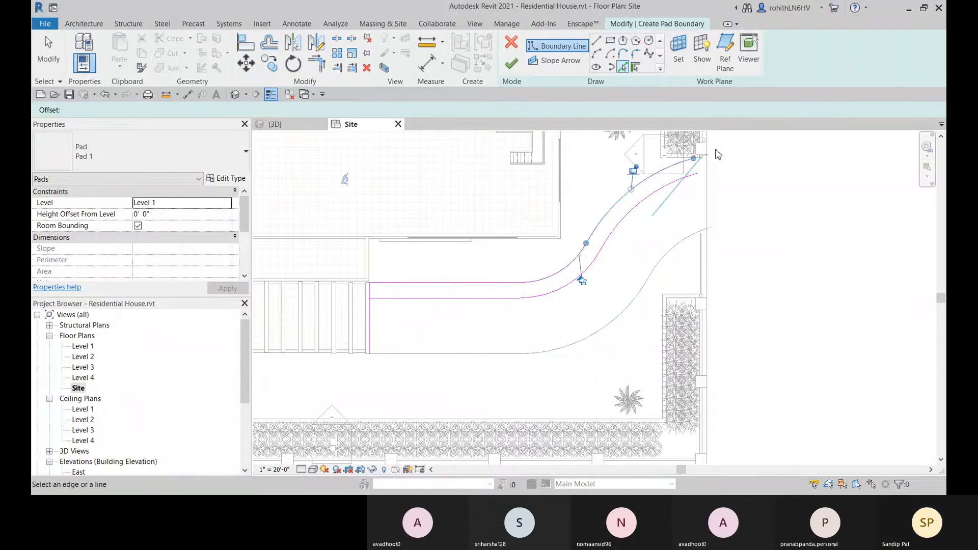
{"action": "scroll", "coordinate": [712, 164], "scroll_direction": "up", "scroll_amount": 3}
{"action": "scroll", "coordinate": [711, 164], "scroll_direction": "up", "scroll_amount": 3}
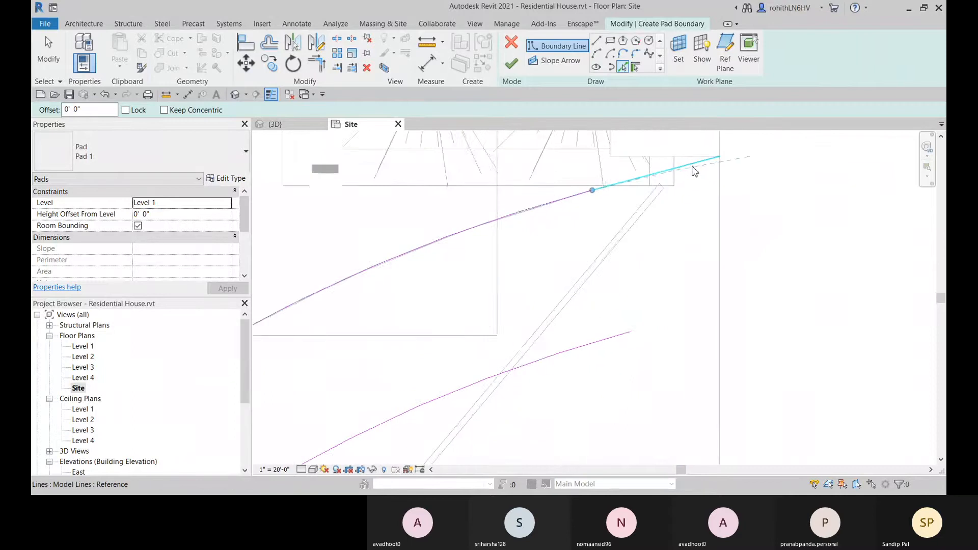
{"action": "scroll", "coordinate": [698, 168], "scroll_direction": "down", "scroll_amount": 5}
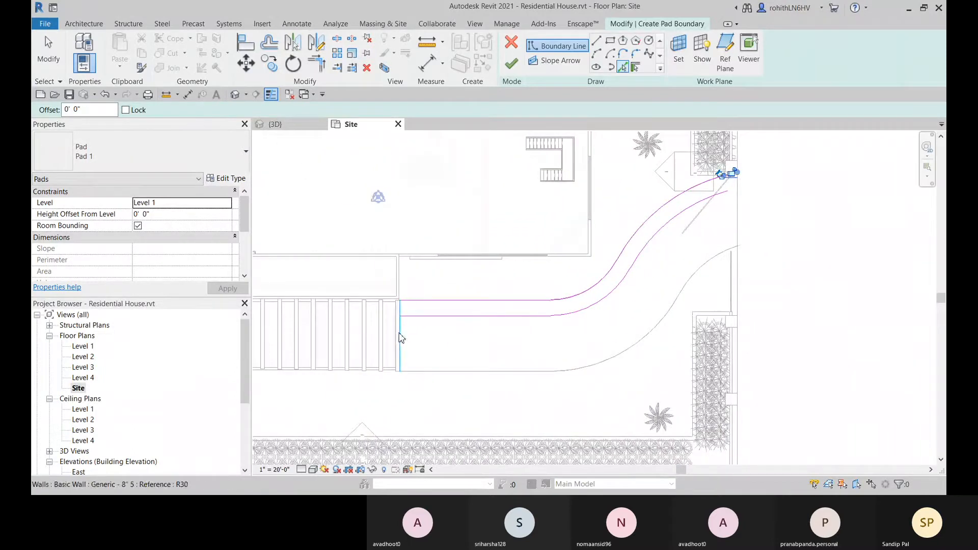
{"action": "left_click", "coordinate": [400, 337]}
Trim the roof-end boundary line to the straight 4' offset line at their corner and leave the Trim command.
{"action": "scroll", "coordinate": [406, 325], "scroll_direction": "up", "scroll_amount": 2}
{"action": "key", "text": "t"}
{"action": "key", "text": "r"}
{"action": "left_click", "coordinate": [405, 314]}
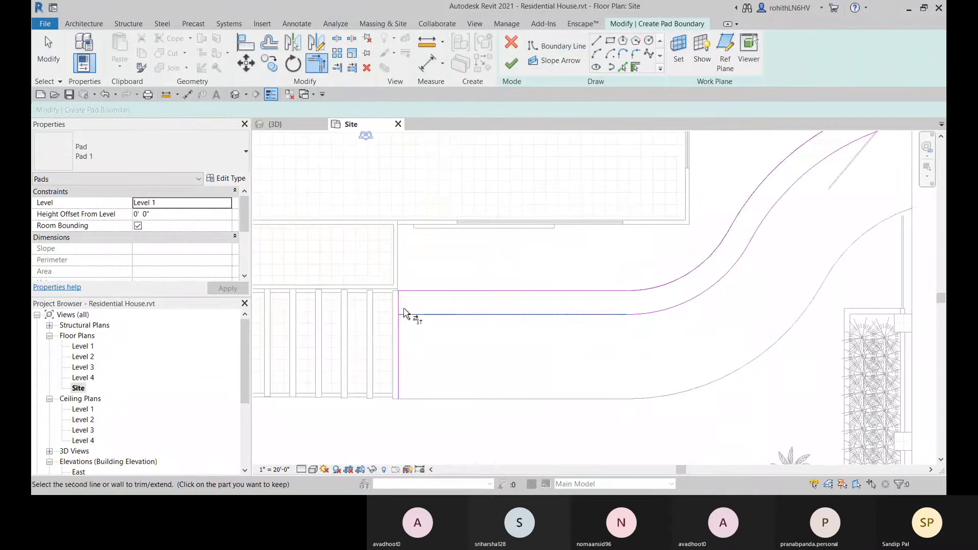
{"action": "left_click", "coordinate": [399, 304]}
{"action": "scroll", "coordinate": [426, 309], "scroll_direction": "down", "scroll_amount": 2}
{"action": "middle_click_drag", "start_coordinate": [534, 313], "coordinate": [436, 345]}
{"action": "scroll", "coordinate": [624, 221], "scroll_direction": "up", "scroll_amount": 2}
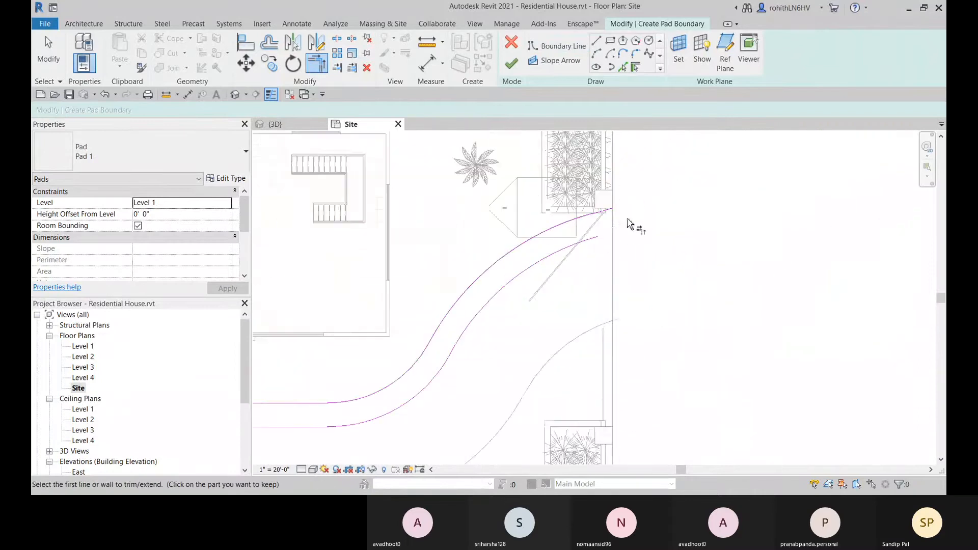
{"action": "key", "text": "Escape"}
{"action": "key", "text": "Escape"}
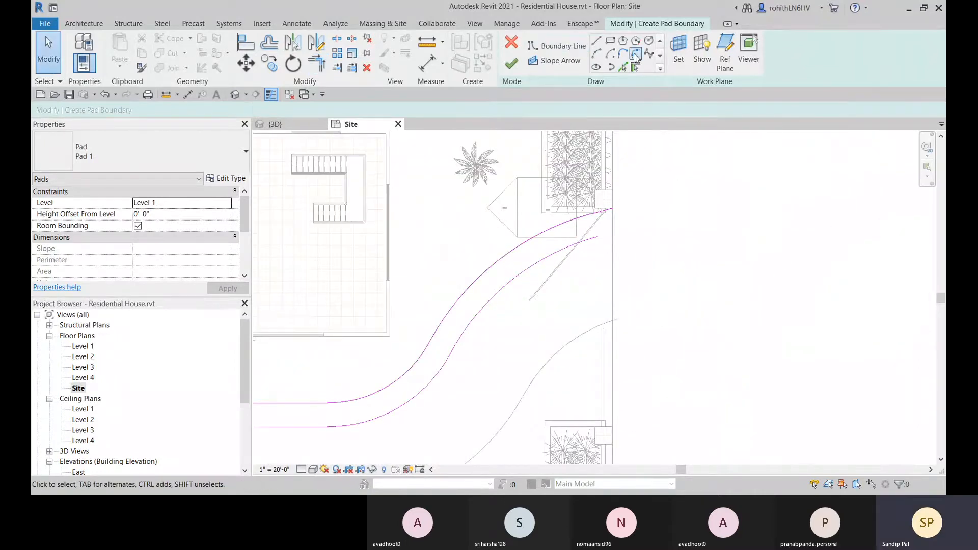
Draw a vertical boundary line about 4' 3" long across the gate opening from the upper edge curve's end.
{"action": "left_click", "coordinate": [597, 43]}
{"action": "left_click", "coordinate": [613, 207]}
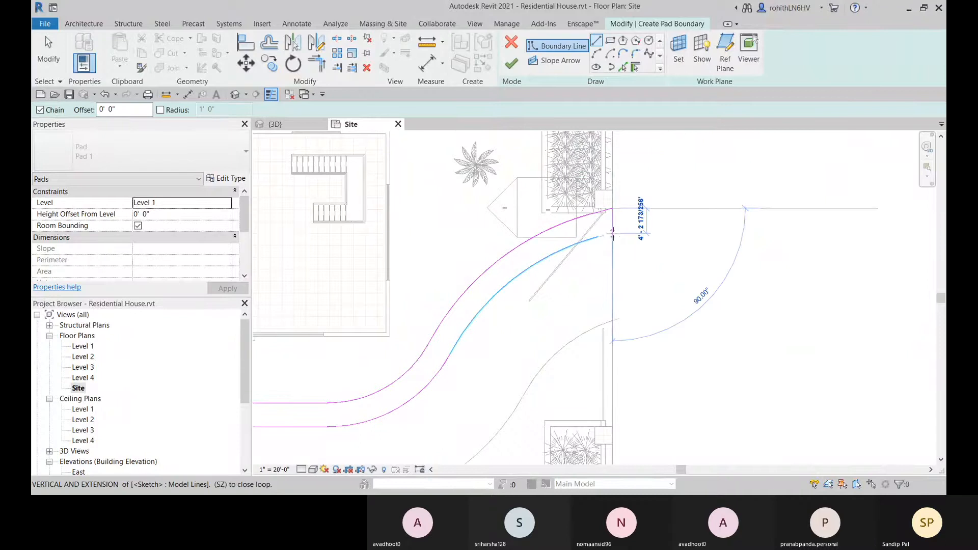
{"action": "left_click", "coordinate": [613, 234]}
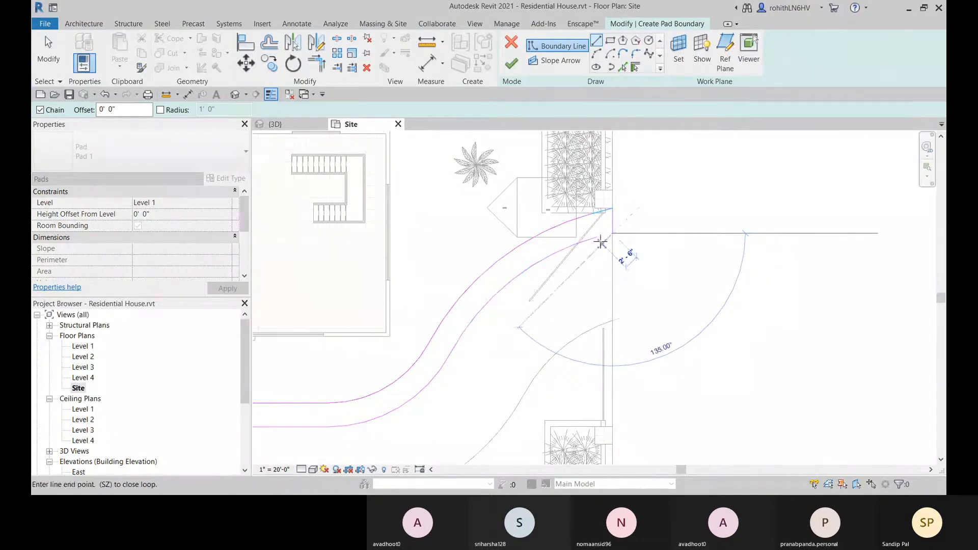
{"action": "scroll", "coordinate": [609, 245], "scroll_direction": "down", "scroll_amount": 2}
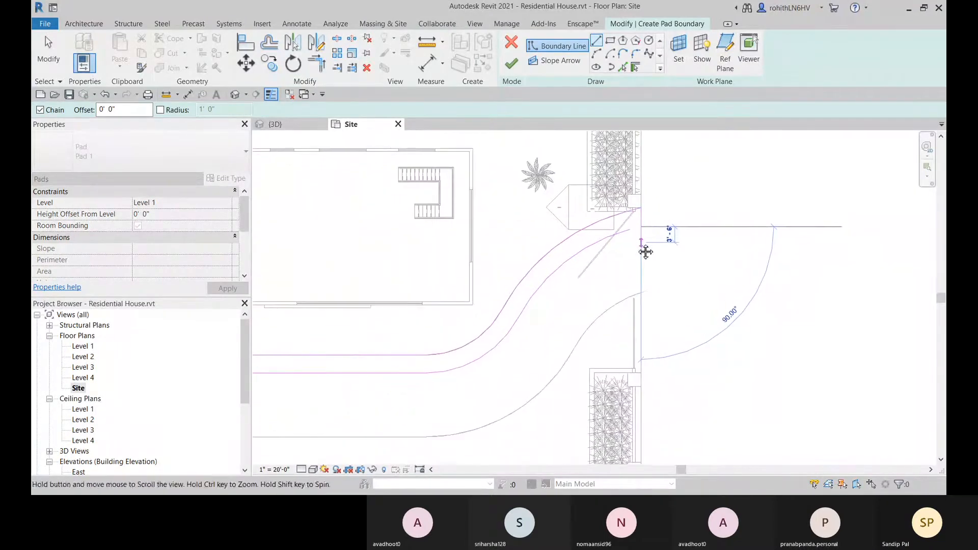
{"action": "middle_click_drag", "start_coordinate": [563, 266], "coordinate": [603, 253]}
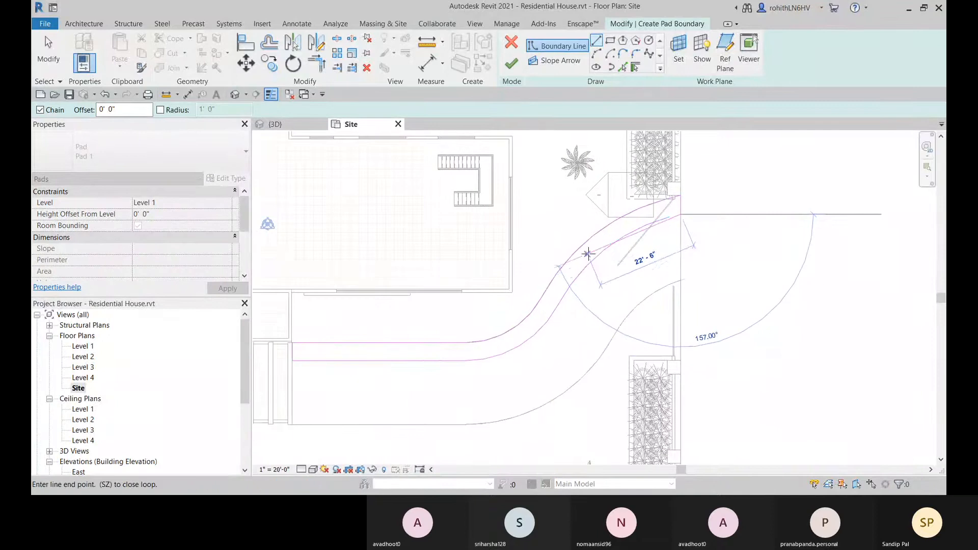
{"action": "key", "text": "Escape"}
{"action": "key", "text": "Escape"}
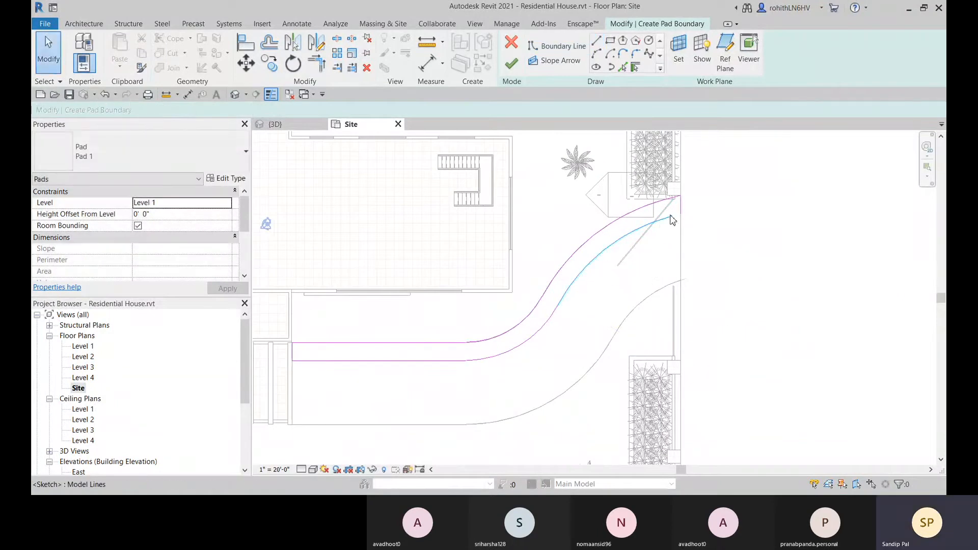
Start a boundary line for the gap between the 4' offset curve and the gate line.
{"action": "middle_click_drag", "start_coordinate": [670, 219], "coordinate": [676, 228]}
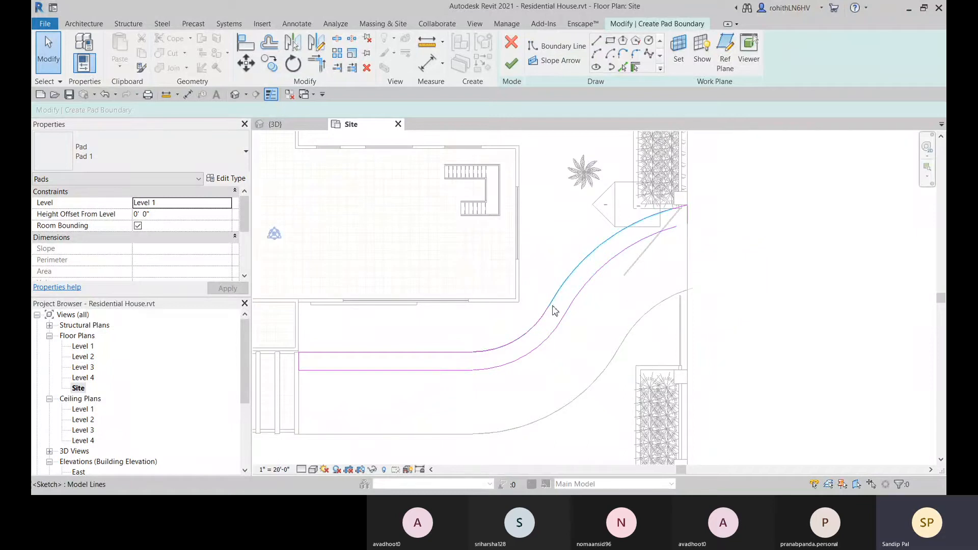
{"action": "left_click", "coordinate": [597, 41]}
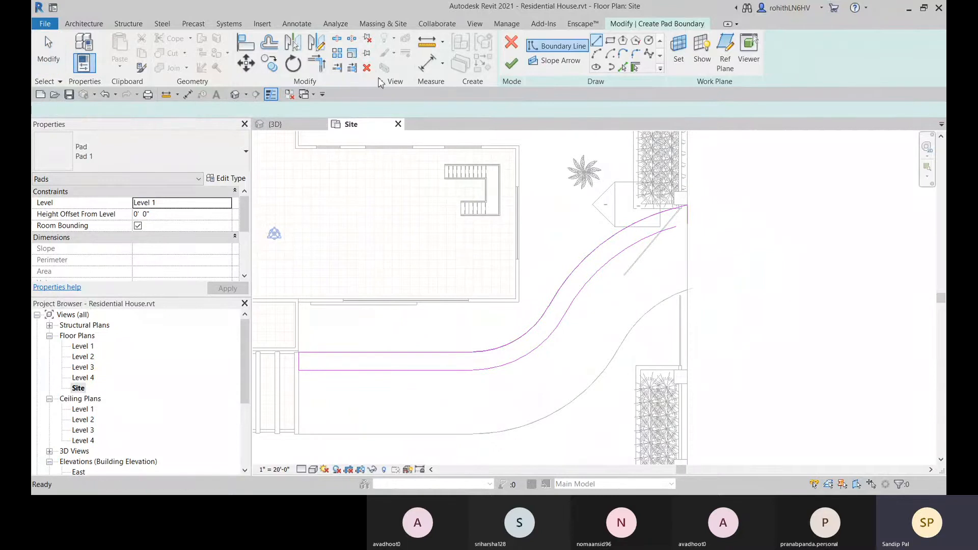
Trim/extend the lower path curve to meet the short end line at the gate, closing the pad boundary.
{"action": "key", "text": "Escape"}
{"action": "key", "text": "t"}
{"action": "key", "text": "r"}
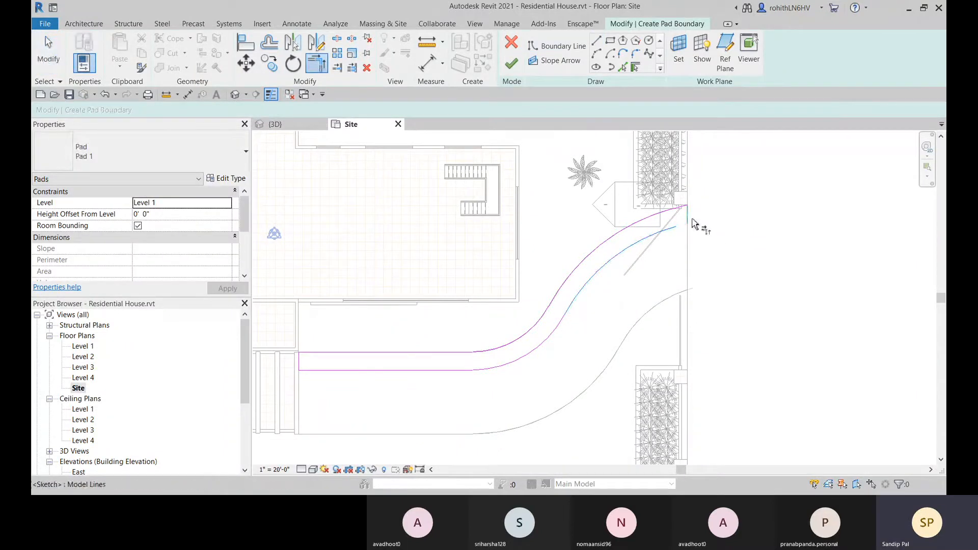
{"action": "left_click", "coordinate": [694, 224]}
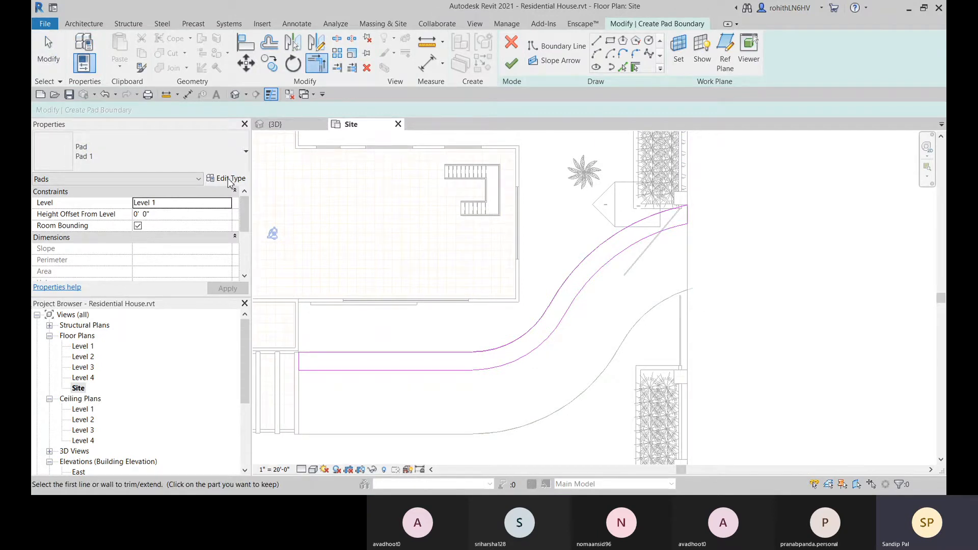
Set the structure layer thickness of type Pad 1 to 10" and finish the pad boundary sketch.
{"action": "left_click", "coordinate": [240, 165]}
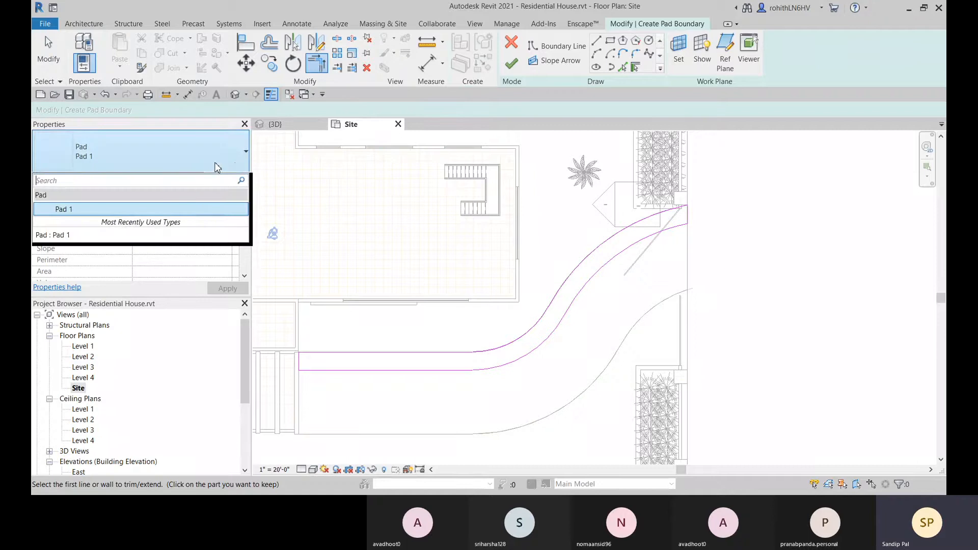
{"action": "left_click", "coordinate": [218, 167]}
{"action": "left_click", "coordinate": [232, 178]}
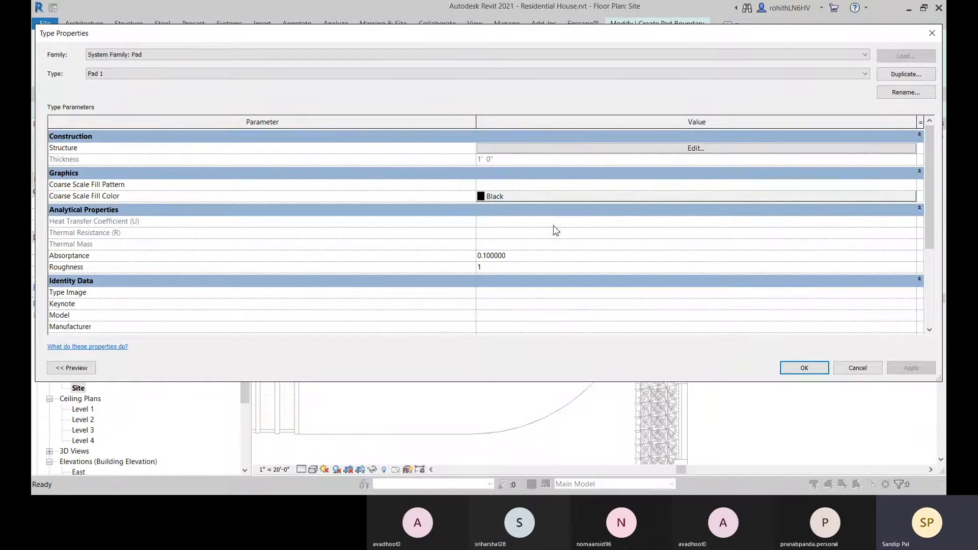
{"action": "left_click", "coordinate": [559, 153]}
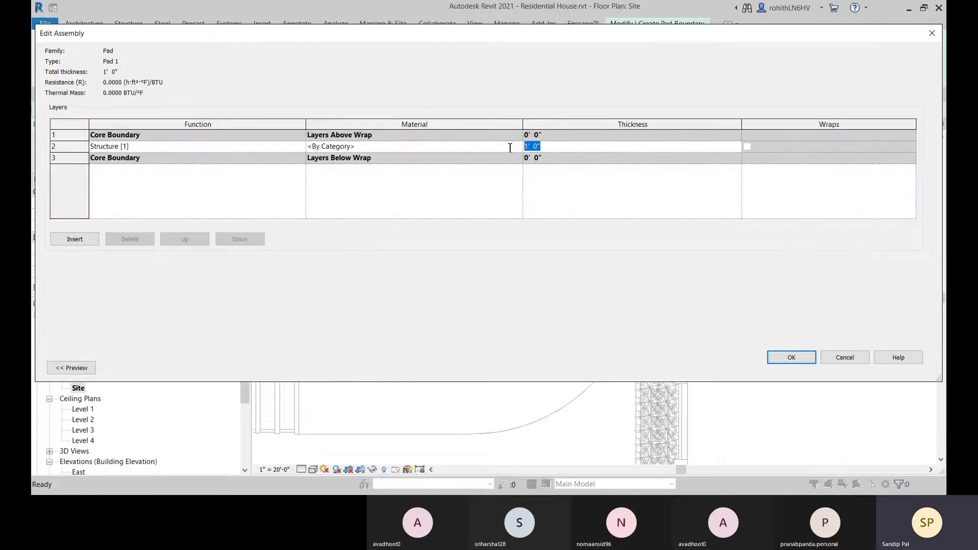
{"action": "type", "text": "10\""}
{"action": "left_click", "coordinate": [791, 357]}
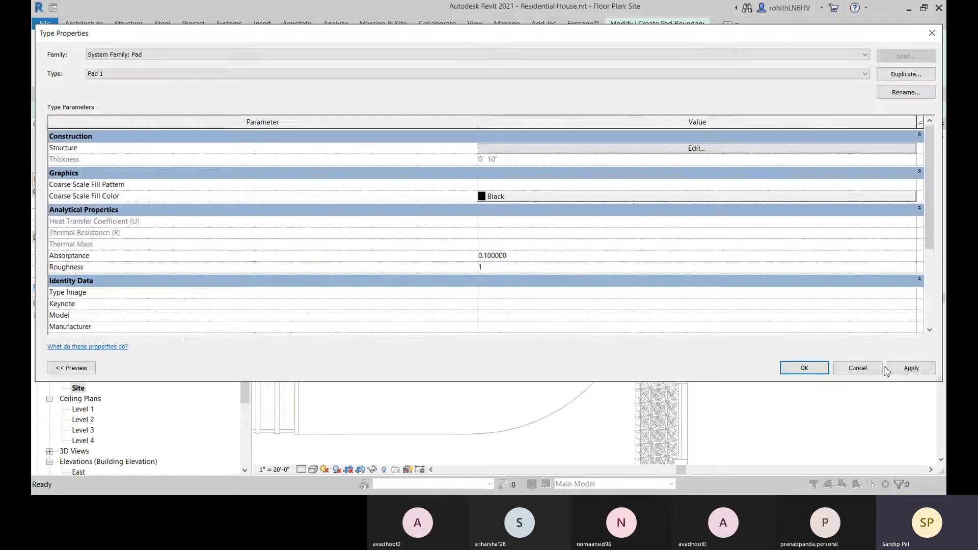
{"action": "left_click", "coordinate": [814, 372]}
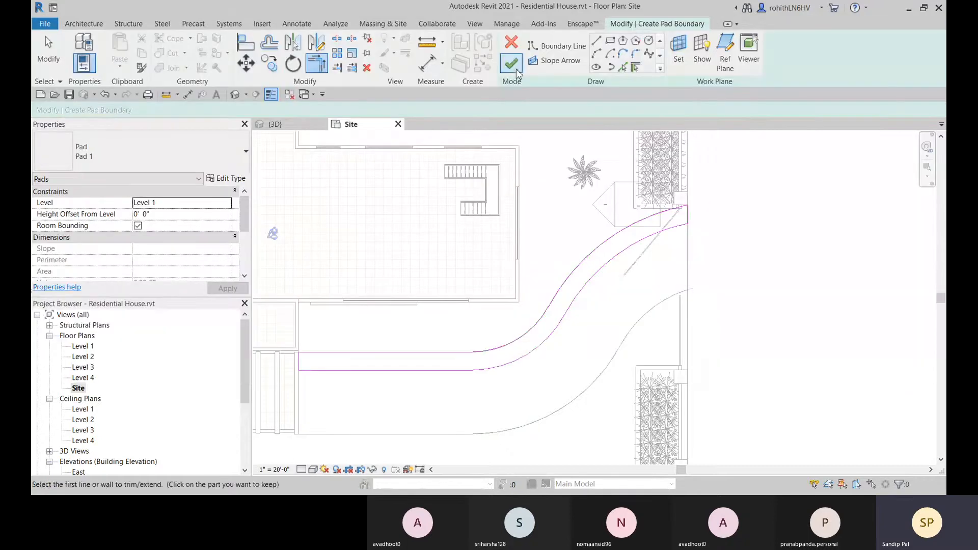
{"action": "left_click", "coordinate": [512, 65]}
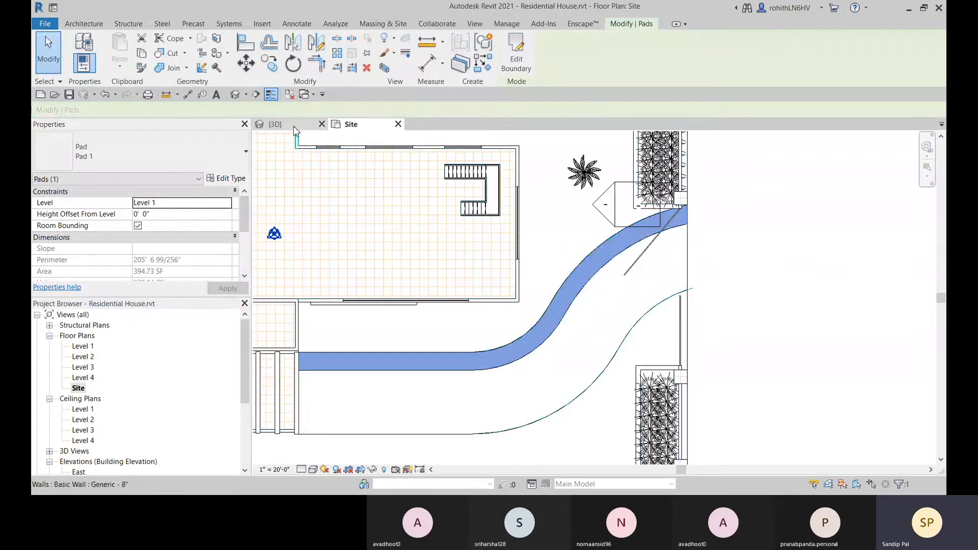
In the 3D view, set the curved walkway pad's height offset from Level 1 to 0' 10".
{"action": "left_click", "coordinate": [276, 124]}
{"action": "middle_click_drag", "start_coordinate": [550, 286], "coordinate": [498, 146]}
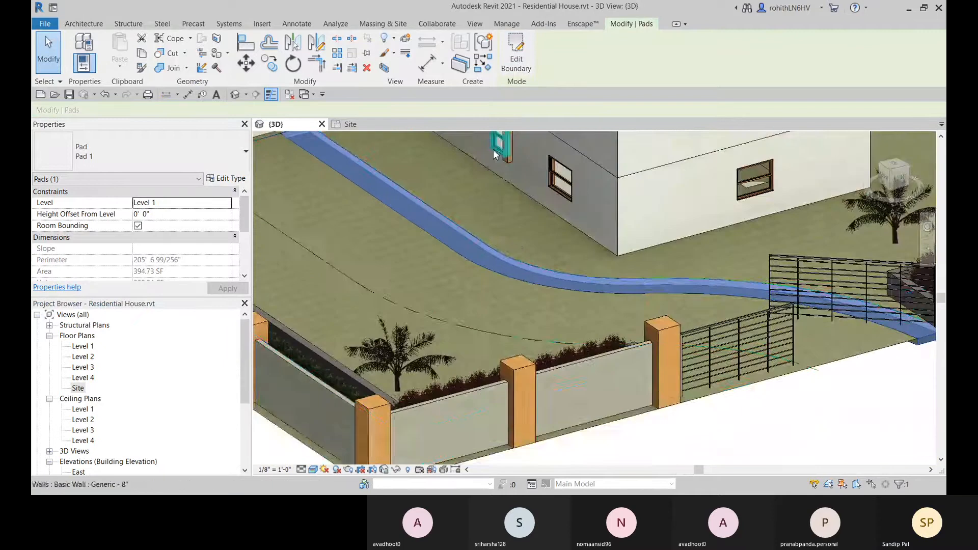
{"action": "scroll", "coordinate": [518, 243], "scroll_direction": "down", "scroll_amount": 2}
{"action": "middle_click_drag", "start_coordinate": [698, 300], "coordinate": [575, 264], "text": "shift"}
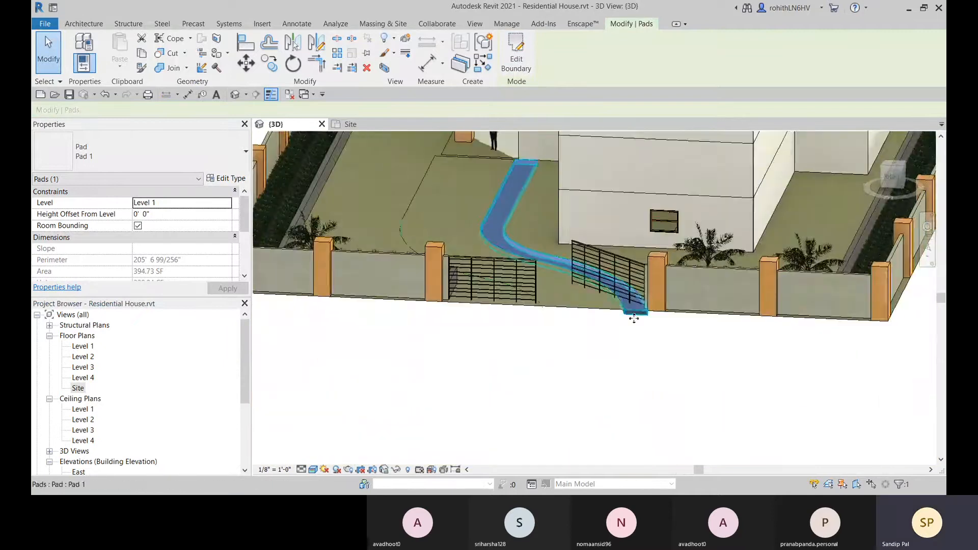
{"action": "middle_click_drag", "start_coordinate": [640, 326], "coordinate": [696, 411]}
{"action": "scroll", "coordinate": [534, 297], "scroll_direction": "up", "scroll_amount": 2}
{"action": "scroll", "coordinate": [558, 319], "scroll_direction": "up", "scroll_amount": 2}
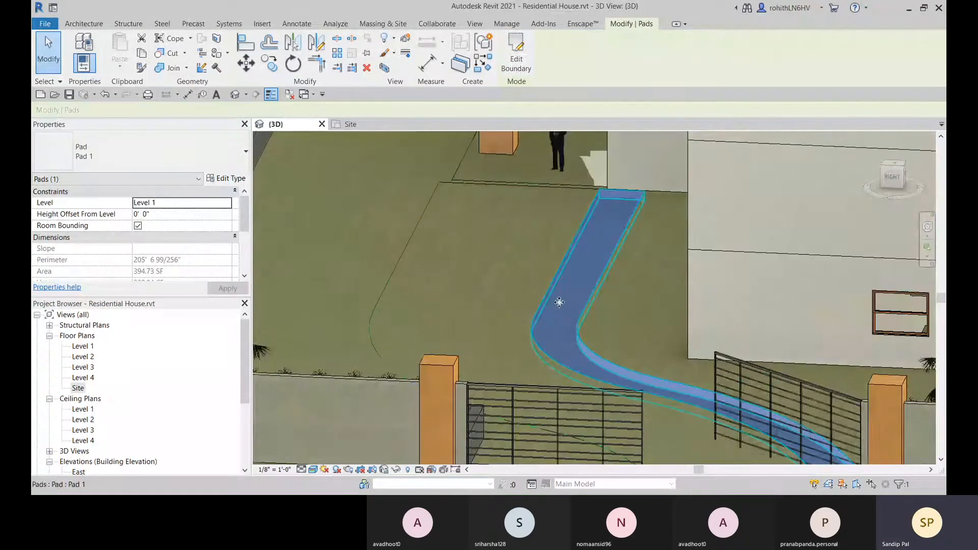
{"action": "scroll", "coordinate": [568, 268], "scroll_direction": "down", "scroll_amount": 3}
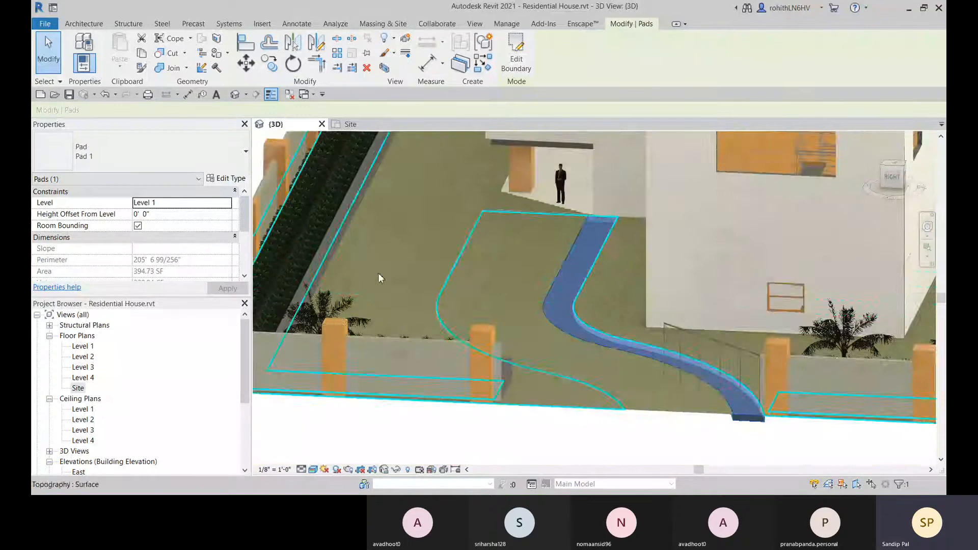
{"action": "left_click", "coordinate": [159, 215]}
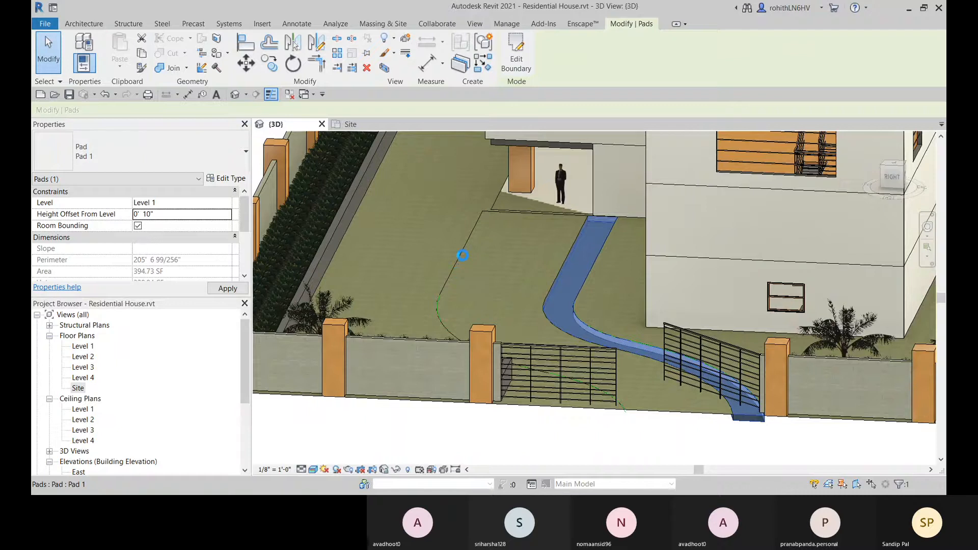
{"action": "left_click", "coordinate": [655, 433]}
Examine the raised walkway pad and the adjoining driveway surface in 3D, and return to the Site floor plan.
{"action": "scroll", "coordinate": [578, 301], "scroll_direction": "up", "scroll_amount": 3}
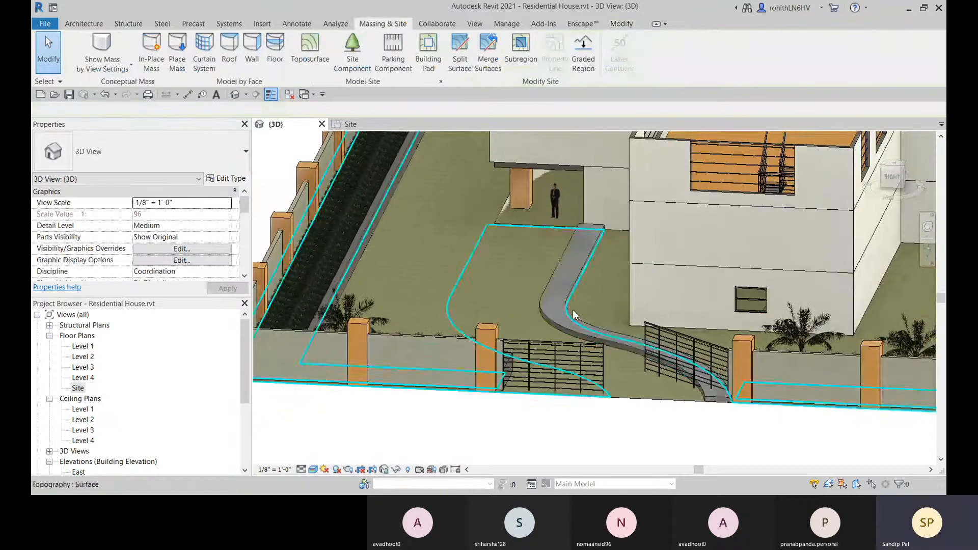
{"action": "middle_click_drag", "start_coordinate": [544, 325], "coordinate": [484, 359], "text": "shift"}
{"action": "scroll", "coordinate": [528, 324], "scroll_direction": "down", "scroll_amount": 1}
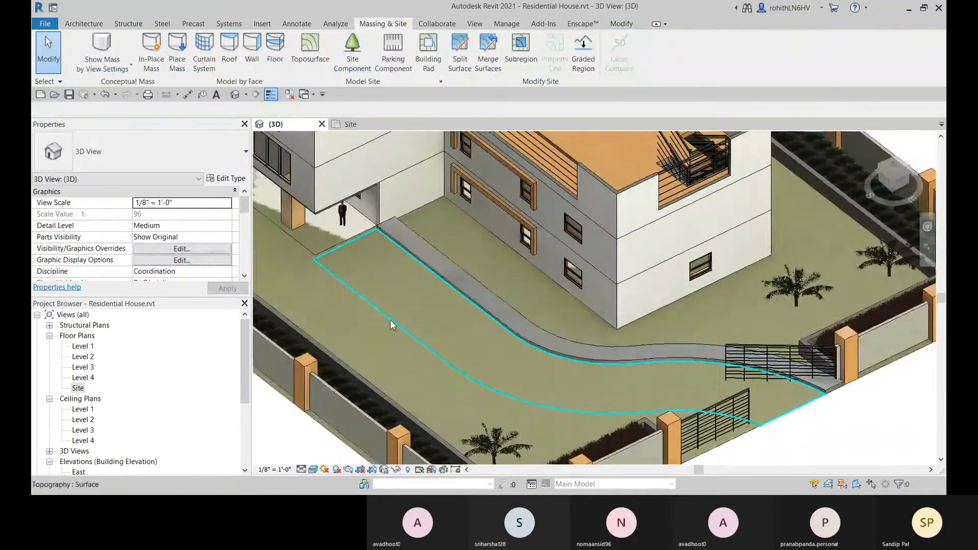
{"action": "scroll", "coordinate": [348, 288], "scroll_direction": "up", "scroll_amount": 2}
{"action": "middle_click_drag", "start_coordinate": [348, 283], "coordinate": [421, 388], "text": "shift"}
{"action": "scroll", "coordinate": [324, 294], "scroll_direction": "up", "scroll_amount": 1}
{"action": "left_click", "coordinate": [322, 298]}
{"action": "scroll", "coordinate": [343, 280], "scroll_direction": "down", "scroll_amount": 5}
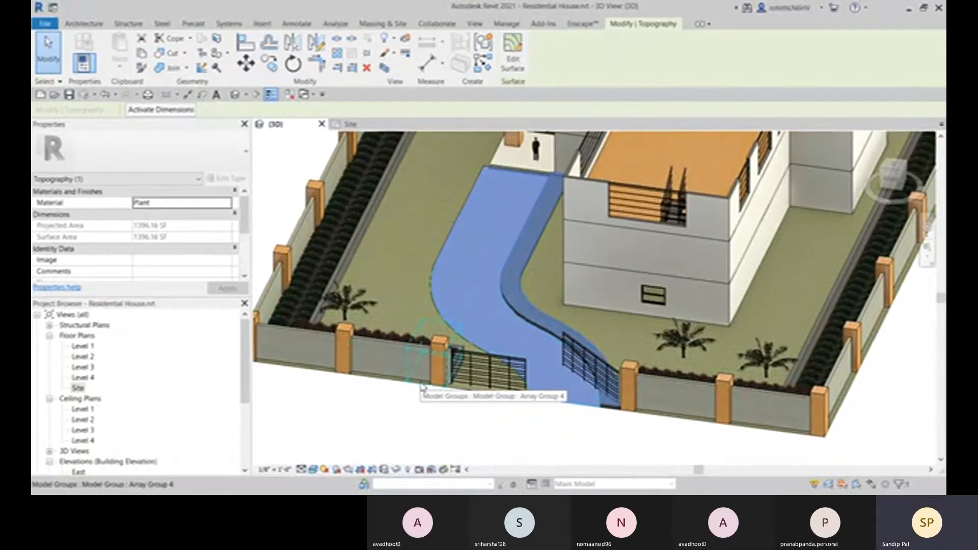
{"action": "middle_click_drag", "start_coordinate": [484, 353], "coordinate": [603, 326], "text": "shift"}
{"action": "scroll", "coordinate": [590, 380], "scroll_direction": "up", "scroll_amount": 2}
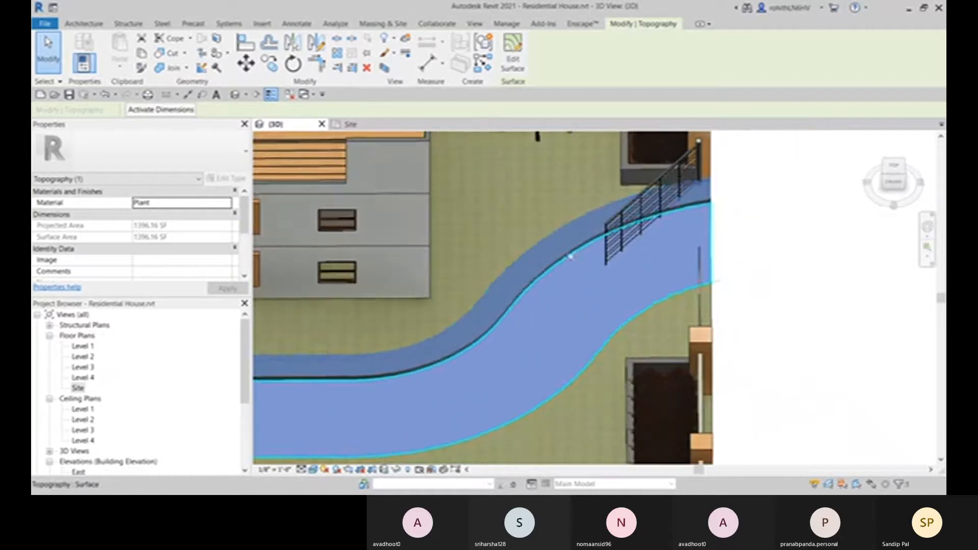
{"action": "scroll", "coordinate": [571, 254], "scroll_direction": "up", "scroll_amount": 2}
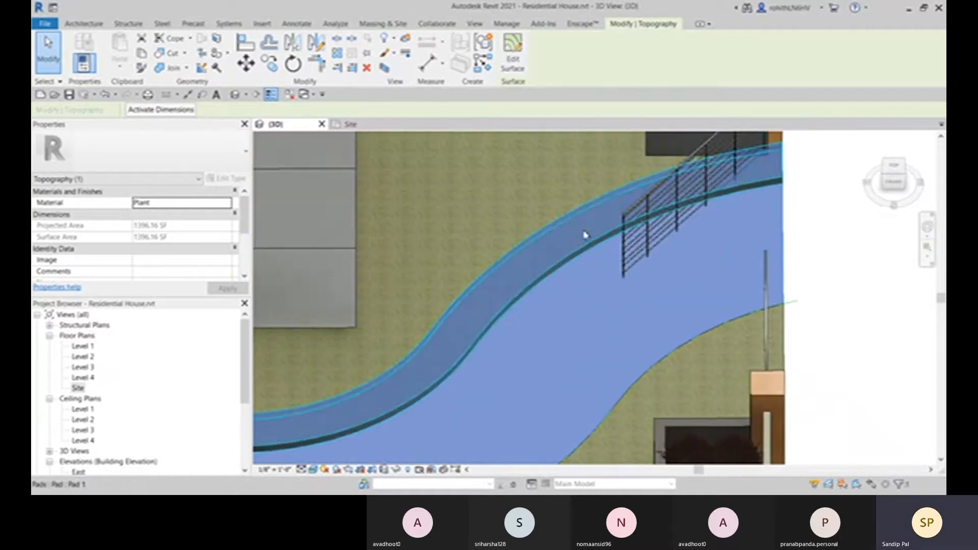
{"action": "middle_click_drag", "start_coordinate": [584, 235], "coordinate": [529, 259], "text": "shift"}
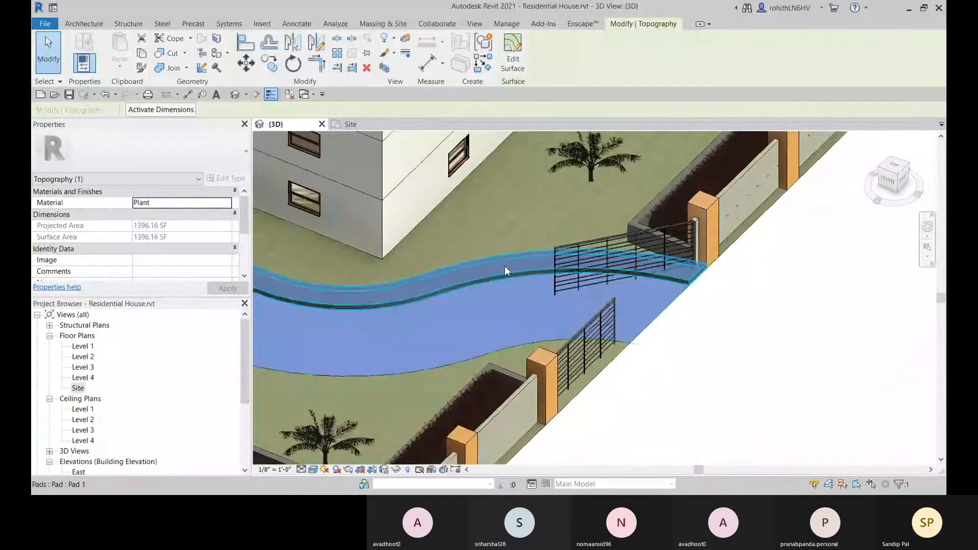
{"action": "left_click", "coordinate": [504, 266]}
{"action": "middle_click_drag", "start_coordinate": [474, 311], "coordinate": [544, 310]}
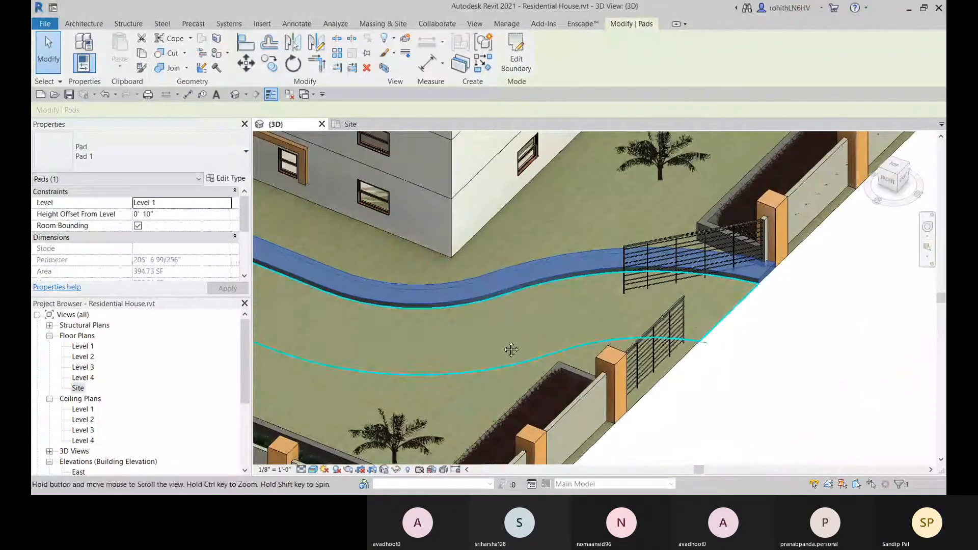
{"action": "scroll", "coordinate": [511, 349], "scroll_direction": "down", "scroll_amount": 3}
{"action": "left_click", "coordinate": [350, 124]}
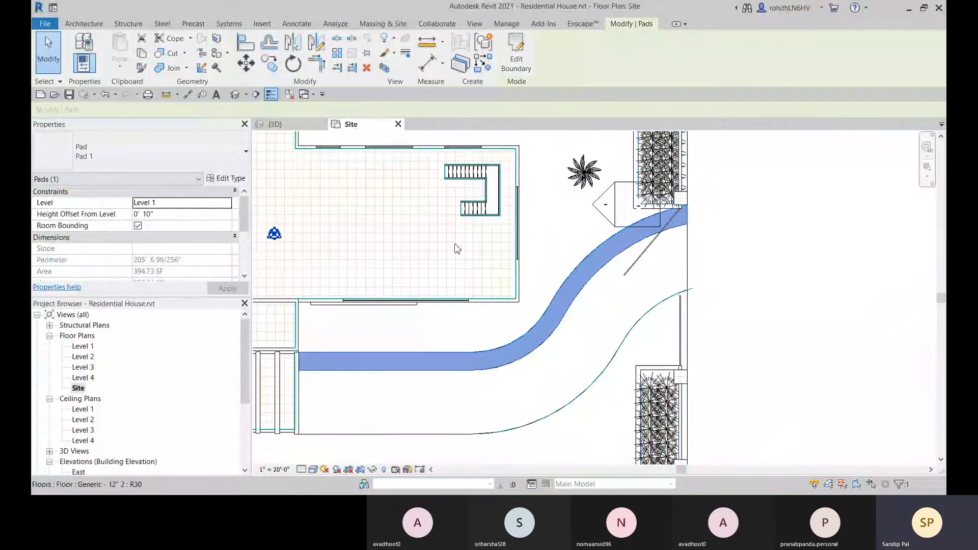
{"action": "middle_click_drag", "start_coordinate": [475, 269], "coordinate": [500, 201]}
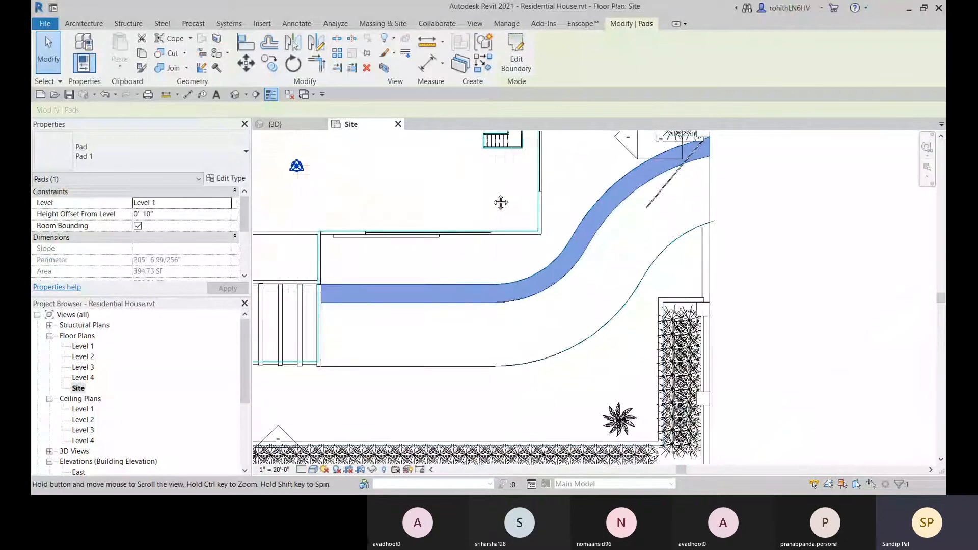
{"action": "left_click", "coordinate": [637, 278]}
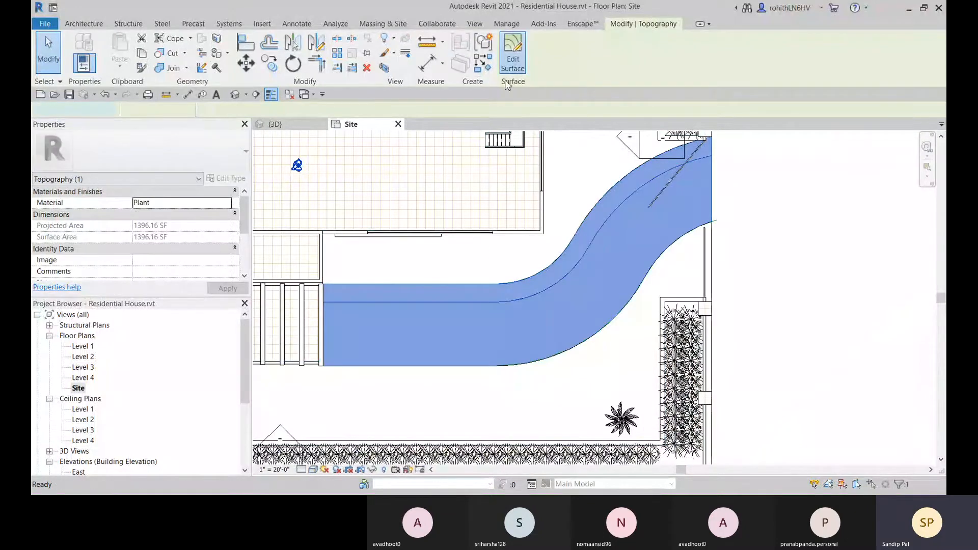
{"action": "left_click", "coordinate": [512, 64]}
{"action": "scroll", "coordinate": [680, 251], "scroll_direction": "up", "scroll_amount": 2}
{"action": "left_click", "coordinate": [512, 64]}
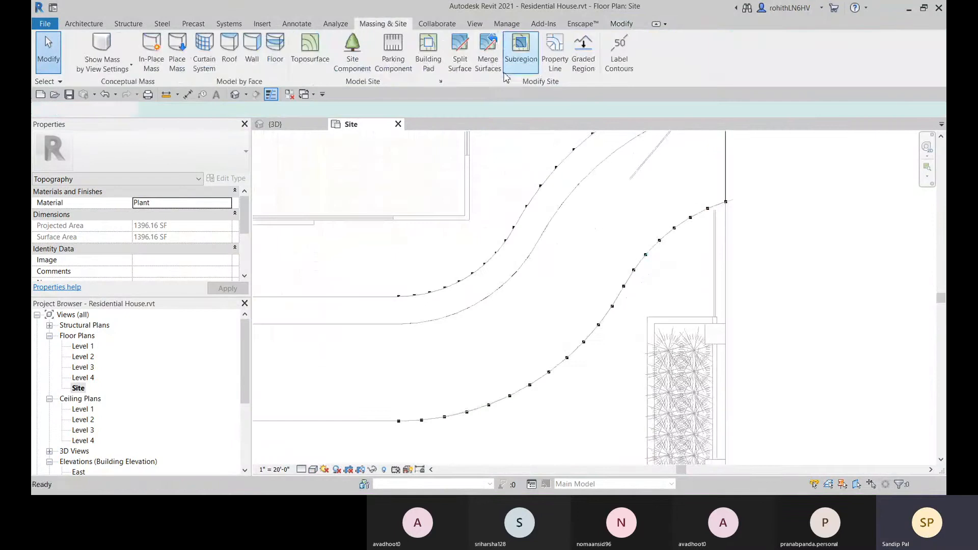
{"action": "scroll", "coordinate": [636, 275], "scroll_direction": "down", "scroll_amount": 3}
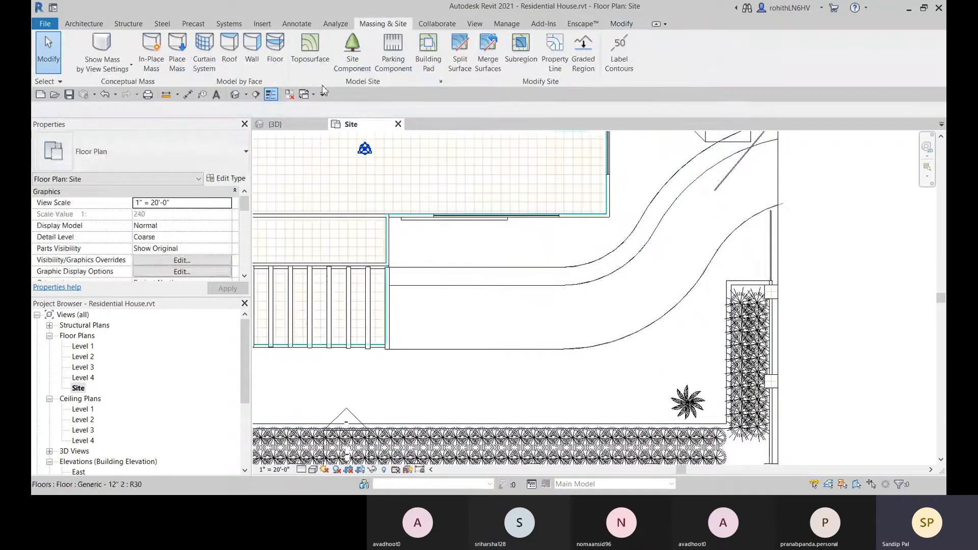
Start a new building pad and pick the driveway's outer straight edge and its adjoining arc as boundary lines.
{"action": "left_click", "coordinate": [428, 51]}
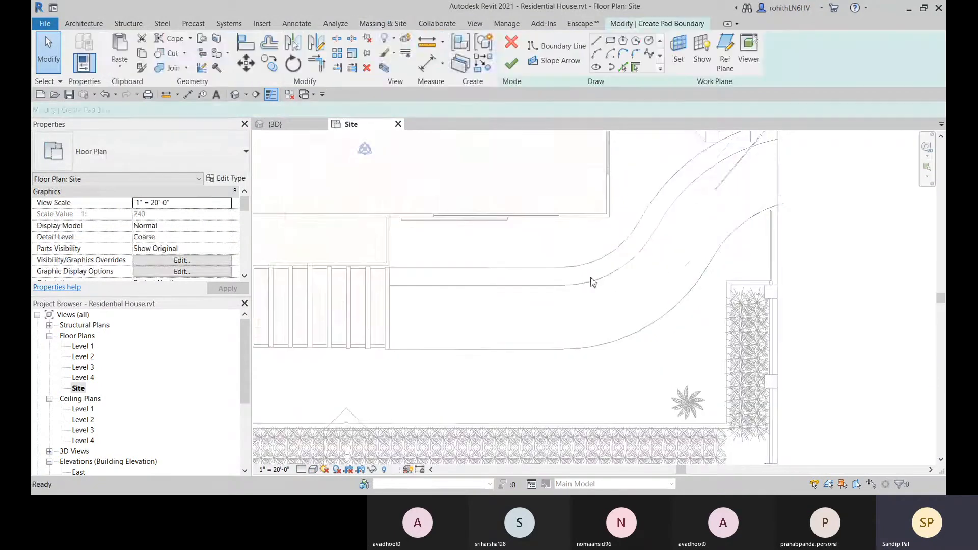
{"action": "middle_click_drag", "start_coordinate": [566, 310], "coordinate": [494, 277]}
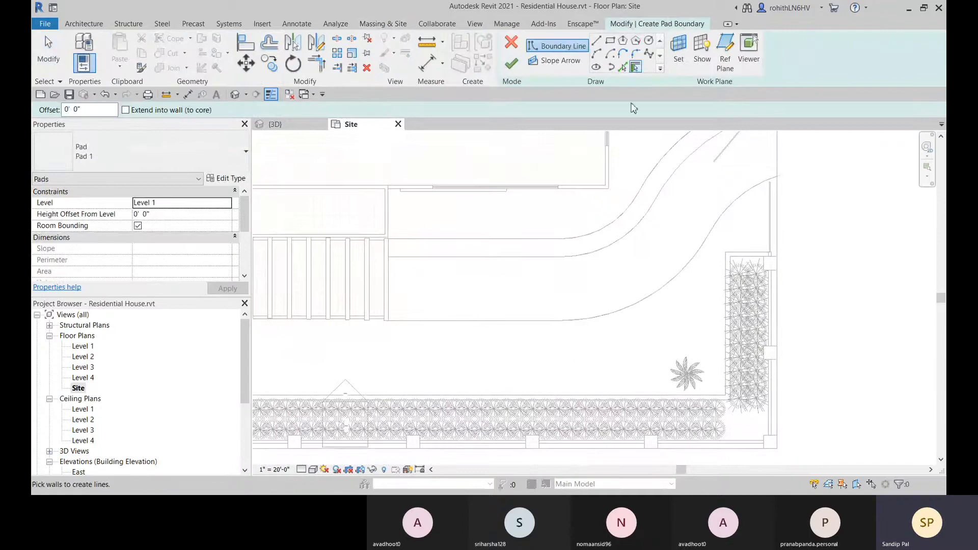
{"action": "left_click", "coordinate": [622, 67]}
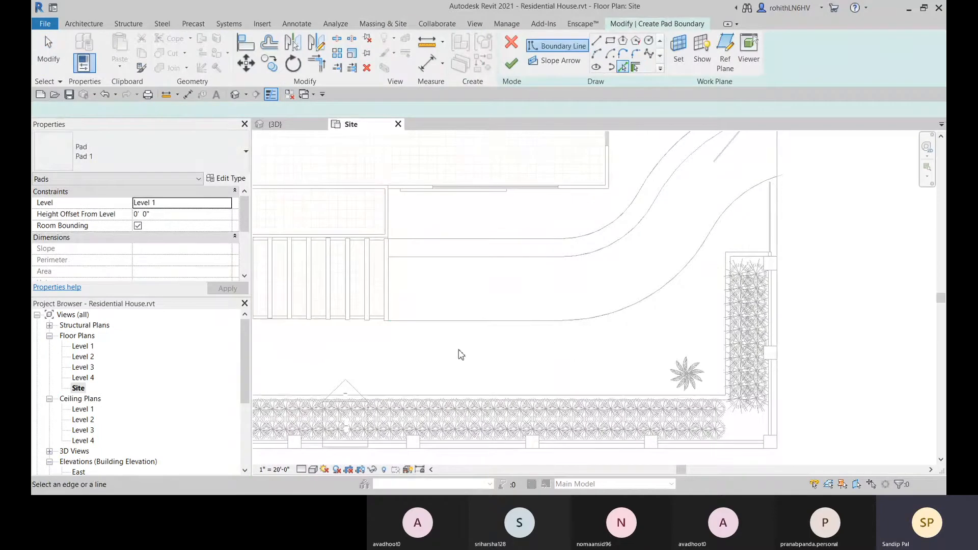
{"action": "left_click", "coordinate": [401, 324]}
{"action": "left_click", "coordinate": [606, 312]}
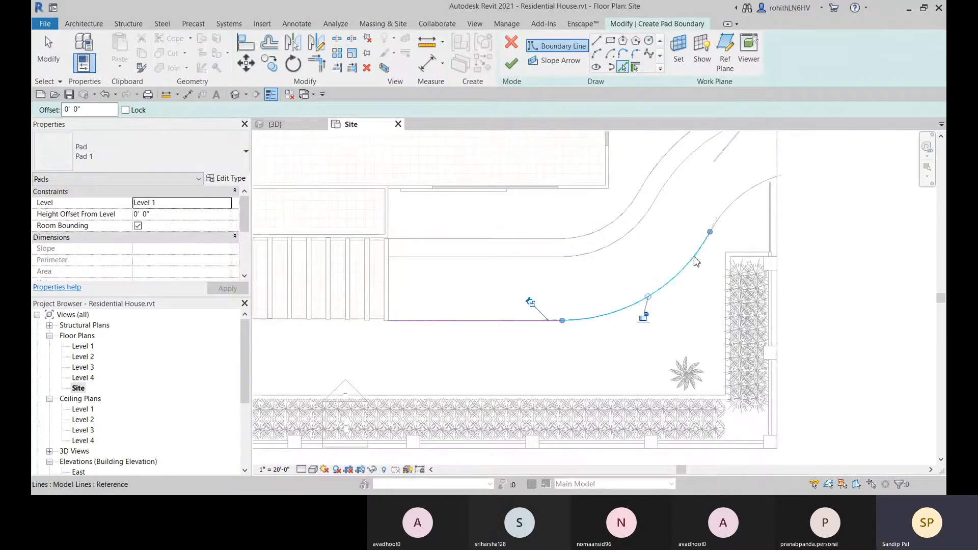
{"action": "scroll", "coordinate": [705, 246], "scroll_direction": "up", "scroll_amount": 1}
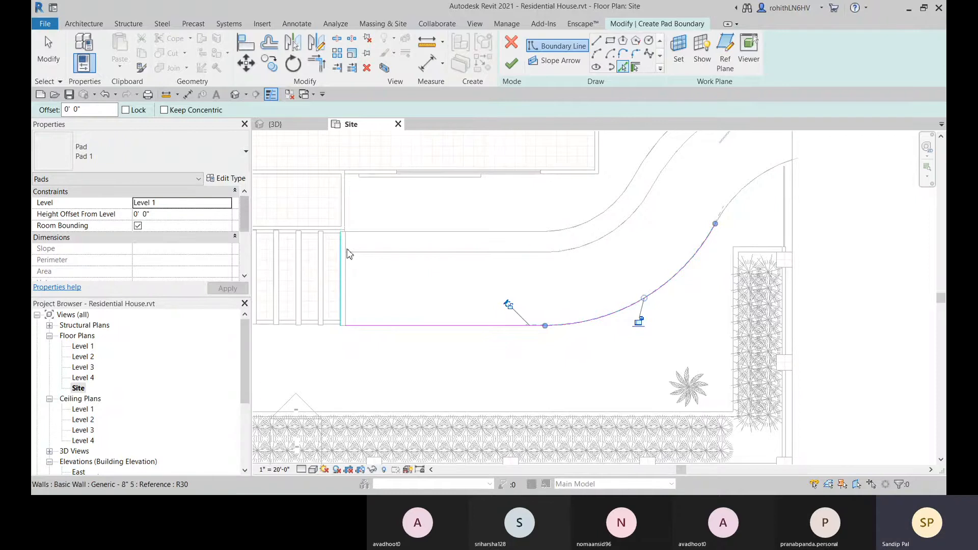
Measure the width of the existing walkway pad at its end beside the porch.
{"action": "left_click", "coordinate": [426, 42]}
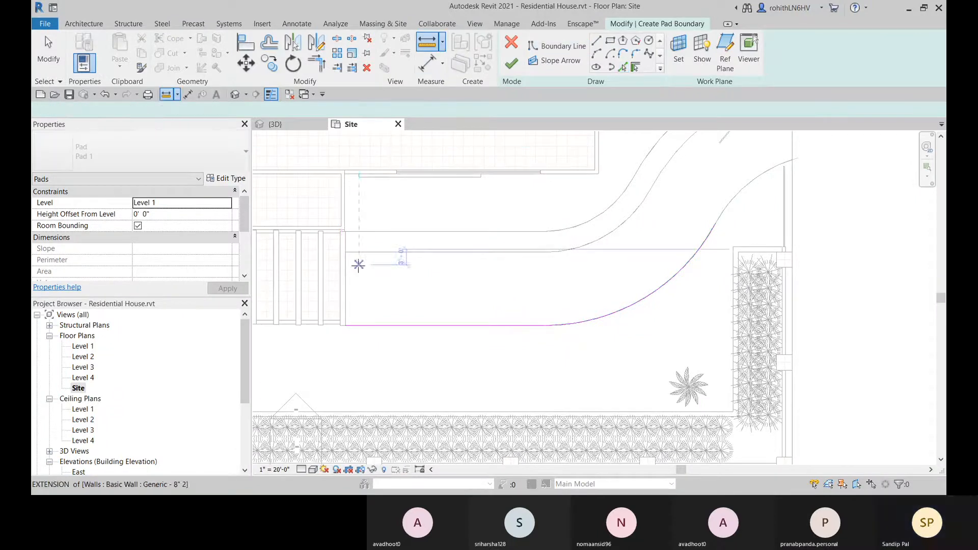
{"action": "left_click", "coordinate": [346, 252]}
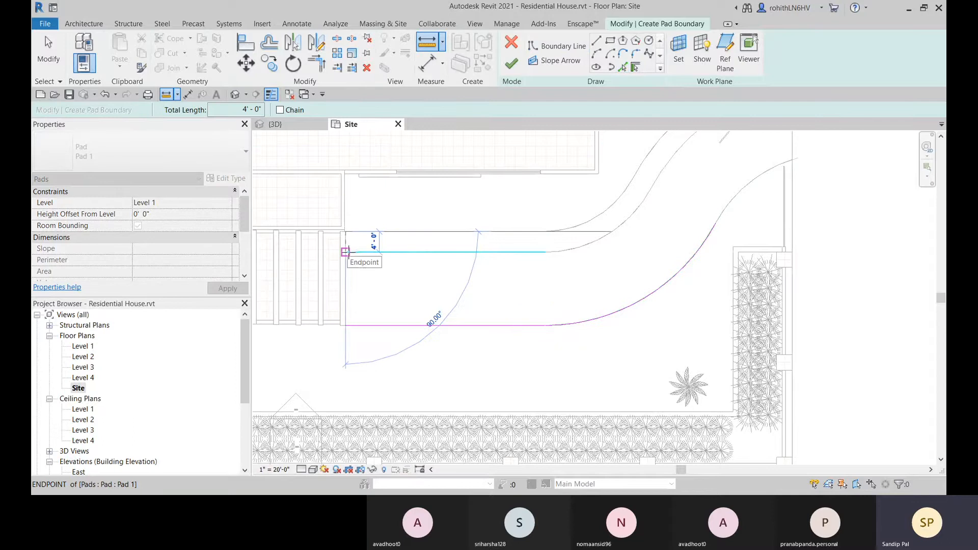
{"action": "key", "text": "Escape"}
{"action": "key", "text": "Escape"}
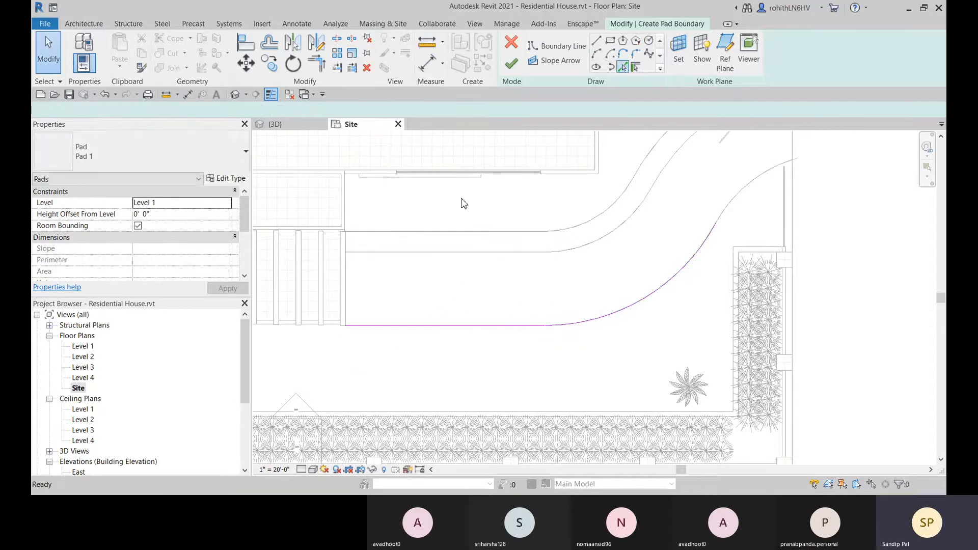
Add boundary lines offset 4' 0" outward from the driveway's outer straight edge and its adjoining arc.
{"action": "left_click", "coordinate": [83, 111]}
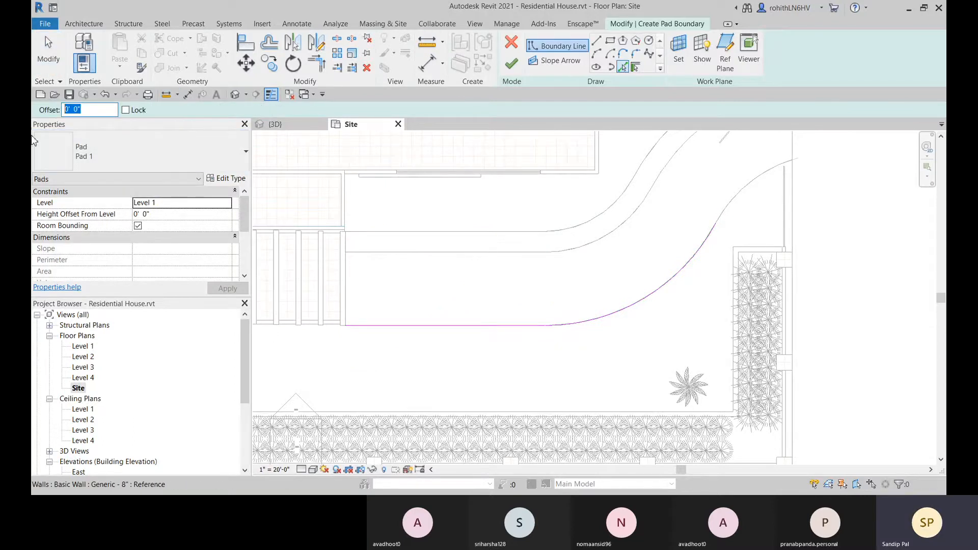
{"action": "type", "text": "4"}
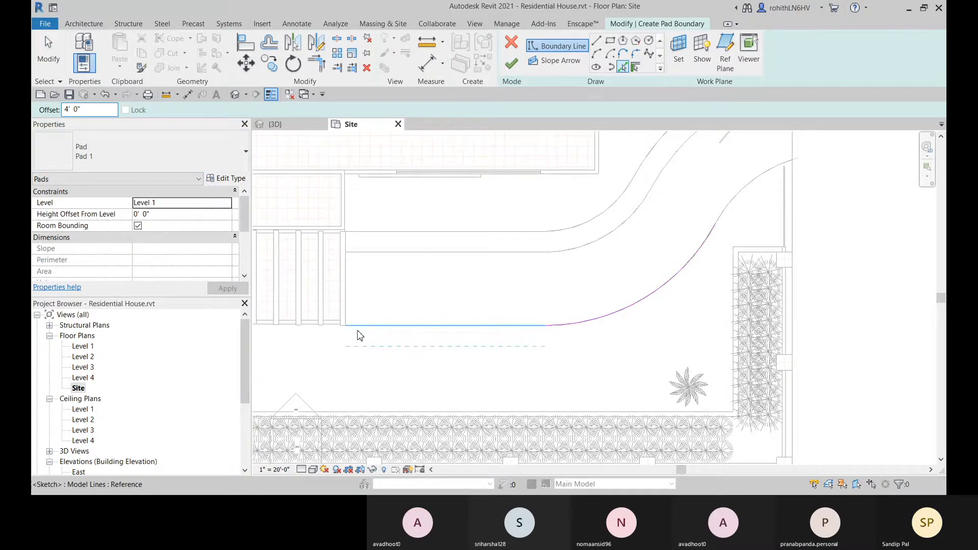
{"action": "left_click", "coordinate": [580, 323]}
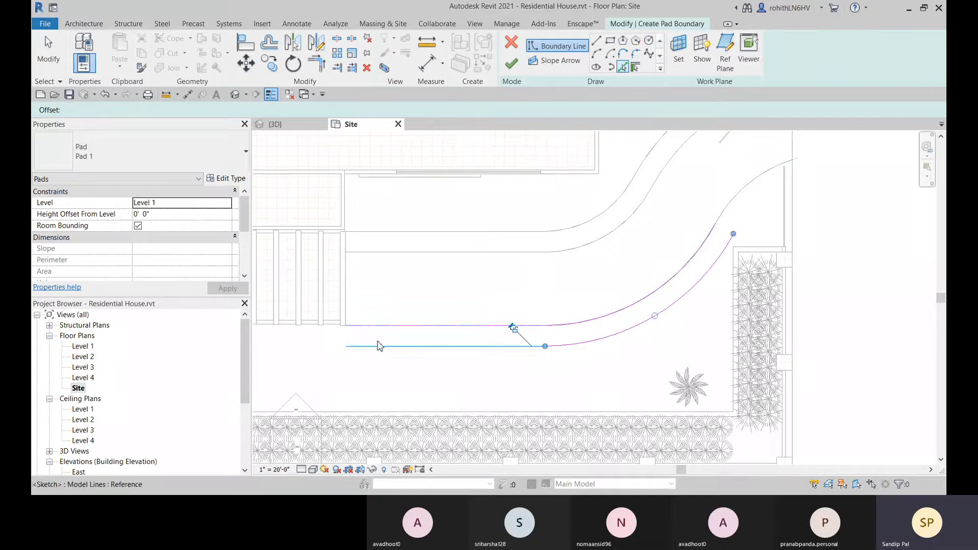
{"action": "left_click", "coordinate": [597, 46]}
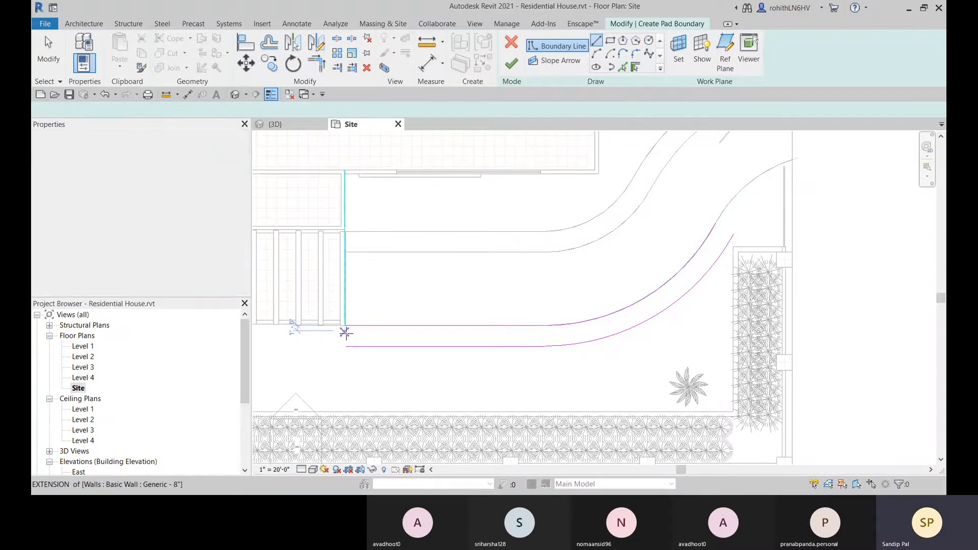
{"action": "left_click", "coordinate": [345, 324]}
{"action": "left_click", "coordinate": [345, 347]}
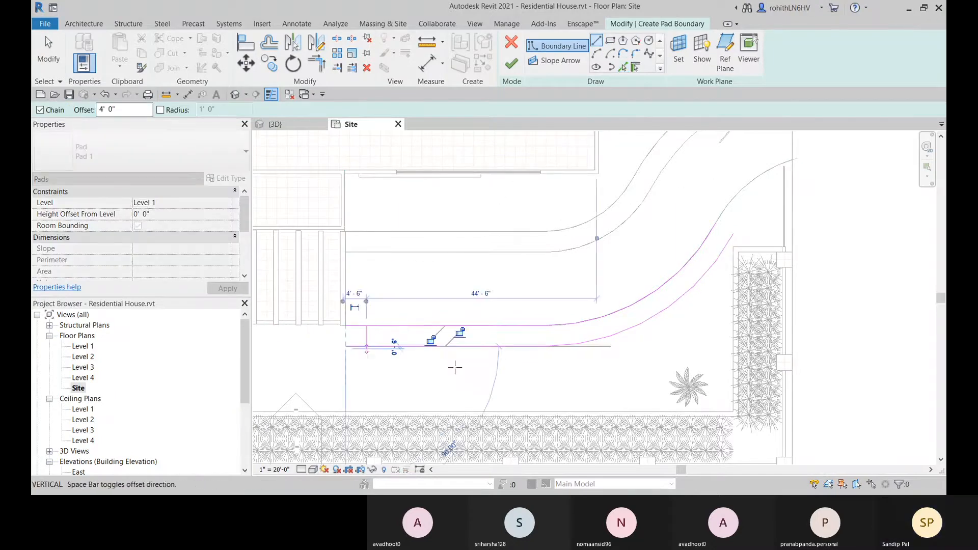
{"action": "key", "text": "Escape"}
{"action": "key", "text": "Escape"}
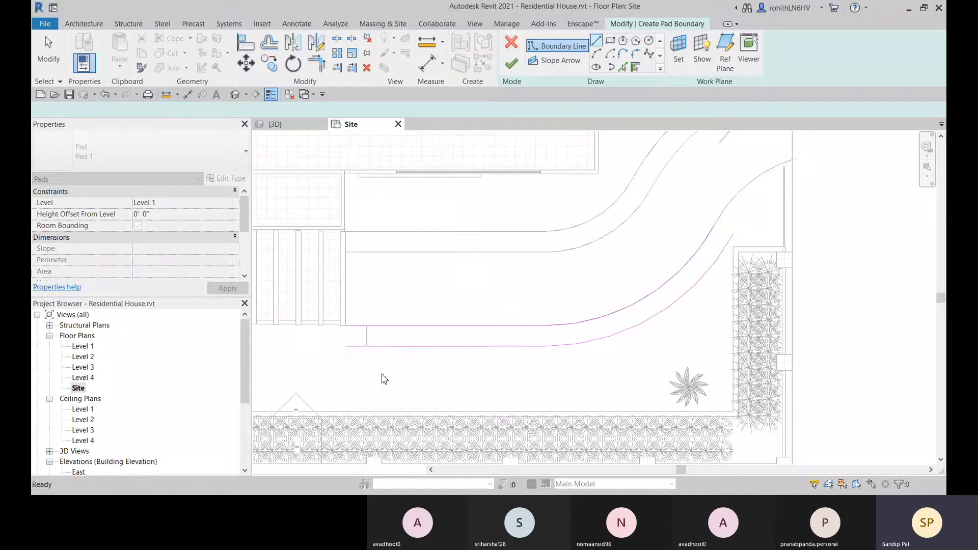
{"action": "key", "text": "ctrl+z"}
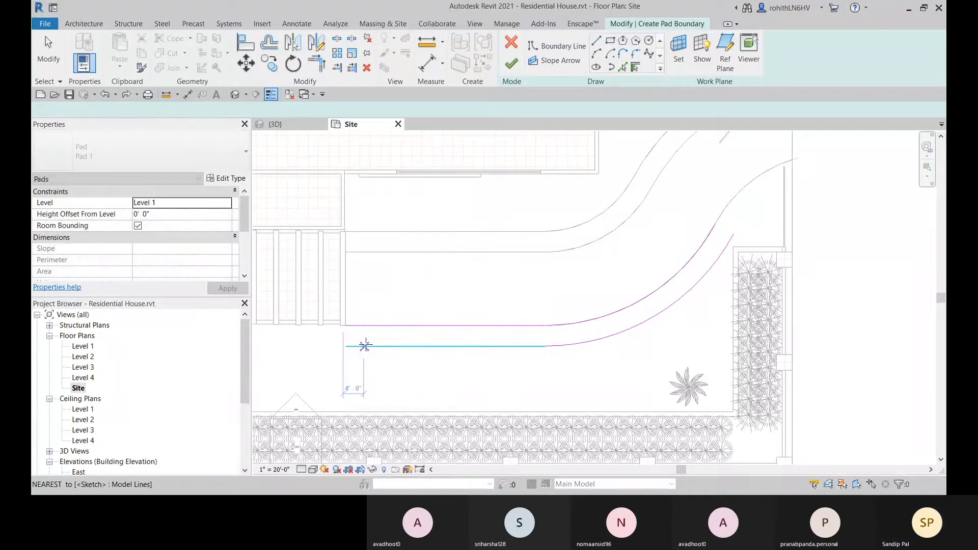
Reset the boundary offset to 0' 0" and close the porch end of the pad outline with a straight line.
{"action": "left_click", "coordinate": [623, 67]}
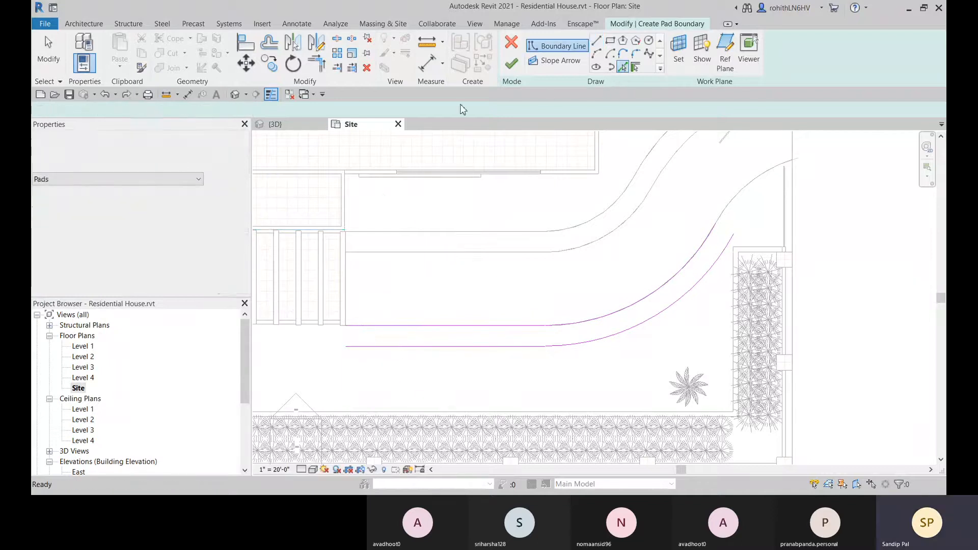
{"action": "type", "text": "0"}
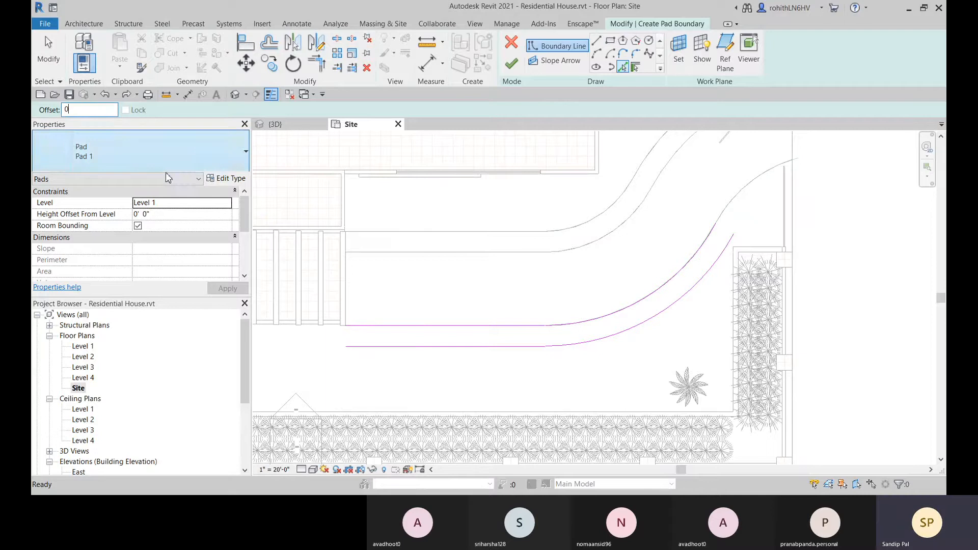
{"action": "key", "text": "Return"}
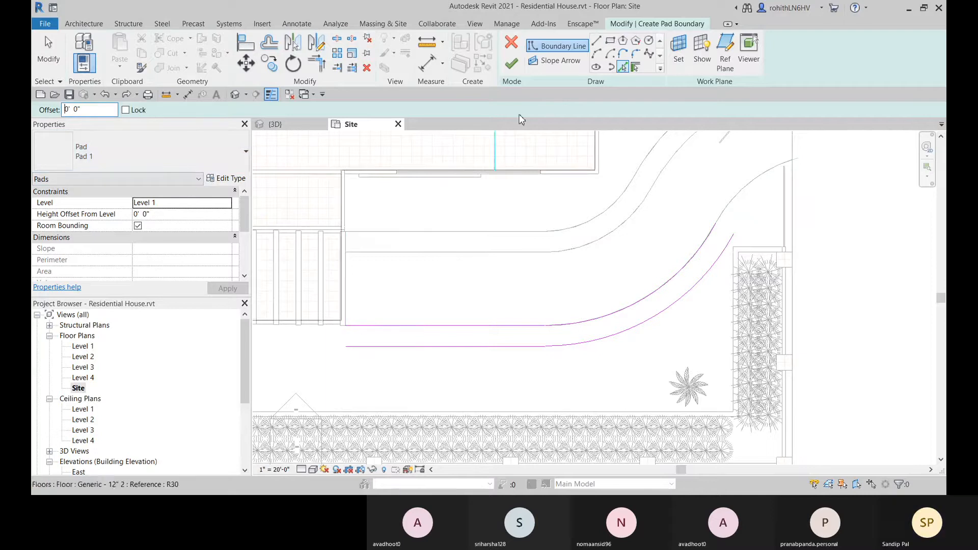
{"action": "key", "text": "l"}
{"action": "key", "text": "i"}
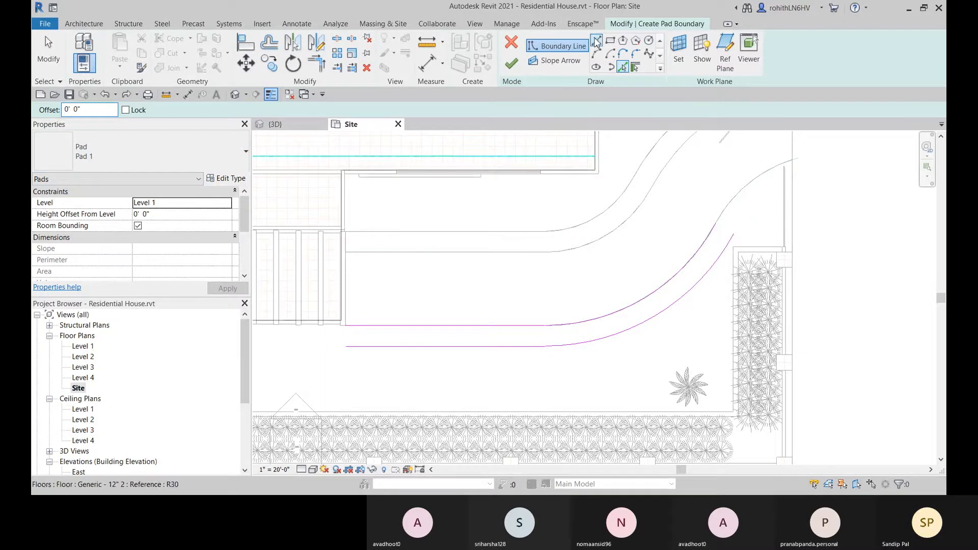
{"action": "left_click", "coordinate": [345, 326]}
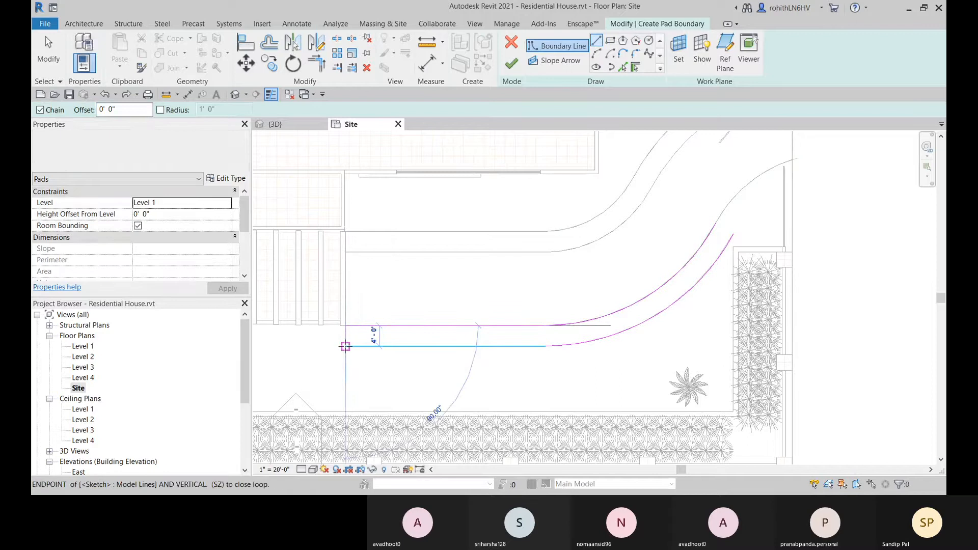
{"action": "left_click", "coordinate": [346, 347]}
Draw a short straight boundary line between the outer and inner arcs near the gate end of the pad.
{"action": "left_click", "coordinate": [611, 341]}
{"action": "middle_click_drag", "start_coordinate": [576, 364], "coordinate": [513, 403]}
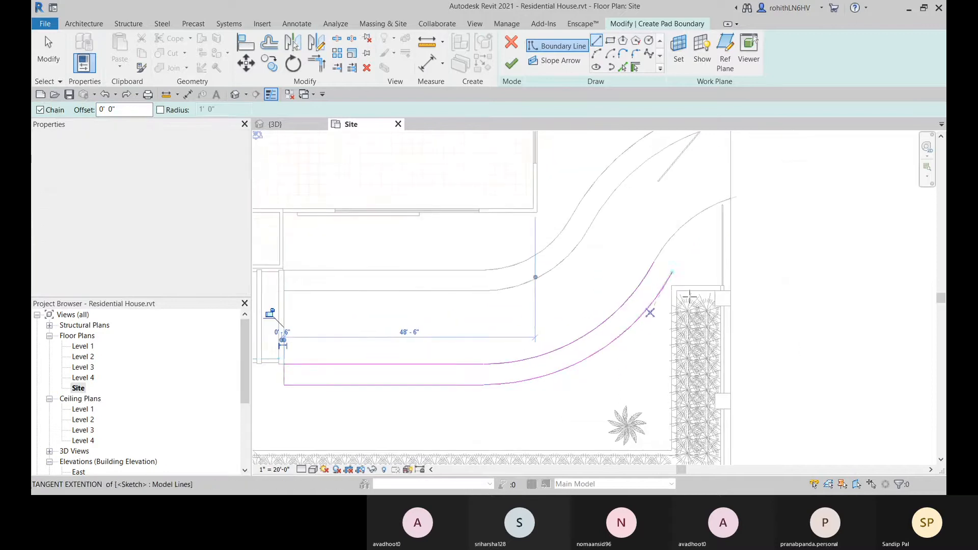
{"action": "left_click", "coordinate": [653, 263]}
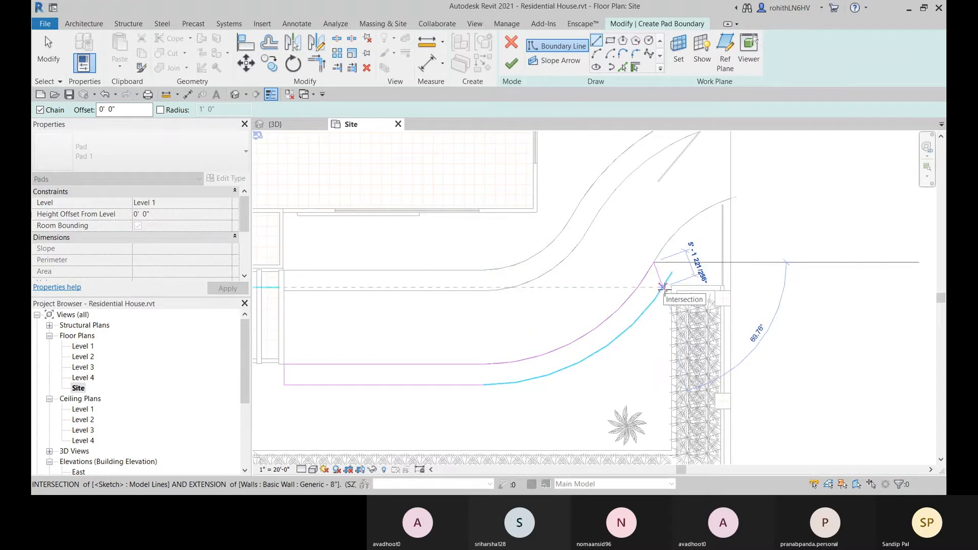
{"action": "key", "text": "Escape"}
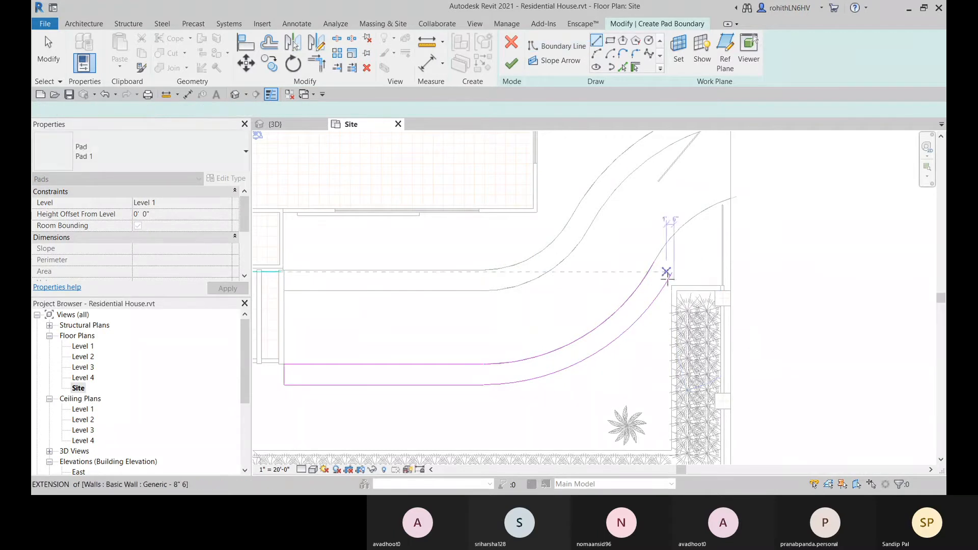
{"action": "left_click", "coordinate": [661, 294]}
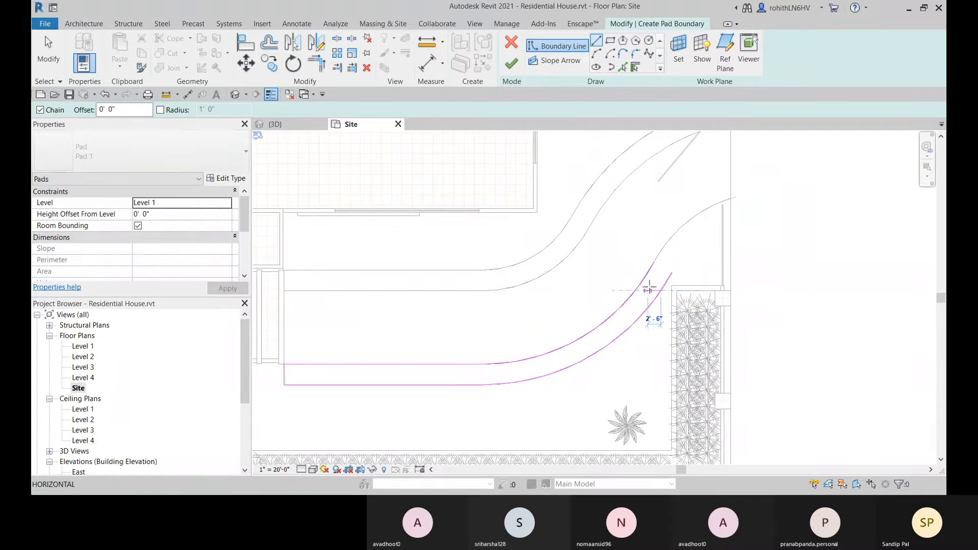
{"action": "left_click", "coordinate": [645, 275]}
{"action": "key", "text": "Escape"}
{"action": "key", "text": "Escape"}
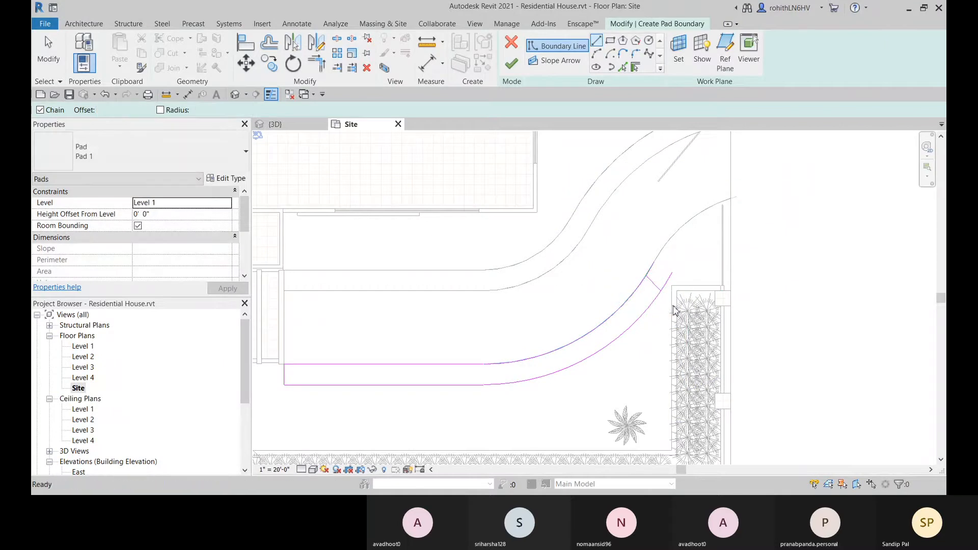
Trim the overhanging ends of both boundary arcs to the short end line near the gate.
{"action": "key", "text": "t"}
{"action": "key", "text": "r"}
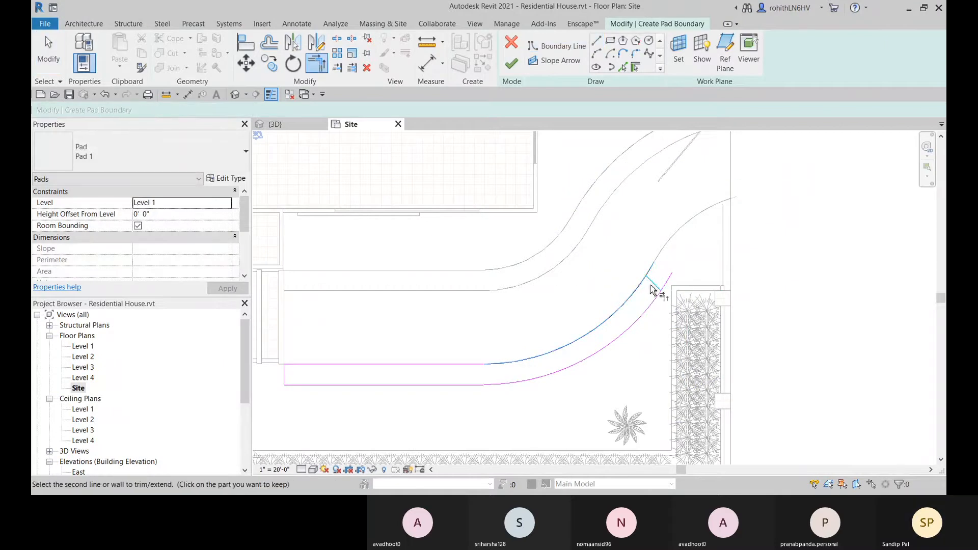
{"action": "left_click", "coordinate": [654, 284]}
{"action": "left_click", "coordinate": [654, 301]}
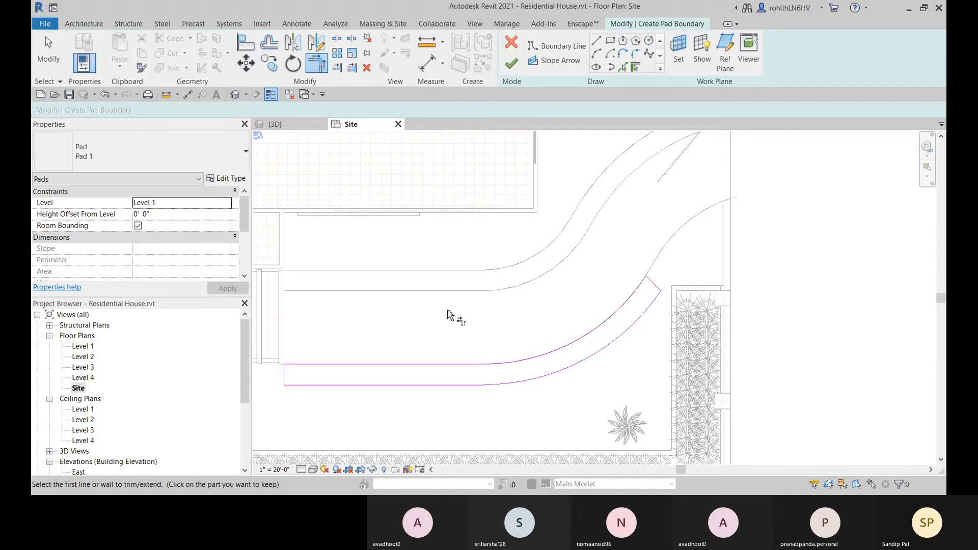
{"action": "middle_click_drag", "start_coordinate": [456, 158], "coordinate": [472, 175]}
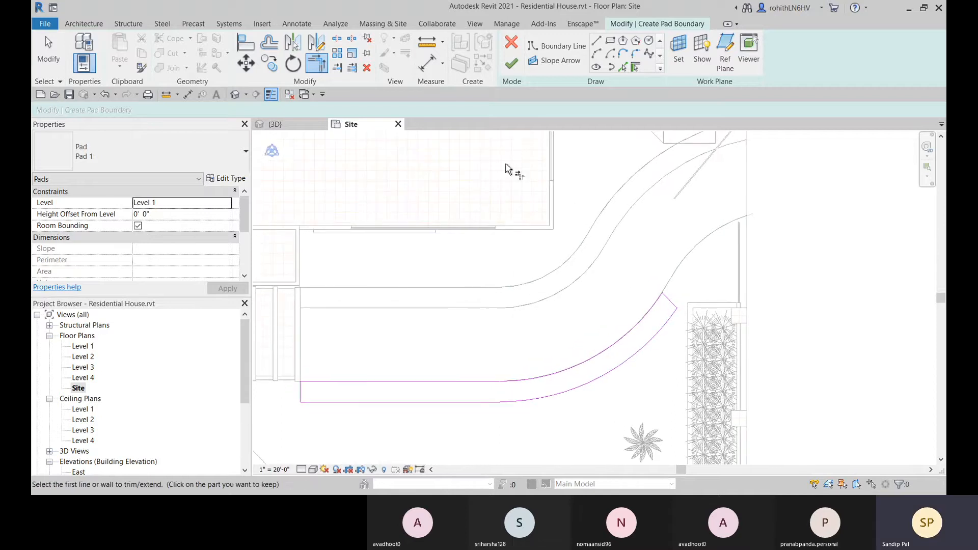
Finish the pad boundary sketch and show the new pad in the 3D view.
{"action": "left_click", "coordinate": [512, 62]}
{"action": "middle_click_drag", "start_coordinate": [600, 327], "coordinate": [586, 336]}
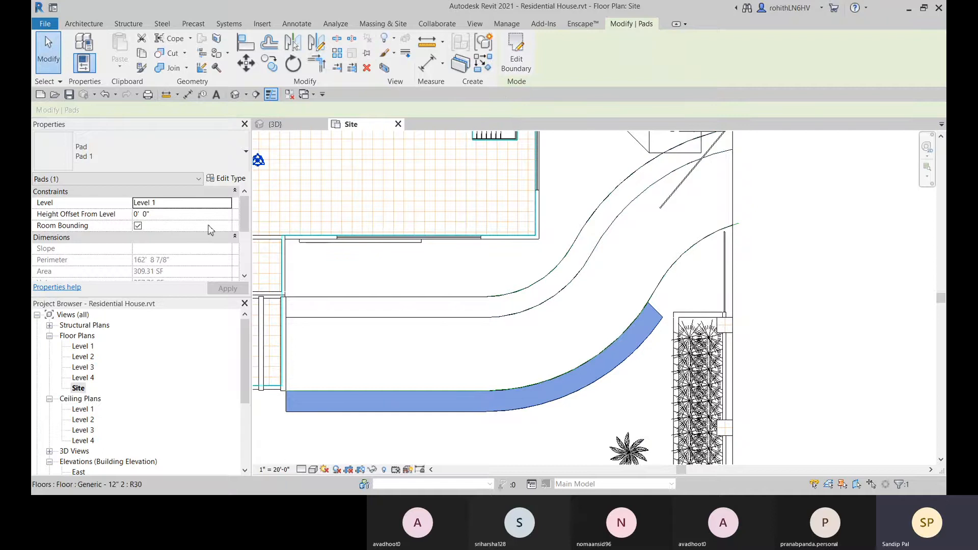
{"action": "left_click", "coordinate": [298, 125]}
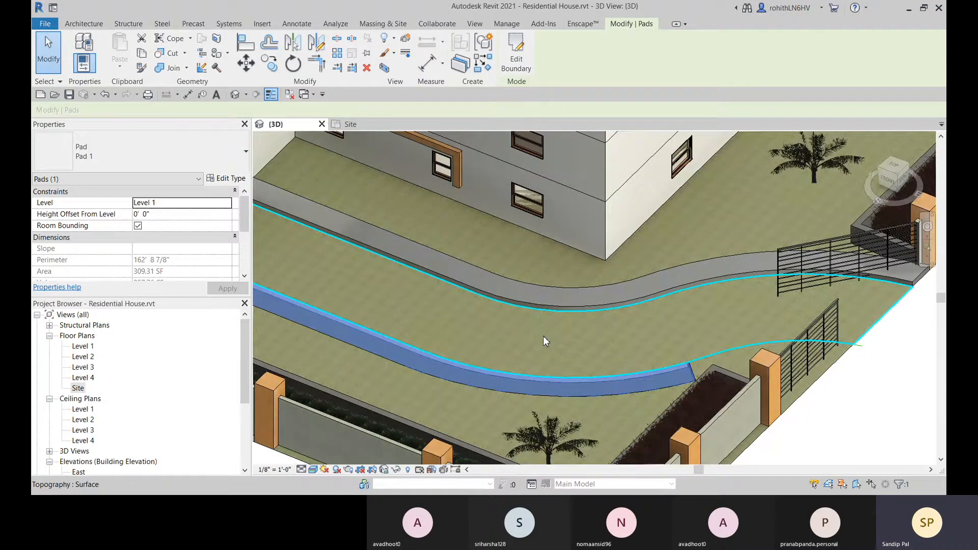
{"action": "key", "text": "Escape"}
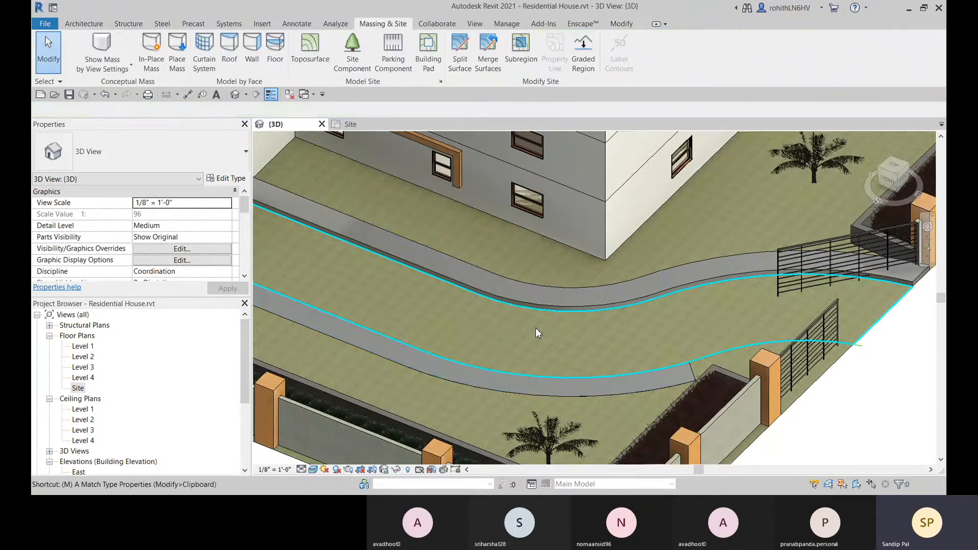
Try to match the type properties between the existing raised walkway pad and the new pad.
{"action": "key", "text": "a"}
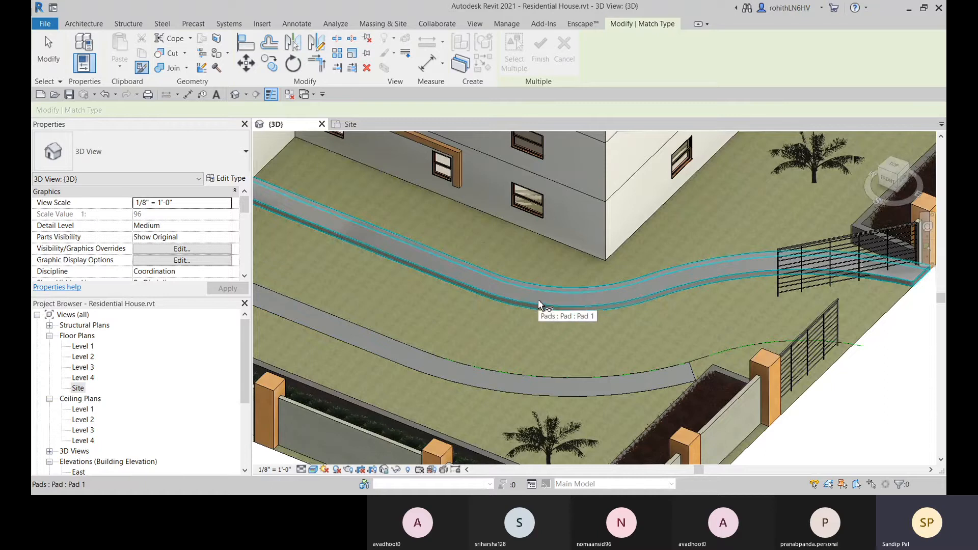
{"action": "left_click", "coordinate": [539, 304]}
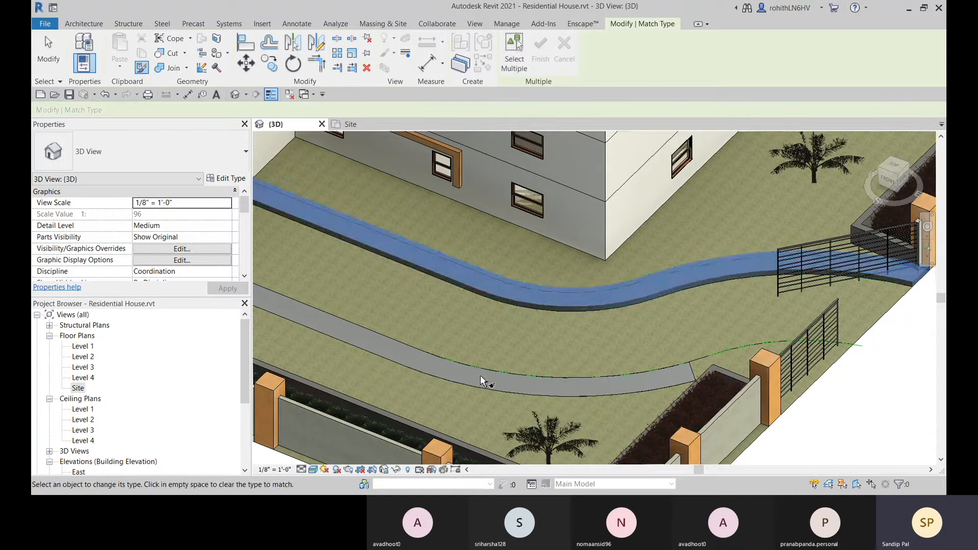
{"action": "left_click", "coordinate": [509, 388]}
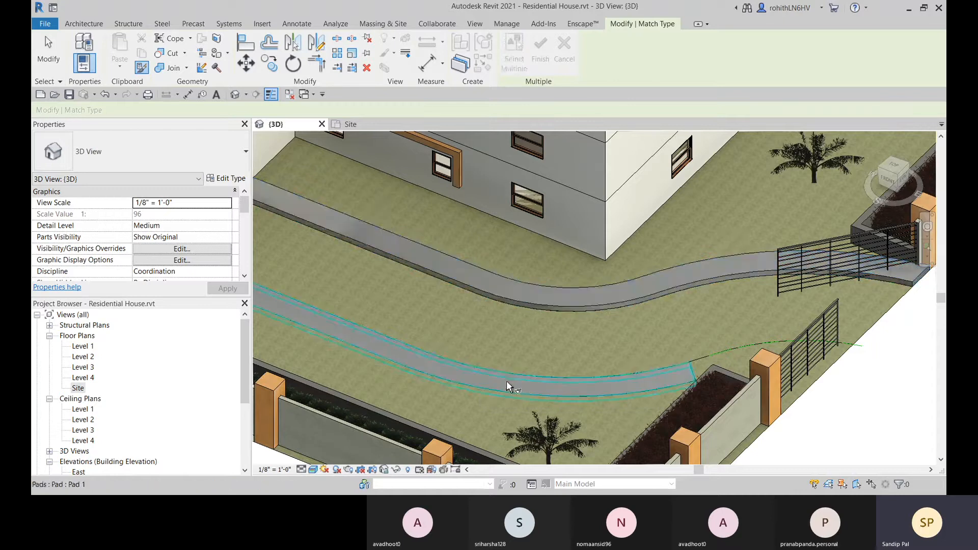
{"action": "left_click", "coordinate": [514, 393]}
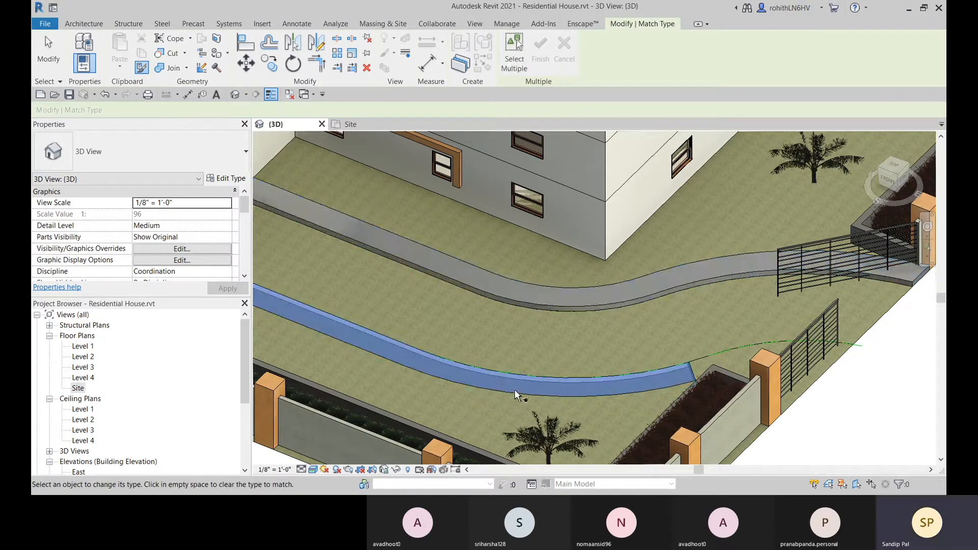
{"action": "left_click", "coordinate": [556, 301]}
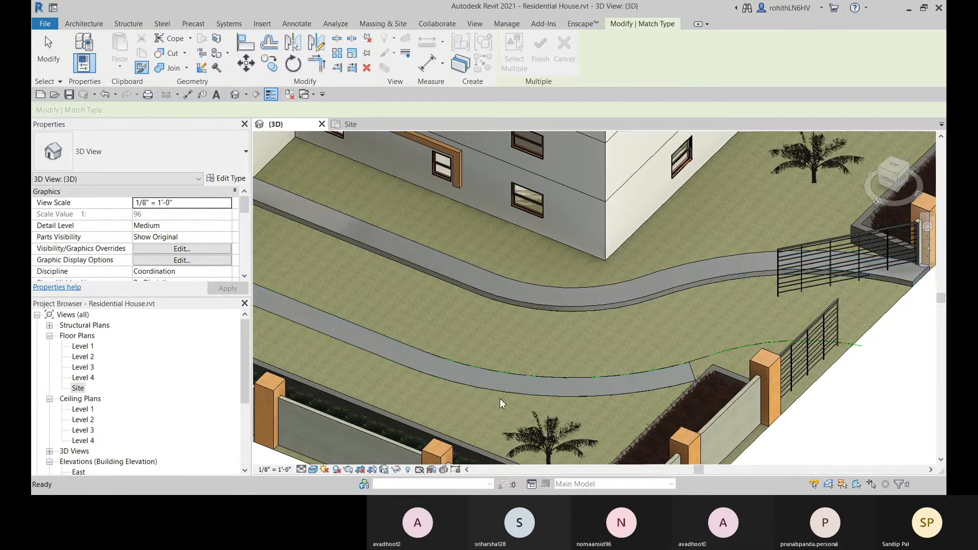
{"action": "key", "text": "Escape"}
Check the new pad's type thickness, and set its height offset from Level 1 to 0' 10".
{"action": "middle_click_drag", "start_coordinate": [567, 386], "coordinate": [601, 359], "text": "shift"}
{"action": "left_click", "coordinate": [573, 289]}
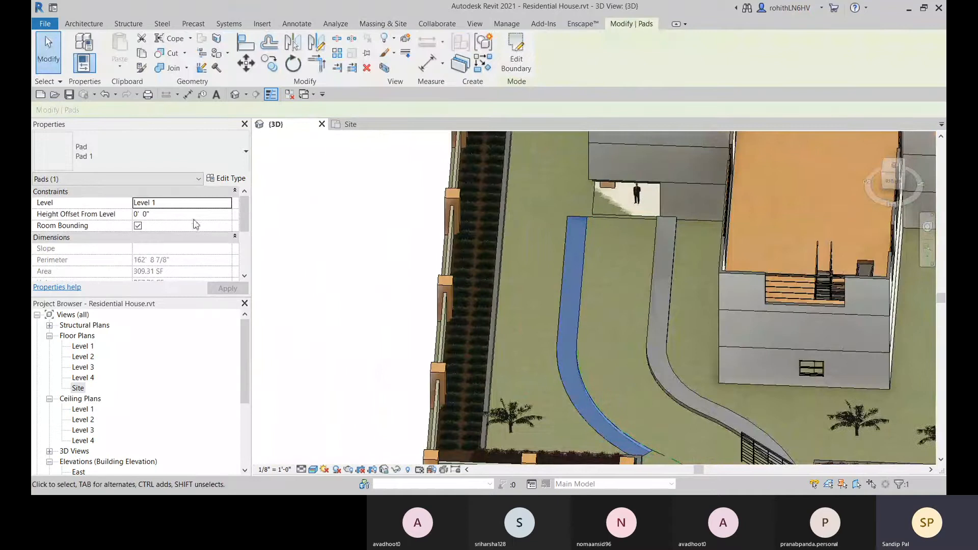
{"action": "left_click", "coordinate": [179, 214]}
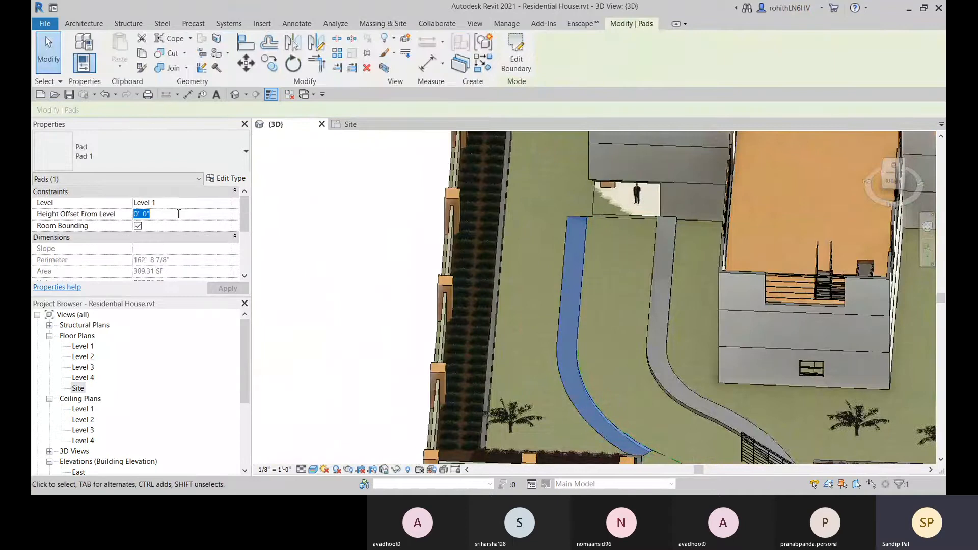
{"action": "left_click", "coordinate": [226, 179]}
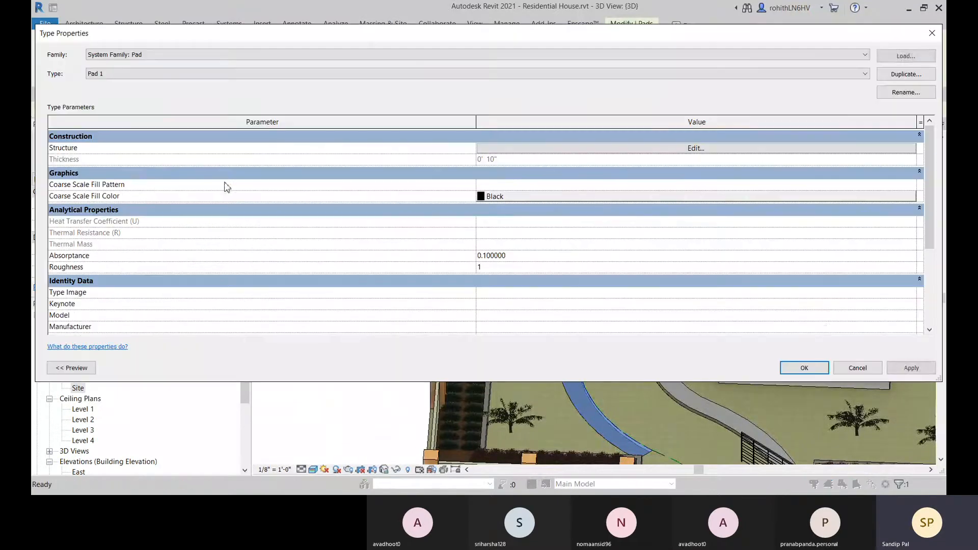
{"action": "left_click", "coordinate": [823, 375]}
{"action": "left_click", "coordinate": [159, 218]}
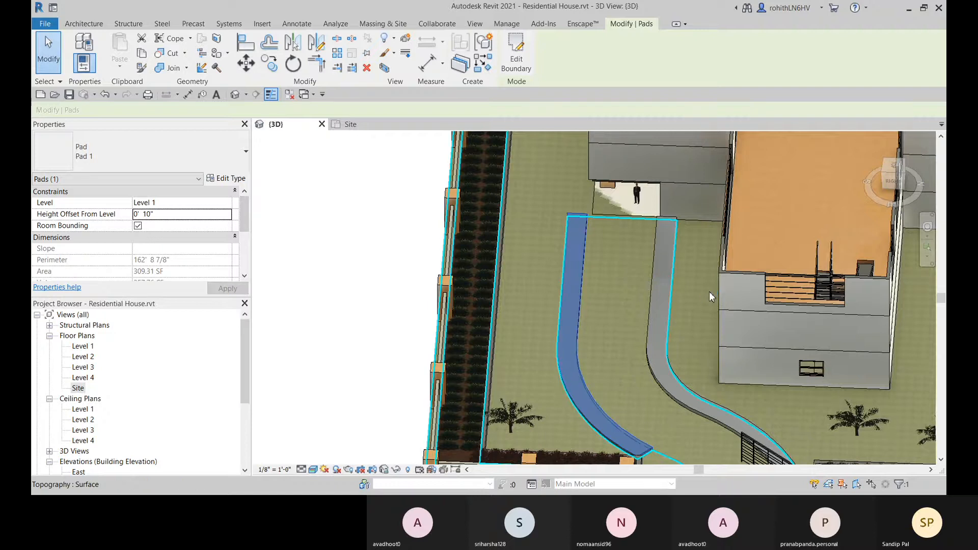
{"action": "middle_click_drag", "start_coordinate": [539, 323], "coordinate": [576, 319], "text": "shift"}
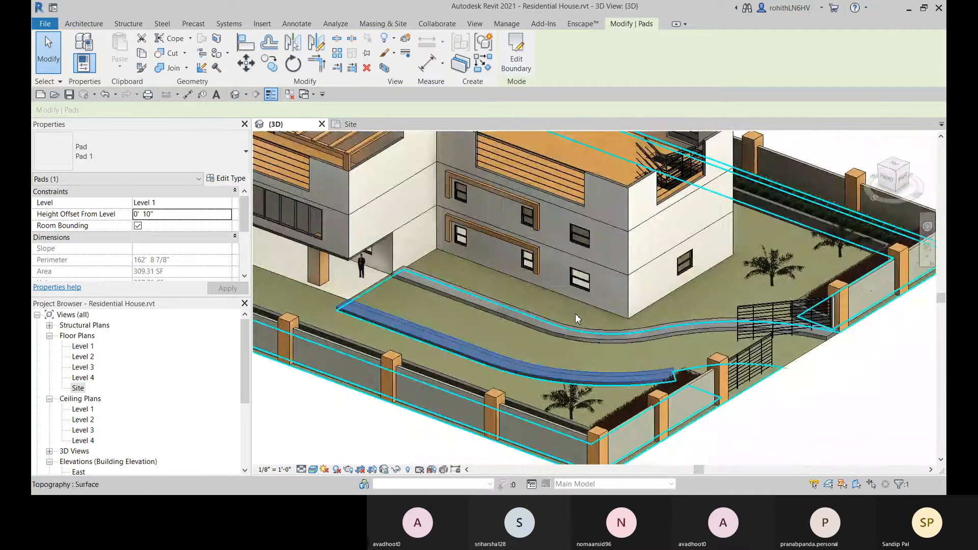
{"action": "scroll", "coordinate": [493, 336], "scroll_direction": "up", "scroll_amount": 3}
{"action": "middle_click_drag", "start_coordinate": [508, 334], "coordinate": [448, 303]}
{"action": "scroll", "coordinate": [454, 299], "scroll_direction": "down", "scroll_amount": 2}
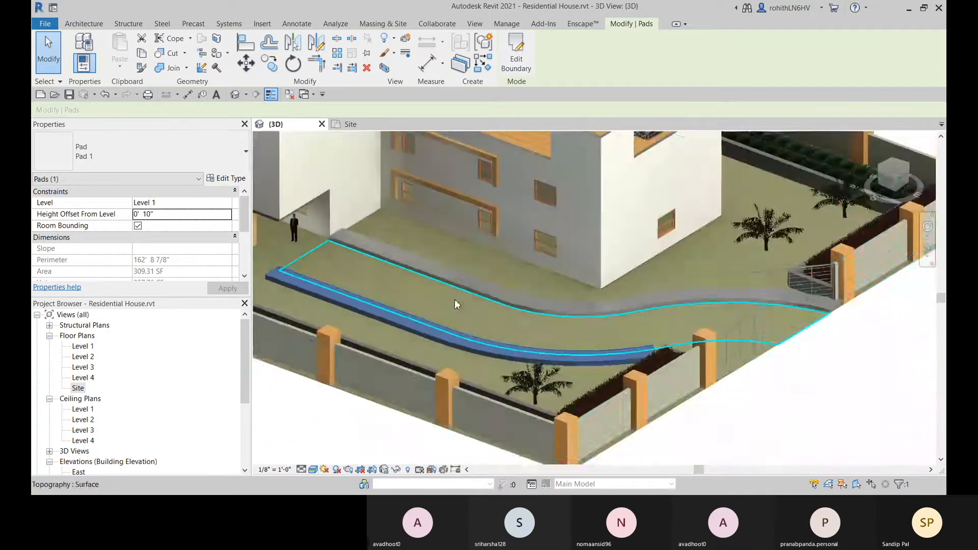
{"action": "middle_click_drag", "start_coordinate": [453, 358], "coordinate": [392, 329]}
{"action": "left_click", "coordinate": [665, 439]}
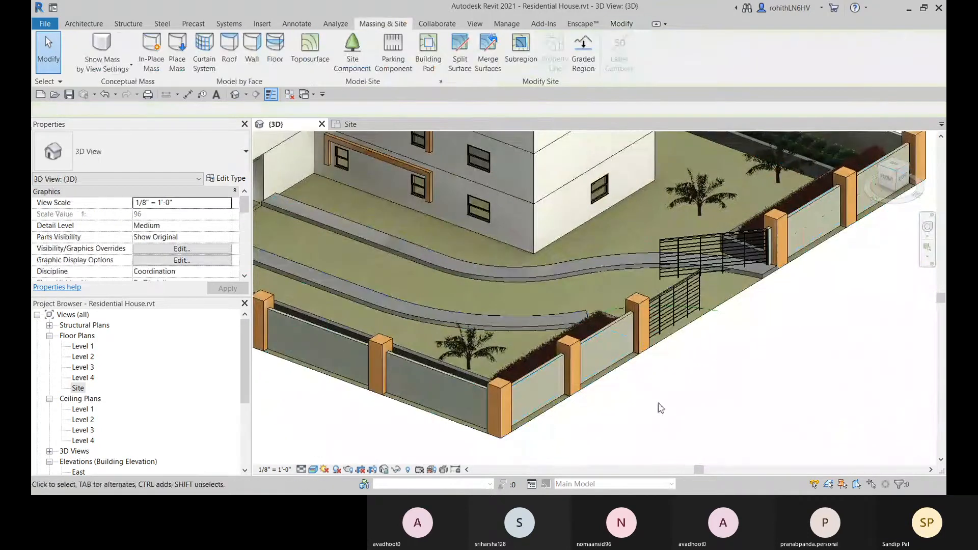
{"action": "scroll", "coordinate": [526, 303], "scroll_direction": "up", "scroll_amount": 4}
{"action": "scroll", "coordinate": [480, 273], "scroll_direction": "up", "scroll_amount": 3}
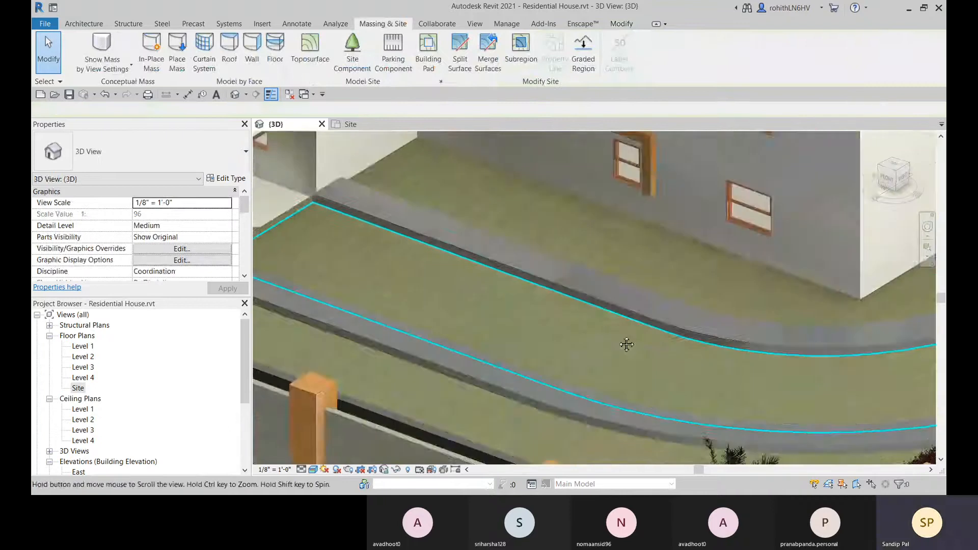
{"action": "scroll", "coordinate": [348, 215], "scroll_direction": "up", "scroll_amount": 1}
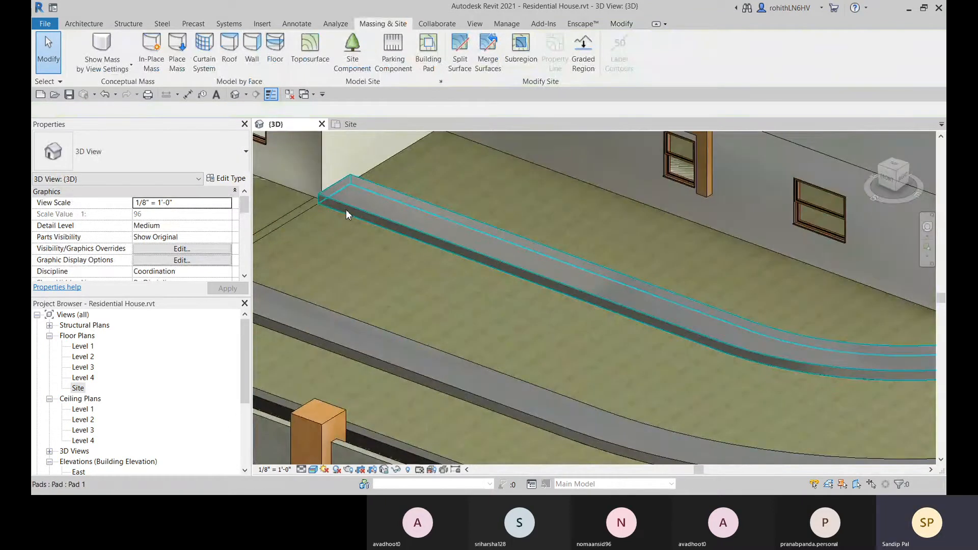
{"action": "scroll", "coordinate": [324, 204], "scroll_direction": "down", "scroll_amount": 3}
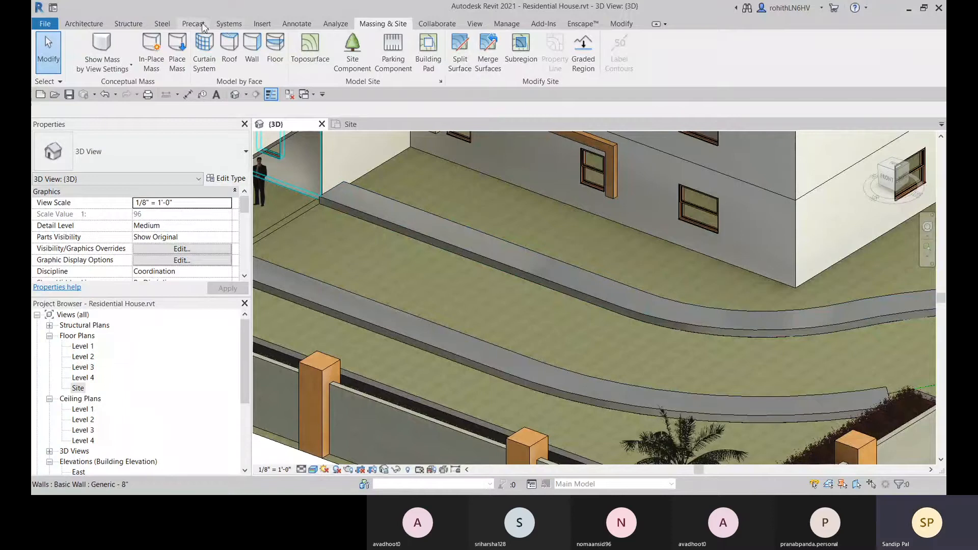
Load the Road Curb Left.rfa family from the Revit Model folder on the Hunter (D:) drive.
{"action": "left_click", "coordinate": [262, 24]}
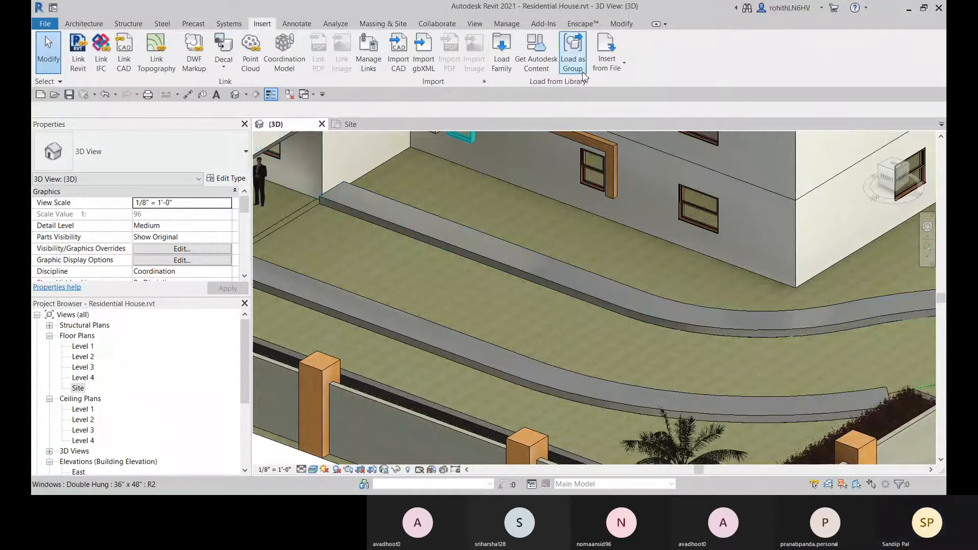
{"action": "left_click", "coordinate": [503, 61]}
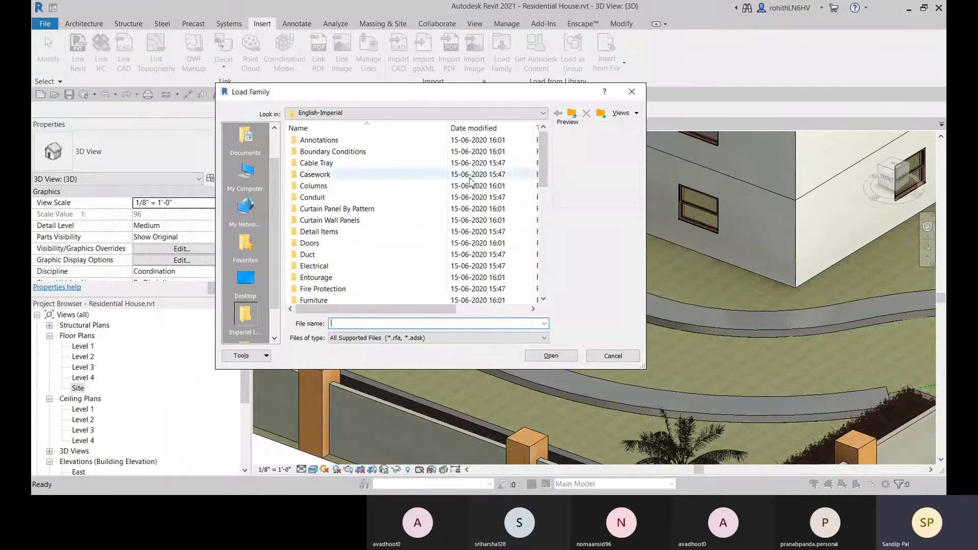
{"action": "left_click", "coordinate": [245, 279]}
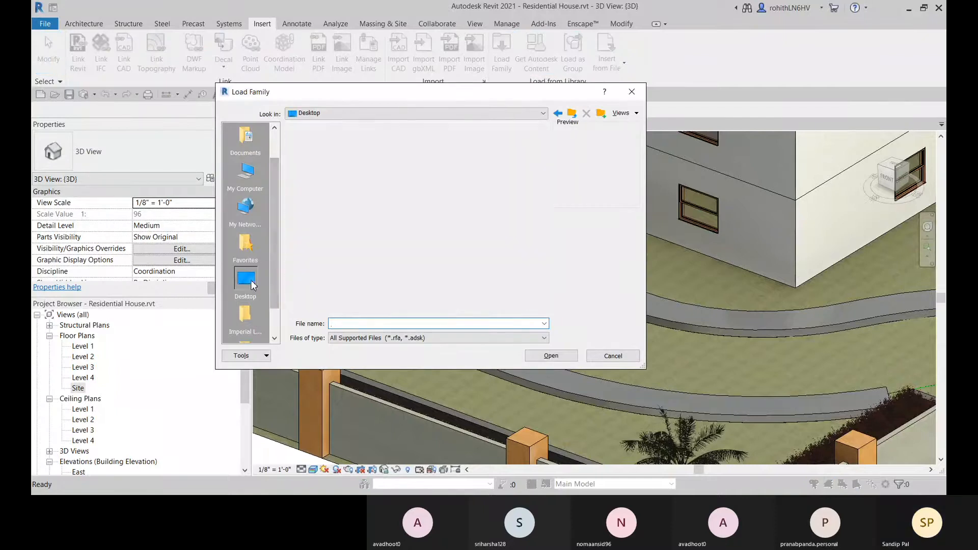
{"action": "left_click", "coordinate": [313, 164]}
{"action": "double_click", "coordinate": [313, 164]}
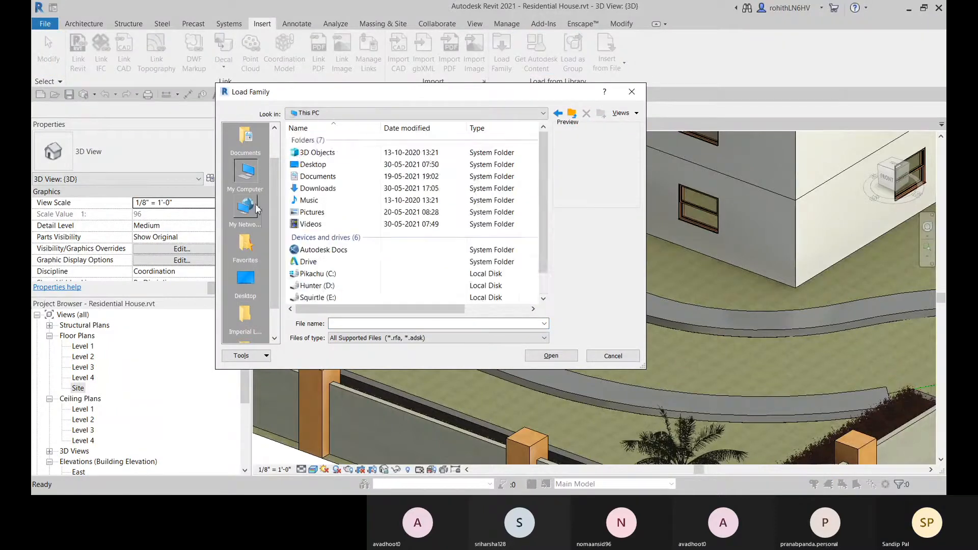
{"action": "scroll", "coordinate": [317, 255], "scroll_direction": "down", "scroll_amount": 1}
{"action": "double_click", "coordinate": [317, 260]}
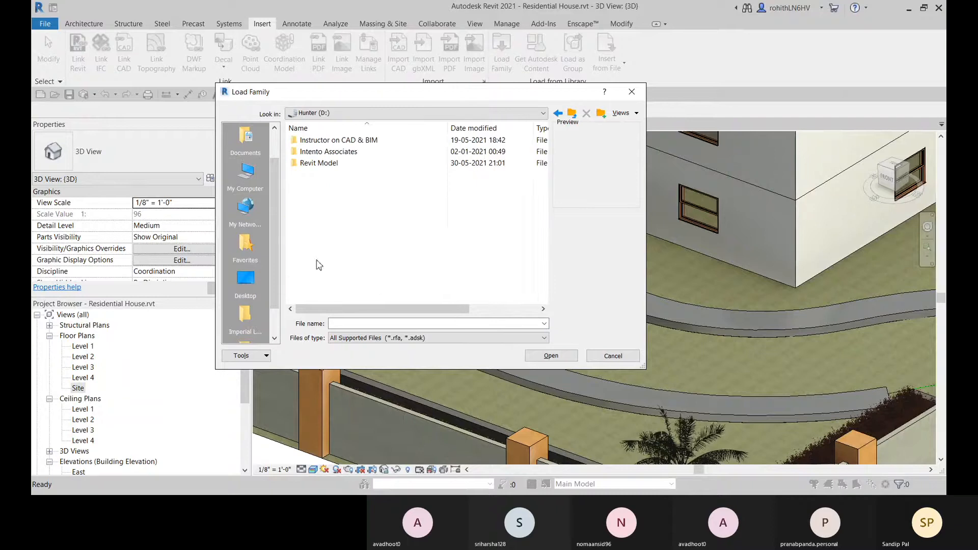
{"action": "double_click", "coordinate": [315, 163]}
{"action": "left_click", "coordinate": [313, 174]}
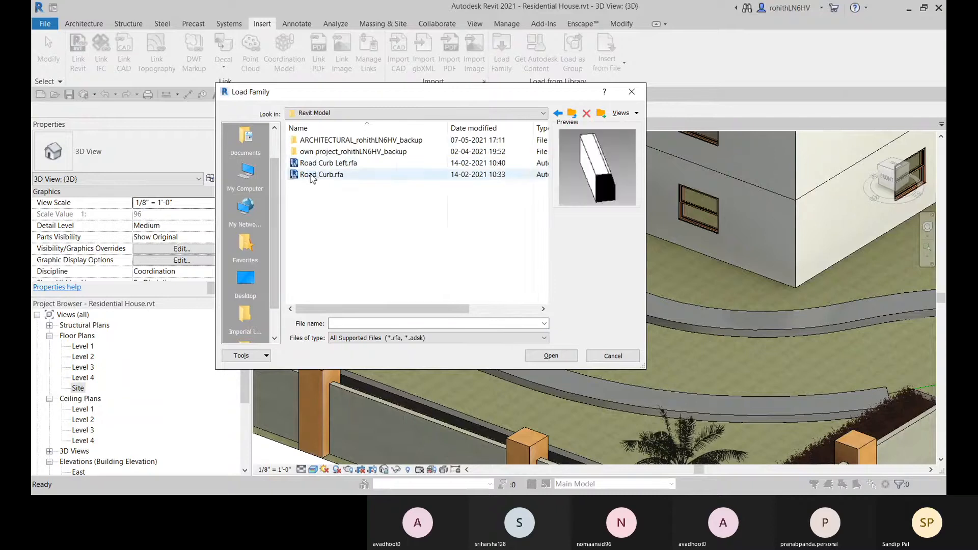
{"action": "left_click", "coordinate": [338, 164]}
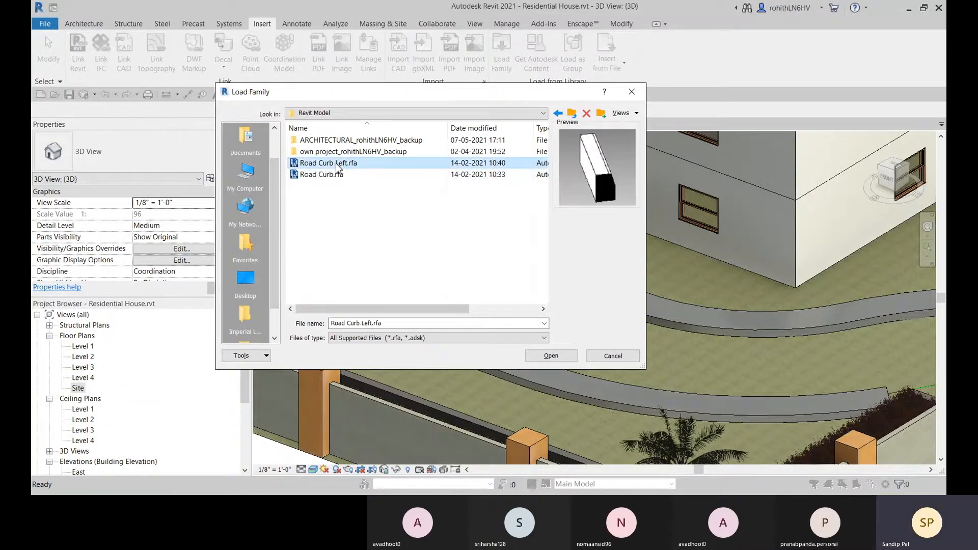
{"action": "left_click", "coordinate": [544, 357]}
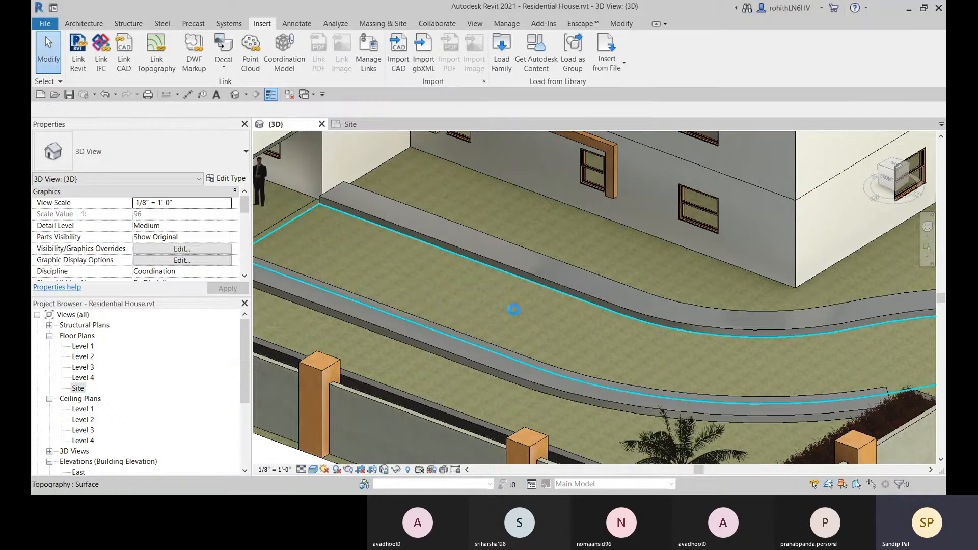
{"action": "scroll", "coordinate": [409, 301], "scroll_direction": "down", "scroll_amount": 3}
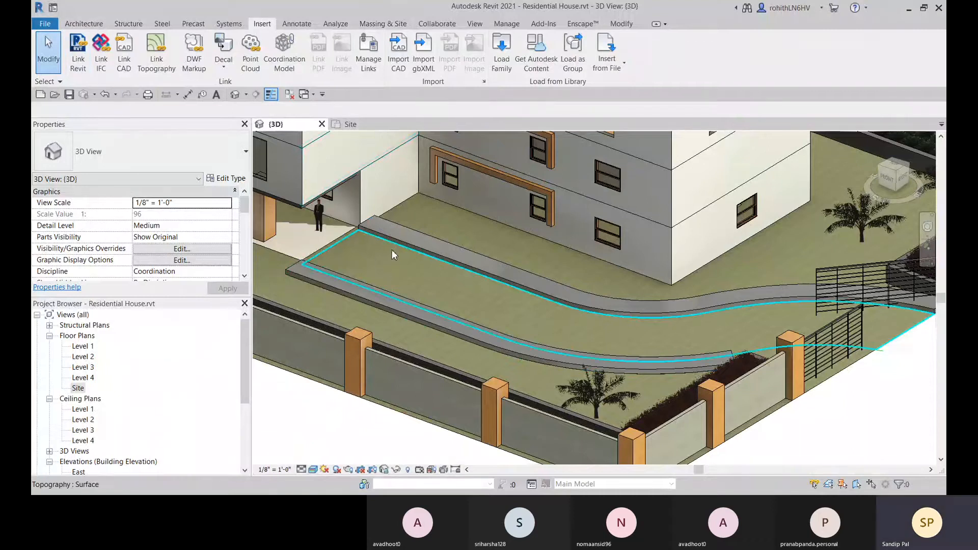
{"action": "left_click", "coordinate": [385, 24]}
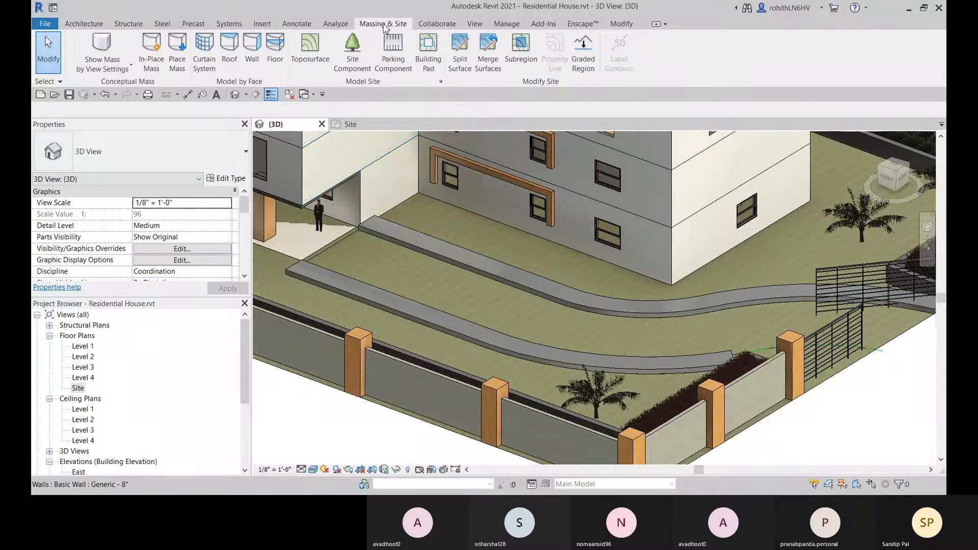
{"action": "middle_click_drag", "start_coordinate": [402, 294], "coordinate": [368, 267]}
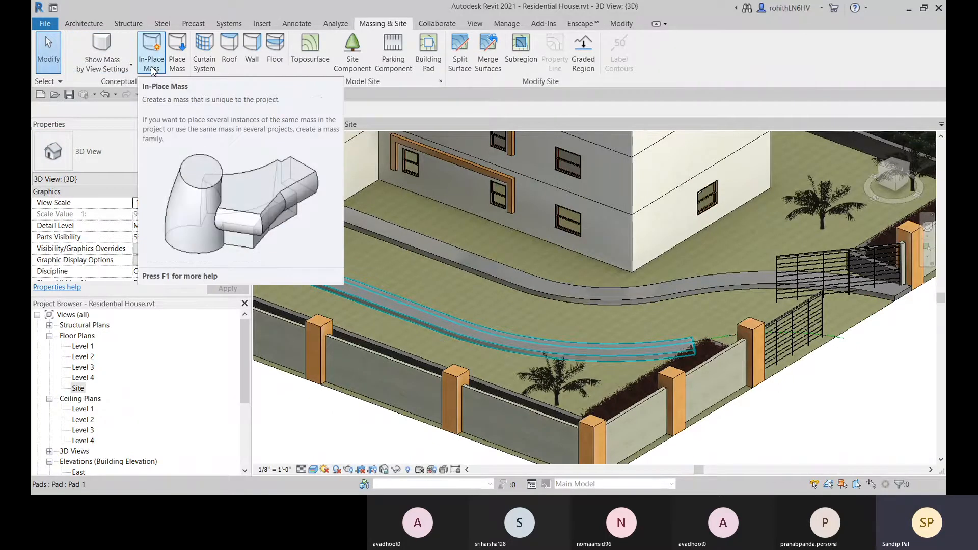
{"action": "left_click", "coordinate": [129, 67]}
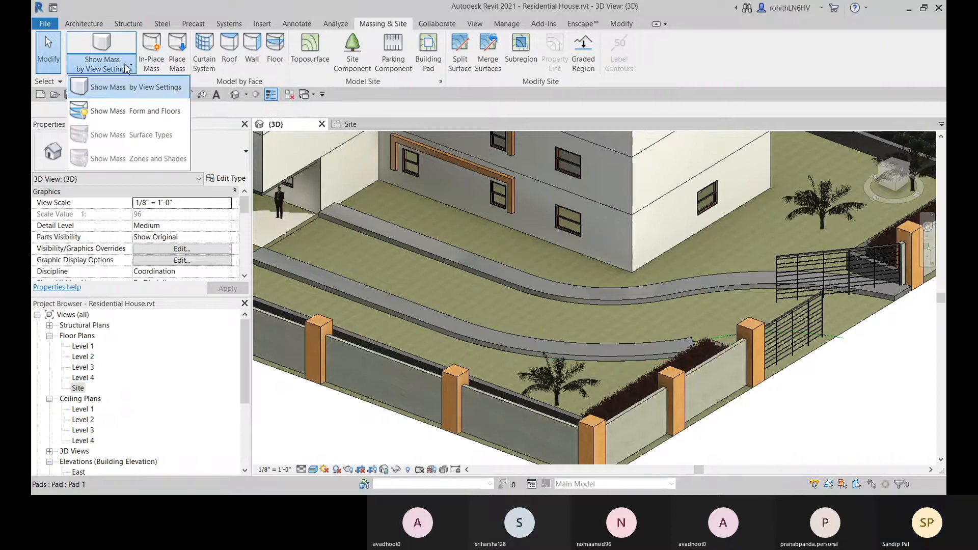
{"action": "left_click", "coordinate": [109, 87]}
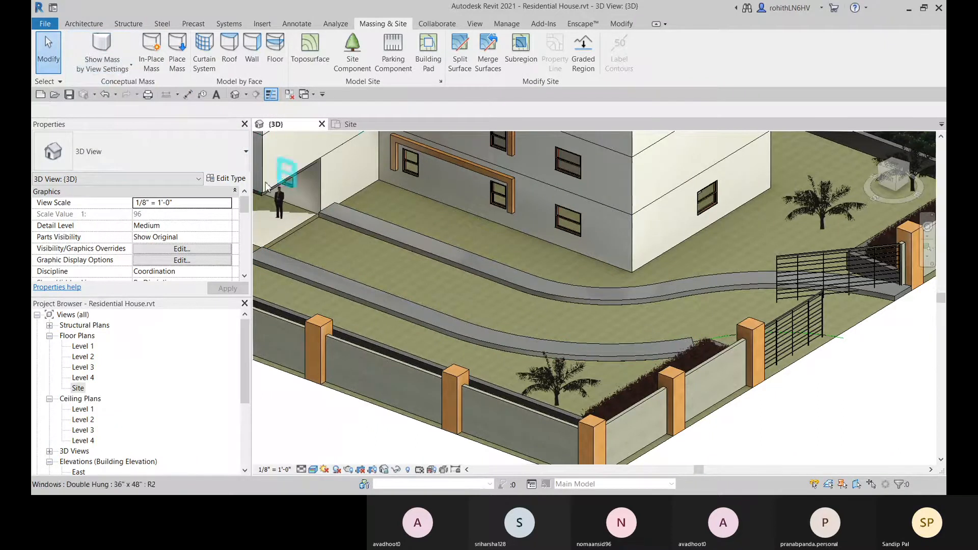
Start an in-place component in the Generic Models category and name it Road Curbs.
{"action": "left_click", "coordinate": [90, 24]}
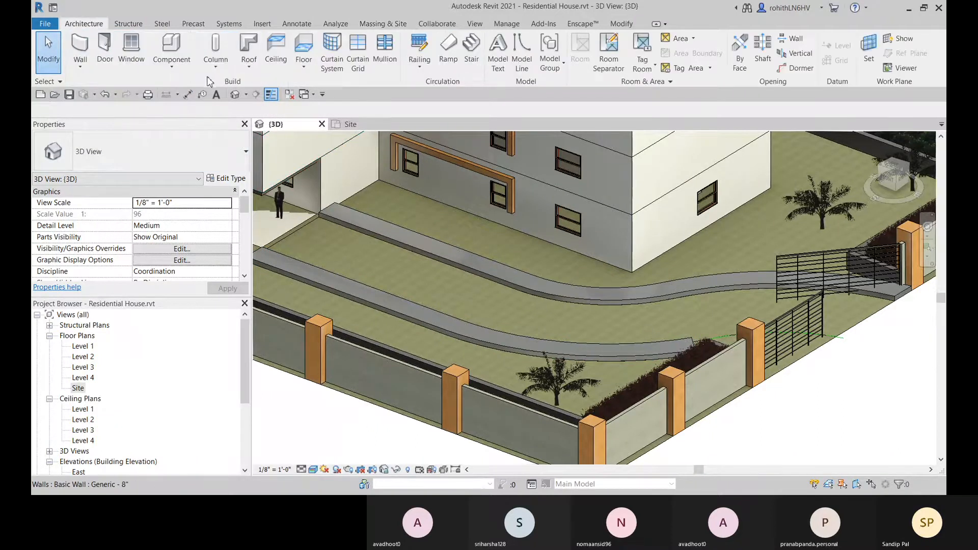
{"action": "left_click", "coordinate": [171, 64]}
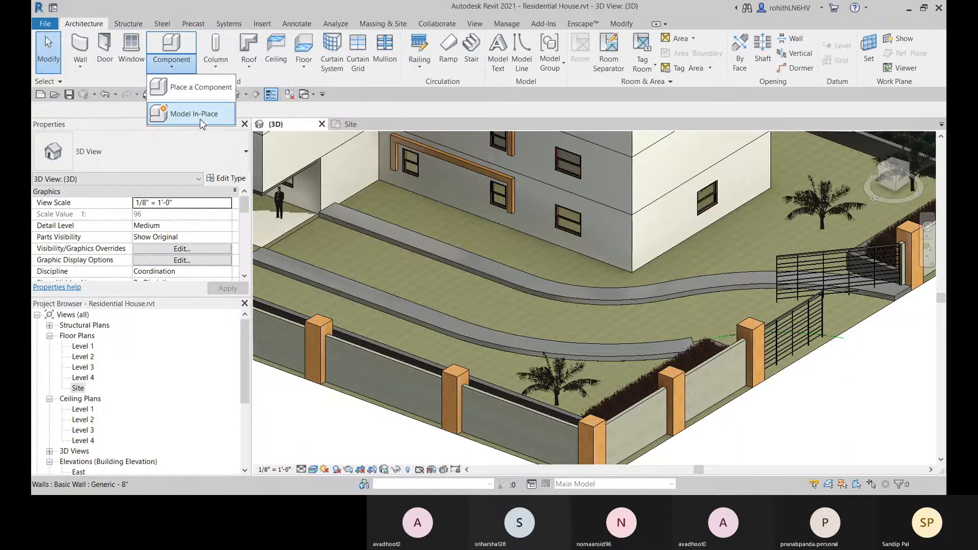
{"action": "left_click", "coordinate": [196, 114]}
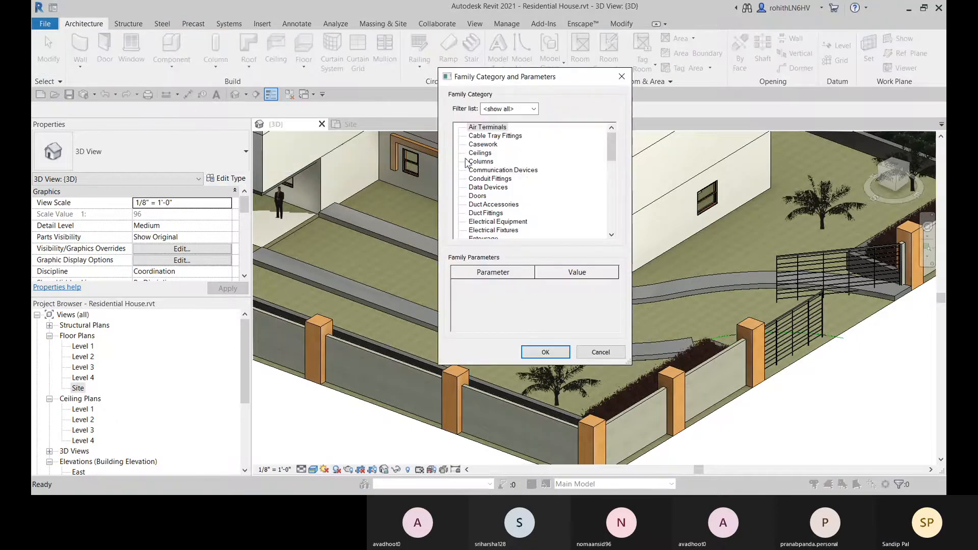
{"action": "scroll", "coordinate": [574, 159], "scroll_direction": "down", "scroll_amount": 5}
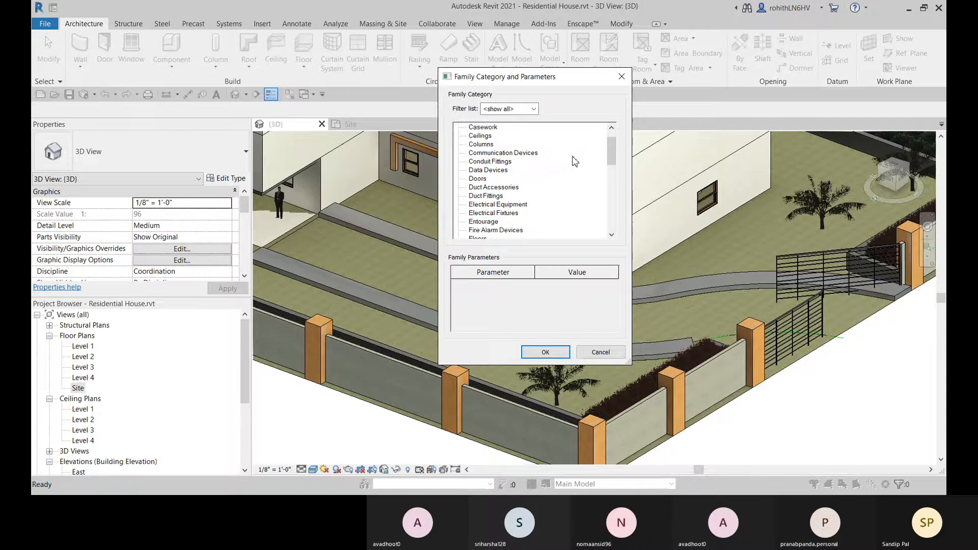
{"action": "scroll", "coordinate": [535, 192], "scroll_direction": "down", "scroll_amount": 4}
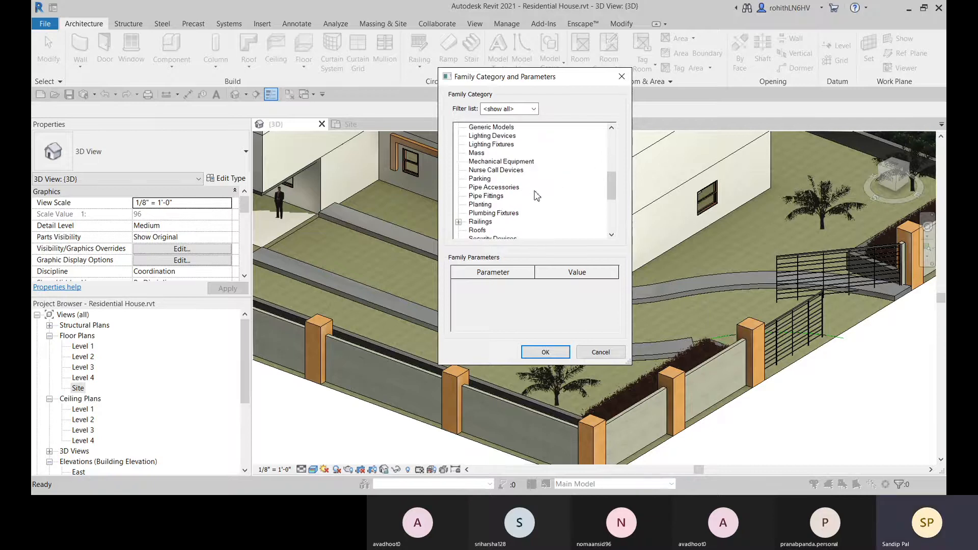
{"action": "scroll", "coordinate": [536, 193], "scroll_direction": "up", "scroll_amount": 4}
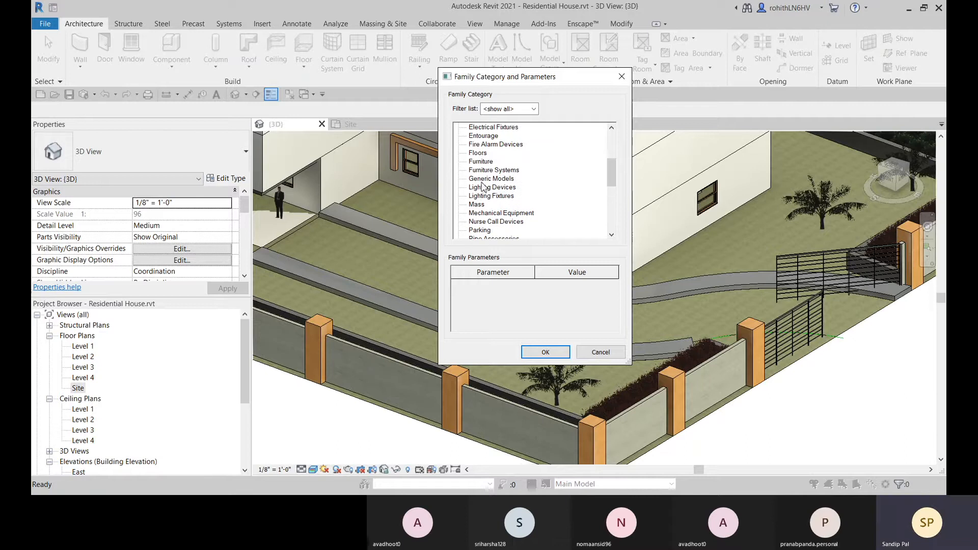
{"action": "left_click", "coordinate": [482, 180]}
{"action": "left_click", "coordinate": [545, 352]}
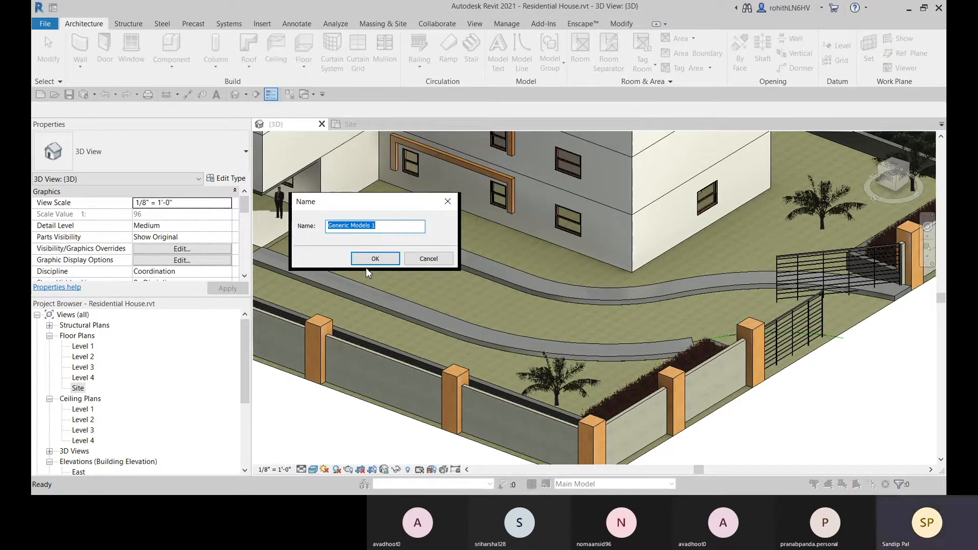
{"action": "type", "text": "Road C"}
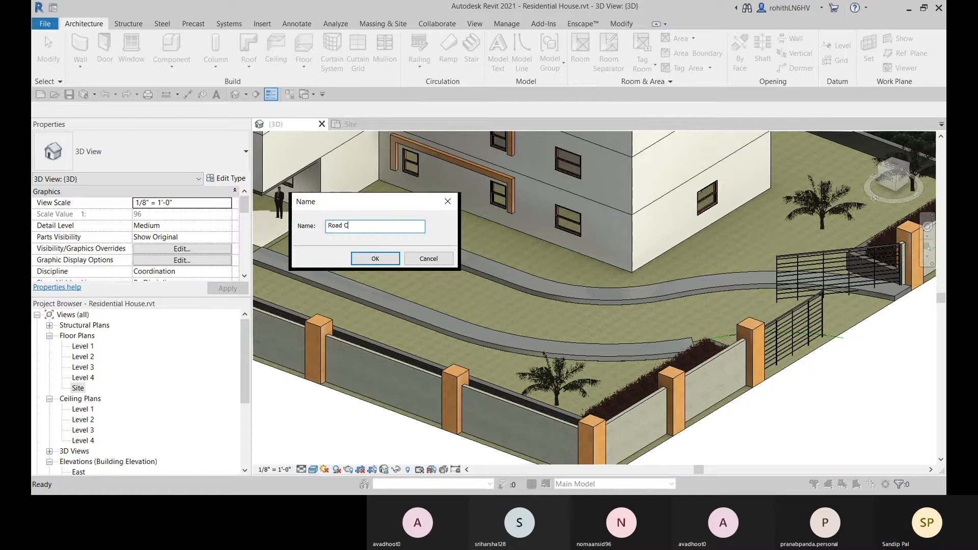
{"action": "type", "text": "urbs"}
{"action": "key", "text": "Return"}
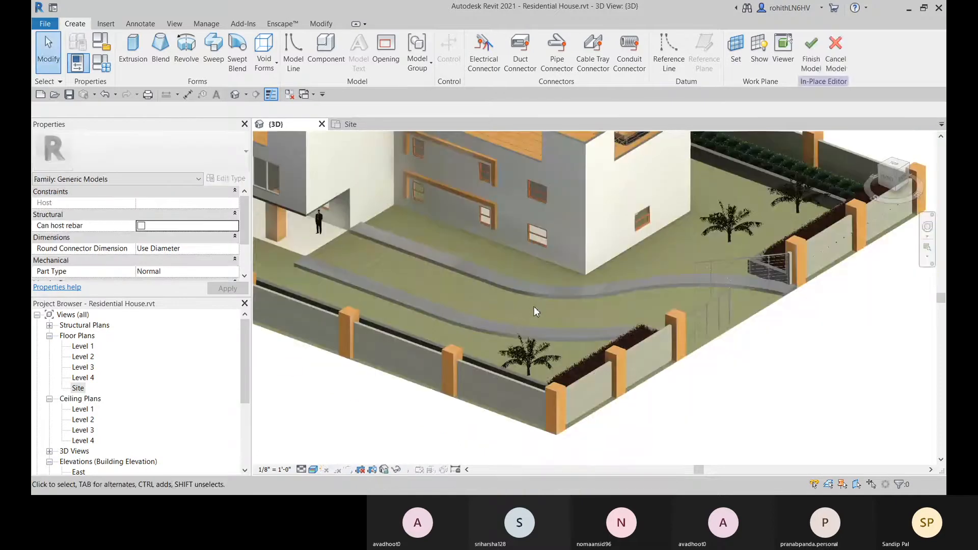
Pick reference lines along the driveway-side base edge of the pad nearest the house, covering its straight and curved segments.
{"action": "middle_click_drag", "start_coordinate": [583, 298], "coordinate": [555, 182], "text": "shift"}
{"action": "scroll", "coordinate": [417, 297], "scroll_direction": "up", "scroll_amount": 3}
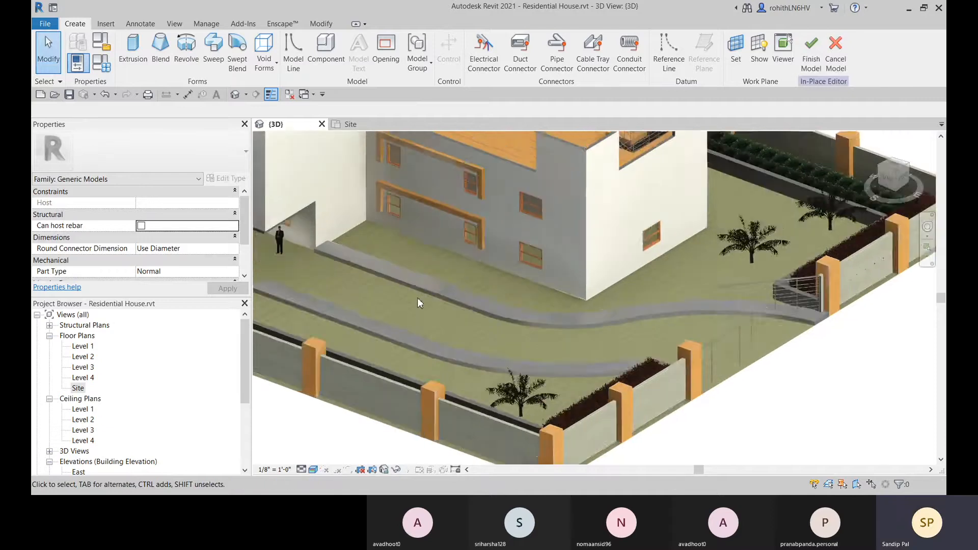
{"action": "left_click", "coordinate": [669, 51]}
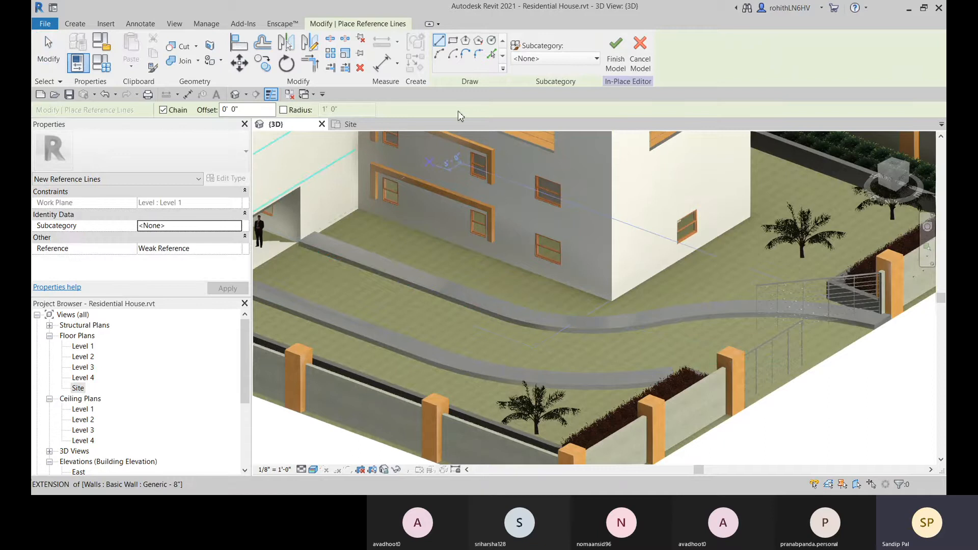
{"action": "left_click", "coordinate": [491, 53]}
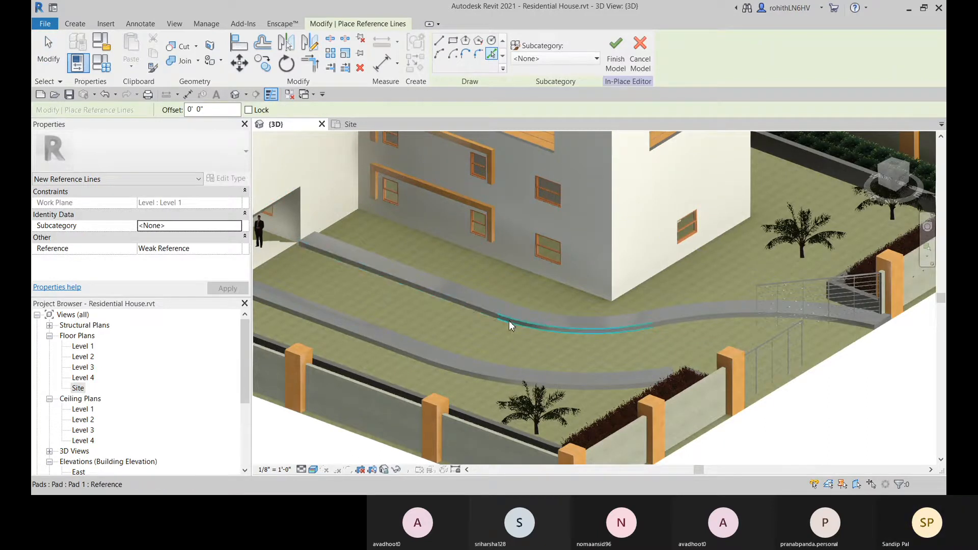
{"action": "scroll", "coordinate": [508, 320], "scroll_direction": "up", "scroll_amount": 4}
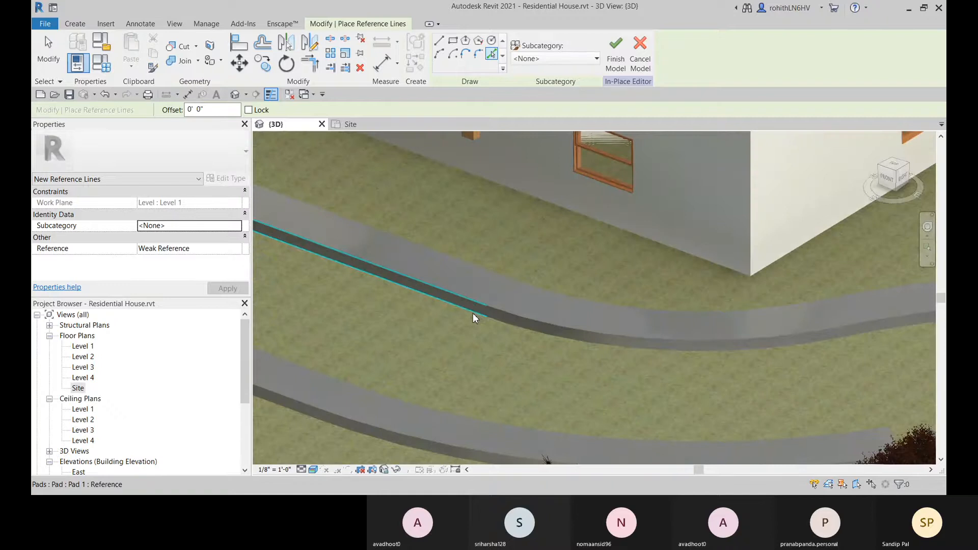
{"action": "left_click", "coordinate": [474, 318]}
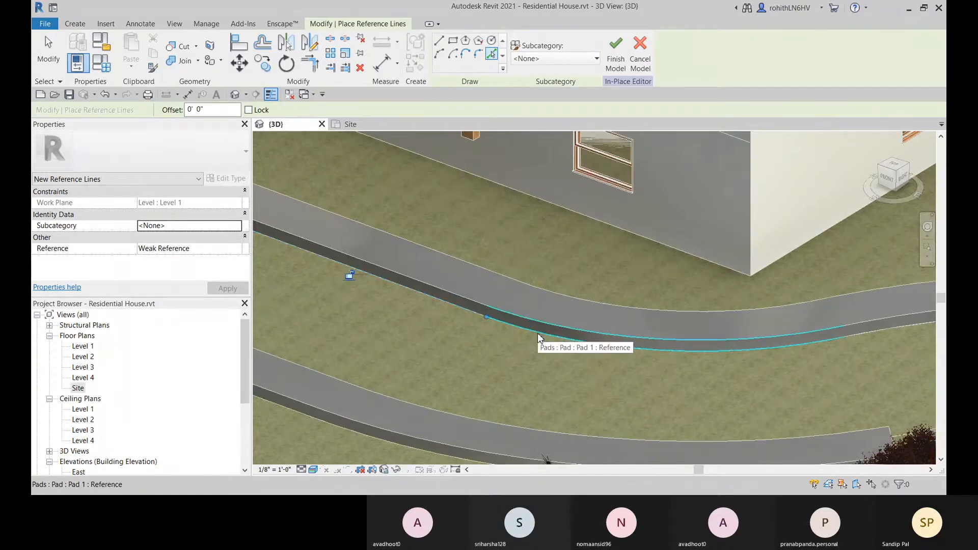
{"action": "left_click", "coordinate": [539, 338]}
{"action": "mouse_move", "coordinate": [574, 323]}
{"action": "middle_mouse_down", "text": "shift"}
{"action": "mouse_move", "coordinate": [591, 310]}
{"action": "mouse_move", "coordinate": [570, 297]}
{"action": "mouse_move", "coordinate": [589, 320]}
{"action": "mouse_move", "coordinate": [567, 322]}
{"action": "middle_mouse_up", "text": "shift"}
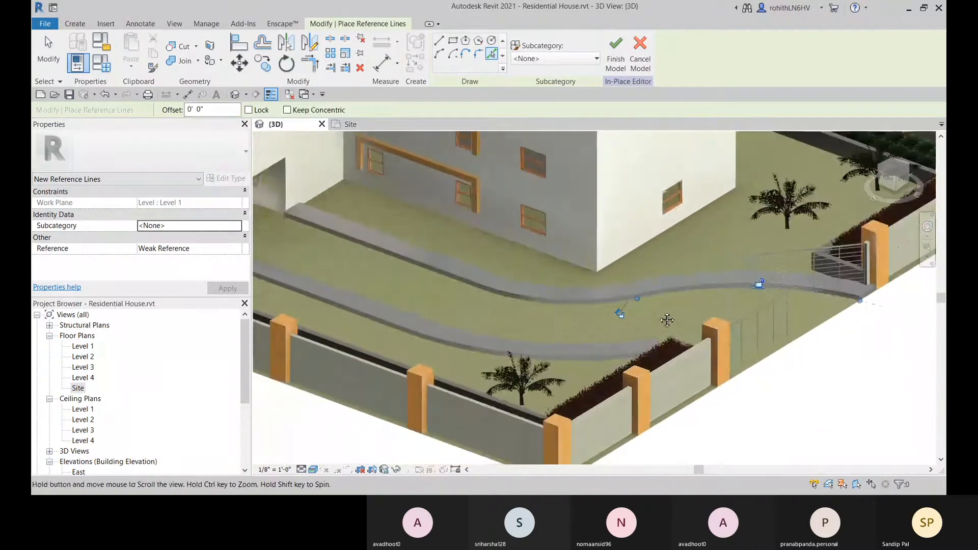
{"action": "left_click", "coordinate": [428, 319]}
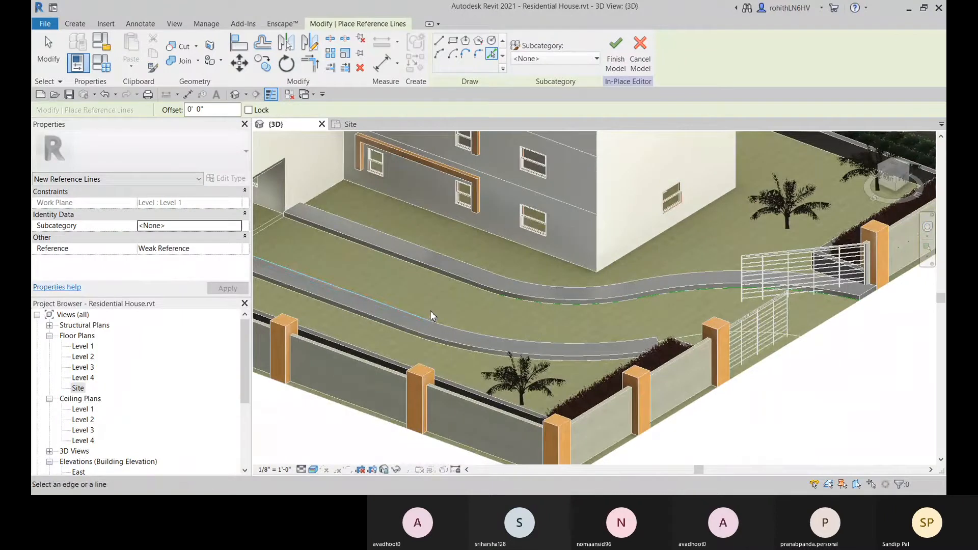
{"action": "left_click", "coordinate": [442, 281]}
{"action": "key", "text": "Escape"}
{"action": "key", "text": "Escape"}
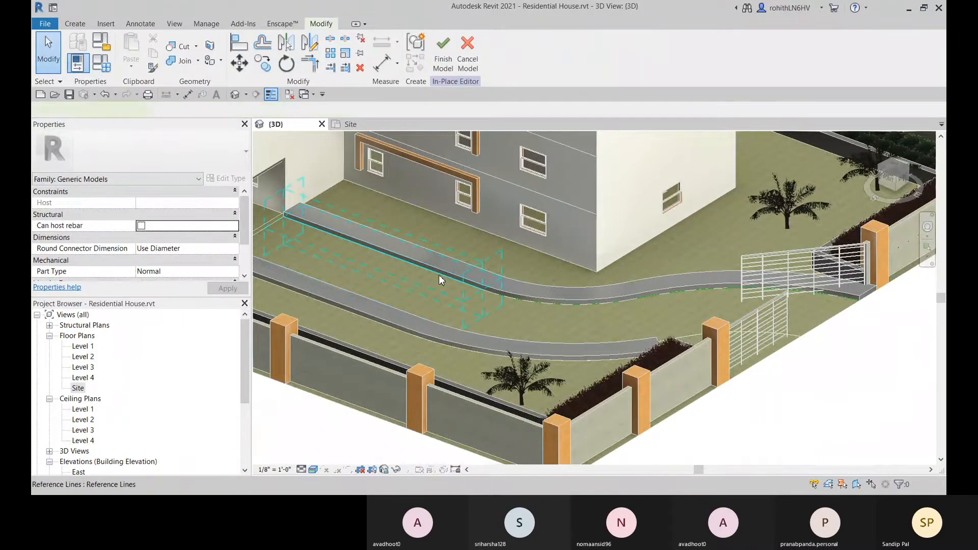
Inspect the subcategory options of the reference line along the pad's straight base edge.
{"action": "left_click", "coordinate": [438, 276]}
{"action": "middle_click_drag", "start_coordinate": [384, 301], "coordinate": [419, 309]}
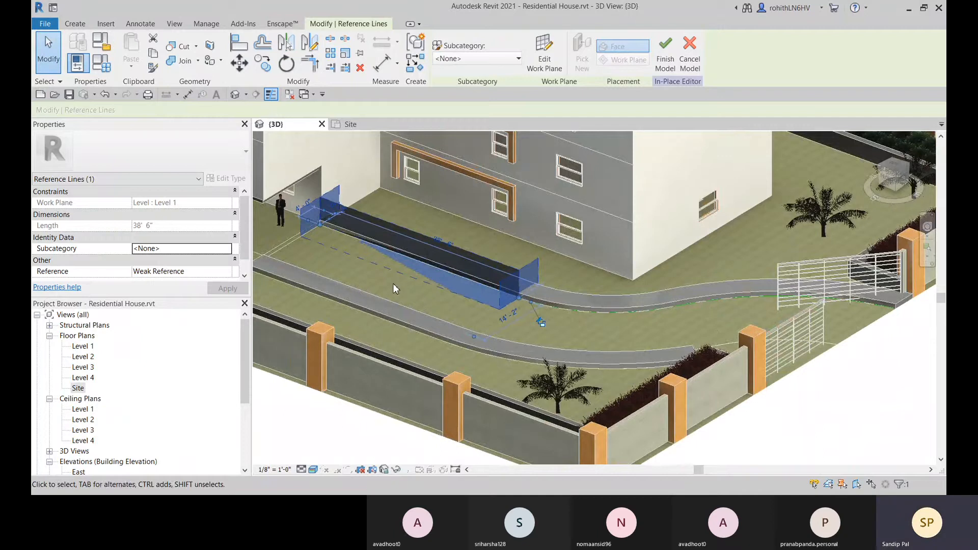
{"action": "middle_click_drag", "start_coordinate": [406, 285], "coordinate": [414, 289]}
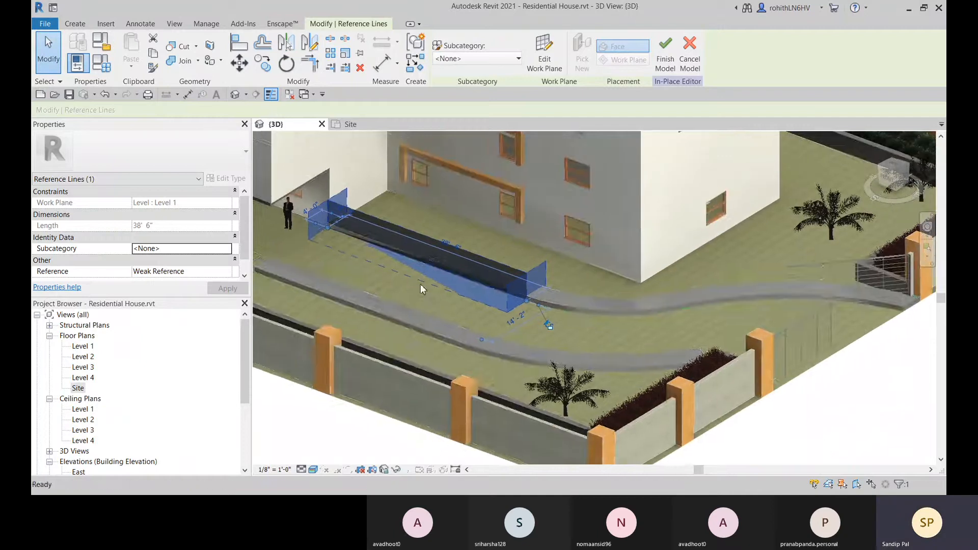
{"action": "left_click", "coordinate": [500, 59]}
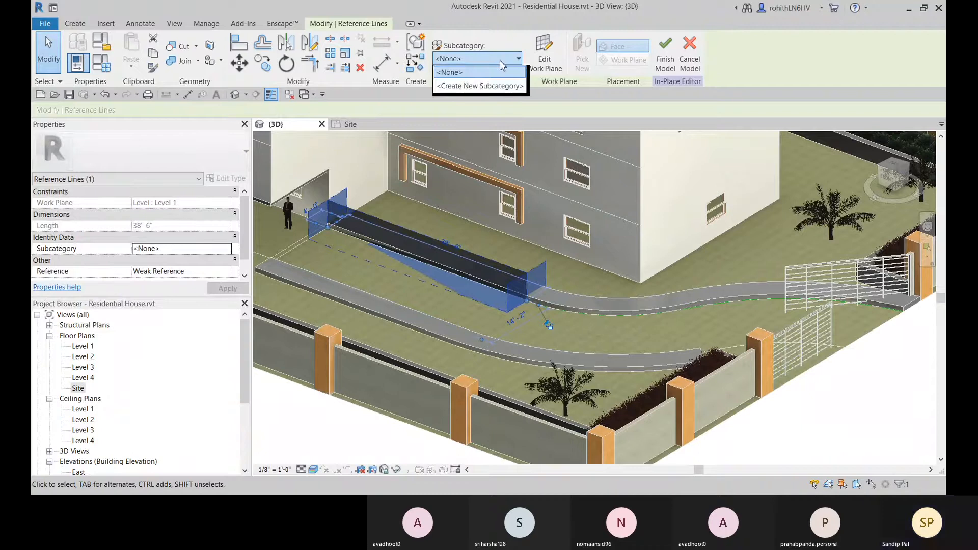
{"action": "left_click", "coordinate": [471, 69]}
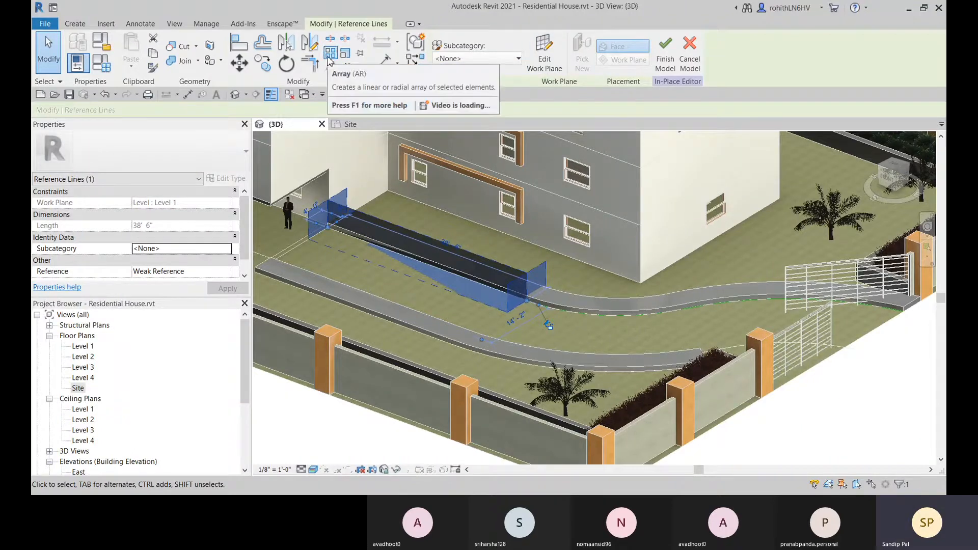
{"action": "key", "text": "Escape"}
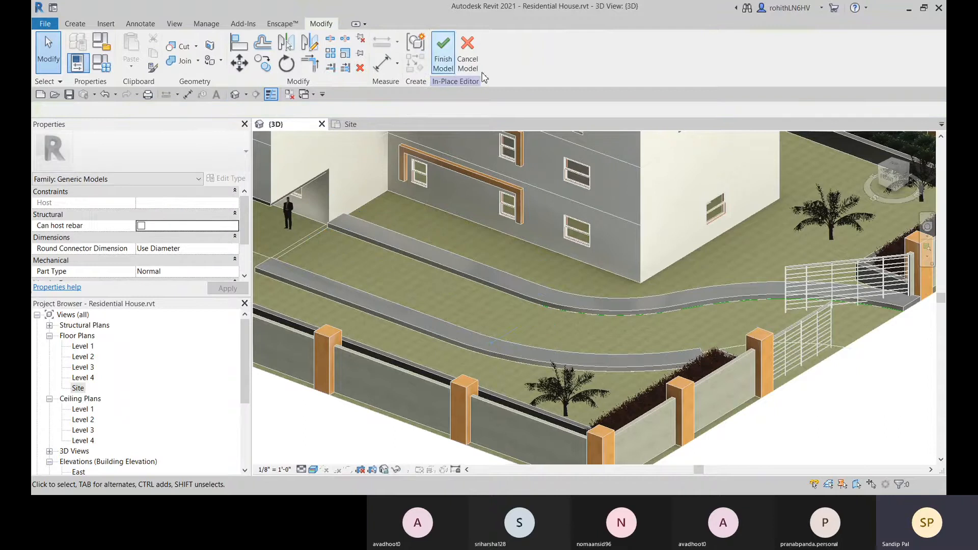
Try to place the Road Curb Left component inside the Generic Models in-place component.
{"action": "left_click", "coordinate": [75, 23]}
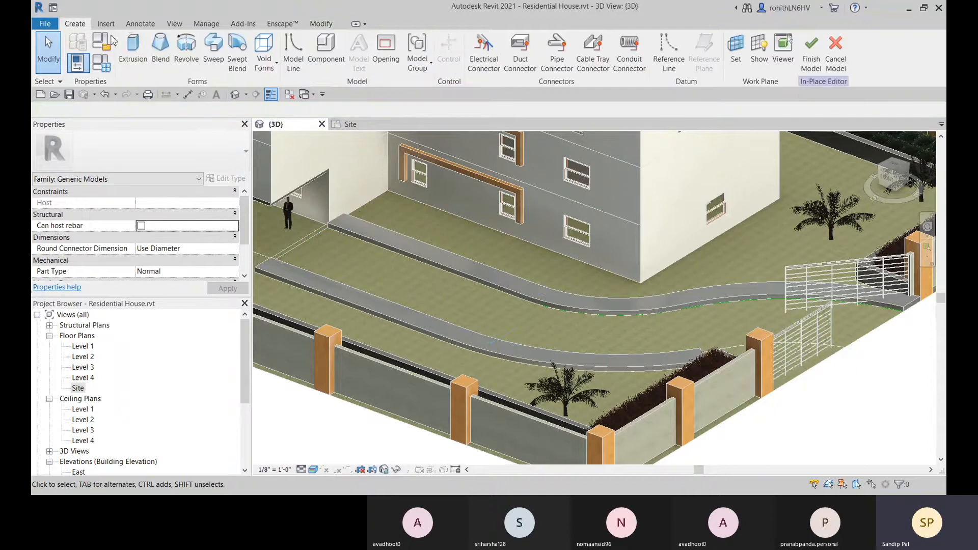
{"action": "left_click", "coordinate": [324, 60]}
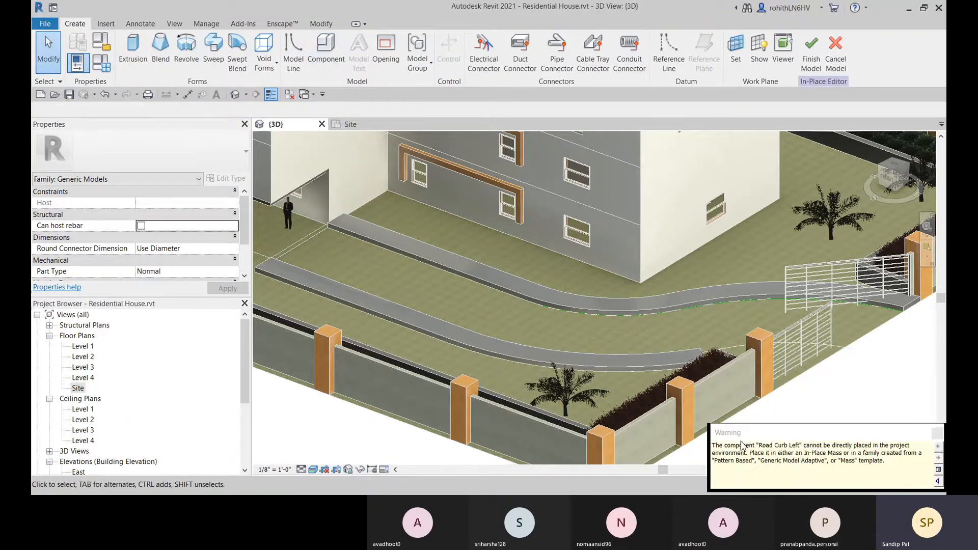
{"action": "left_click_drag", "start_coordinate": [744, 436], "coordinate": [559, 356]}
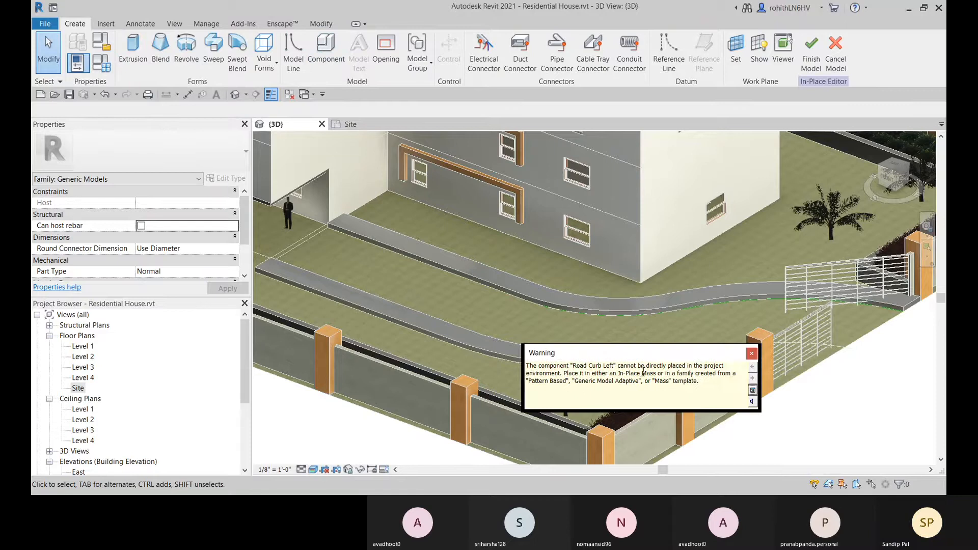
{"action": "left_click", "coordinate": [751, 354]}
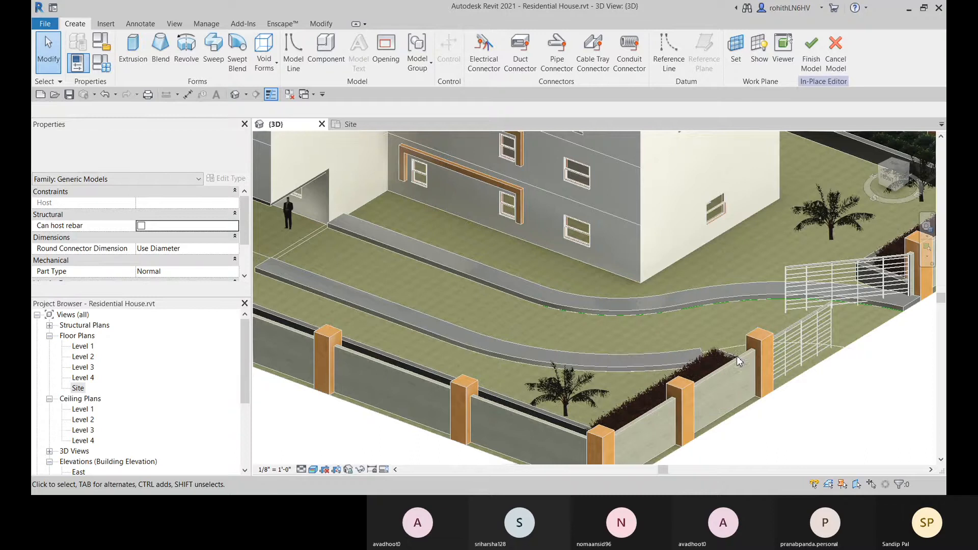
Discard the Generic Models in-place component without keeping its reference lines.
{"action": "left_click", "coordinate": [836, 51]}
{"action": "left_click", "coordinate": [510, 266]}
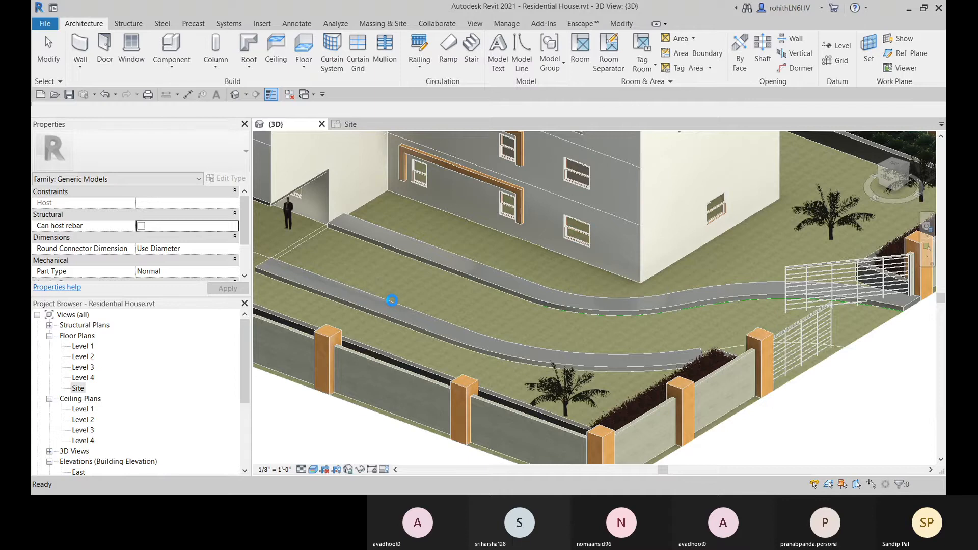
Start an in-place conceptual mass and name it Road Curbs.
{"action": "scroll", "coordinate": [396, 290], "scroll_direction": "up", "scroll_amount": 3}
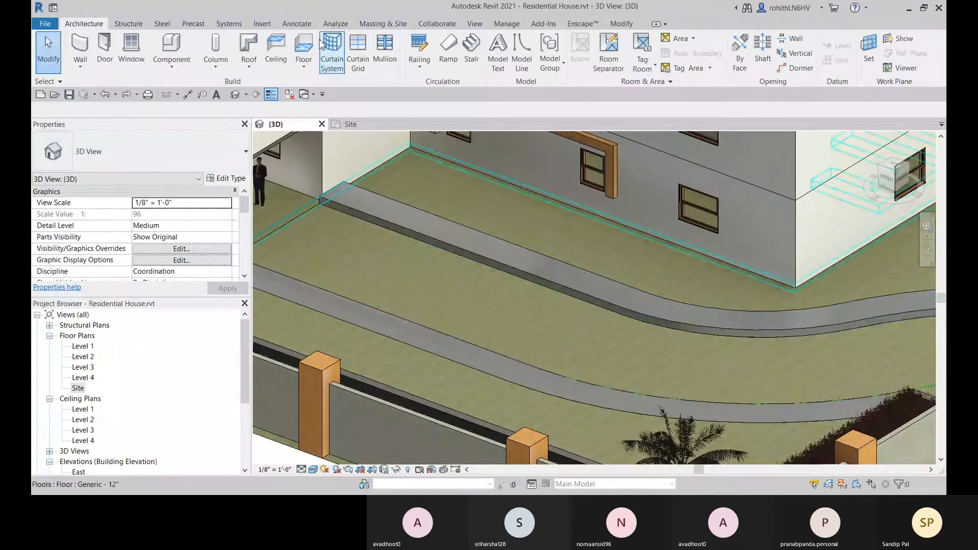
{"action": "left_click", "coordinate": [383, 24]}
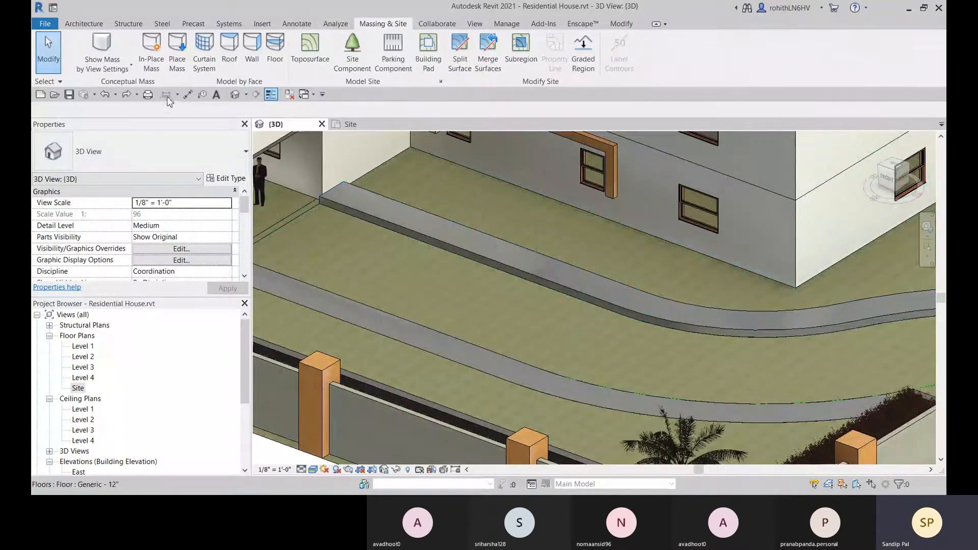
{"action": "left_click", "coordinate": [113, 71]}
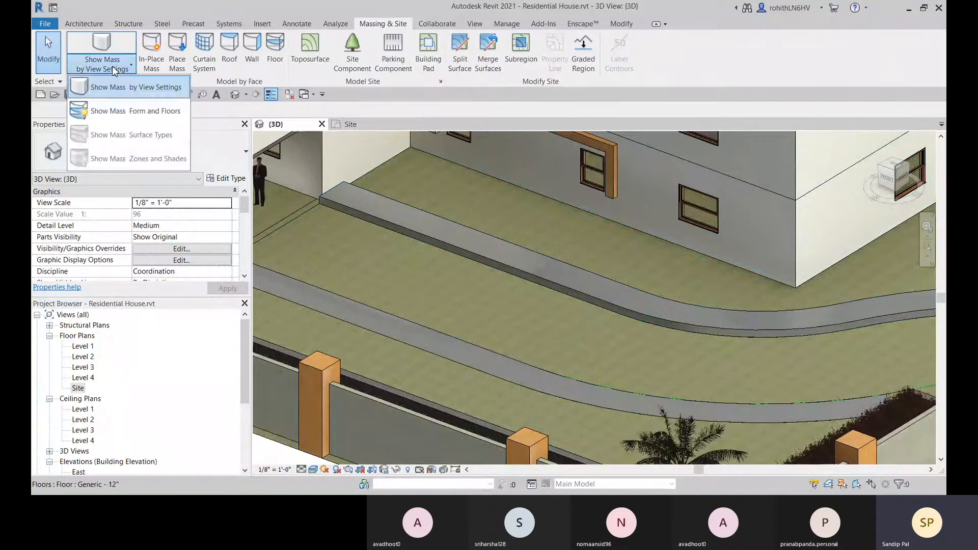
{"action": "left_click", "coordinate": [151, 66]}
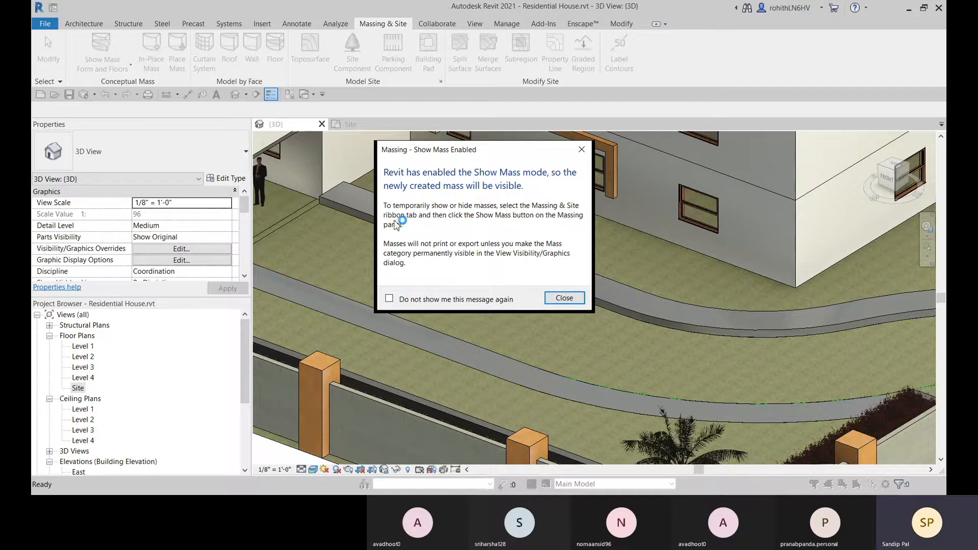
{"action": "left_click", "coordinate": [565, 299]}
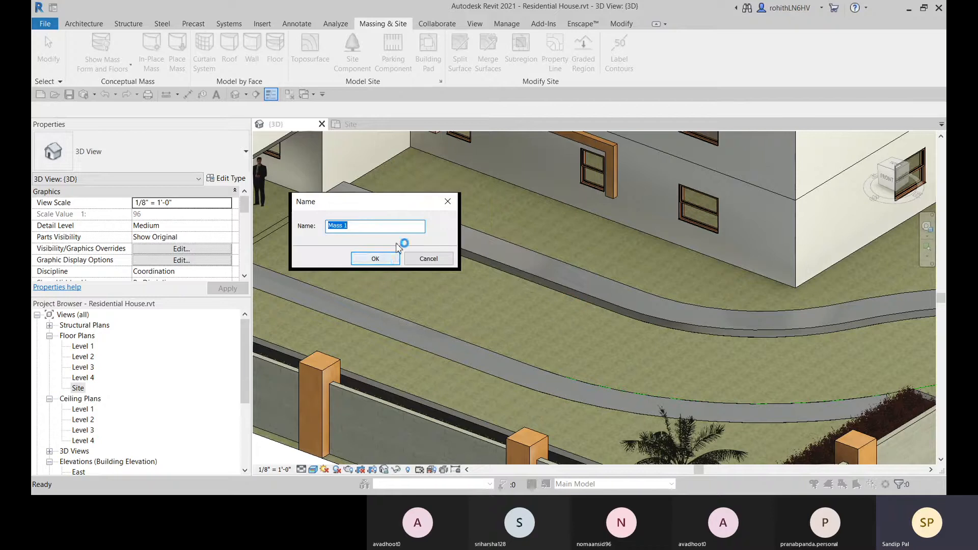
{"action": "type", "text": "R"}
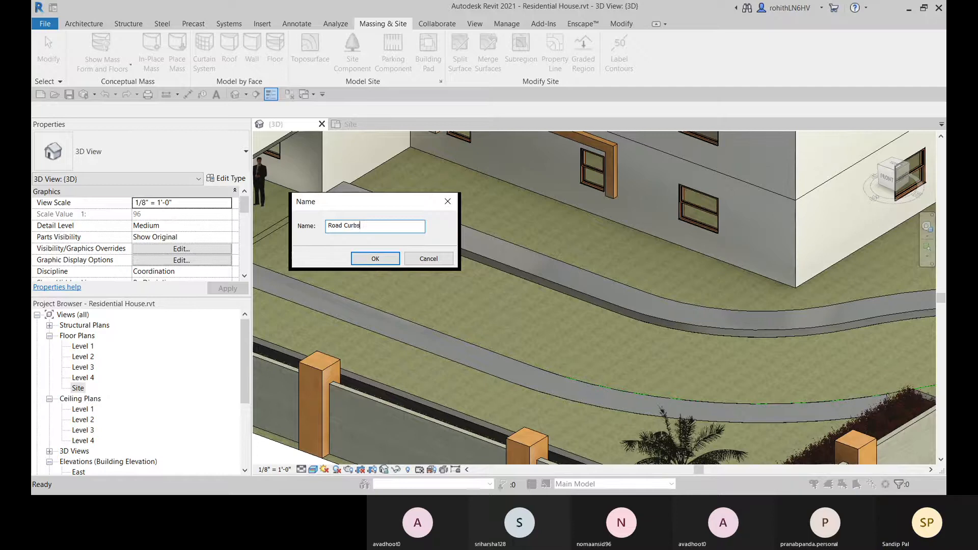
{"action": "type", "text": "oad Curbs"}
{"action": "key", "text": "Return"}
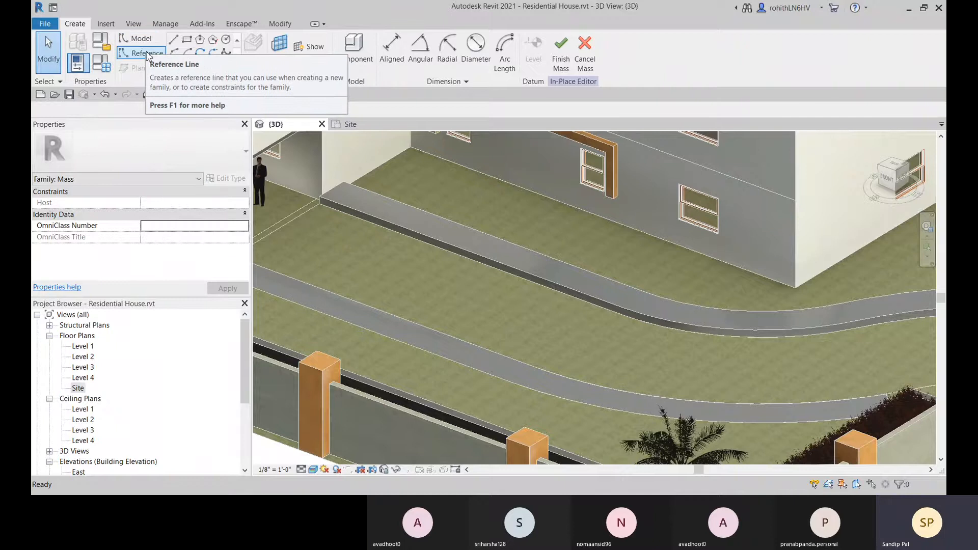
In the mass, pick reference lines along the driveway-side base edge of the pad nearest the house, including its straight and curved segments.
{"action": "left_click", "coordinate": [146, 53]}
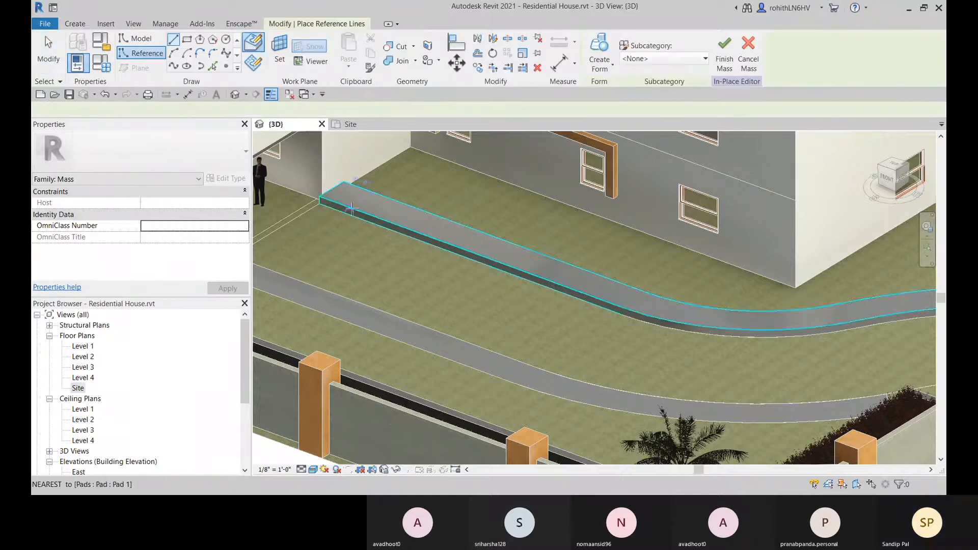
{"action": "left_click", "coordinate": [319, 203]}
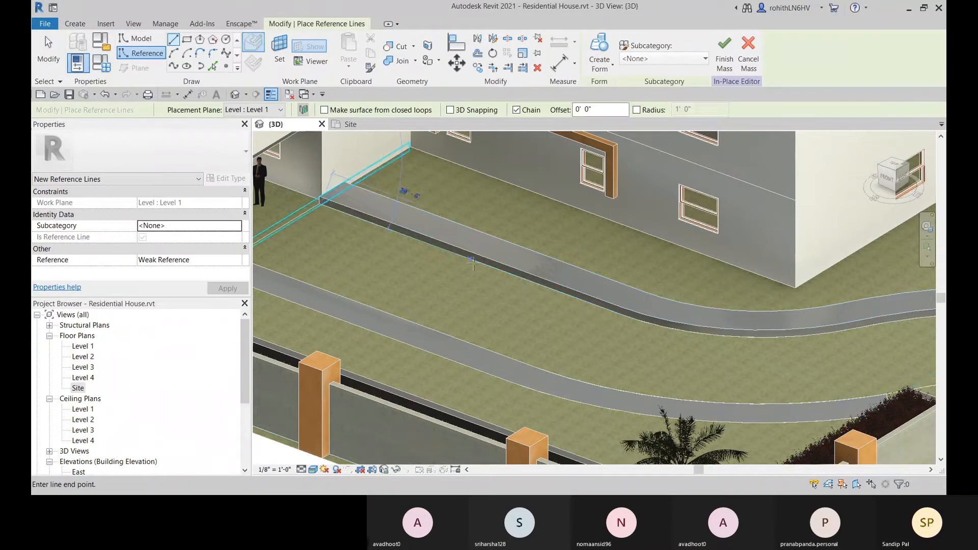
{"action": "key", "text": "Escape"}
{"action": "key", "text": "Escape"}
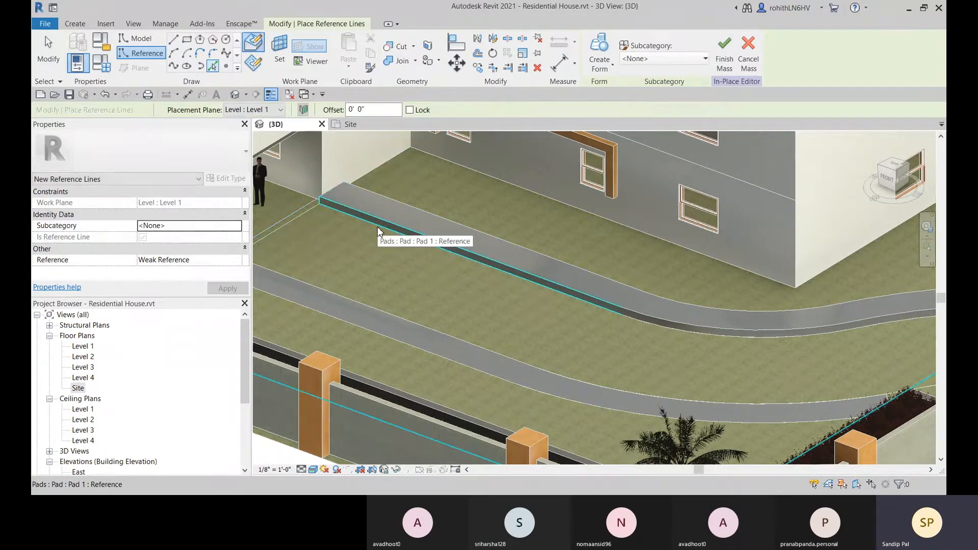
{"action": "left_click", "coordinate": [379, 231]}
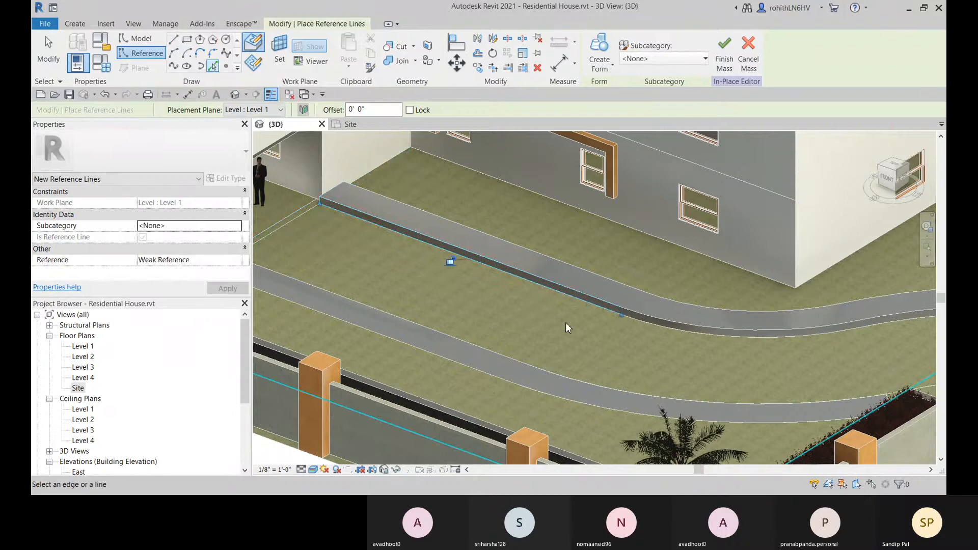
{"action": "left_click", "coordinate": [657, 330]}
{"action": "scroll", "coordinate": [688, 340], "scroll_direction": "down", "scroll_amount": 2}
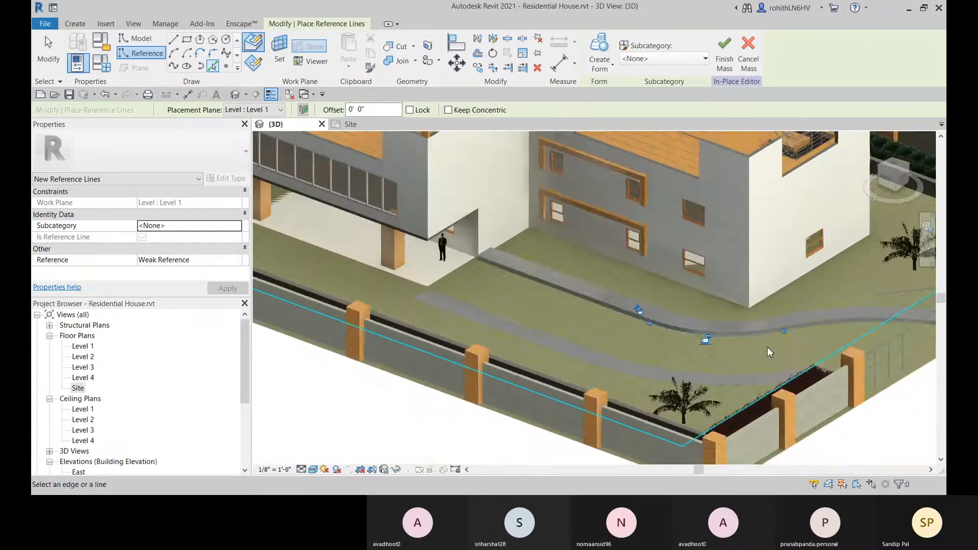
{"action": "middle_click_drag", "start_coordinate": [770, 351], "coordinate": [630, 355]}
{"action": "scroll", "coordinate": [670, 333], "scroll_direction": "up", "scroll_amount": 2}
{"action": "left_click", "coordinate": [670, 331]}
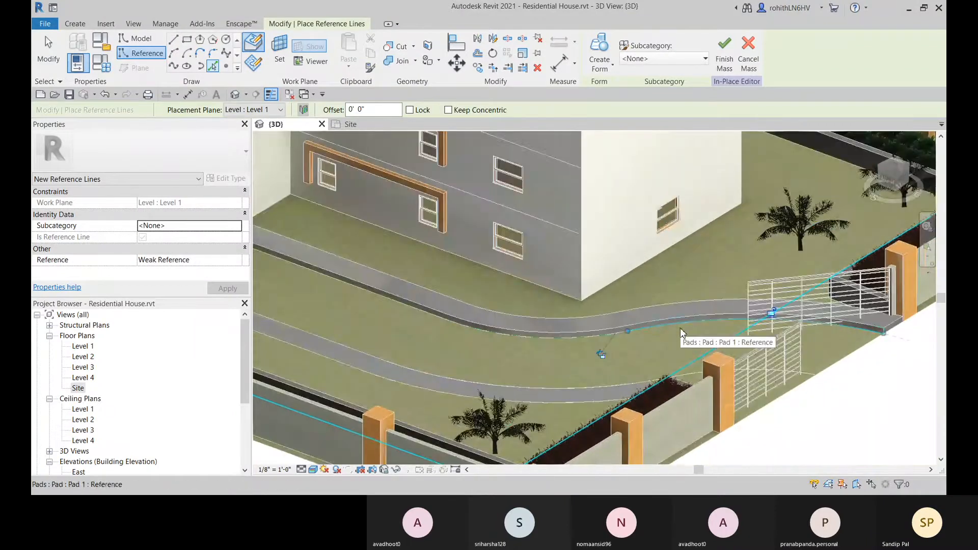
Pick the pad's straight base edge again as a reference line and check the subcategory setting for new reference lines.
{"action": "middle_click_drag", "start_coordinate": [750, 344], "coordinate": [633, 326]}
{"action": "scroll", "coordinate": [743, 321], "scroll_direction": "up", "scroll_amount": 2}
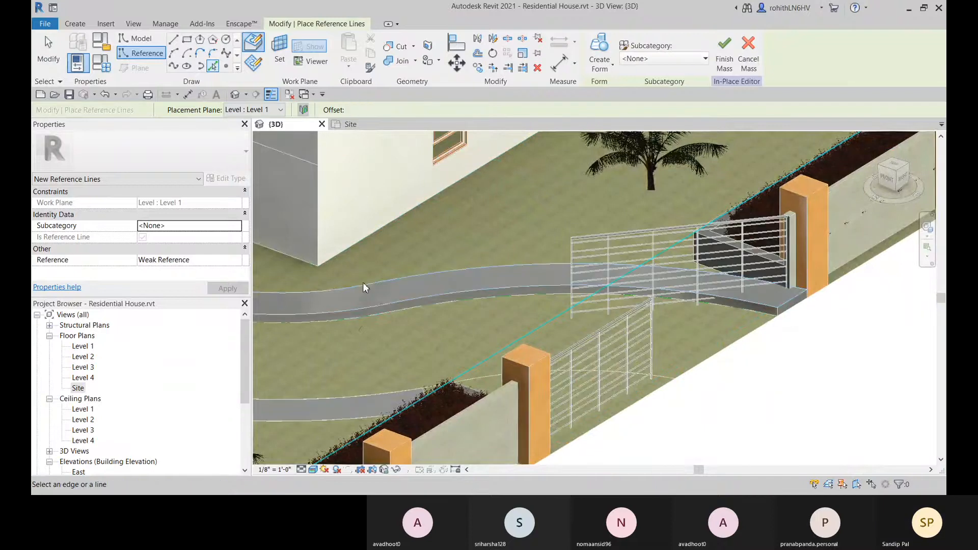
{"action": "middle_click_drag", "start_coordinate": [382, 328], "coordinate": [640, 328]}
{"action": "middle_click_drag", "start_coordinate": [301, 279], "coordinate": [571, 313]}
{"action": "left_click", "coordinate": [549, 304]}
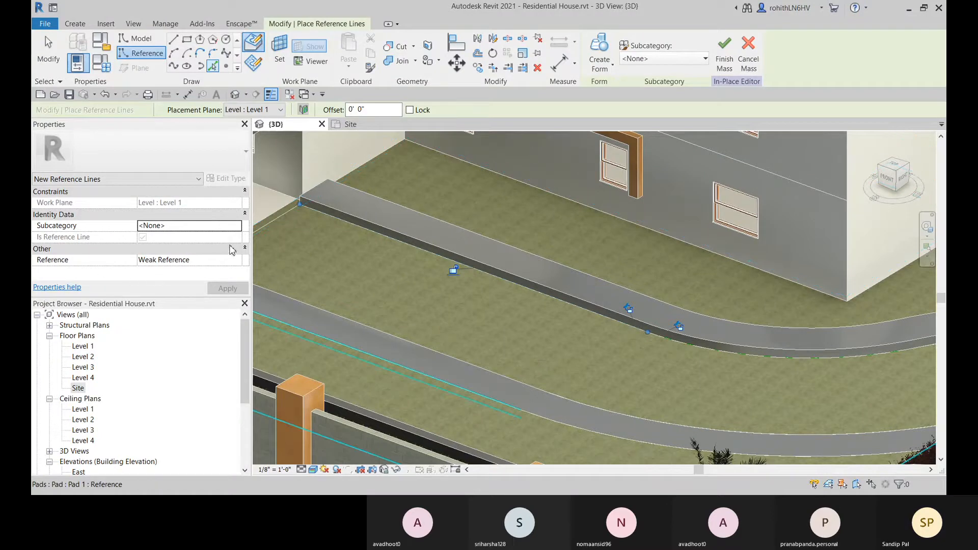
{"action": "left_click", "coordinate": [237, 227]}
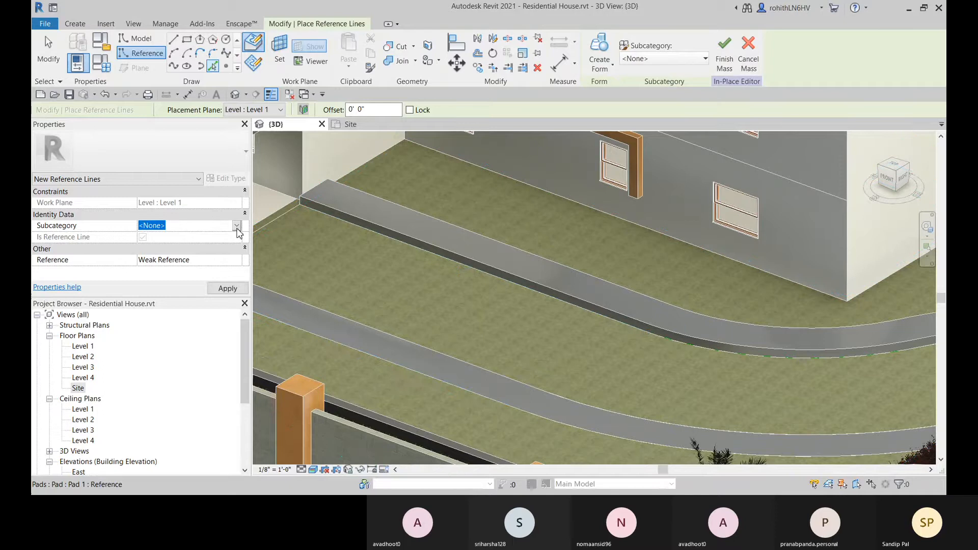
{"action": "left_click", "coordinate": [516, 285]}
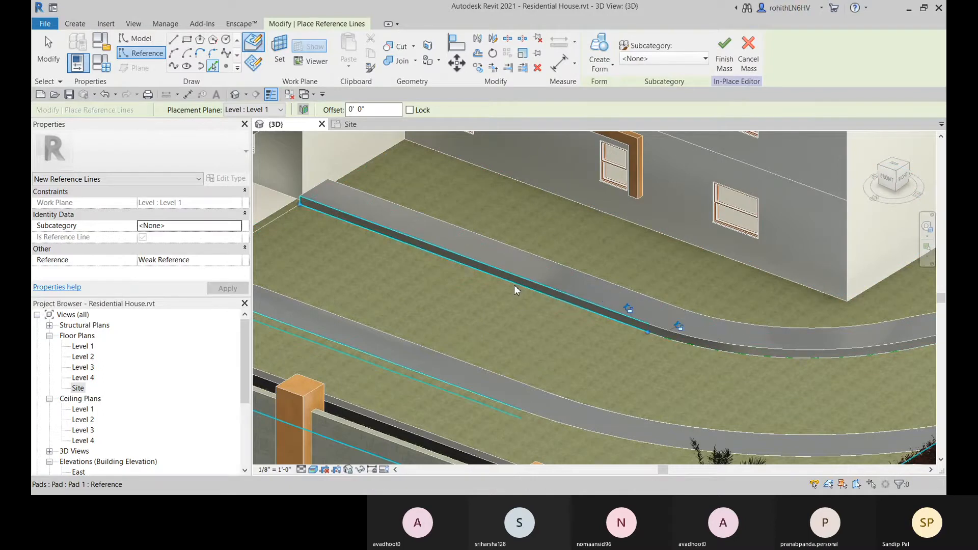
{"action": "left_click", "coordinate": [515, 290]}
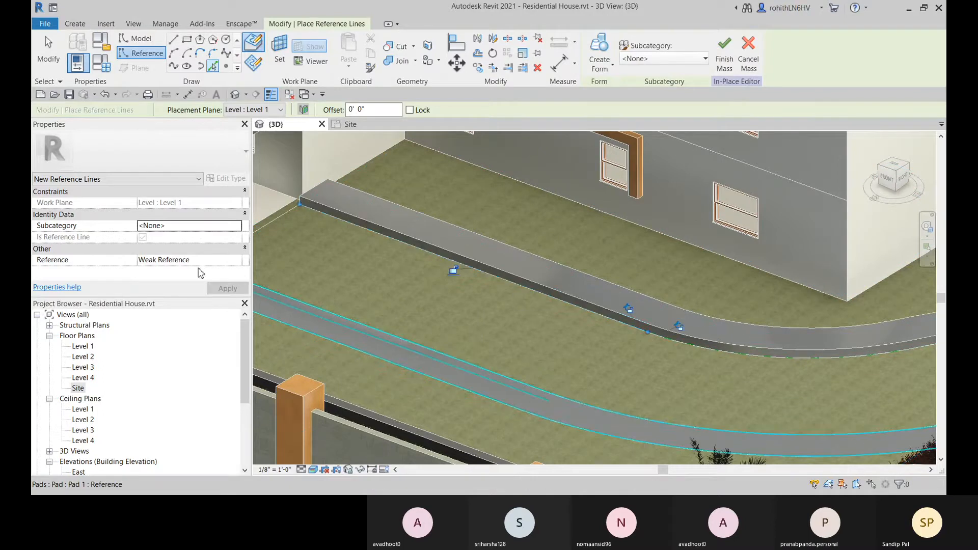
Undo the reference lines picked along the pad edge and leave the reference line command.
{"action": "key", "text": "Escape"}
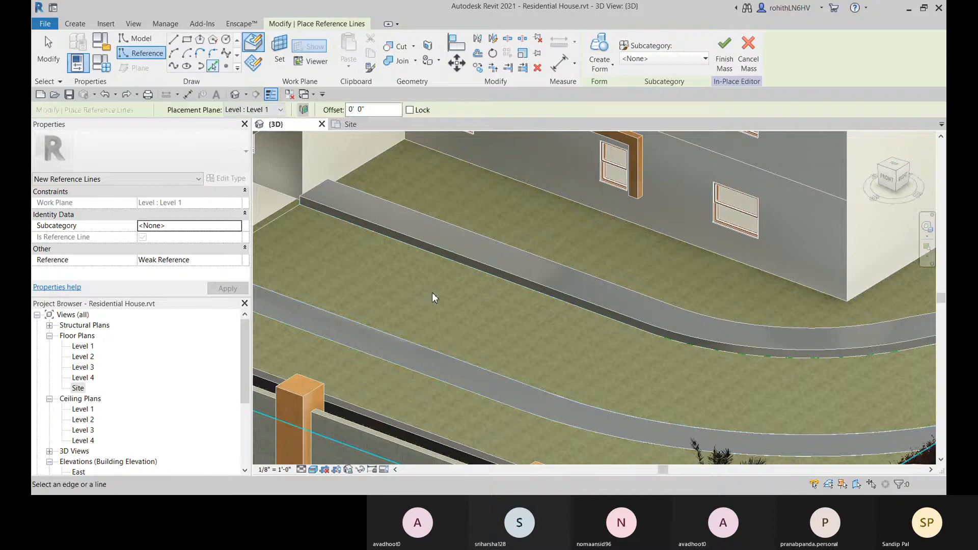
{"action": "key", "text": "Escape"}
{"action": "scroll", "coordinate": [622, 336], "scroll_direction": "down", "scroll_amount": 3}
{"action": "middle_click_drag", "start_coordinate": [856, 359], "coordinate": [667, 347]}
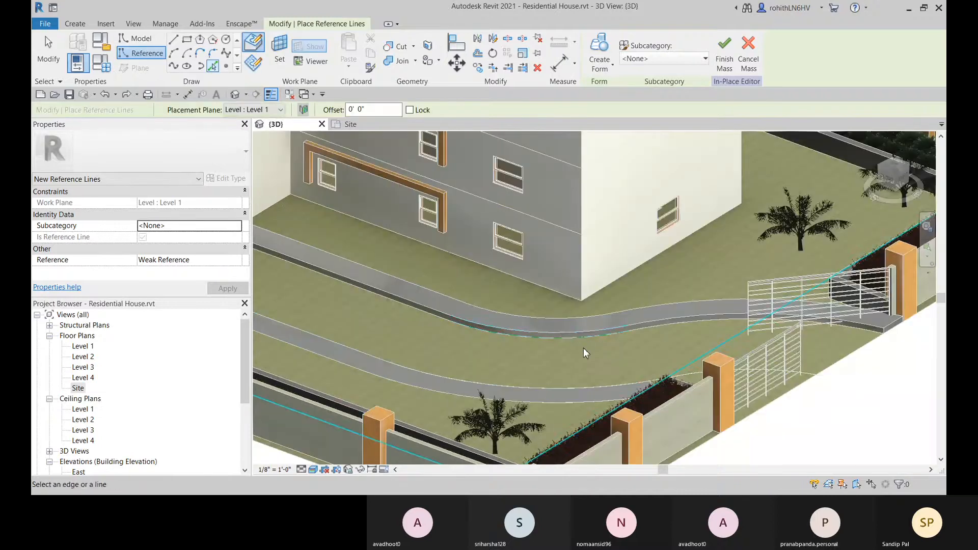
{"action": "scroll", "coordinate": [585, 348], "scroll_direction": "up", "scroll_amount": 2}
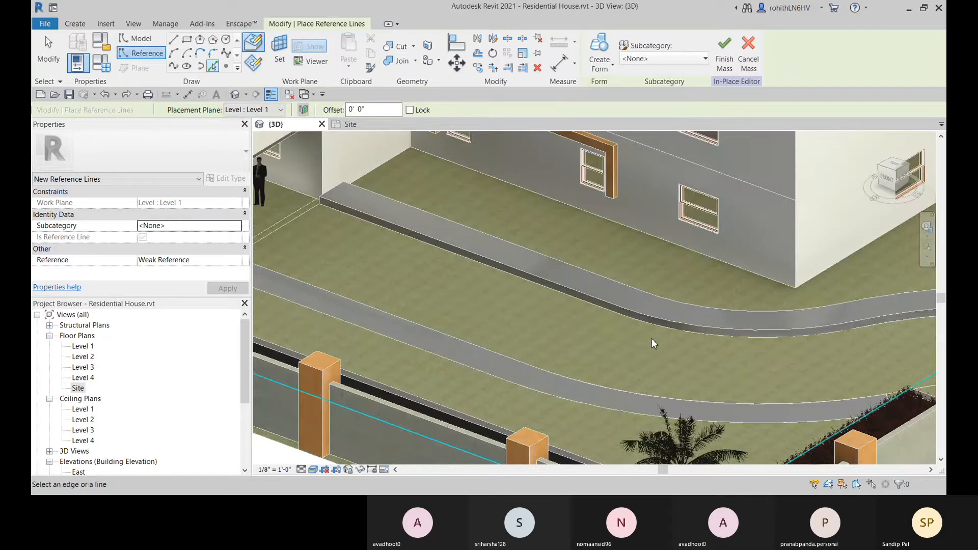
{"action": "left_click", "coordinate": [545, 291]}
{"action": "key", "text": "Escape"}
{"action": "key", "text": "Escape"}
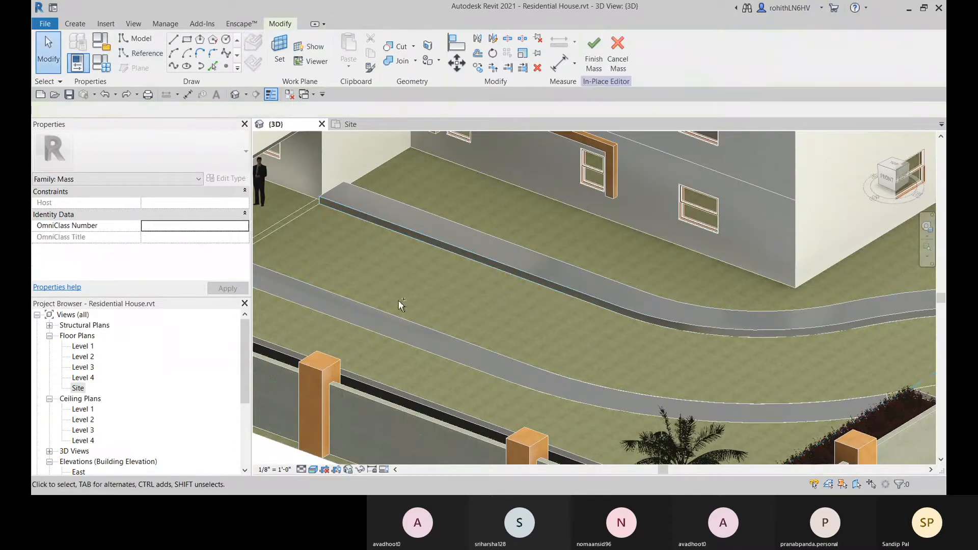
Set model lines to draw on the work plane and make the Generic - 12" floor the current work plane.
{"action": "middle_click_drag", "start_coordinate": [483, 259], "coordinate": [480, 273]}
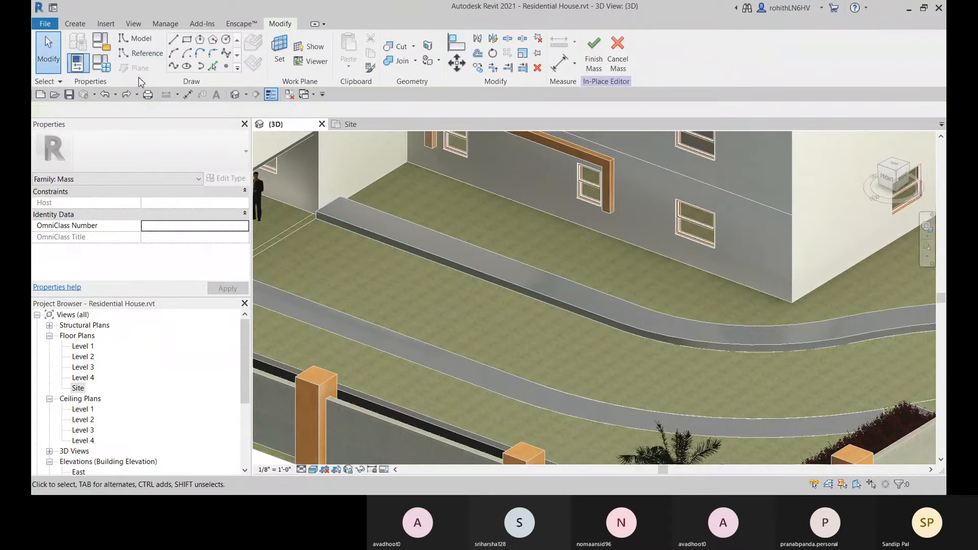
{"action": "left_click", "coordinate": [135, 39]}
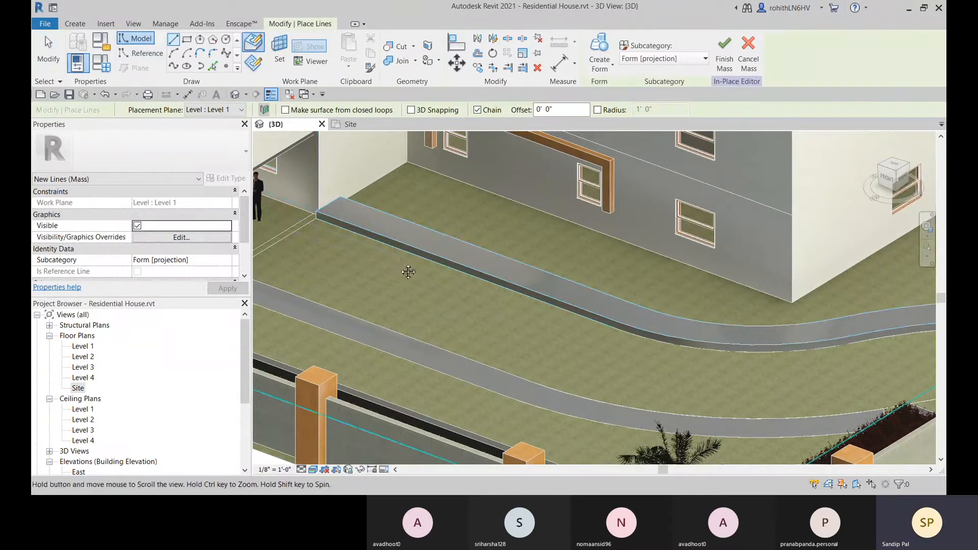
{"action": "scroll", "coordinate": [317, 220], "scroll_direction": "up", "scroll_amount": 3}
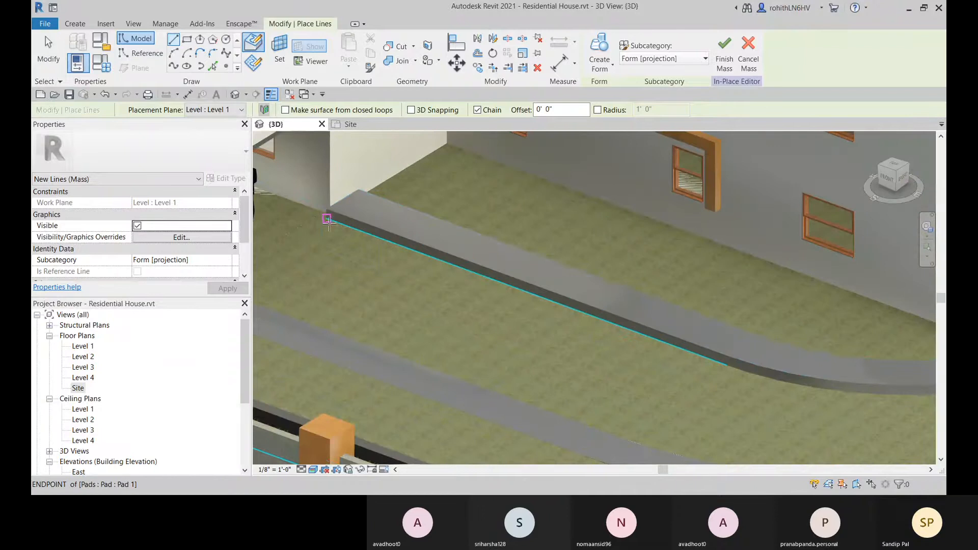
{"action": "left_click", "coordinate": [213, 65]}
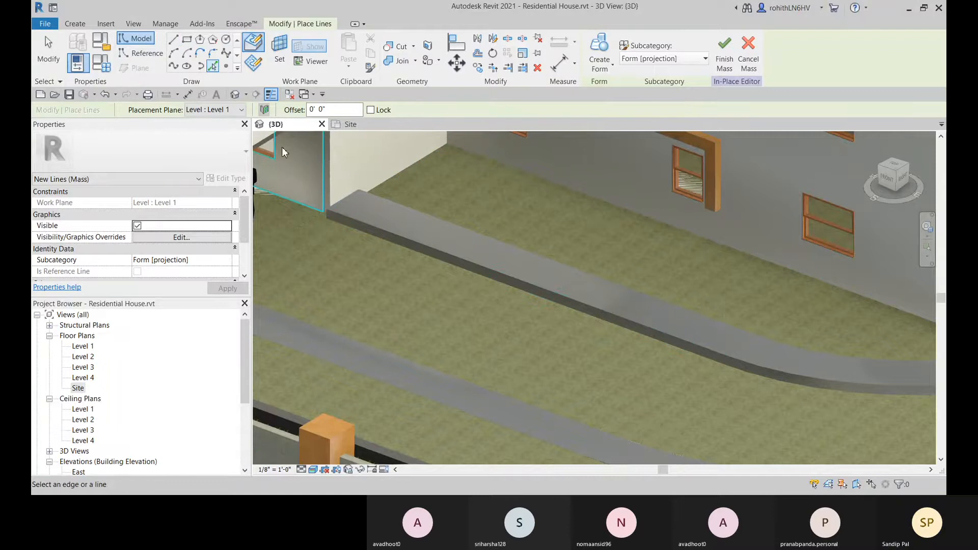
{"action": "left_click", "coordinate": [256, 69]}
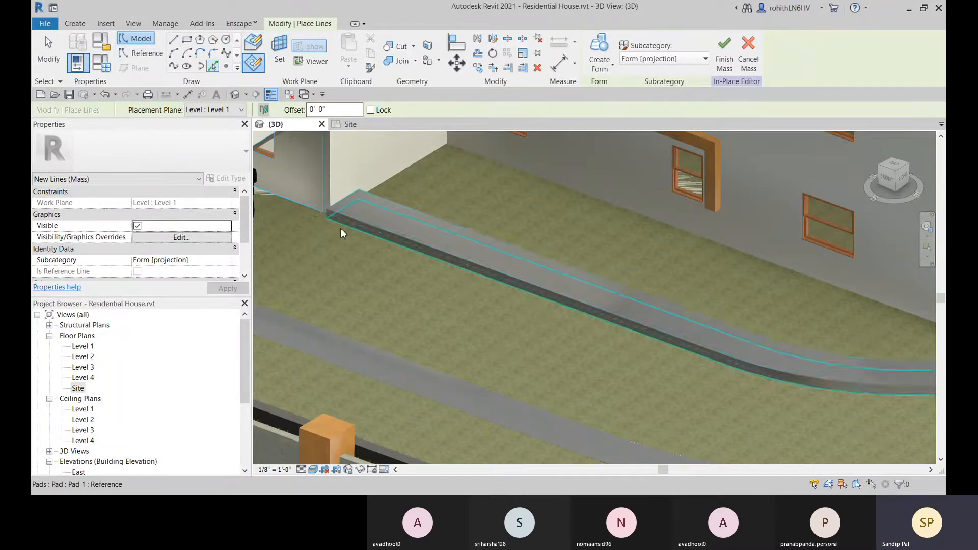
{"action": "scroll", "coordinate": [335, 226], "scroll_direction": "up", "scroll_amount": 1}
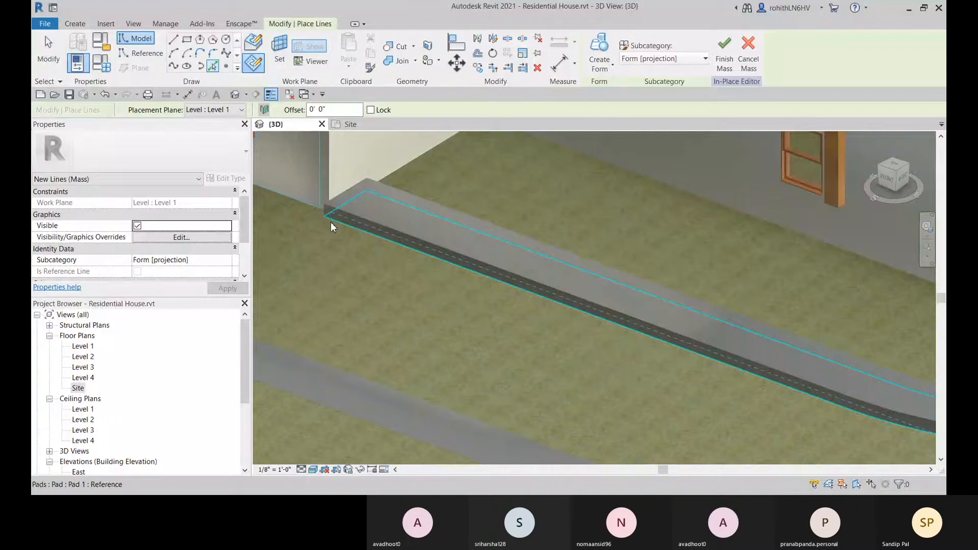
{"action": "left_click", "coordinate": [279, 51]}
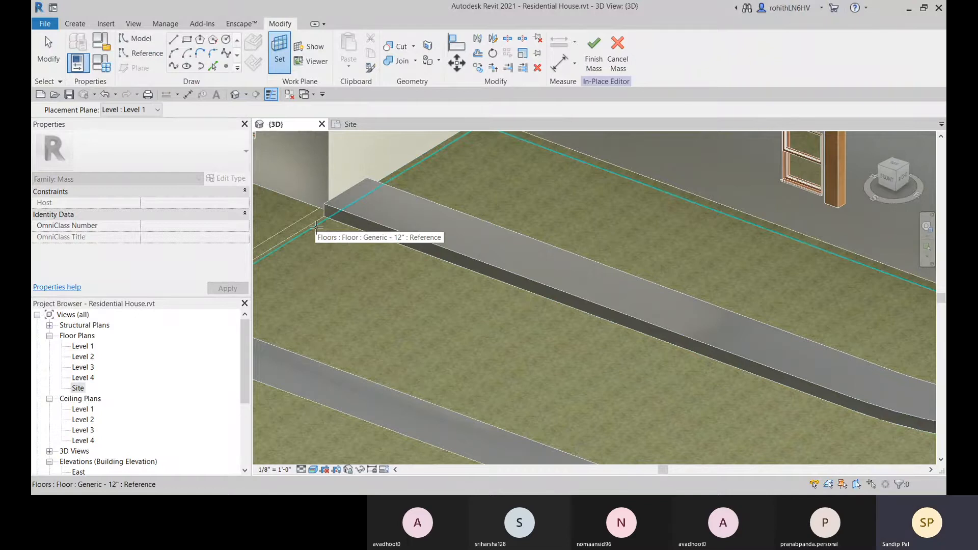
{"action": "left_click", "coordinate": [316, 226]}
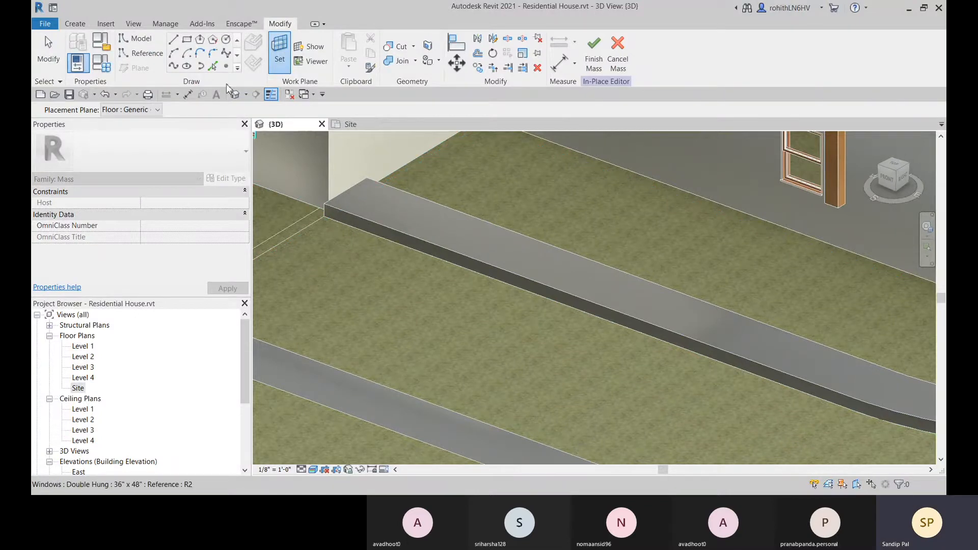
{"action": "left_click", "coordinate": [136, 39]}
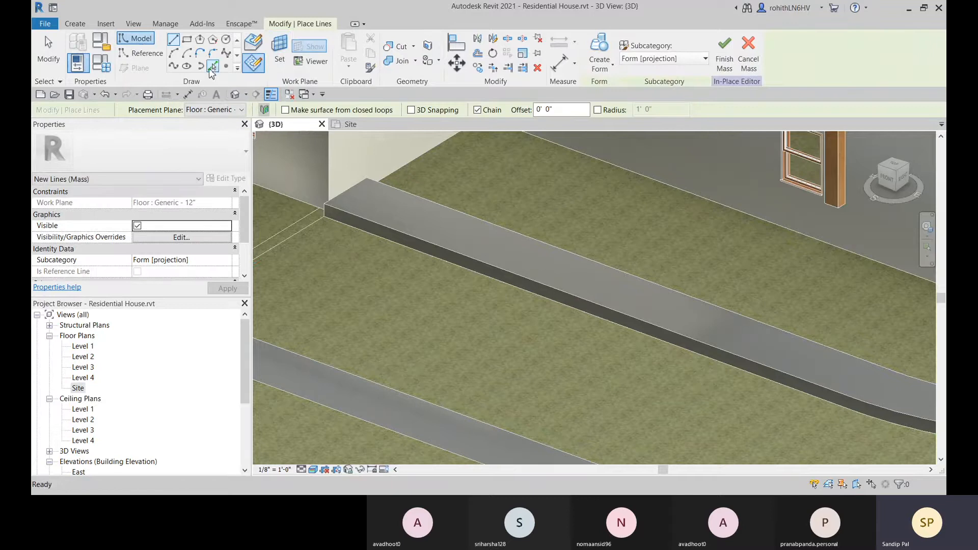
{"action": "scroll", "coordinate": [329, 213], "scroll_direction": "up", "scroll_amount": 4}
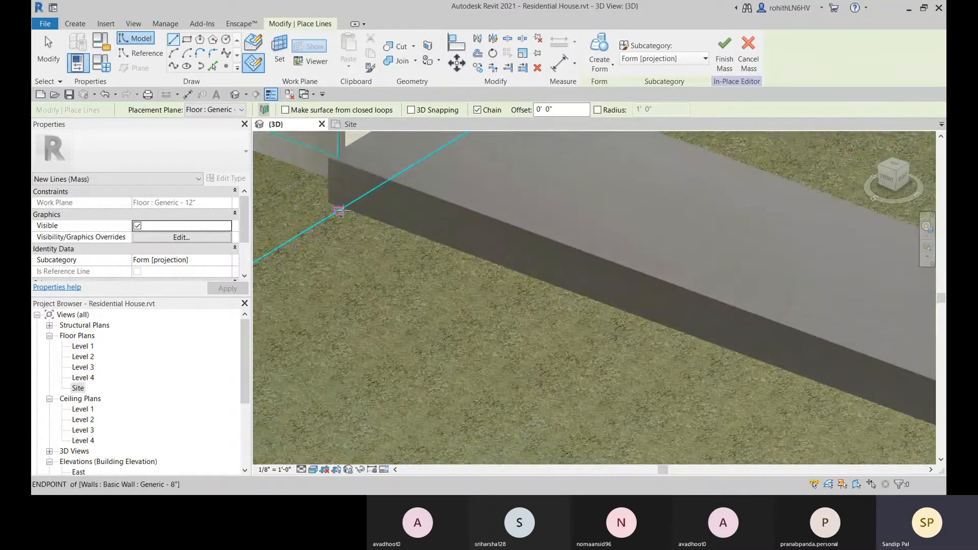
{"action": "scroll", "coordinate": [414, 261], "scroll_direction": "down", "scroll_amount": 3}
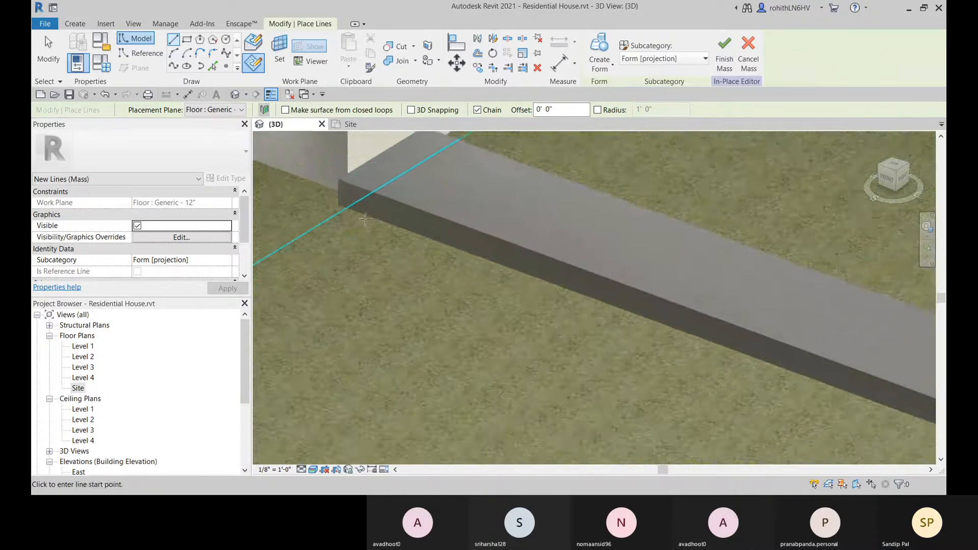
{"action": "scroll", "coordinate": [415, 260], "scroll_direction": "down", "scroll_amount": 5}
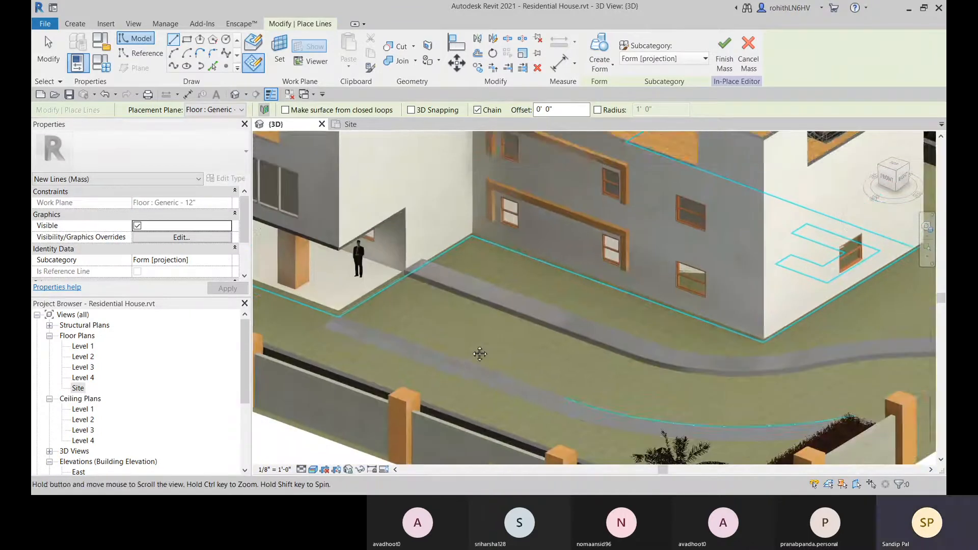
{"action": "middle_click_drag", "start_coordinate": [472, 347], "coordinate": [308, 343], "text": "shift"}
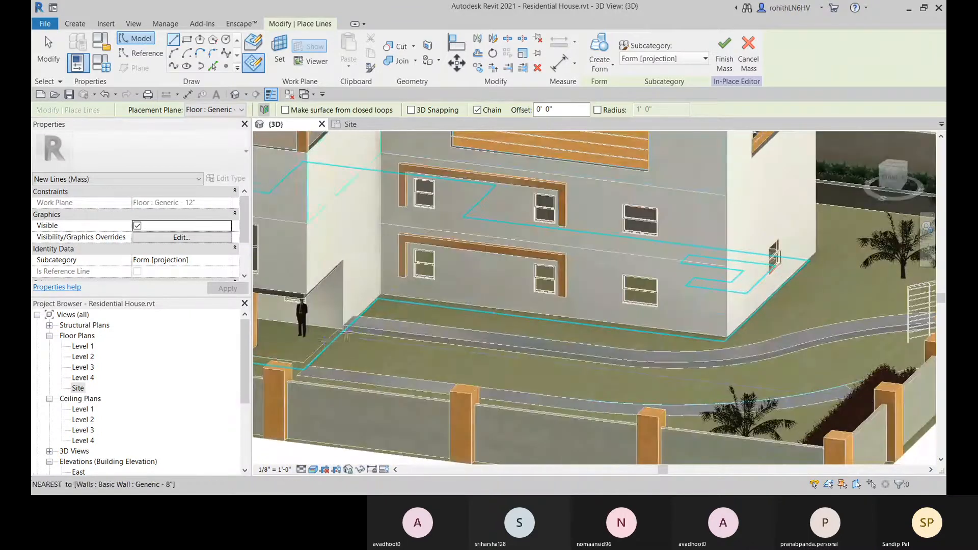
{"action": "key", "text": "Escape"}
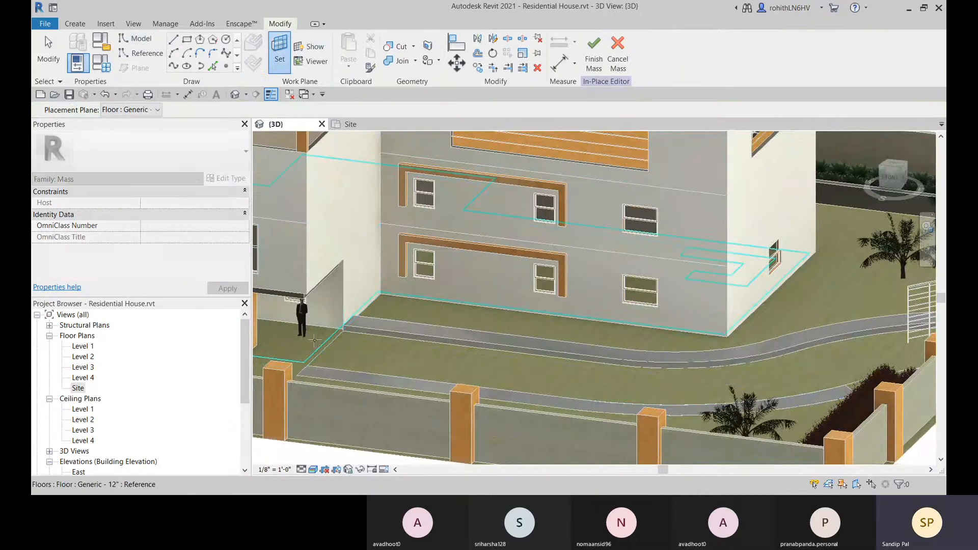
{"action": "left_click", "coordinate": [307, 343]}
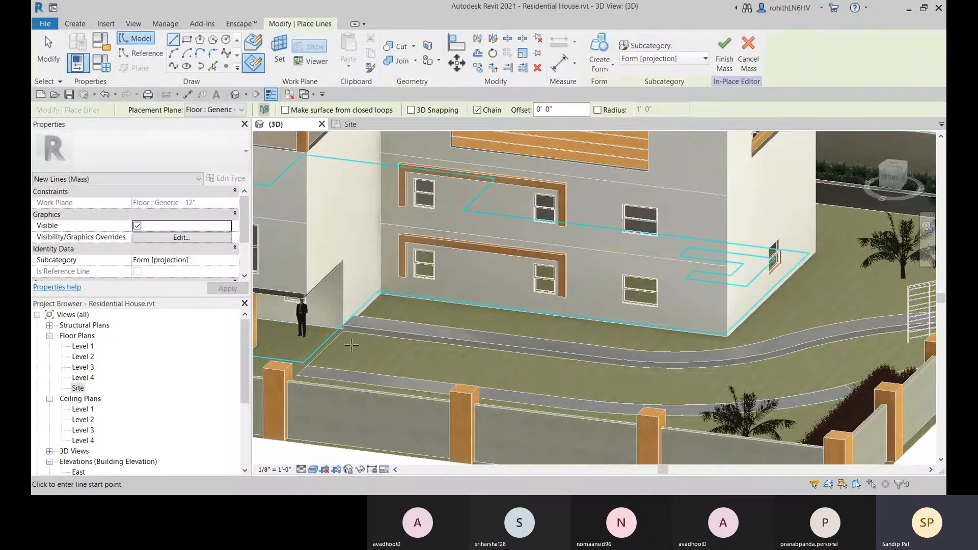
{"action": "scroll", "coordinate": [351, 345], "scroll_direction": "up", "scroll_amount": 3}
{"action": "left_click", "coordinate": [342, 318]}
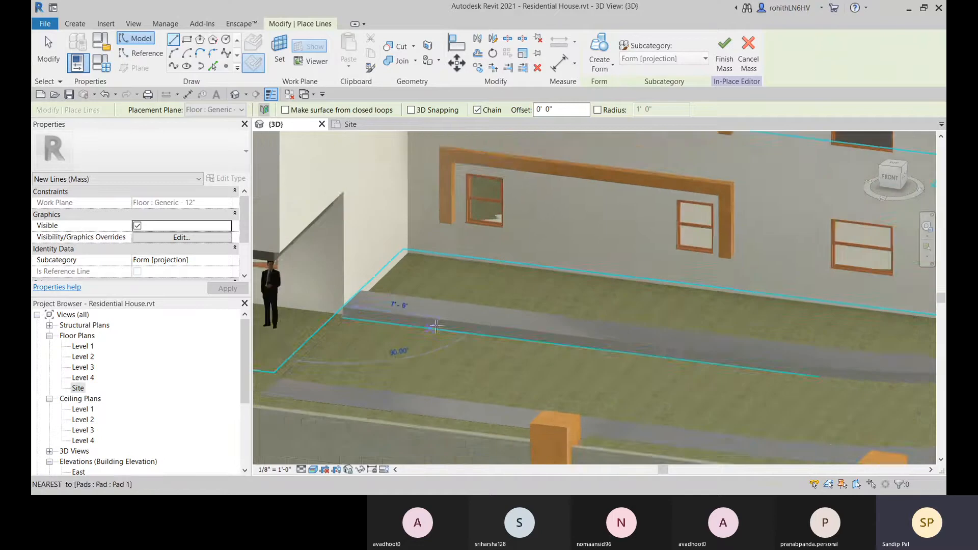
{"action": "scroll", "coordinate": [436, 326], "scroll_direction": "down", "scroll_amount": 4}
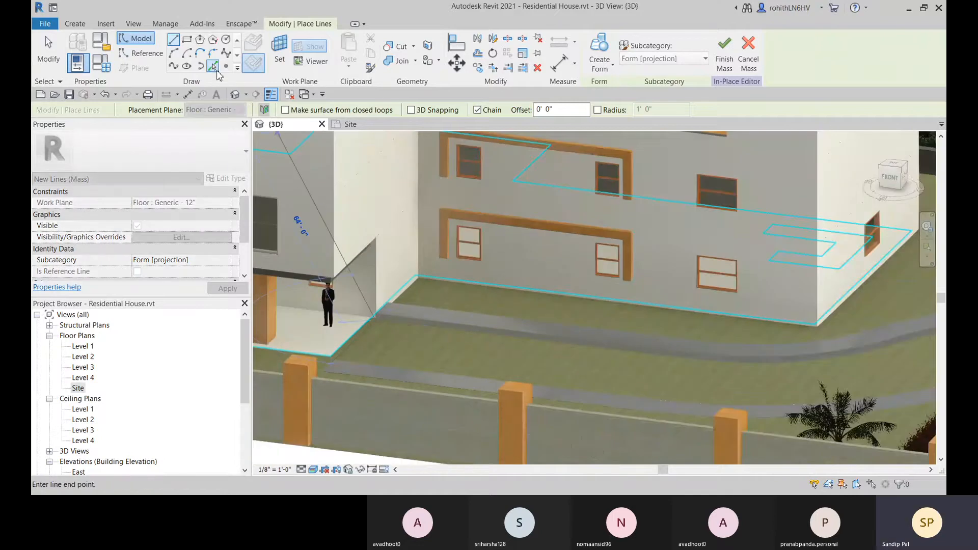
Pick the straight and both curved driveway-side base edges of the pad nearest the house as model lines.
{"action": "left_click", "coordinate": [213, 67]}
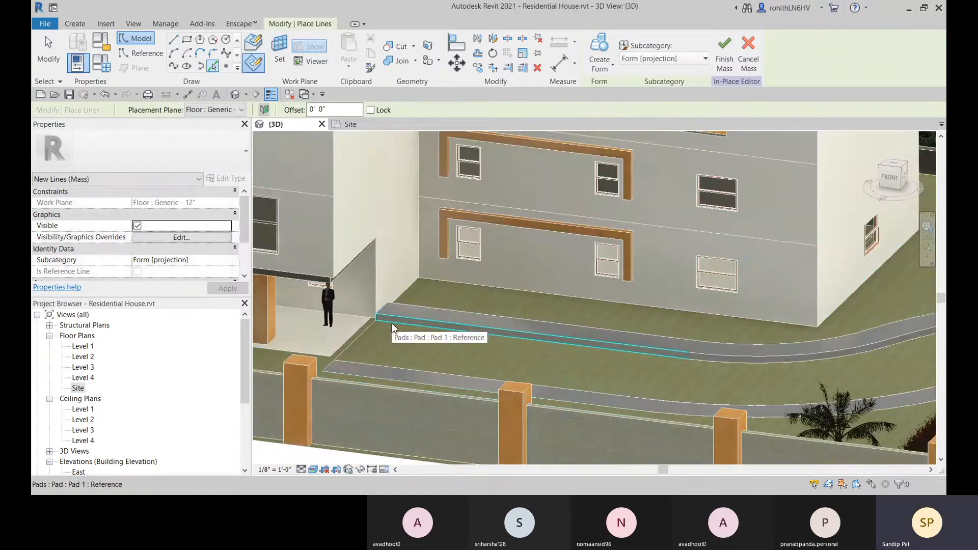
{"action": "left_click", "coordinate": [392, 327]}
{"action": "middle_click_drag", "start_coordinate": [576, 364], "coordinate": [427, 350]}
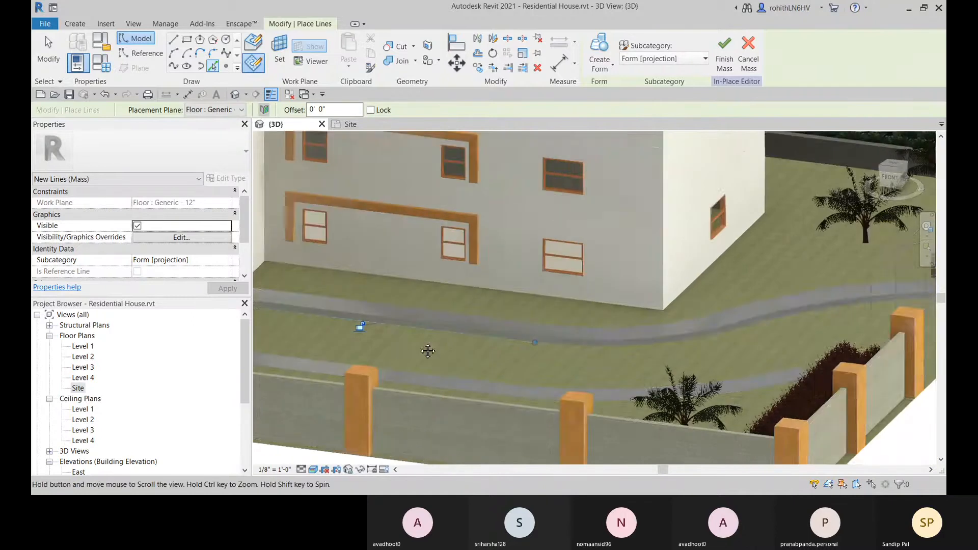
{"action": "left_click", "coordinate": [560, 350]}
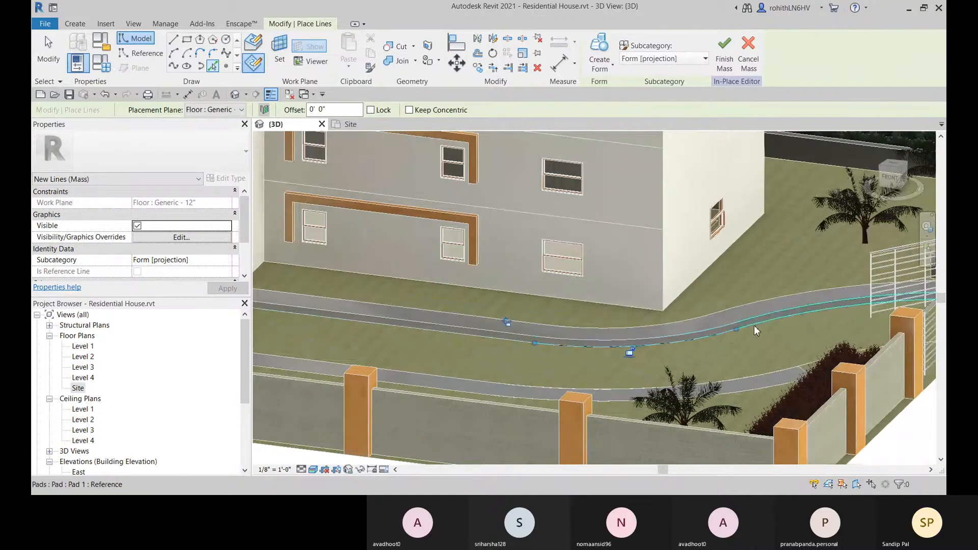
{"action": "left_click", "coordinate": [754, 326]}
{"action": "middle_click_drag", "start_coordinate": [765, 345], "coordinate": [625, 351]}
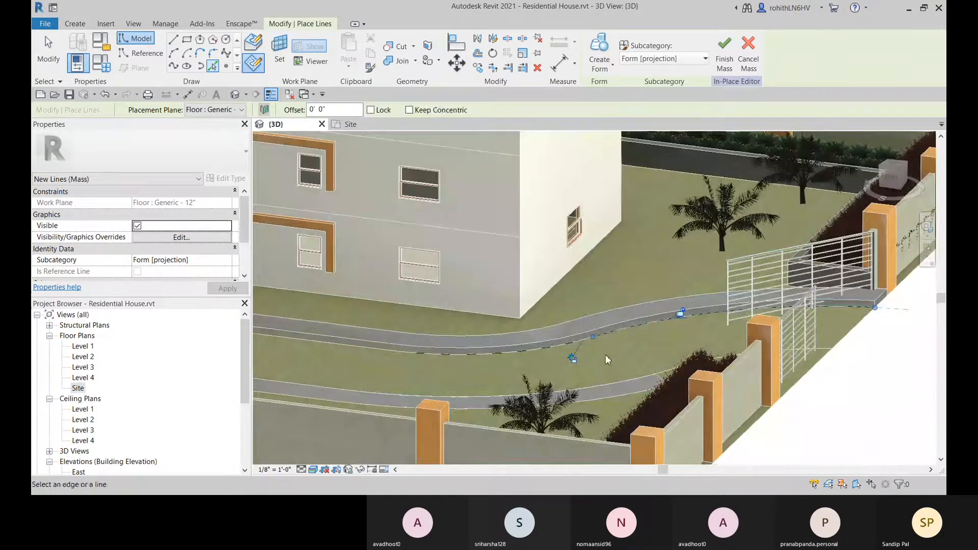
{"action": "scroll", "coordinate": [611, 327], "scroll_direction": "down", "scroll_amount": 3}
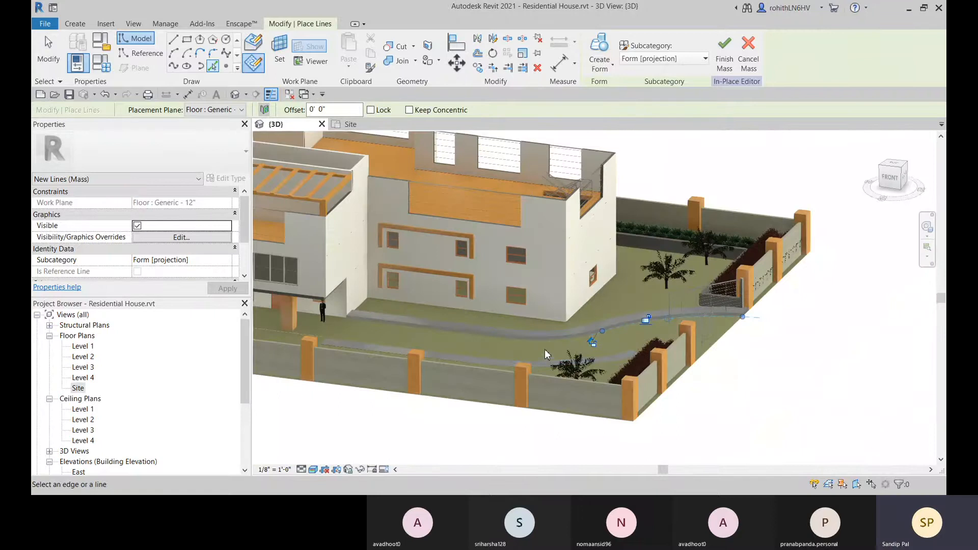
{"action": "middle_click_drag", "start_coordinate": [545, 354], "coordinate": [554, 372]}
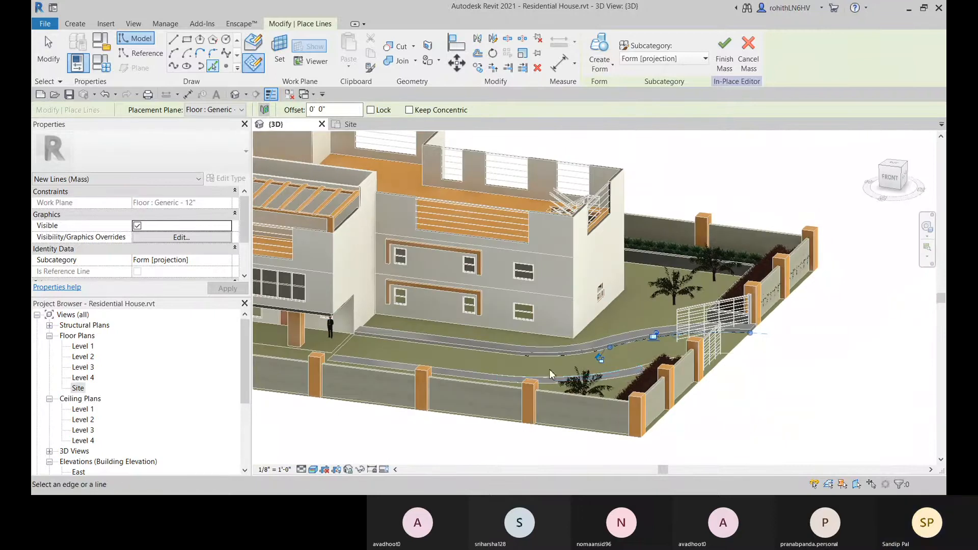
{"action": "key", "text": "Escape"}
{"action": "key", "text": "Escape"}
Select the three connected model lines along the pad edge and divide them as one path.
{"action": "left_click", "coordinate": [467, 351]}
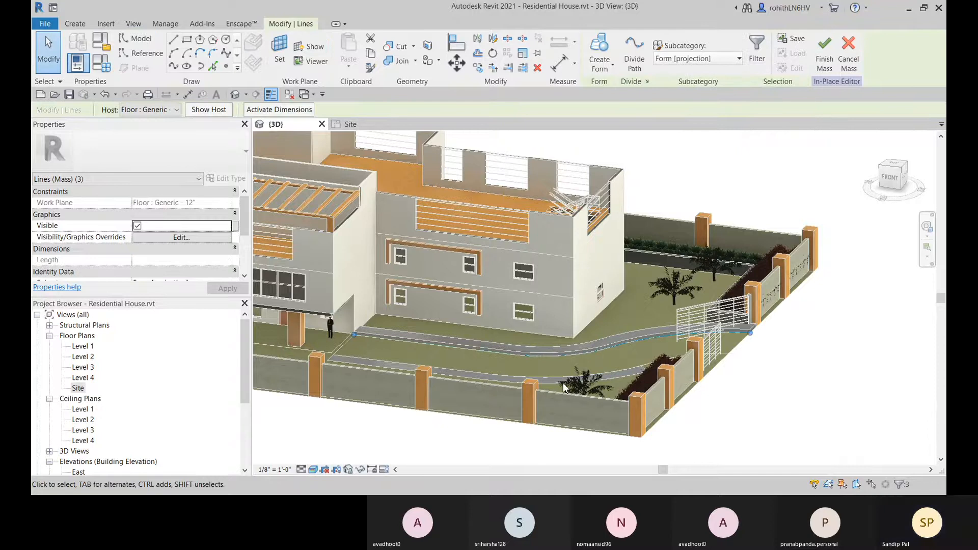
{"action": "left_click", "coordinate": [635, 65]}
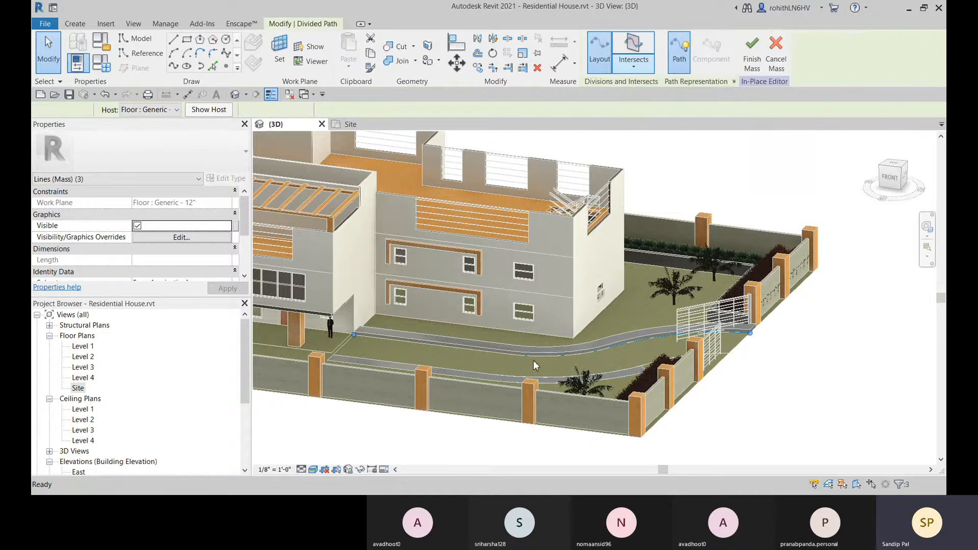
{"action": "scroll", "coordinate": [550, 362], "scroll_direction": "up", "scroll_amount": 2}
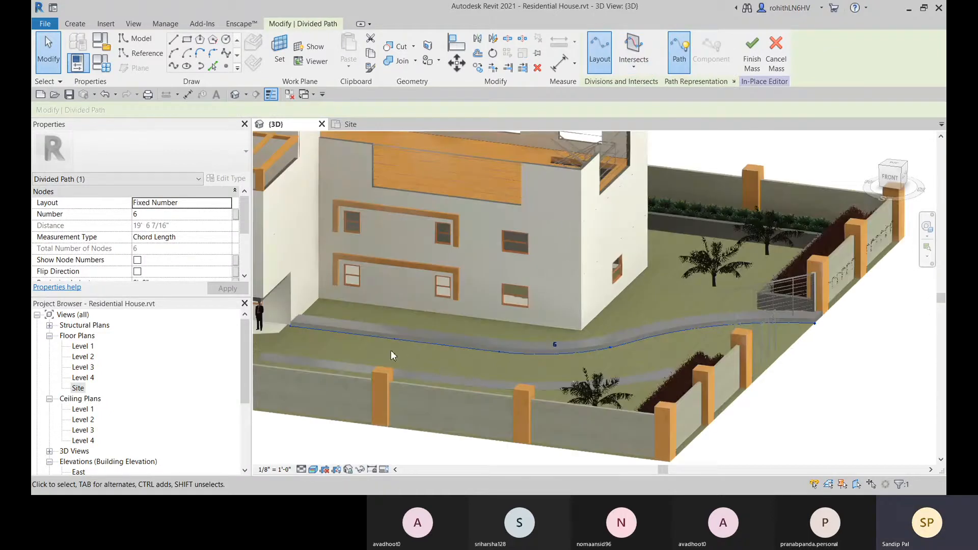
{"action": "middle_click_drag", "start_coordinate": [390, 351], "coordinate": [467, 348]}
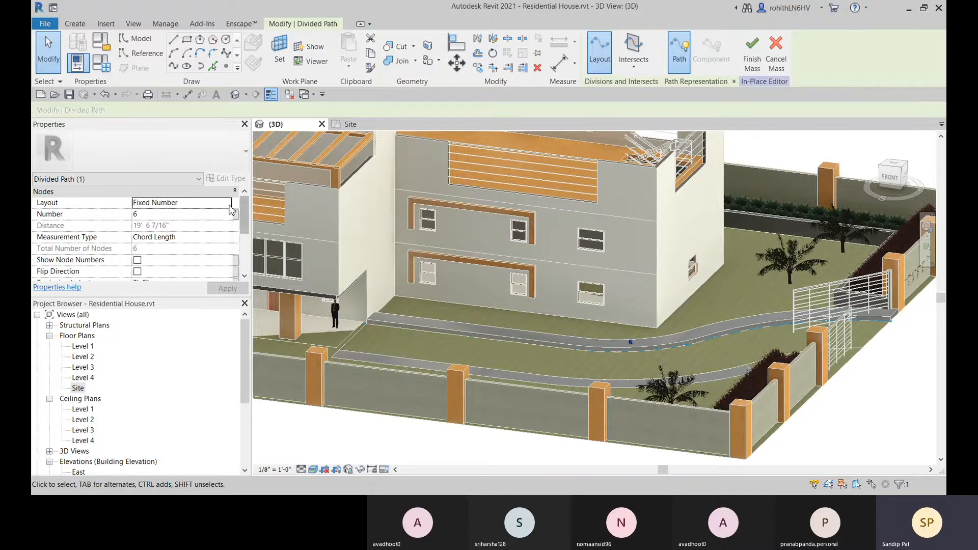
Try to set the divided path's number of nodes to 250.
{"action": "left_click", "coordinate": [153, 214]}
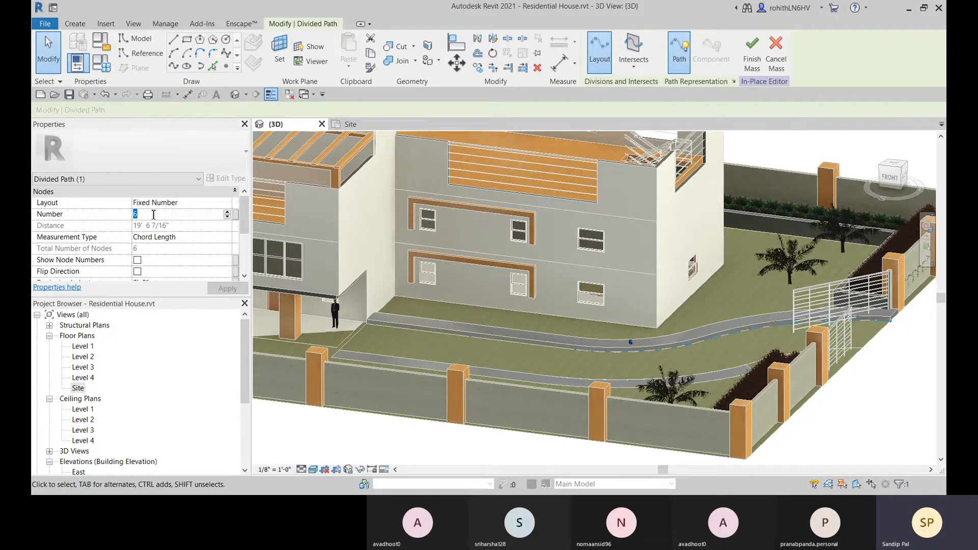
{"action": "type", "text": "250"}
{"action": "key", "text": "Return"}
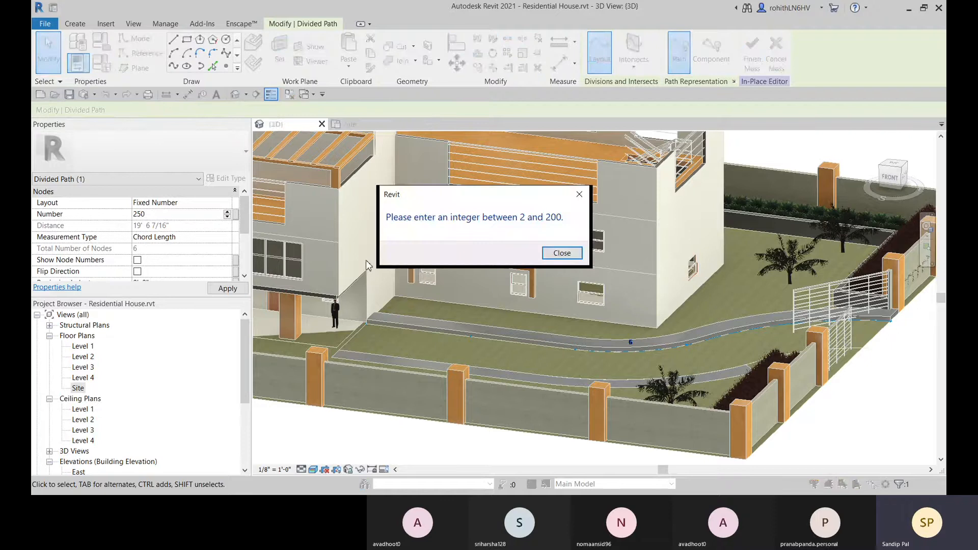
{"action": "left_click", "coordinate": [562, 253]}
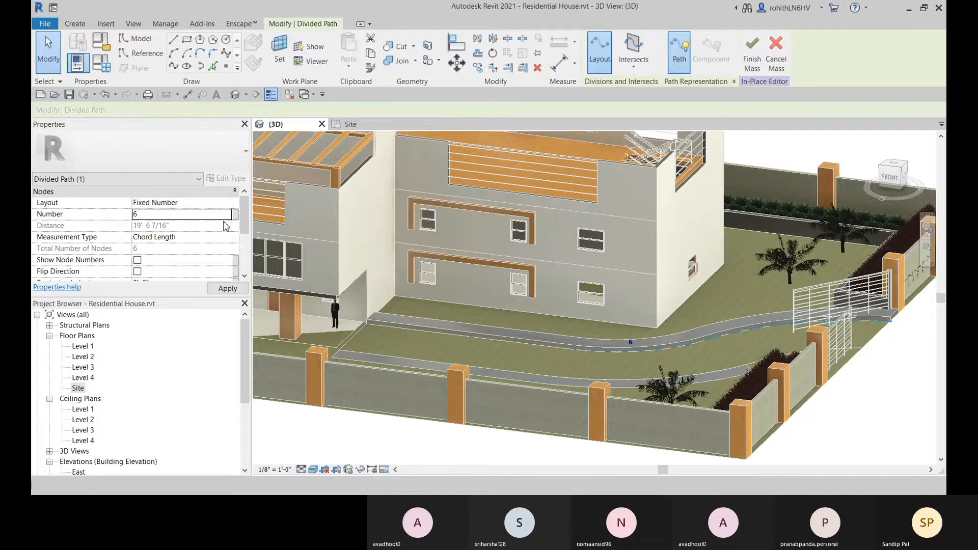
Set the divided path's number of nodes to 100.
{"action": "left_click", "coordinate": [152, 216]}
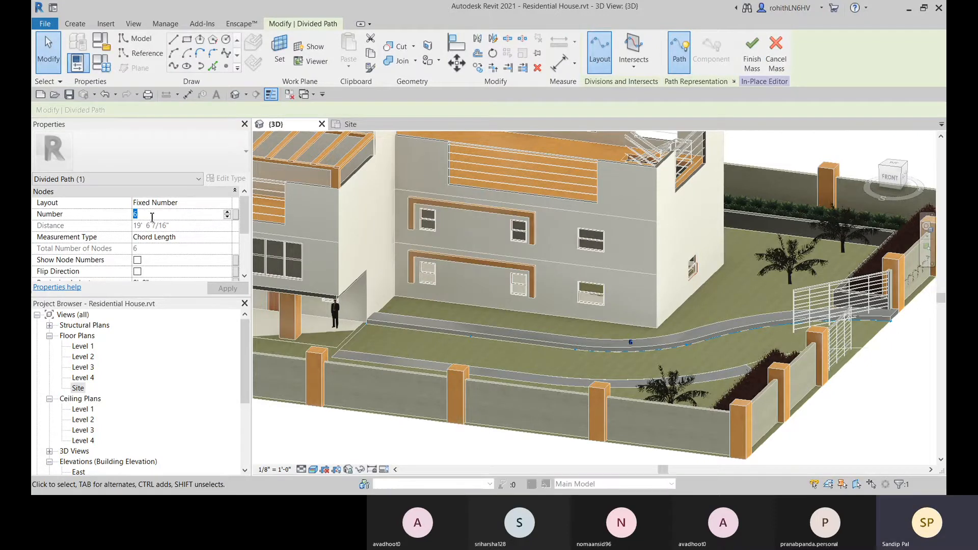
{"action": "type", "text": "100"}
{"action": "key", "text": "Return"}
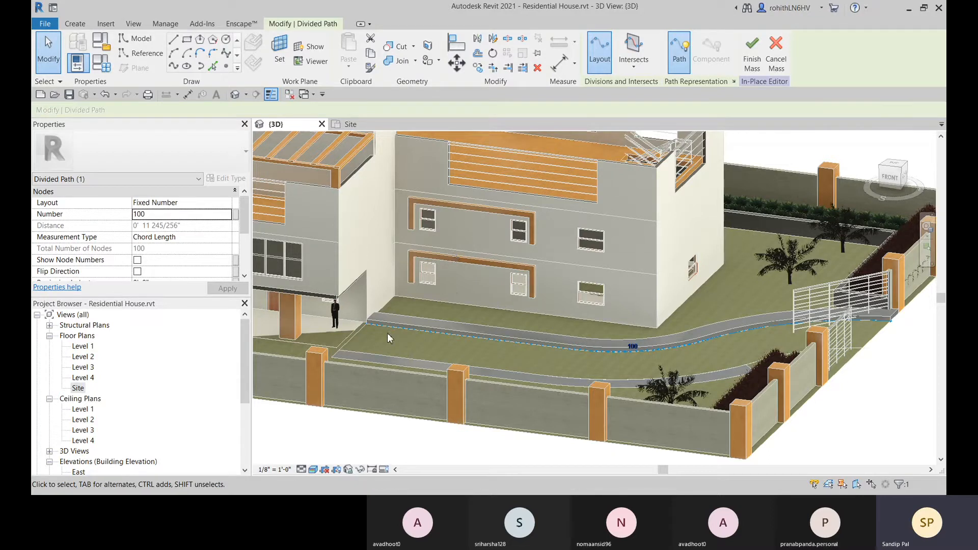
{"action": "scroll", "coordinate": [382, 328], "scroll_direction": "up", "scroll_amount": 3}
{"action": "scroll", "coordinate": [499, 329], "scroll_direction": "down", "scroll_amount": 5}
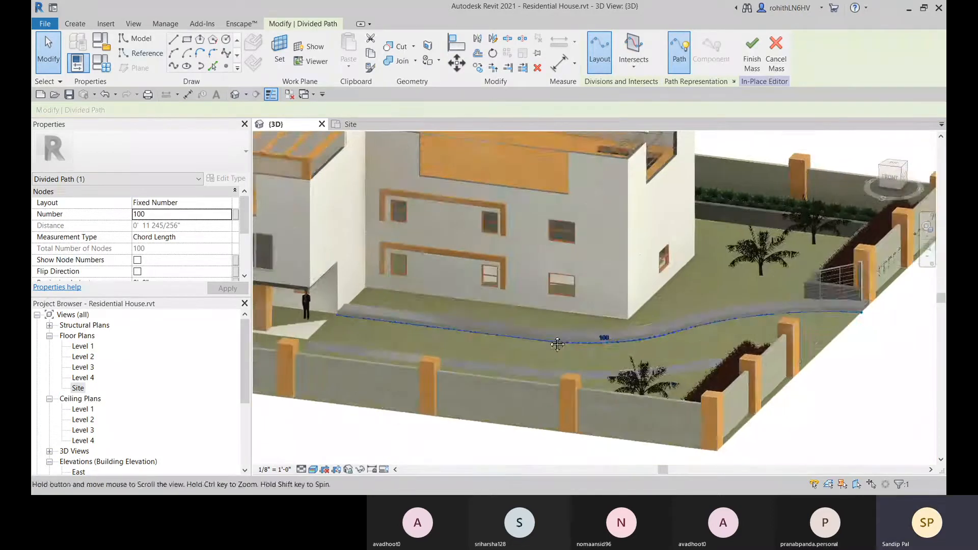
{"action": "scroll", "coordinate": [608, 341], "scroll_direction": "up", "scroll_amount": 5}
{"action": "scroll", "coordinate": [561, 340], "scroll_direction": "down", "scroll_amount": 3}
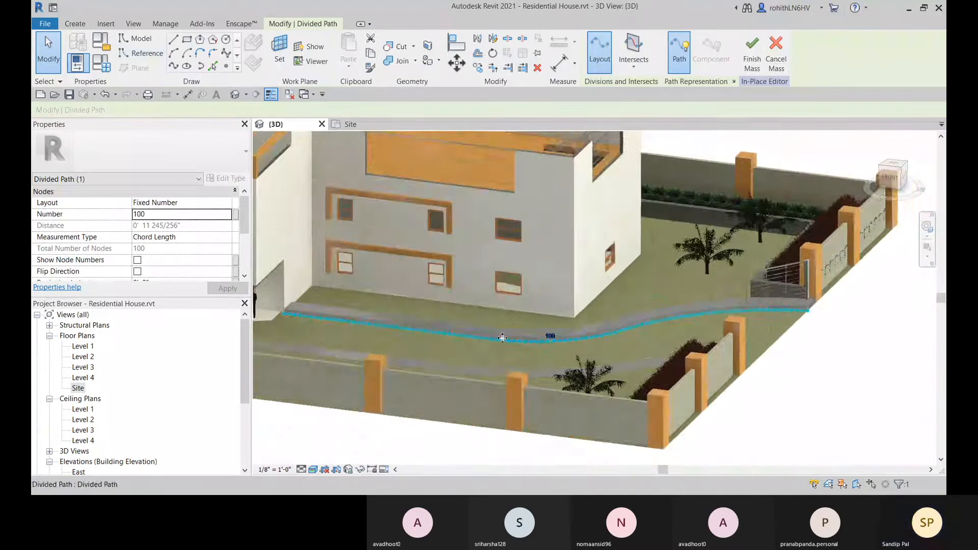
{"action": "middle_click_drag", "start_coordinate": [348, 401], "coordinate": [407, 408]}
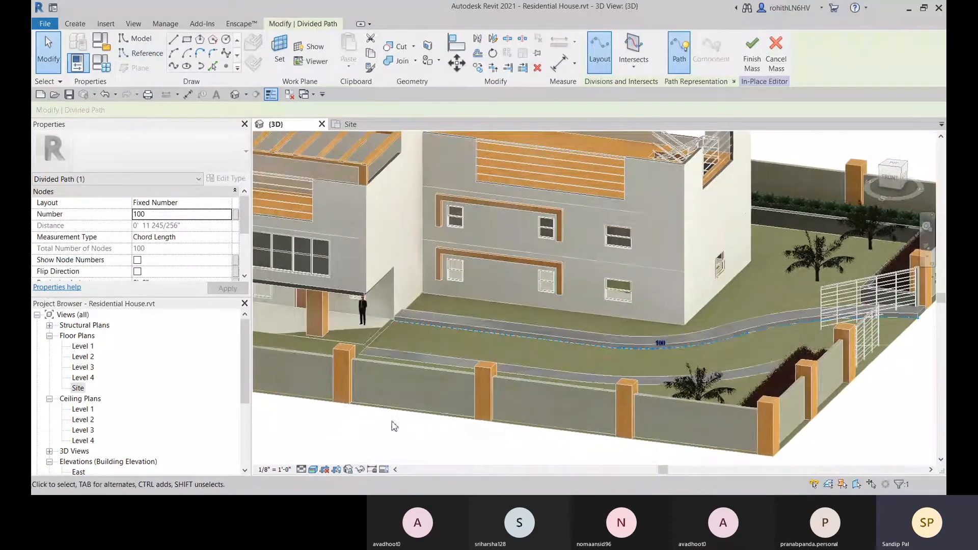
Look through the component types available for placement for a road curb.
{"action": "left_click", "coordinate": [75, 23]}
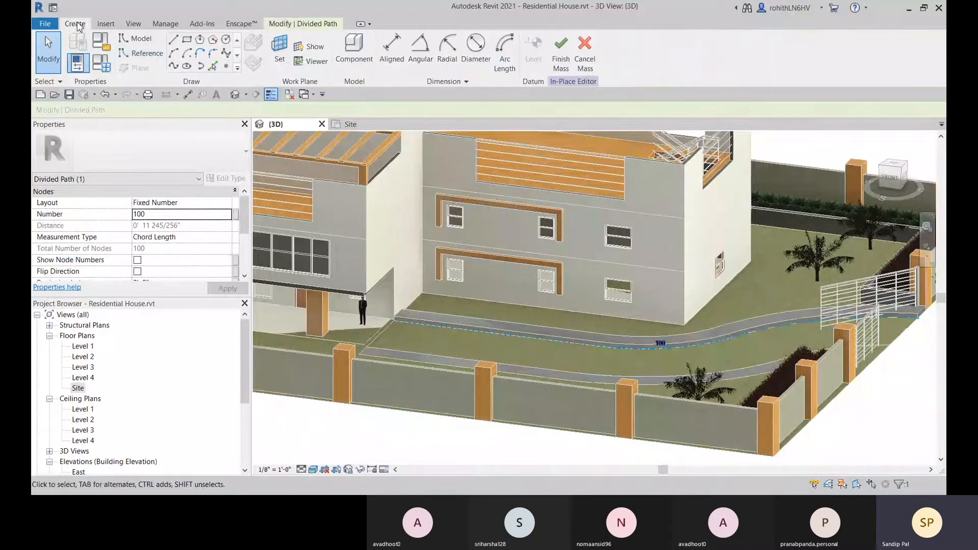
{"action": "left_click", "coordinate": [351, 60]}
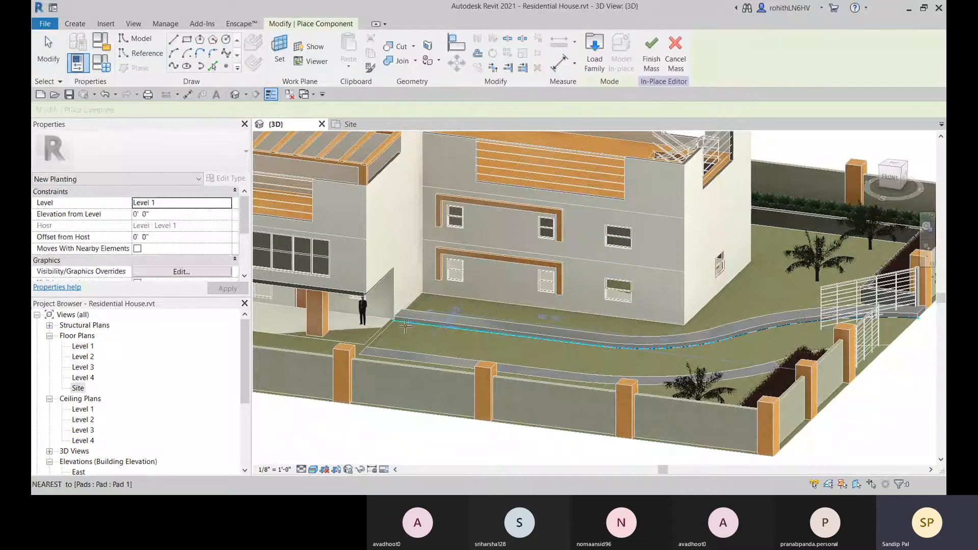
{"action": "scroll", "coordinate": [394, 321], "scroll_direction": "up", "scroll_amount": 6}
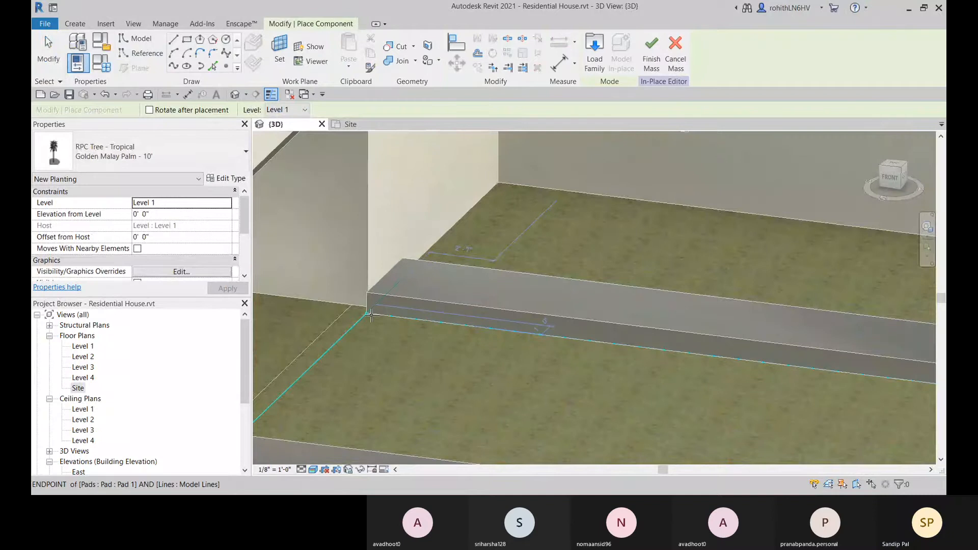
{"action": "scroll", "coordinate": [367, 317], "scroll_direction": "up", "scroll_amount": 2}
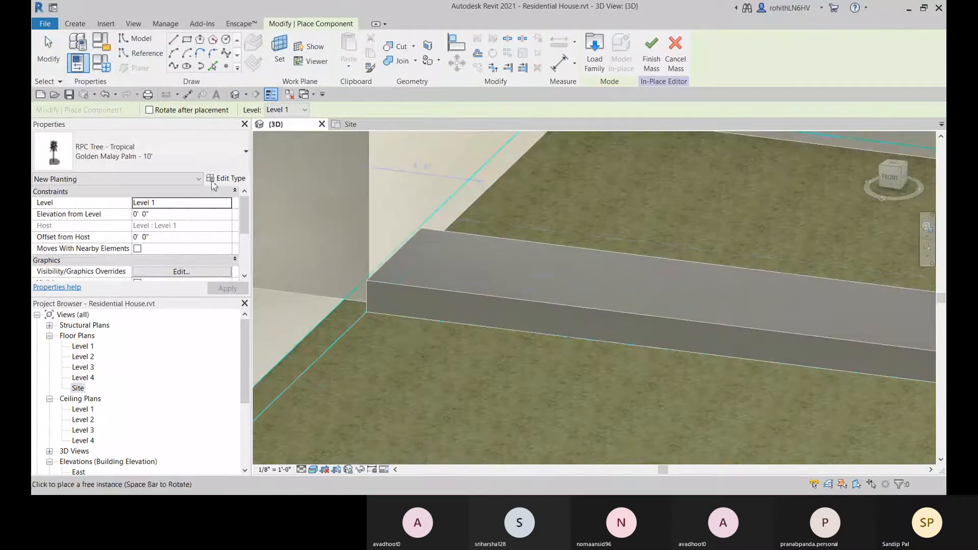
{"action": "left_click", "coordinate": [207, 153]}
{"action": "scroll", "coordinate": [153, 316], "scroll_direction": "down", "scroll_amount": 10}
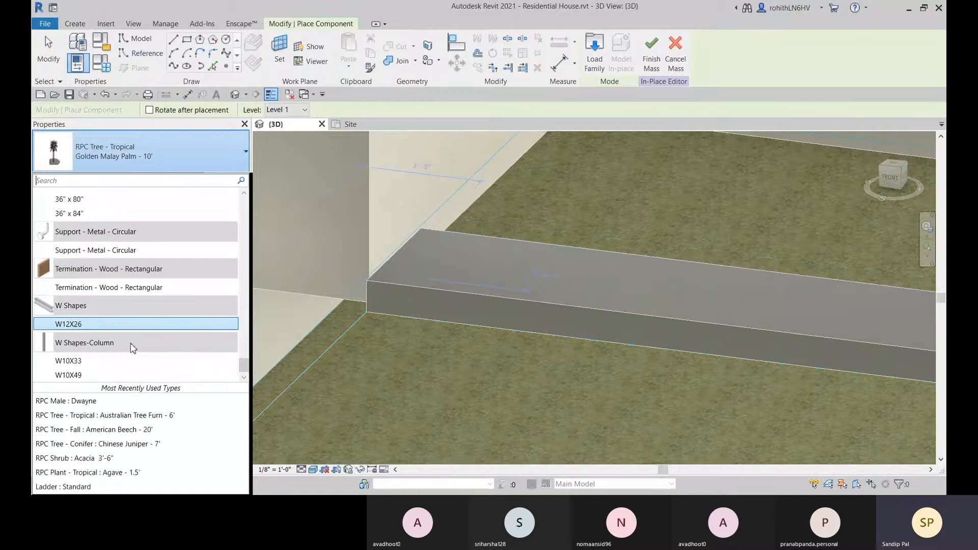
{"action": "scroll", "coordinate": [131, 345], "scroll_direction": "up", "scroll_amount": 5}
{"action": "scroll", "coordinate": [123, 300], "scroll_direction": "up", "scroll_amount": 8}
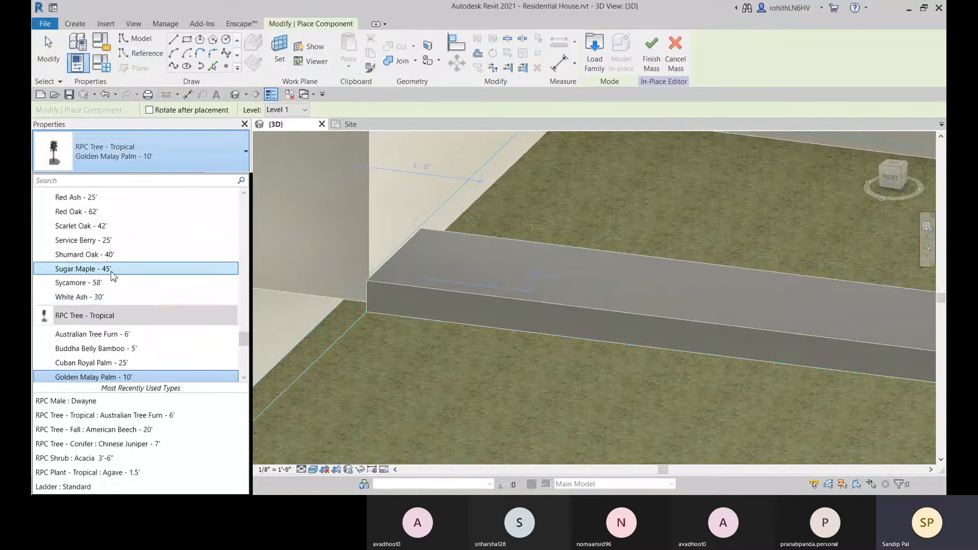
{"action": "scroll", "coordinate": [113, 281], "scroll_direction": "up", "scroll_amount": 10}
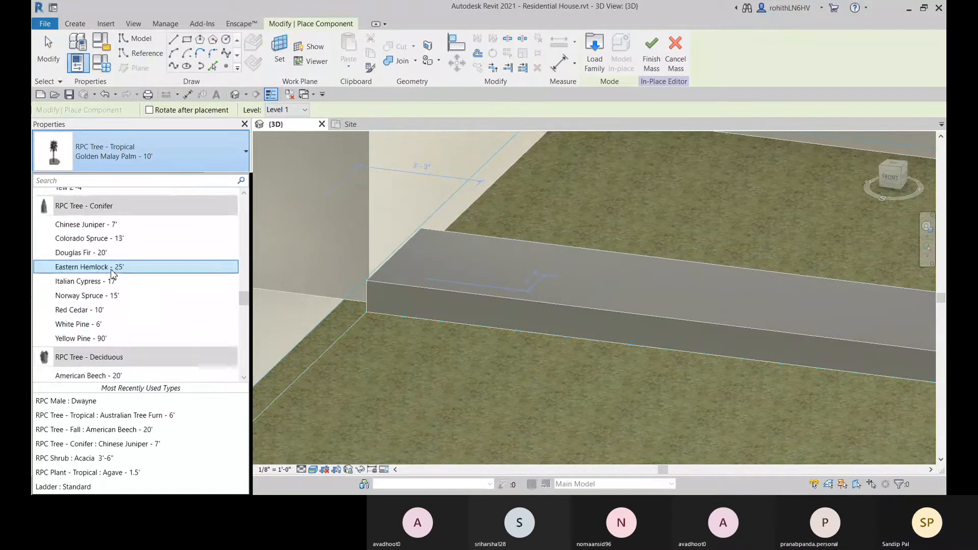
{"action": "scroll", "coordinate": [85, 264], "scroll_direction": "up", "scroll_amount": 15}
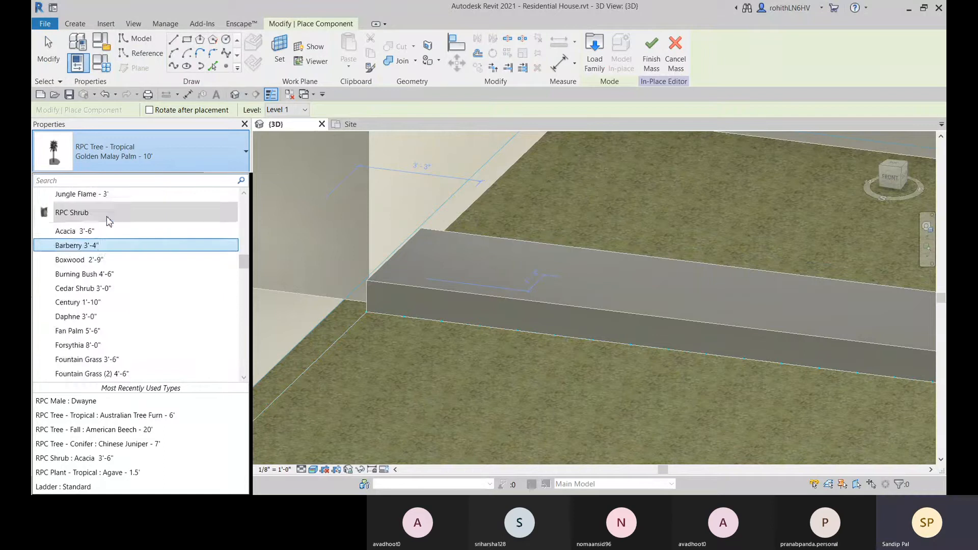
{"action": "scroll", "coordinate": [113, 199], "scroll_direction": "up", "scroll_amount": 2}
{"action": "scroll", "coordinate": [146, 242], "scroll_direction": "down", "scroll_amount": 5}
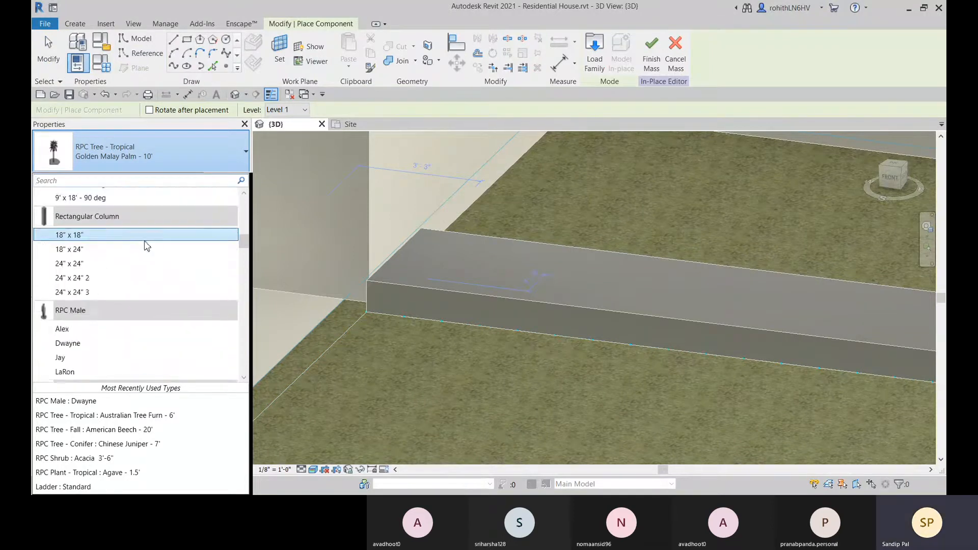
Load the Road Curb.rfa family from the Revit Model folder for placement.
{"action": "left_click", "coordinate": [595, 56]}
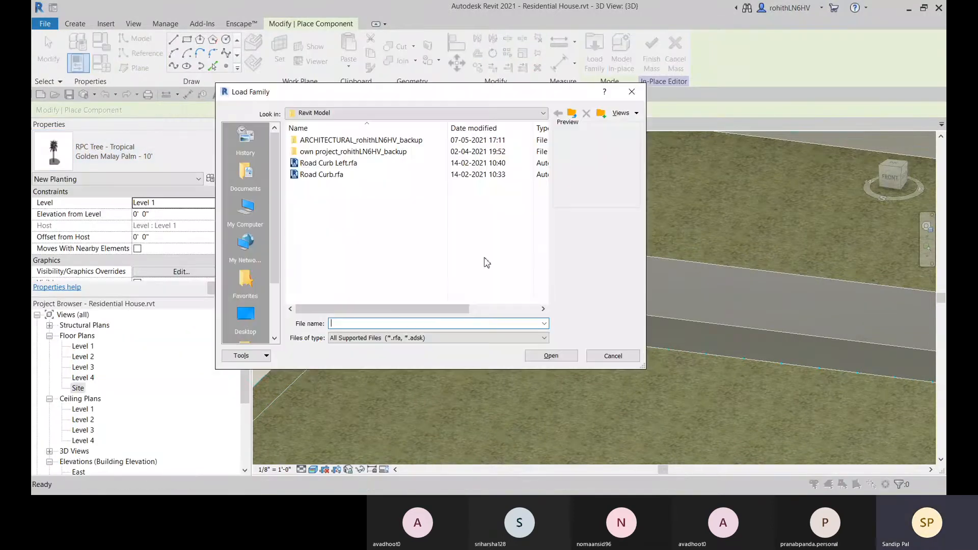
{"action": "left_click", "coordinate": [331, 174]}
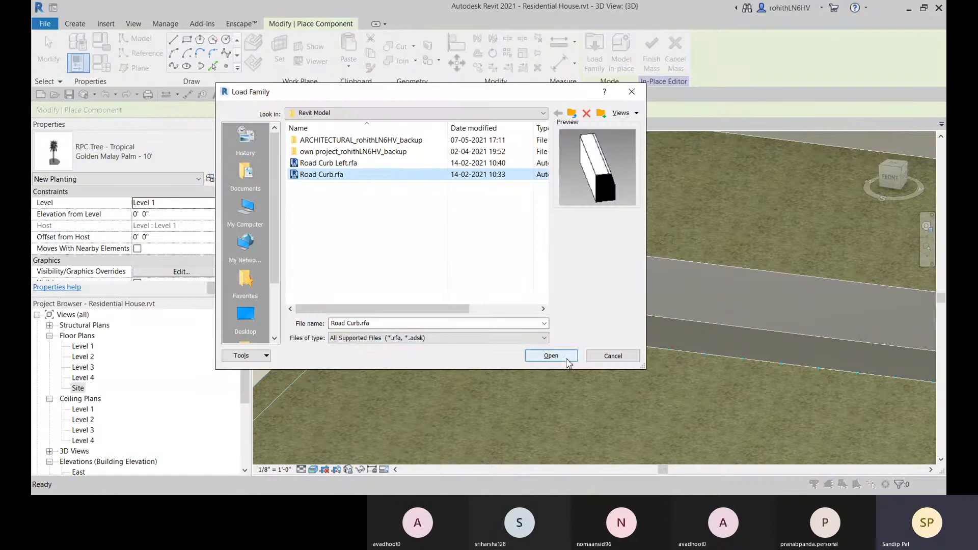
{"action": "left_click", "coordinate": [530, 355]}
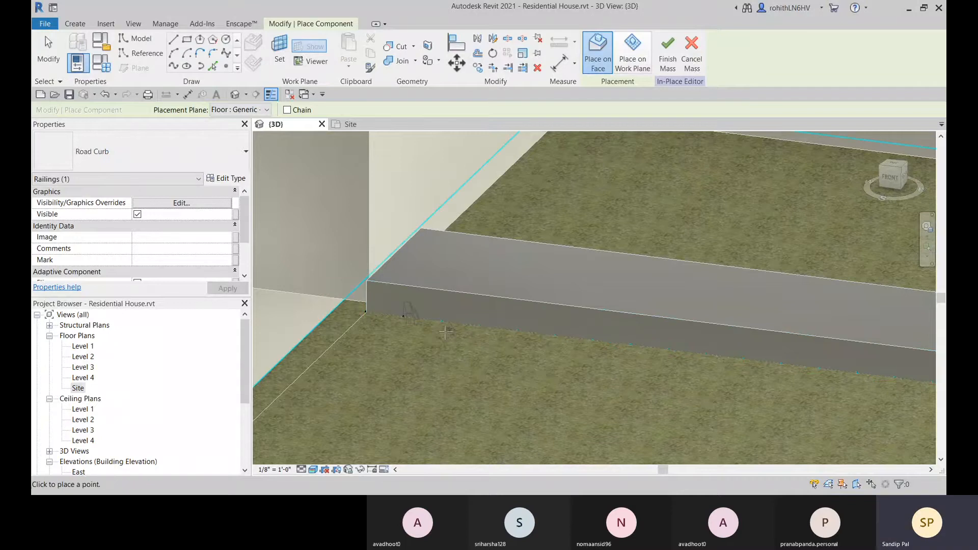
Try to place a Road Curb between the first path nodes at the pad's corner and repeat it along the divided path.
{"action": "left_click", "coordinate": [435, 335]}
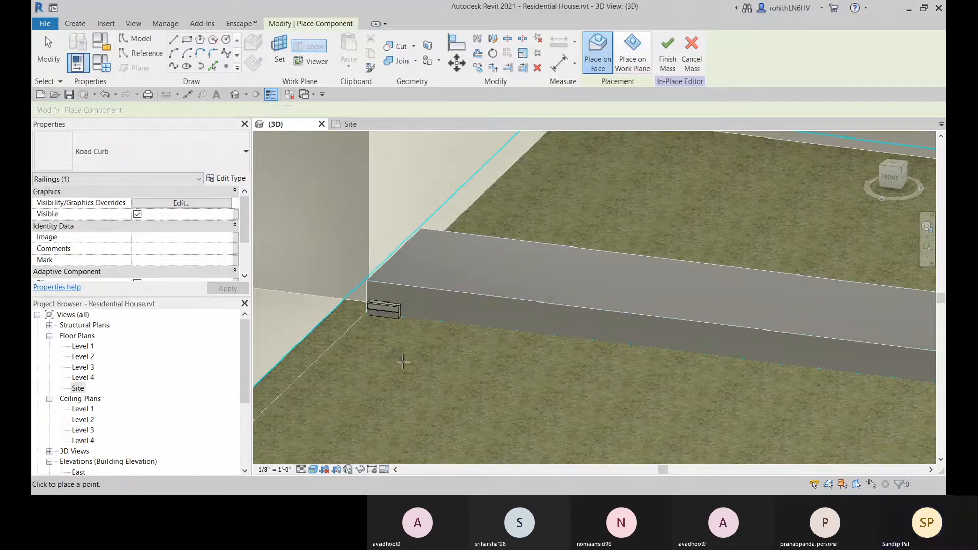
{"action": "key", "text": "Escape"}
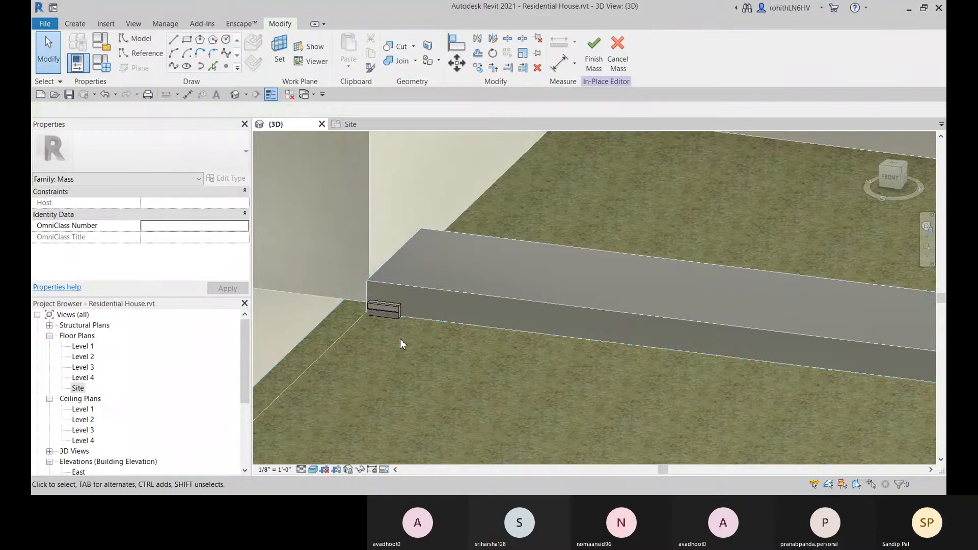
{"action": "left_click", "coordinate": [387, 311]}
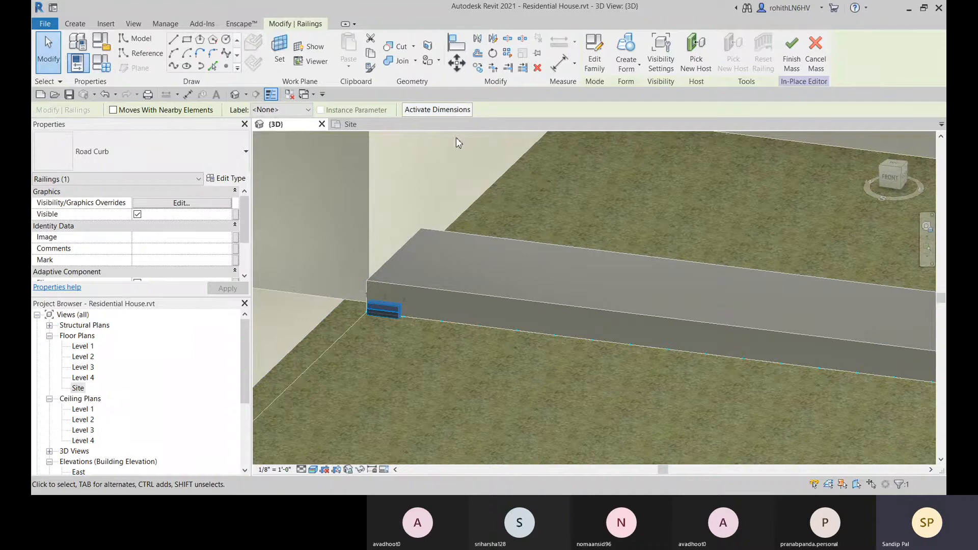
{"action": "left_click", "coordinate": [508, 56]}
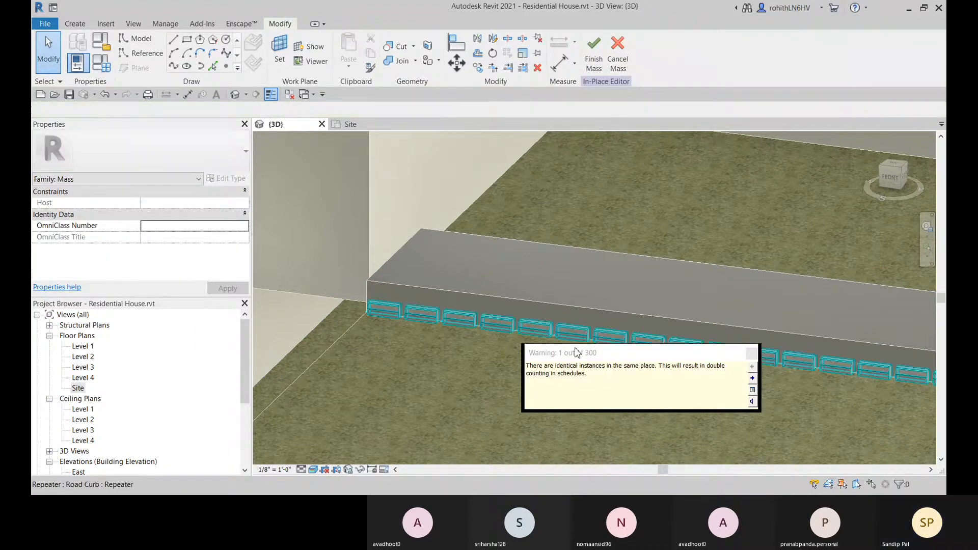
{"action": "left_click_drag", "start_coordinate": [576, 352], "coordinate": [437, 312]}
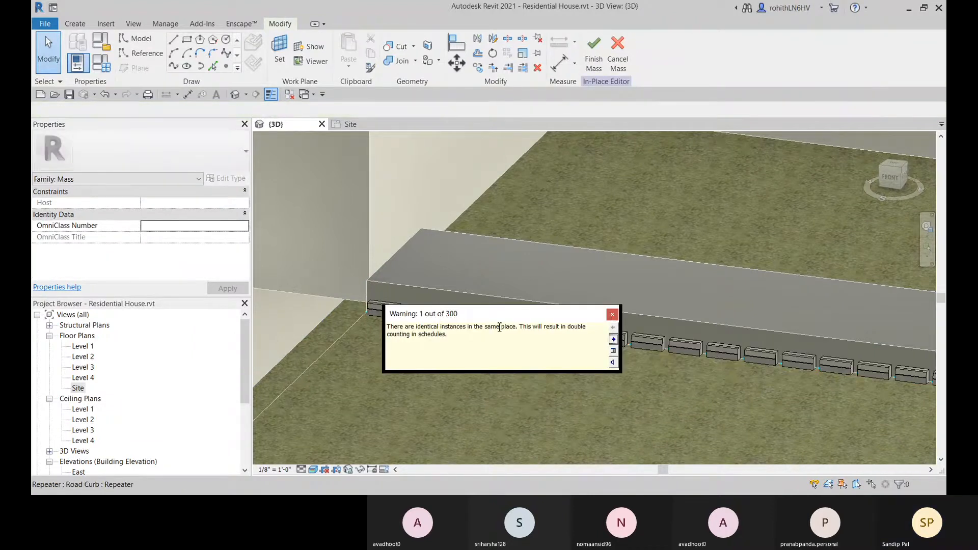
{"action": "left_click", "coordinate": [612, 317]}
Examine how the repeated curbs cover the straight and curved parts of the pad edge.
{"action": "scroll", "coordinate": [657, 341], "scroll_direction": "down", "scroll_amount": 6}
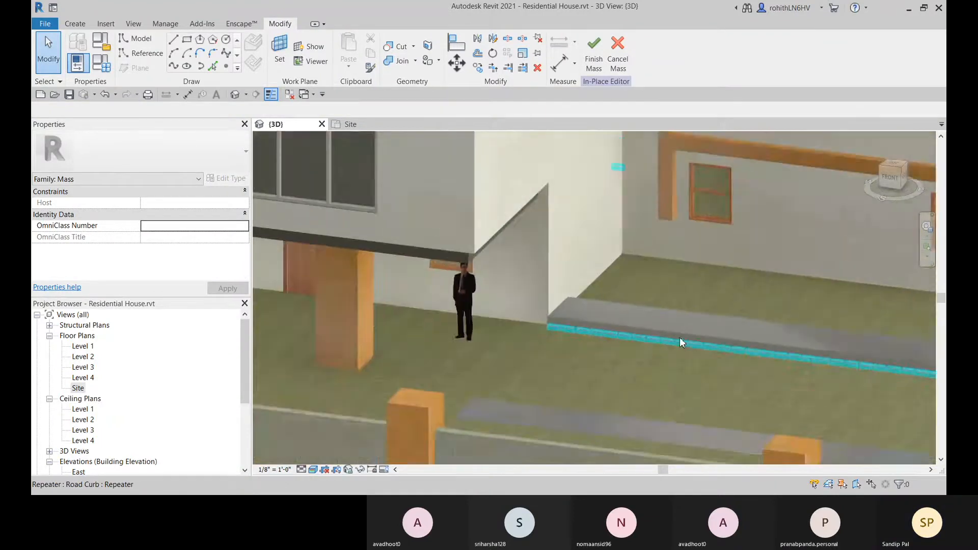
{"action": "middle_click_drag", "start_coordinate": [721, 335], "coordinate": [539, 305]}
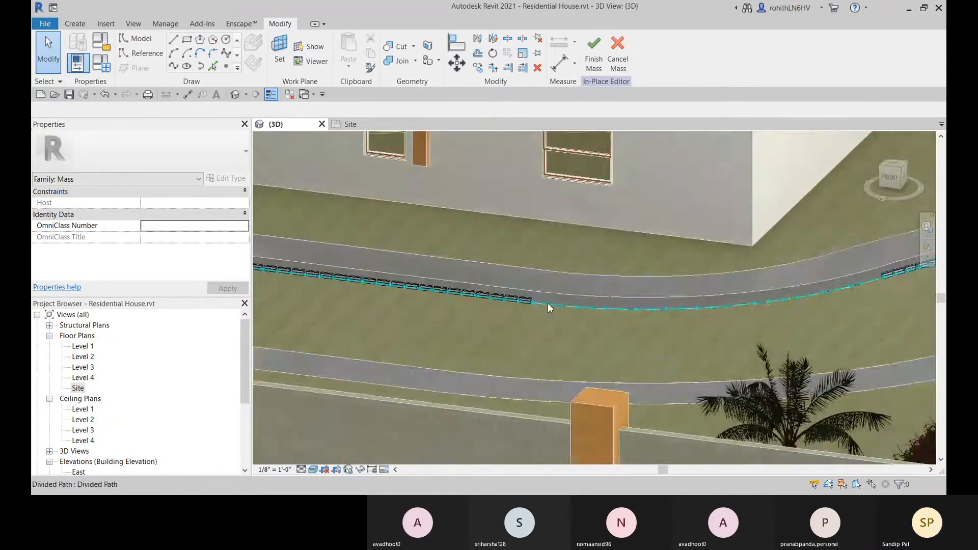
{"action": "scroll", "coordinate": [547, 303], "scroll_direction": "up", "scroll_amount": 2}
{"action": "scroll", "coordinate": [662, 315], "scroll_direction": "down", "scroll_amount": 2}
{"action": "middle_click_drag", "start_coordinate": [669, 314], "coordinate": [389, 334]}
{"action": "middle_click_drag", "start_coordinate": [672, 295], "coordinate": [800, 302]}
{"action": "scroll", "coordinate": [403, 298], "scroll_direction": "up", "scroll_amount": 2}
{"action": "scroll", "coordinate": [468, 363], "scroll_direction": "up", "scroll_amount": 1}
{"action": "middle_click_drag", "start_coordinate": [487, 375], "coordinate": [564, 375]}
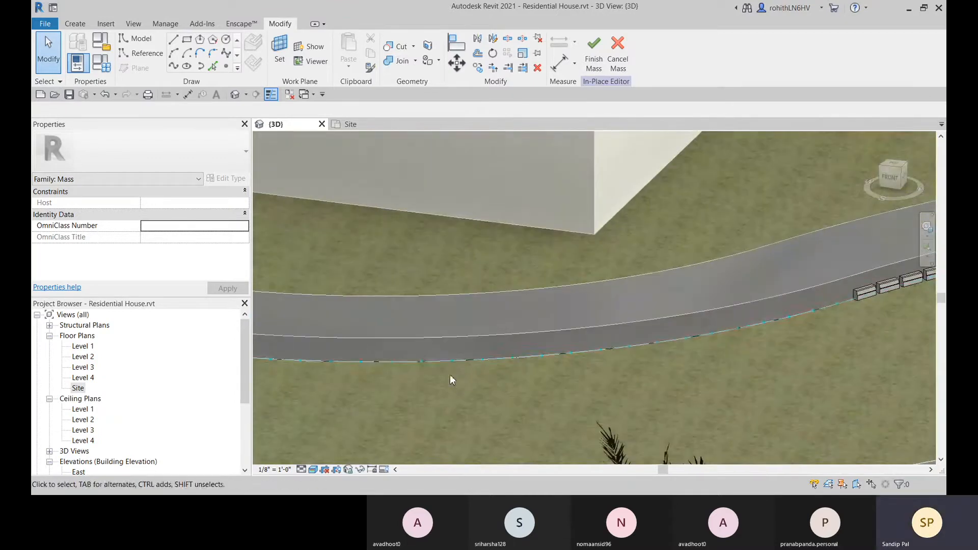
{"action": "middle_click_drag", "start_coordinate": [361, 376], "coordinate": [658, 368]}
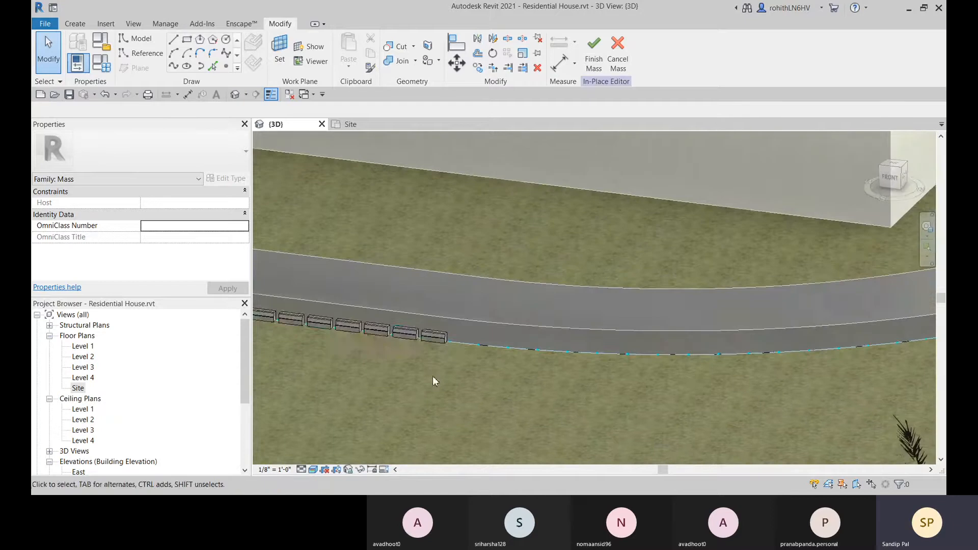
{"action": "scroll", "coordinate": [448, 350], "scroll_direction": "up", "scroll_amount": 1}
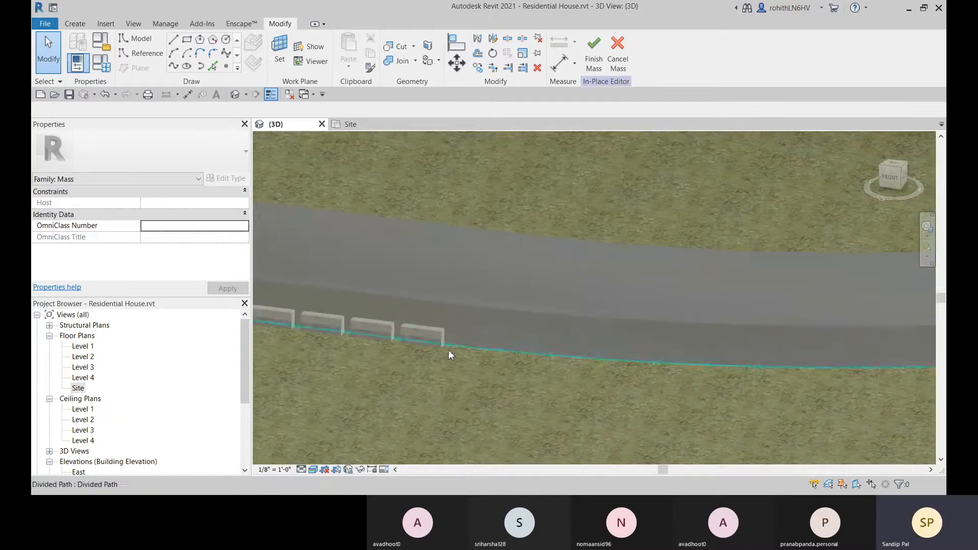
{"action": "middle_click_drag", "start_coordinate": [439, 350], "coordinate": [510, 363]}
{"action": "scroll", "coordinate": [553, 355], "scroll_direction": "down", "scroll_amount": 1}
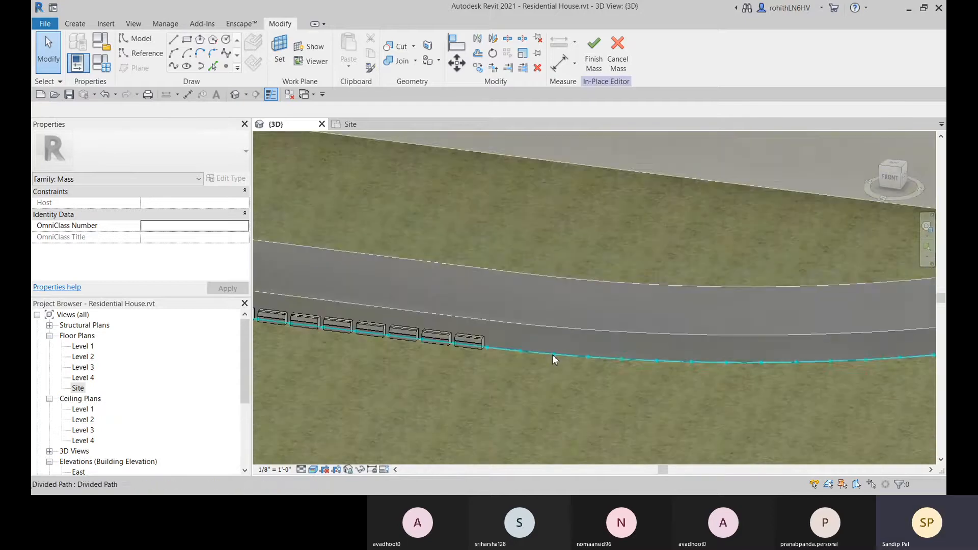
Try node counts of 150 and 125 for the divided path along the pad edge.
{"action": "left_click", "coordinate": [545, 357]}
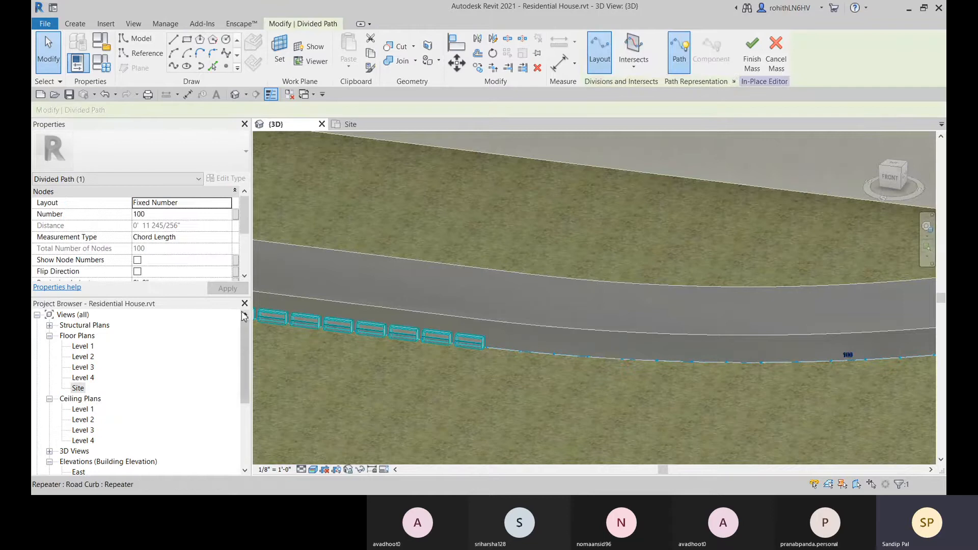
{"action": "left_click", "coordinate": [163, 214]}
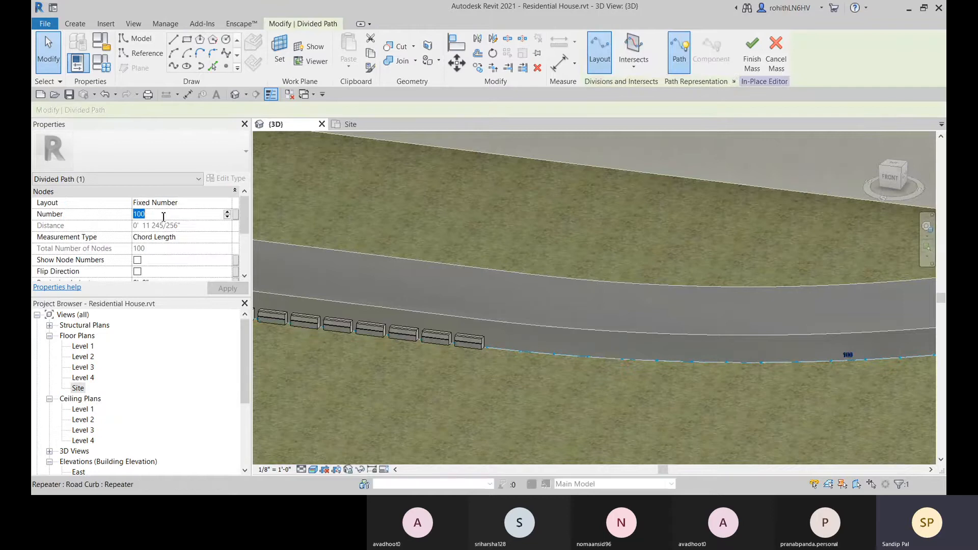
{"action": "type", "text": "150"}
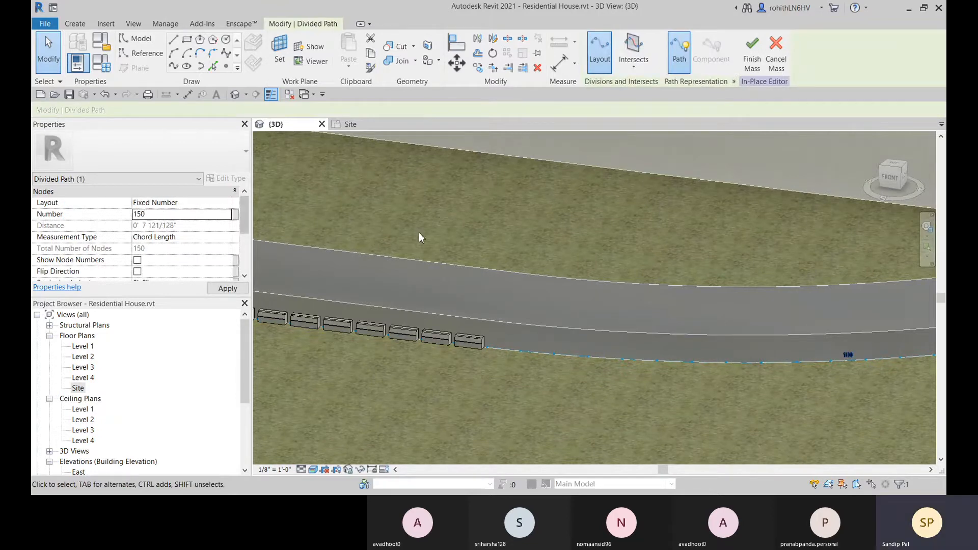
{"action": "left_click", "coordinate": [166, 216]}
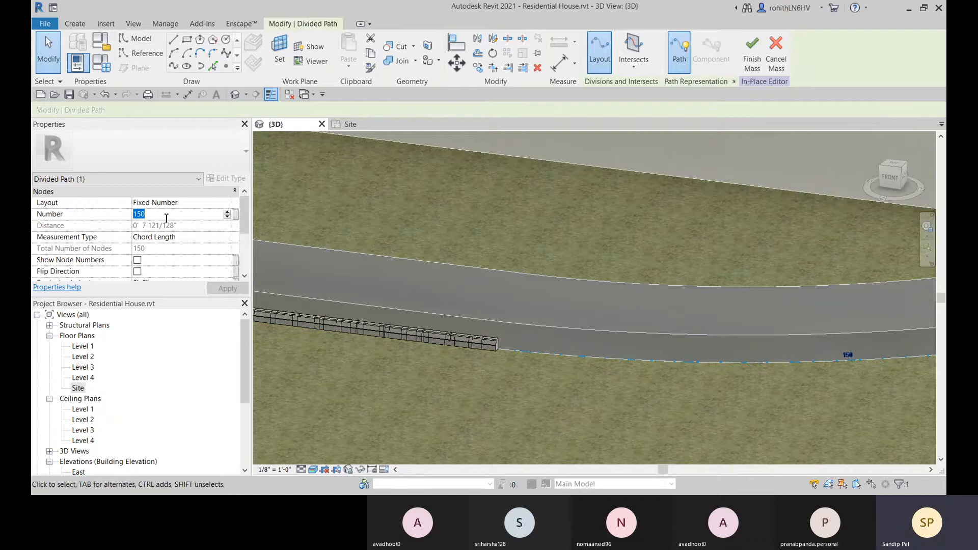
{"action": "type", "text": "125"}
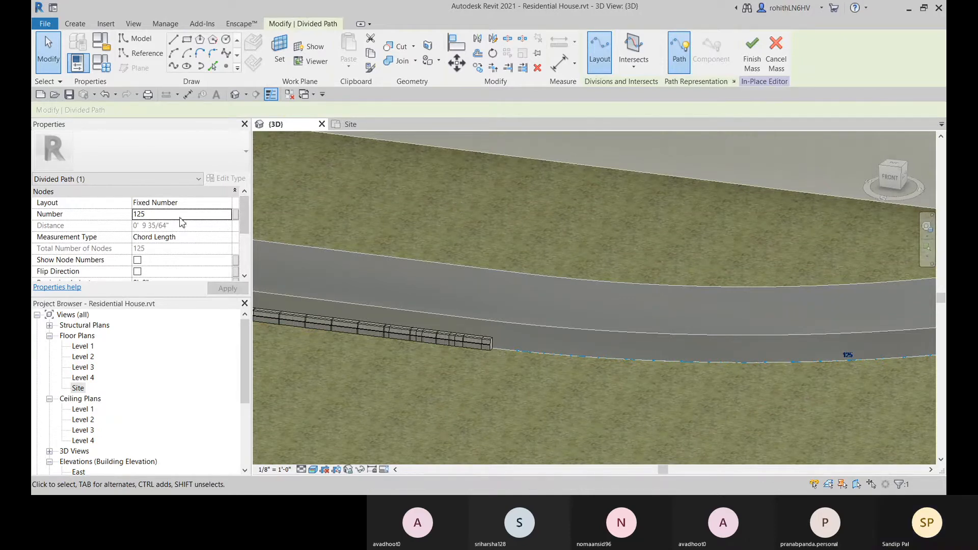
Try a node count of 110 for the divided path and check the curb spacing along the whole pad edge.
{"action": "left_click", "coordinate": [178, 215]}
{"action": "type", "text": "1"}
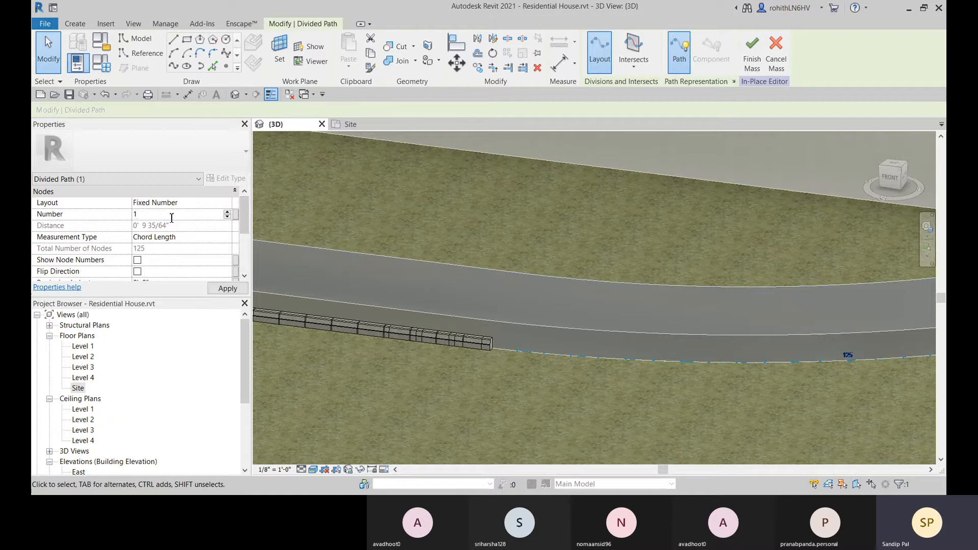
{"action": "type", "text": "10"}
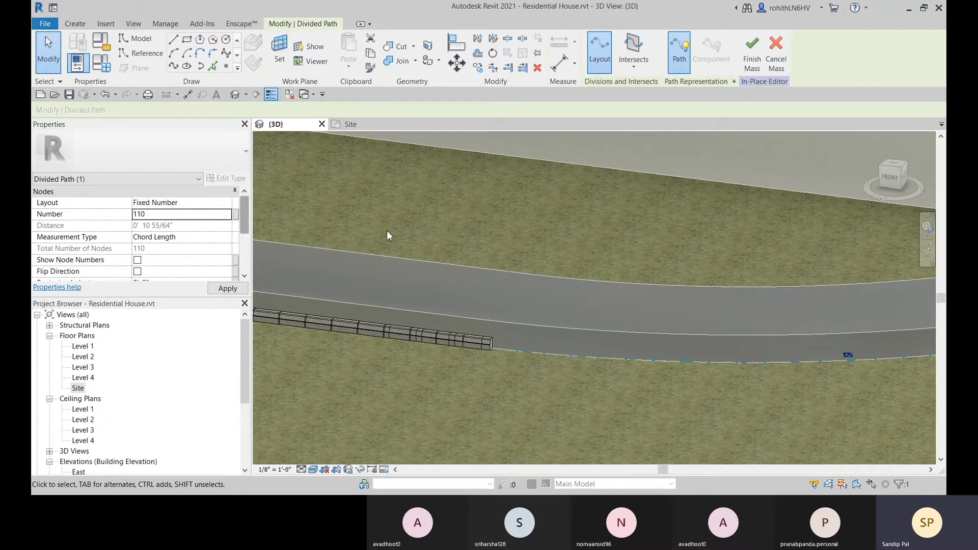
{"action": "middle_click_drag", "start_coordinate": [452, 357], "coordinate": [479, 337]}
{"action": "scroll", "coordinate": [478, 337], "scroll_direction": "down", "scroll_amount": 5}
{"action": "scroll", "coordinate": [628, 365], "scroll_direction": "down", "scroll_amount": 4}
{"action": "middle_click_drag", "start_coordinate": [654, 377], "coordinate": [652, 367]}
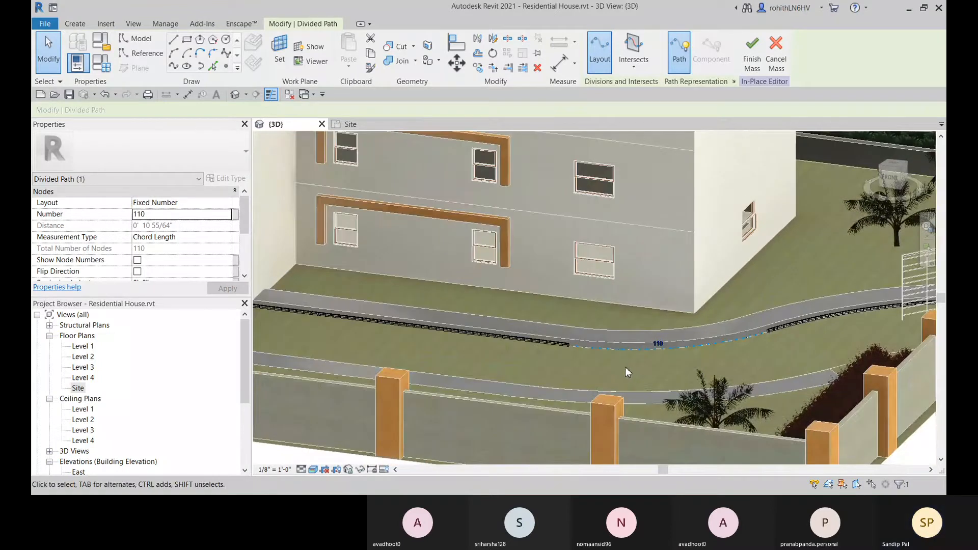
{"action": "left_click", "coordinate": [533, 356]}
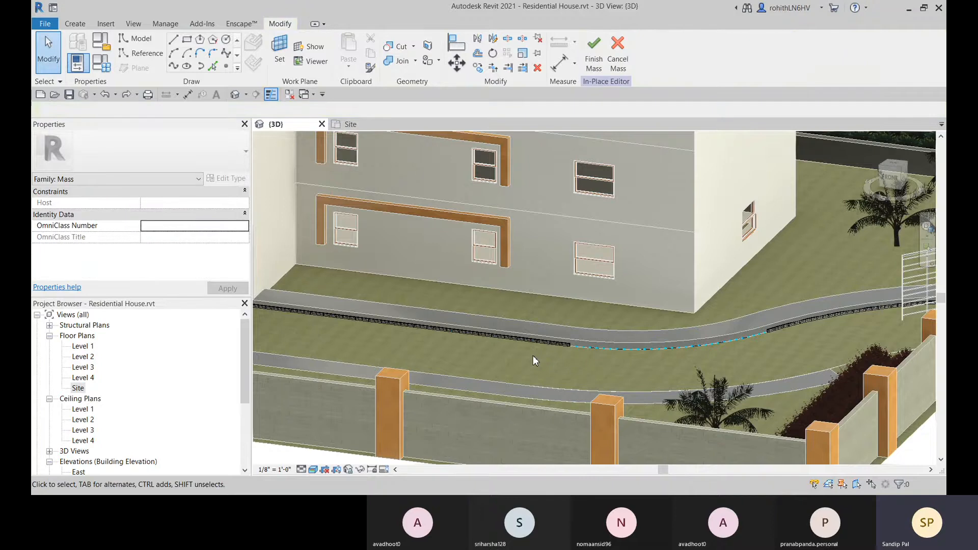
{"action": "scroll", "coordinate": [571, 344], "scroll_direction": "up", "scroll_amount": 5}
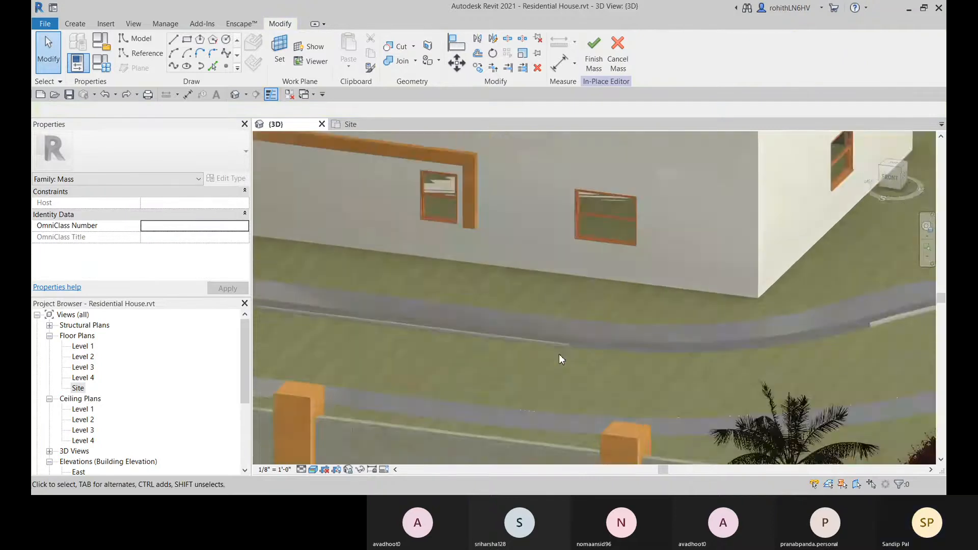
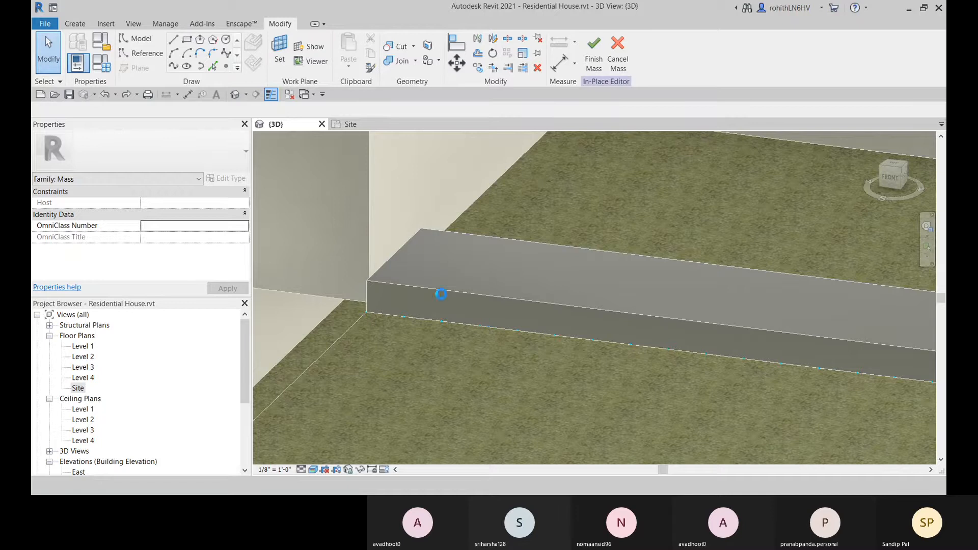
{"action": "scroll", "coordinate": [355, 283], "scroll_direction": "down", "scroll_amount": 2}
{"action": "scroll", "coordinate": [539, 306], "scroll_direction": "down", "scroll_amount": 3}
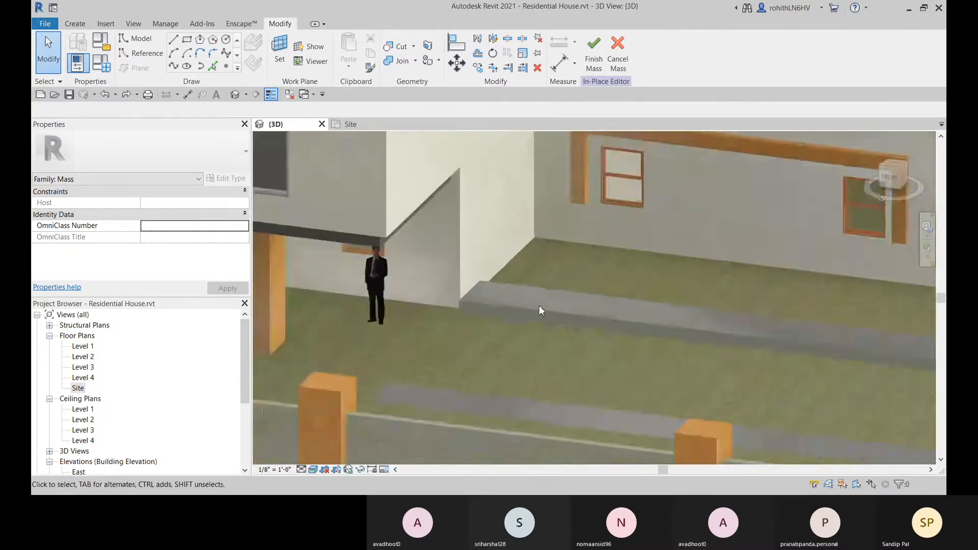
Load the Road Curb.rfa family into the in-place mass as a component ready for placement.
{"action": "middle_click_drag", "start_coordinate": [742, 349], "coordinate": [114, 292]}
{"action": "scroll", "coordinate": [512, 304], "scroll_direction": "up", "scroll_amount": 5}
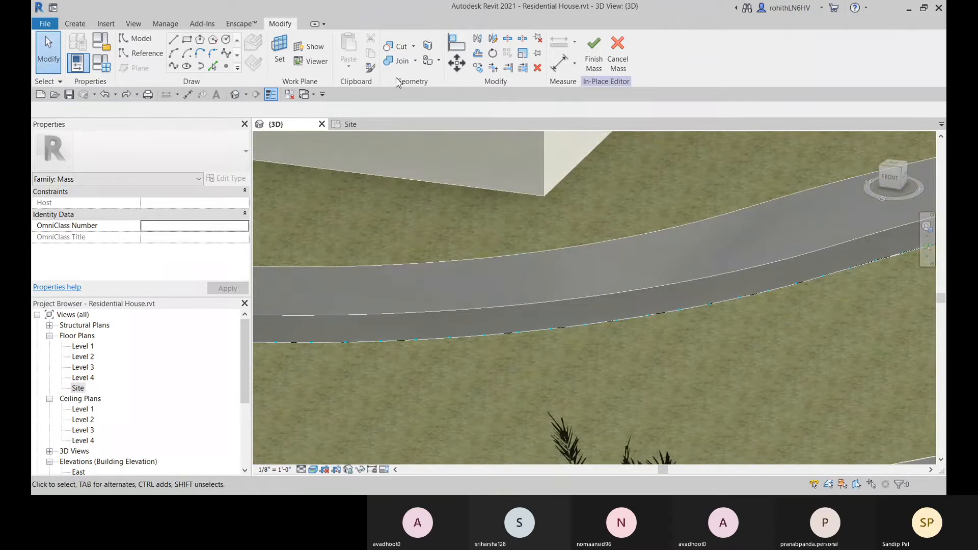
{"action": "left_click", "coordinate": [84, 26]}
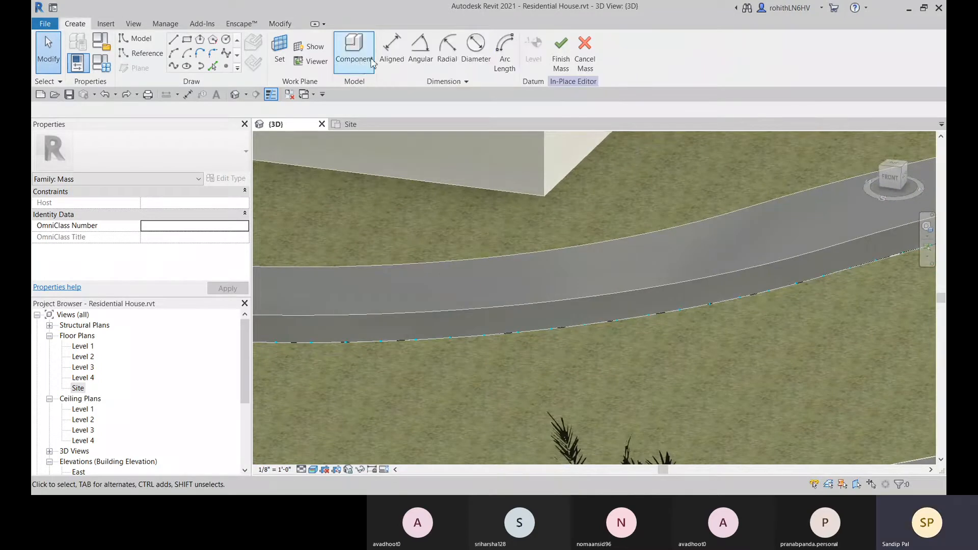
{"action": "left_click", "coordinate": [356, 51]}
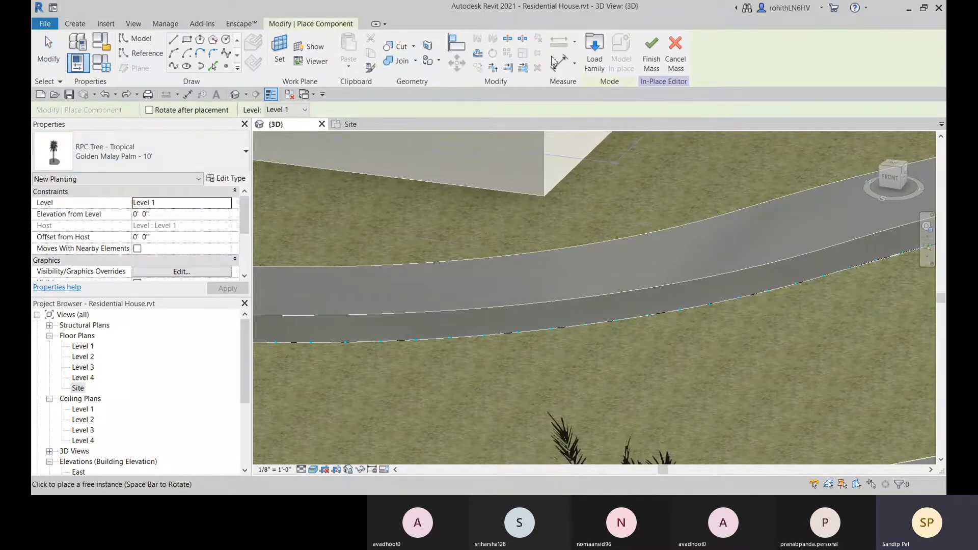
{"action": "left_click", "coordinate": [594, 63]}
{"action": "left_click", "coordinate": [321, 176]}
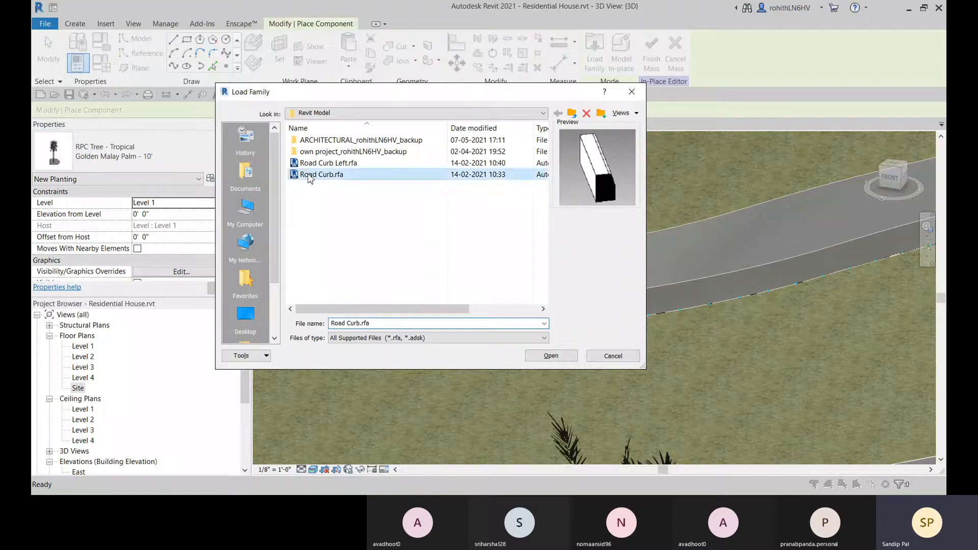
{"action": "left_click", "coordinate": [553, 356]}
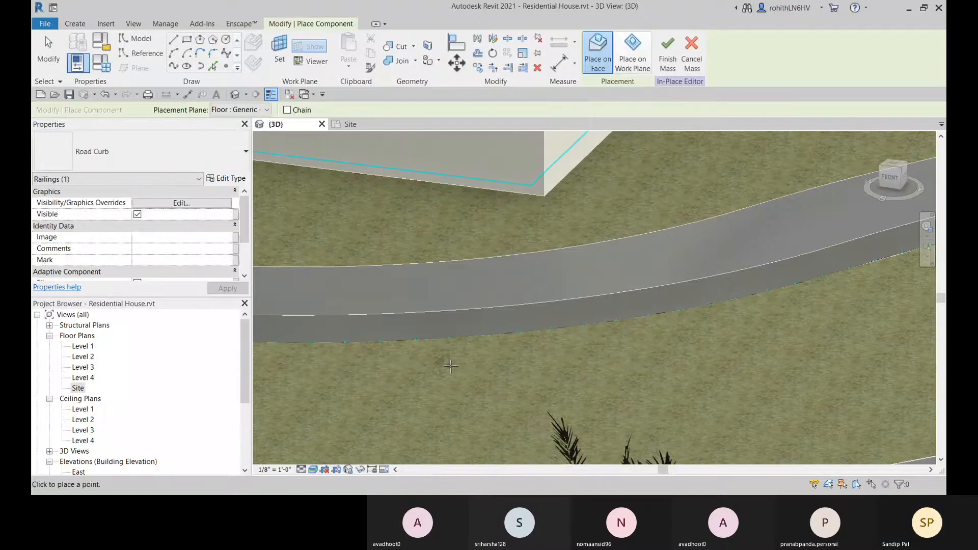
Place one Road Curb between neighbouring path nodes along the outer edge of the curved pad.
{"action": "scroll", "coordinate": [459, 348], "scroll_direction": "up", "scroll_amount": 4}
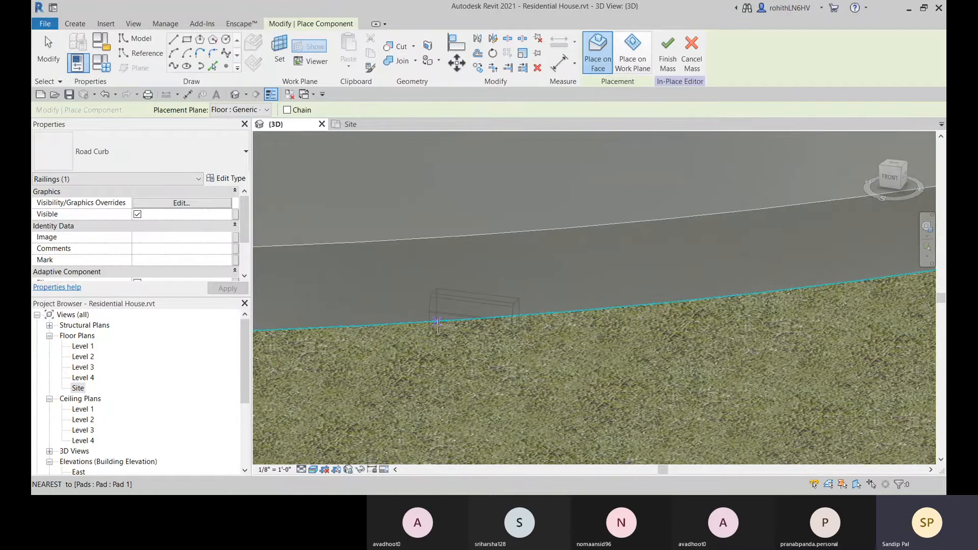
{"action": "scroll", "coordinate": [441, 322], "scroll_direction": "down", "scroll_amount": 2}
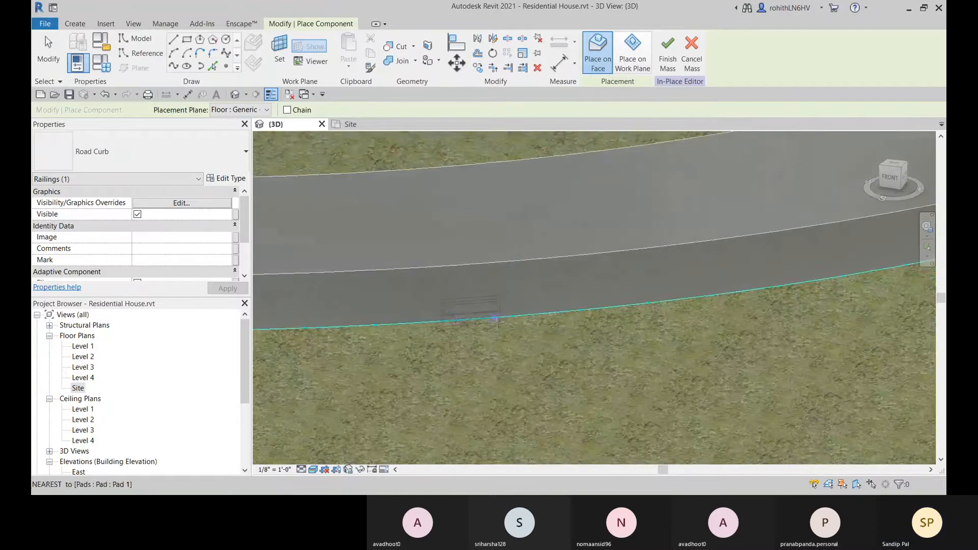
{"action": "left_click", "coordinate": [514, 317]}
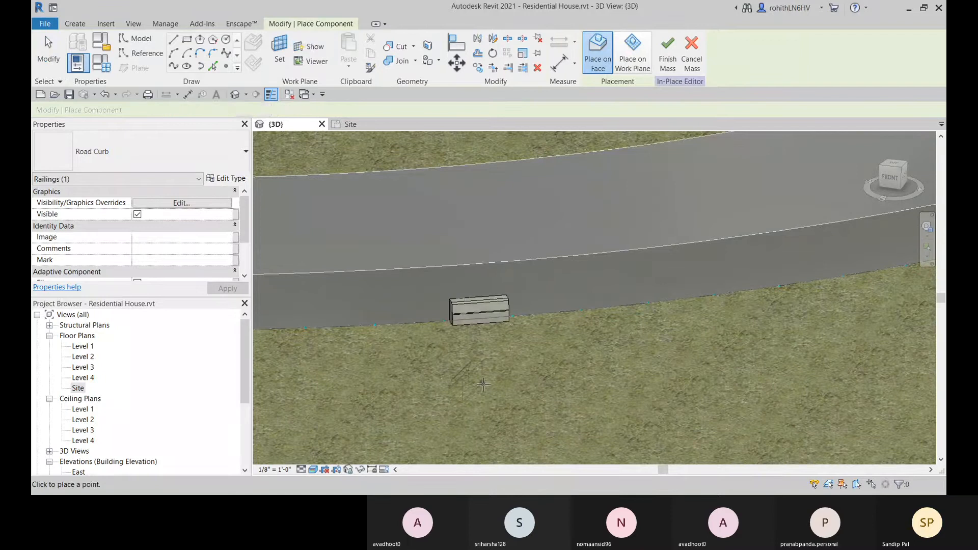
{"action": "key", "text": "Escape"}
{"action": "scroll", "coordinate": [486, 360], "scroll_direction": "down", "scroll_amount": 3}
{"action": "scroll", "coordinate": [486, 360], "scroll_direction": "down", "scroll_amount": 2}
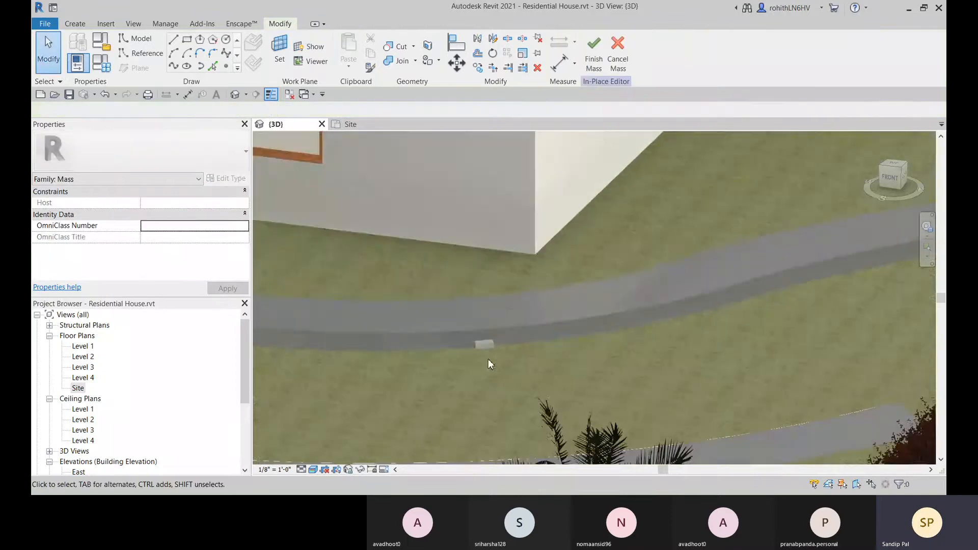
Open the placed Road Curb's family for editing and bring its curb form into close view.
{"action": "scroll", "coordinate": [485, 346], "scroll_direction": "up", "scroll_amount": 5}
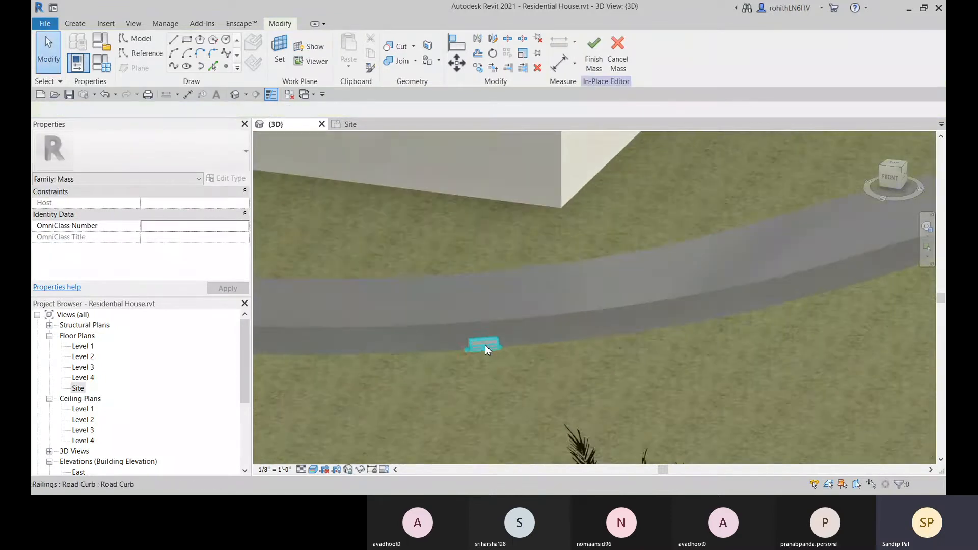
{"action": "middle_click_drag", "start_coordinate": [456, 362], "coordinate": [543, 357]}
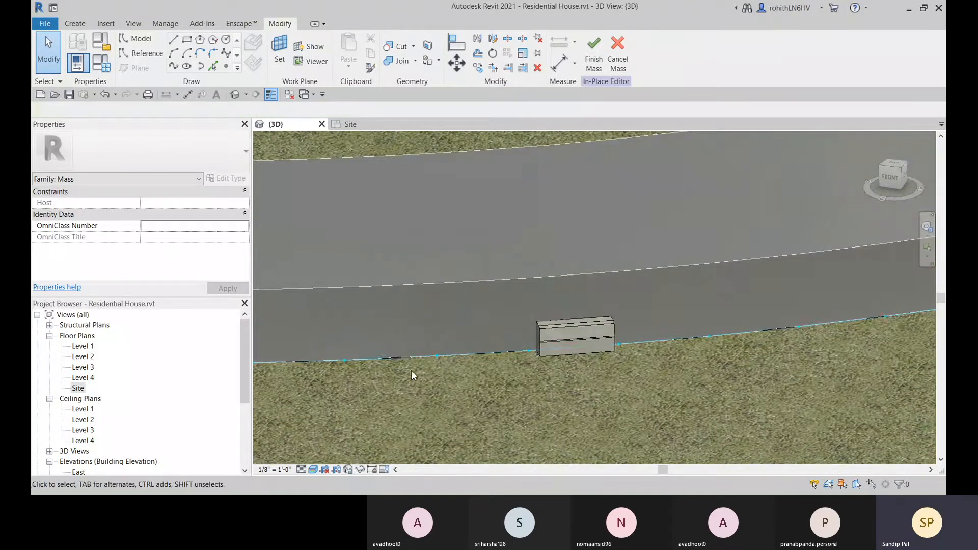
{"action": "middle_click_drag", "start_coordinate": [434, 356], "coordinate": [477, 347]}
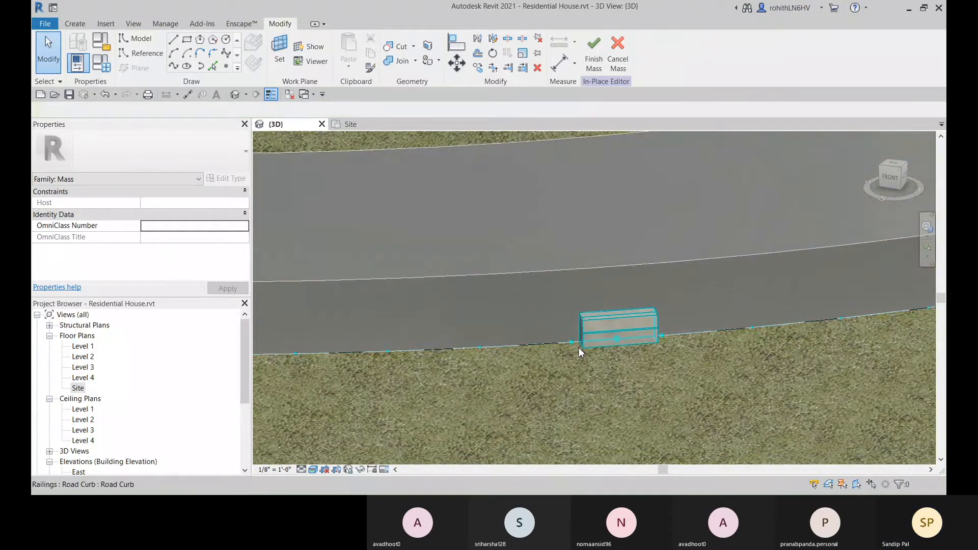
{"action": "left_click", "coordinate": [599, 339]}
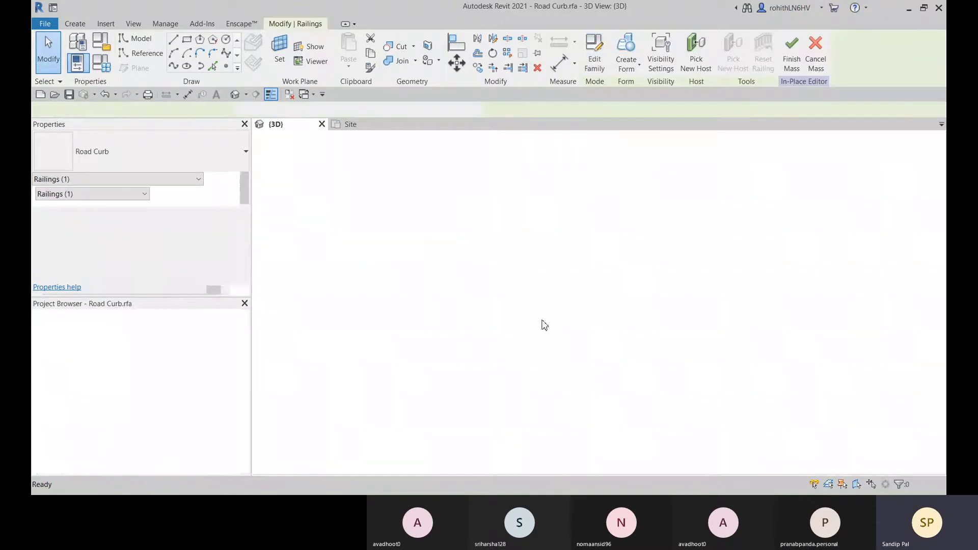
{"action": "scroll", "coordinate": [596, 339], "scroll_direction": "up", "scroll_amount": 6}
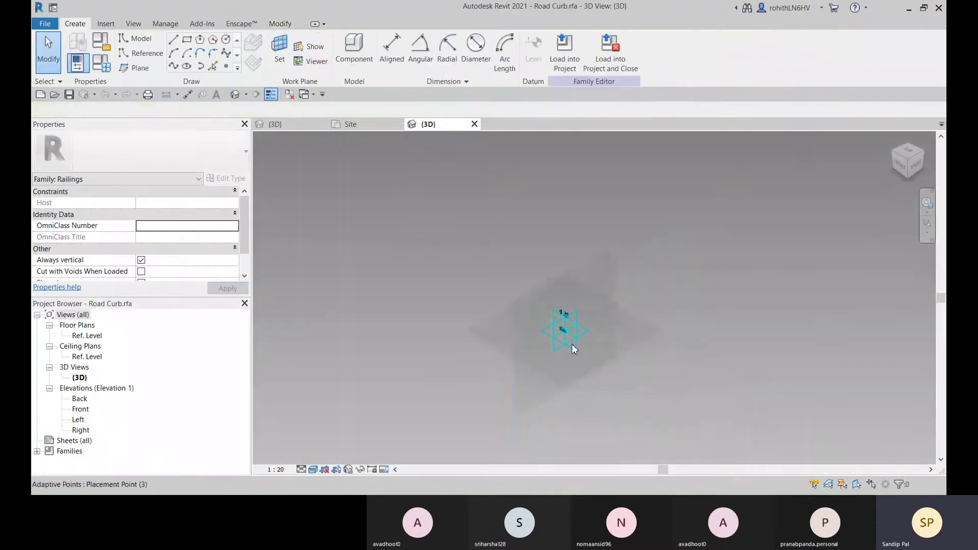
{"action": "middle_click_drag", "start_coordinate": [591, 342], "coordinate": [593, 341]}
{"action": "scroll", "coordinate": [583, 321], "scroll_direction": "up", "scroll_amount": 4}
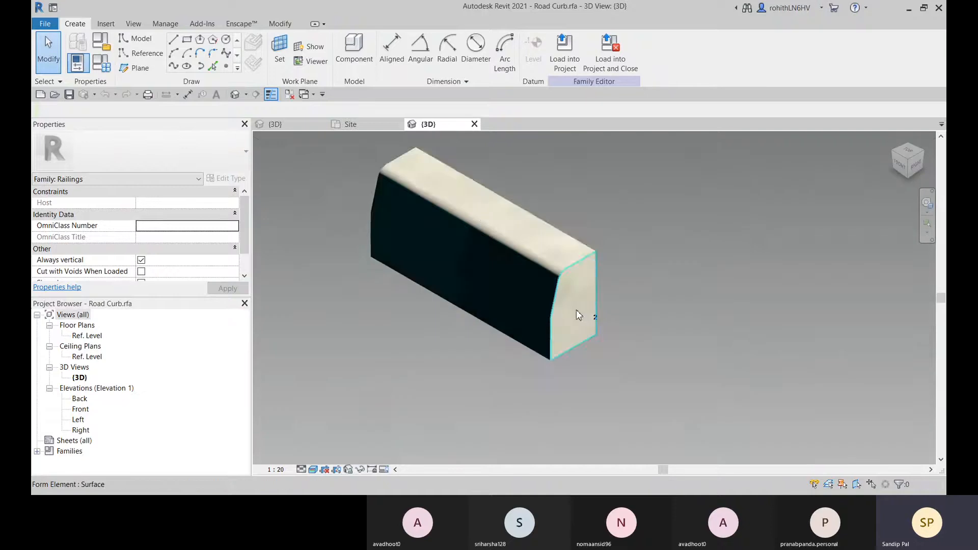
Examine the curb form's edge, length and end face in 3D, and its side profile in the Front elevation.
{"action": "left_click", "coordinate": [590, 280]}
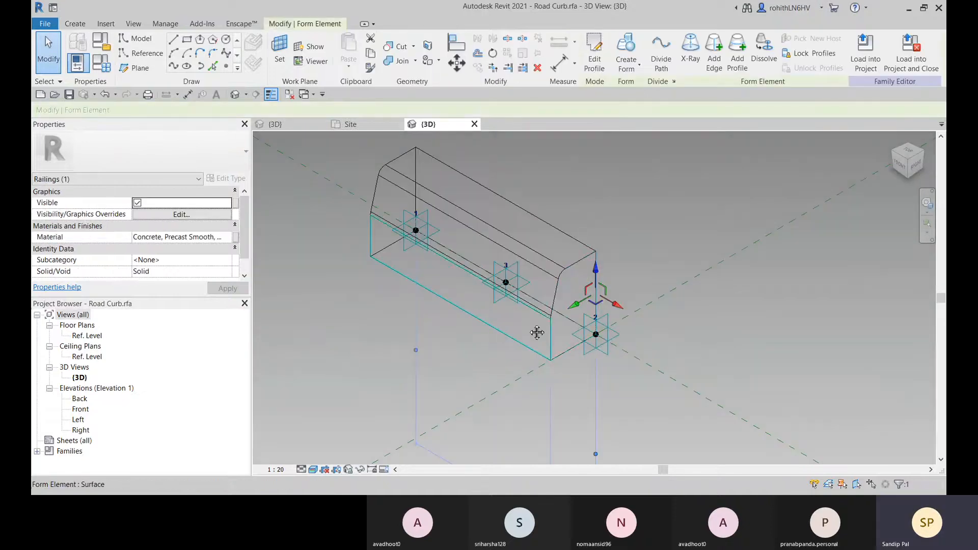
{"action": "middle_click_drag", "start_coordinate": [531, 350], "coordinate": [528, 257]}
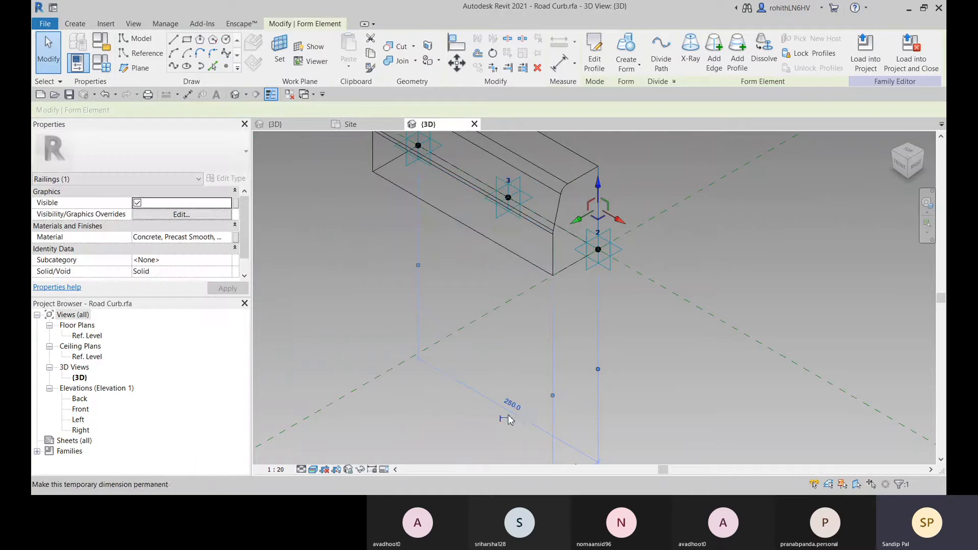
{"action": "scroll", "coordinate": [521, 418], "scroll_direction": "down", "scroll_amount": 2}
{"action": "middle_click_drag", "start_coordinate": [599, 417], "coordinate": [511, 222]}
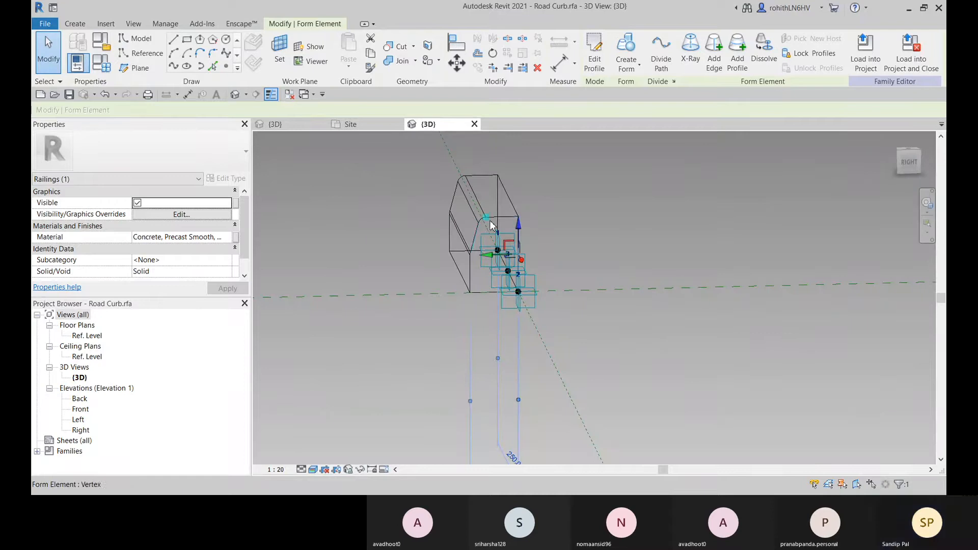
{"action": "left_click", "coordinate": [490, 240]}
{"action": "middle_click_drag", "start_coordinate": [568, 261], "coordinate": [618, 284], "text": "shift"}
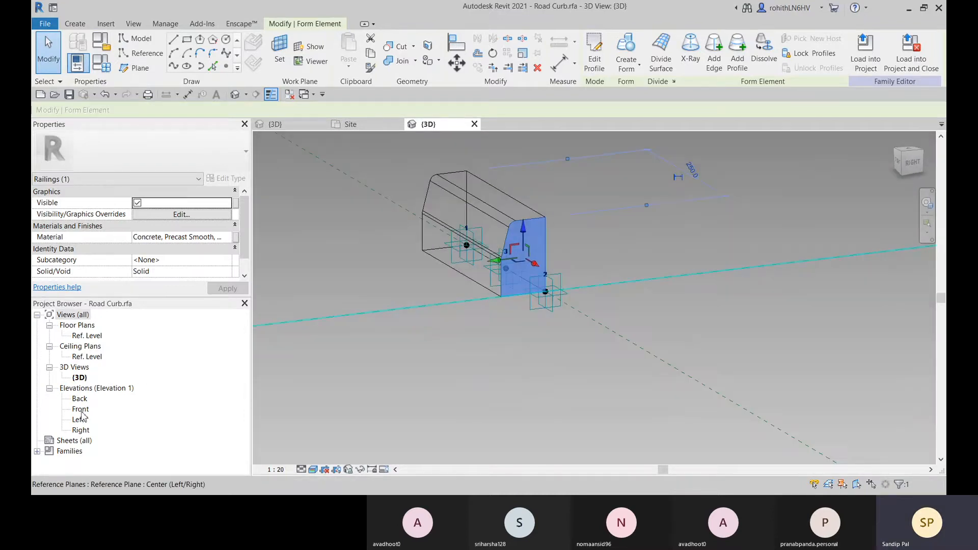
{"action": "double_click", "coordinate": [80, 409]}
{"action": "scroll", "coordinate": [594, 427], "scroll_direction": "up", "scroll_amount": 3}
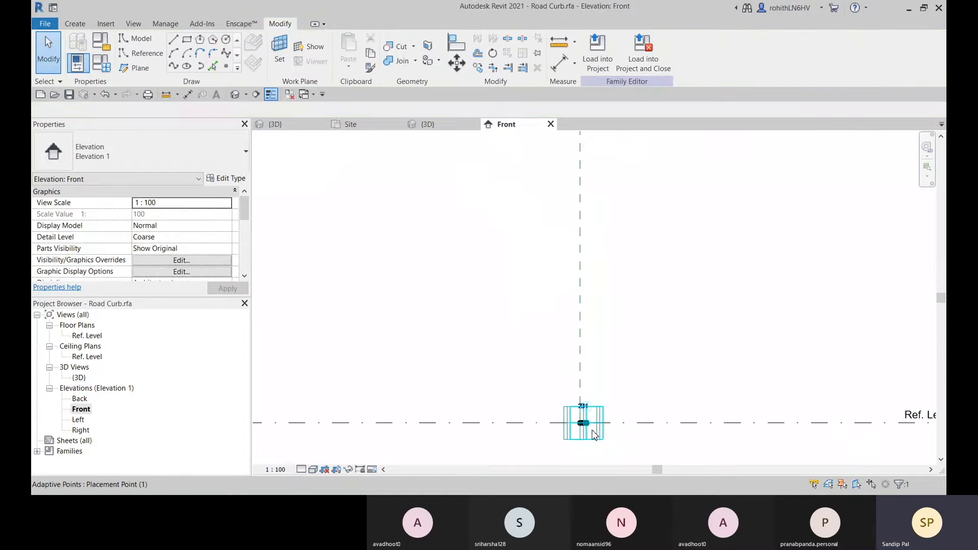
{"action": "scroll", "coordinate": [594, 426], "scroll_direction": "up", "scroll_amount": 10}
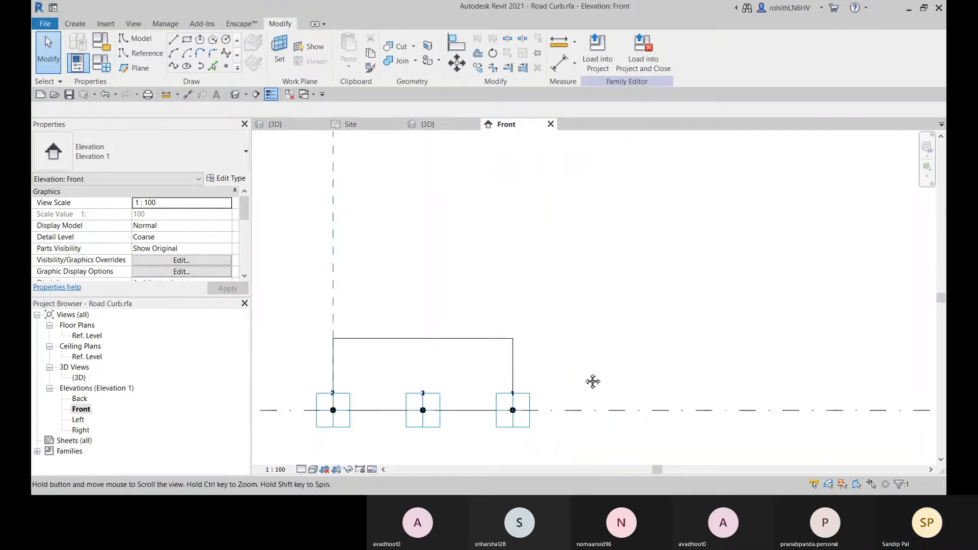
Measure the curb profile's height from the placement point in the Left elevation.
{"action": "double_click", "coordinate": [78, 419]}
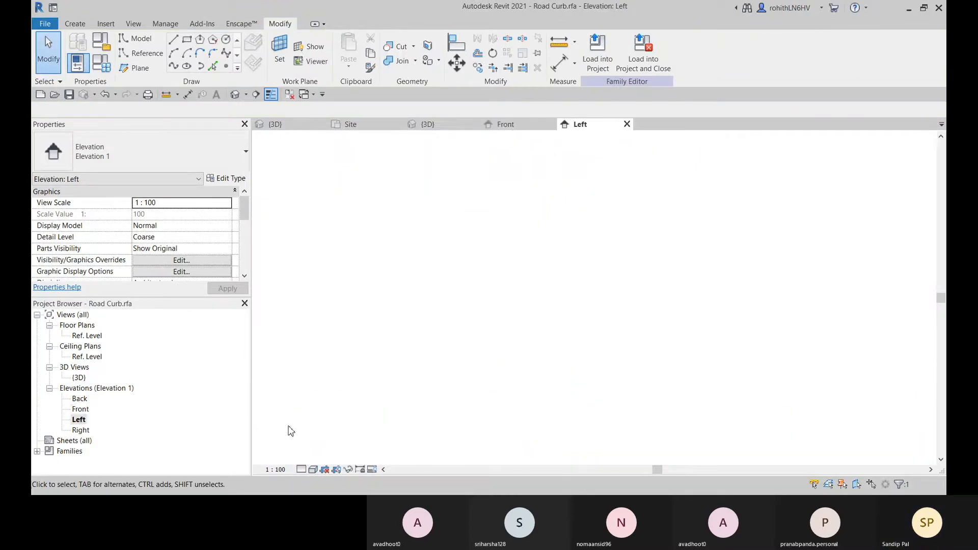
{"action": "scroll", "coordinate": [612, 430], "scroll_direction": "up", "scroll_amount": 10}
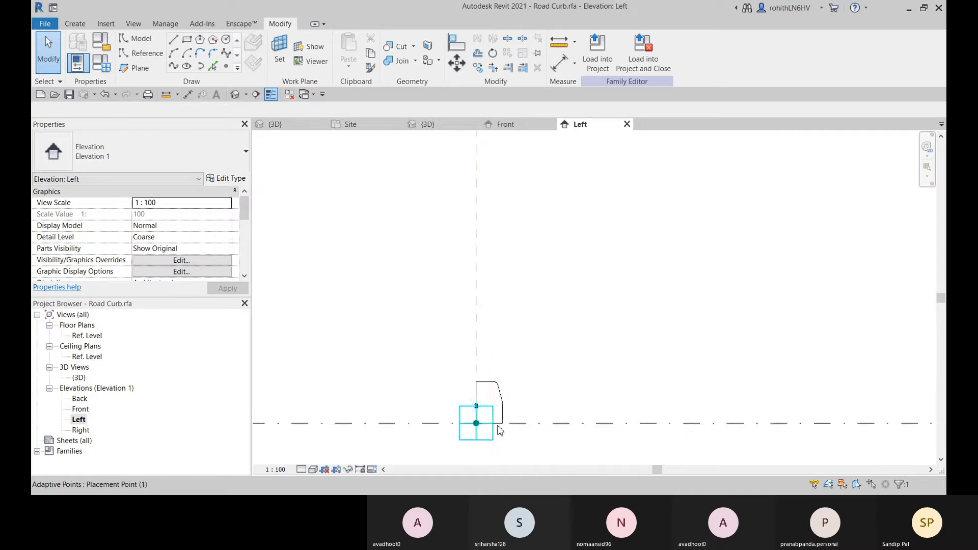
{"action": "scroll", "coordinate": [550, 351], "scroll_direction": "up", "scroll_amount": 5}
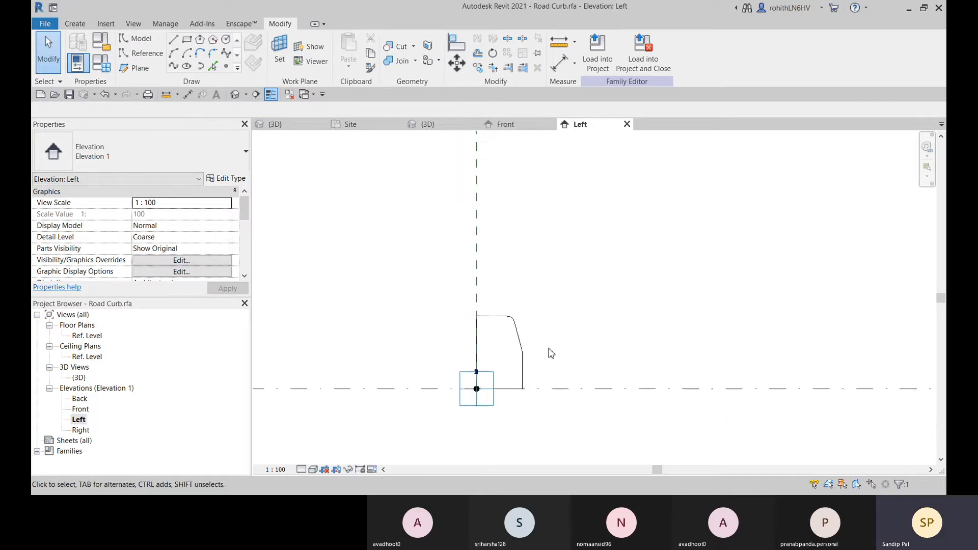
{"action": "left_click", "coordinate": [559, 42]}
{"action": "left_click", "coordinate": [436, 397]}
{"action": "left_click", "coordinate": [438, 272]}
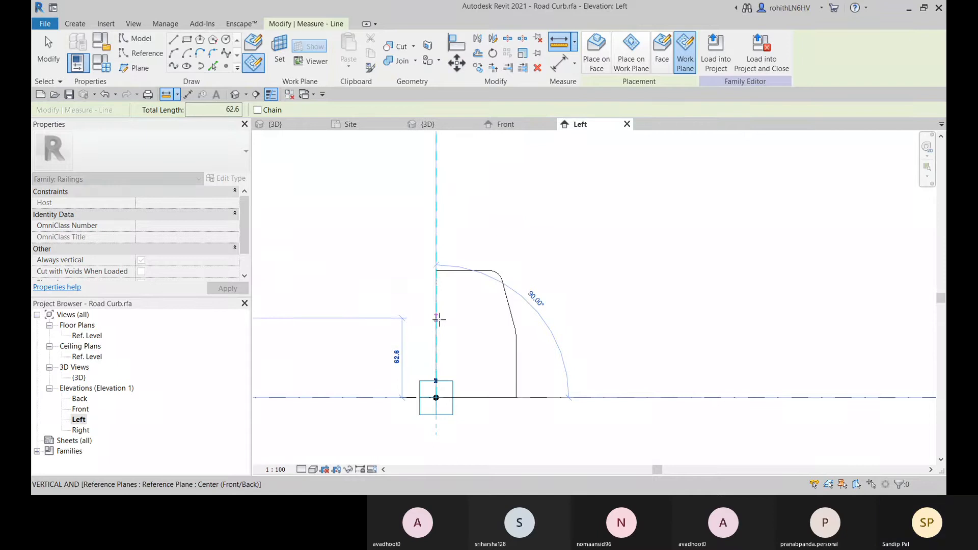
{"action": "key", "text": "Escape"}
{"action": "key", "text": "Escape"}
Scale the curb's end face in the Left elevation numerically by a factor of 2 from the placement point.
{"action": "left_click", "coordinate": [467, 297]}
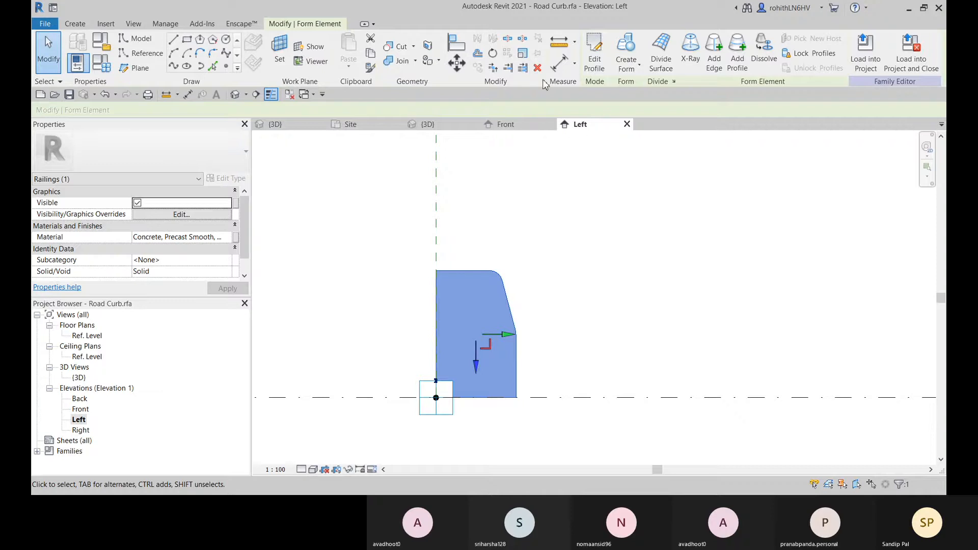
{"action": "left_click", "coordinate": [522, 53]}
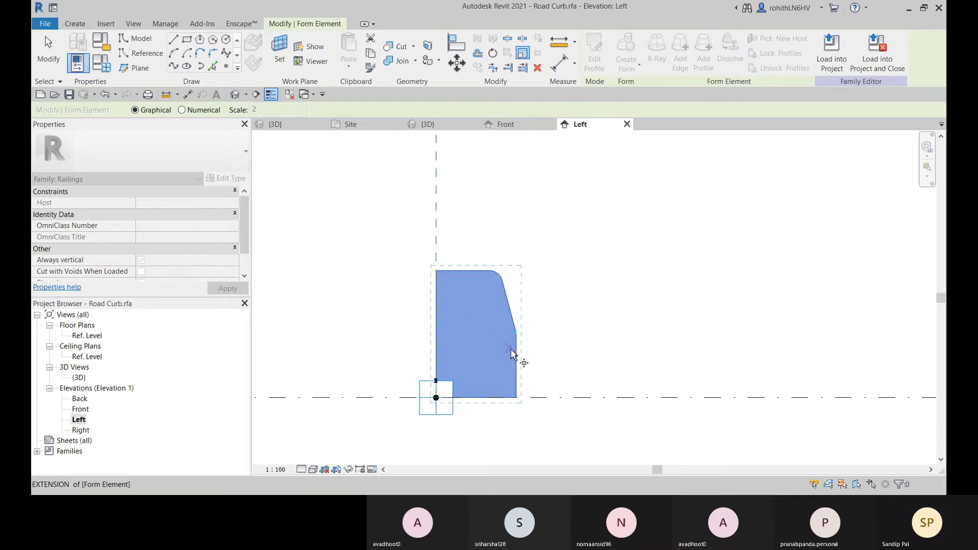
{"action": "scroll", "coordinate": [539, 376], "scroll_direction": "up", "scroll_amount": 1}
{"action": "middle_click_drag", "start_coordinate": [537, 371], "coordinate": [549, 363]}
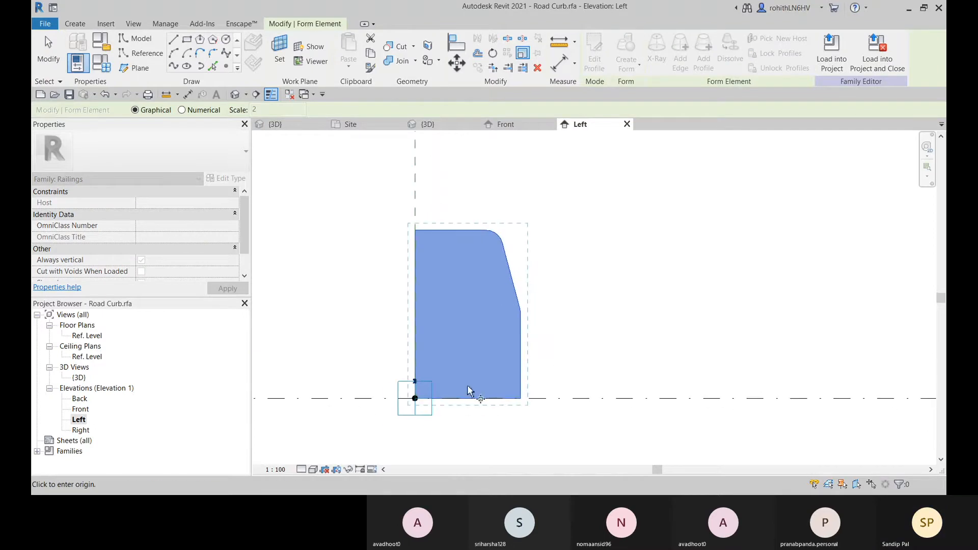
{"action": "left_click", "coordinate": [419, 400]}
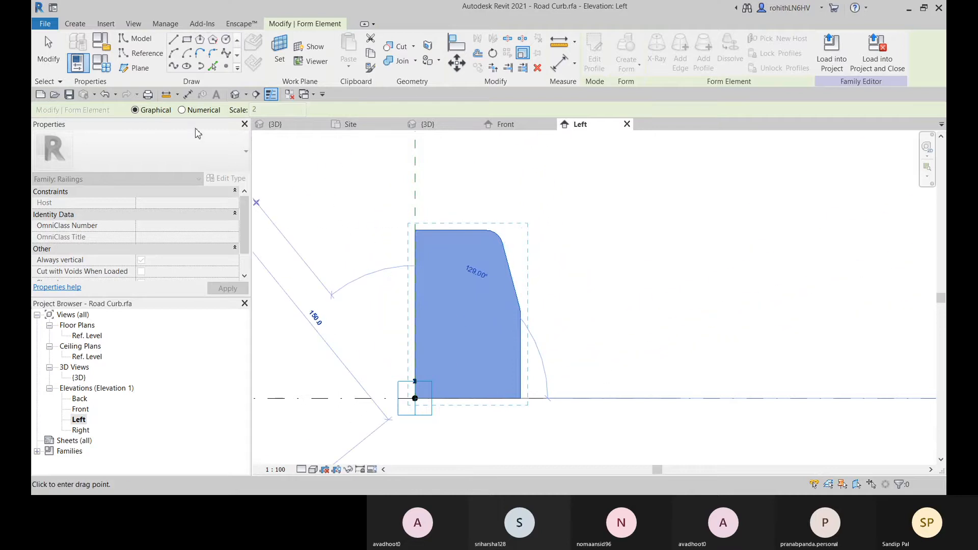
{"action": "left_click", "coordinate": [182, 110]}
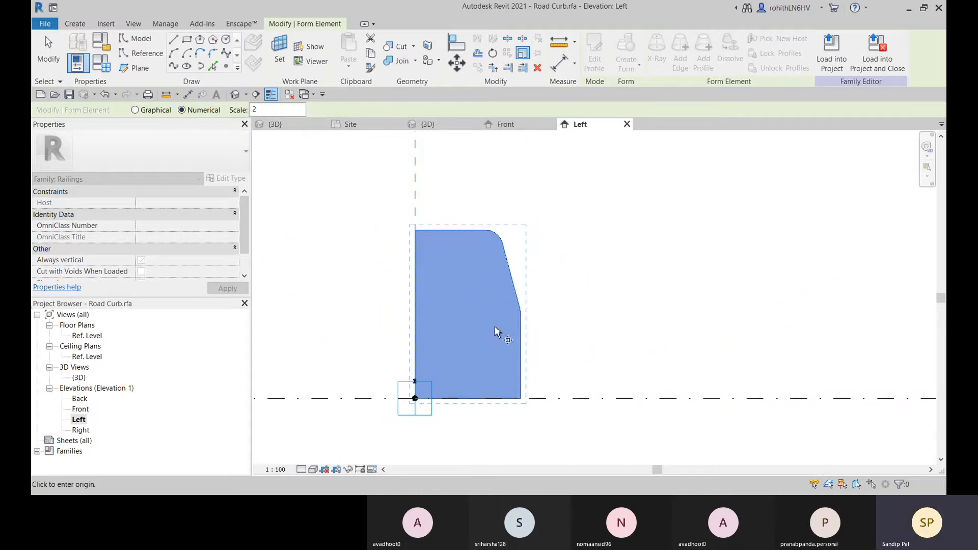
{"action": "left_click", "coordinate": [416, 398]}
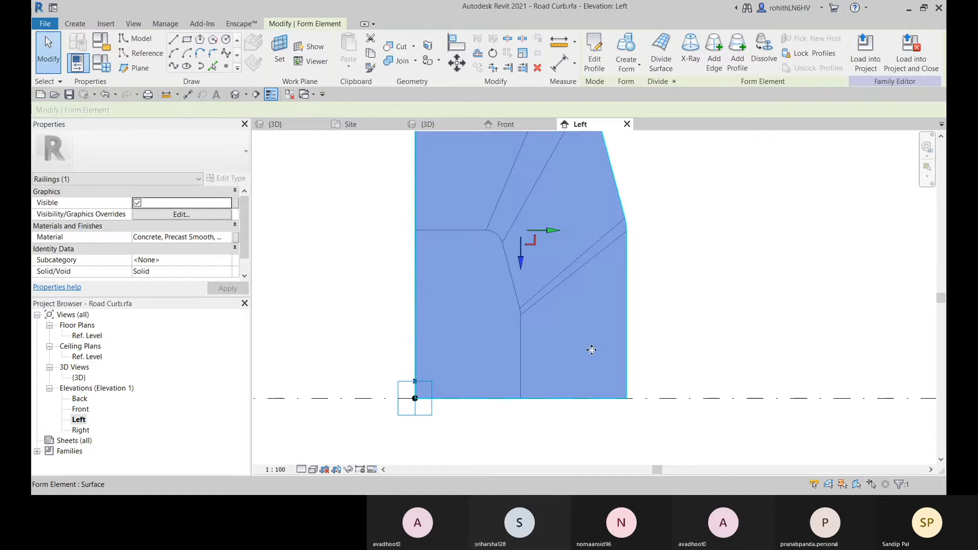
{"action": "scroll", "coordinate": [598, 351], "scroll_direction": "down", "scroll_amount": 2}
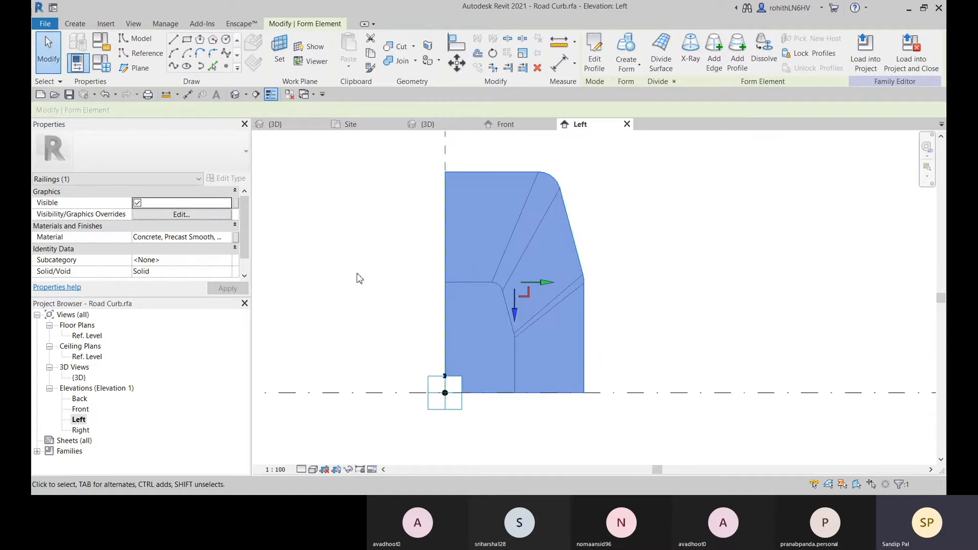
Scale the curb's unscaled end face in the Right elevation numerically by a factor of 2 from the placement point.
{"action": "left_click", "coordinate": [80, 430]}
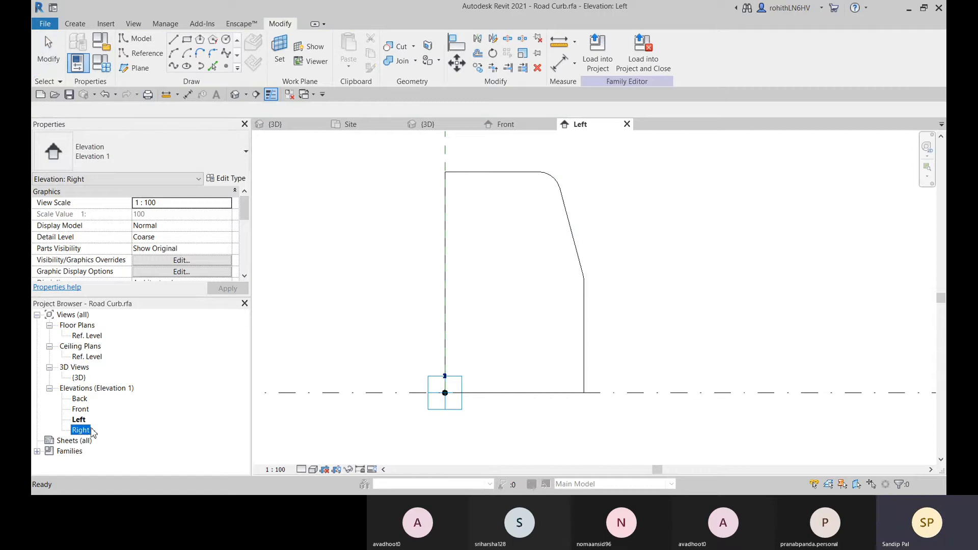
{"action": "double_click", "coordinate": [87, 431]}
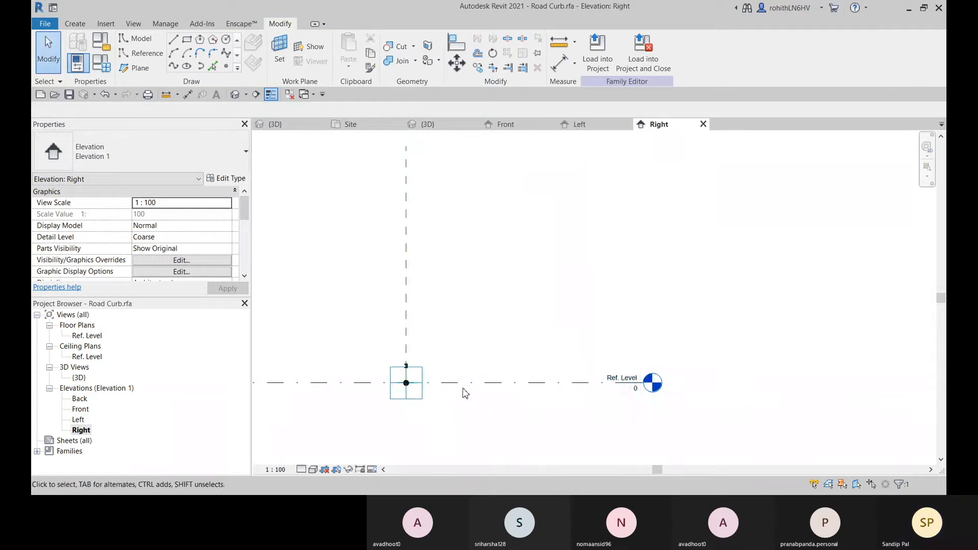
{"action": "scroll", "coordinate": [465, 391], "scroll_direction": "up", "scroll_amount": 2}
{"action": "scroll", "coordinate": [367, 381], "scroll_direction": "up", "scroll_amount": 9}
{"action": "middle_click_drag", "start_coordinate": [384, 380], "coordinate": [441, 372]}
{"action": "left_click", "coordinate": [406, 334]}
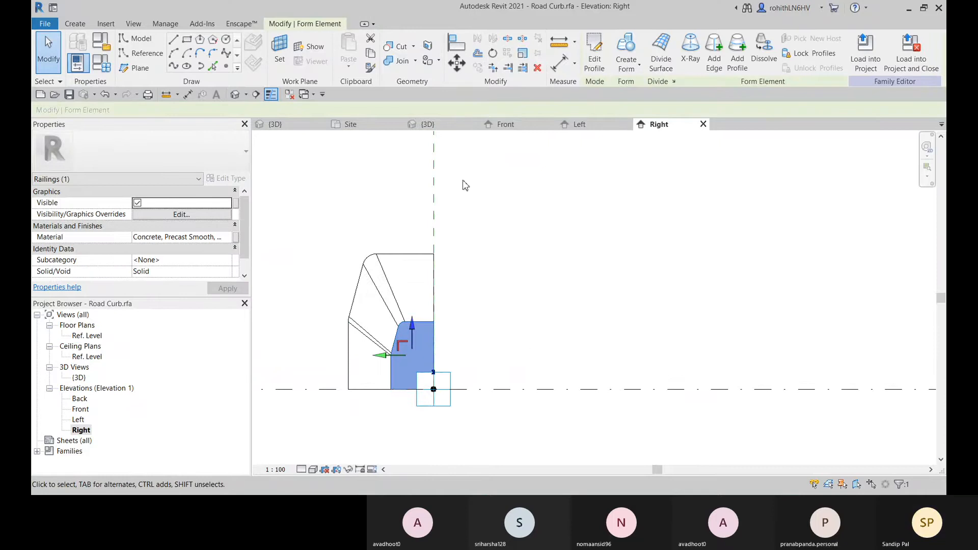
{"action": "left_click", "coordinate": [523, 53]}
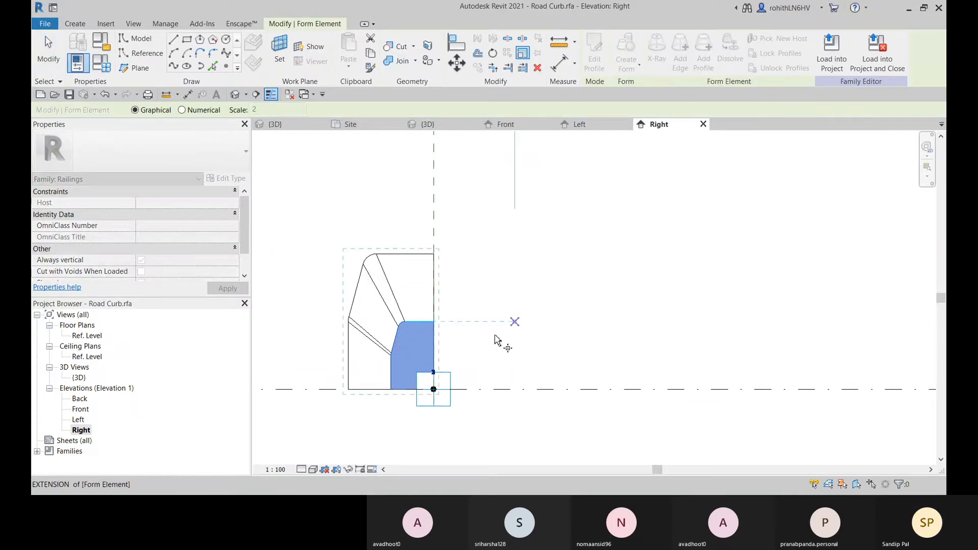
{"action": "left_click", "coordinate": [440, 392]}
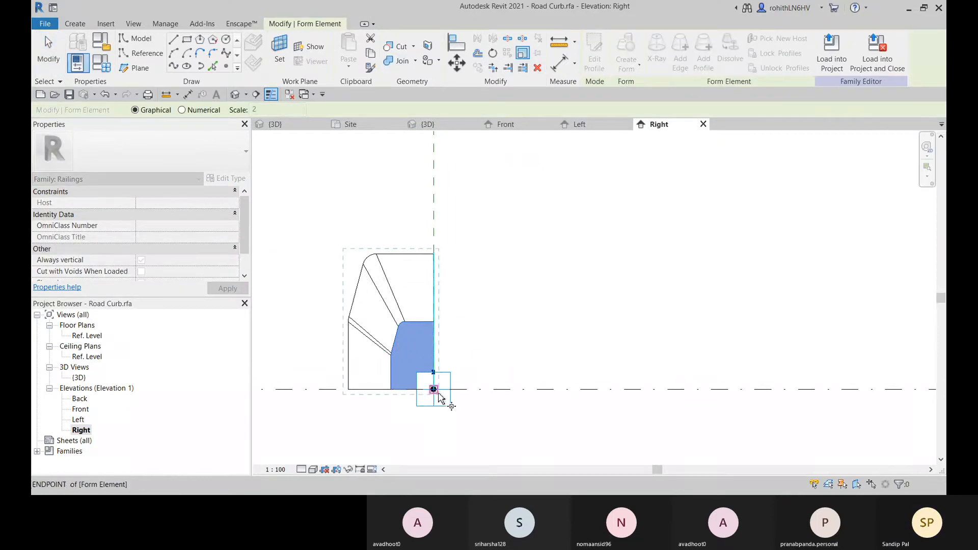
{"action": "left_click", "coordinate": [182, 111]}
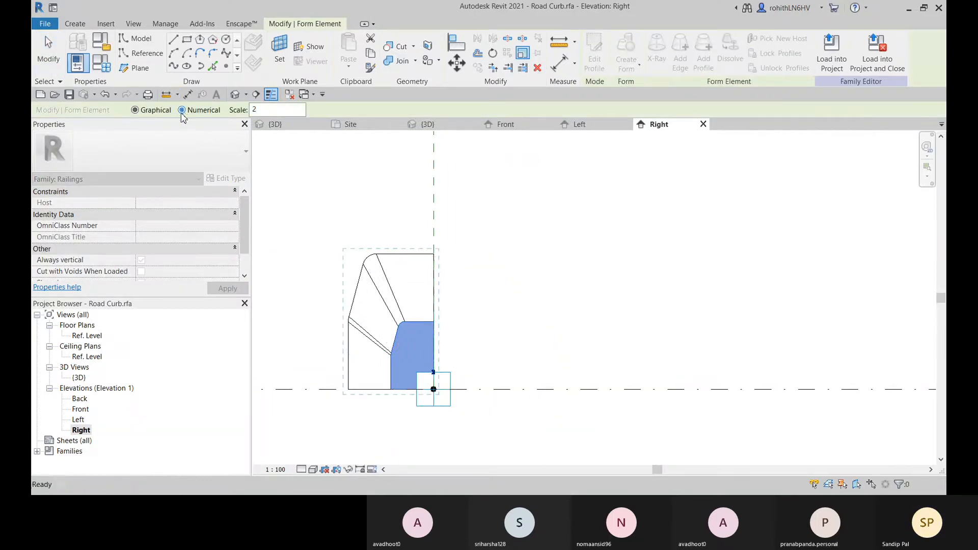
{"action": "left_click", "coordinate": [433, 390]}
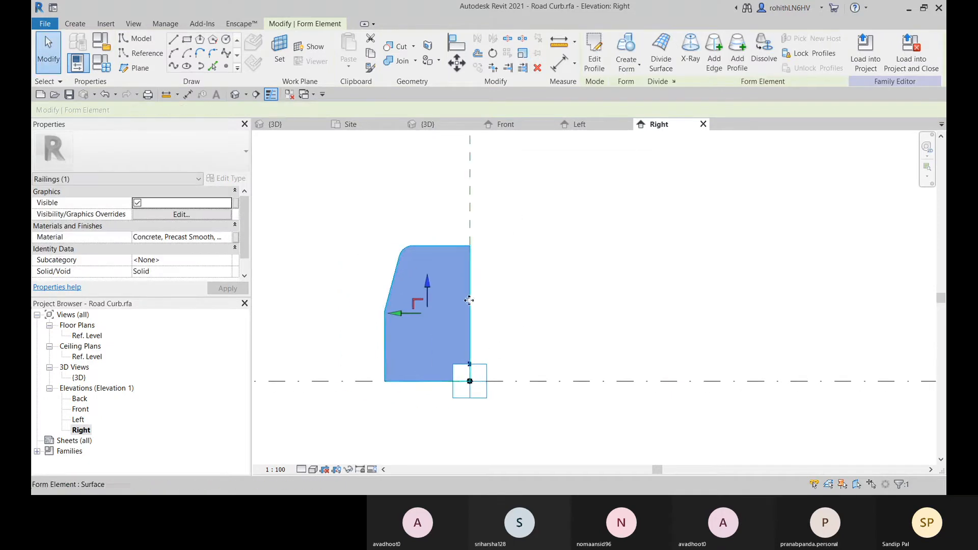
Measure the scaled curb profile's height from the placement point in the Right elevation.
{"action": "left_click", "coordinate": [559, 43]}
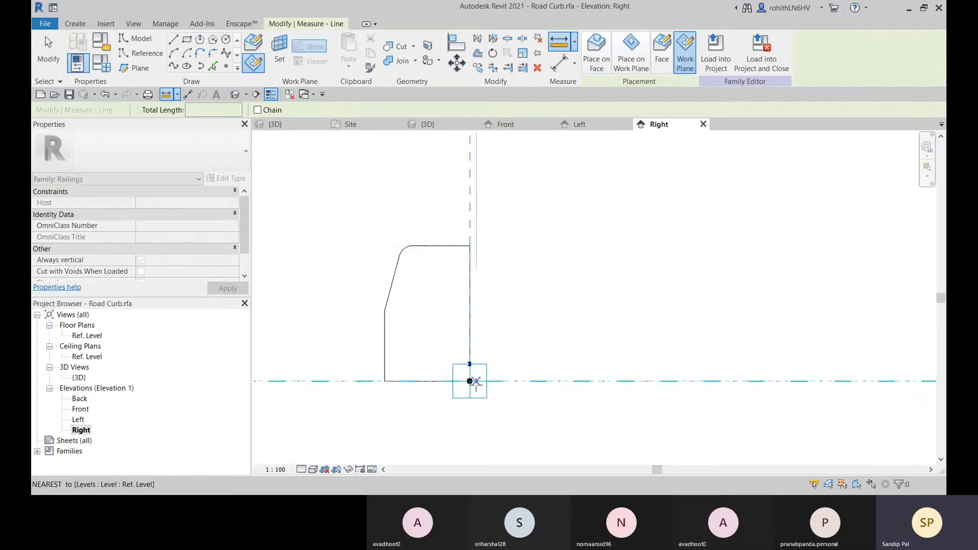
{"action": "left_click", "coordinate": [470, 381]}
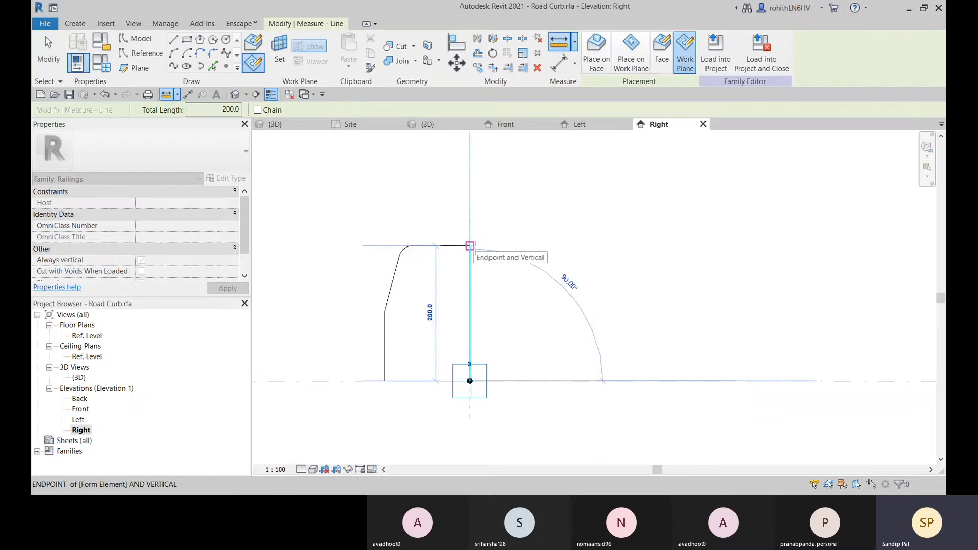
{"action": "key", "text": "Escape"}
{"action": "left_click", "coordinate": [408, 278]}
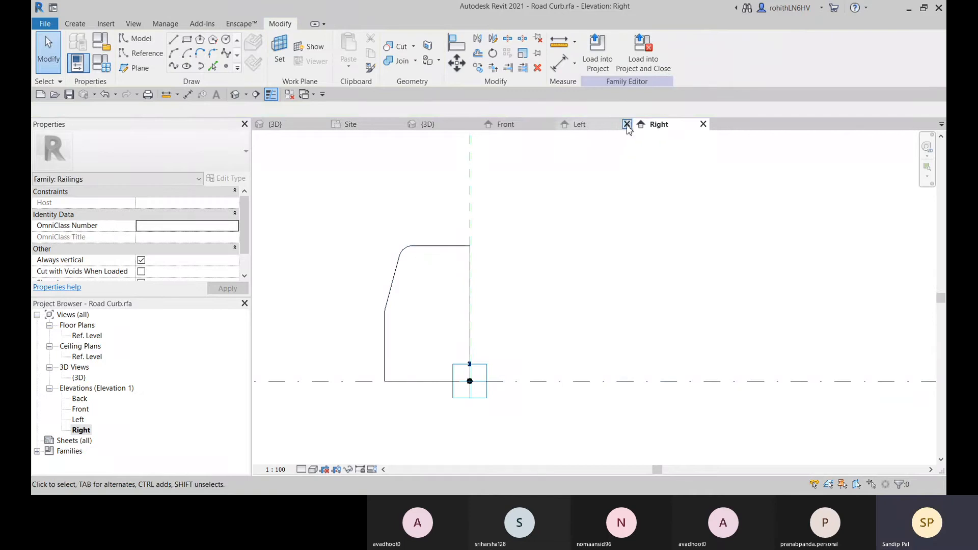
Close the family's elevation views and load Road Curb into the project, overwriting the existing version and its parameter values.
{"action": "left_click", "coordinate": [626, 124]}
{"action": "left_click", "coordinate": [550, 124]}
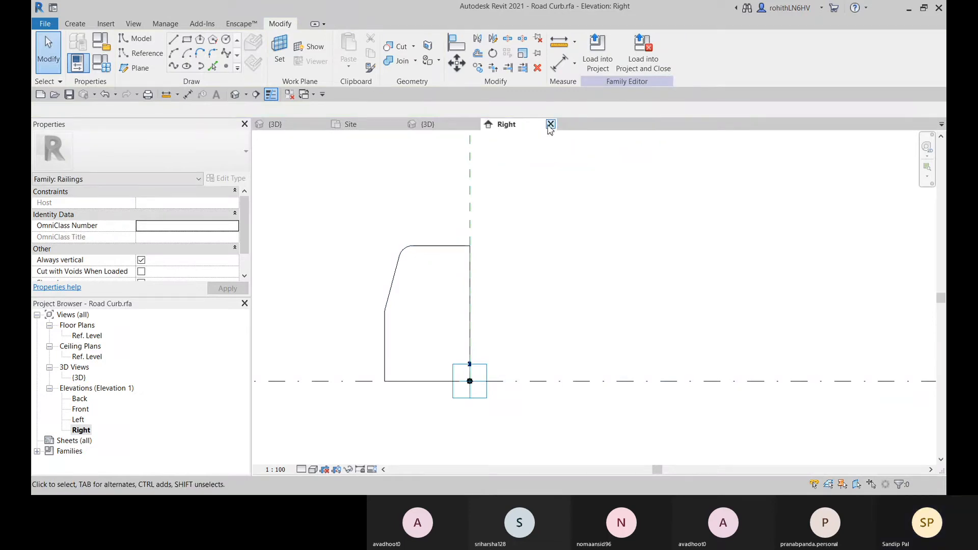
{"action": "left_click", "coordinate": [551, 124]}
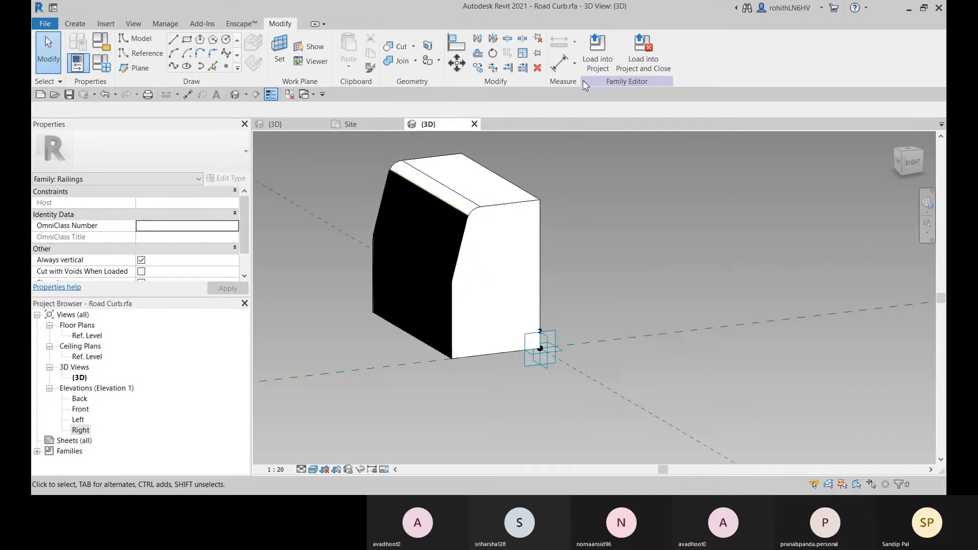
{"action": "left_click", "coordinate": [597, 51]}
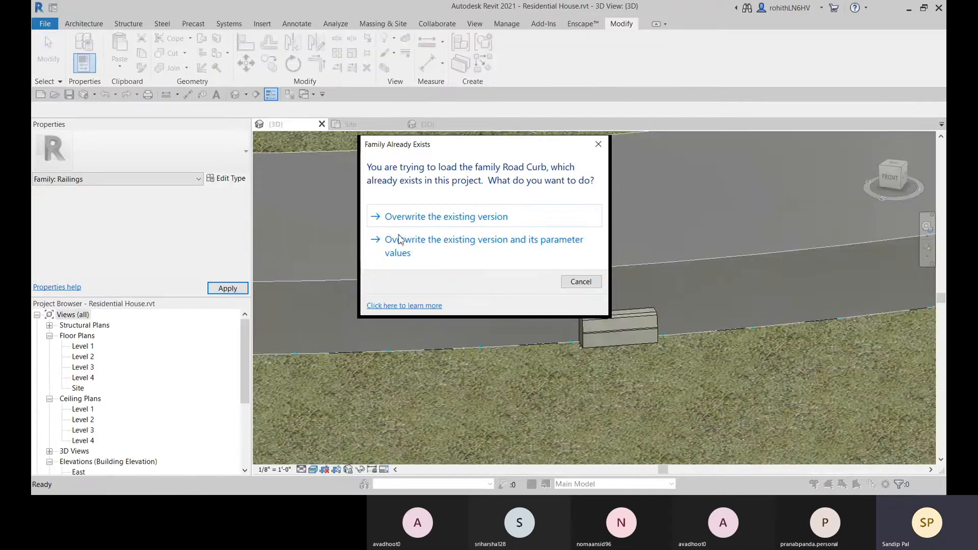
{"action": "left_click", "coordinate": [416, 243]}
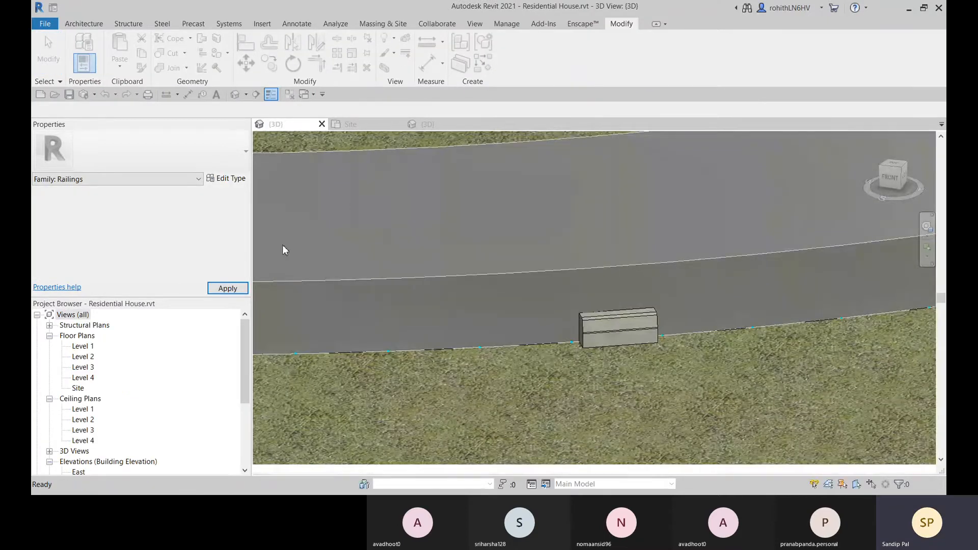
Set the layout of the divided path along the walkway edge nearest the house to Fixed Distance.
{"action": "scroll", "coordinate": [466, 304], "scroll_direction": "down", "scroll_amount": 6}
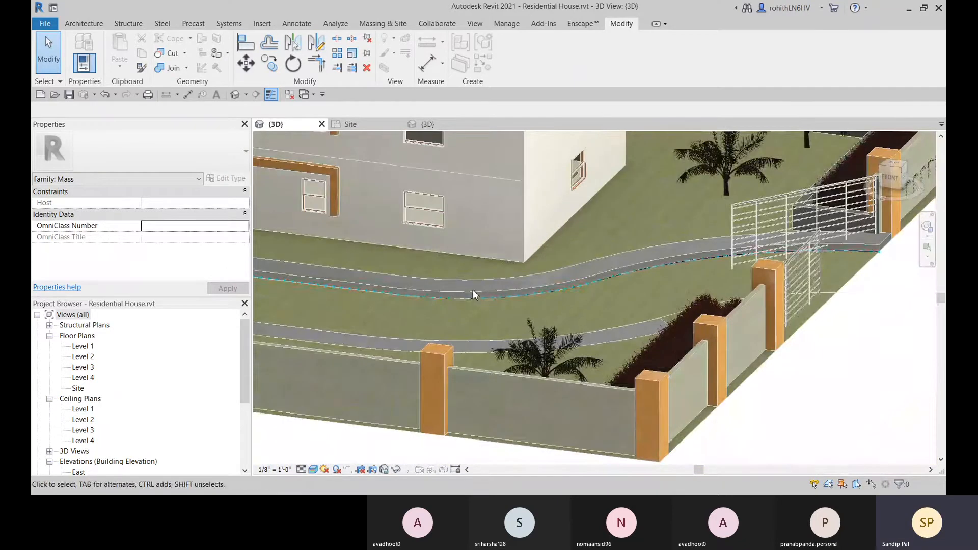
{"action": "middle_click_drag", "start_coordinate": [336, 290], "coordinate": [584, 301]}
{"action": "scroll", "coordinate": [340, 266], "scroll_direction": "up", "scroll_amount": 2}
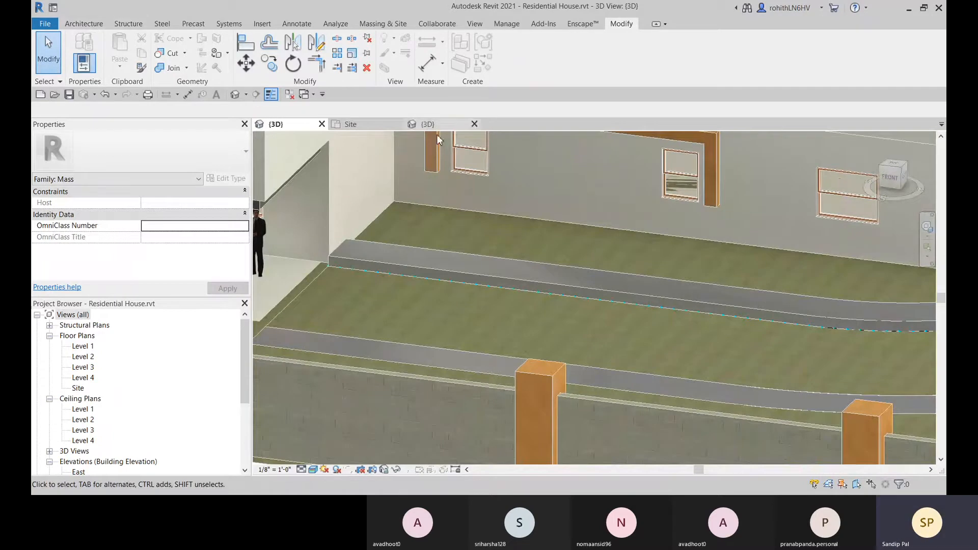
{"action": "left_click", "coordinate": [405, 274]}
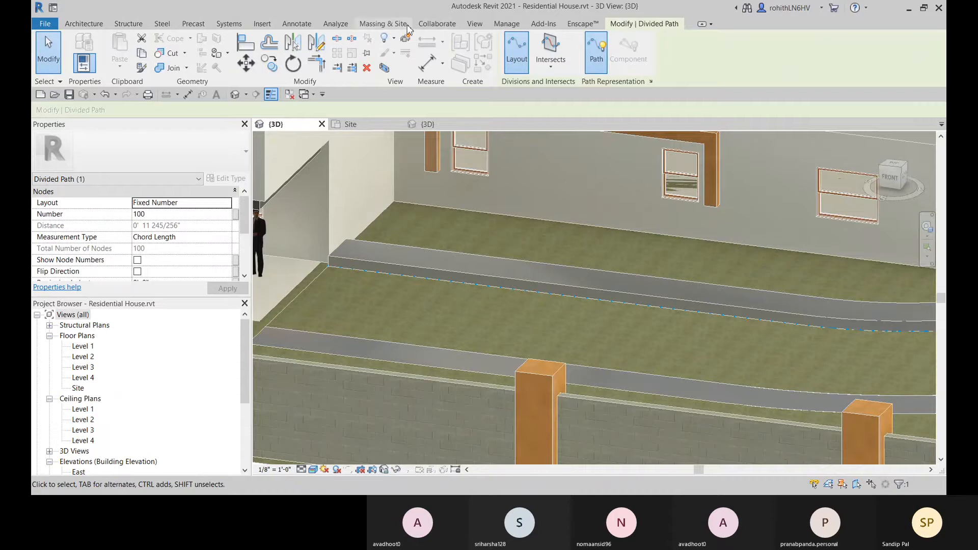
{"action": "left_click", "coordinate": [391, 26]}
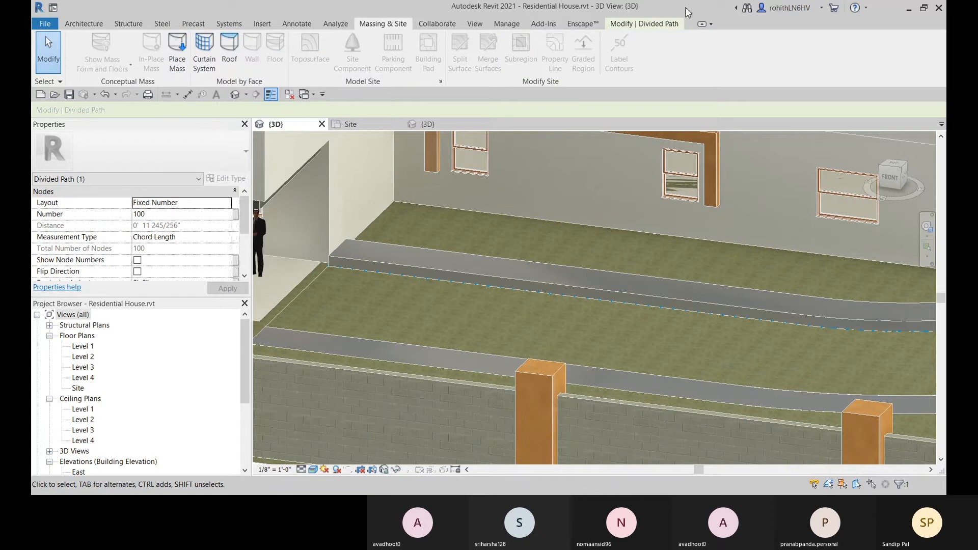
{"action": "left_click", "coordinate": [641, 26]}
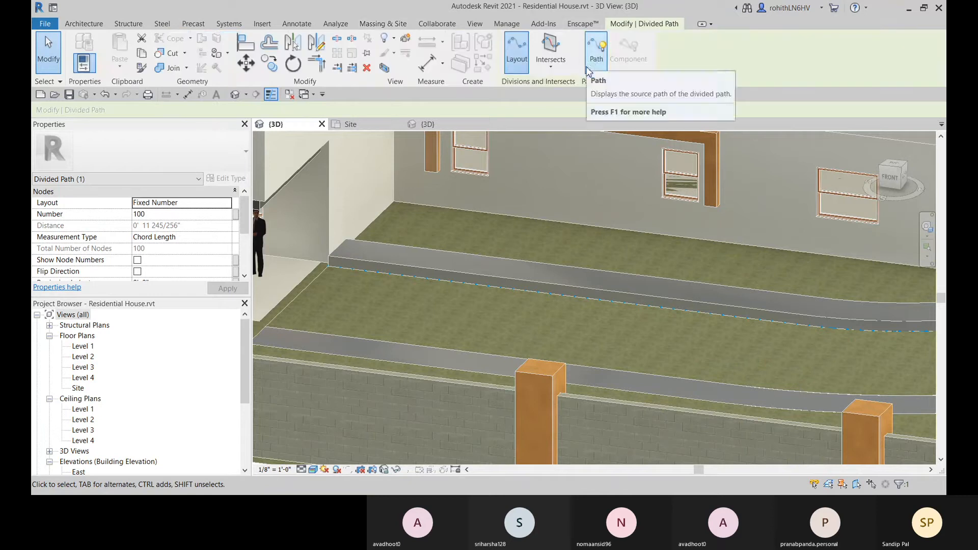
{"action": "scroll", "coordinate": [581, 302], "scroll_direction": "down", "scroll_amount": 4}
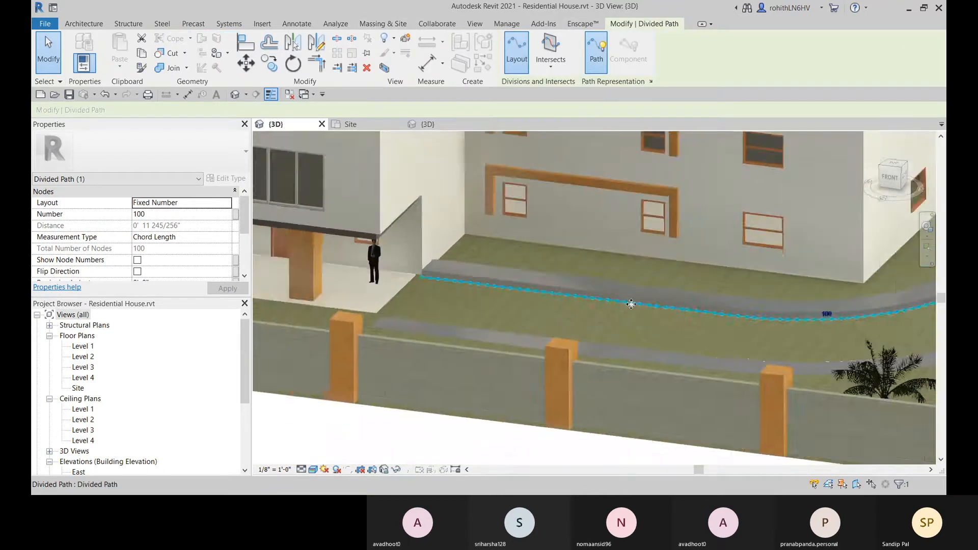
{"action": "middle_click_drag", "start_coordinate": [631, 304], "coordinate": [531, 298]}
{"action": "scroll", "coordinate": [531, 298], "scroll_direction": "up", "scroll_amount": 1}
{"action": "left_click", "coordinate": [704, 307]}
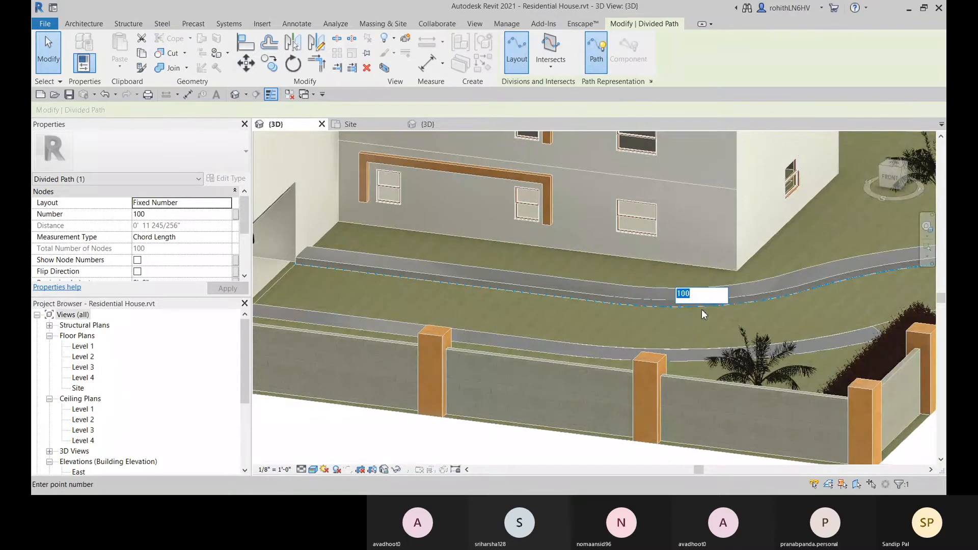
{"action": "left_click", "coordinate": [222, 204]}
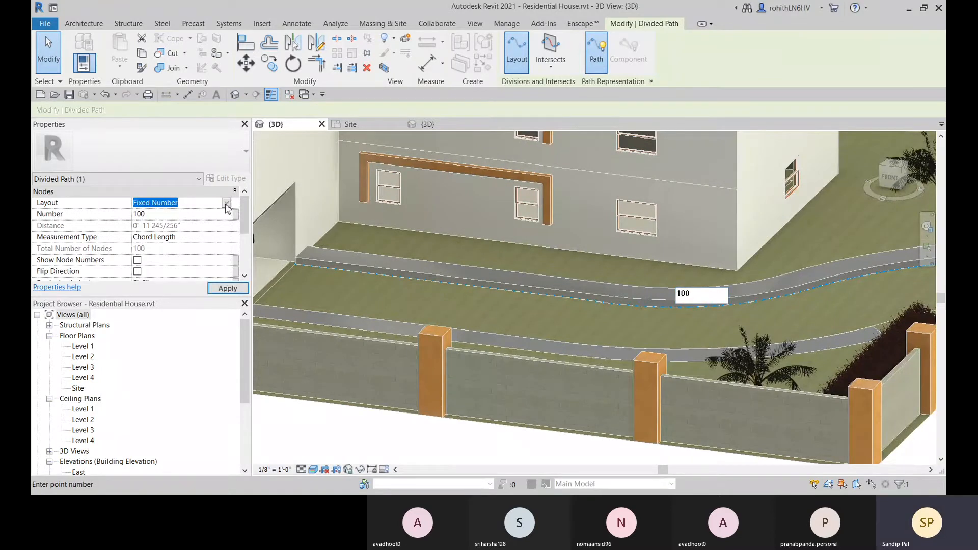
{"action": "left_click", "coordinate": [182, 238]}
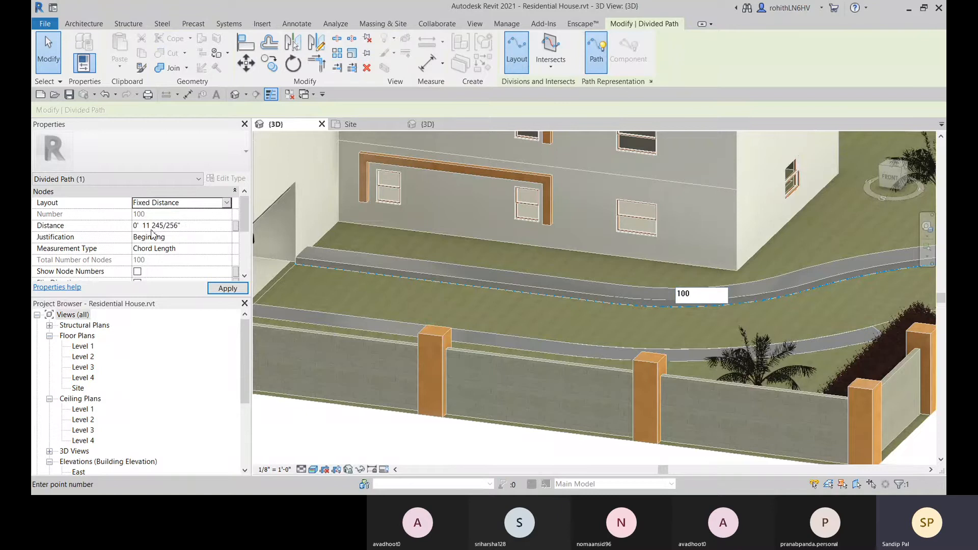
Try to set the divided path's node distance to 250 feet.
{"action": "left_click", "coordinate": [194, 226]}
{"action": "type", "text": "2"}
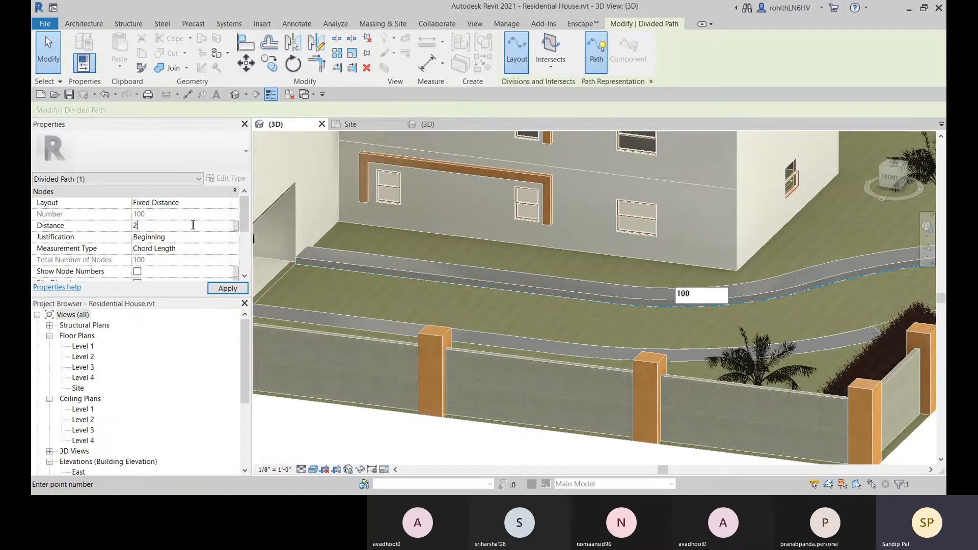
{"action": "type", "text": "50"}
{"action": "key", "text": "Return"}
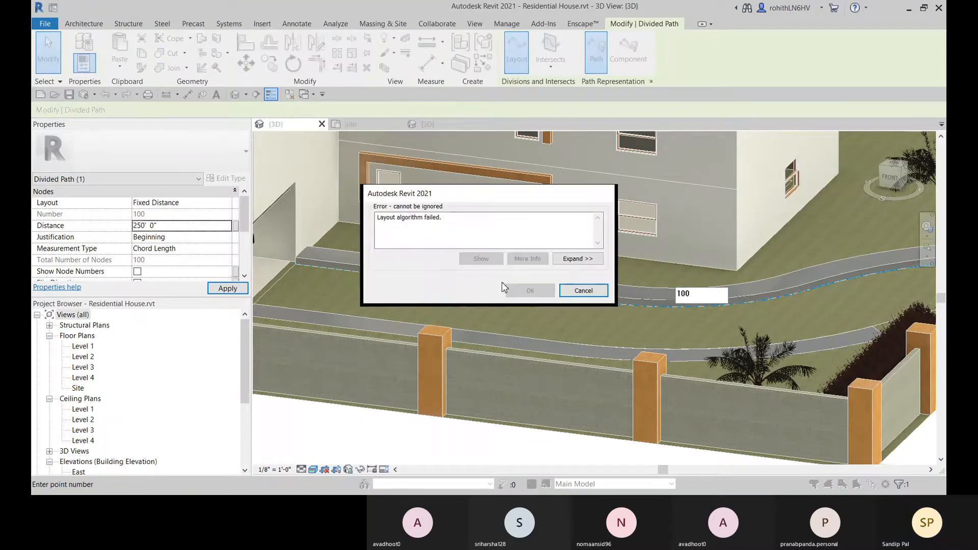
{"action": "left_click", "coordinate": [574, 292]}
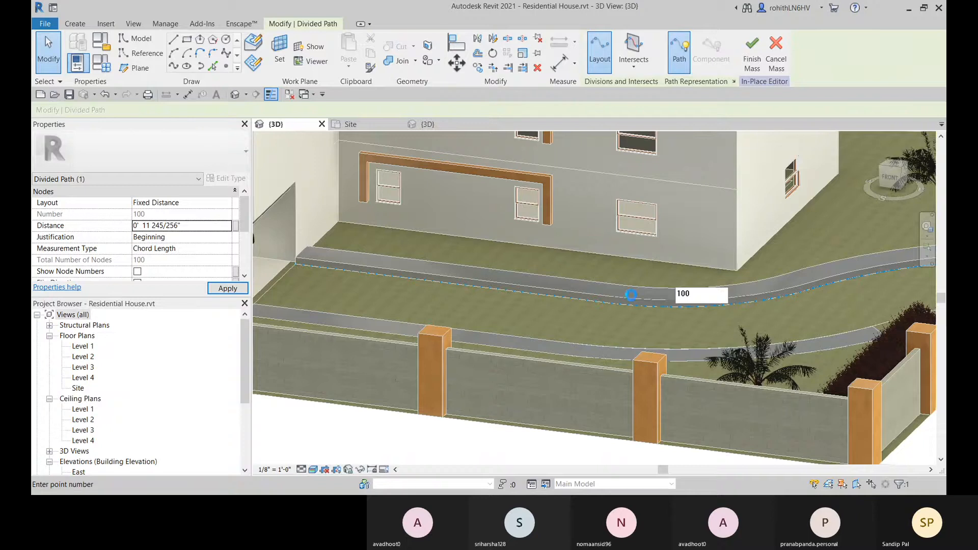
{"action": "middle_click_drag", "start_coordinate": [550, 315], "coordinate": [524, 314]}
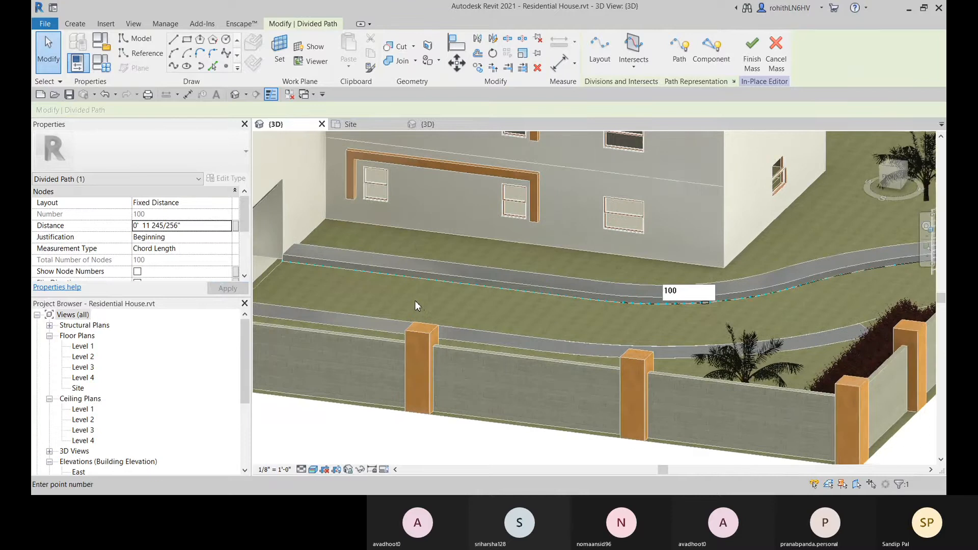
{"action": "key", "text": "Escape"}
Delete the single Road Curb placed on the walkway's divided path.
{"action": "scroll", "coordinate": [686, 317], "scroll_direction": "up", "scroll_amount": 2}
{"action": "middle_click_drag", "start_coordinate": [705, 303], "coordinate": [720, 294], "text": "shift"}
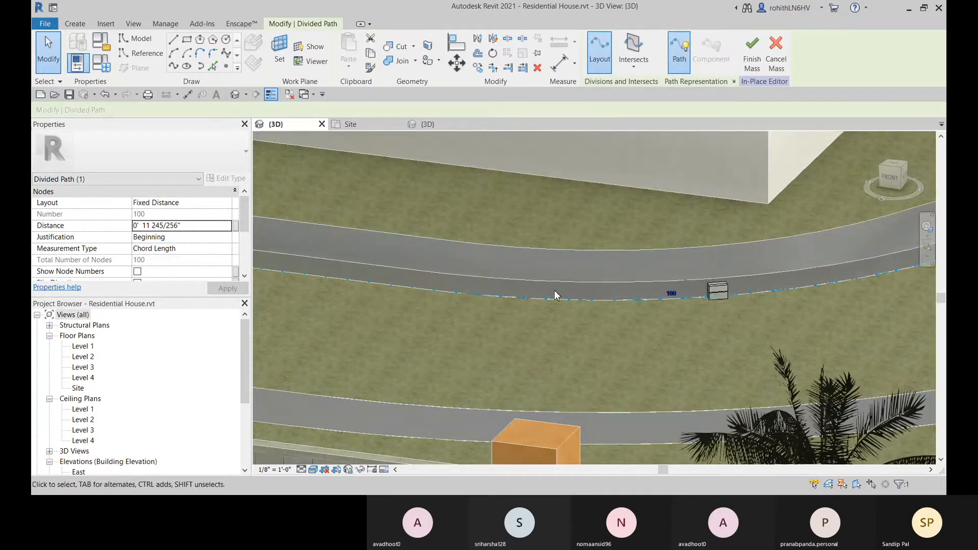
{"action": "left_click", "coordinate": [721, 294]}
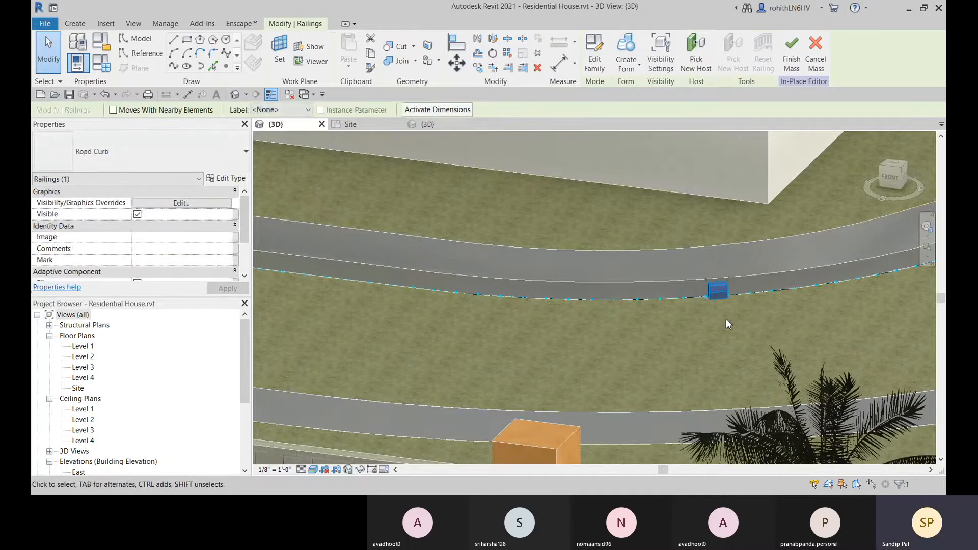
{"action": "key", "text": "Escape"}
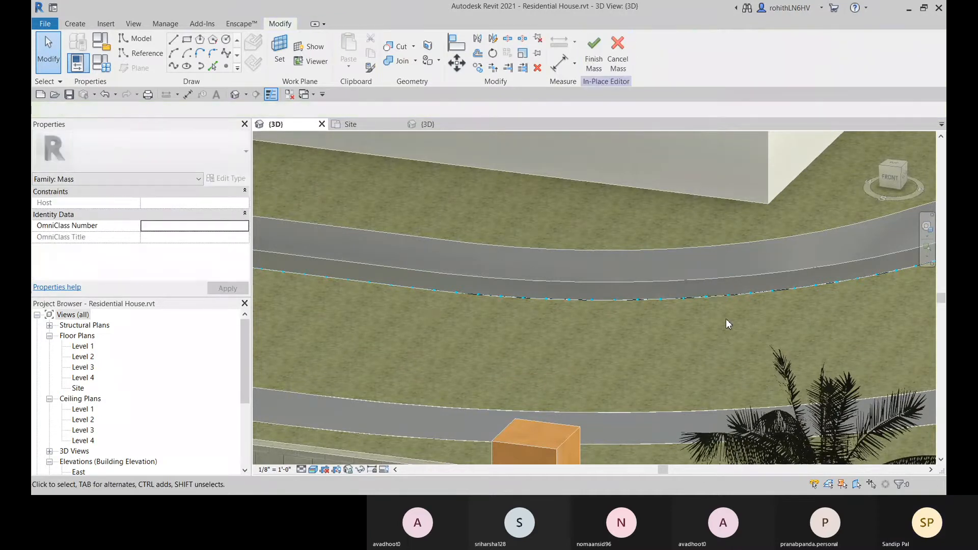
Set the fixed distance between the nodes of the walkway's divided path to 10".
{"action": "middle_click_drag", "start_coordinate": [537, 284], "coordinate": [331, 261], "text": "shift"}
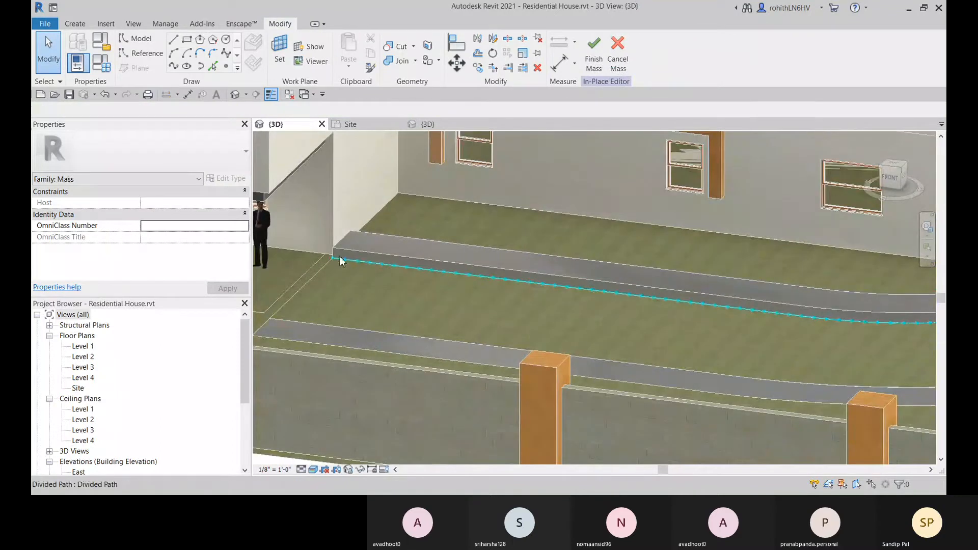
{"action": "left_click", "coordinate": [342, 259]}
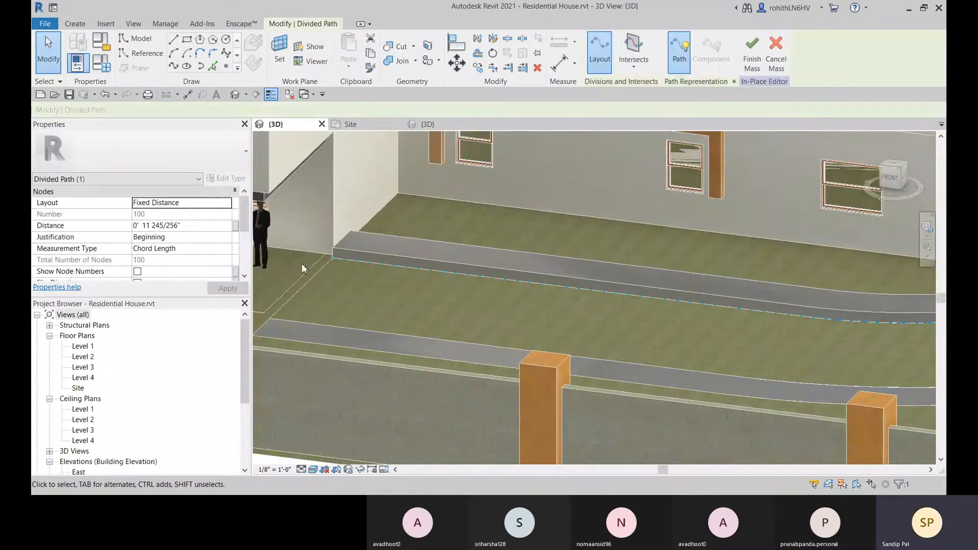
{"action": "left_click", "coordinate": [193, 227]}
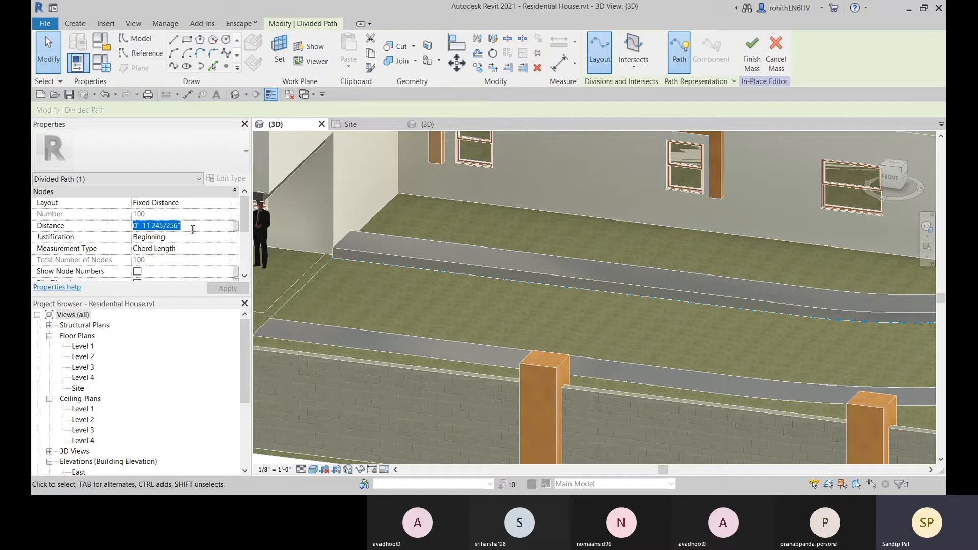
{"action": "type", "text": "1"}
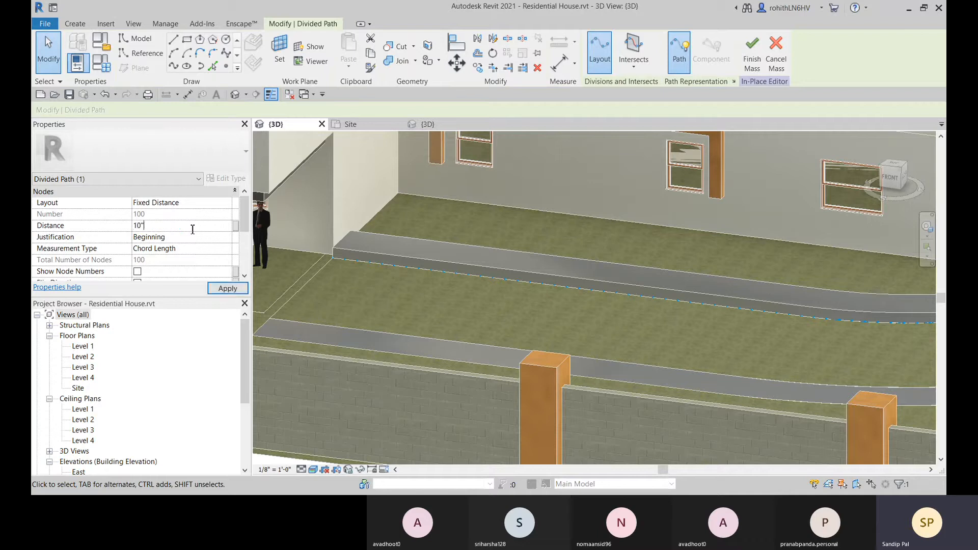
{"action": "type", "text": "0\""}
{"action": "key", "text": "Return"}
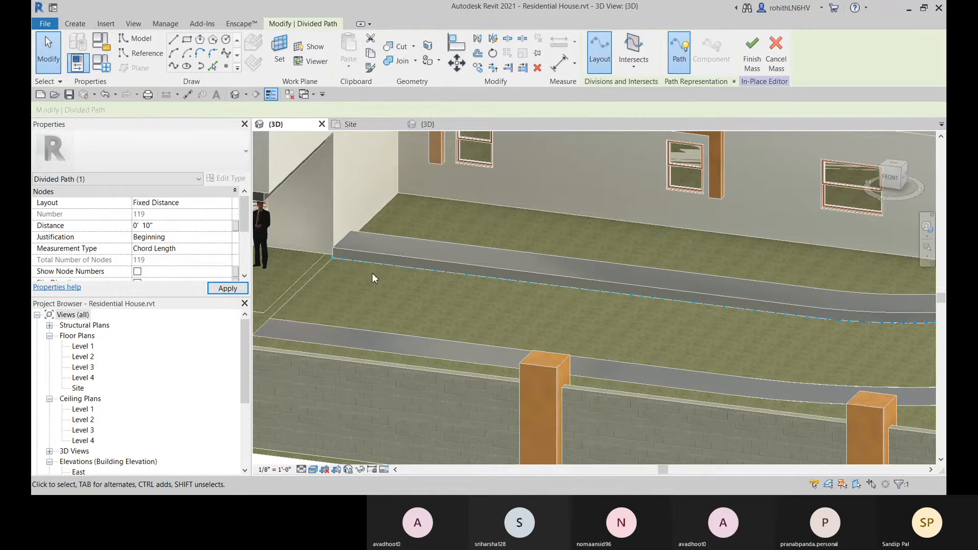
Place one Road Curb component between two adjacent nodes of the divided path on the walkway's curved edge.
{"action": "scroll", "coordinate": [347, 263], "scroll_direction": "up", "scroll_amount": 2}
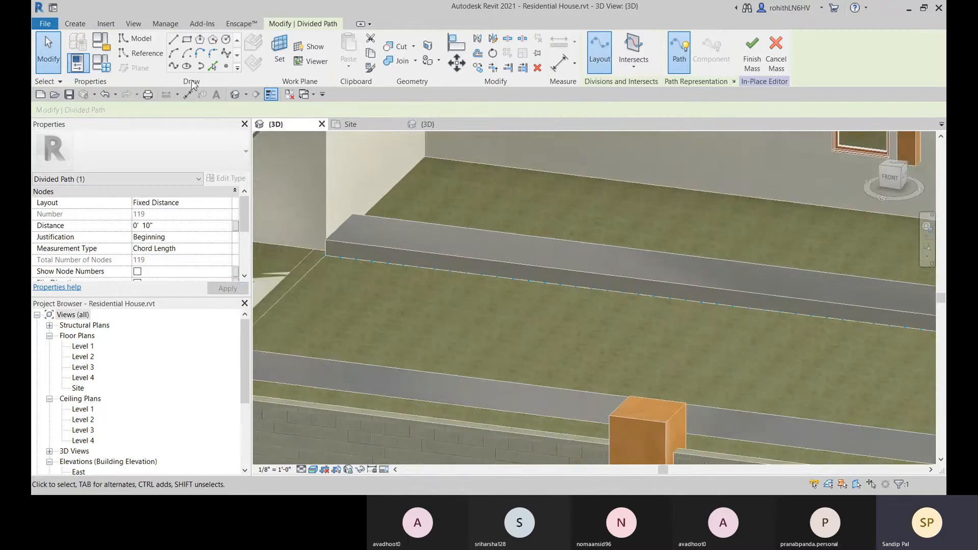
{"action": "left_click", "coordinate": [75, 24]}
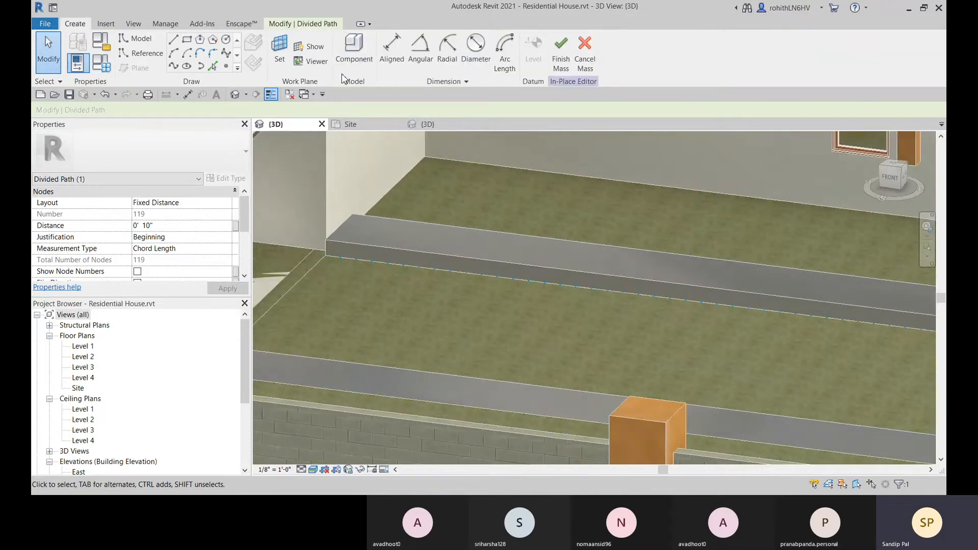
{"action": "left_click", "coordinate": [354, 47]}
{"action": "scroll", "coordinate": [332, 253], "scroll_direction": "up", "scroll_amount": 3}
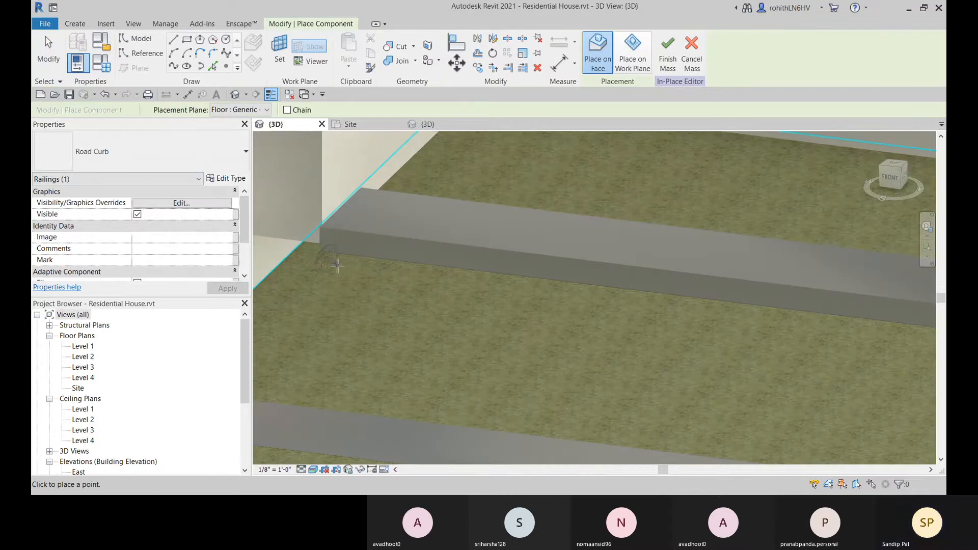
{"action": "scroll", "coordinate": [471, 277], "scroll_direction": "down", "scroll_amount": 5}
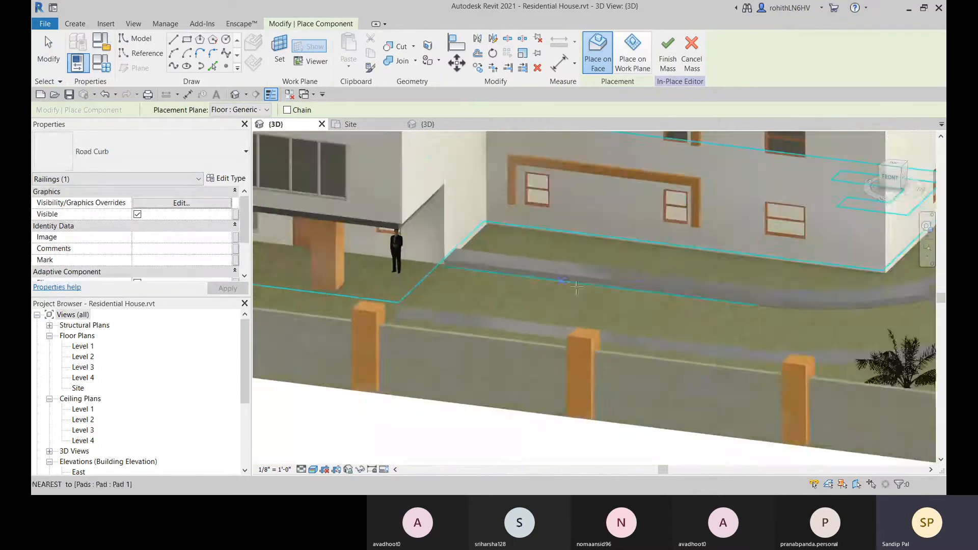
{"action": "scroll", "coordinate": [607, 306], "scroll_direction": "up", "scroll_amount": 5}
{"action": "scroll", "coordinate": [607, 306], "scroll_direction": "up", "scroll_amount": 3}
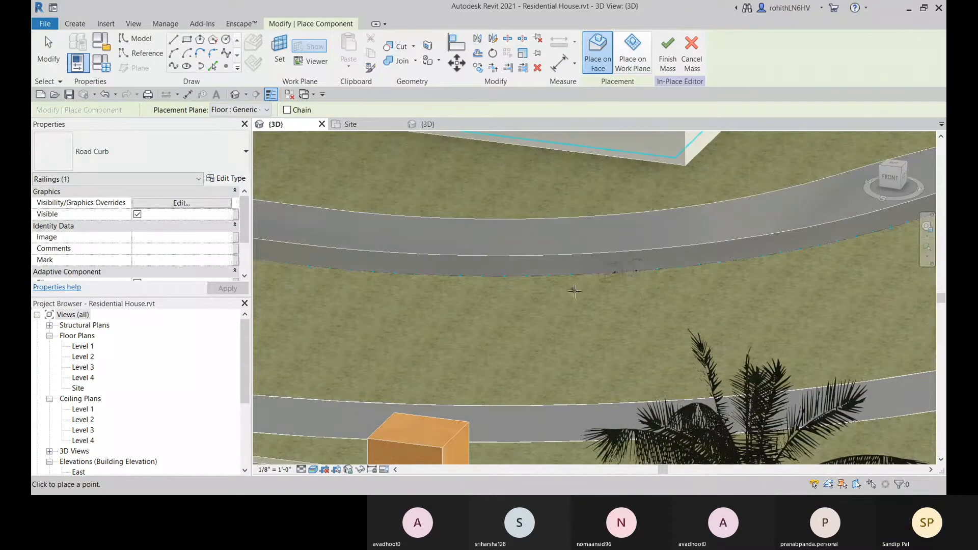
{"action": "middle_click_drag", "start_coordinate": [644, 298], "coordinate": [618, 304]}
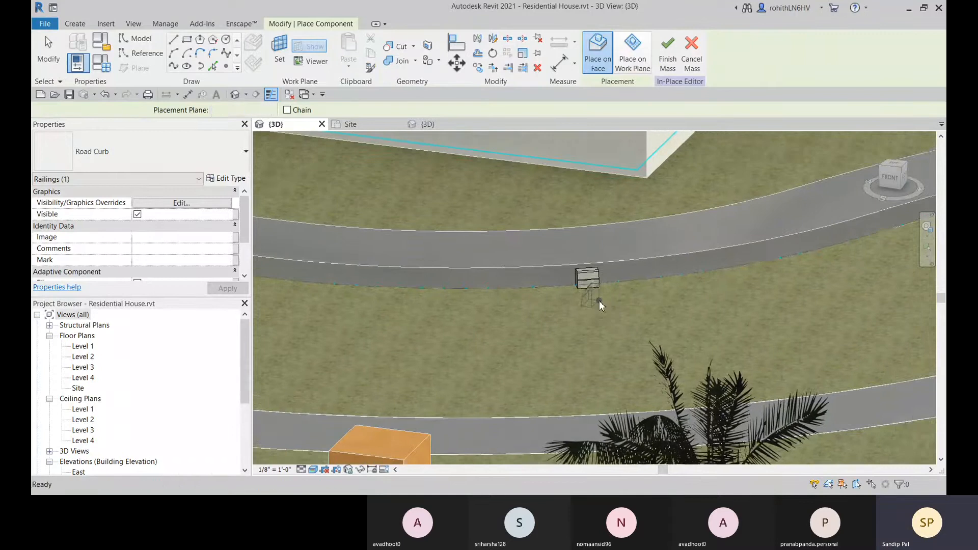
{"action": "left_click", "coordinate": [627, 274]}
{"action": "key", "text": "Escape"}
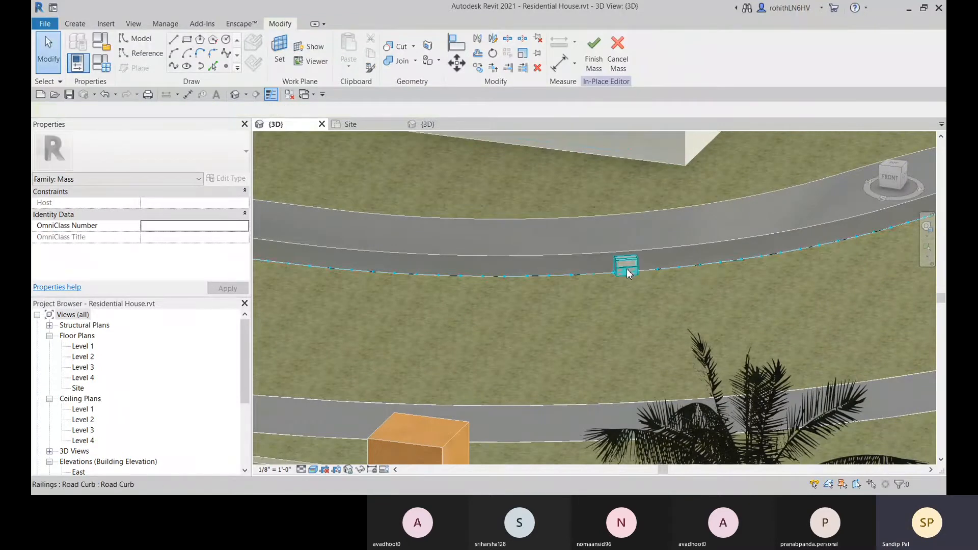
Repeat the placed Road Curb along the walkway's divided path and dismiss the duplicate-instances warning.
{"action": "scroll", "coordinate": [631, 270], "scroll_direction": "up", "scroll_amount": 2}
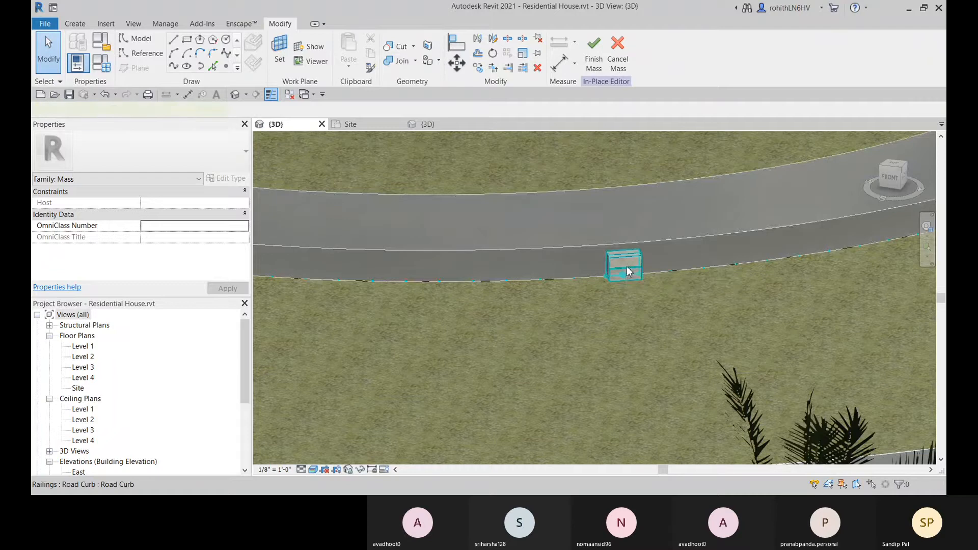
{"action": "left_click", "coordinate": [626, 266]}
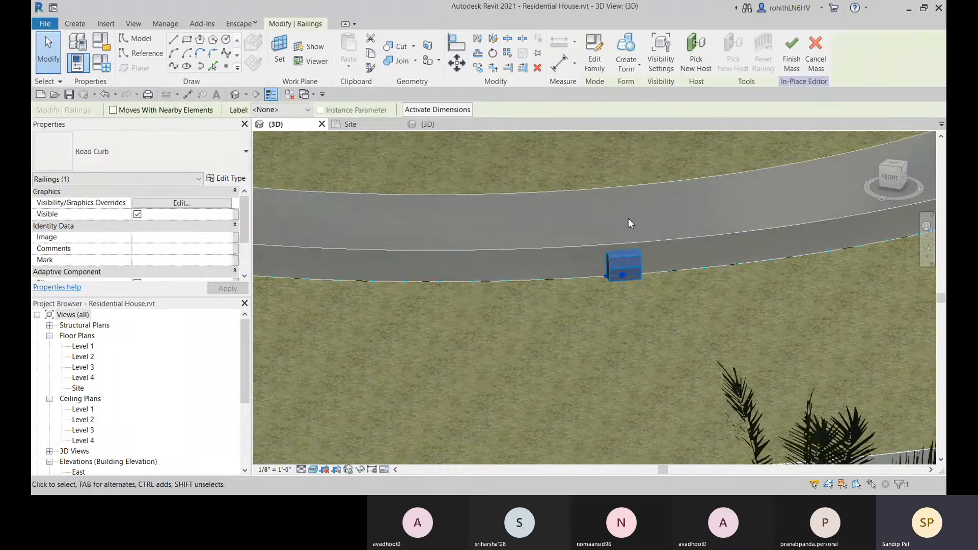
{"action": "left_click", "coordinate": [508, 55]}
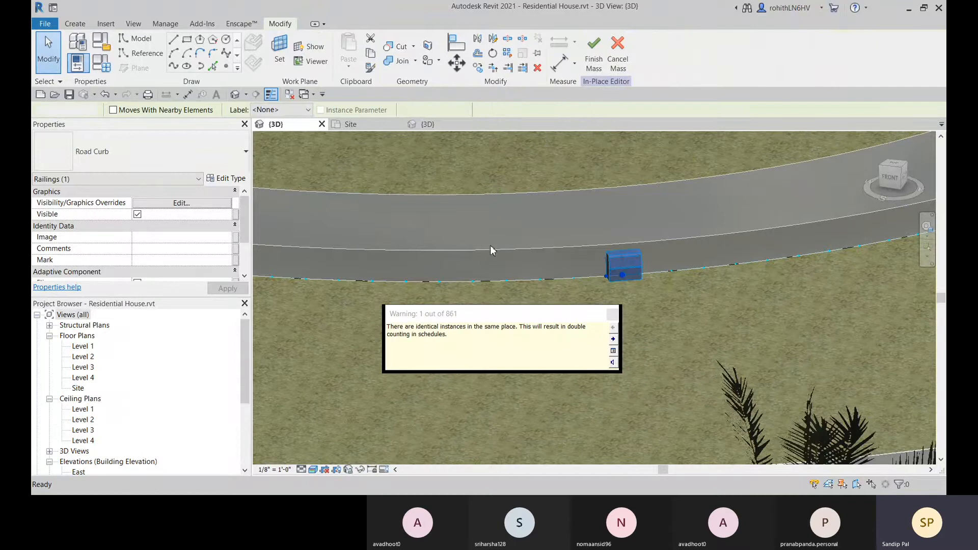
{"action": "left_click", "coordinate": [613, 315]}
{"action": "middle_click_drag", "start_coordinate": [613, 313], "coordinate": [674, 320]}
{"action": "scroll", "coordinate": [683, 311], "scroll_direction": "down", "scroll_amount": 3}
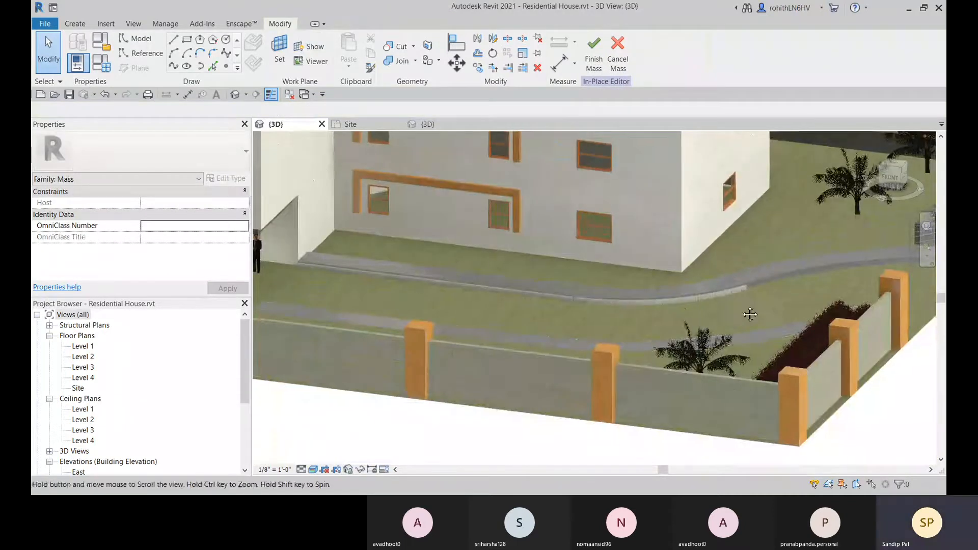
{"action": "scroll", "coordinate": [713, 303], "scroll_direction": "down", "scroll_amount": 2}
Place another Road Curb between the next two path nodes, directly after the last block of the repeated curb row.
{"action": "scroll", "coordinate": [544, 300], "scroll_direction": "up", "scroll_amount": 6}
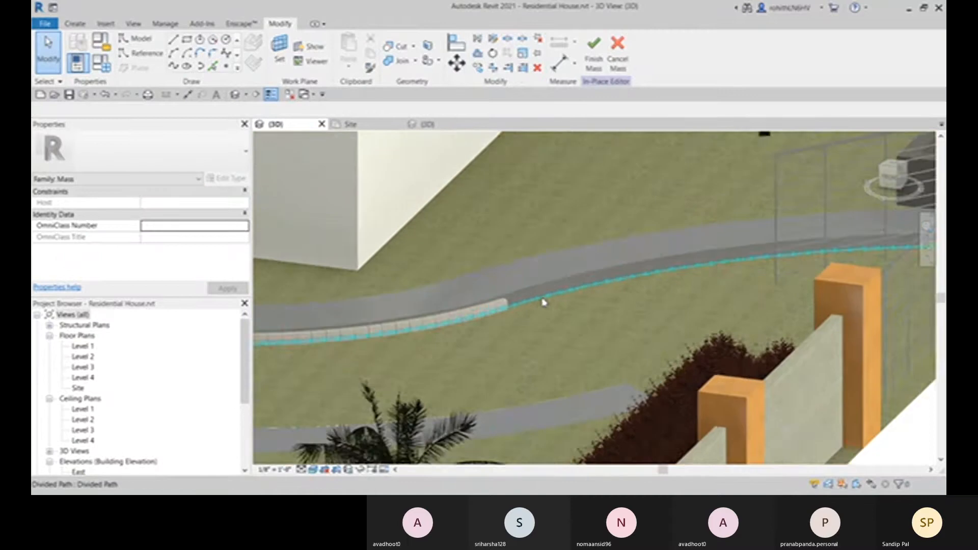
{"action": "scroll", "coordinate": [487, 320], "scroll_direction": "down", "scroll_amount": 2}
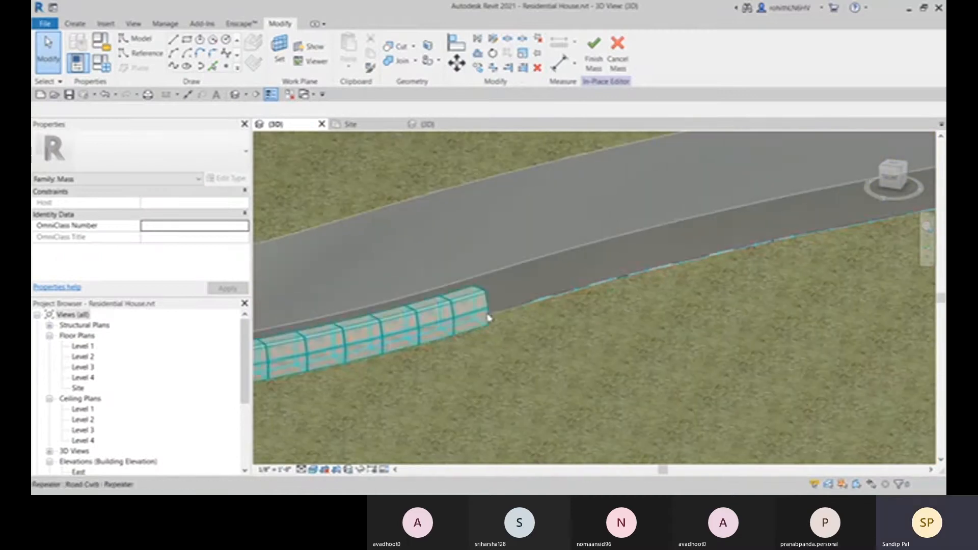
{"action": "scroll", "coordinate": [504, 314], "scroll_direction": "up", "scroll_amount": 3}
{"action": "scroll", "coordinate": [504, 316], "scroll_direction": "up", "scroll_amount": 1}
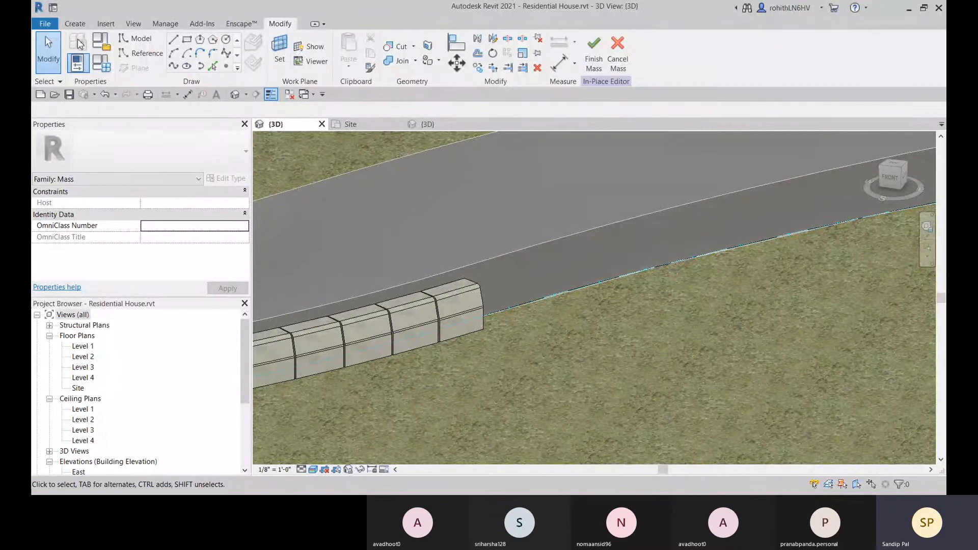
{"action": "left_click", "coordinate": [74, 23]}
{"action": "left_click", "coordinate": [416, 46]}
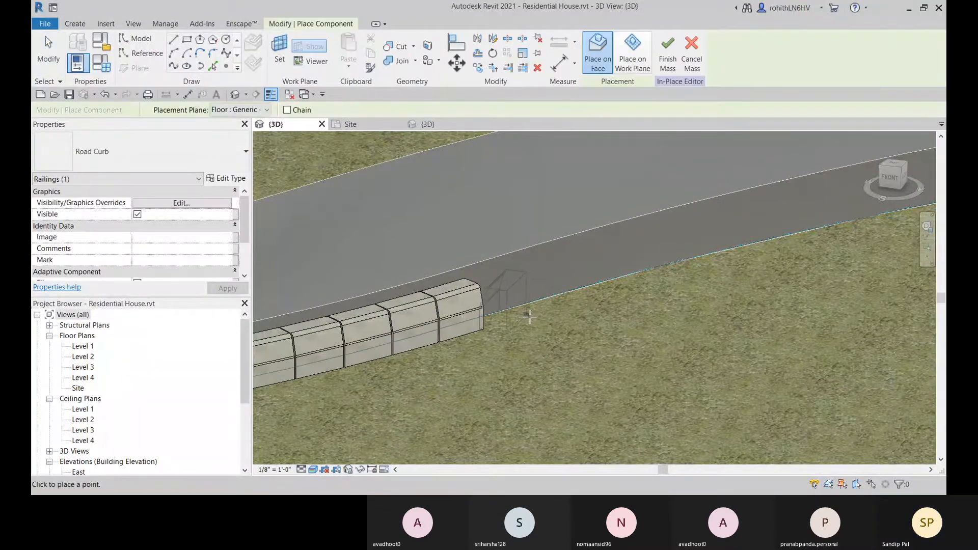
{"action": "middle_click_drag", "start_coordinate": [530, 316], "coordinate": [462, 317], "text": "shift"}
{"action": "scroll", "coordinate": [475, 316], "scroll_direction": "down", "scroll_amount": 1}
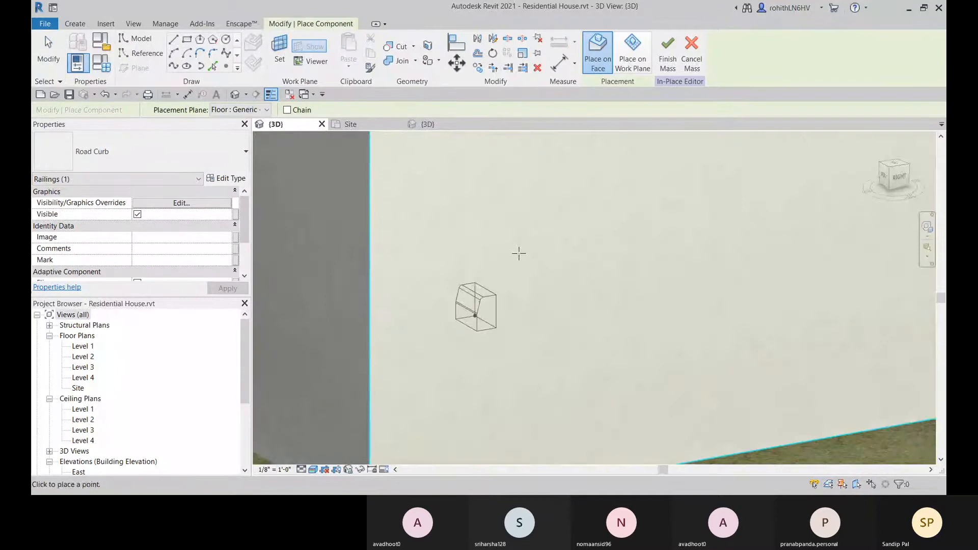
{"action": "scroll", "coordinate": [522, 253], "scroll_direction": "down", "scroll_amount": 4}
{"action": "middle_click_drag", "start_coordinate": [528, 256], "coordinate": [476, 302]}
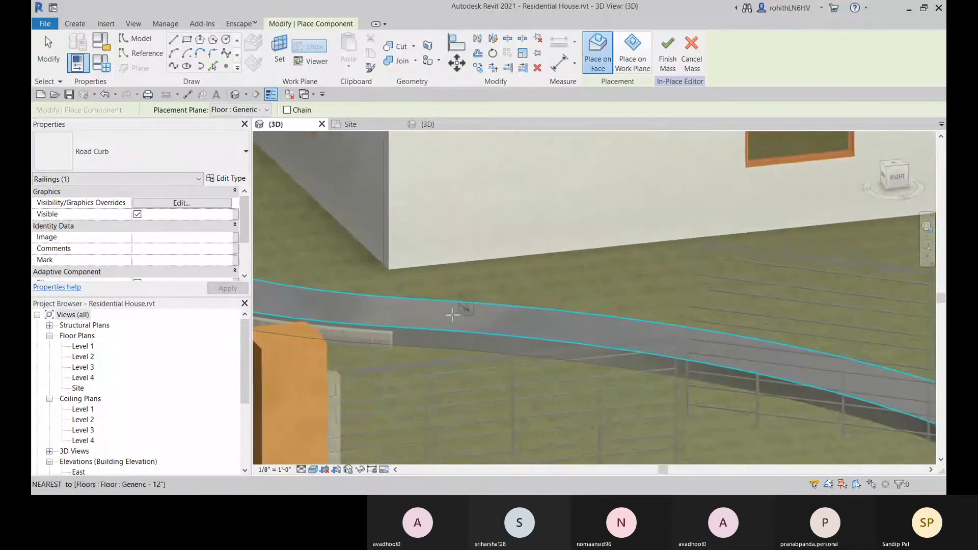
{"action": "scroll", "coordinate": [404, 345], "scroll_direction": "up", "scroll_amount": 4}
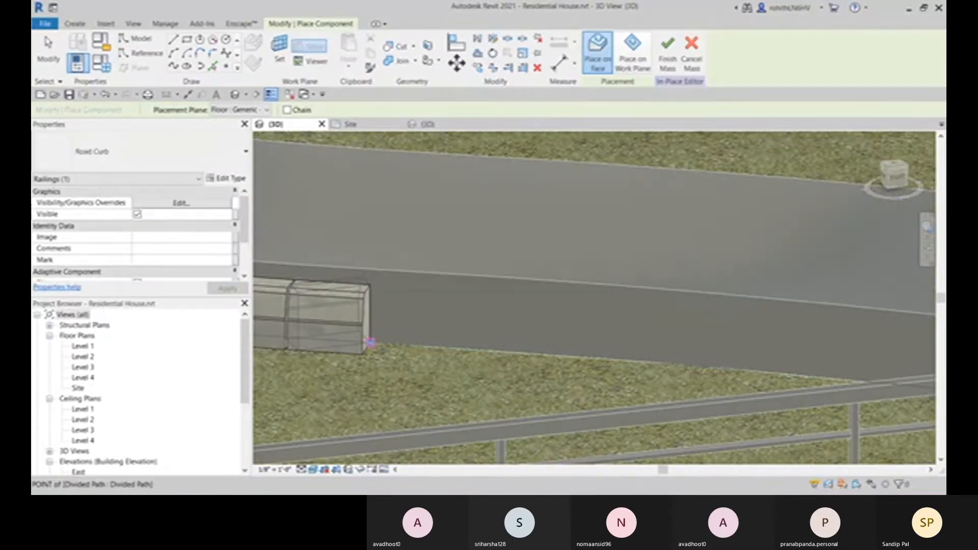
{"action": "left_click", "coordinate": [370, 342]}
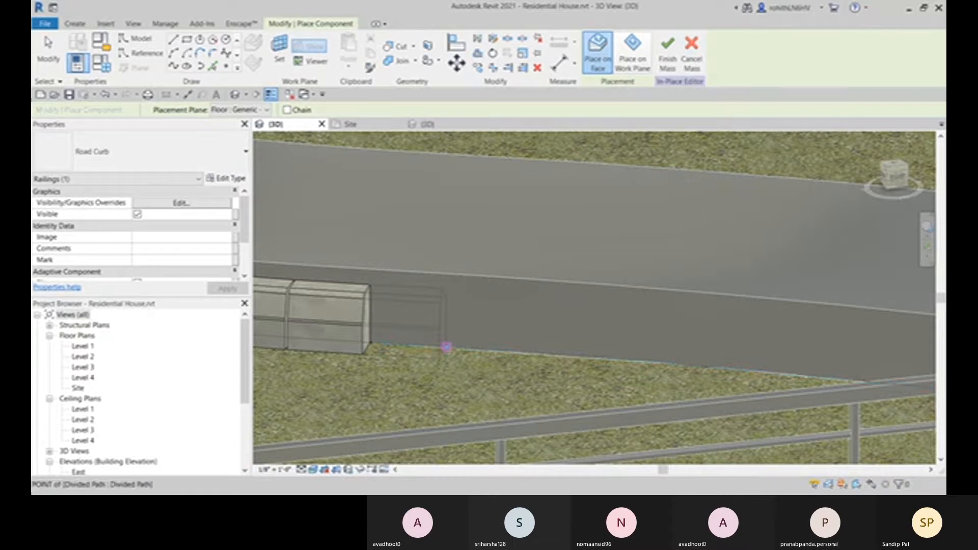
{"action": "left_click", "coordinate": [449, 348]}
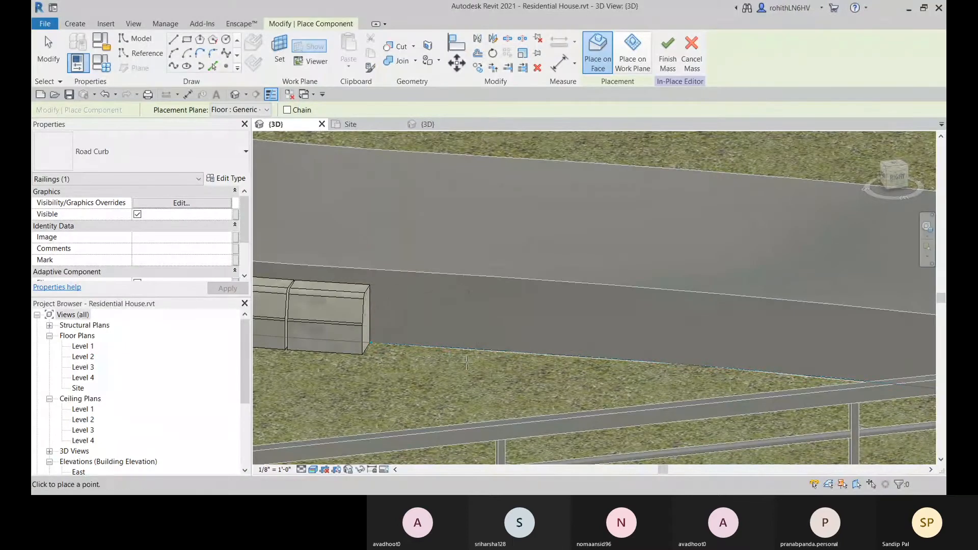
{"action": "key", "text": "Escape"}
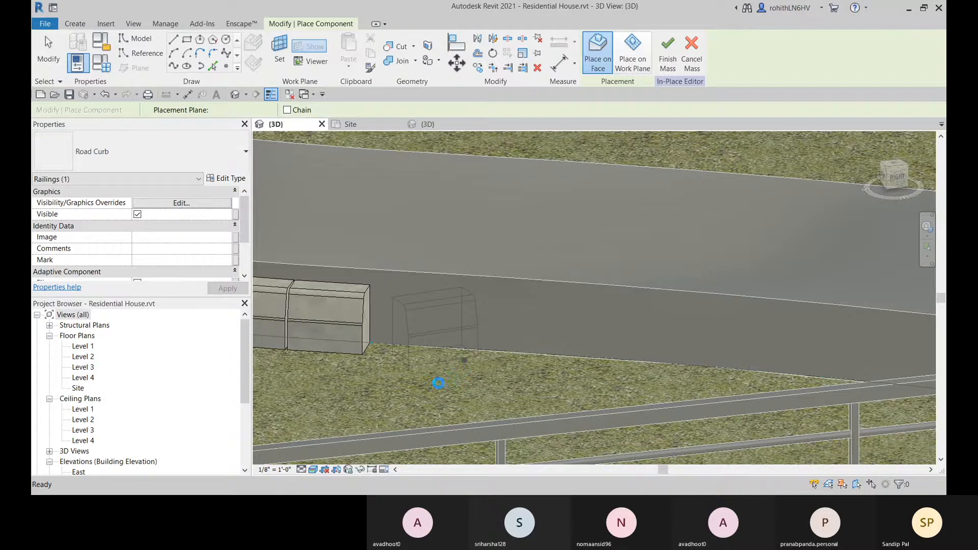
{"action": "left_click", "coordinate": [428, 386]}
{"action": "key", "text": "Escape"}
{"action": "key", "text": "Escape"}
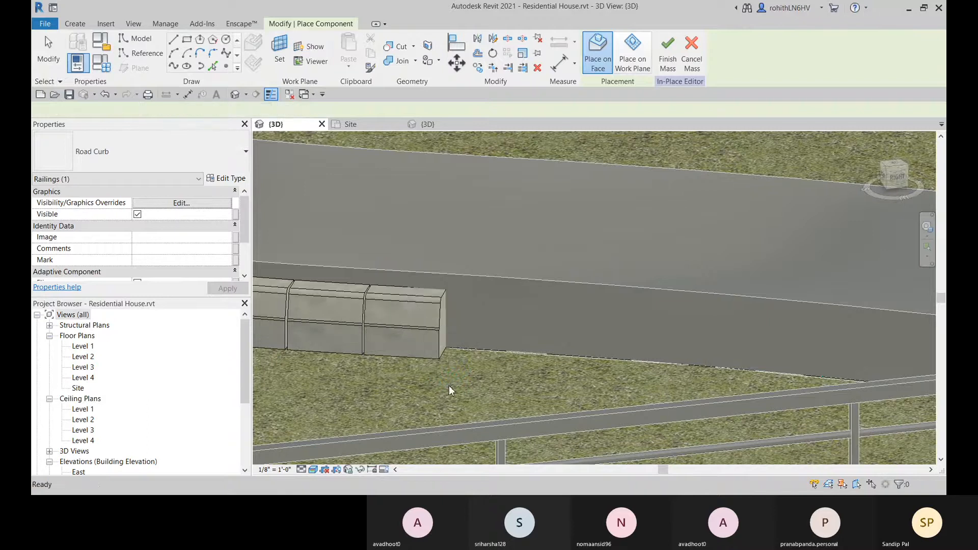
Repeat the newly added end Road Curb along the rest of the divided path and dismiss the duplicate-instances warning.
{"action": "left_click", "coordinate": [426, 355]}
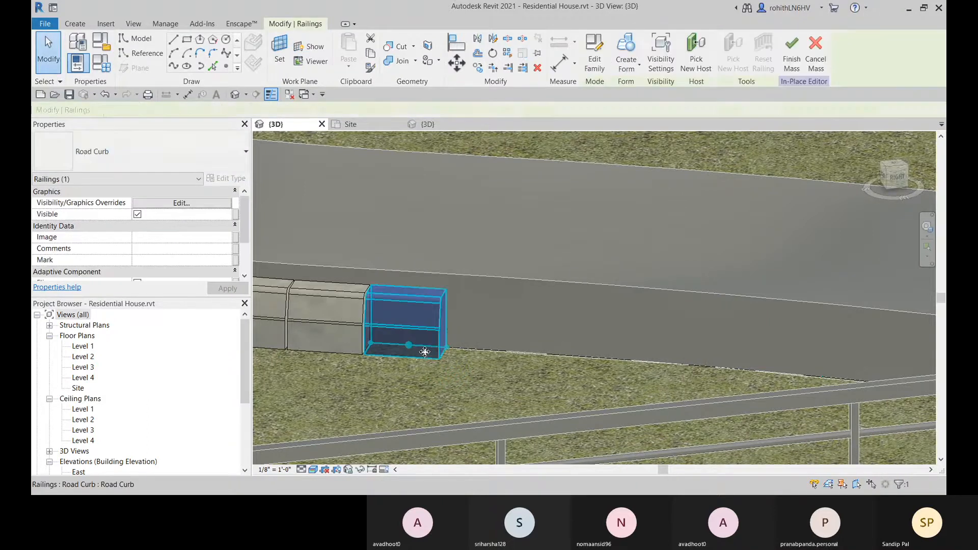
{"action": "scroll", "coordinate": [438, 351], "scroll_direction": "down", "scroll_amount": 5}
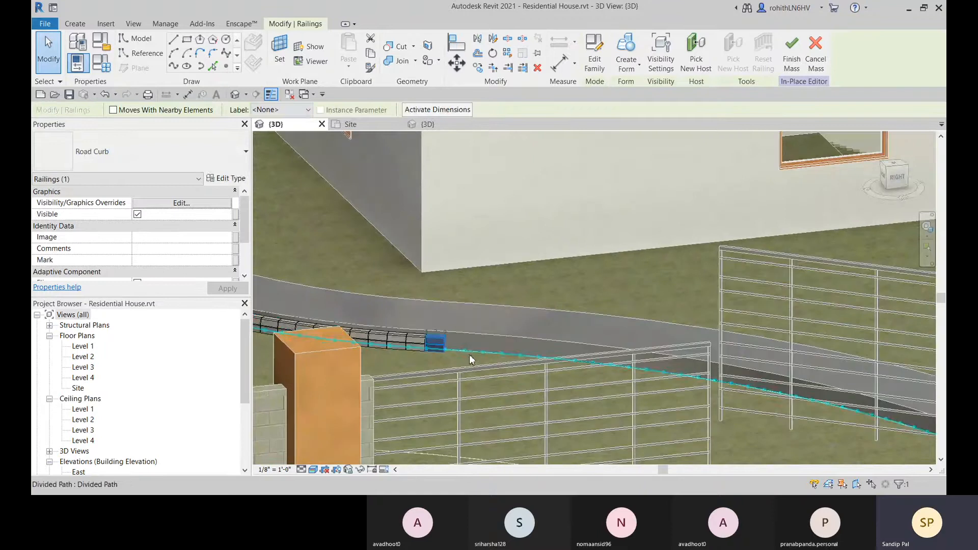
{"action": "left_click", "coordinate": [504, 56]}
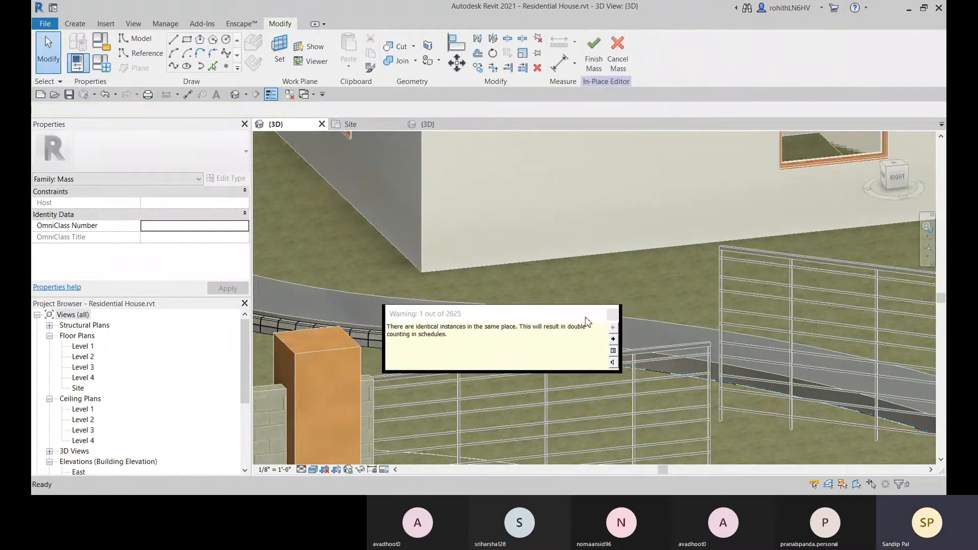
{"action": "left_click", "coordinate": [613, 314]}
{"action": "scroll", "coordinate": [494, 356], "scroll_direction": "down", "scroll_amount": 4}
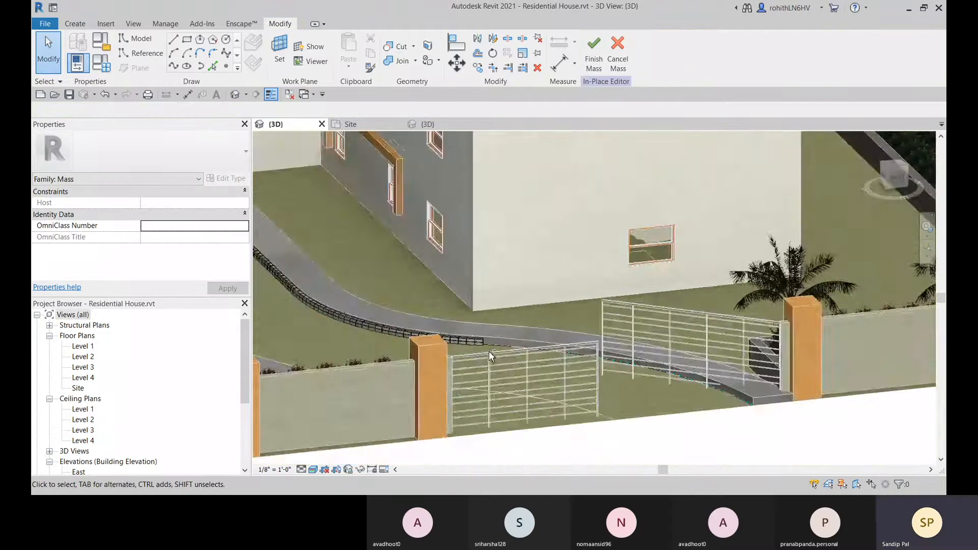
Try to place a further Road Curb on the path nodes beyond the end of the curb row near the gate.
{"action": "middle_click_drag", "start_coordinate": [489, 356], "coordinate": [449, 353], "text": "shift"}
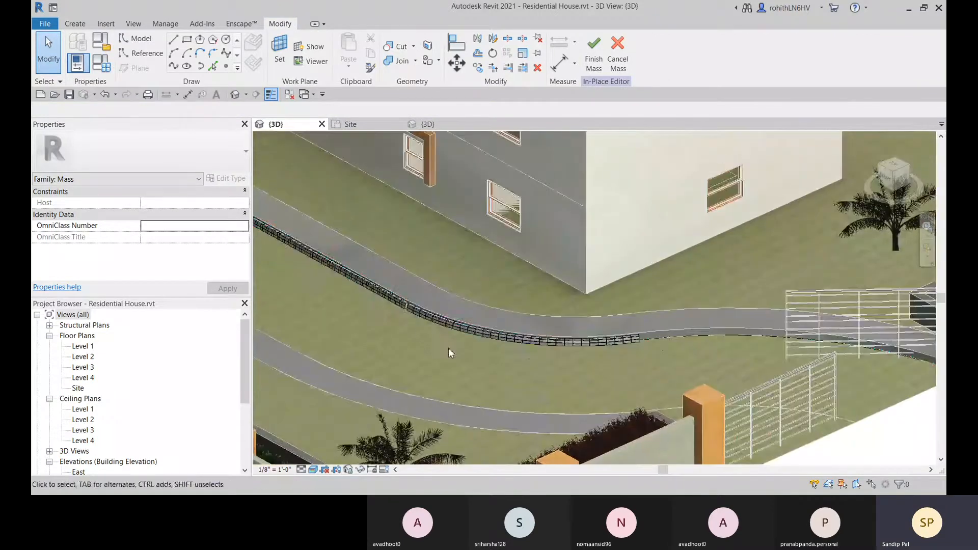
{"action": "middle_click_drag", "start_coordinate": [685, 348], "coordinate": [498, 321]}
{"action": "scroll", "coordinate": [520, 321], "scroll_direction": "up", "scroll_amount": 3}
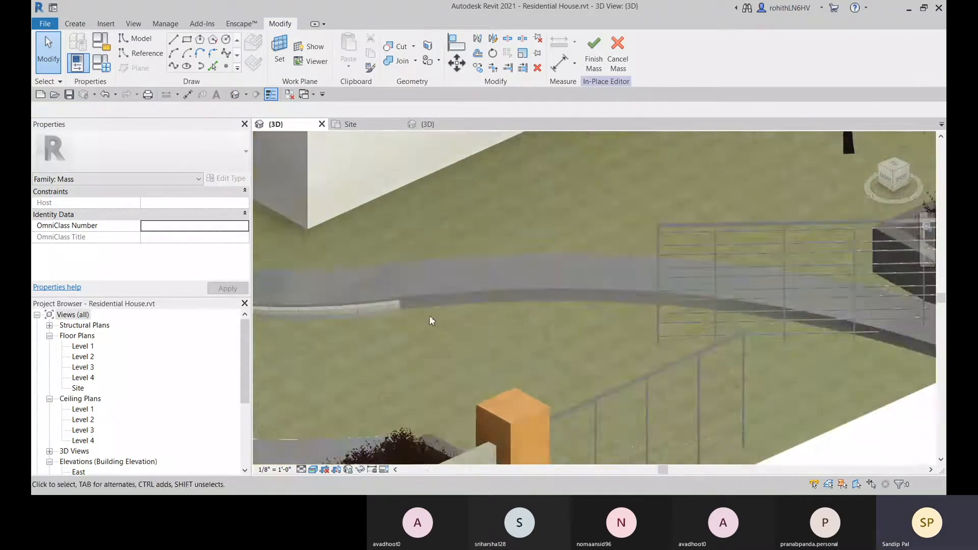
{"action": "scroll", "coordinate": [397, 309], "scroll_direction": "up", "scroll_amount": 2}
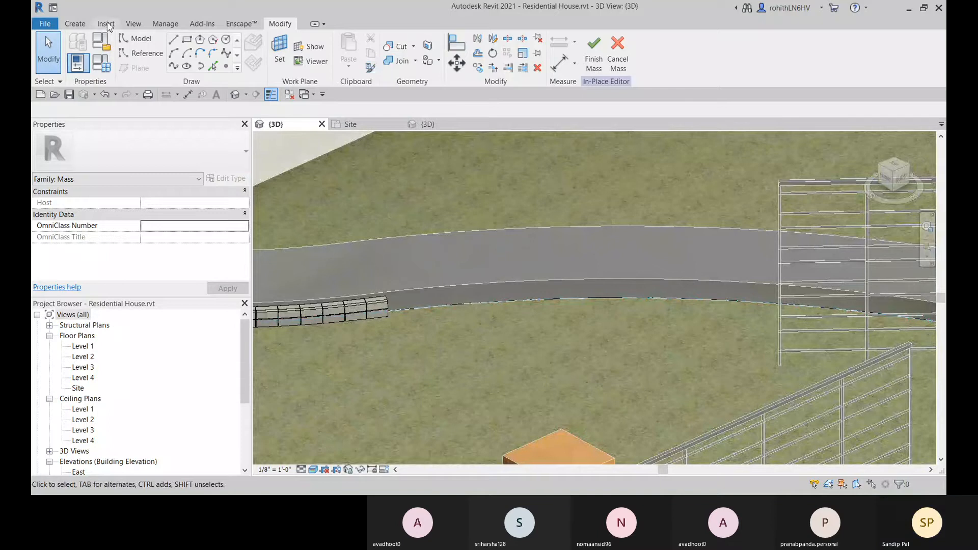
{"action": "left_click", "coordinate": [75, 24]}
{"action": "left_click", "coordinate": [399, 48]}
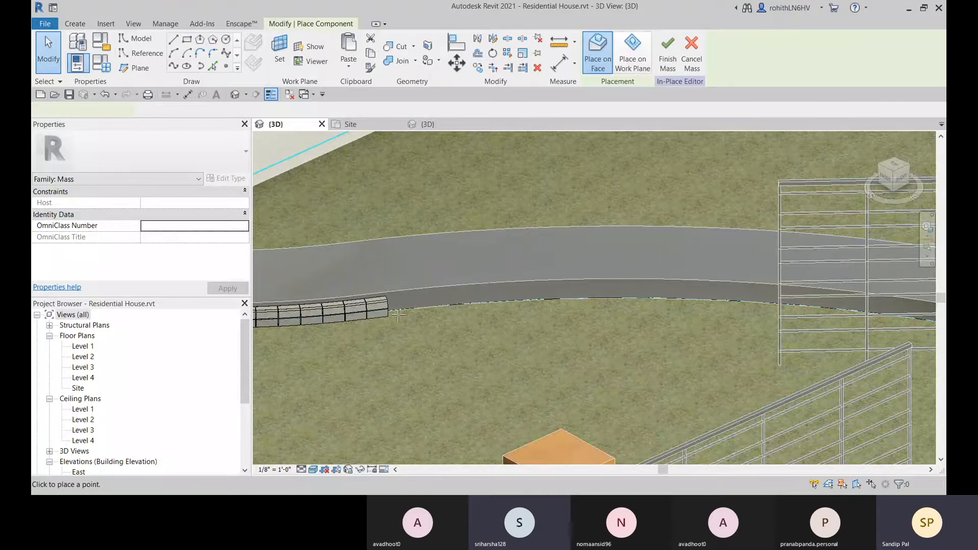
{"action": "scroll", "coordinate": [458, 318], "scroll_direction": "up", "scroll_amount": 2}
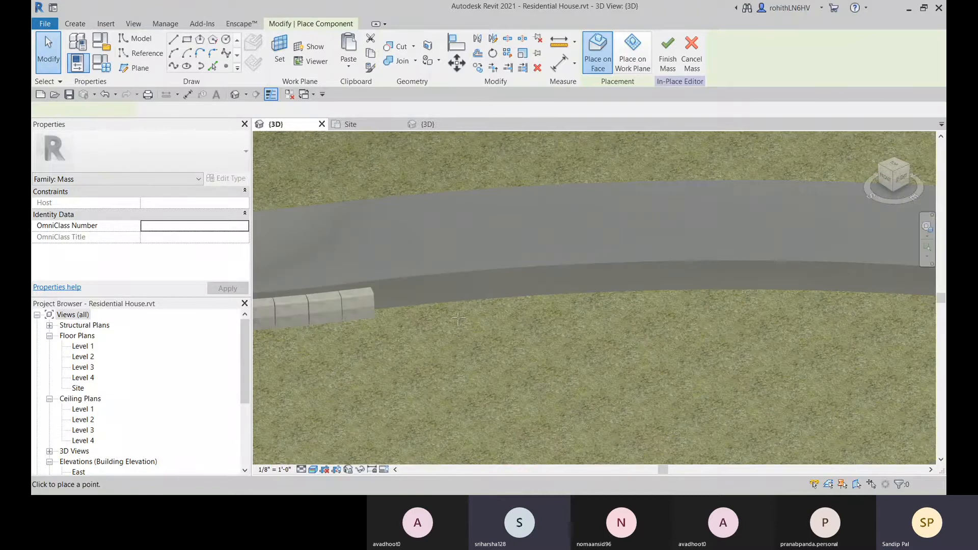
{"action": "scroll", "coordinate": [403, 326], "scroll_direction": "up", "scroll_amount": 2}
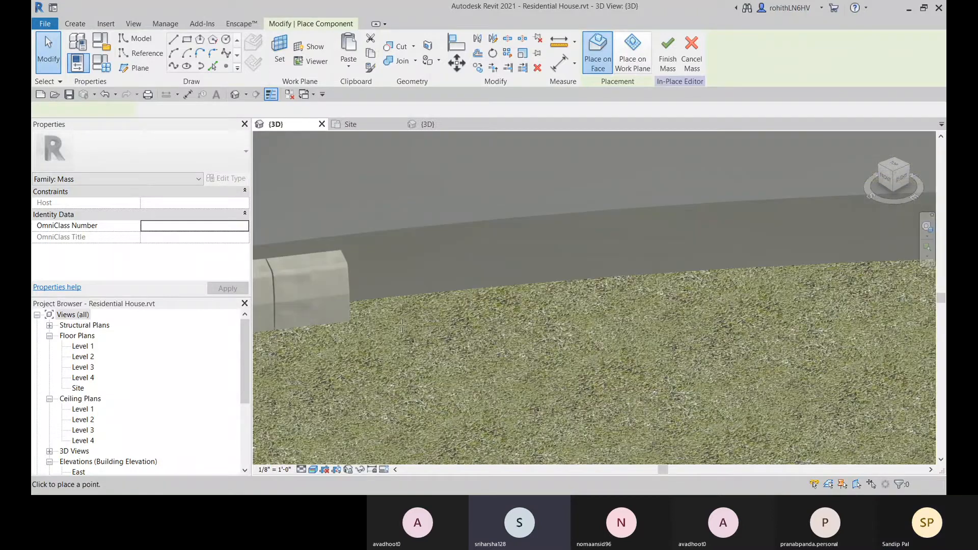
{"action": "left_click", "coordinate": [355, 302]}
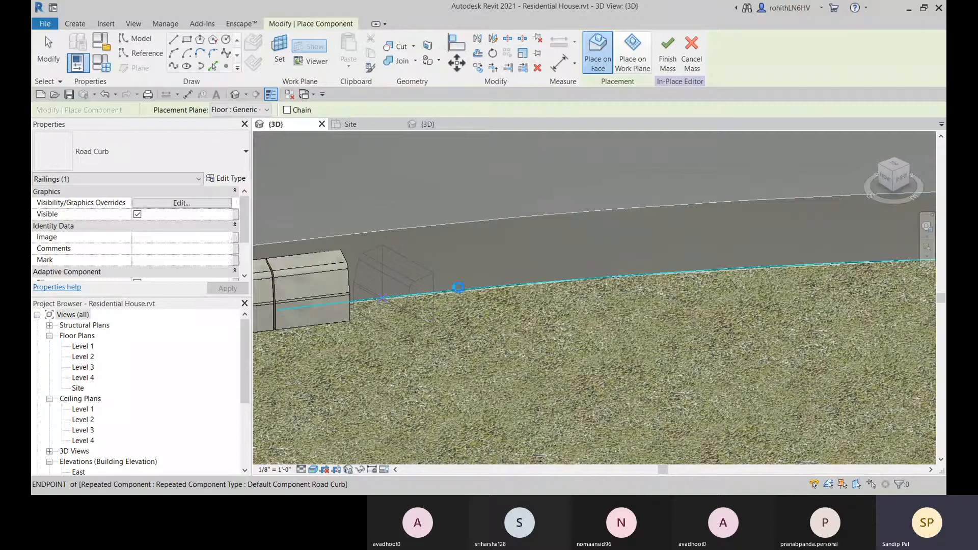
{"action": "scroll", "coordinate": [412, 308], "scroll_direction": "down", "scroll_amount": 2}
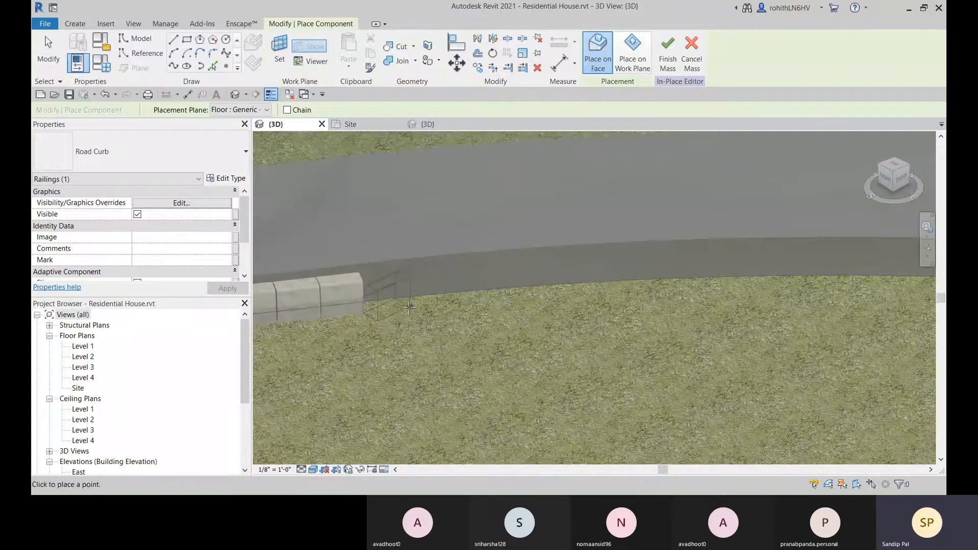
{"action": "left_click", "coordinate": [409, 308]}
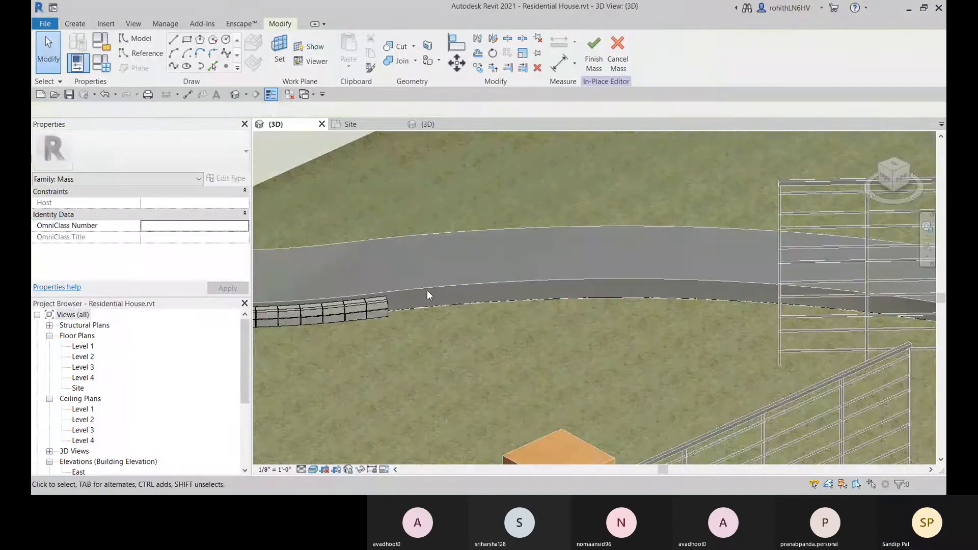
Finish the in-place Road Curbs mass and dismiss the duplicate-instances warning, then select the mass along the walkway.
{"action": "left_click", "coordinate": [592, 65]}
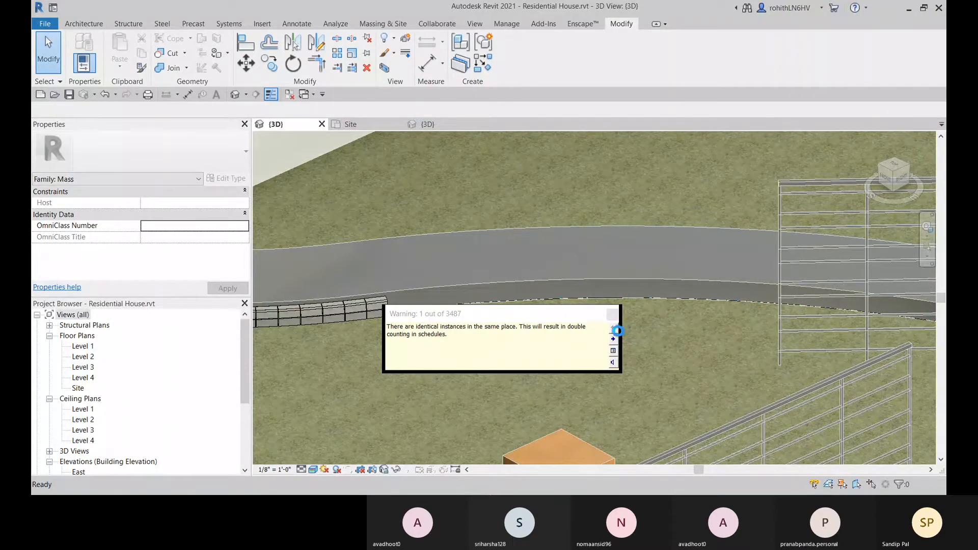
{"action": "left_click", "coordinate": [566, 297]}
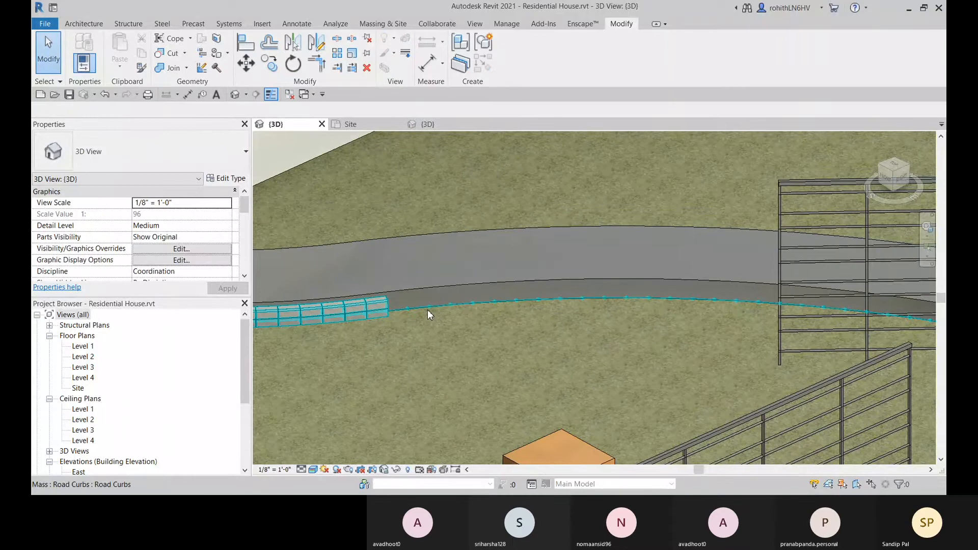
{"action": "left_click", "coordinate": [427, 309]}
{"action": "scroll", "coordinate": [418, 315], "scroll_direction": "down", "scroll_amount": 2}
{"action": "scroll", "coordinate": [421, 316], "scroll_direction": "down", "scroll_amount": 3}
{"action": "middle_click_drag", "start_coordinate": [423, 316], "coordinate": [800, 360]}
{"action": "middle_click_drag", "start_coordinate": [486, 316], "coordinate": [479, 326]}
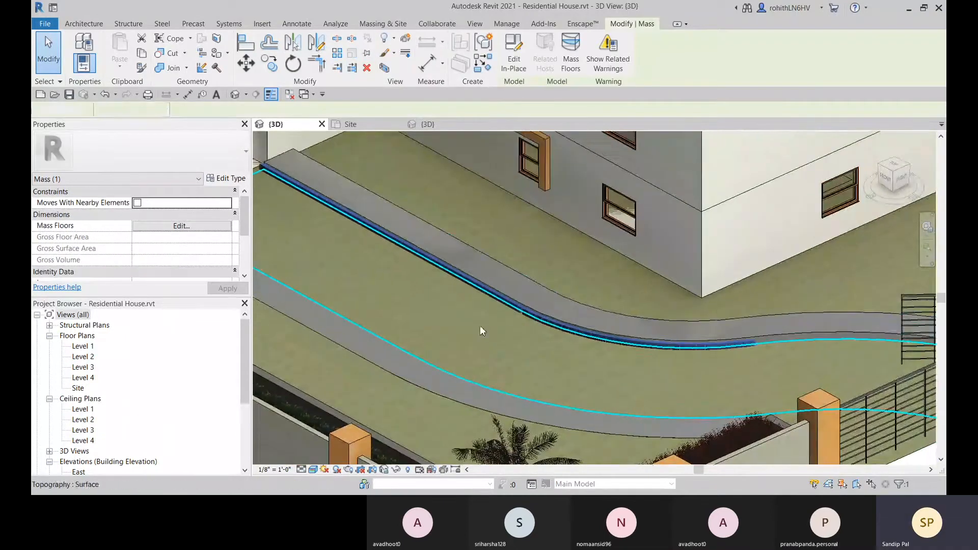
Set the structure layer thickness of the Pad 1 type, used by the walkway pad beside the curb row, to 8".
{"action": "left_click", "coordinate": [463, 255]}
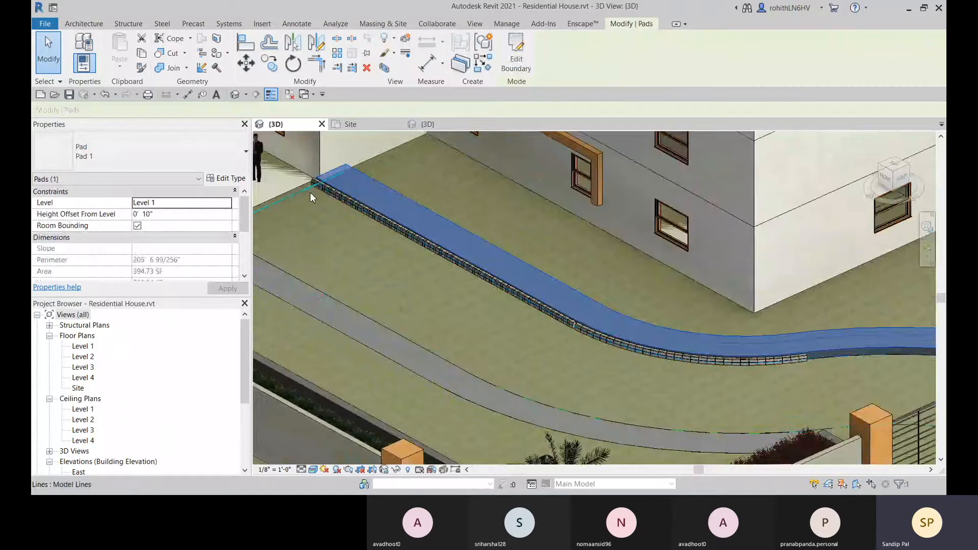
{"action": "scroll", "coordinate": [310, 192], "scroll_direction": "up", "scroll_amount": 5}
{"action": "scroll", "coordinate": [334, 174], "scroll_direction": "down", "scroll_amount": 3}
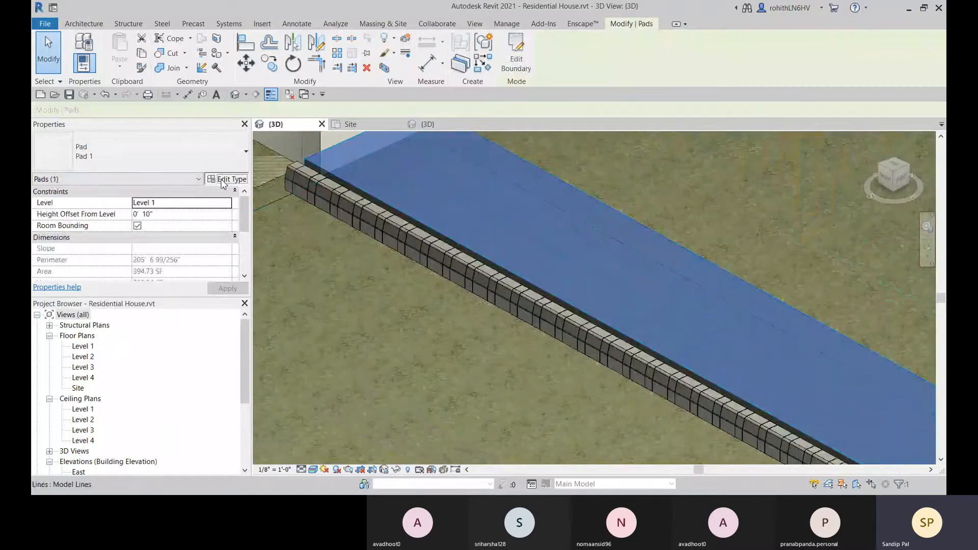
{"action": "left_click", "coordinate": [225, 177]}
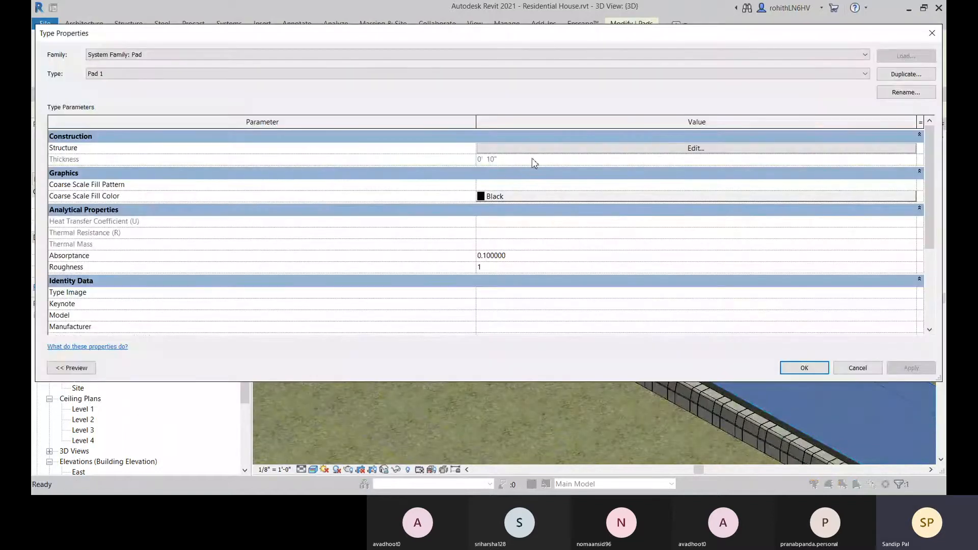
{"action": "left_click", "coordinate": [688, 149]}
{"action": "left_click", "coordinate": [548, 147]}
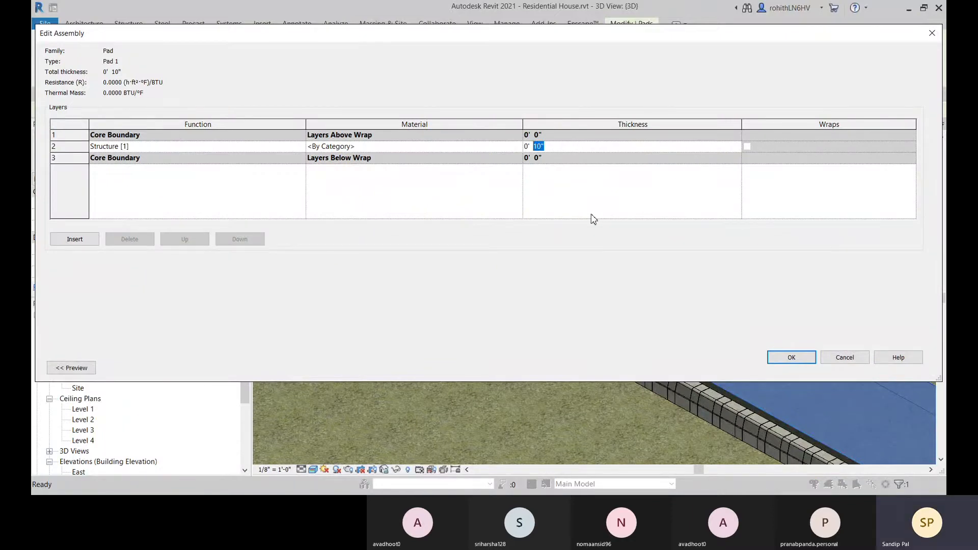
{"action": "type", "text": "8\""}
{"action": "left_click", "coordinate": [791, 357]}
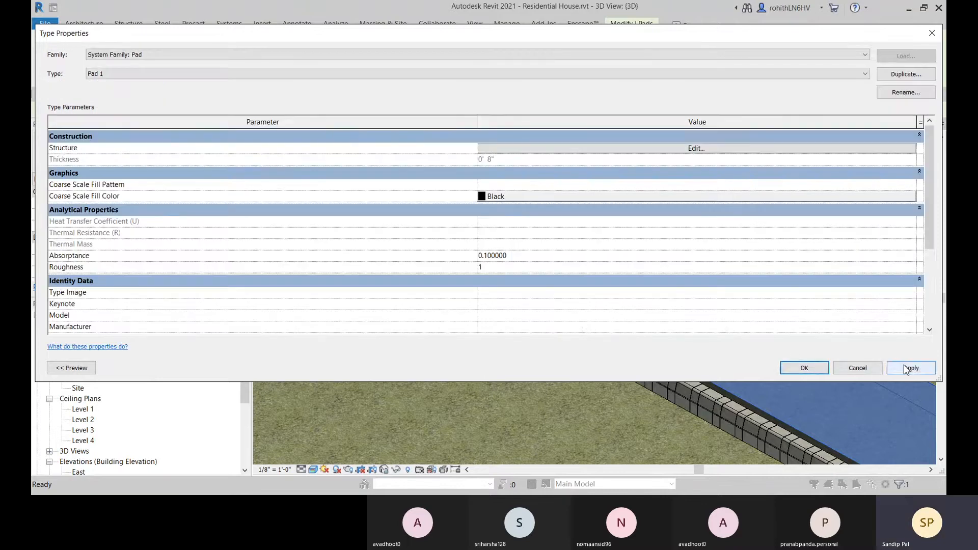
Accept the pad's type properties and set the curb-side pad's height offset from Level 1 to 8 inches.
{"action": "left_click", "coordinate": [805, 369]}
{"action": "middle_click_drag", "start_coordinate": [374, 211], "coordinate": [416, 312]}
{"action": "scroll", "coordinate": [400, 272], "scroll_direction": "up", "scroll_amount": 2}
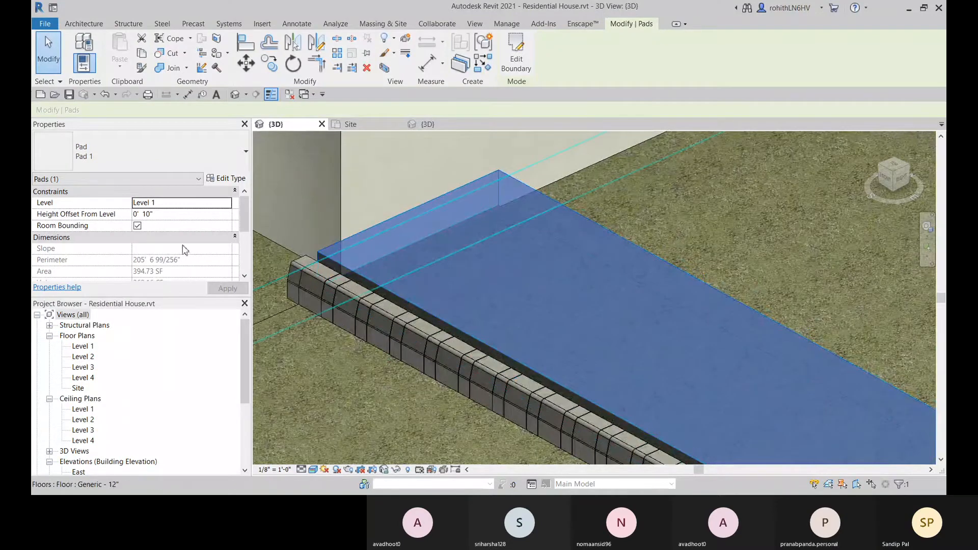
{"action": "left_click", "coordinate": [174, 214]}
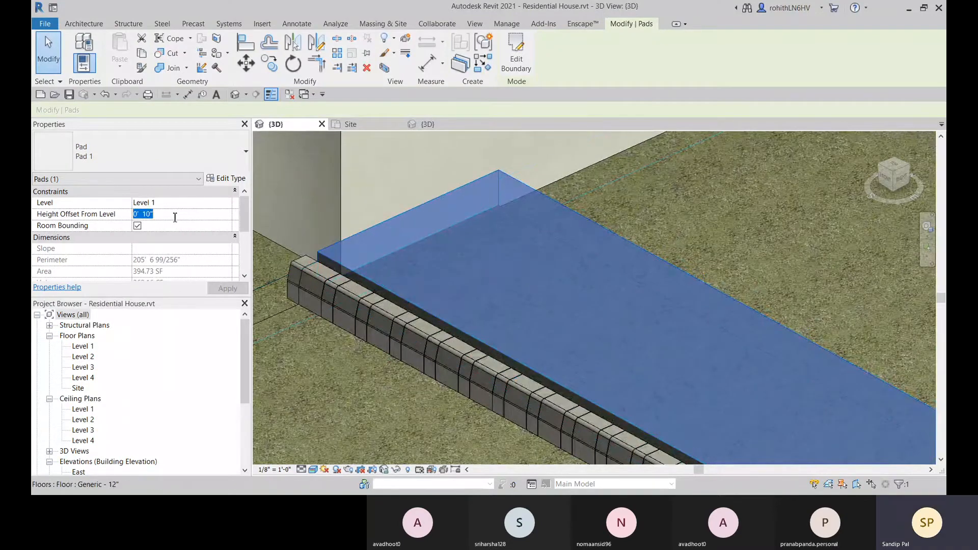
{"action": "type", "text": "8"}
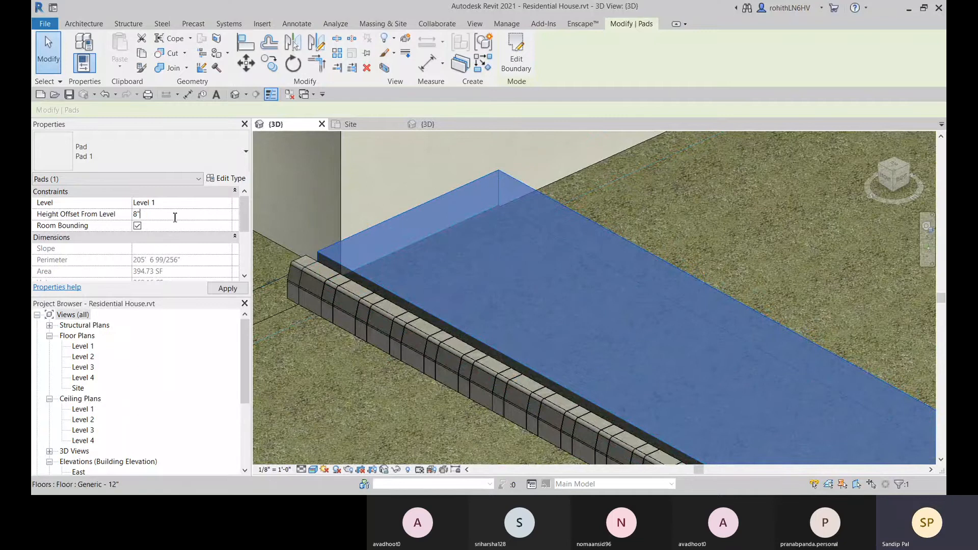
{"action": "key", "text": "Return"}
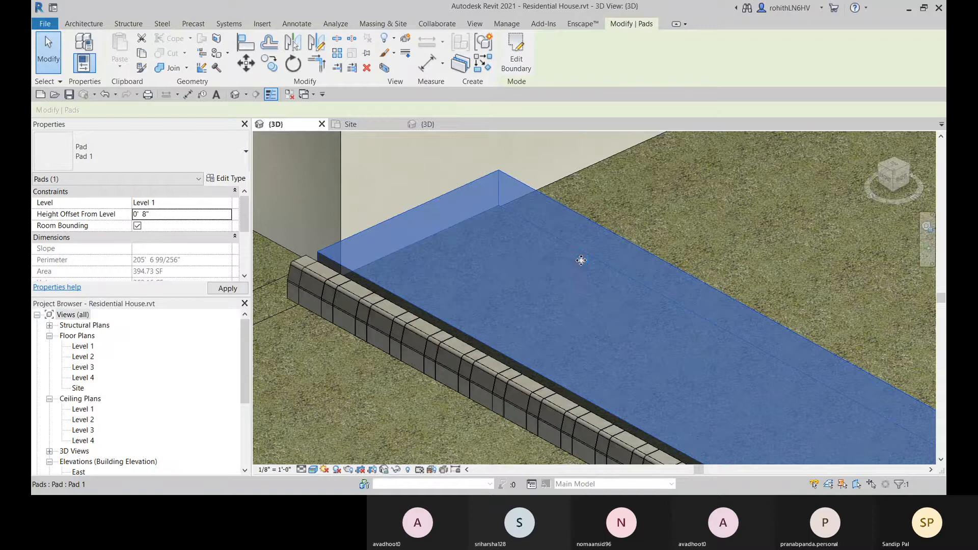
{"action": "scroll", "coordinate": [591, 279], "scroll_direction": "down", "scroll_amount": 5}
{"action": "scroll", "coordinate": [564, 312], "scroll_direction": "up", "scroll_amount": 2}
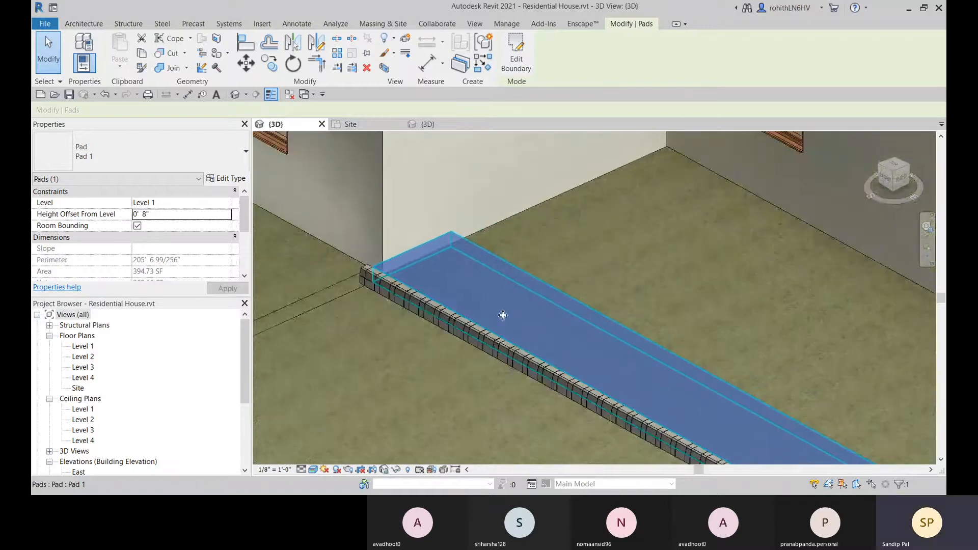
{"action": "key", "text": "Escape"}
Examine how the road curb mass sits against the adjacent pad, from the house end to the curve near the gate.
{"action": "scroll", "coordinate": [509, 346], "scroll_direction": "down", "scroll_amount": 4}
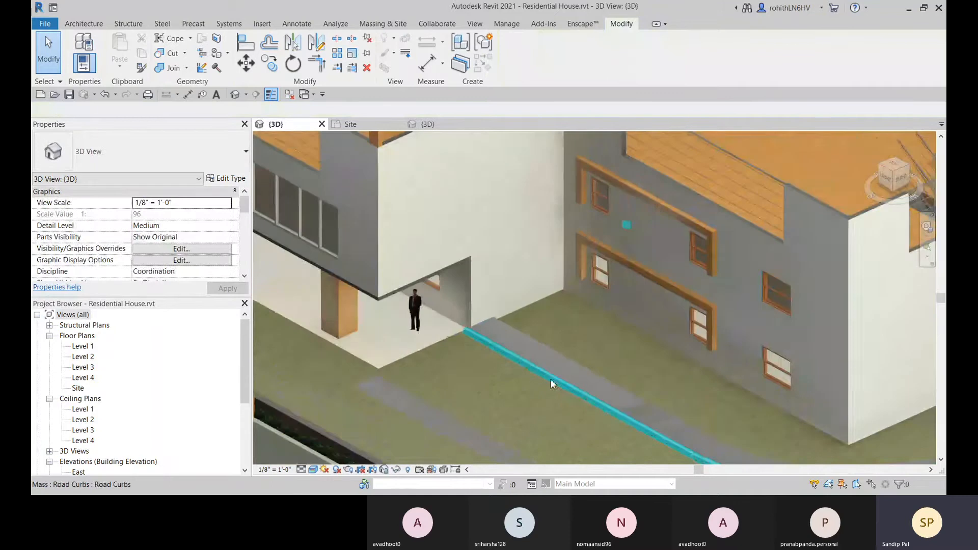
{"action": "middle_click_drag", "start_coordinate": [587, 401], "coordinate": [475, 326]}
{"action": "scroll", "coordinate": [475, 325], "scroll_direction": "up", "scroll_amount": 3}
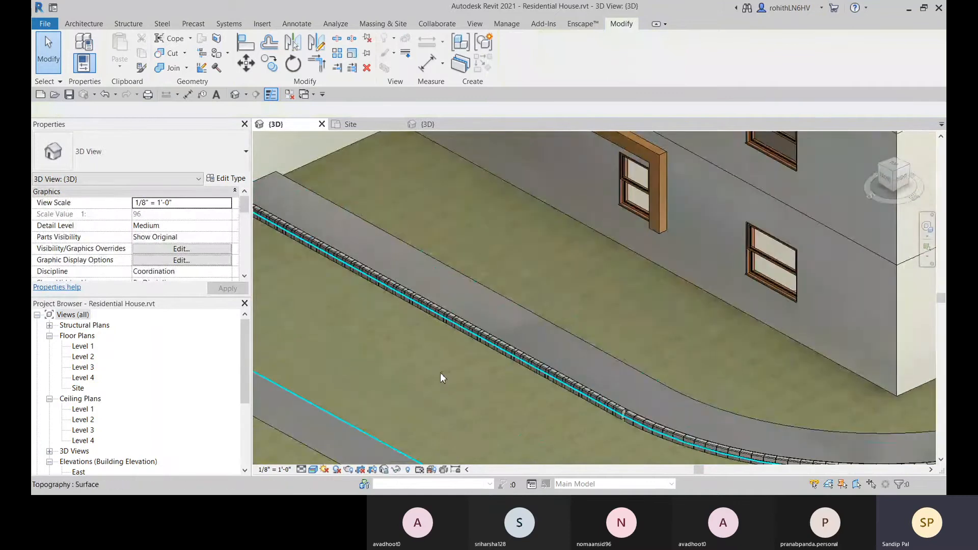
{"action": "middle_click_drag", "start_coordinate": [440, 372], "coordinate": [497, 384]}
{"action": "scroll", "coordinate": [510, 356], "scroll_direction": "down", "scroll_amount": 5}
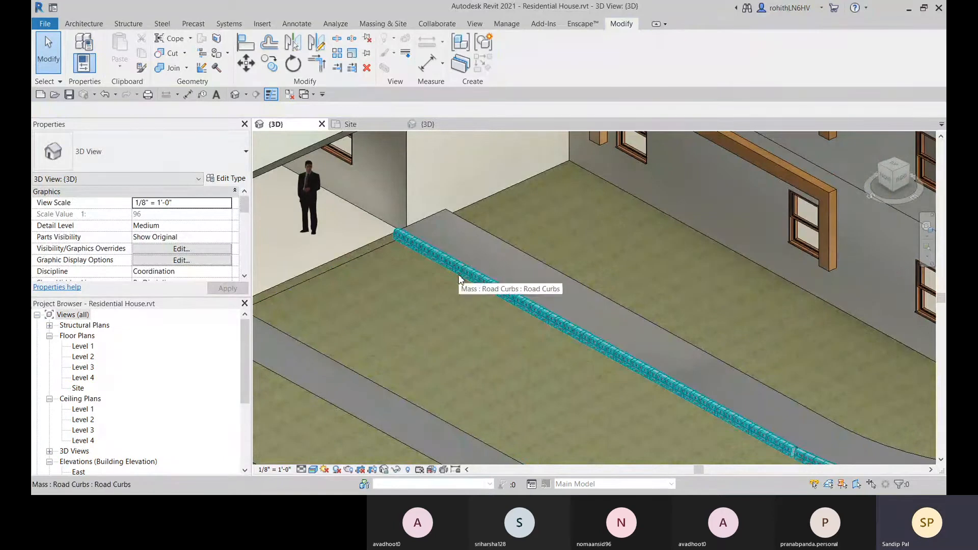
{"action": "scroll", "coordinate": [433, 257], "scroll_direction": "up", "scroll_amount": 3}
{"action": "scroll", "coordinate": [411, 241], "scroll_direction": "up", "scroll_amount": 5}
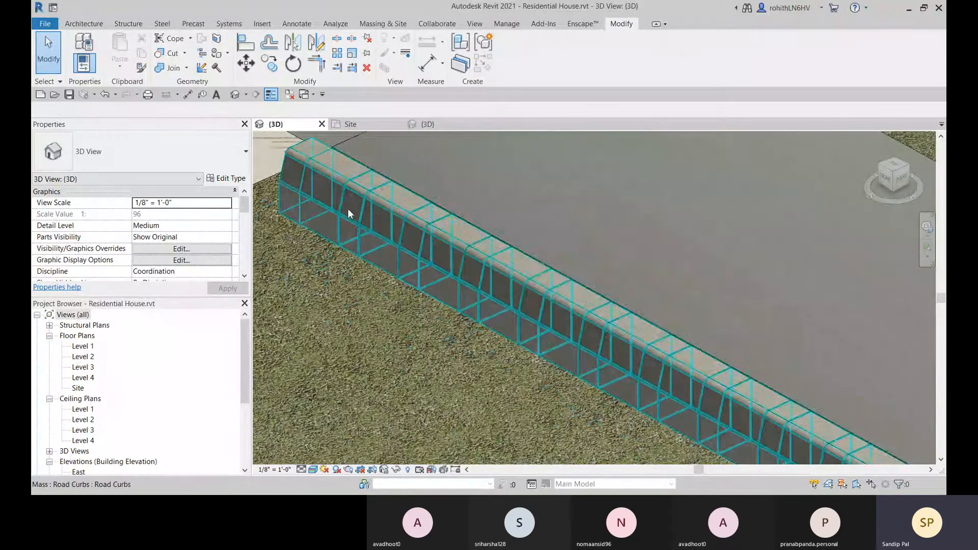
{"action": "scroll", "coordinate": [348, 205], "scroll_direction": "up", "scroll_amount": 2}
{"action": "middle_click_drag", "start_coordinate": [347, 205], "coordinate": [484, 278]}
{"action": "scroll", "coordinate": [435, 237], "scroll_direction": "up", "scroll_amount": 2}
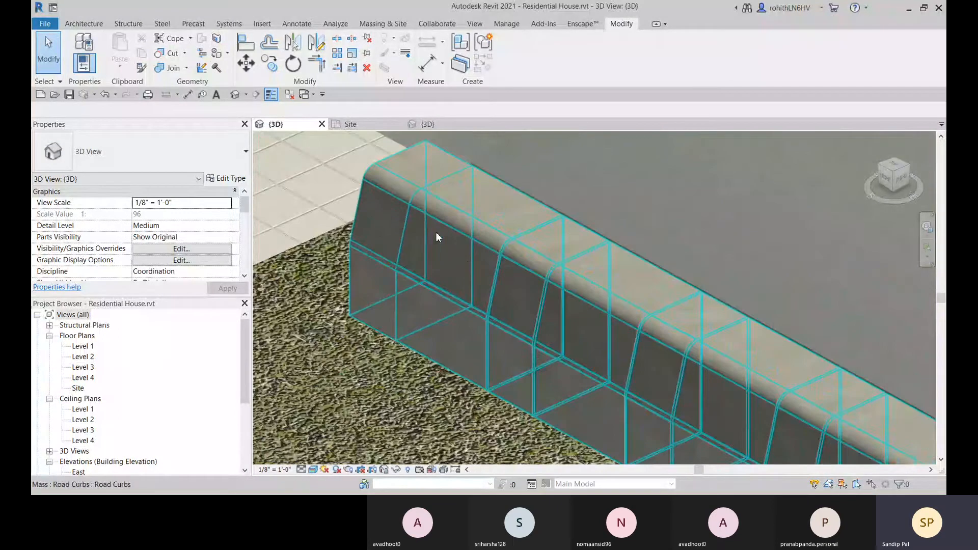
{"action": "scroll", "coordinate": [467, 249], "scroll_direction": "down", "scroll_amount": 2}
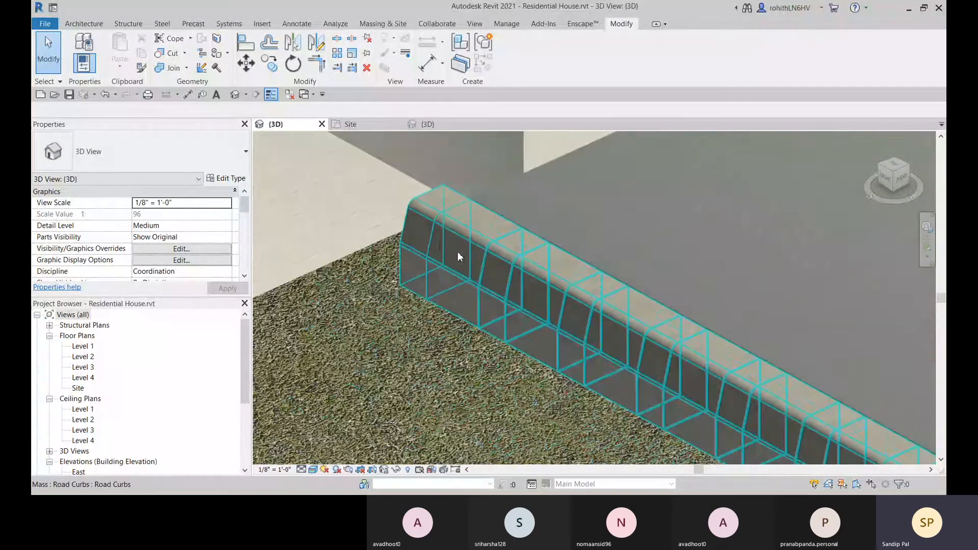
{"action": "middle_click_drag", "start_coordinate": [500, 297], "coordinate": [431, 255]}
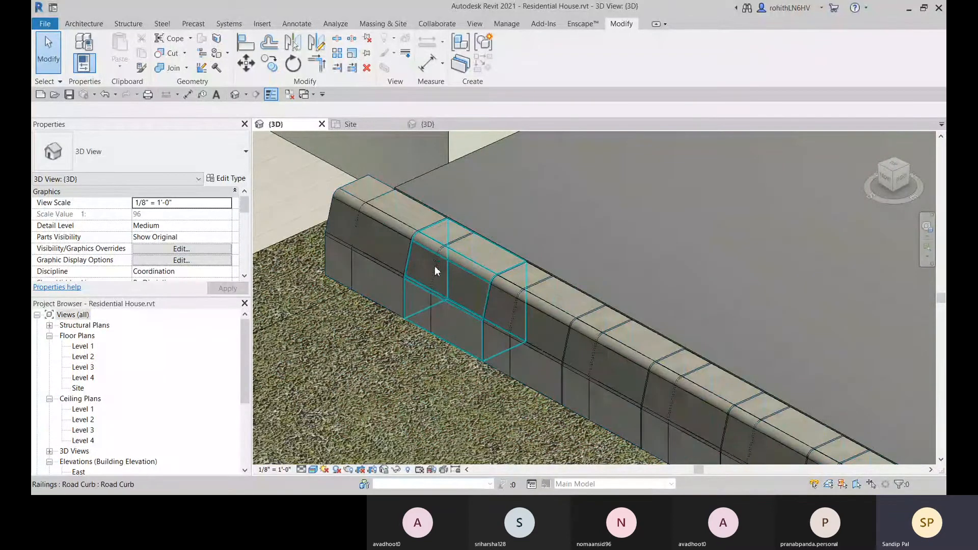
{"action": "scroll", "coordinate": [430, 294], "scroll_direction": "down", "scroll_amount": 1}
{"action": "middle_click_drag", "start_coordinate": [429, 294], "coordinate": [402, 271]}
{"action": "left_click", "coordinate": [381, 273]}
{"action": "scroll", "coordinate": [381, 273], "scroll_direction": "down", "scroll_amount": 1}
{"action": "scroll", "coordinate": [439, 273], "scroll_direction": "down", "scroll_amount": 4}
{"action": "middle_click_drag", "start_coordinate": [523, 297], "coordinate": [261, 238]}
{"action": "middle_click_drag", "start_coordinate": [665, 351], "coordinate": [508, 303]}
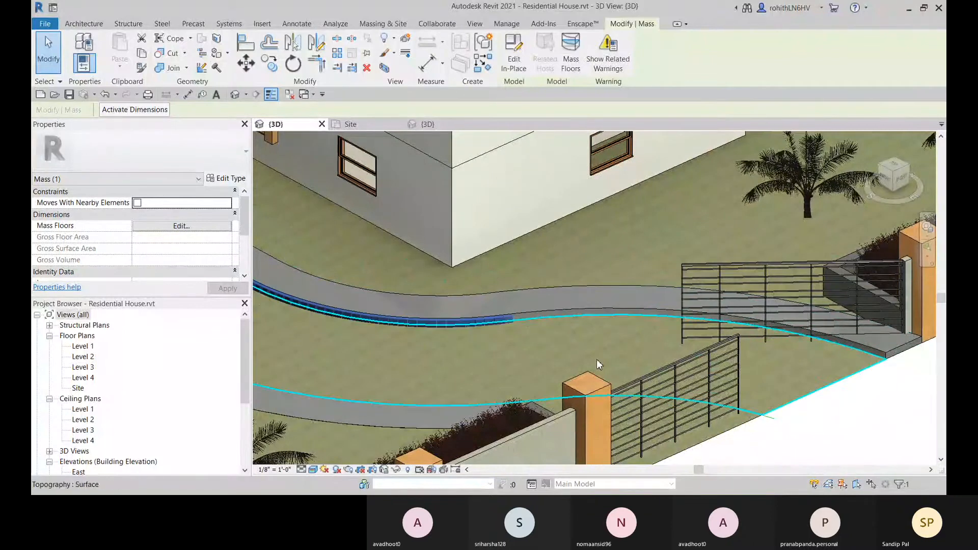
{"action": "scroll", "coordinate": [716, 360], "scroll_direction": "down", "scroll_amount": 4}
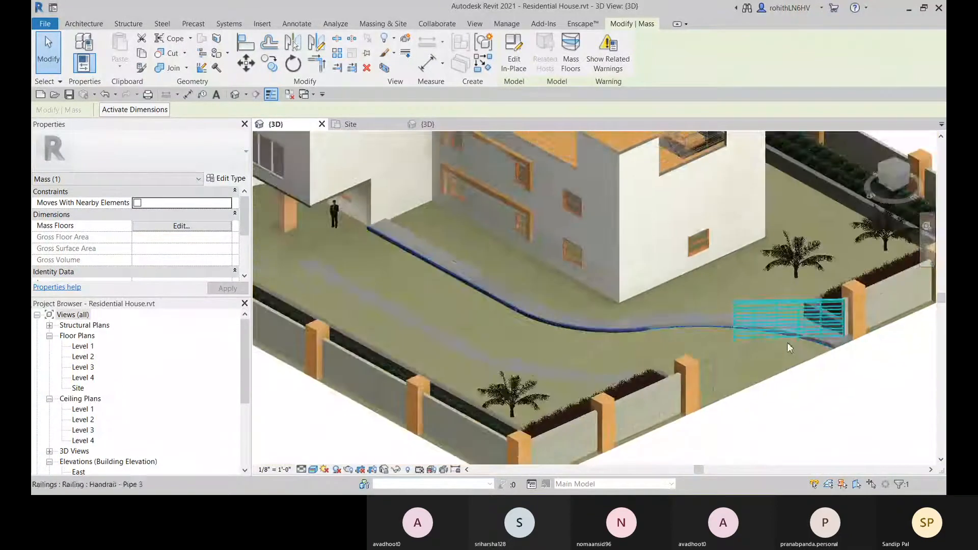
Set the height offset from level of the other curved pad, the one without a curb, to 8 inches.
{"action": "middle_click_drag", "start_coordinate": [550, 350], "coordinate": [414, 354], "text": "shift"}
{"action": "scroll", "coordinate": [496, 315], "scroll_direction": "up", "scroll_amount": 4}
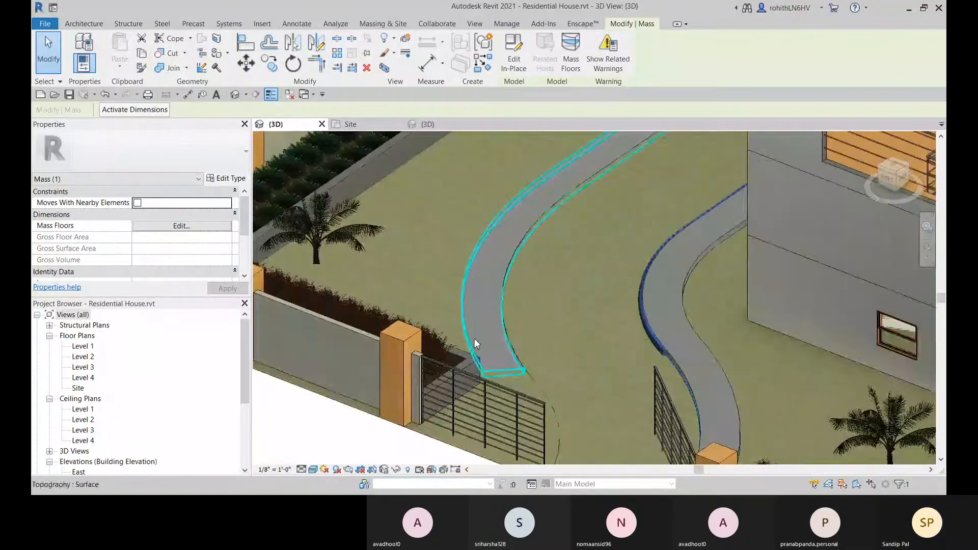
{"action": "scroll", "coordinate": [487, 337], "scroll_direction": "up", "scroll_amount": 3}
{"action": "left_click", "coordinate": [485, 338]}
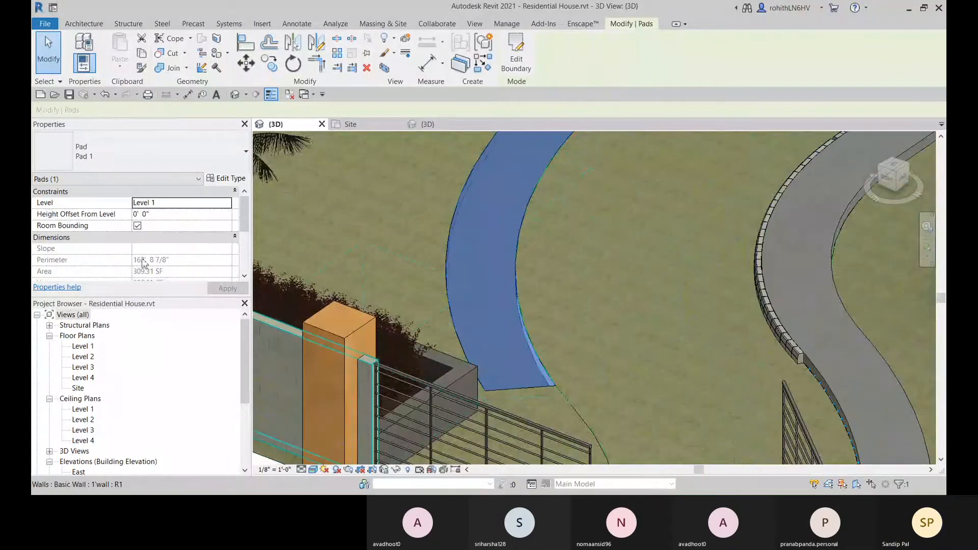
{"action": "left_click", "coordinate": [160, 216]}
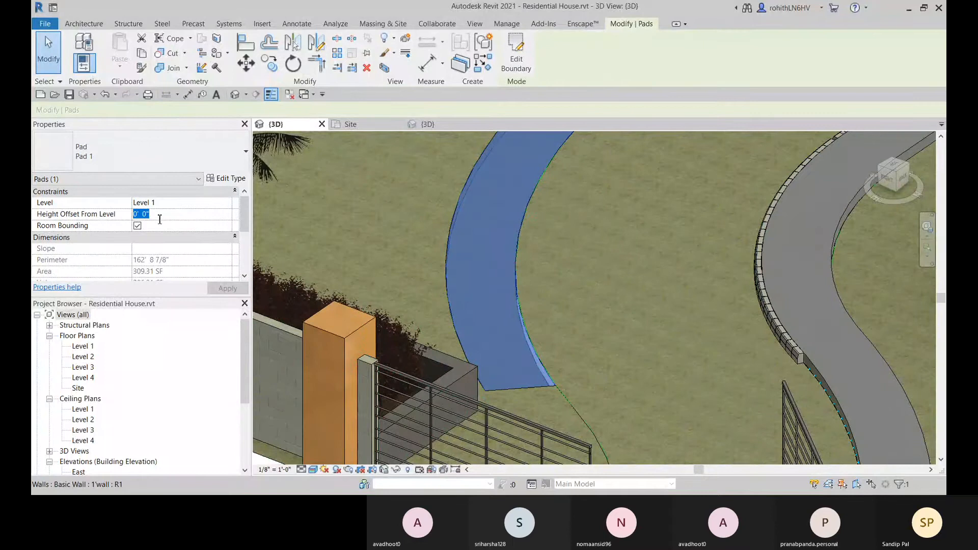
{"action": "type", "text": "8"}
{"action": "key", "text": "Return"}
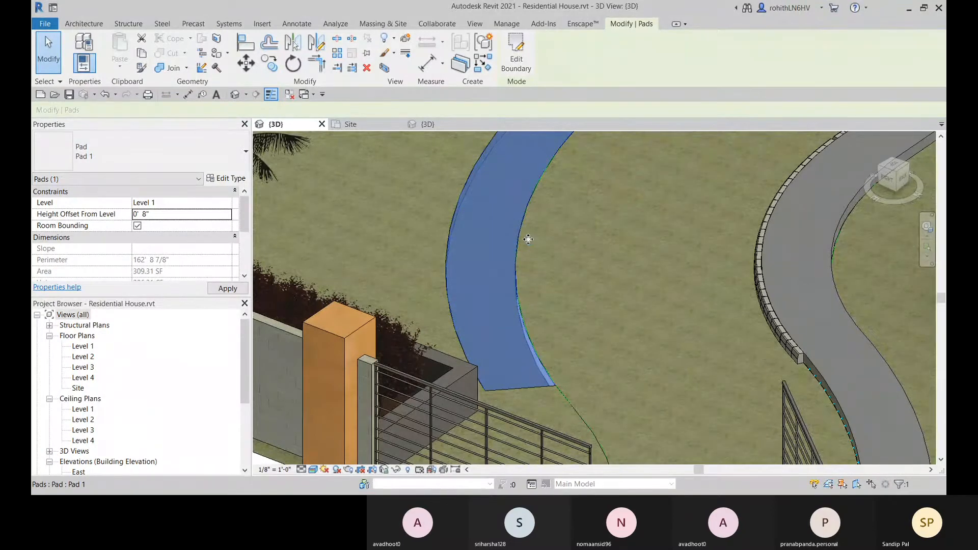
{"action": "scroll", "coordinate": [554, 315], "scroll_direction": "down", "scroll_amount": 2}
{"action": "key", "text": "Escape"}
Start an in-place mass named "Road Curb 2" for the pad without a curb.
{"action": "middle_click_drag", "start_coordinate": [578, 303], "coordinate": [499, 409]}
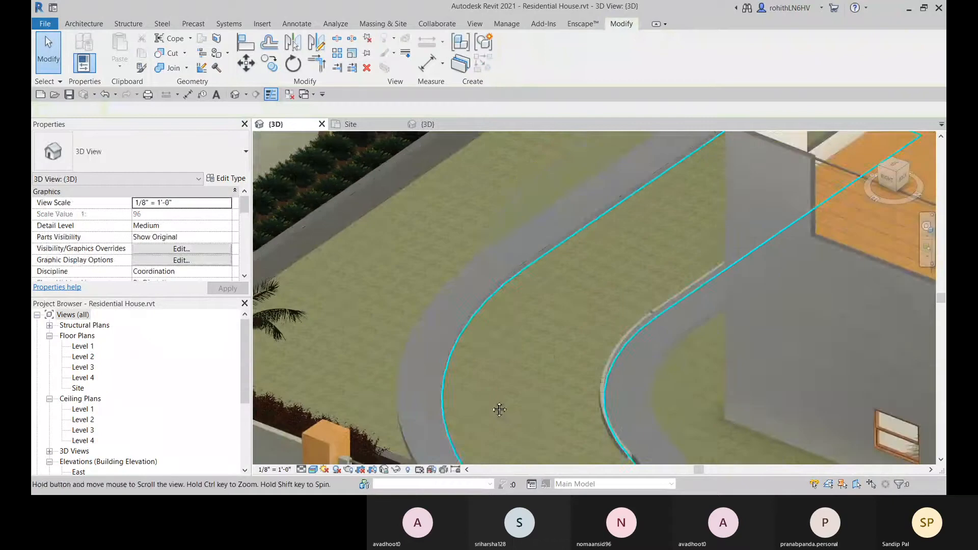
{"action": "middle_click_drag", "start_coordinate": [585, 255], "coordinate": [492, 361]}
{"action": "scroll", "coordinate": [532, 228], "scroll_direction": "up", "scroll_amount": 4}
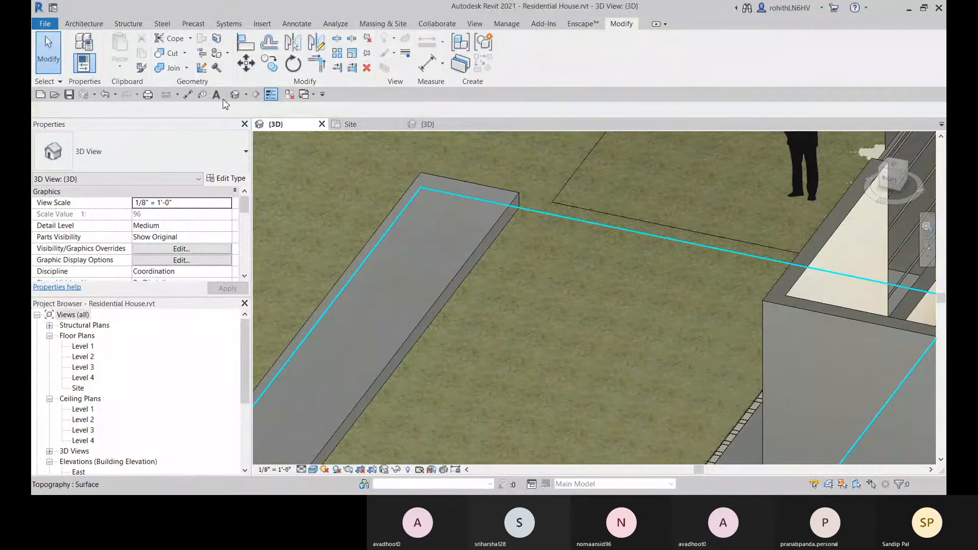
{"action": "left_click", "coordinate": [382, 23]}
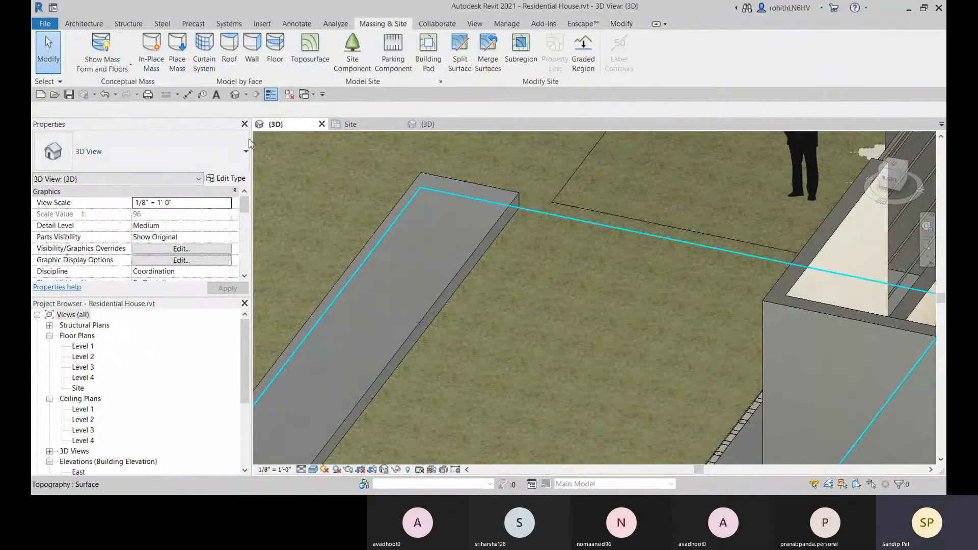
{"action": "left_click", "coordinate": [154, 64]}
{"action": "left_click", "coordinate": [346, 226]}
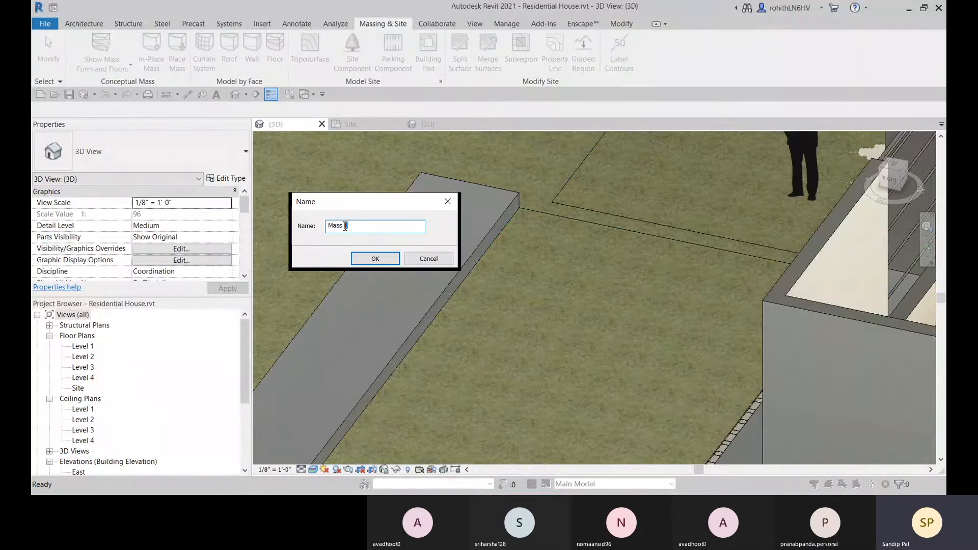
{"action": "triple_click", "coordinate": [345, 226]}
{"action": "type", "text": "Road Curb 2"}
{"action": "left_click", "coordinate": [367, 259]}
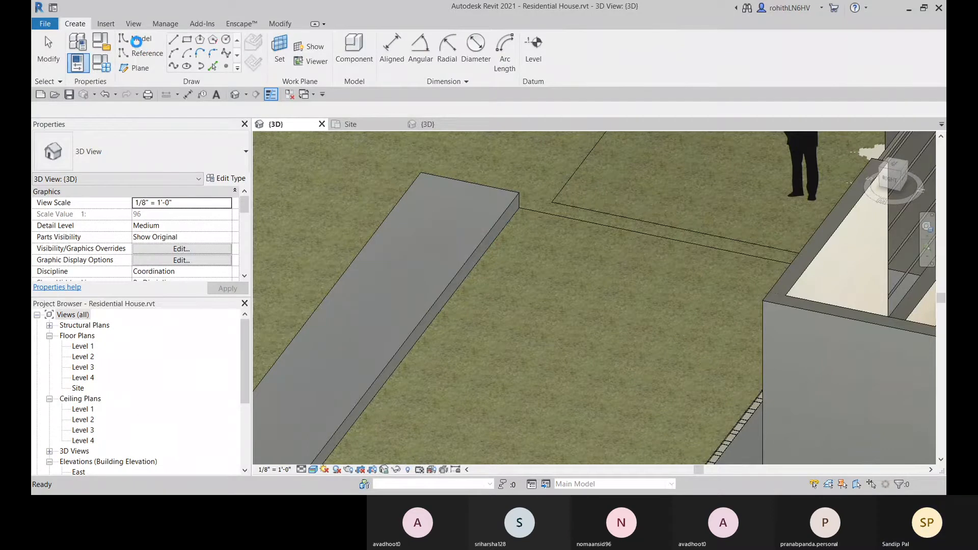
Create a model line on Level 1 from the pad's long straight inner edge using Pick Lines.
{"action": "left_click", "coordinate": [136, 41]}
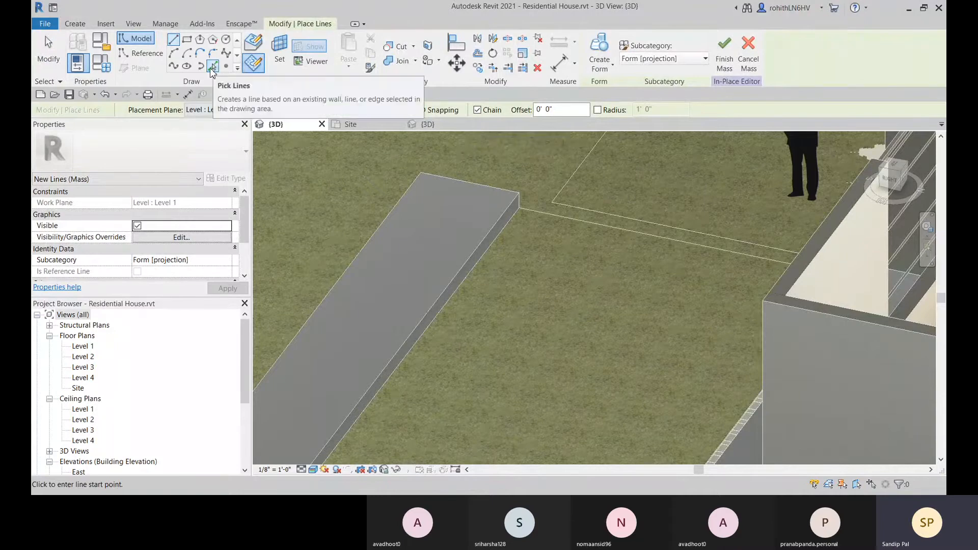
{"action": "left_click", "coordinate": [213, 69]}
{"action": "scroll", "coordinate": [497, 240], "scroll_direction": "down", "scroll_amount": 2}
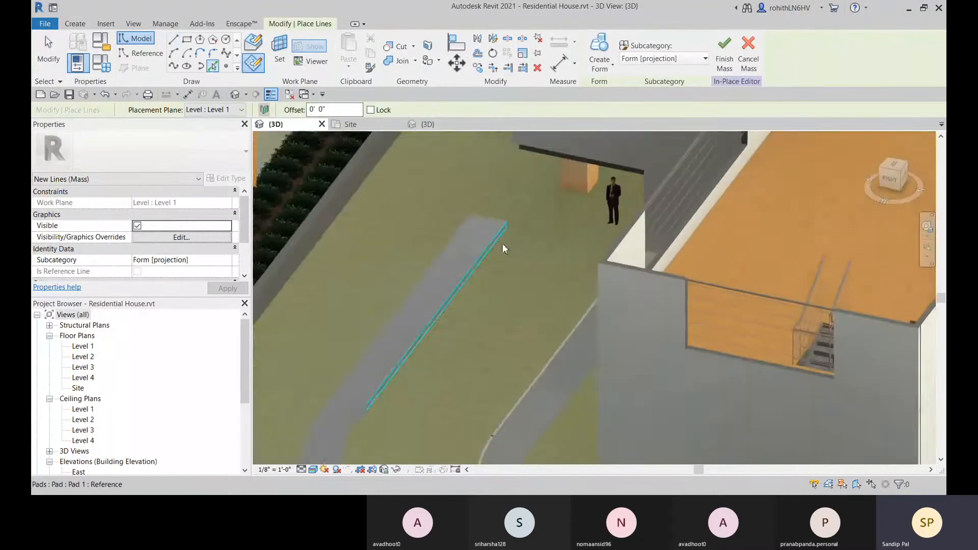
{"action": "middle_click_drag", "start_coordinate": [507, 260], "coordinate": [517, 225]}
{"action": "left_click", "coordinate": [497, 231]}
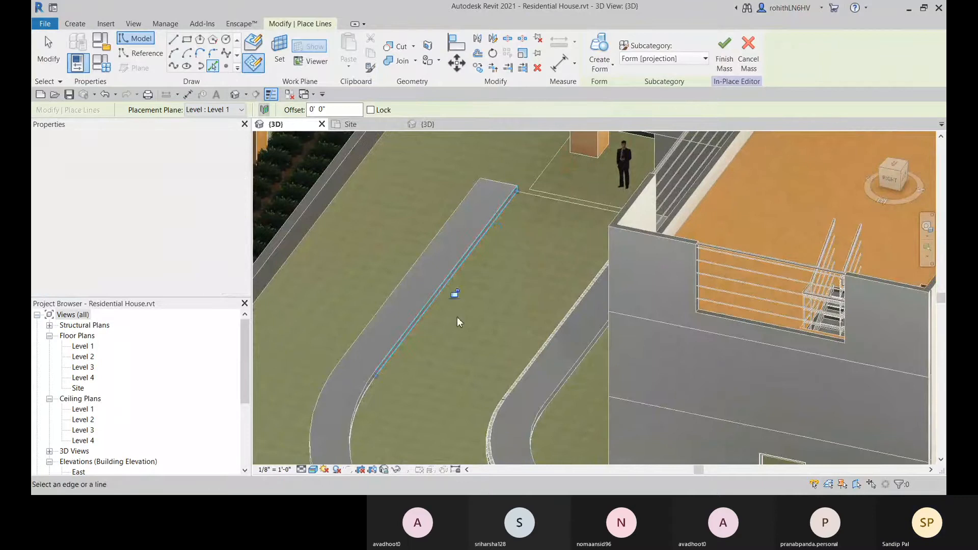
{"action": "scroll", "coordinate": [384, 375], "scroll_direction": "up", "scroll_amount": 3}
{"action": "middle_click_drag", "start_coordinate": [408, 358], "coordinate": [400, 256]}
{"action": "scroll", "coordinate": [345, 412], "scroll_direction": "down", "scroll_amount": 1}
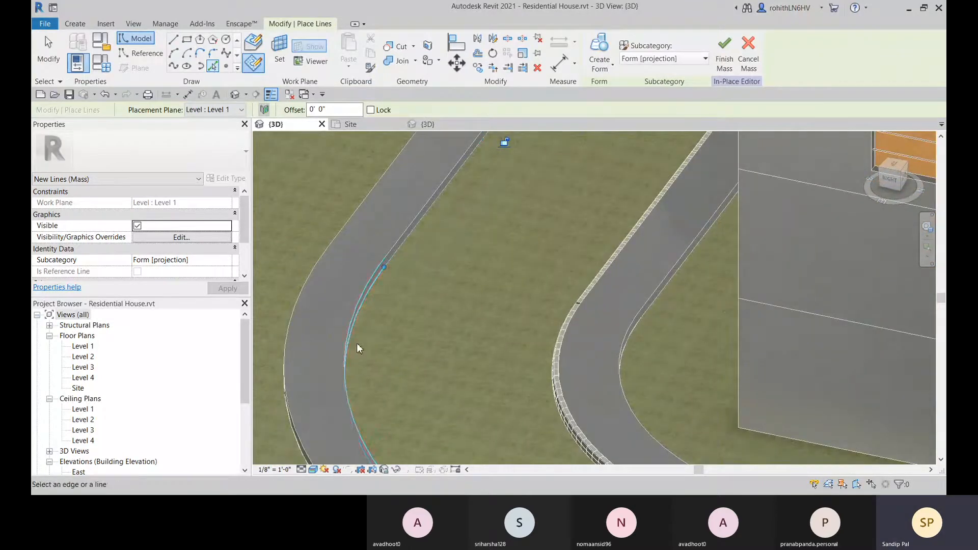
{"action": "scroll", "coordinate": [359, 343], "scroll_direction": "down", "scroll_amount": 2}
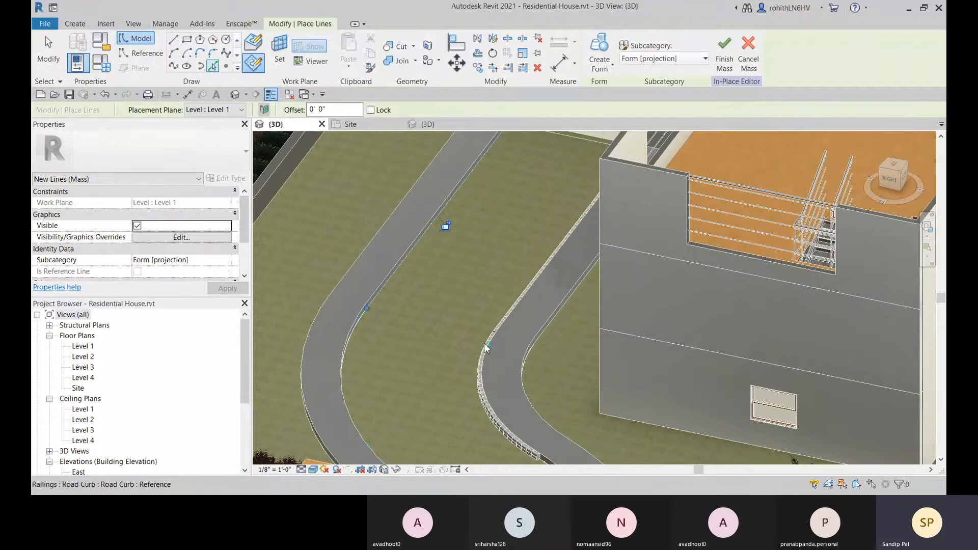
{"action": "middle_click_drag", "start_coordinate": [363, 341], "coordinate": [355, 362]}
{"action": "left_click", "coordinate": [405, 278]}
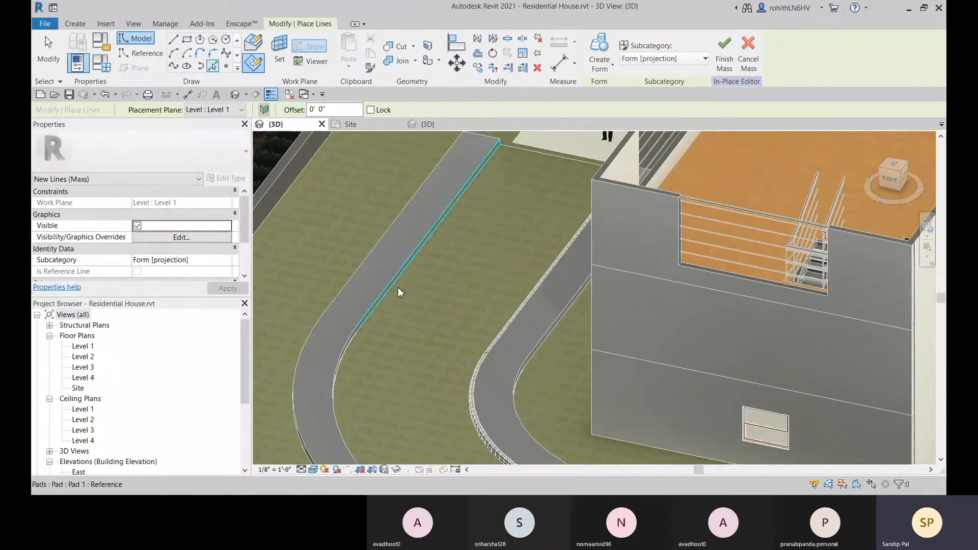
{"action": "key", "text": "Escape"}
{"action": "key", "text": "Escape"}
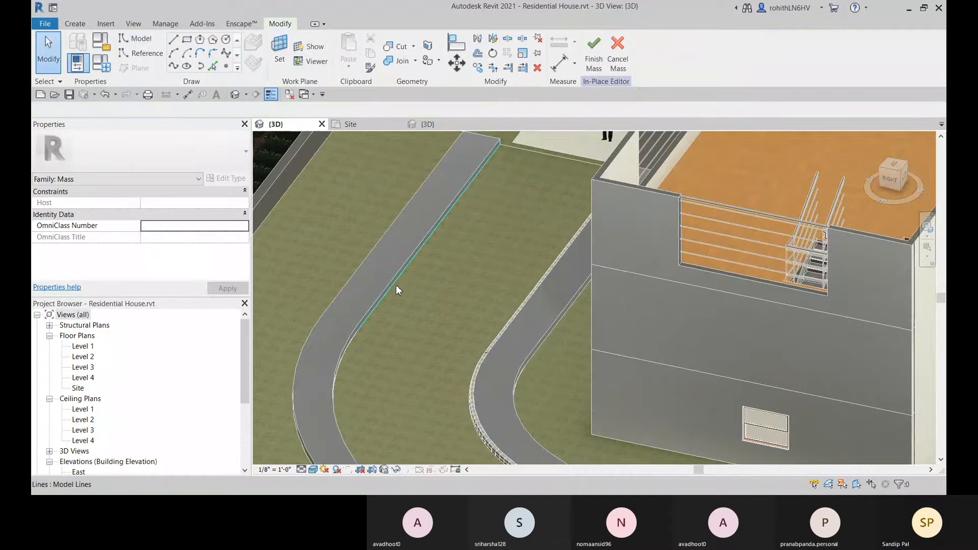
Divide the straight model line's path with a Fixed Distance layout at 10-inch spacing.
{"action": "left_click", "coordinate": [396, 285]}
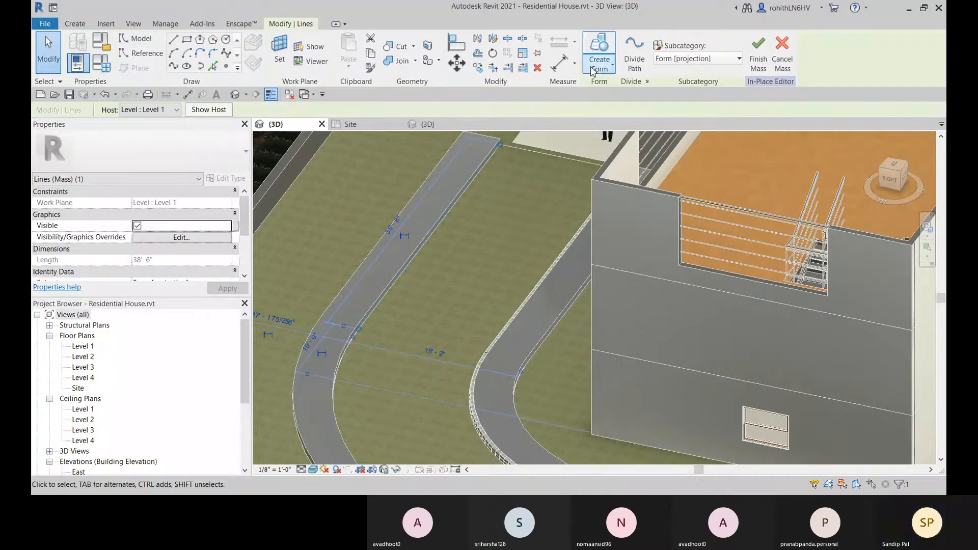
{"action": "left_click", "coordinate": [633, 62]}
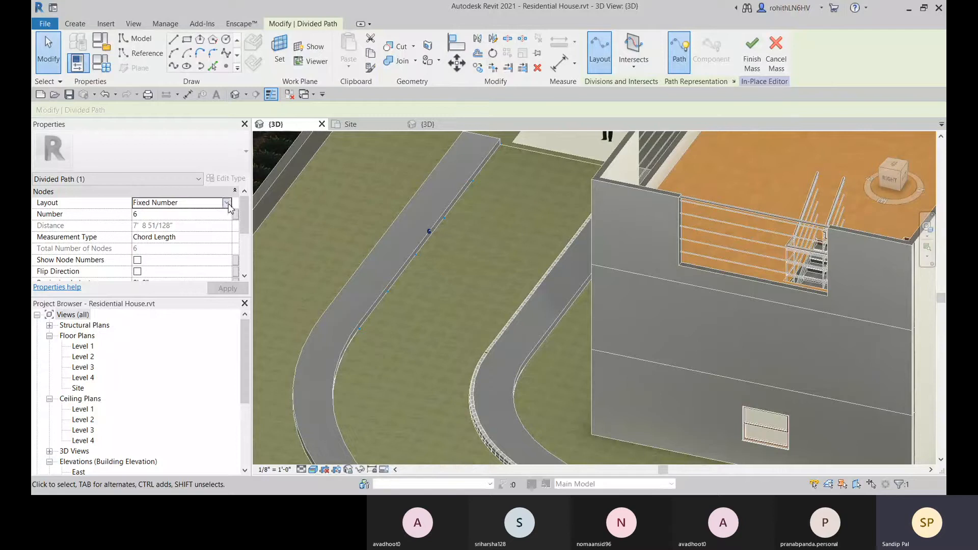
{"action": "left_click", "coordinate": [224, 203]}
{"action": "left_click", "coordinate": [153, 225]}
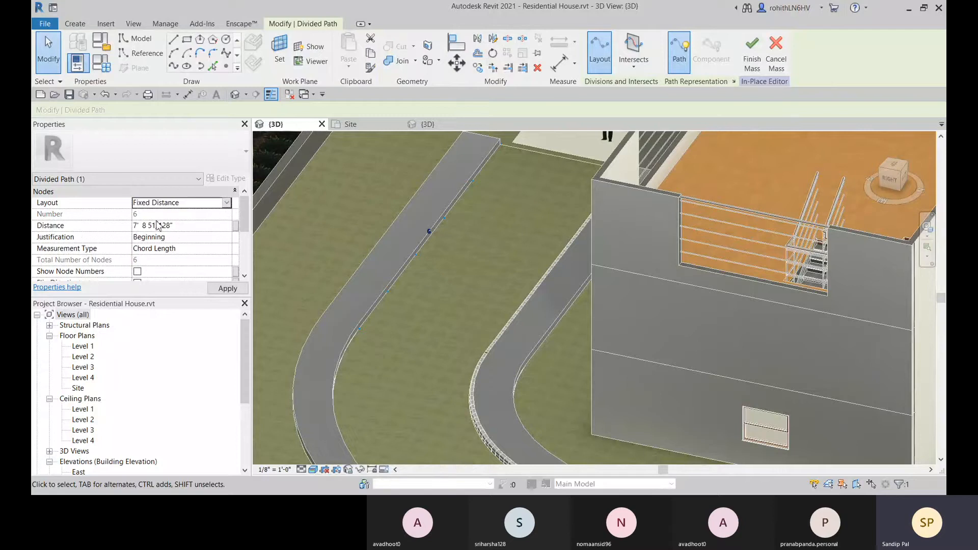
{"action": "left_click", "coordinate": [189, 226]}
{"action": "type", "text": "1"}
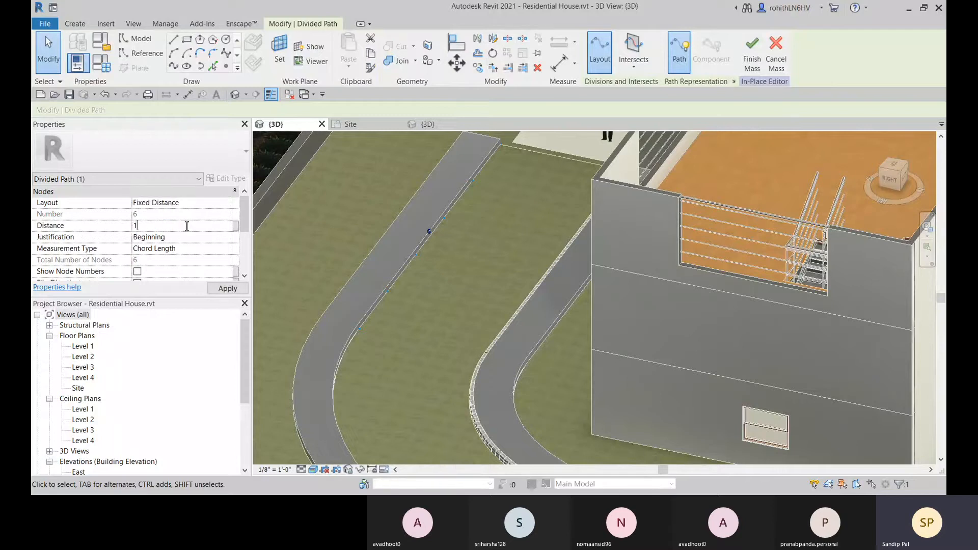
{"action": "type", "text": "0\""}
{"action": "key", "text": "Return"}
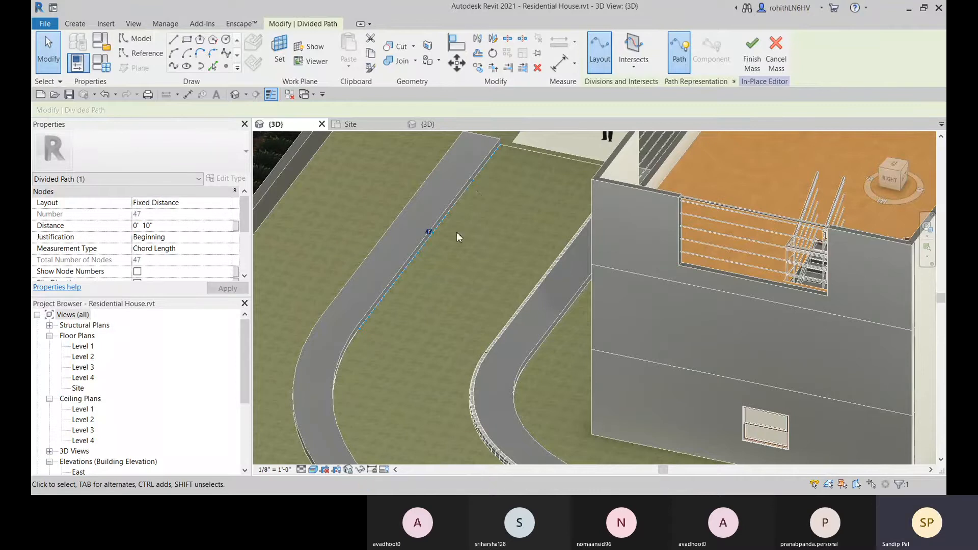
Try to place a Road Curb component at the house-side end of the straight model line along the uncurbed pad.
{"action": "scroll", "coordinate": [496, 183], "scroll_direction": "up", "scroll_amount": 3}
{"action": "scroll", "coordinate": [497, 183], "scroll_direction": "down", "scroll_amount": 3}
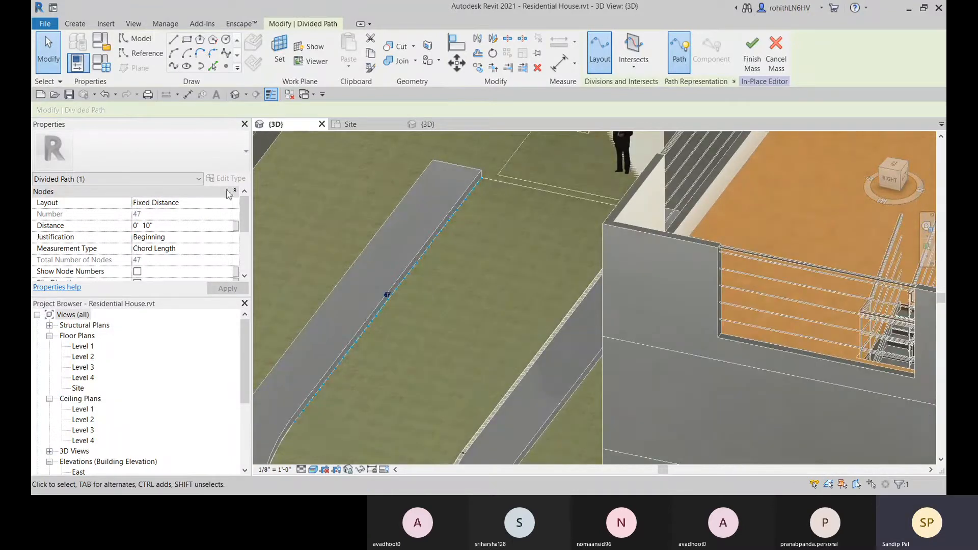
{"action": "left_click", "coordinate": [76, 24]}
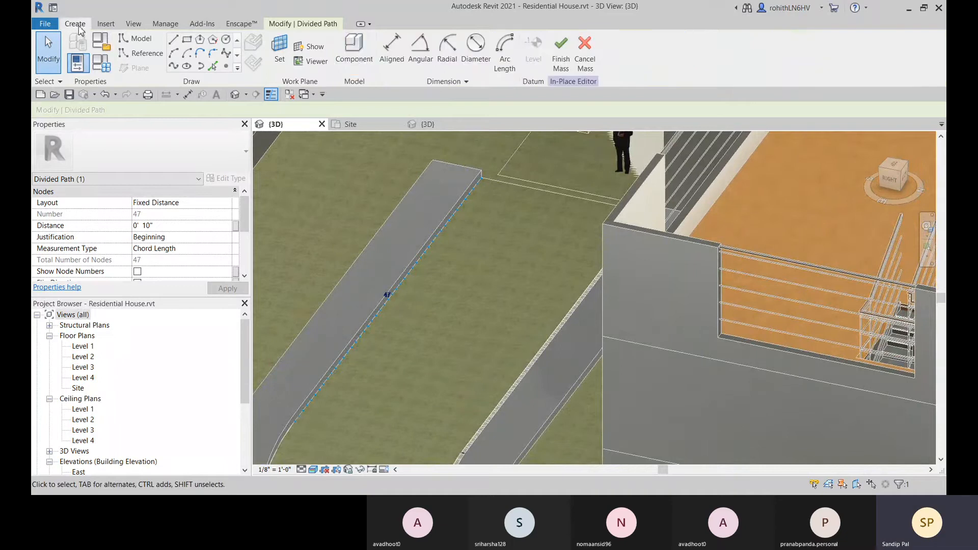
{"action": "left_click", "coordinate": [354, 51]}
{"action": "scroll", "coordinate": [469, 185], "scroll_direction": "up", "scroll_amount": 4}
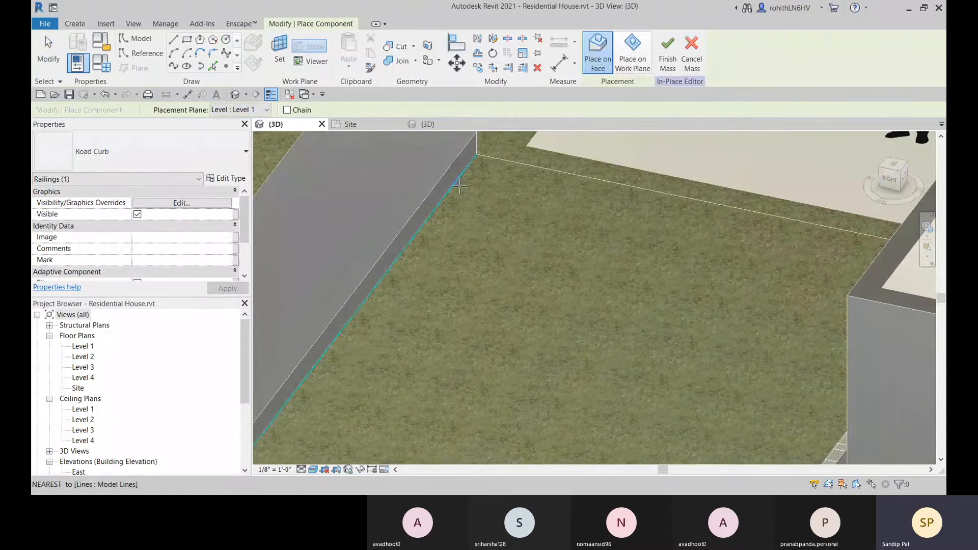
{"action": "left_click", "coordinate": [453, 192]}
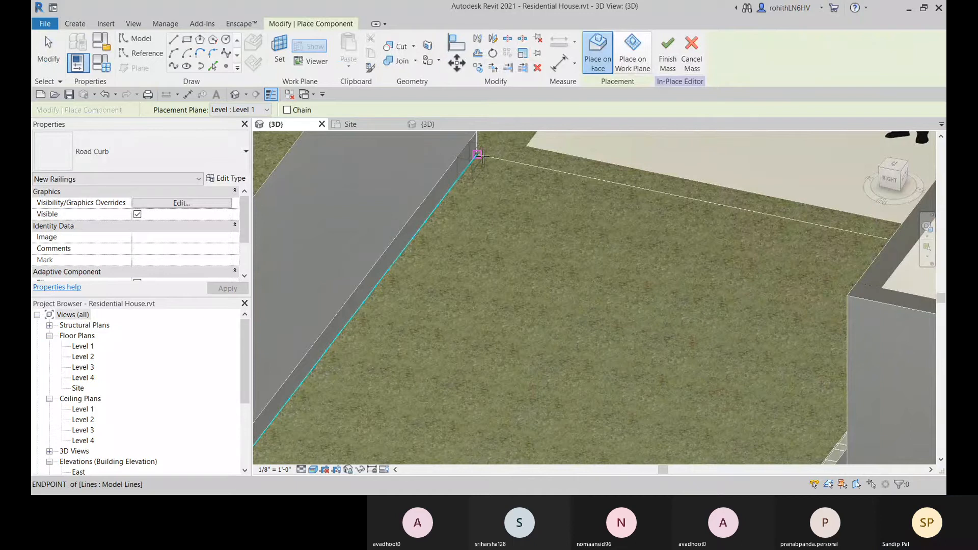
{"action": "left_click", "coordinate": [478, 154]}
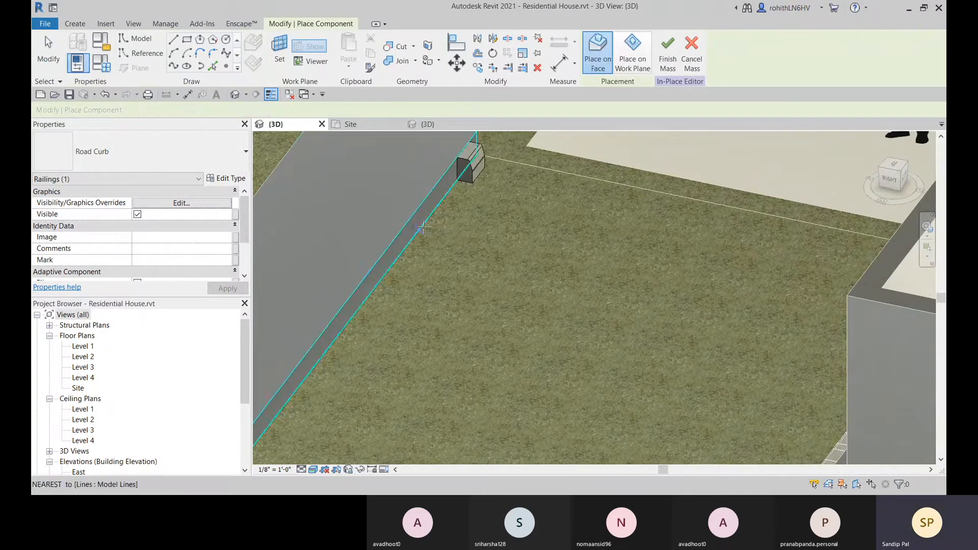
{"action": "key", "text": "Escape"}
{"action": "mouse_move", "coordinate": [484, 199]}
{"action": "middle_mouse_down"}
{"action": "mouse_move", "coordinate": [473, 216]}
{"action": "mouse_move", "coordinate": [458, 202]}
{"action": "middle_mouse_up"}
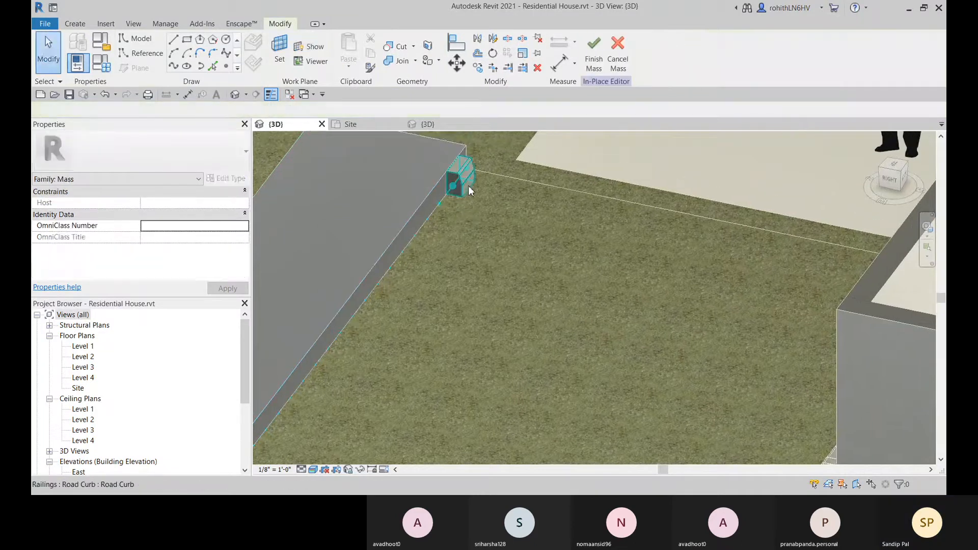
{"action": "scroll", "coordinate": [458, 203], "scroll_direction": "down", "scroll_amount": 1}
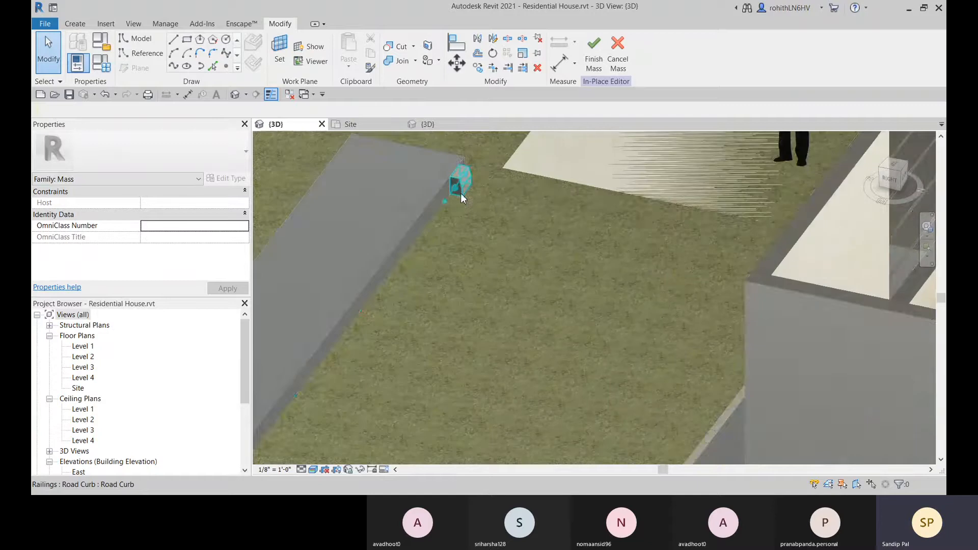
Delete the middle adaptive placement point, number 3, from the Road Curb family.
{"action": "left_click", "coordinate": [435, 126]}
{"action": "middle_click_drag", "start_coordinate": [568, 324], "coordinate": [415, 335], "text": "shift"}
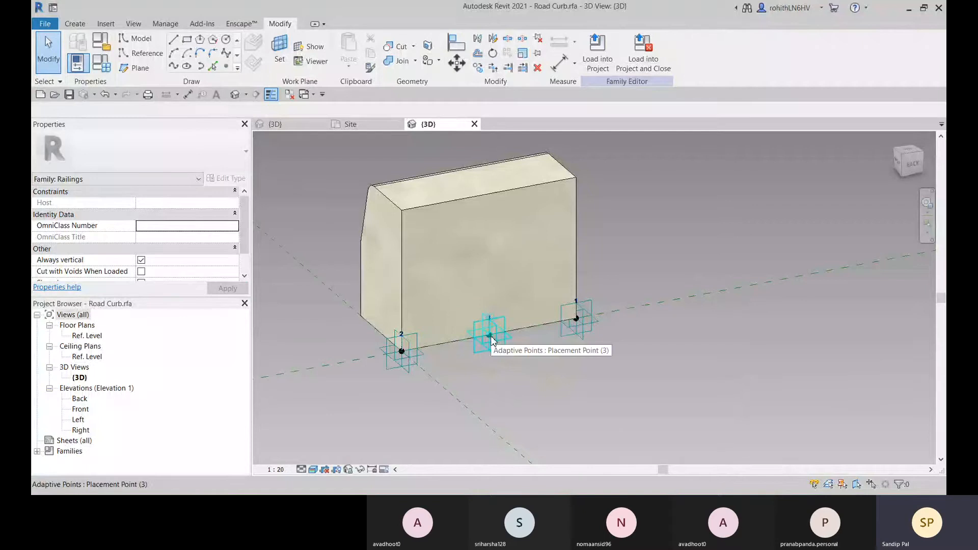
{"action": "left_click", "coordinate": [491, 338]}
{"action": "key", "text": "Delete"}
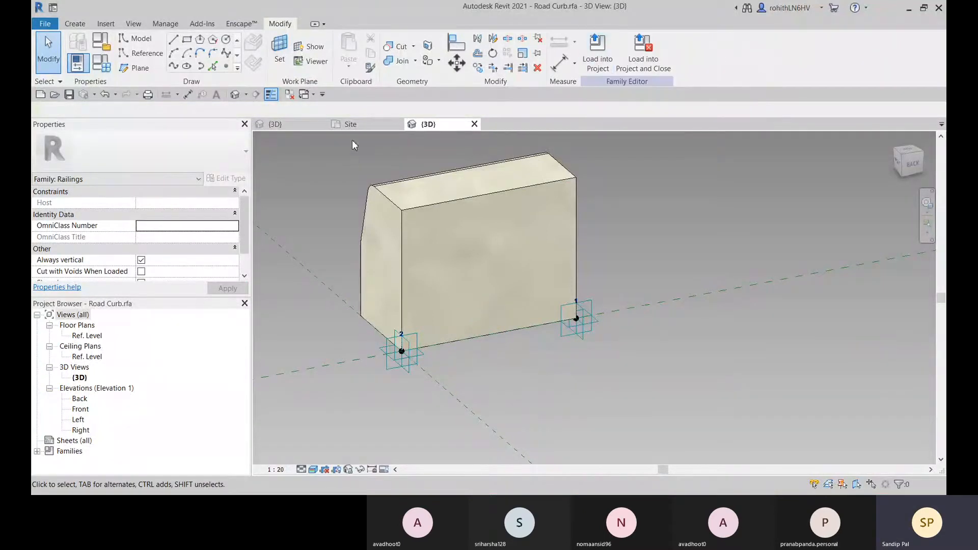
Return to the project's 3D view and remove the Road Curb instance placed at the end of the pad.
{"action": "left_click", "coordinate": [351, 126]}
{"action": "left_click", "coordinate": [285, 125]}
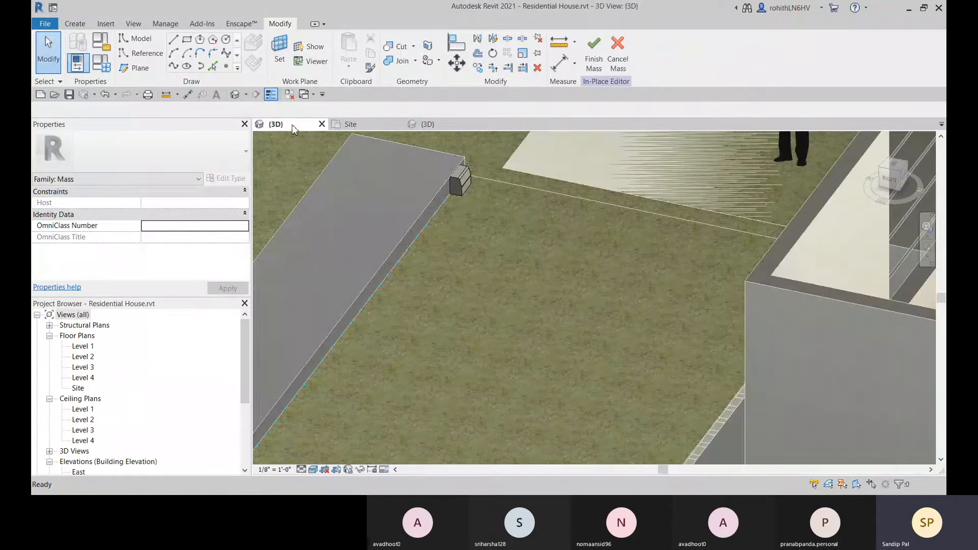
{"action": "scroll", "coordinate": [481, 191], "scroll_direction": "down", "scroll_amount": 3}
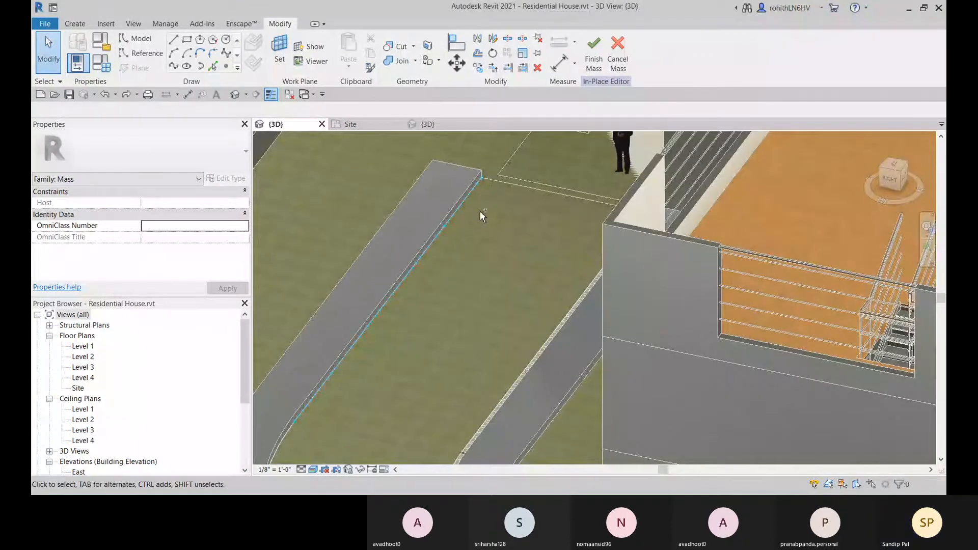
Try to reload the edited Road Curb family into the project, overwriting the existing version and its parameter values.
{"action": "left_click", "coordinate": [434, 124]}
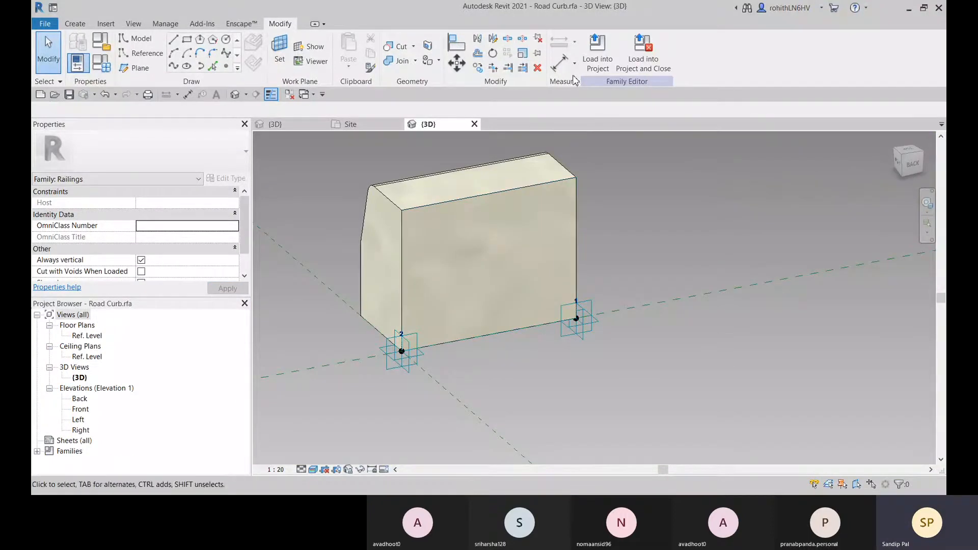
{"action": "left_click", "coordinate": [597, 51]}
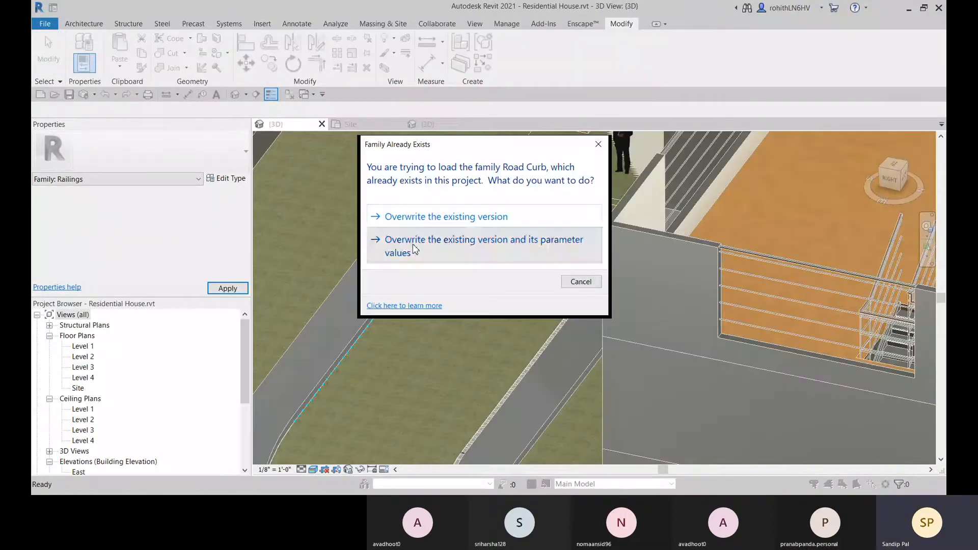
{"action": "left_click", "coordinate": [413, 250]}
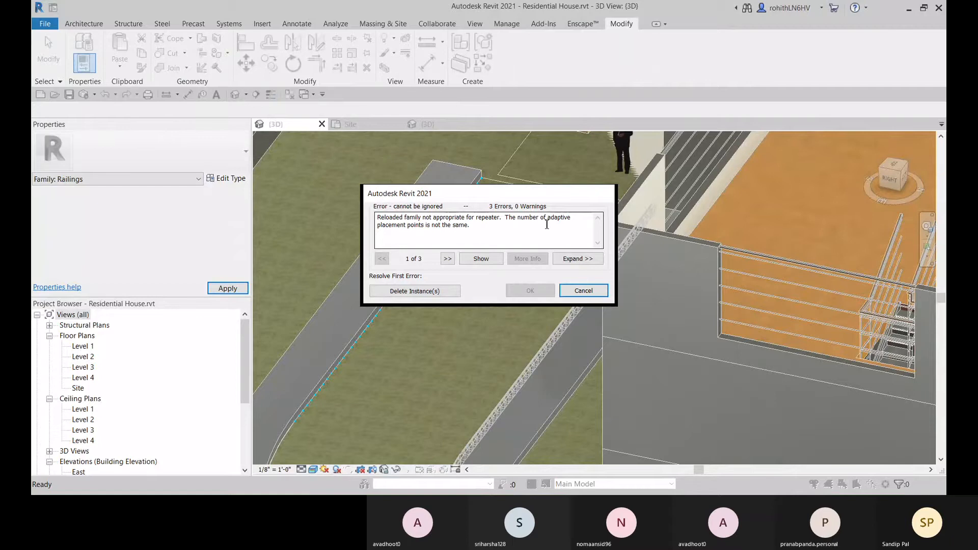
{"action": "left_click", "coordinate": [583, 290]}
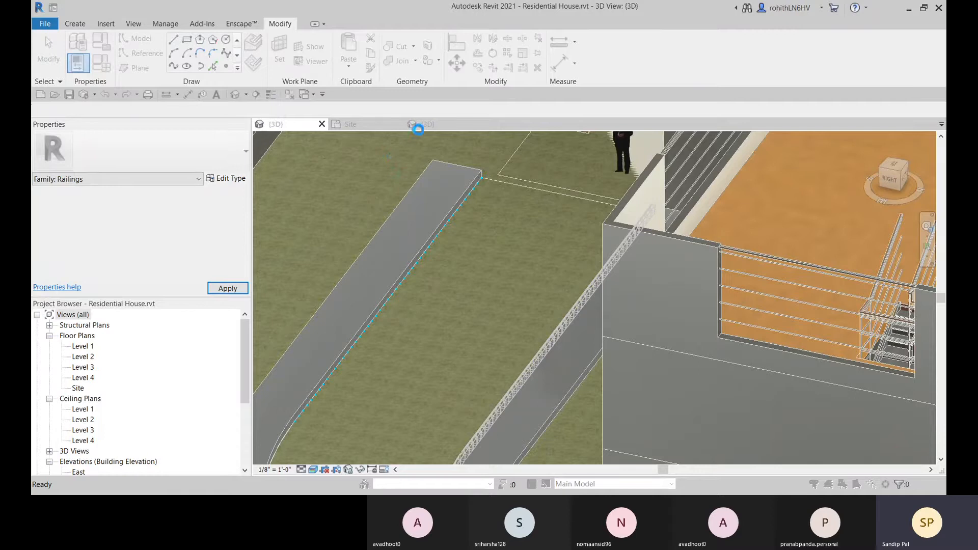
{"action": "left_click", "coordinate": [556, 268]}
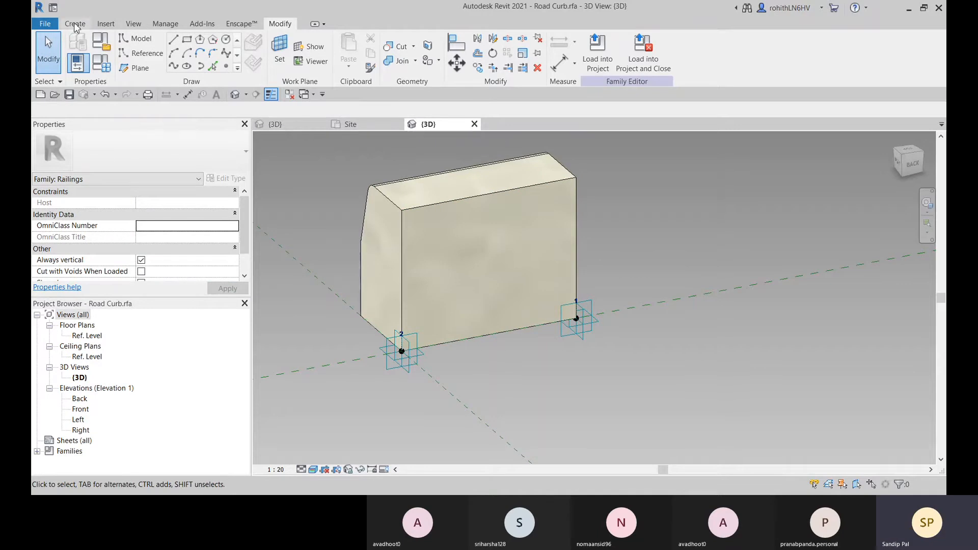
Return to the project's 3D view and load the Road Curb Left.rfa family from the Revit Model folder.
{"action": "left_click", "coordinate": [351, 124]}
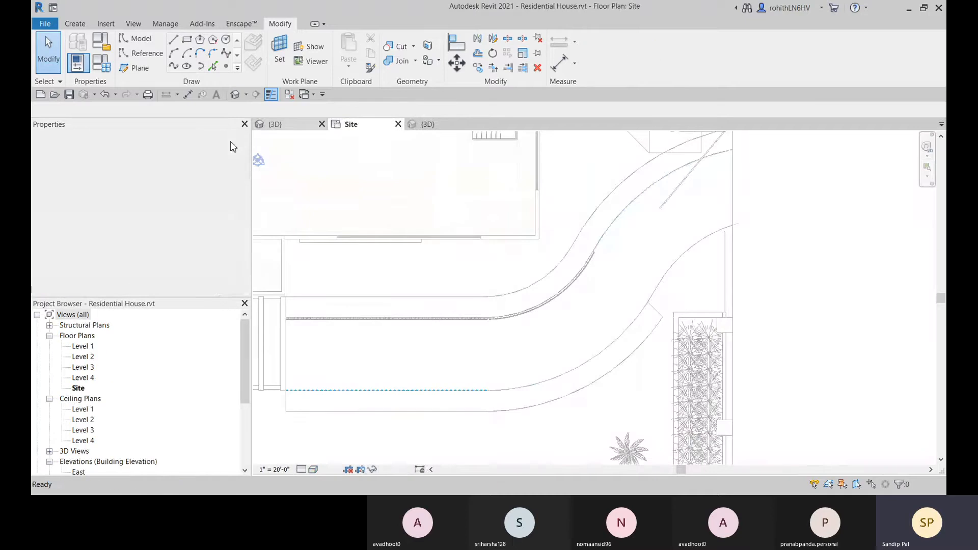
{"action": "left_click", "coordinate": [288, 124]}
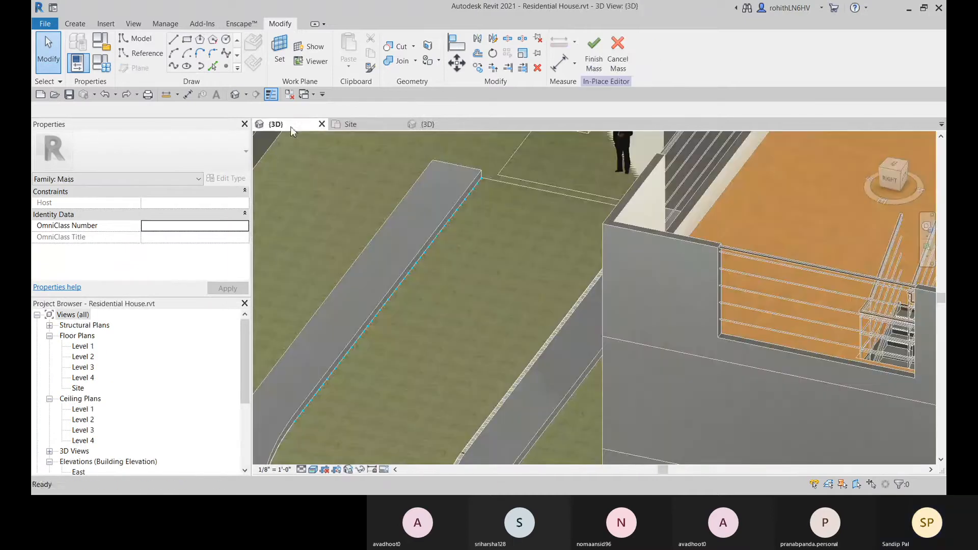
{"action": "left_click", "coordinate": [82, 24]}
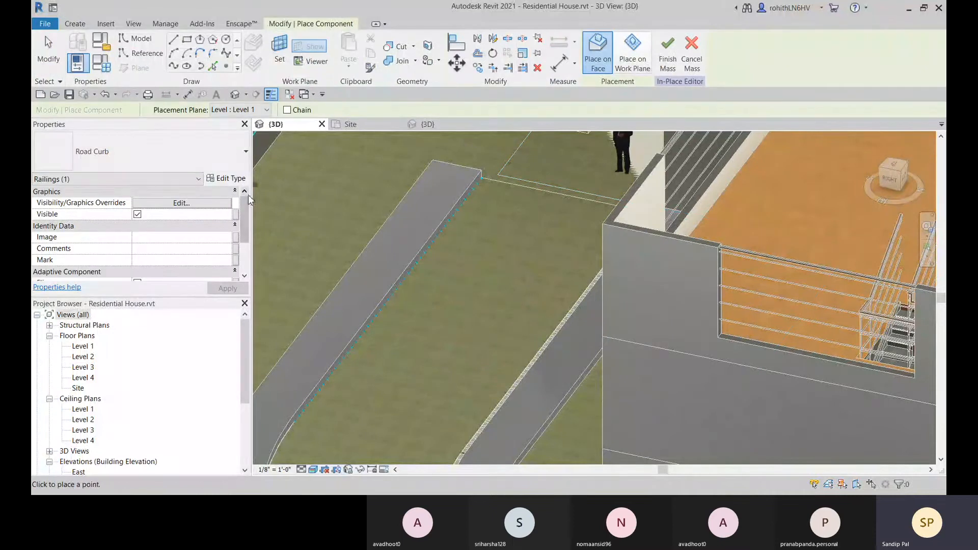
{"action": "key", "text": "Escape"}
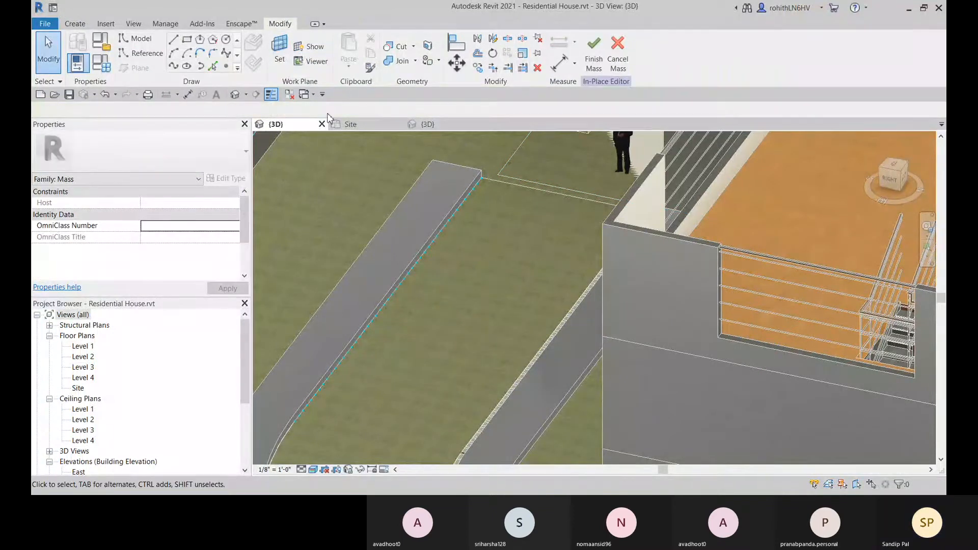
{"action": "left_click", "coordinate": [106, 24]}
{"action": "left_click", "coordinate": [543, 51]}
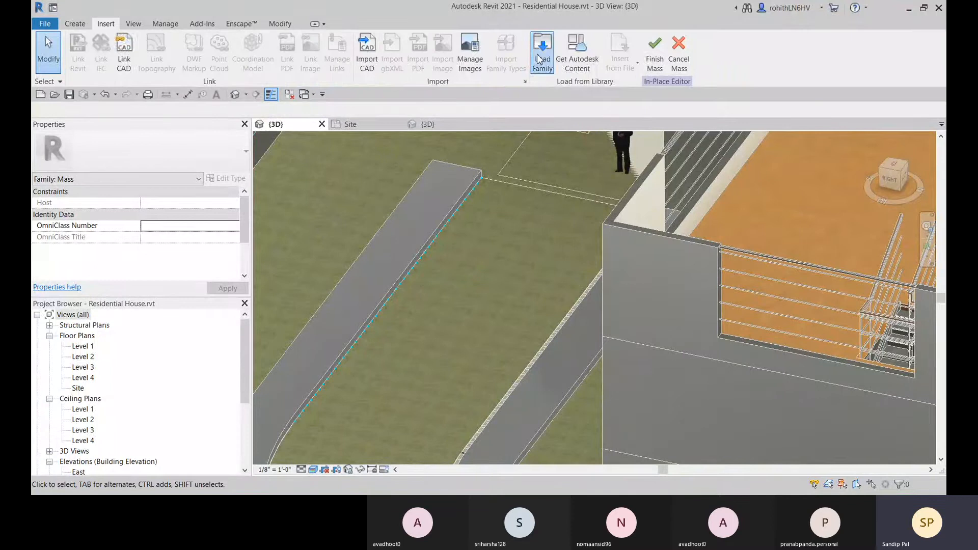
{"action": "left_click", "coordinate": [331, 163]}
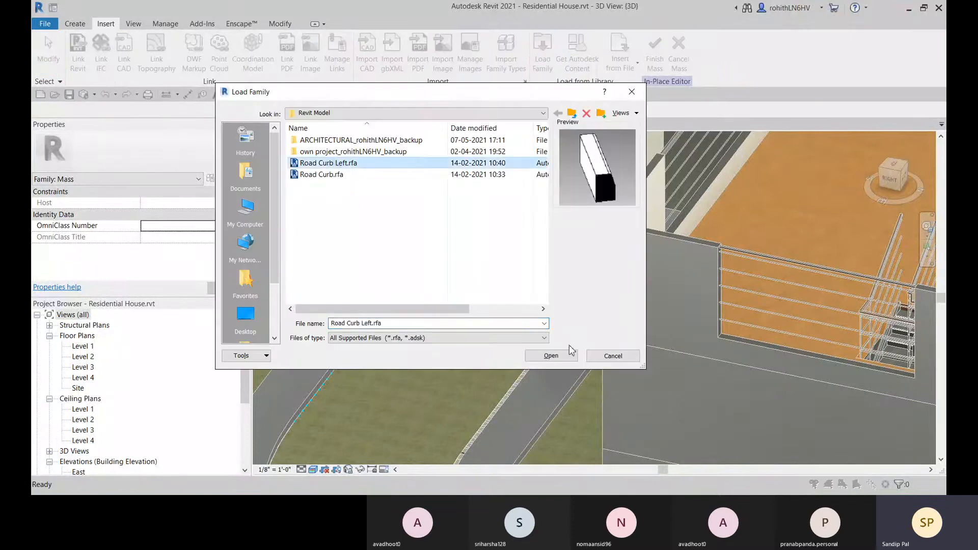
{"action": "left_click", "coordinate": [552, 355]}
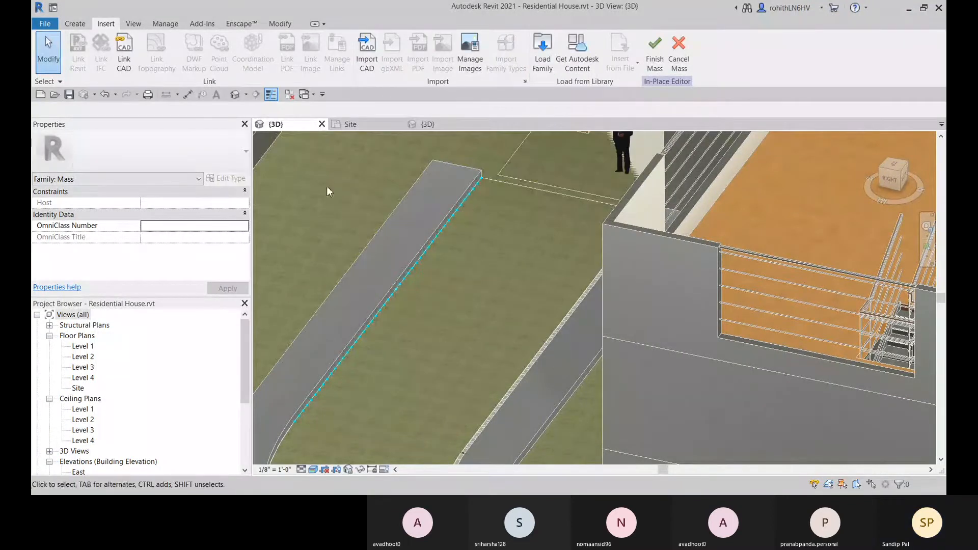
Place a Road Curb Left component on the first three nodes at the house-side end of the divided path.
{"action": "left_click", "coordinate": [75, 24]}
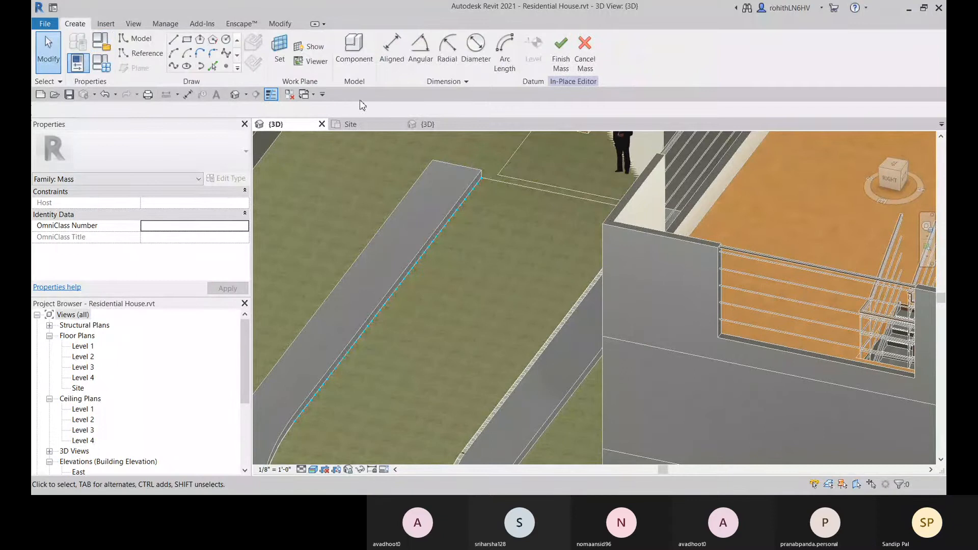
{"action": "left_click", "coordinate": [358, 56]}
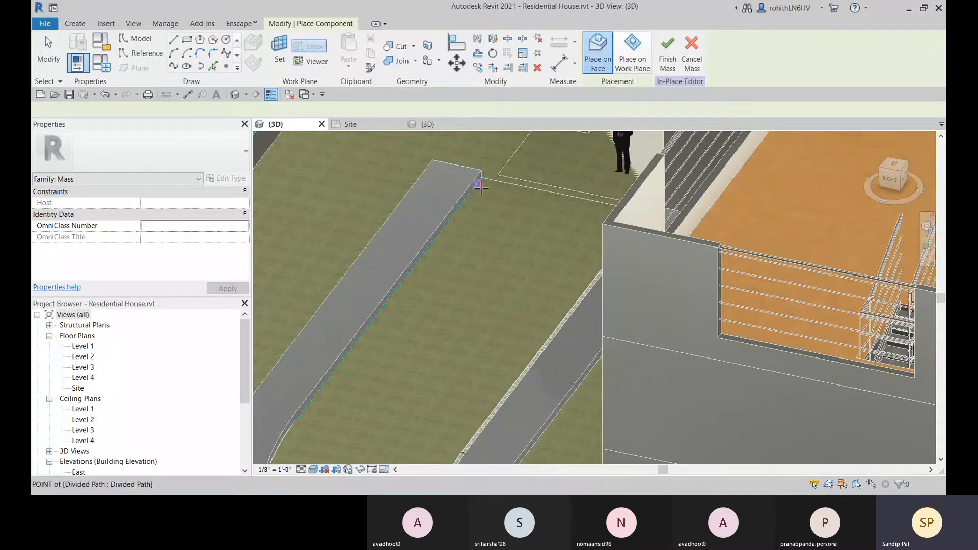
{"action": "scroll", "coordinate": [477, 184], "scroll_direction": "up", "scroll_amount": 5}
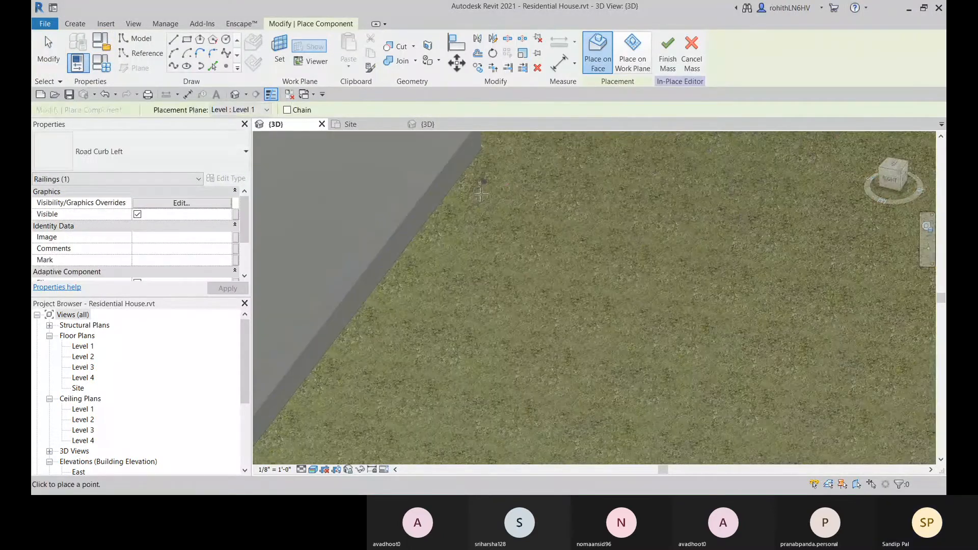
{"action": "scroll", "coordinate": [482, 194], "scroll_direction": "up", "scroll_amount": 2}
{"action": "middle_click_drag", "start_coordinate": [475, 196], "coordinate": [475, 252]}
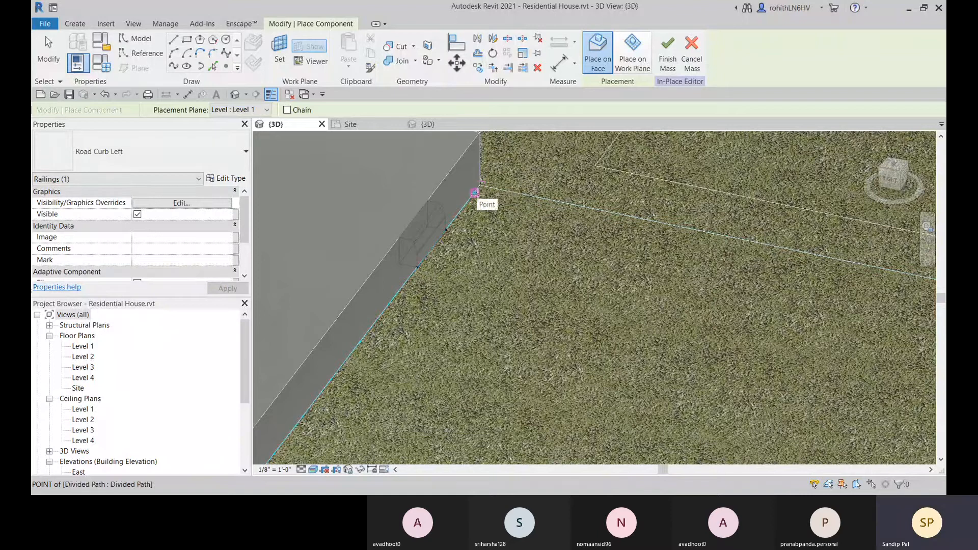
{"action": "left_click", "coordinate": [475, 193]}
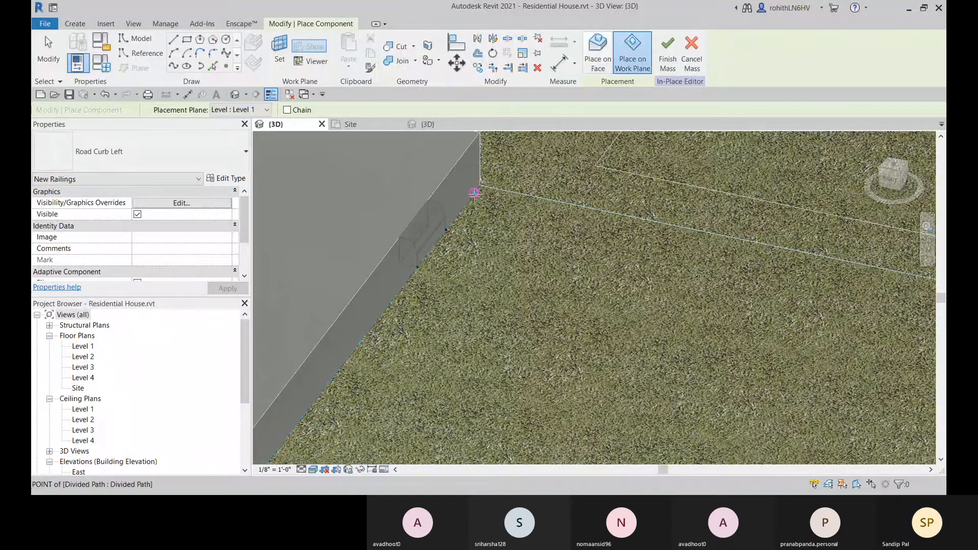
{"action": "key", "text": "Escape"}
{"action": "key", "text": "Escape"}
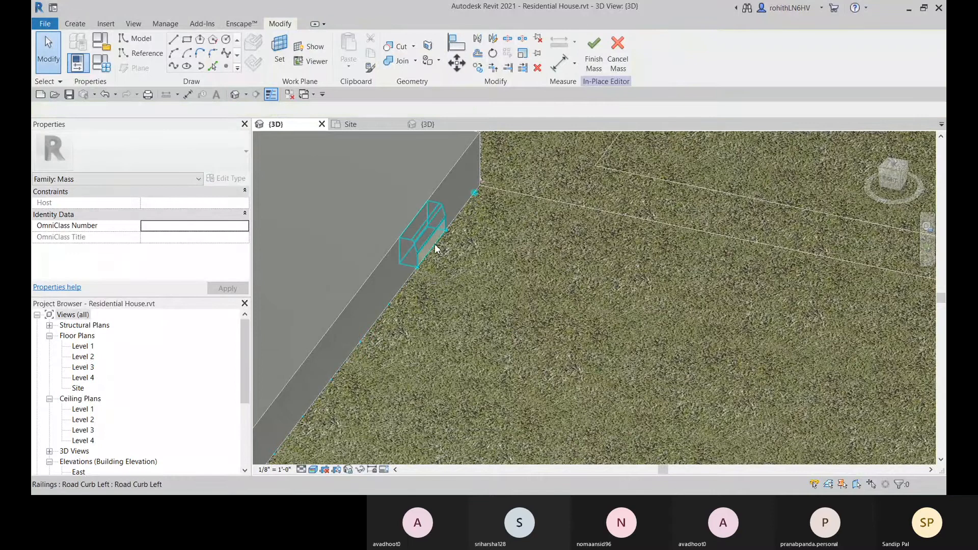
Open the family of the placed Road Curb Left instance for editing.
{"action": "left_click", "coordinate": [430, 248]}
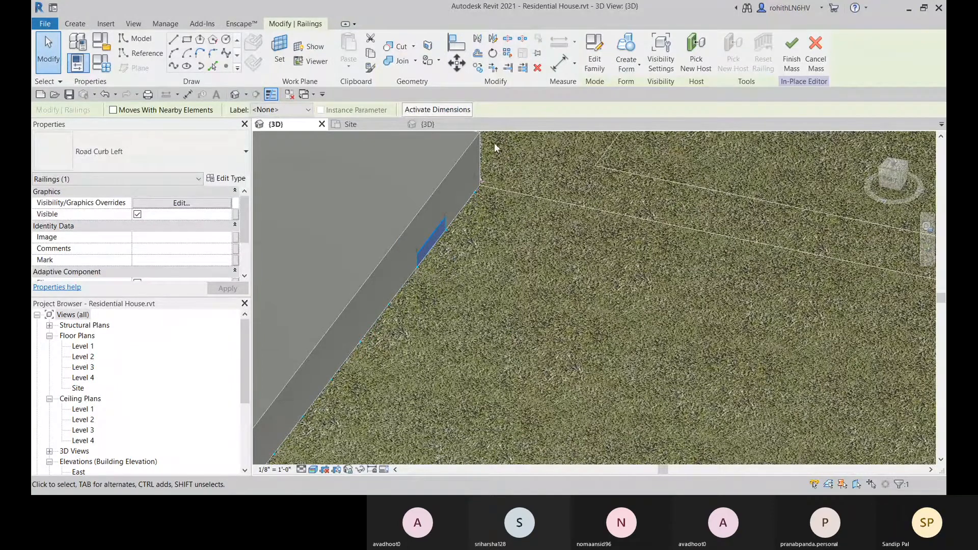
{"action": "left_click", "coordinate": [599, 63]}
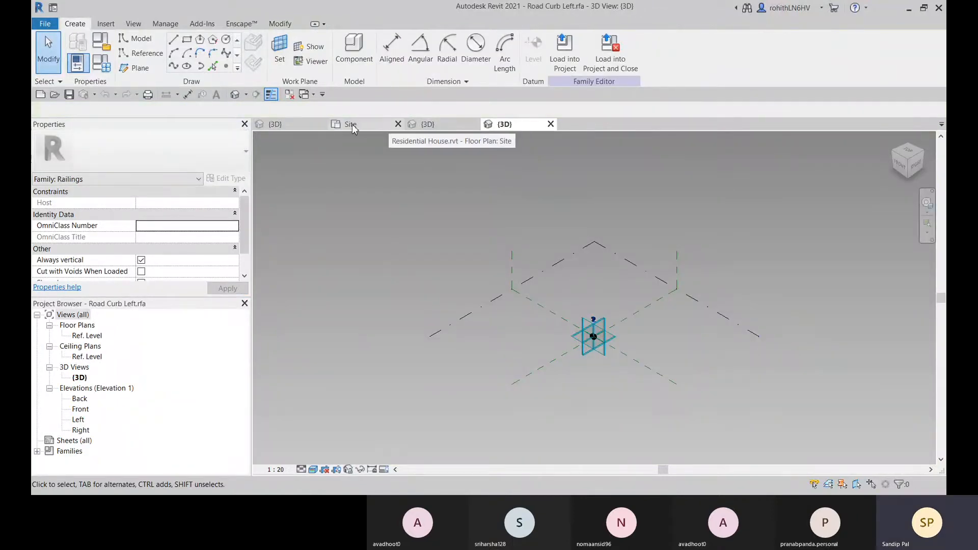
{"action": "left_click", "coordinate": [281, 124]}
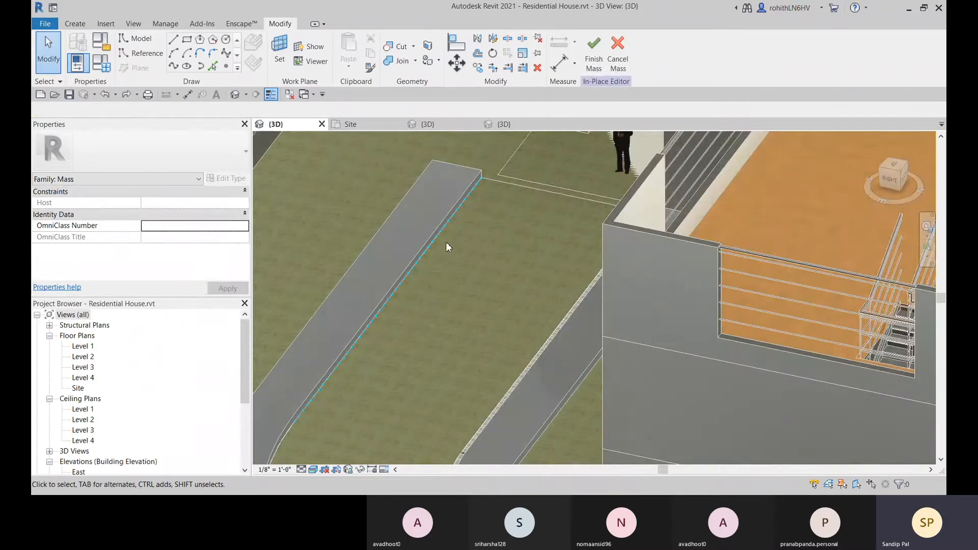
{"action": "left_click", "coordinate": [506, 127]}
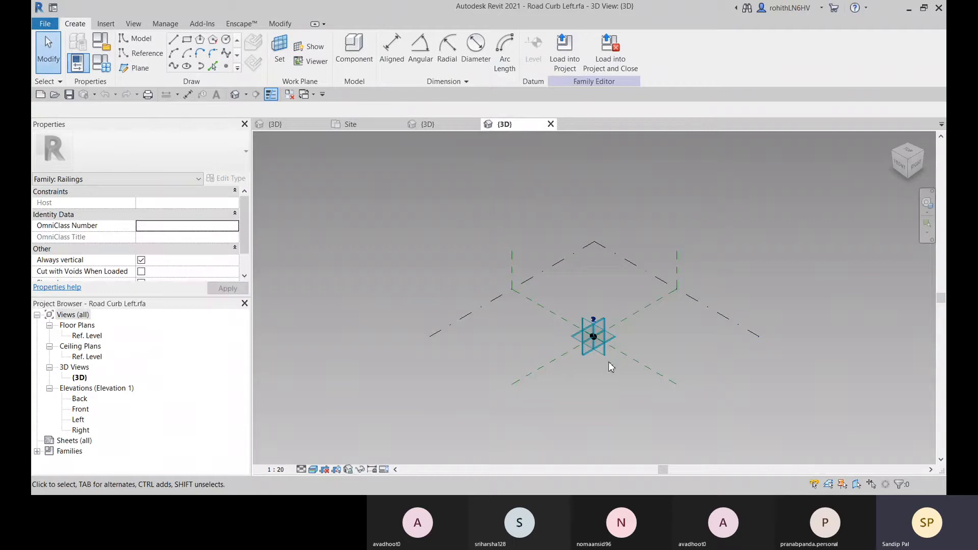
Scale the curb's end face at adaptive point 2 numerically by a factor of 2 from its bottom corner on the reference plane intersection.
{"action": "scroll", "coordinate": [586, 326], "scroll_direction": "up", "scroll_amount": 5}
{"action": "scroll", "coordinate": [584, 320], "scroll_direction": "up", "scroll_amount": 10}
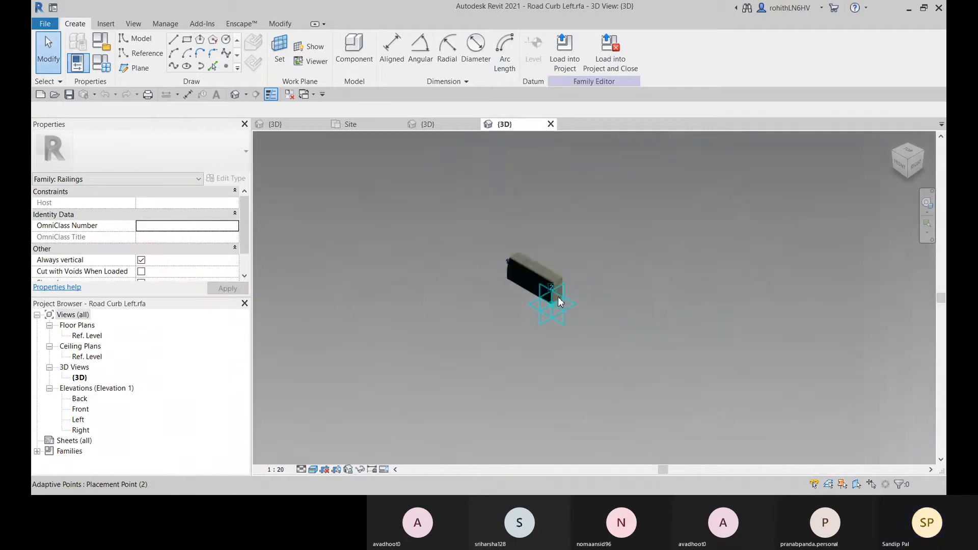
{"action": "left_click", "coordinate": [565, 284]}
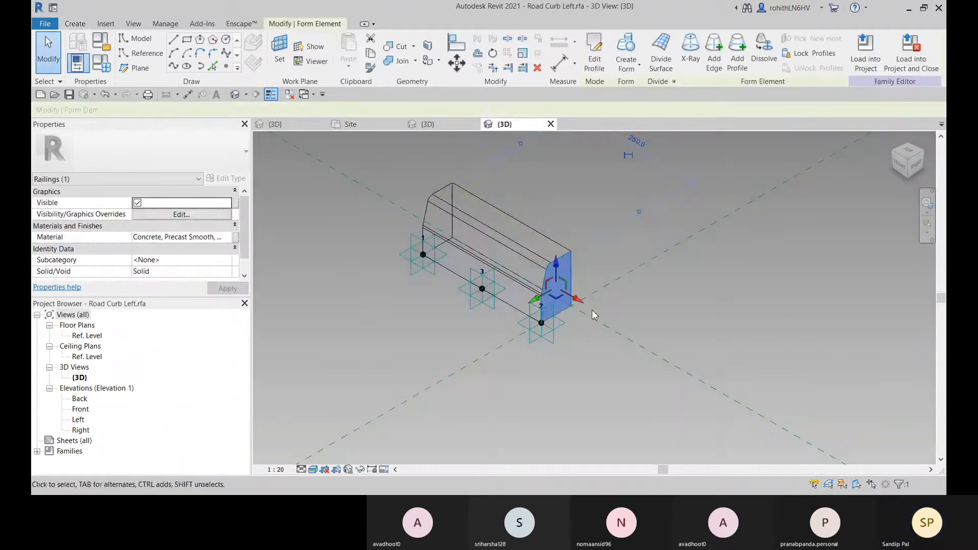
{"action": "middle_click_drag", "start_coordinate": [580, 281], "coordinate": [552, 324]}
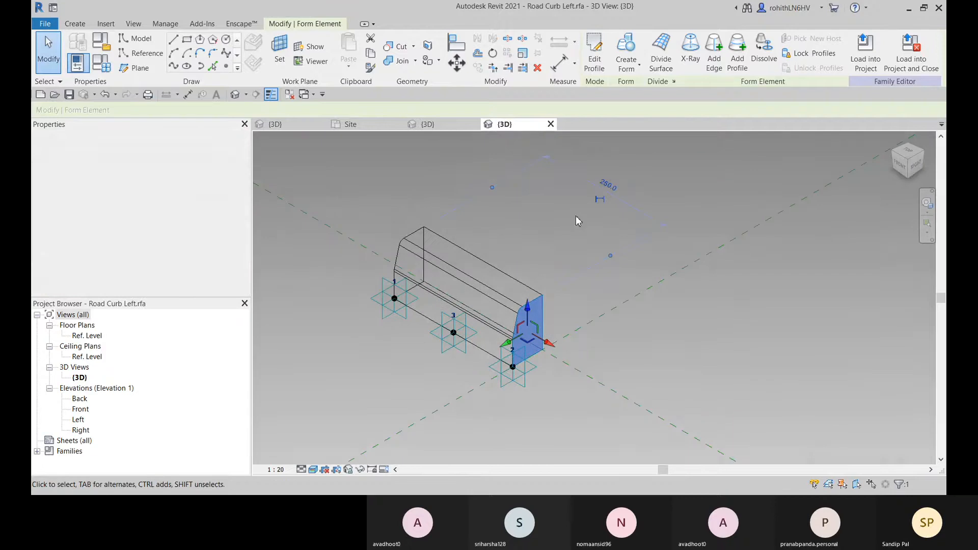
{"action": "middle_click_drag", "start_coordinate": [619, 261], "coordinate": [607, 242]}
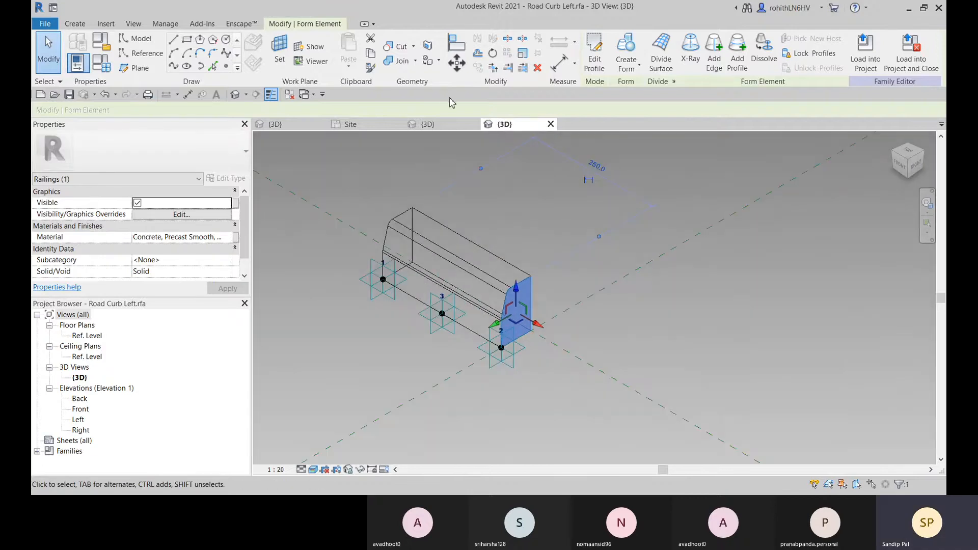
{"action": "left_click", "coordinate": [522, 52]}
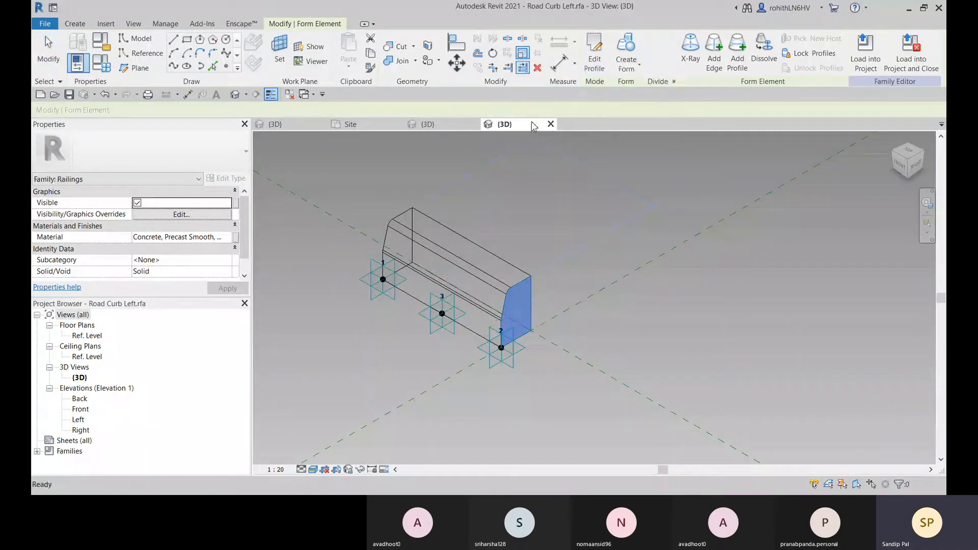
{"action": "left_click", "coordinate": [182, 110]}
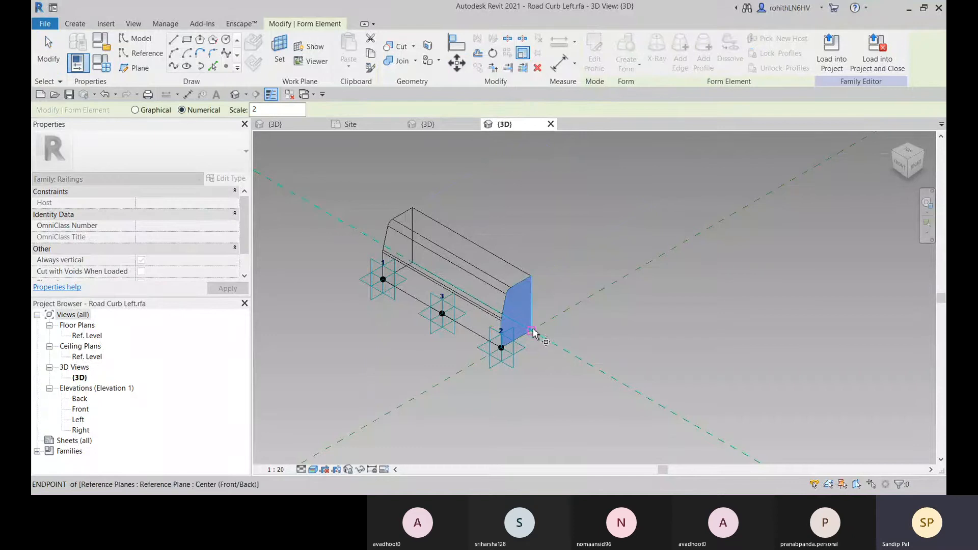
{"action": "left_click", "coordinate": [531, 330]}
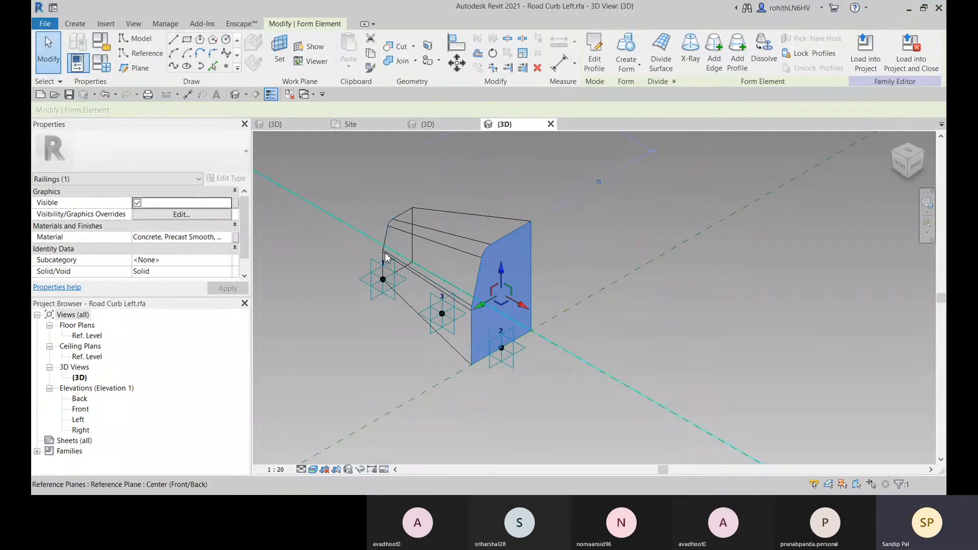
{"action": "key", "text": "Escape"}
Scale the opposite end face at adaptive point 1 numerically by 2 from its bottom corner on the Center (Front/Back) reference plane.
{"action": "middle_click_drag", "start_coordinate": [410, 304], "coordinate": [430, 362], "text": "shift"}
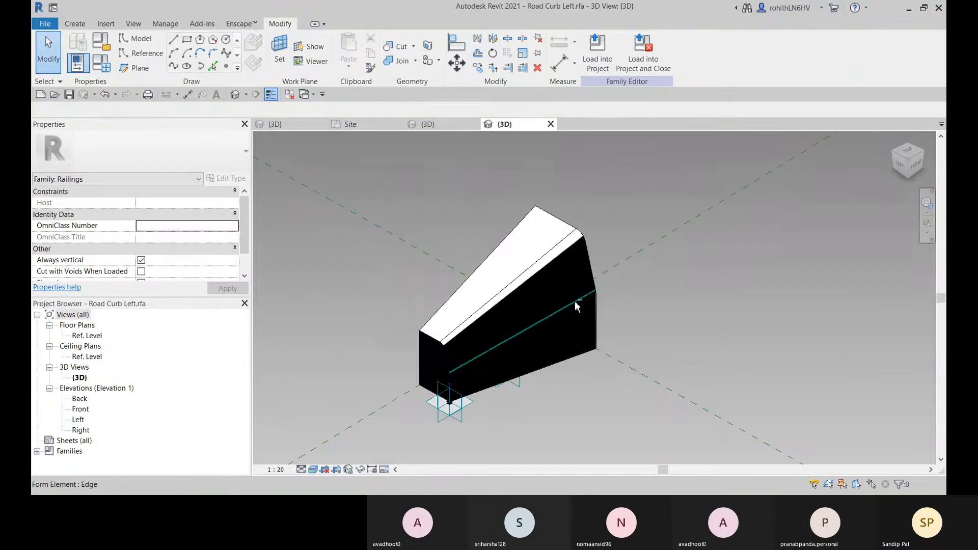
{"action": "left_click", "coordinate": [431, 363]}
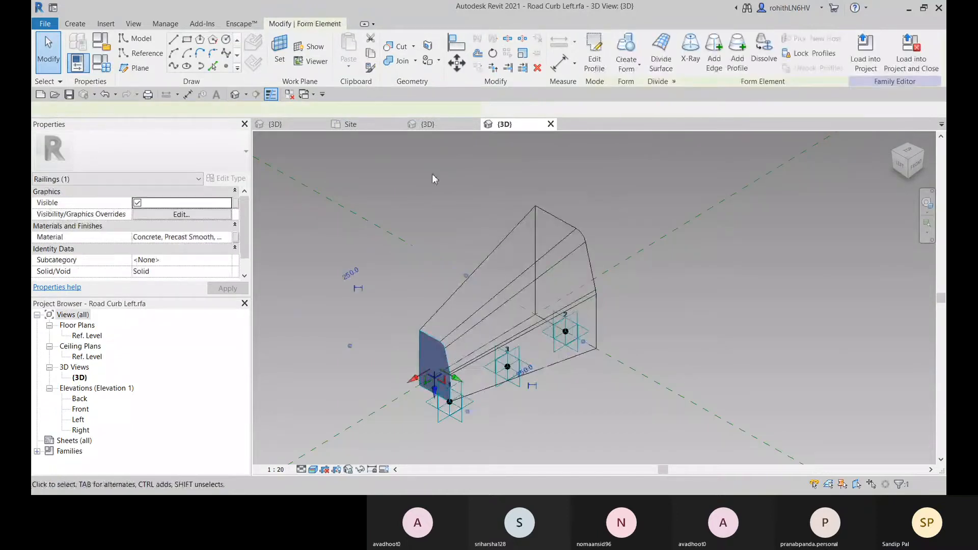
{"action": "left_click", "coordinate": [523, 54]}
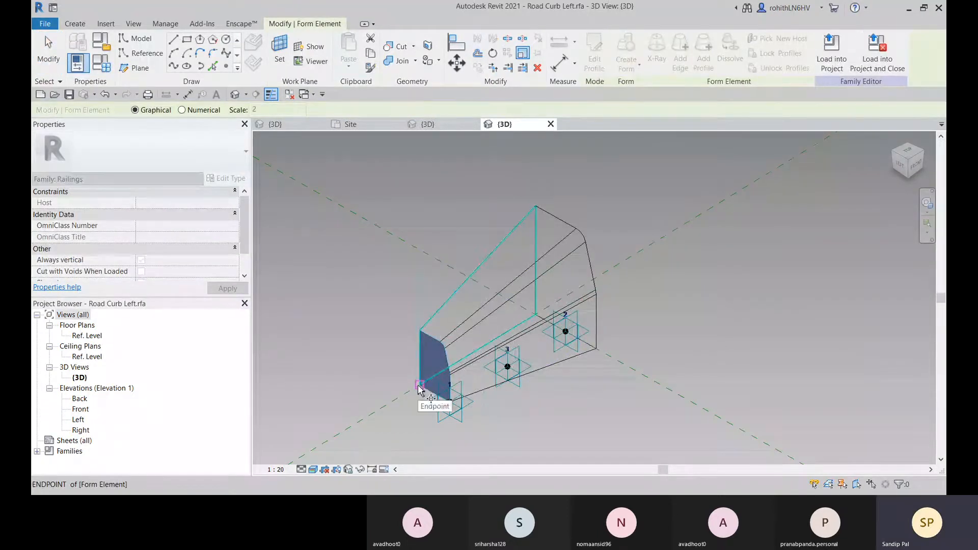
{"action": "left_click", "coordinate": [181, 110]}
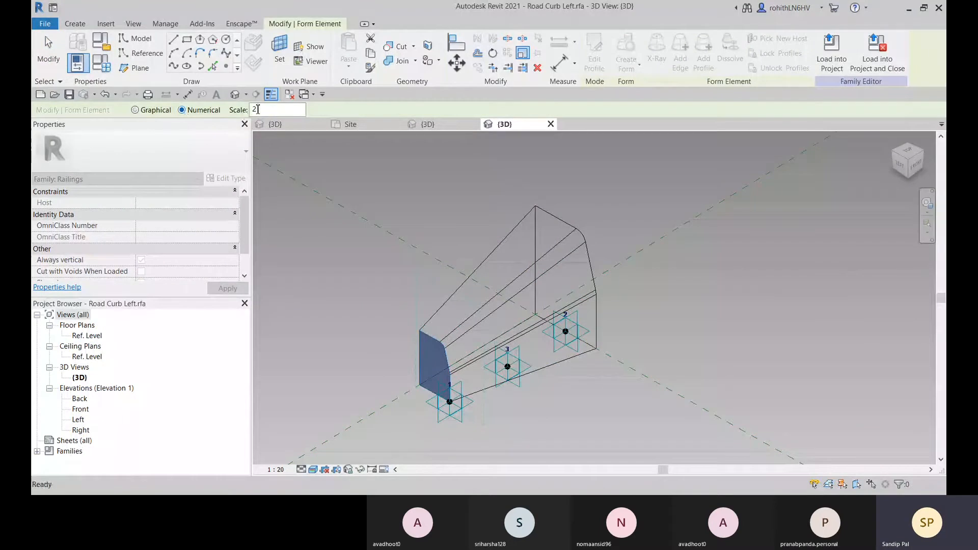
{"action": "left_click", "coordinate": [417, 386]}
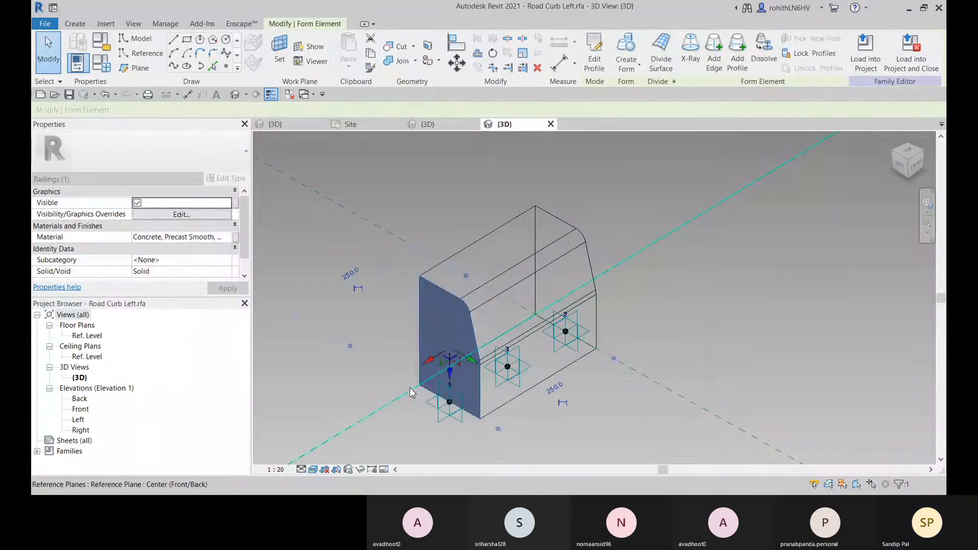
{"action": "scroll", "coordinate": [414, 388], "scroll_direction": "down", "scroll_amount": 1}
{"action": "scroll", "coordinate": [605, 385], "scroll_direction": "down", "scroll_amount": 1}
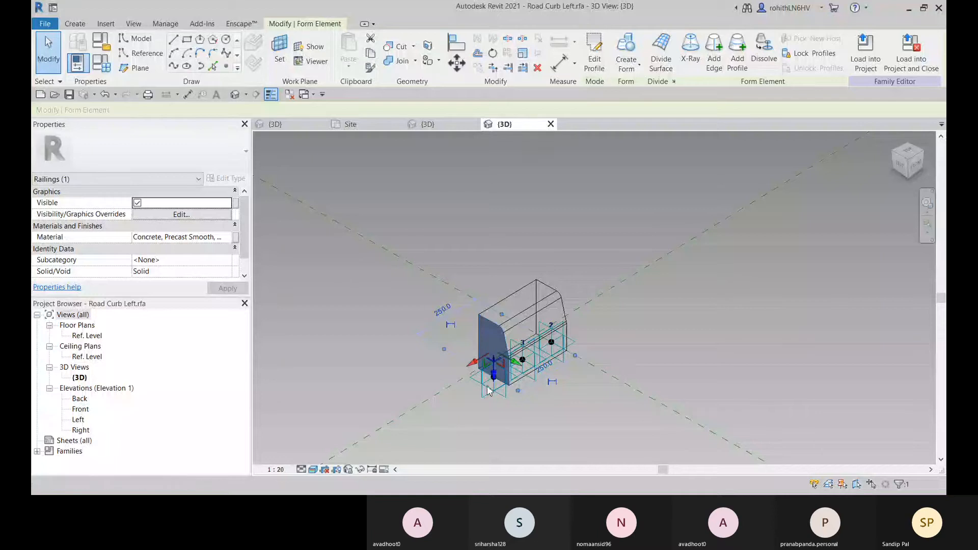
Move adaptive point 1 onto the bottom corner of its end face, on the Center (Front/Back) reference plane.
{"action": "middle_click_drag", "start_coordinate": [606, 389], "coordinate": [229, 374], "text": "shift"}
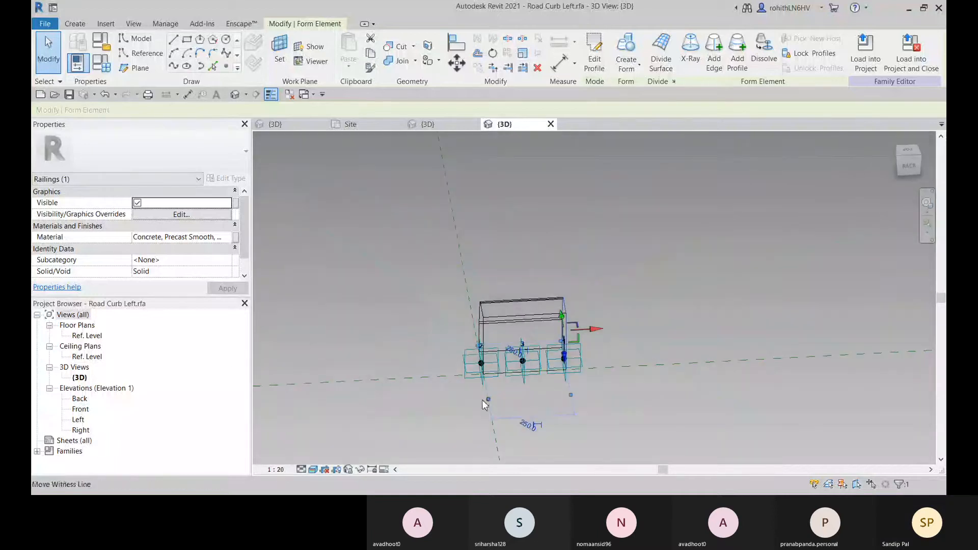
{"action": "left_click", "coordinate": [529, 382]}
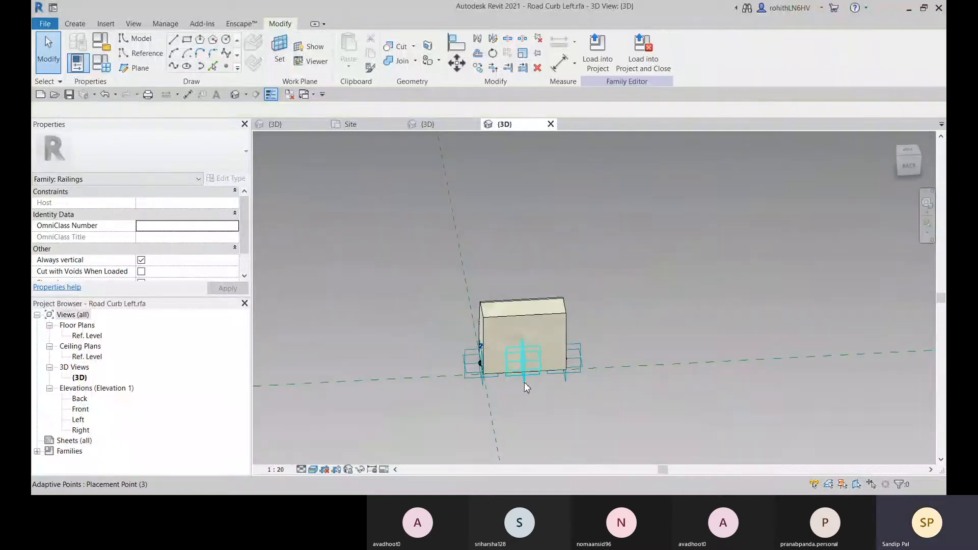
{"action": "left_click", "coordinate": [524, 382]}
{"action": "middle_click_drag", "start_coordinate": [528, 408], "coordinate": [579, 229], "text": "shift"}
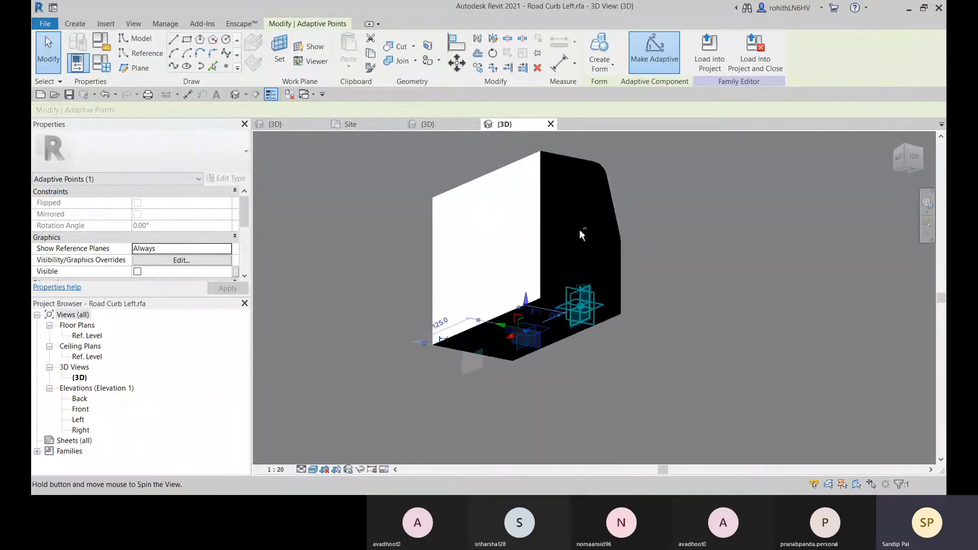
{"action": "middle_click_drag", "start_coordinate": [591, 320], "coordinate": [528, 457], "text": "shift"}
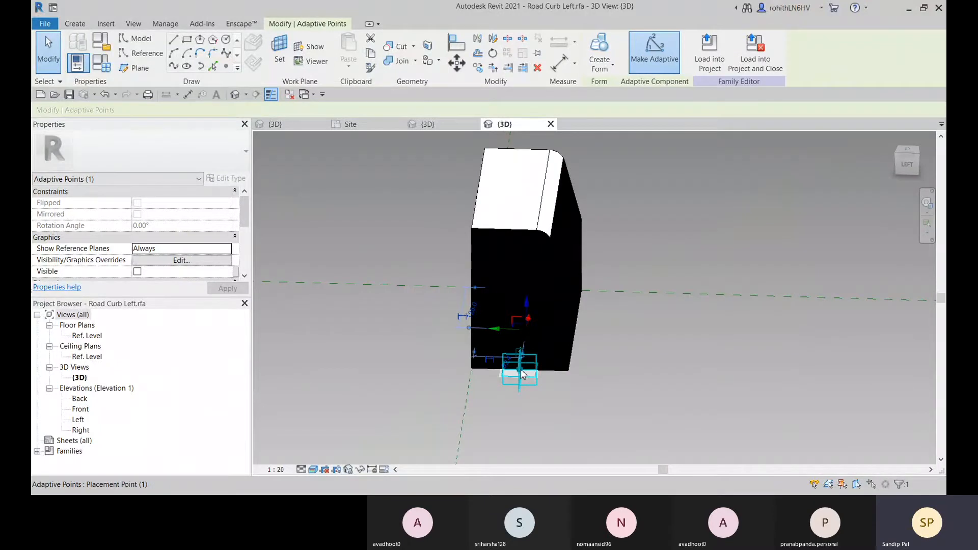
{"action": "left_click_drag", "start_coordinate": [522, 374], "coordinate": [471, 368]}
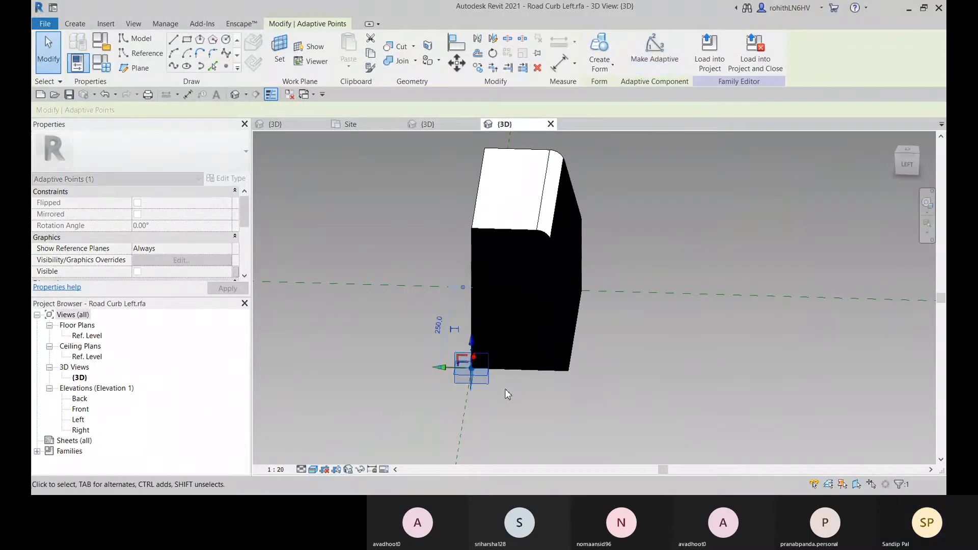
Move adaptive point 2 onto the bottom corner of the other end face, at the intersection of the reference planes.
{"action": "middle_click_drag", "start_coordinate": [505, 389], "coordinate": [474, 376], "text": "shift"}
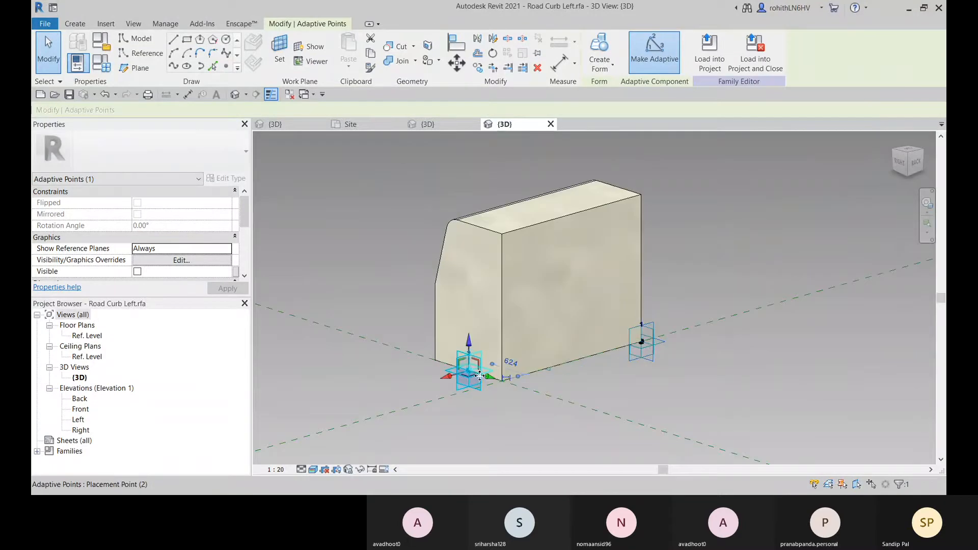
{"action": "left_click_drag", "start_coordinate": [480, 376], "coordinate": [512, 382]}
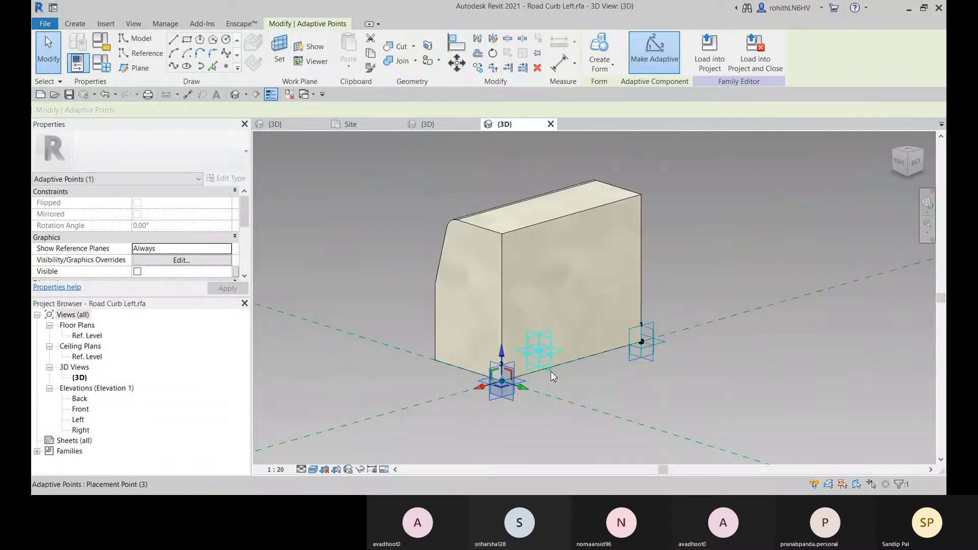
{"action": "left_click", "coordinate": [553, 376]}
{"action": "left_click", "coordinate": [578, 393]}
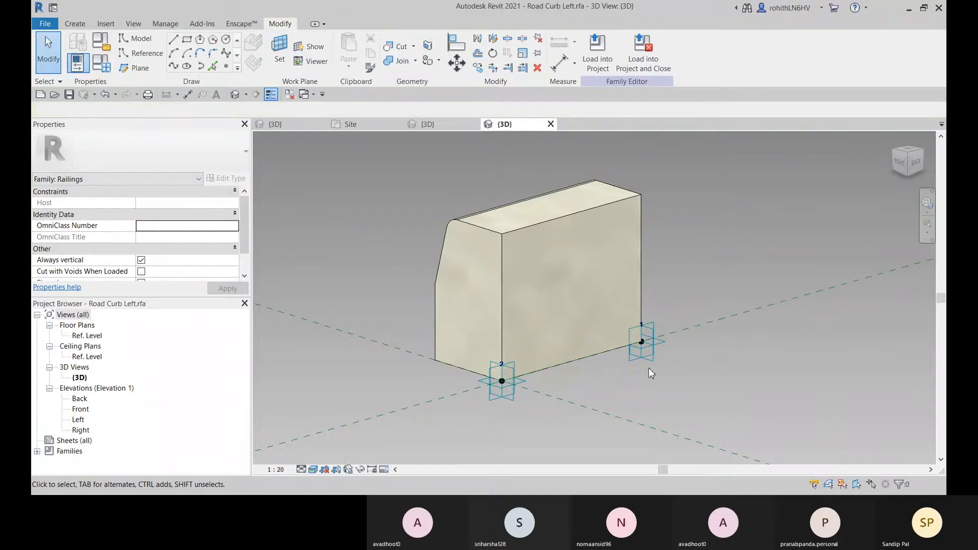
Examine the curb block from several sides to check the placement and numbering of its adaptive points.
{"action": "middle_click_drag", "start_coordinate": [657, 376], "coordinate": [646, 372], "text": "shift"}
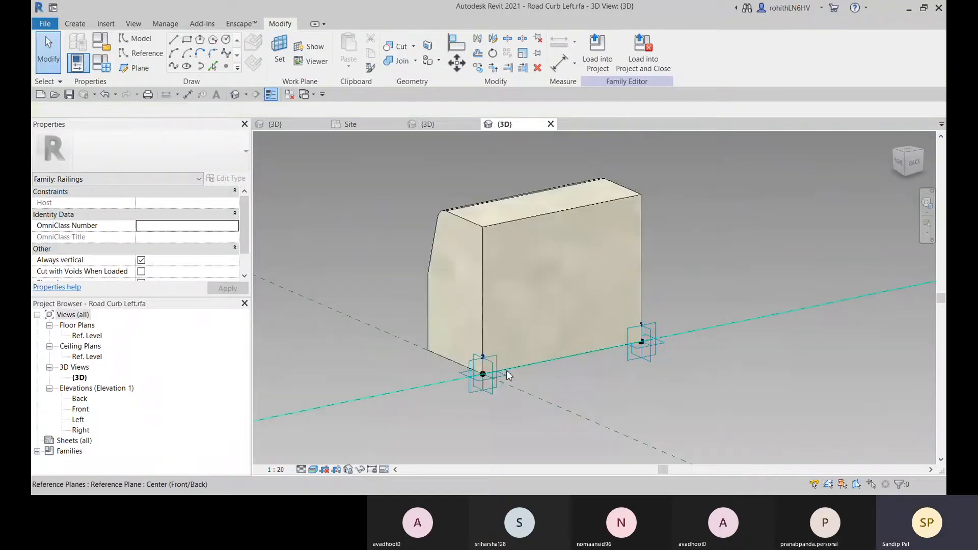
{"action": "middle_click_drag", "start_coordinate": [574, 380], "coordinate": [444, 392], "text": "shift"}
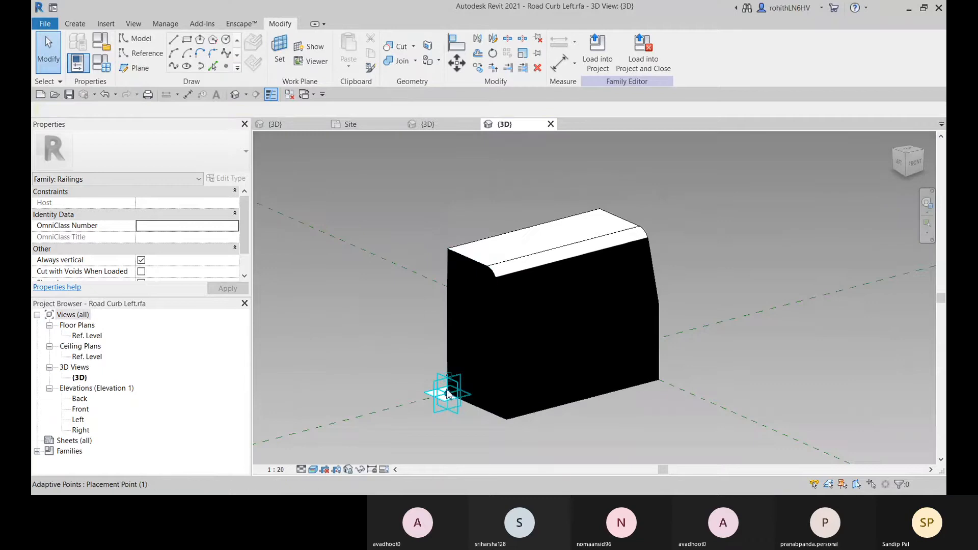
{"action": "scroll", "coordinate": [446, 394], "scroll_direction": "up", "scroll_amount": 3}
{"action": "scroll", "coordinate": [448, 392], "scroll_direction": "down", "scroll_amount": 1}
{"action": "left_click", "coordinate": [450, 386]}
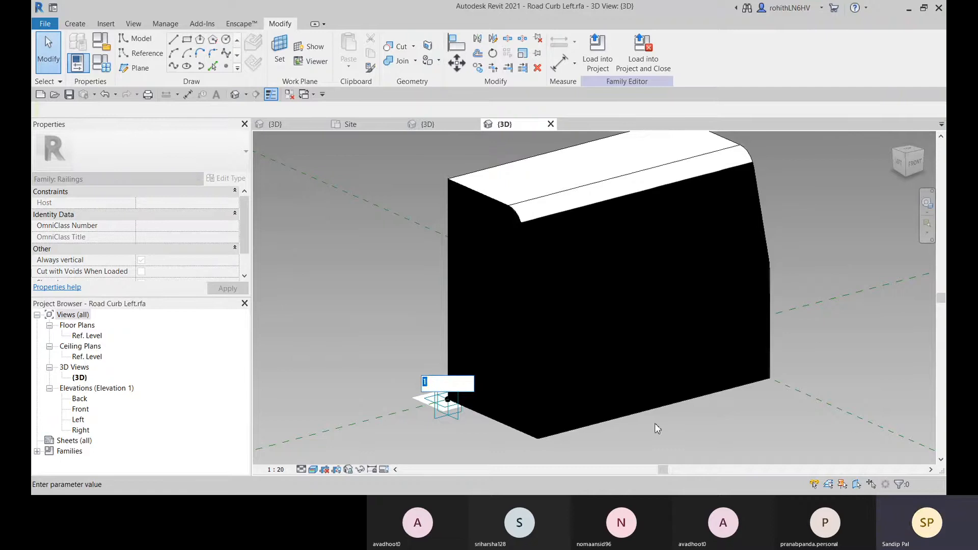
{"action": "key", "text": "Escape"}
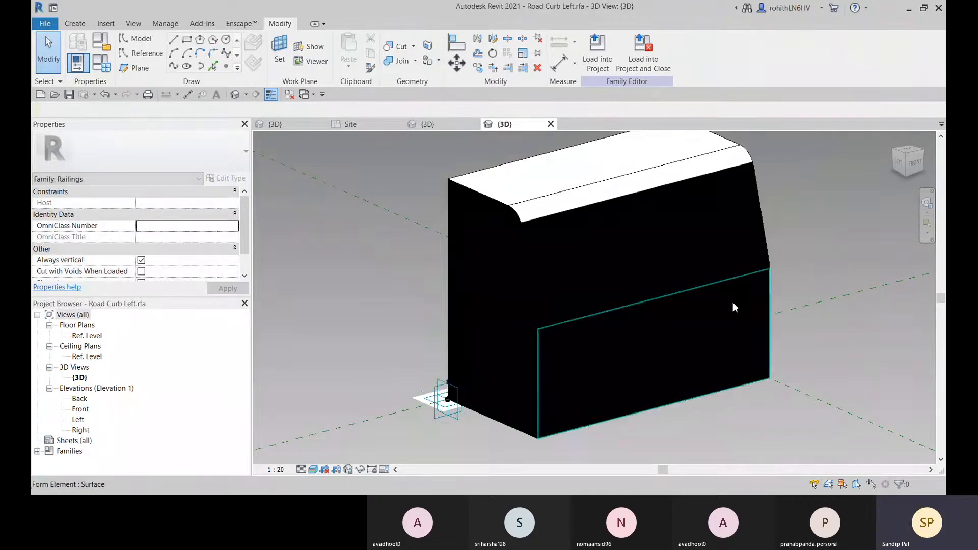
{"action": "scroll", "coordinate": [736, 303], "scroll_direction": "down", "scroll_amount": 2}
{"action": "middle_click_drag", "start_coordinate": [741, 310], "coordinate": [675, 322]}
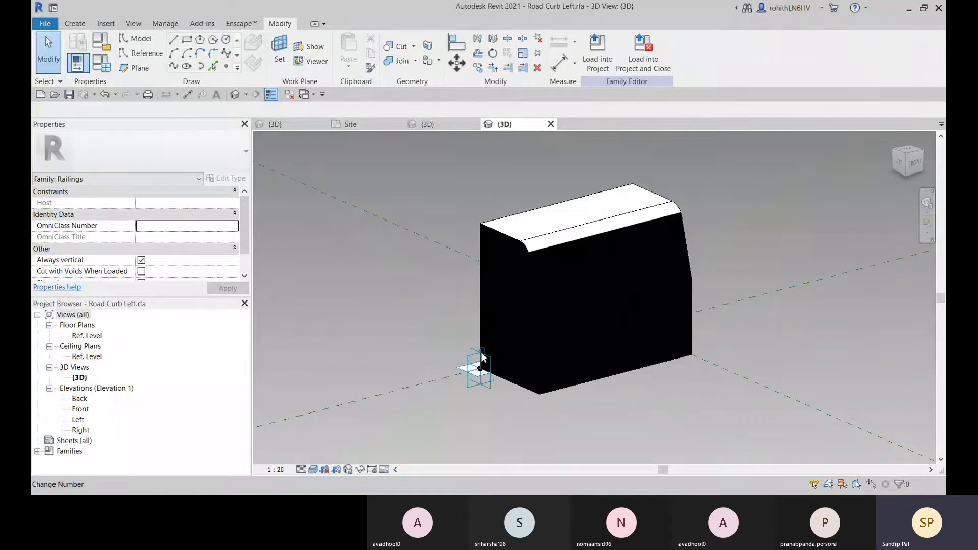
{"action": "middle_click_drag", "start_coordinate": [629, 350], "coordinate": [496, 362]}
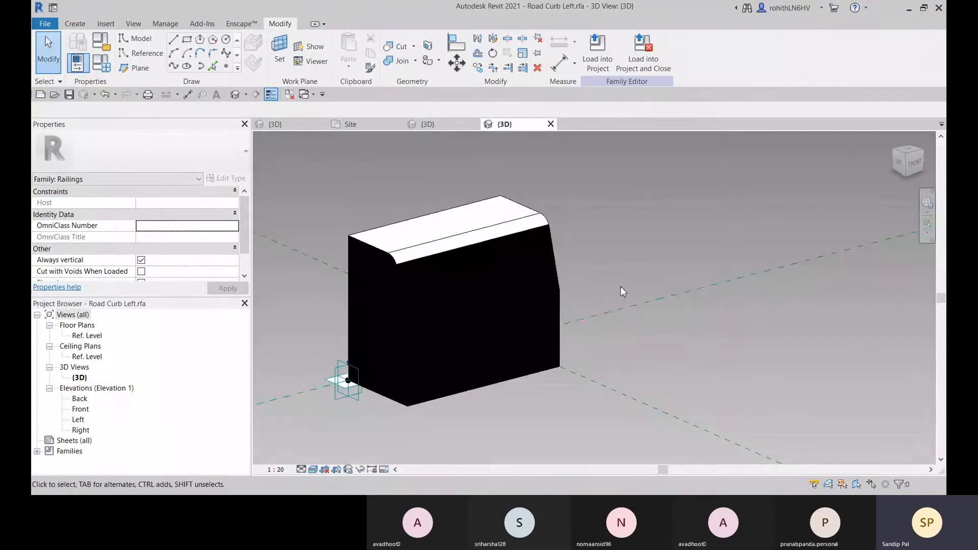
{"action": "middle_click_drag", "start_coordinate": [616, 302], "coordinate": [716, 299], "text": "shift"}
{"action": "middle_click_drag", "start_coordinate": [511, 319], "coordinate": [697, 333]}
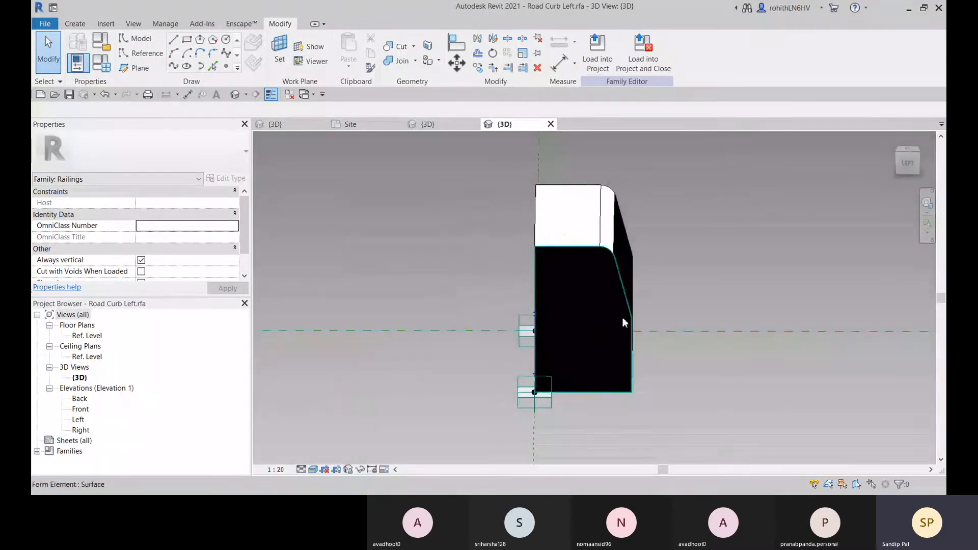
Load the edited Road Curb Left family into Residential House.rvt, overwriting the existing version and its parameter values.
{"action": "left_click", "coordinate": [598, 51]}
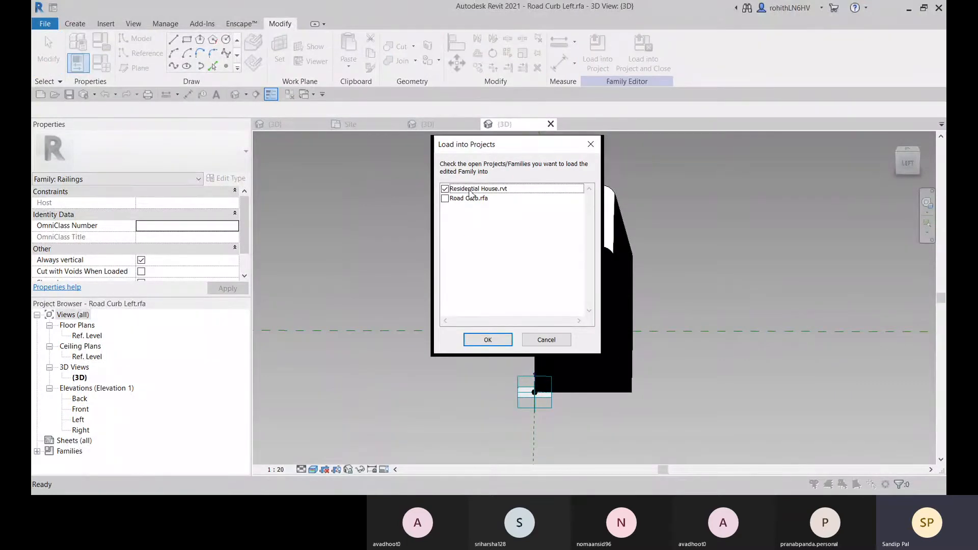
{"action": "left_click", "coordinate": [487, 339]}
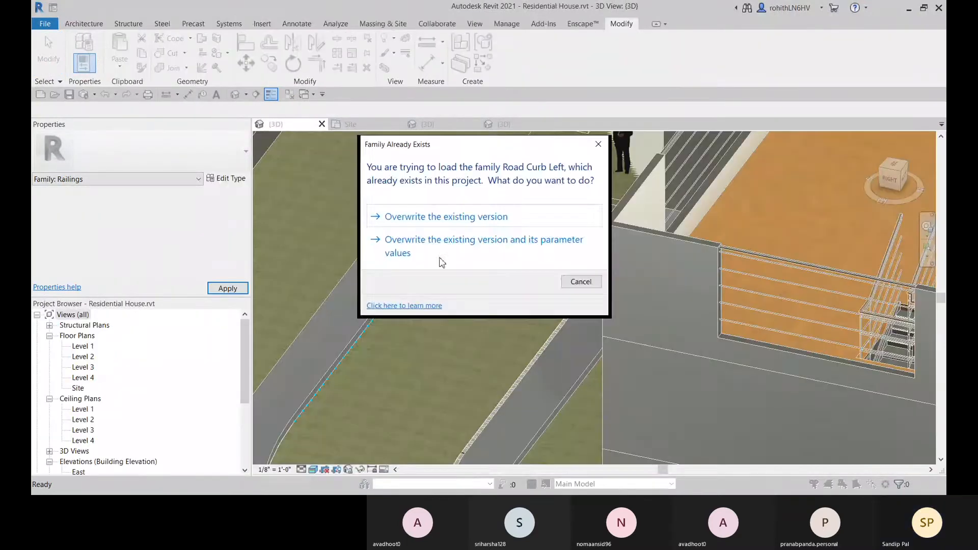
{"action": "left_click", "coordinate": [436, 247]}
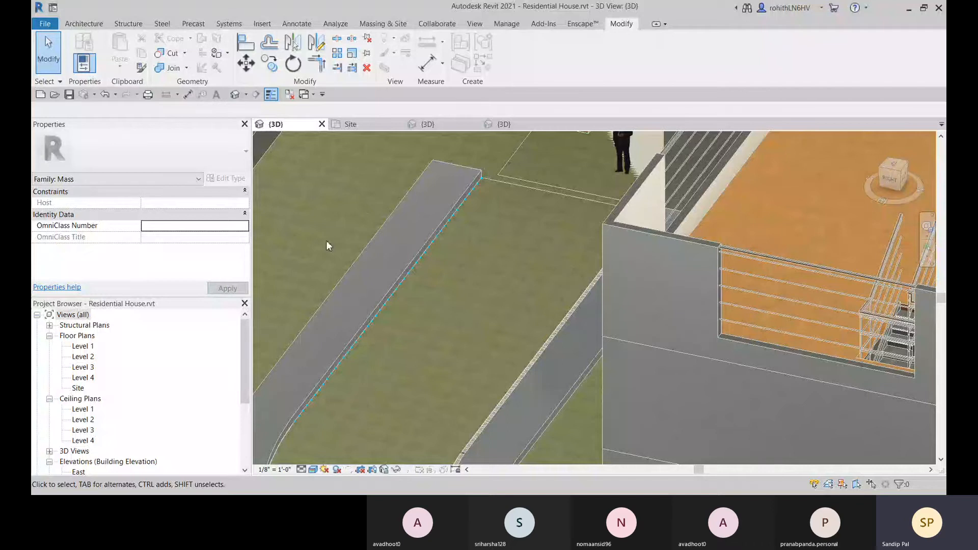
Set the fixed distance between nodes of the driveway pad's divided path to 0' 11".
{"action": "left_click", "coordinate": [450, 229]}
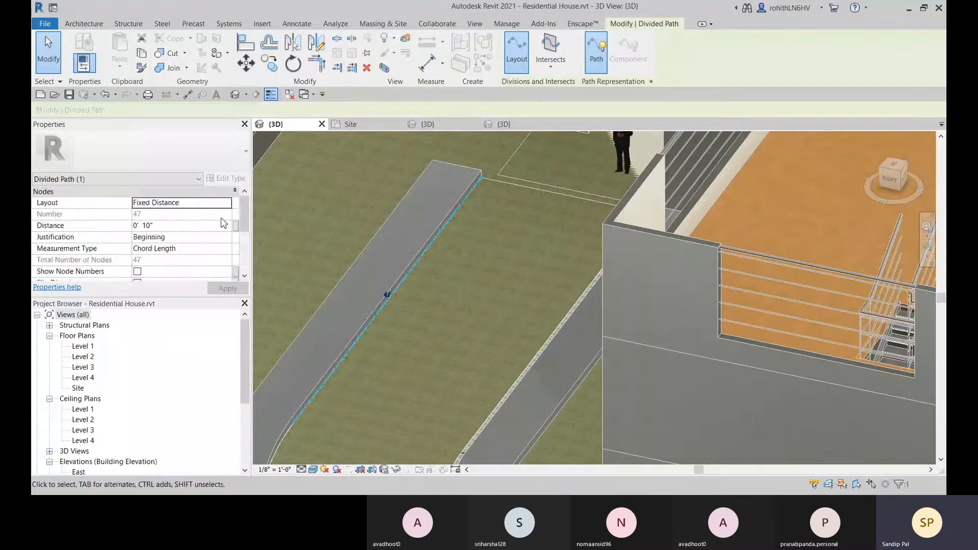
{"action": "left_click", "coordinate": [152, 227]}
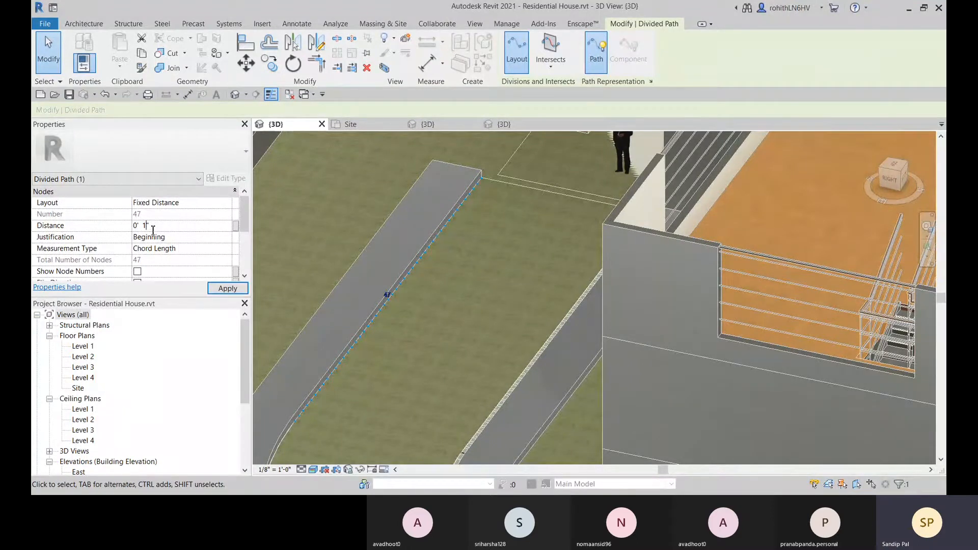
{"action": "left_click", "coordinate": [224, 288]}
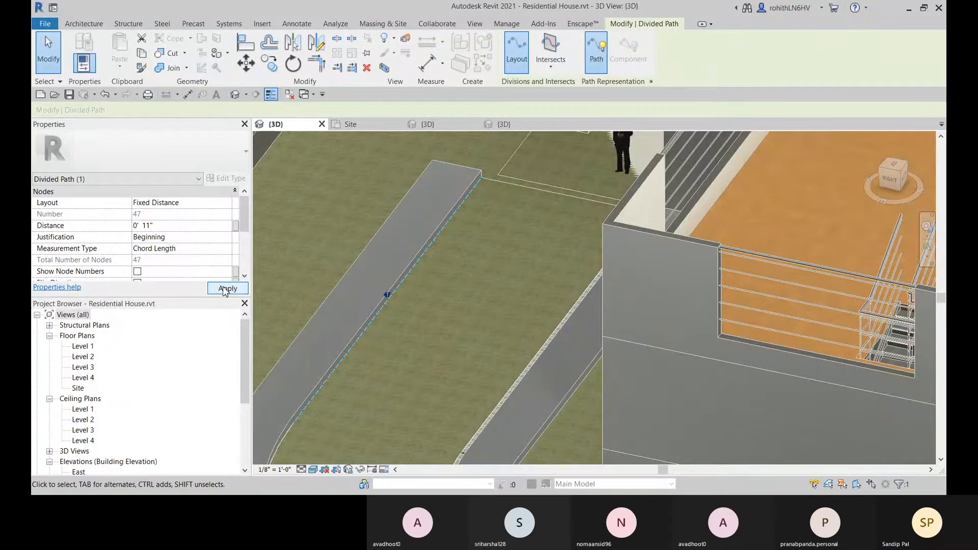
{"action": "left_click", "coordinate": [225, 288]}
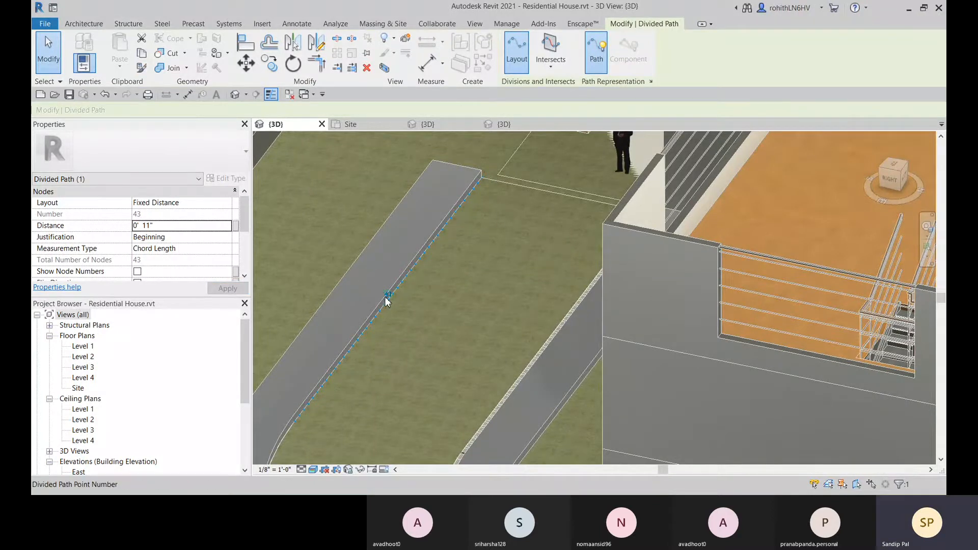
Set the fixed distance between the divided path's nodes to 0' 10".
{"action": "left_click", "coordinate": [151, 227]}
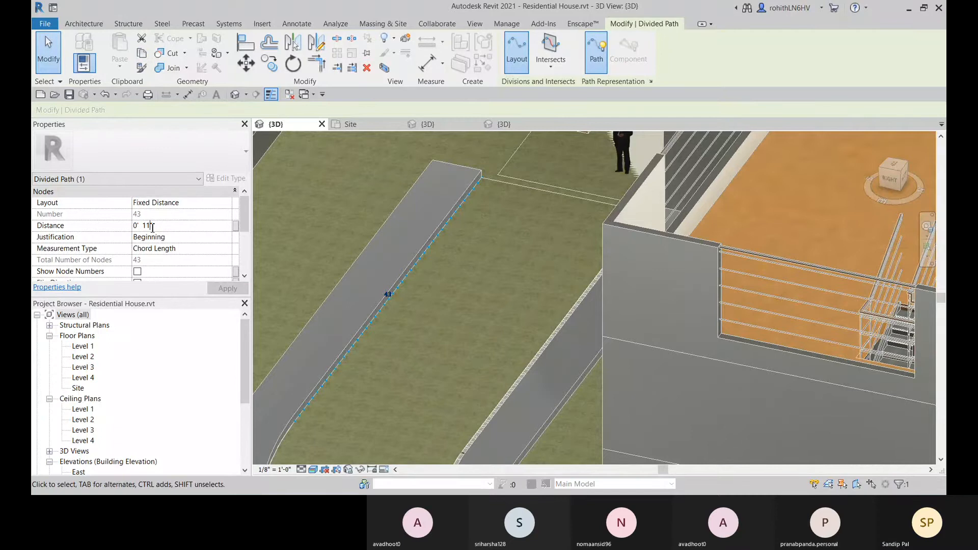
{"action": "key", "text": "BackSpace"}
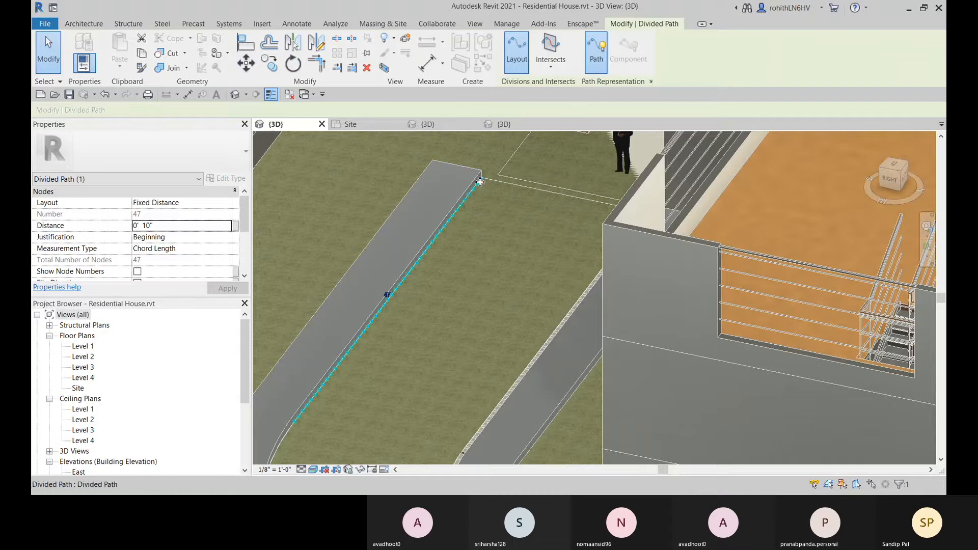
Switch the divided path's layout to Fixed Number and try 49 nodes, finishing with 47.
{"action": "left_click", "coordinate": [229, 204]}
{"action": "left_click", "coordinate": [172, 225]}
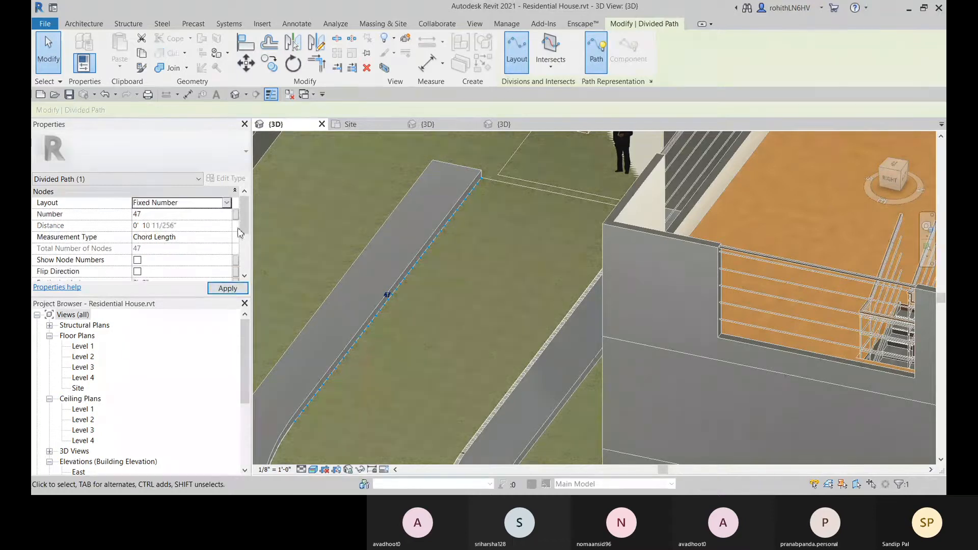
{"action": "left_click", "coordinate": [153, 214]}
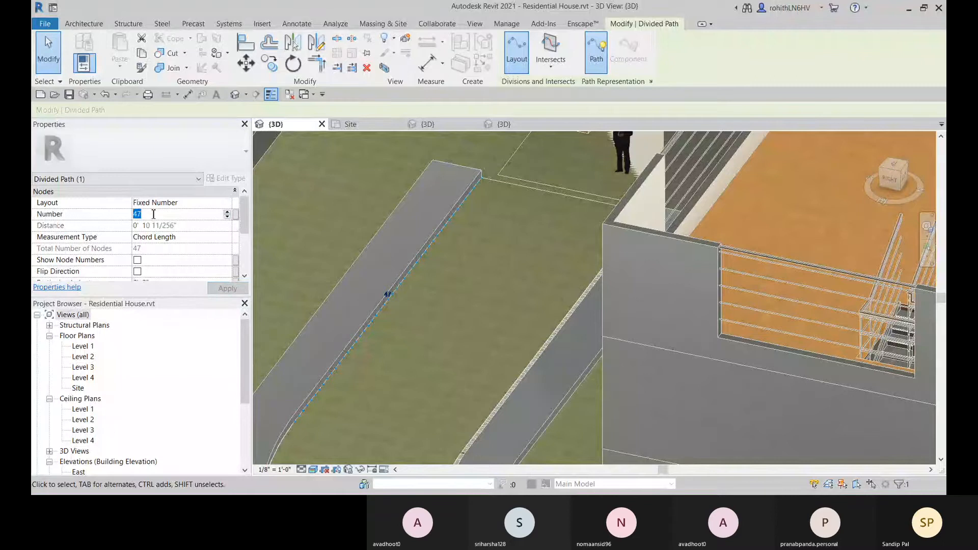
{"action": "key", "text": "Return"}
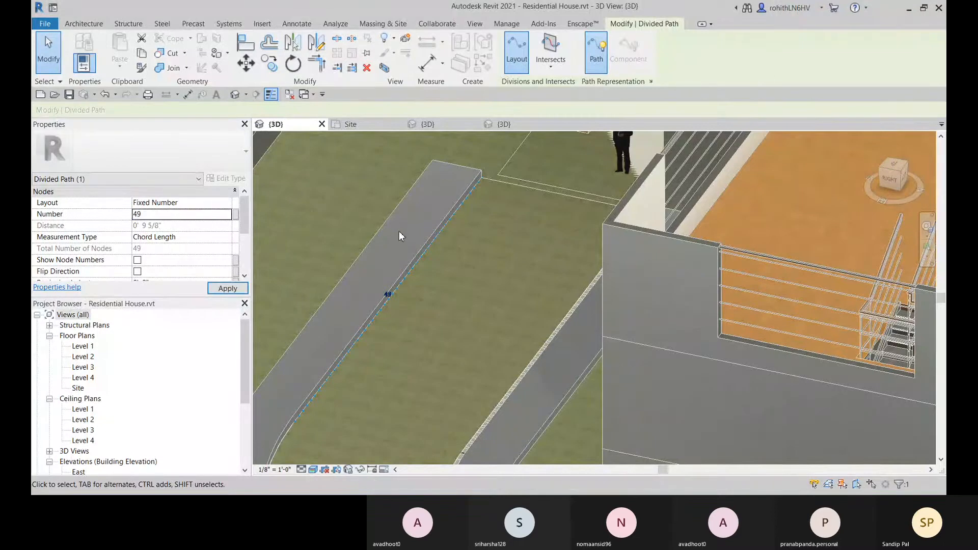
{"action": "left_click", "coordinate": [149, 214]}
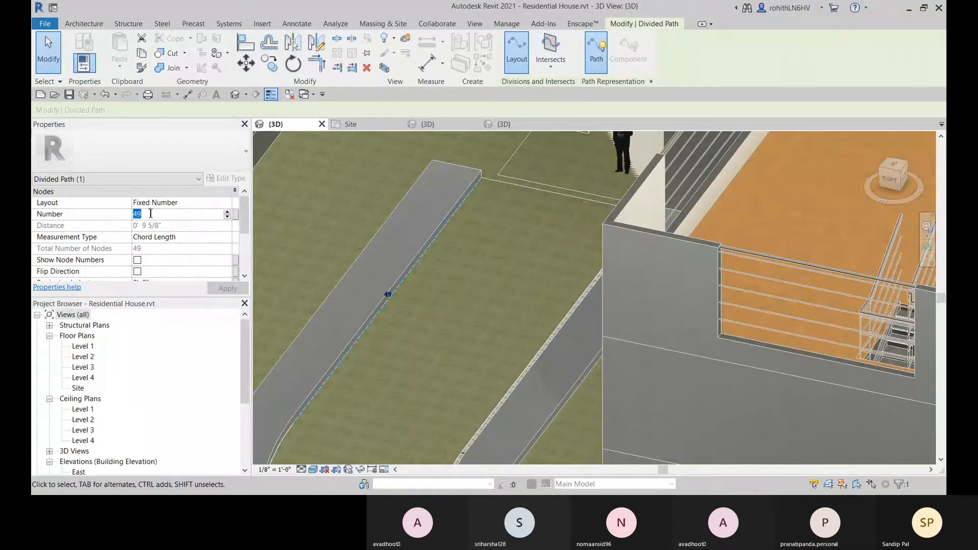
{"action": "type", "text": "47"}
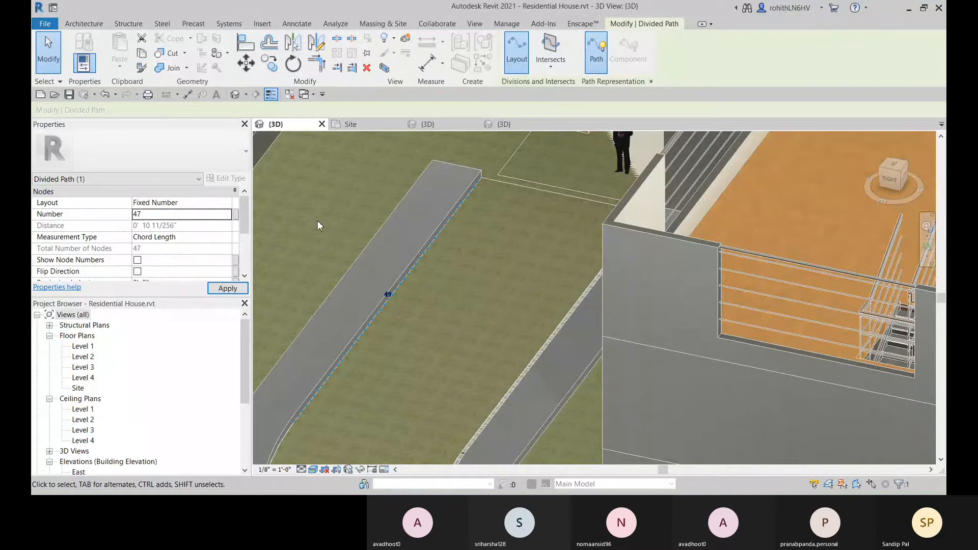
{"action": "key", "text": "Return"}
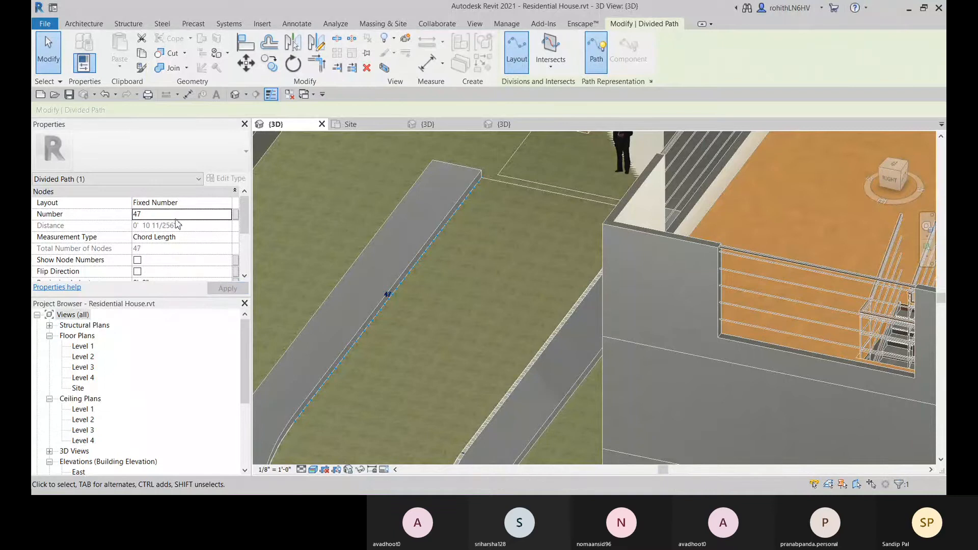
Return the divided path to a Fixed Distance layout with a spacing of 0' 10".
{"action": "left_click", "coordinate": [226, 203]}
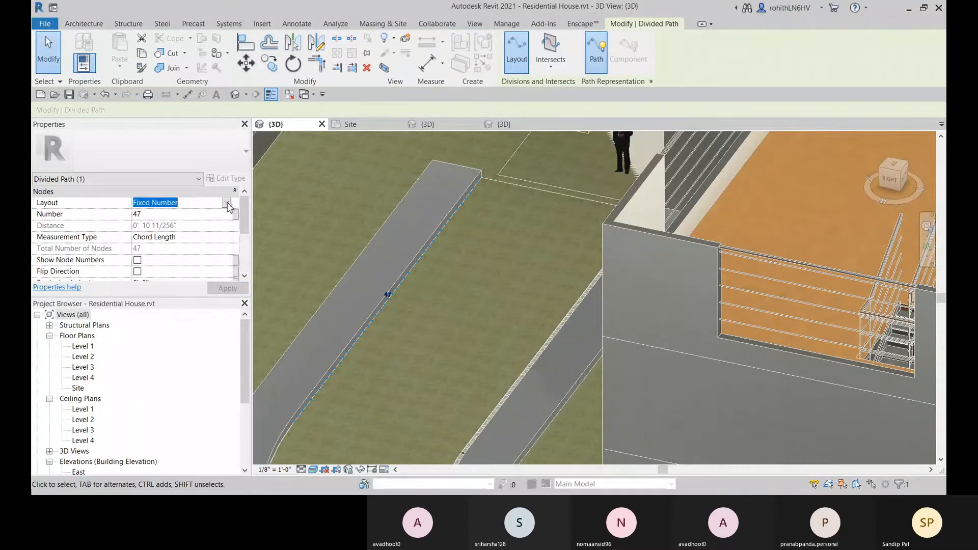
{"action": "left_click", "coordinate": [179, 233]}
{"action": "left_click", "coordinate": [194, 226]}
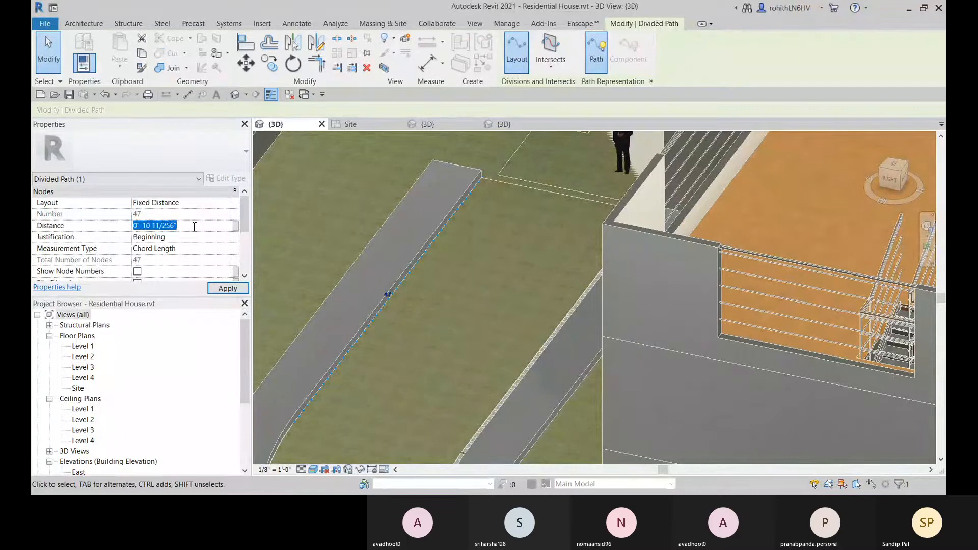
{"action": "type", "text": "1"}
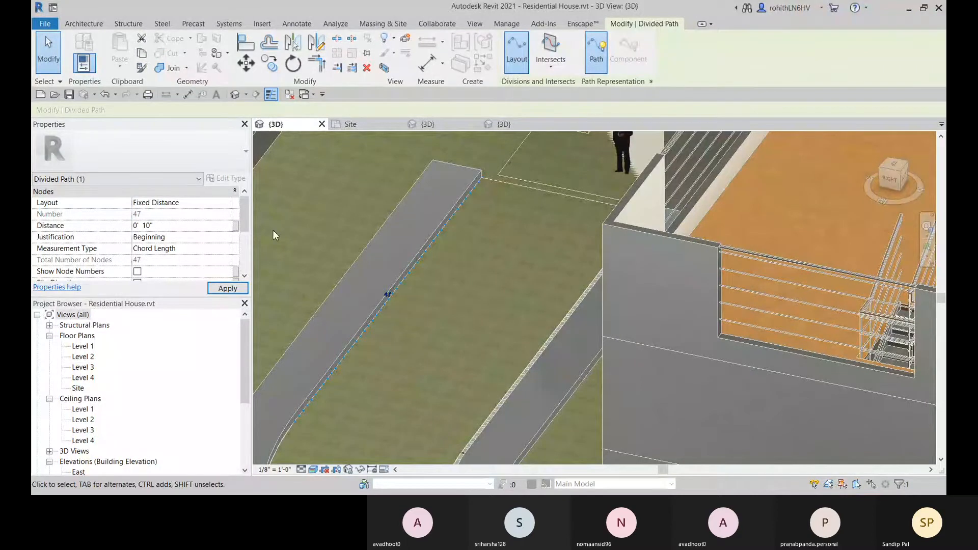
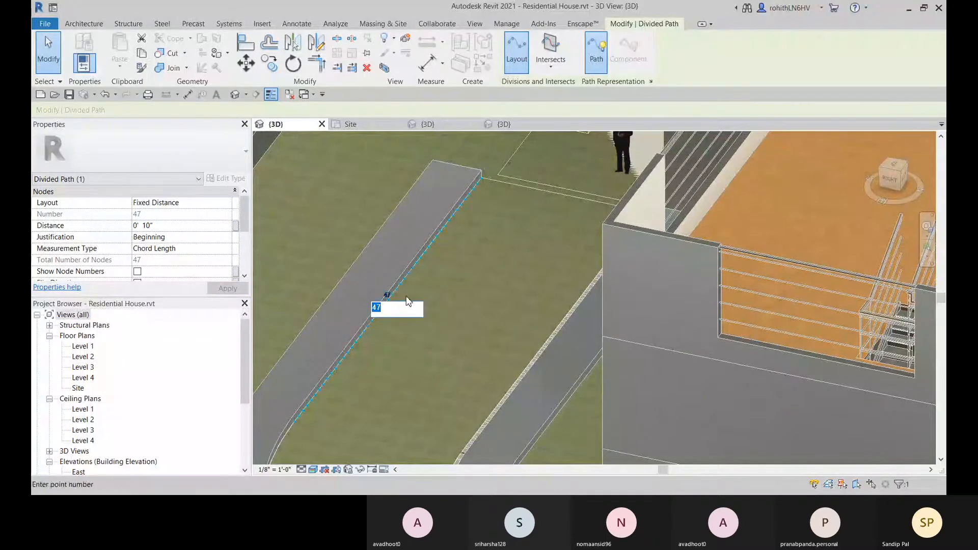
{"action": "middle_click_drag", "start_coordinate": [280, 212], "coordinate": [336, 223]}
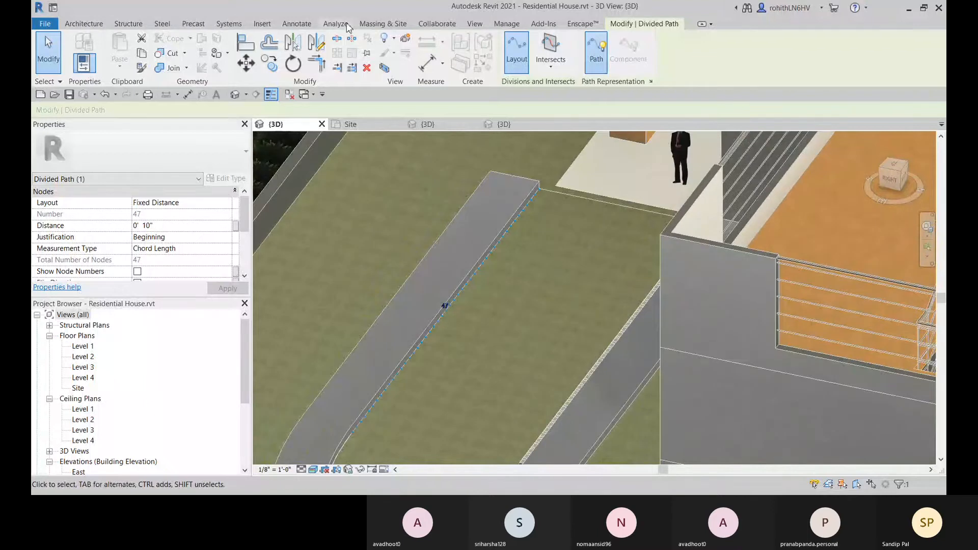
{"action": "left_click", "coordinate": [380, 25]}
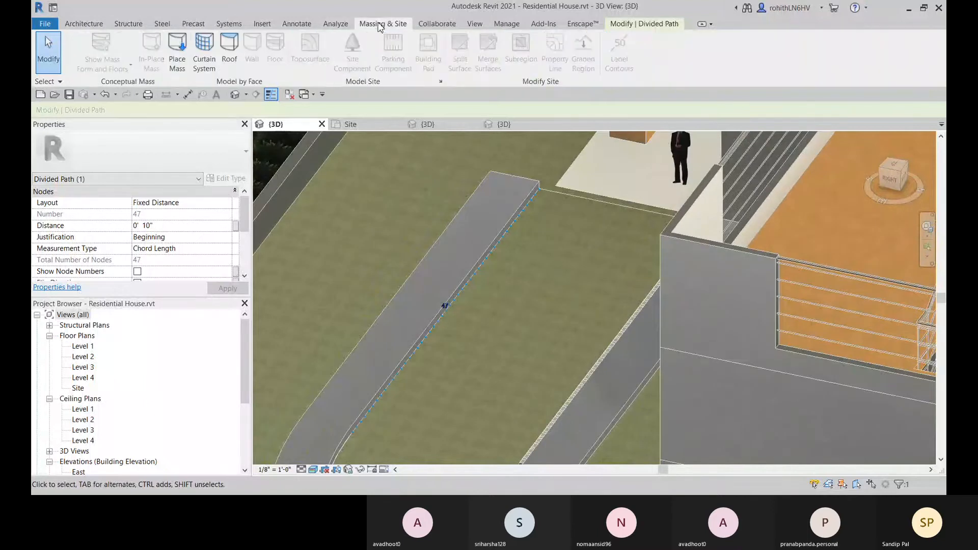
{"action": "left_click", "coordinate": [177, 51]}
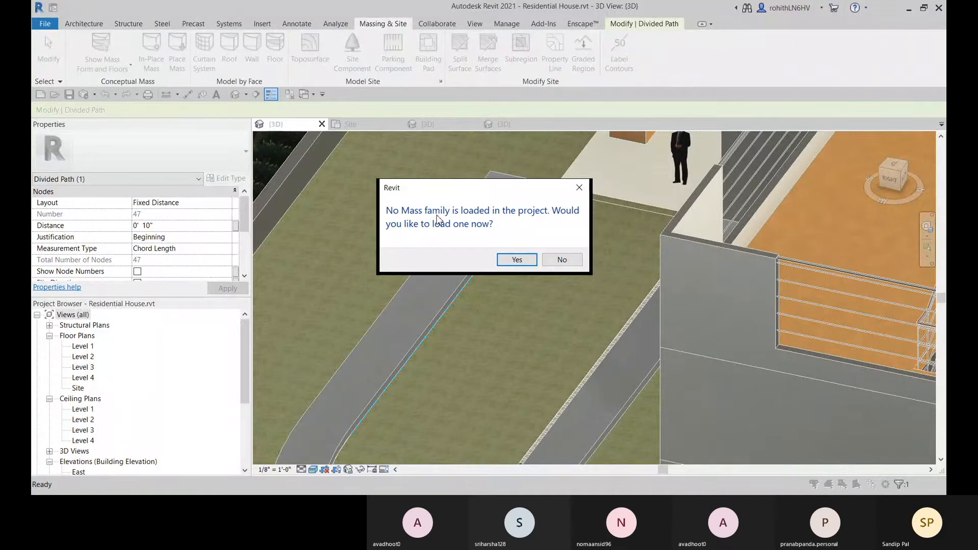
{"action": "left_click", "coordinate": [560, 261]}
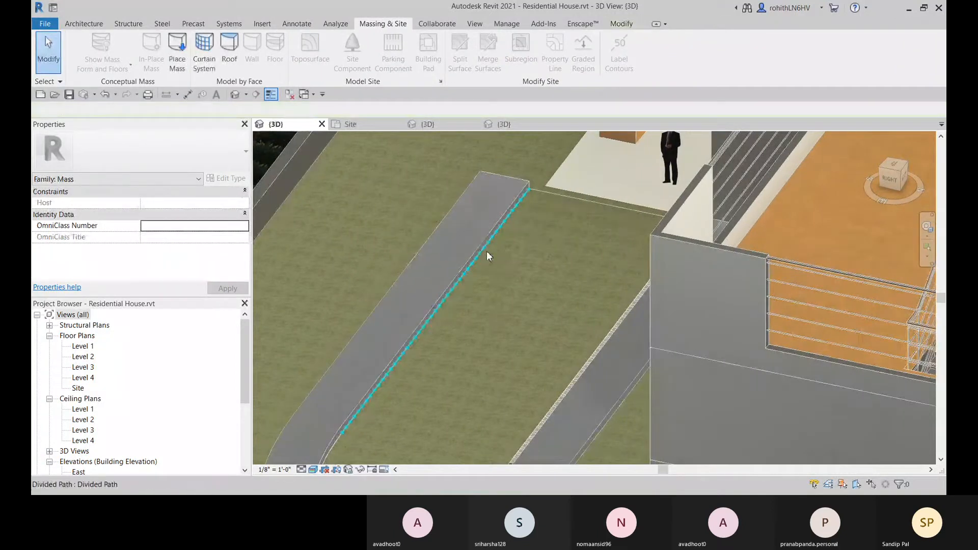
{"action": "left_click", "coordinate": [486, 252]}
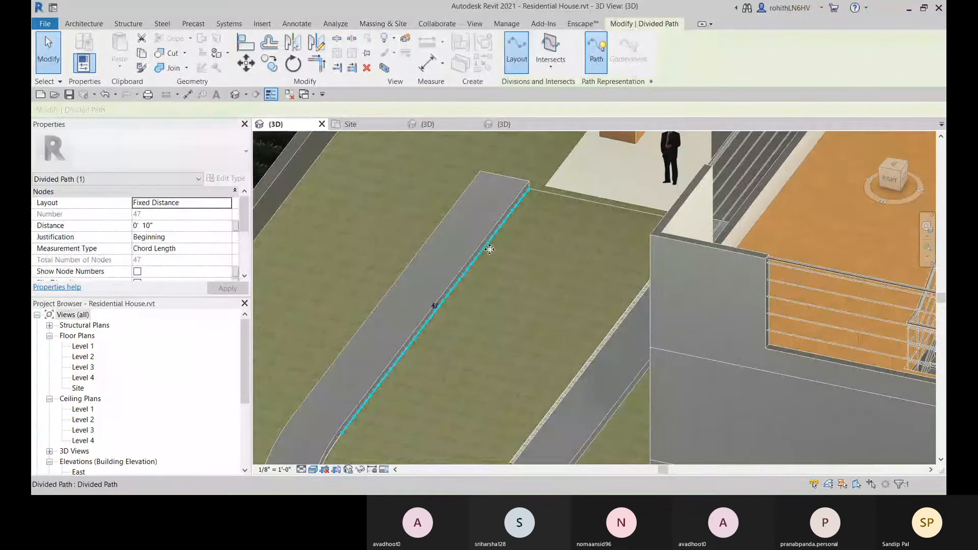
{"action": "double_click", "coordinate": [621, 24]}
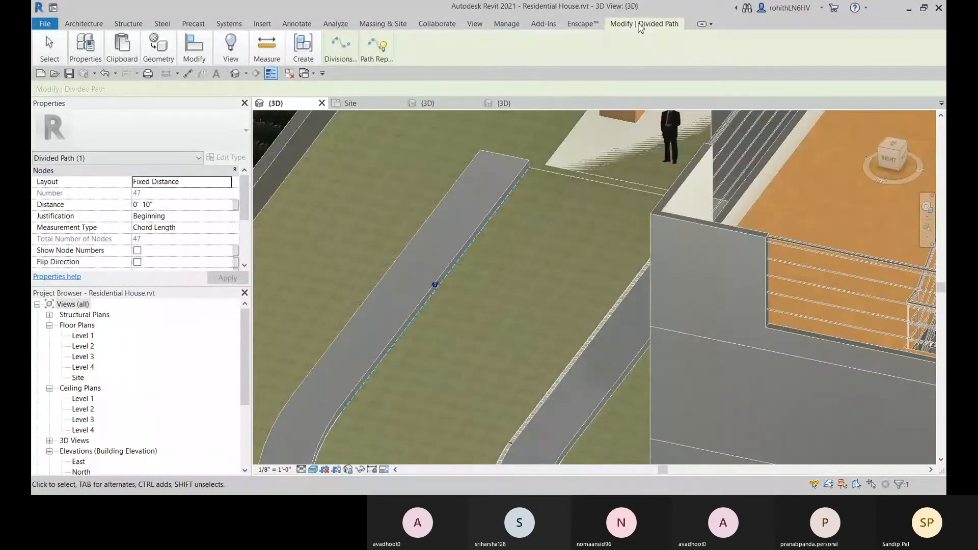
{"action": "double_click", "coordinate": [640, 25]}
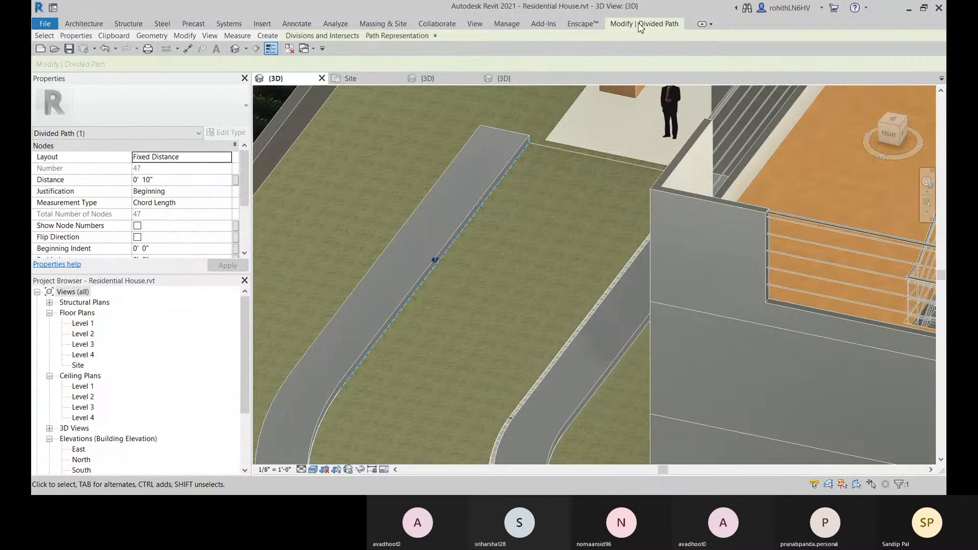
{"action": "double_click", "coordinate": [640, 25]}
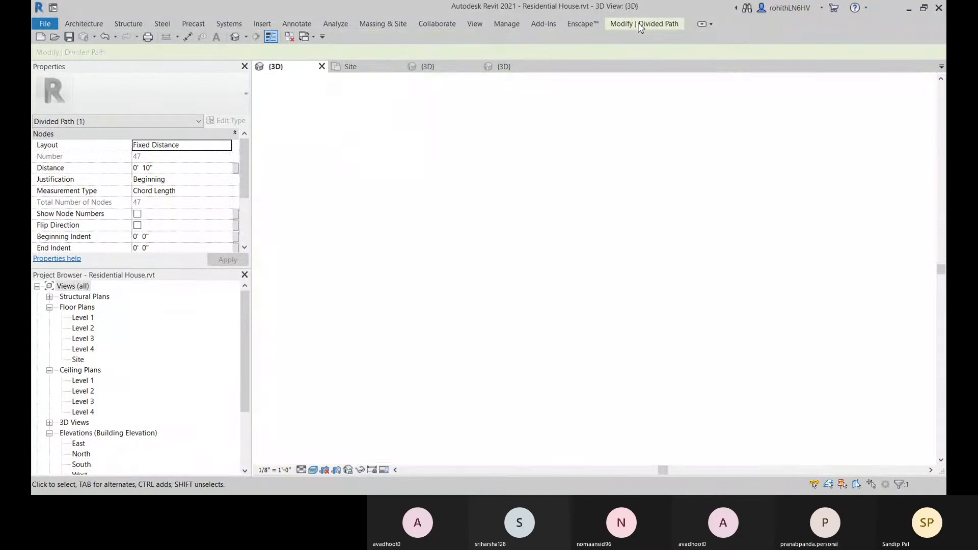
{"action": "left_click", "coordinate": [640, 25]}
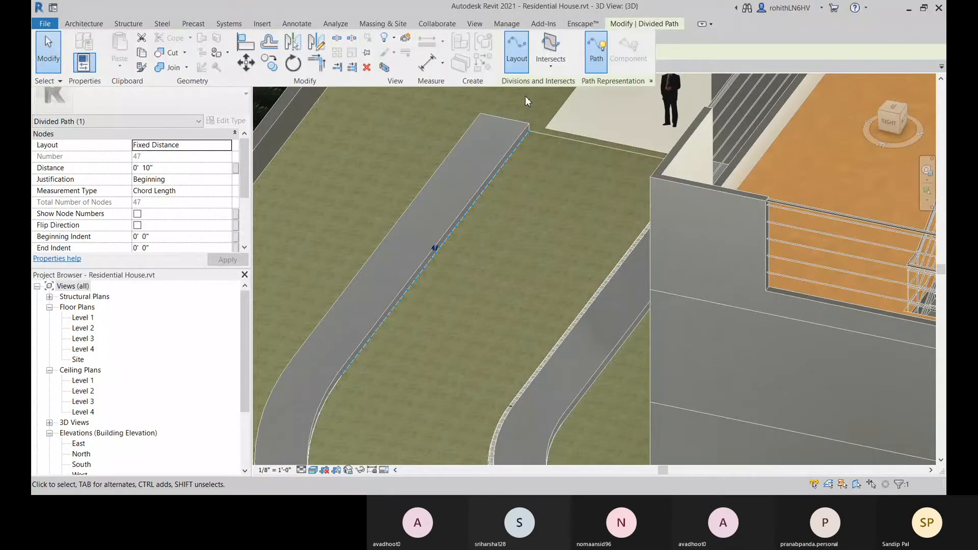
{"action": "scroll", "coordinate": [623, 152], "scroll_direction": "down", "scroll_amount": 1}
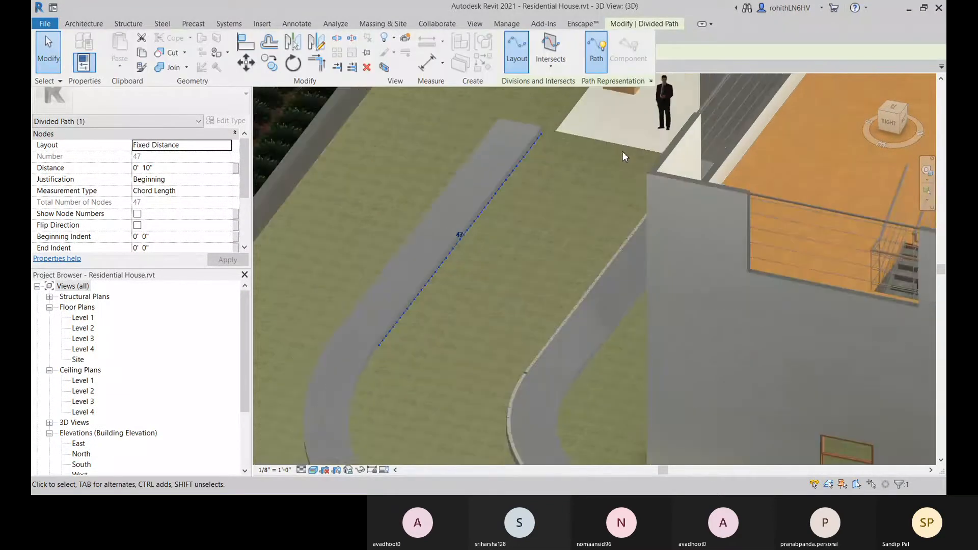
{"action": "double_click", "coordinate": [625, 25]}
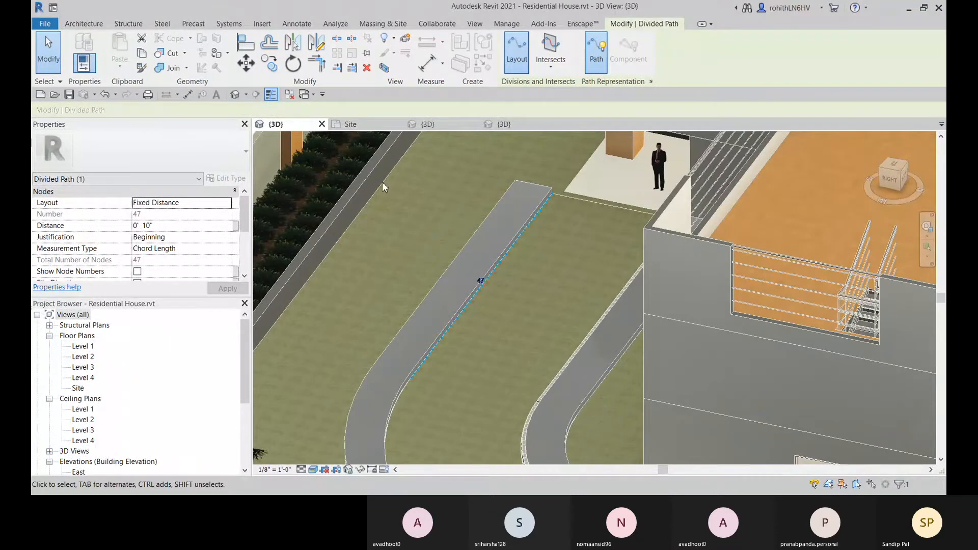
{"action": "middle_click_drag", "start_coordinate": [382, 182], "coordinate": [375, 182]}
{"action": "middle_click_drag", "start_coordinate": [435, 342], "coordinate": [448, 324]}
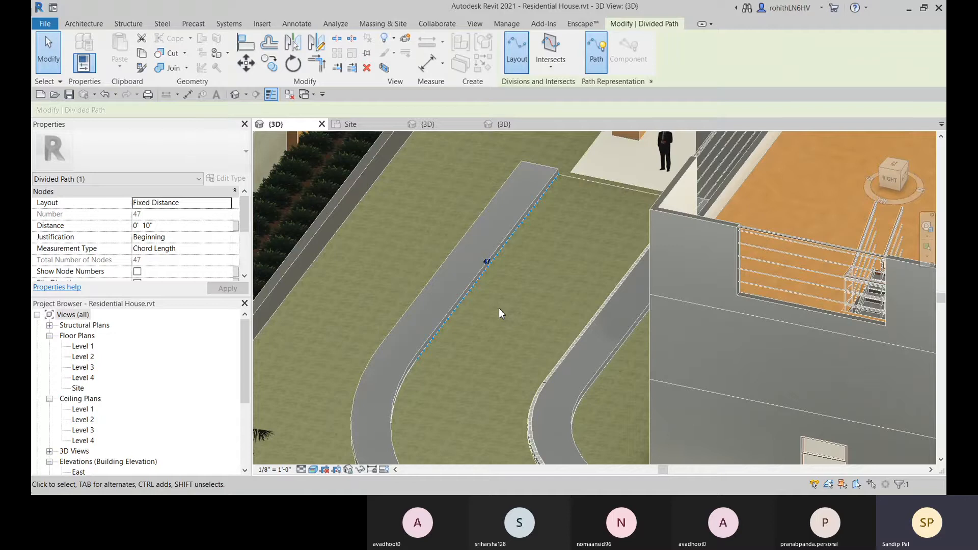
Remove the existing division and divide the straight model line along the driveway pad's edge again.
{"action": "key", "text": "Escape"}
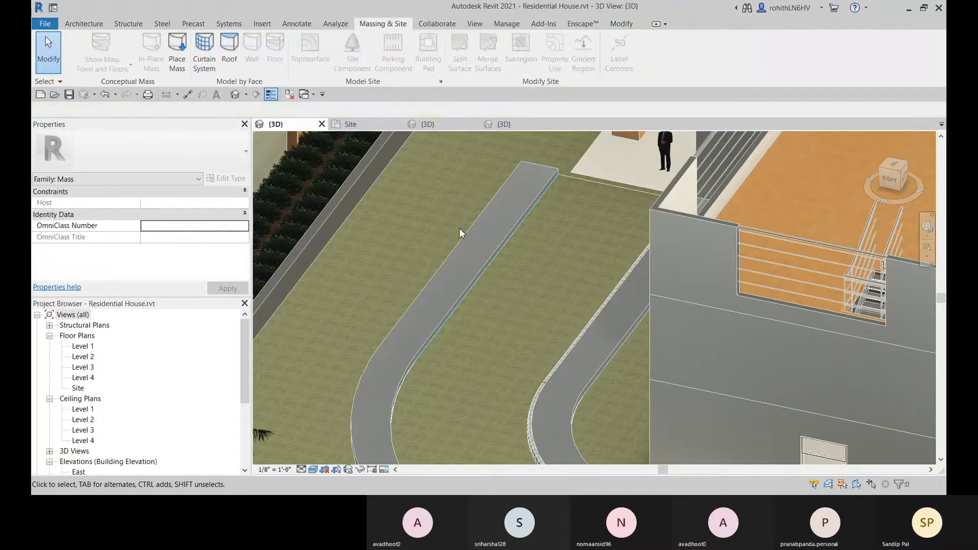
{"action": "left_click", "coordinate": [490, 265]}
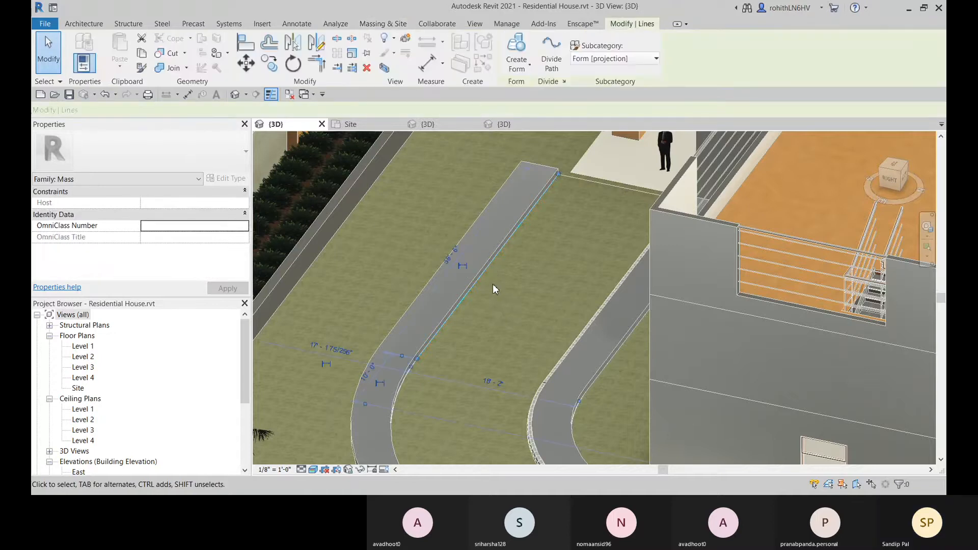
{"action": "scroll", "coordinate": [509, 256], "scroll_direction": "up", "scroll_amount": 4}
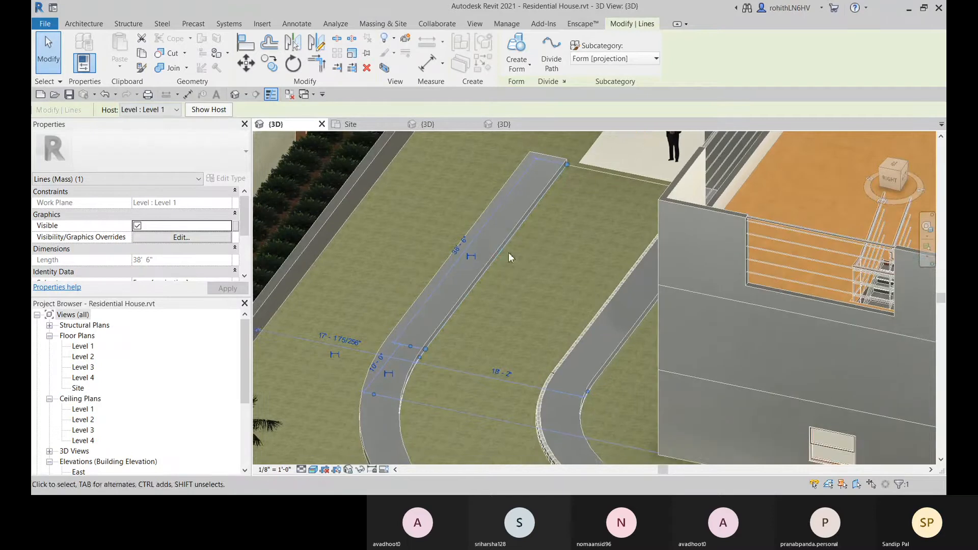
{"action": "scroll", "coordinate": [505, 258], "scroll_direction": "down", "scroll_amount": 3}
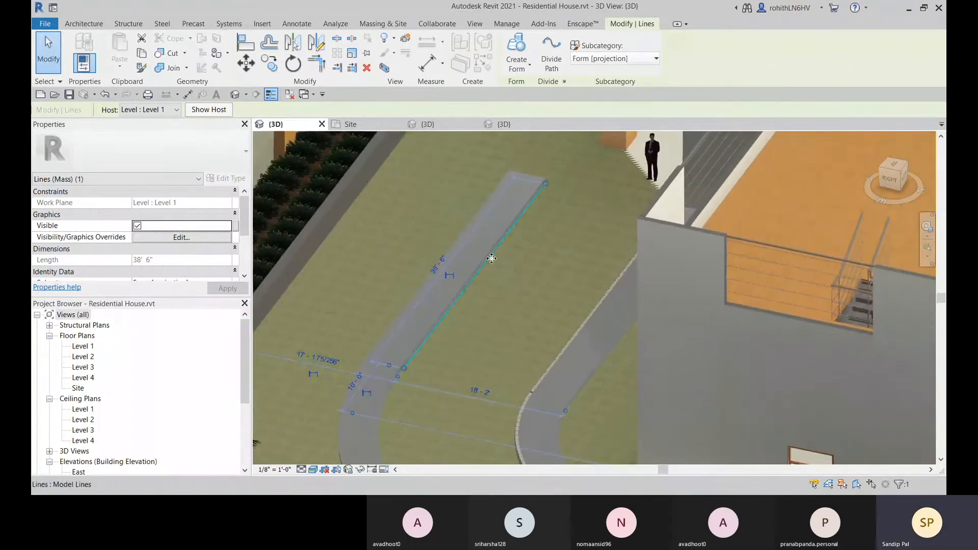
{"action": "left_click", "coordinate": [550, 56]}
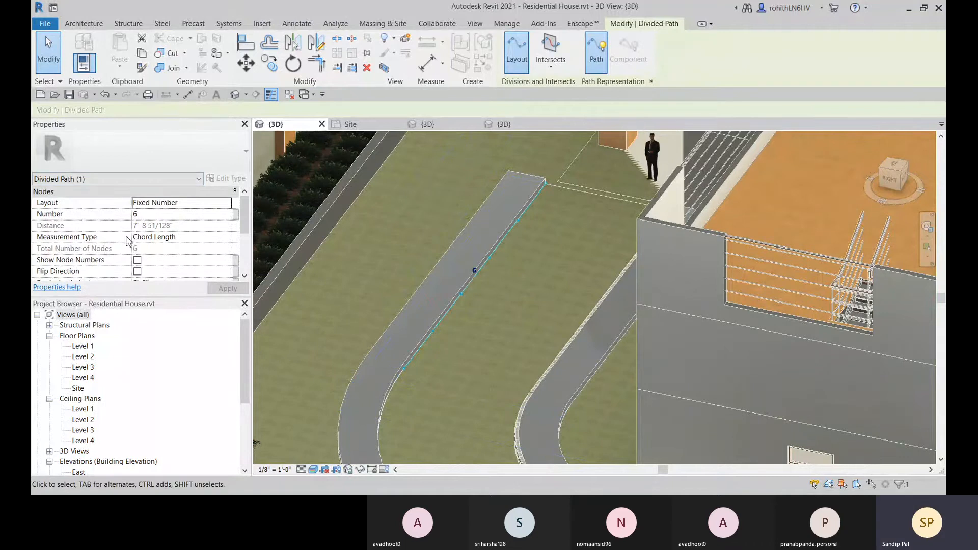
Set the new divided path's layout to Fixed Distance with 0' 10" between nodes.
{"action": "left_click", "coordinate": [230, 205]}
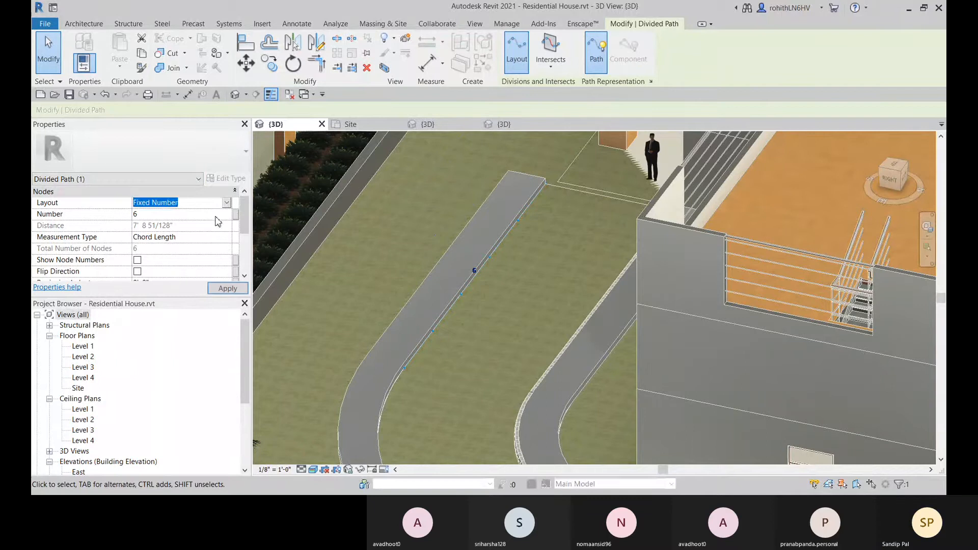
{"action": "left_click", "coordinate": [160, 231]}
{"action": "left_click", "coordinate": [192, 229]}
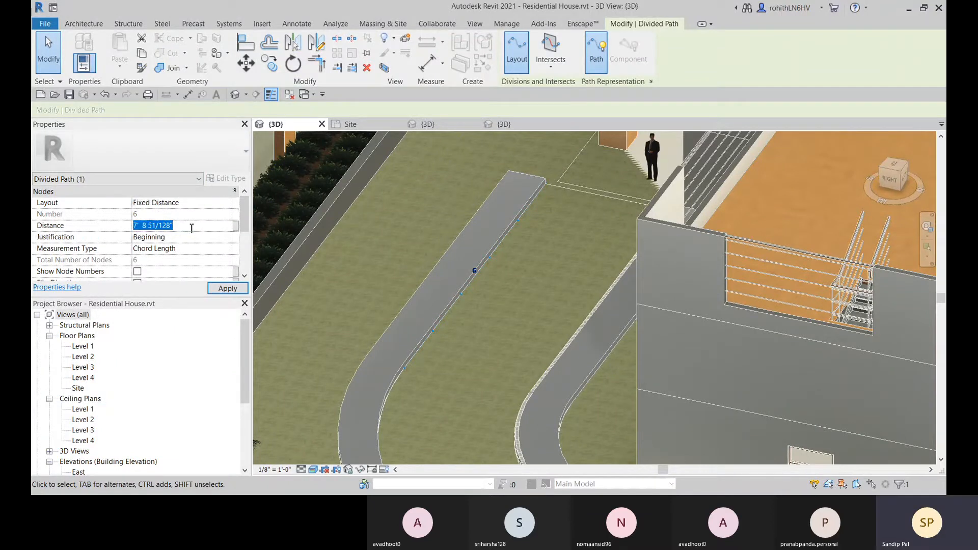
{"action": "type", "text": "10\""}
{"action": "key", "text": "Return"}
Place a three-point Road Curb Left component on the divided path's first nodes at the driveway pad's straight end.
{"action": "left_click", "coordinate": [86, 26]}
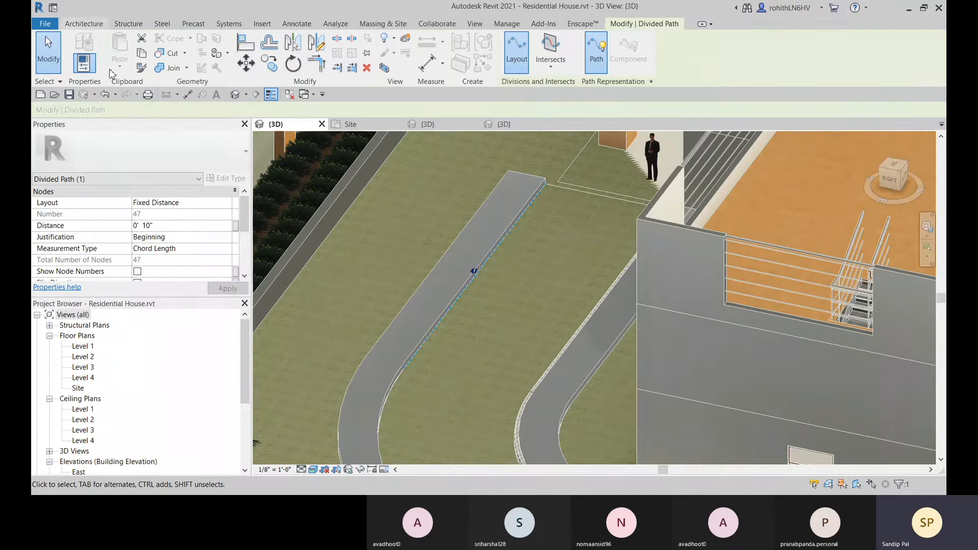
{"action": "left_click", "coordinate": [171, 65]}
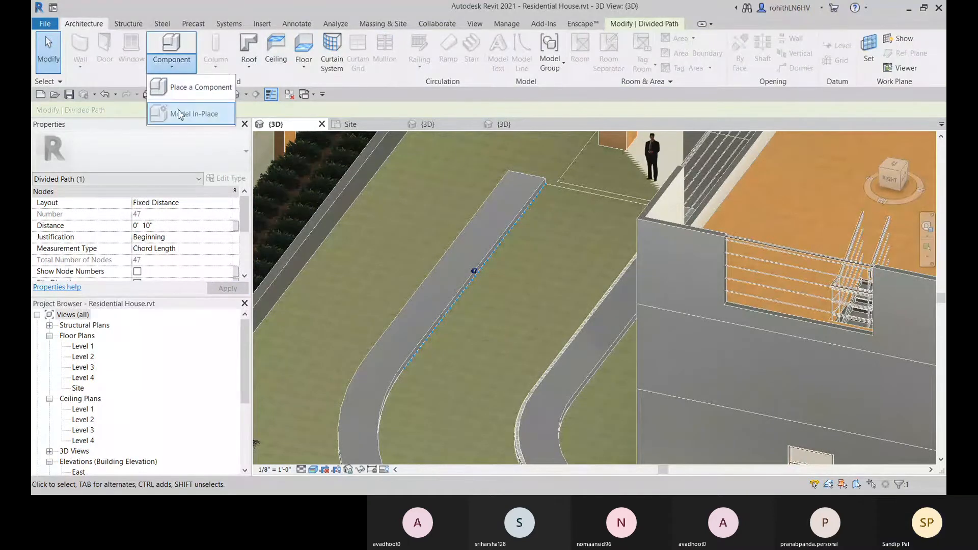
{"action": "left_click", "coordinate": [186, 87]}
{"action": "scroll", "coordinate": [548, 191], "scroll_direction": "up", "scroll_amount": 4}
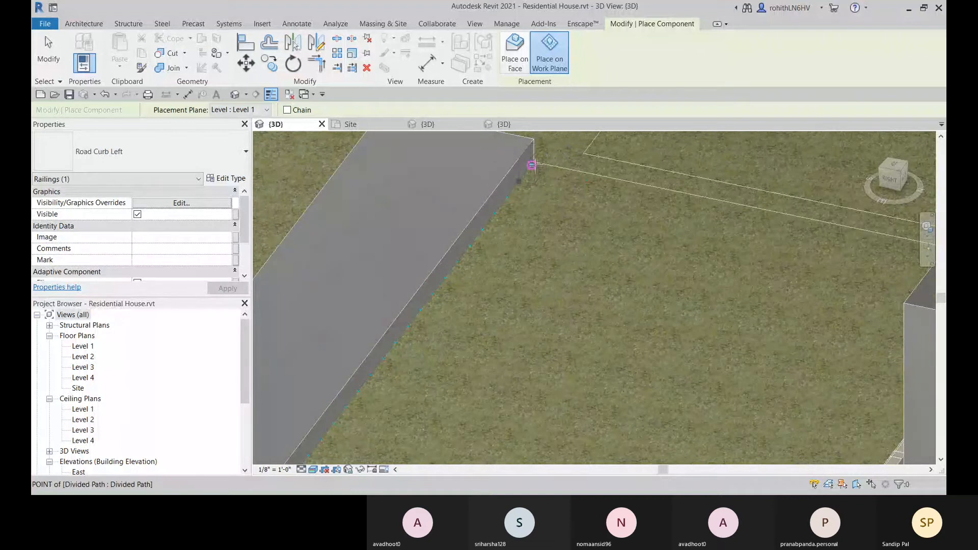
{"action": "left_click", "coordinate": [512, 238]}
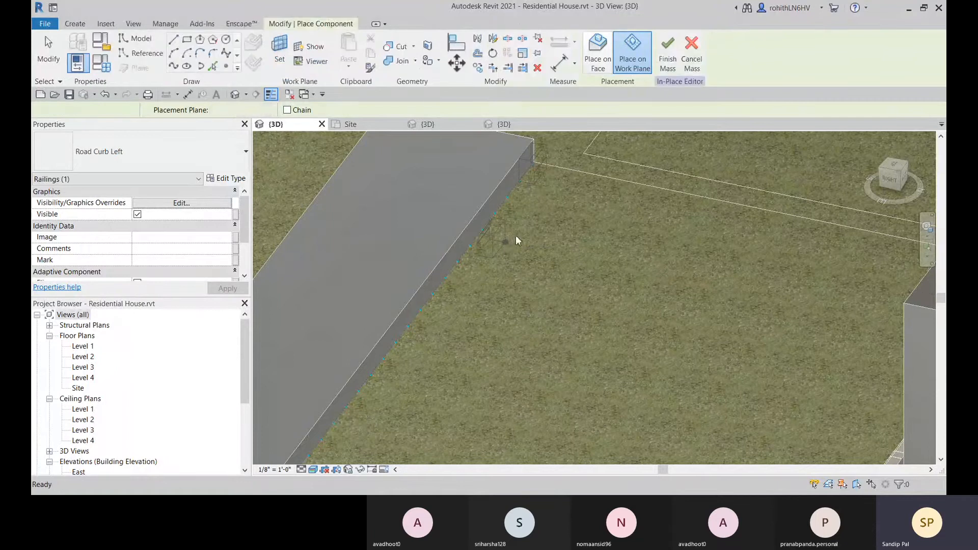
{"action": "left_click", "coordinate": [534, 181]}
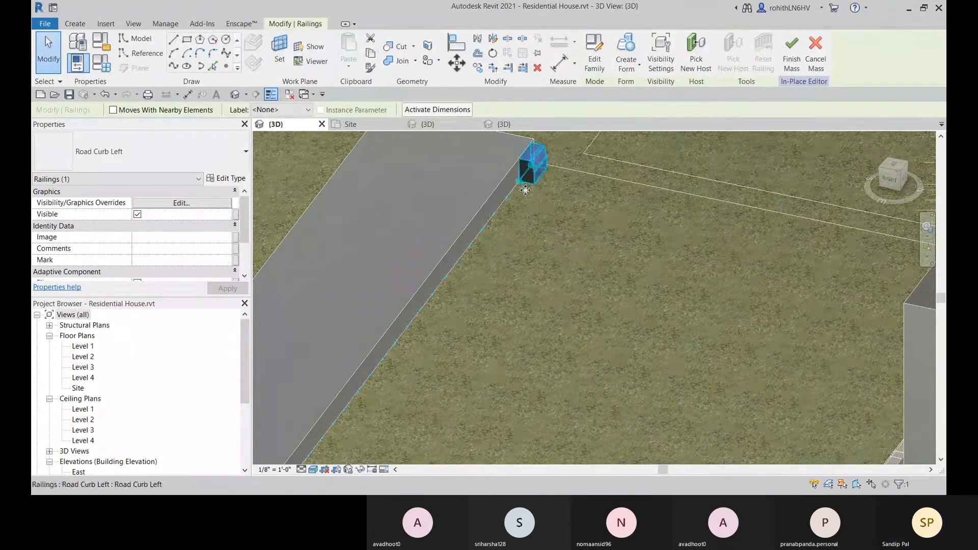
Quit the in-place mass, discarding its changes, and check the line that remains along the driveway pad's edge.
{"action": "scroll", "coordinate": [524, 188], "scroll_direction": "down", "scroll_amount": 2}
{"action": "middle_click_drag", "start_coordinate": [540, 201], "coordinate": [523, 235]}
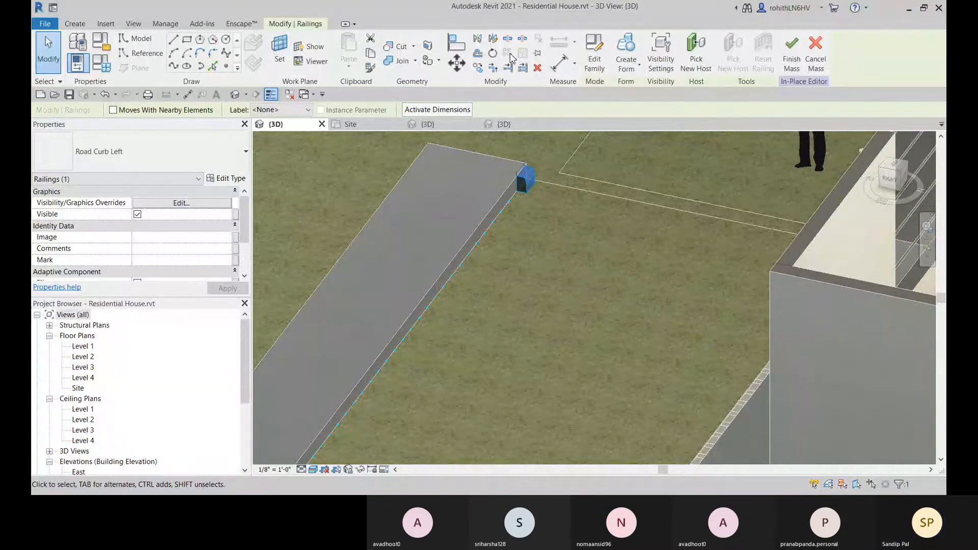
{"action": "left_click", "coordinate": [501, 216]}
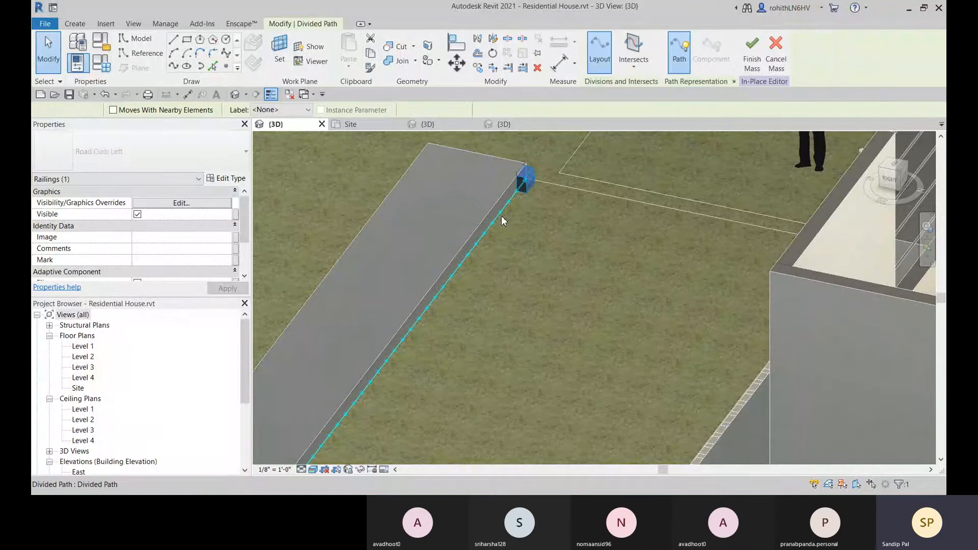
{"action": "left_click", "coordinate": [773, 62]}
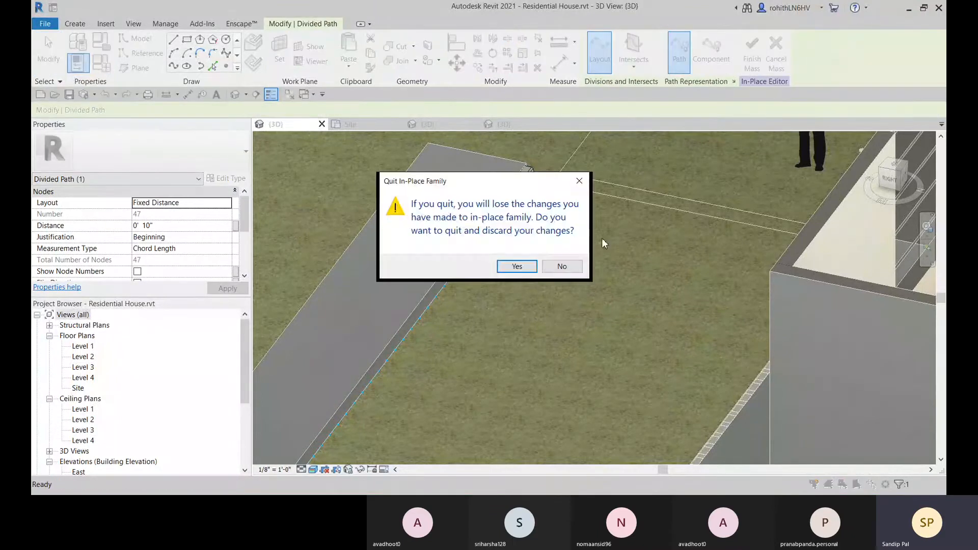
{"action": "left_click", "coordinate": [515, 266]}
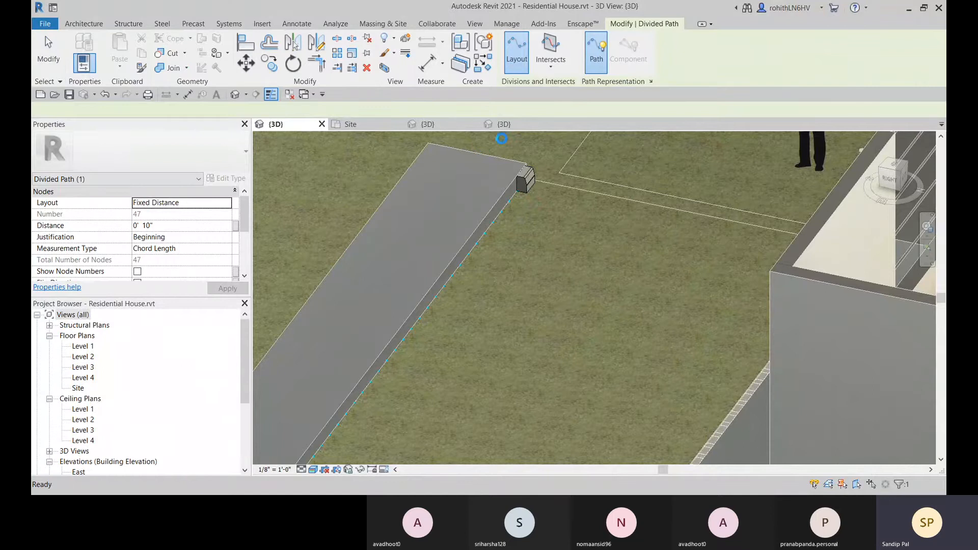
{"action": "key", "text": "ctrl+z"}
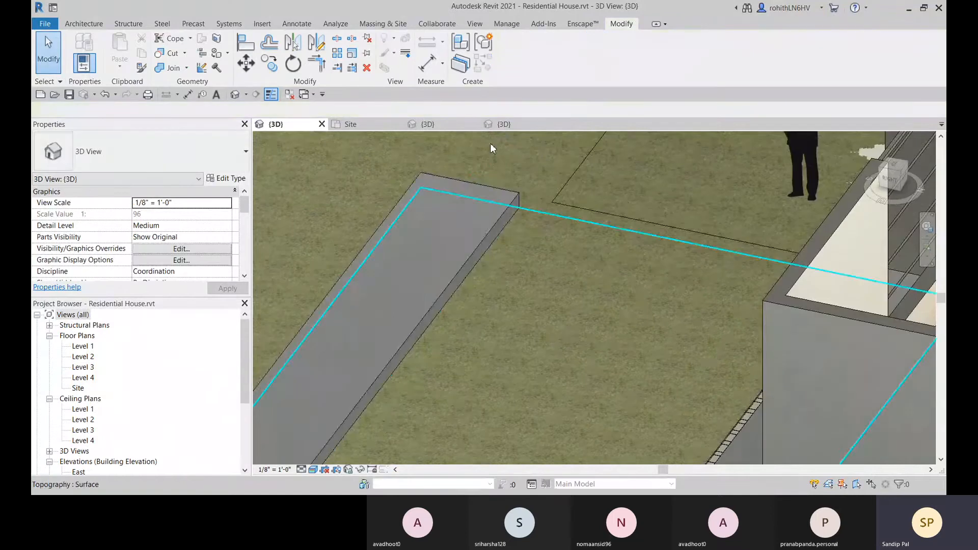
{"action": "left_click", "coordinate": [503, 232]}
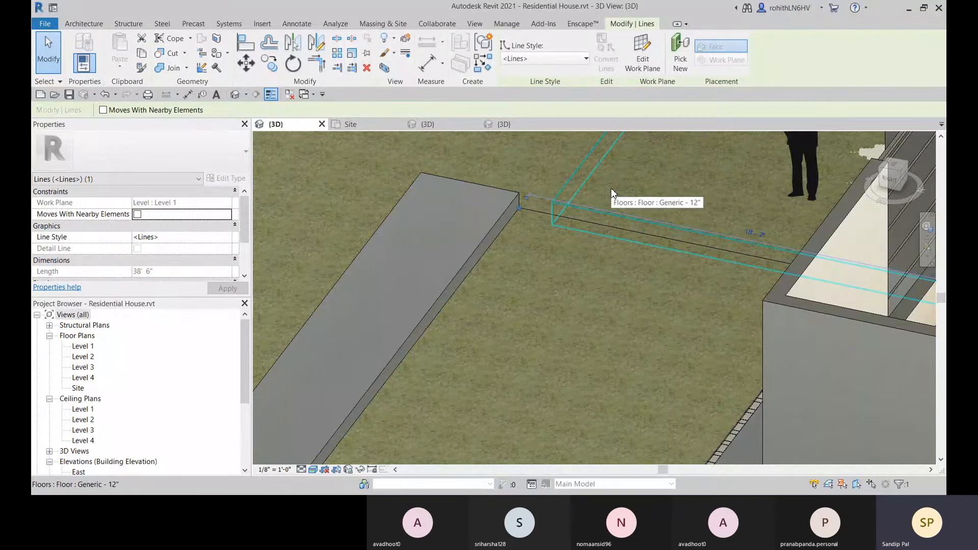
{"action": "key", "text": "Escape"}
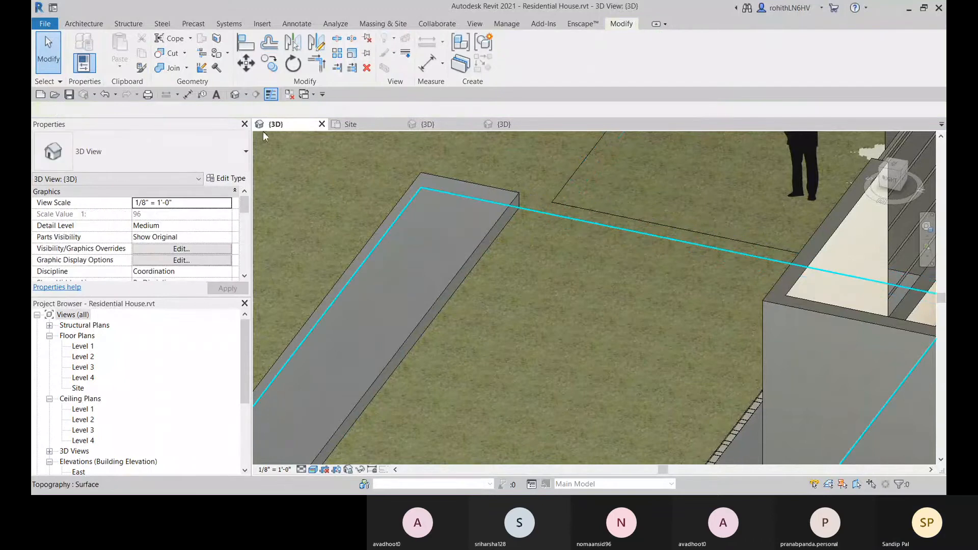
{"action": "left_click", "coordinate": [383, 24]}
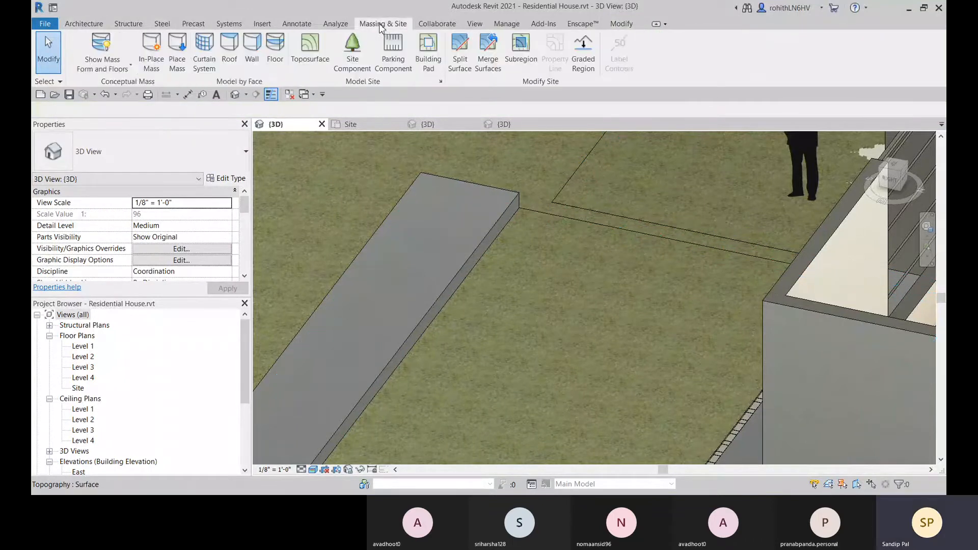
{"action": "left_click", "coordinate": [152, 51]}
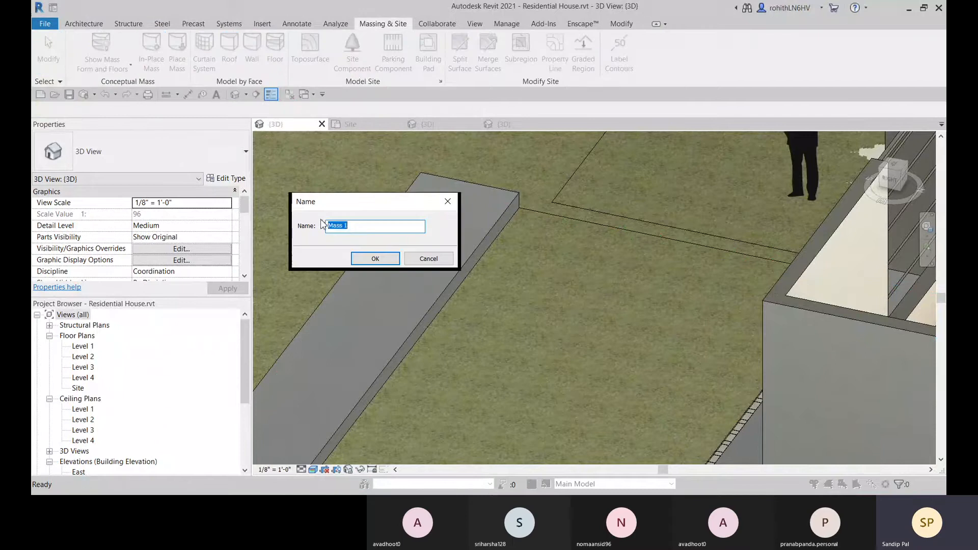
{"action": "left_click", "coordinate": [352, 227]}
{"action": "left_click_drag", "start_coordinate": [351, 227], "coordinate": [327, 228]}
{"action": "type", "text": "Ro"}
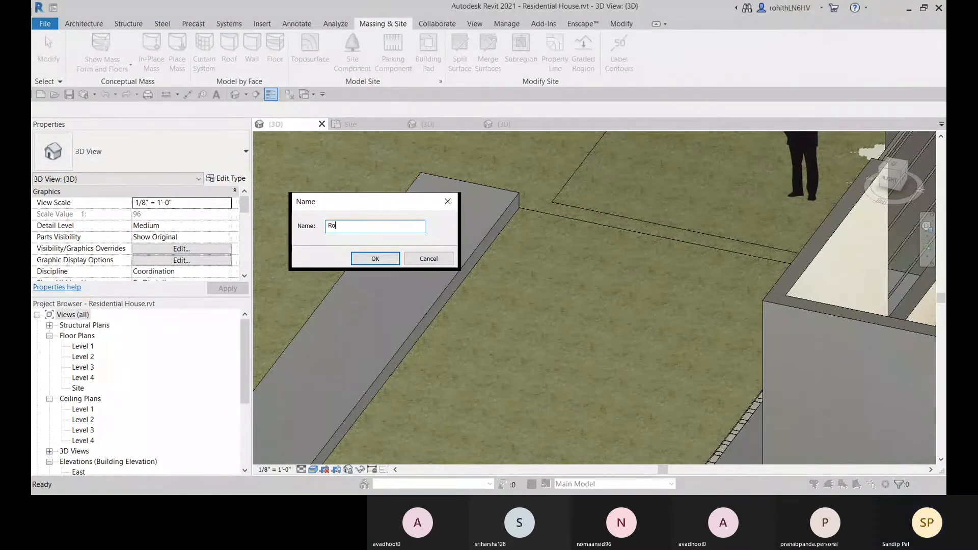
{"action": "left_click", "coordinate": [427, 258]}
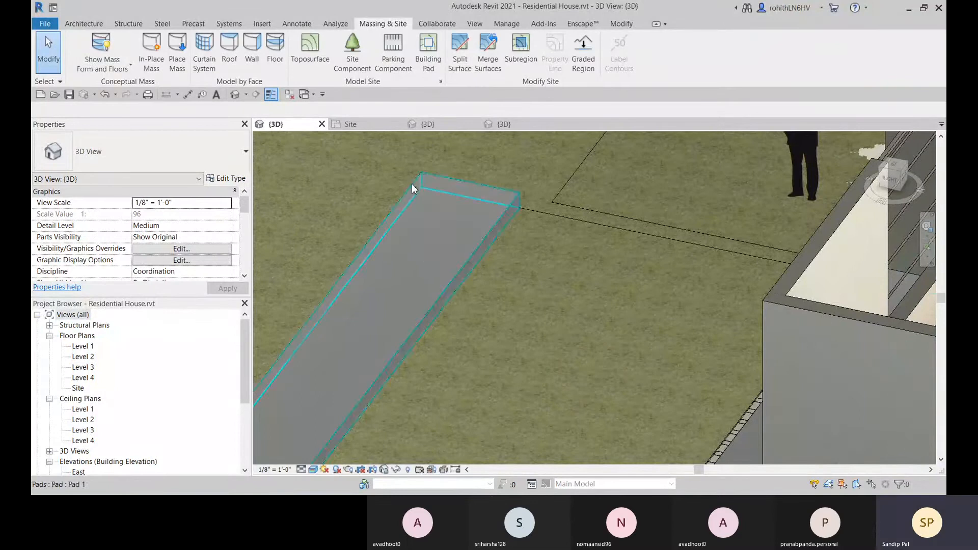
Load the Road Curb Left family into the Residential House.rvt project again, leaving the component placement without placing one.
{"action": "left_click", "coordinate": [263, 24]}
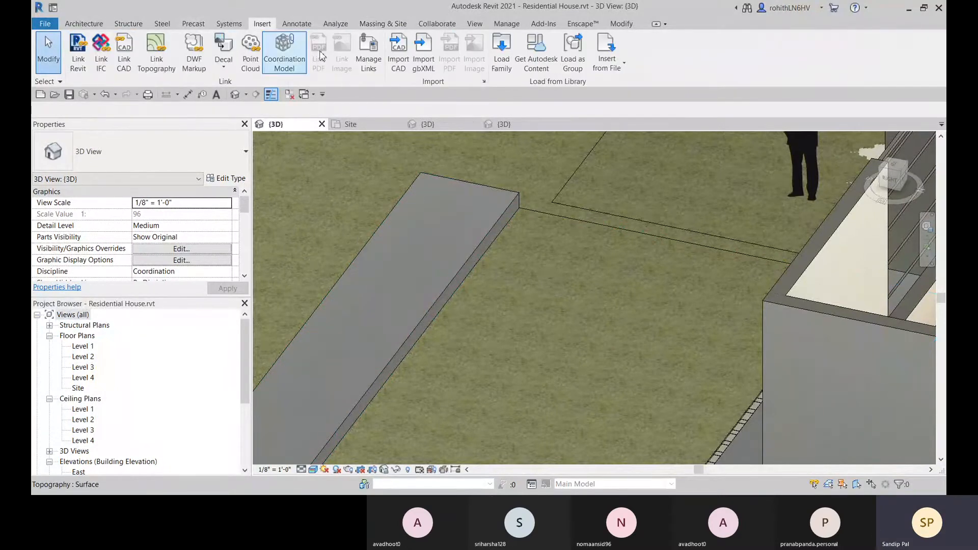
{"action": "left_click", "coordinate": [503, 125]}
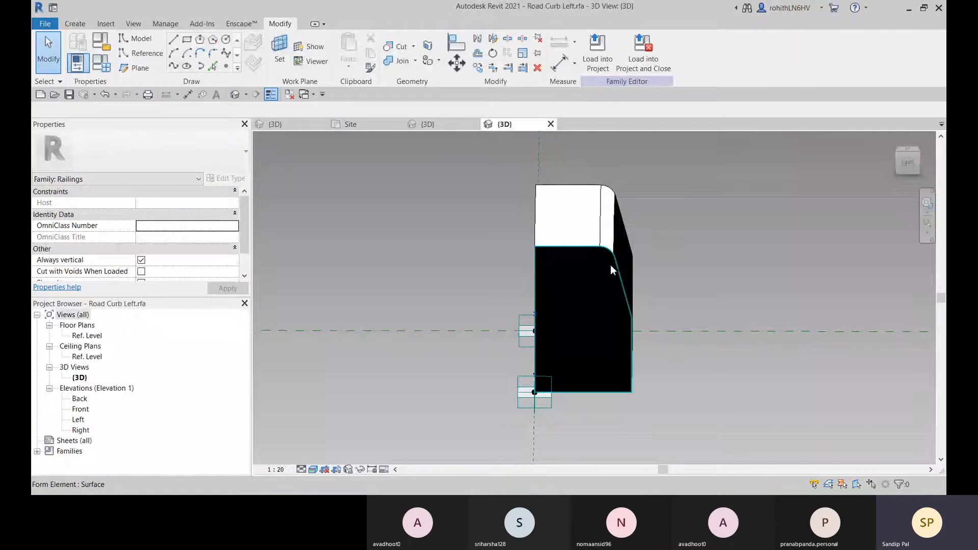
{"action": "left_click", "coordinate": [598, 56]}
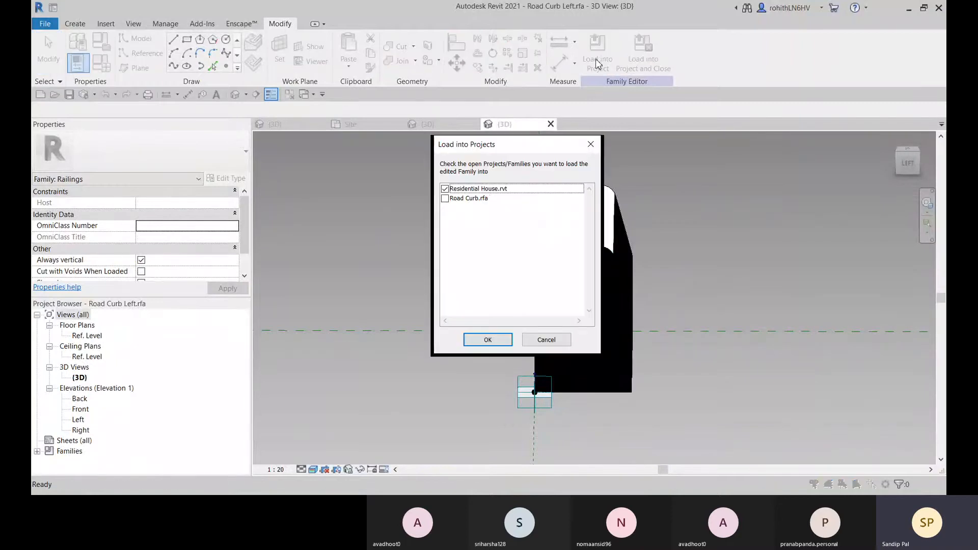
{"action": "left_click", "coordinate": [487, 338]}
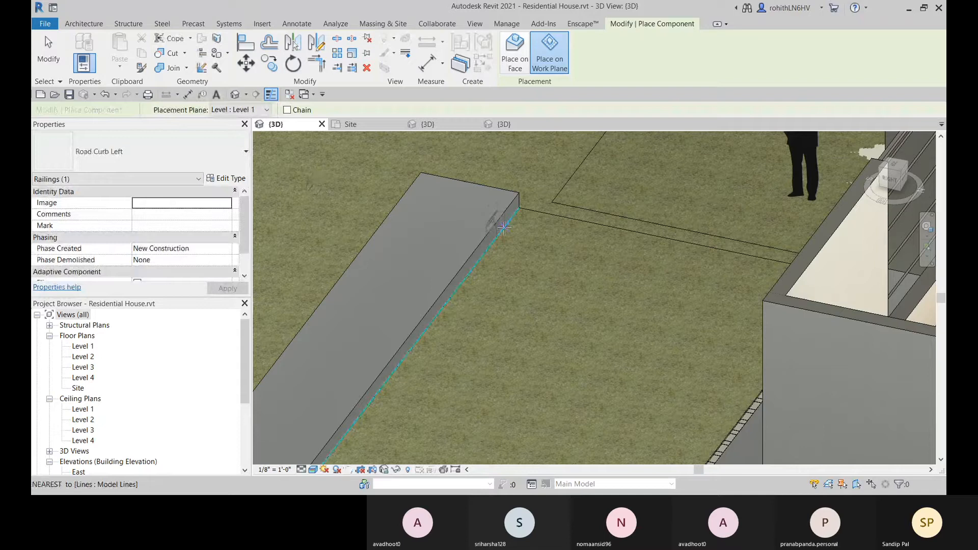
{"action": "key", "text": "Escape"}
{"action": "key", "text": "Escape"}
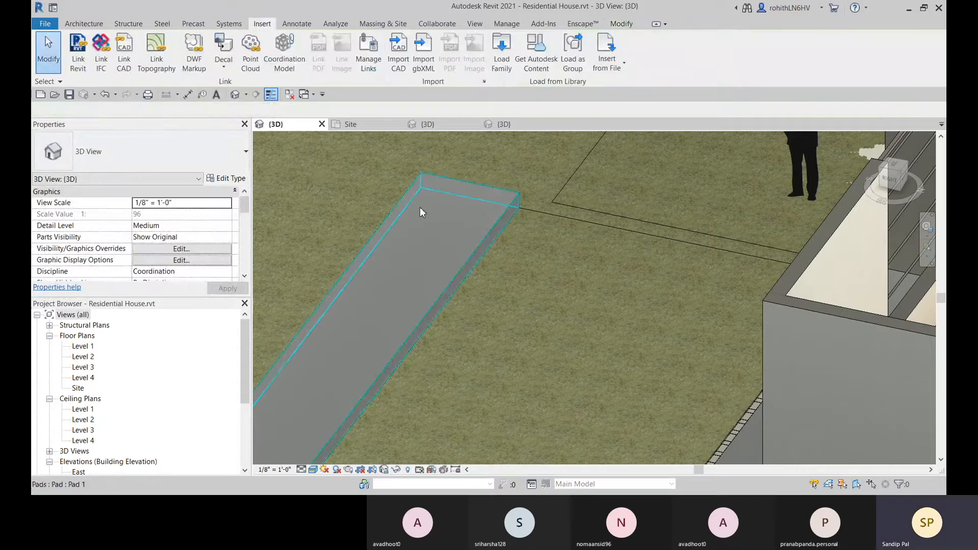
Start a new in-place mass, trying the name Road Curb Left and settling on Road Curb Right.
{"action": "left_click", "coordinate": [383, 23]}
{"action": "left_click", "coordinate": [148, 64]}
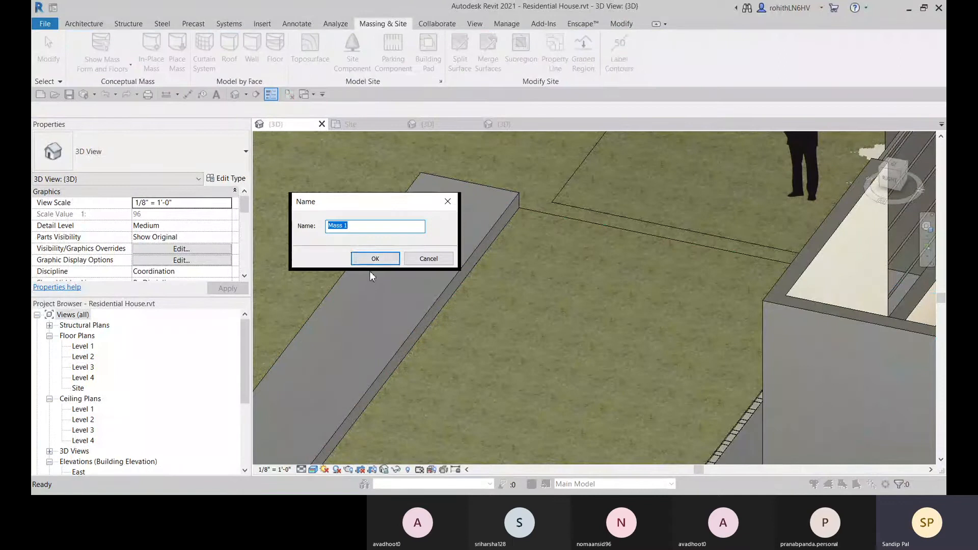
{"action": "type", "text": "Roa"}
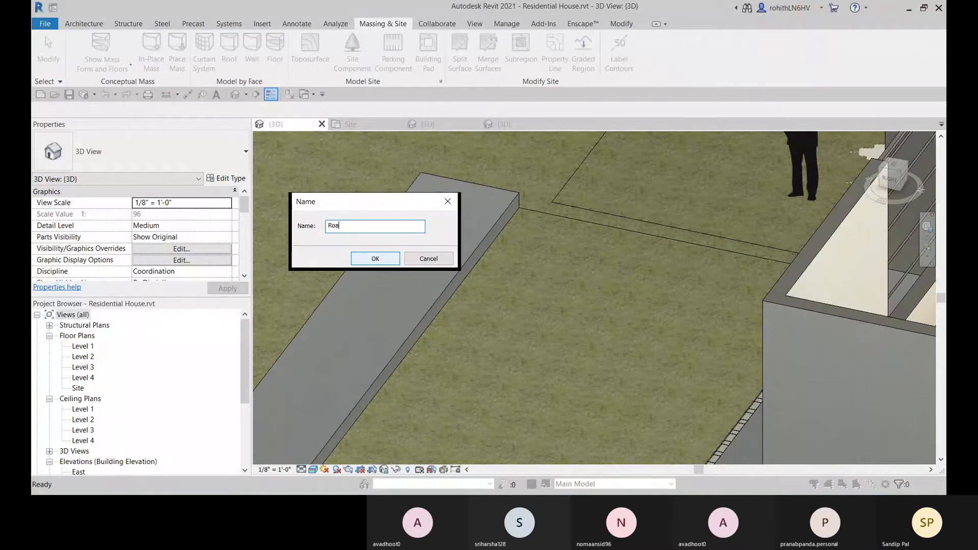
{"action": "type", "text": "d Cu"}
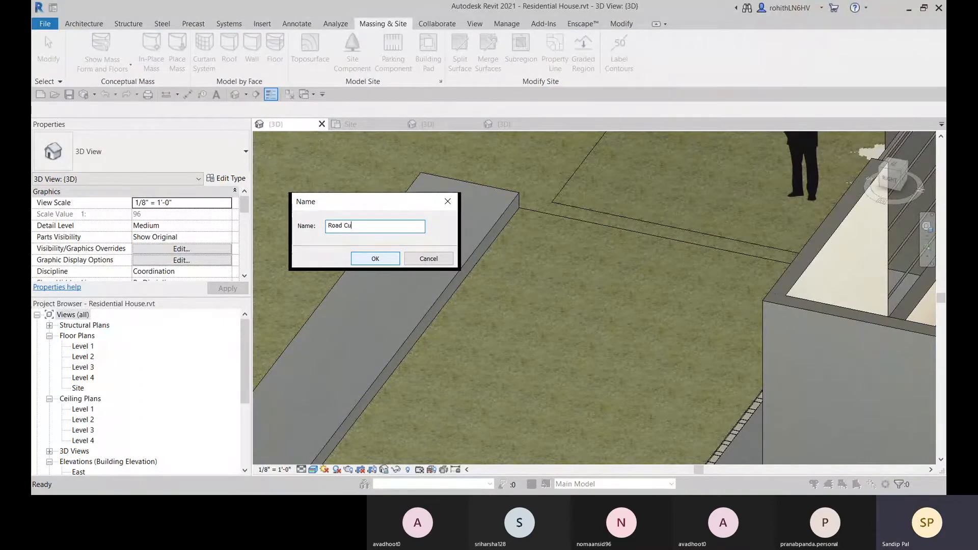
{"action": "type", "text": "rb Left"}
{"action": "left_click", "coordinate": [372, 258]}
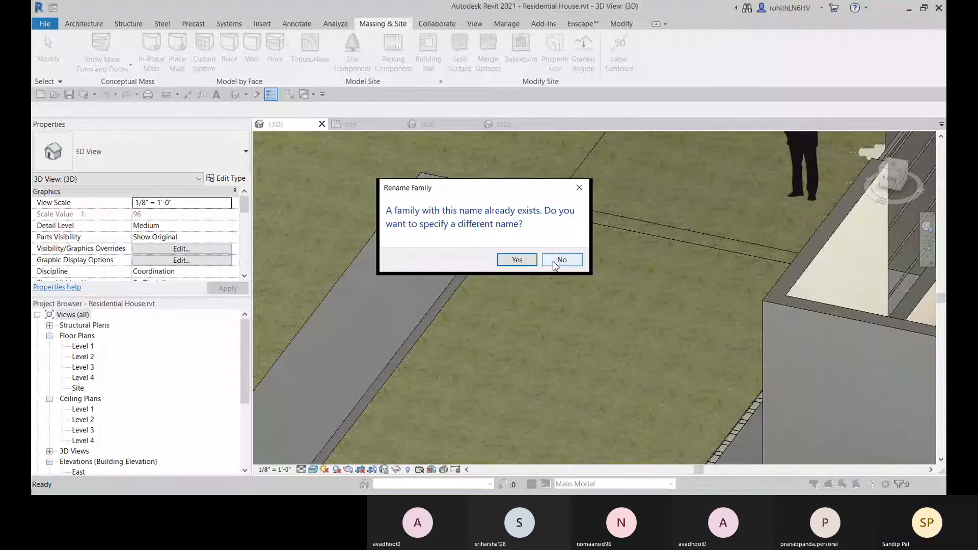
{"action": "left_click", "coordinate": [516, 260]}
{"action": "left_click_drag", "start_coordinate": [370, 225], "coordinate": [363, 229]}
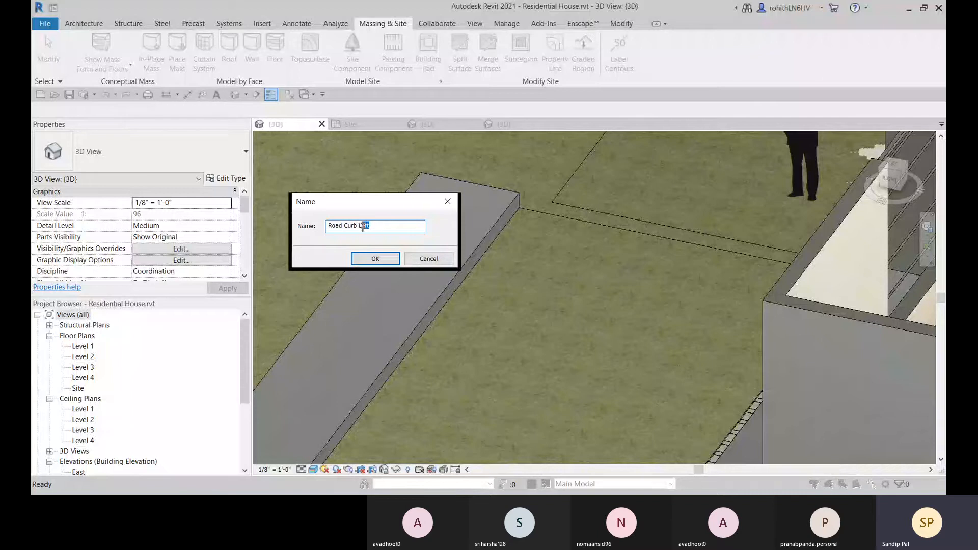
{"action": "type", "text": "Right"}
{"action": "left_click", "coordinate": [380, 261]}
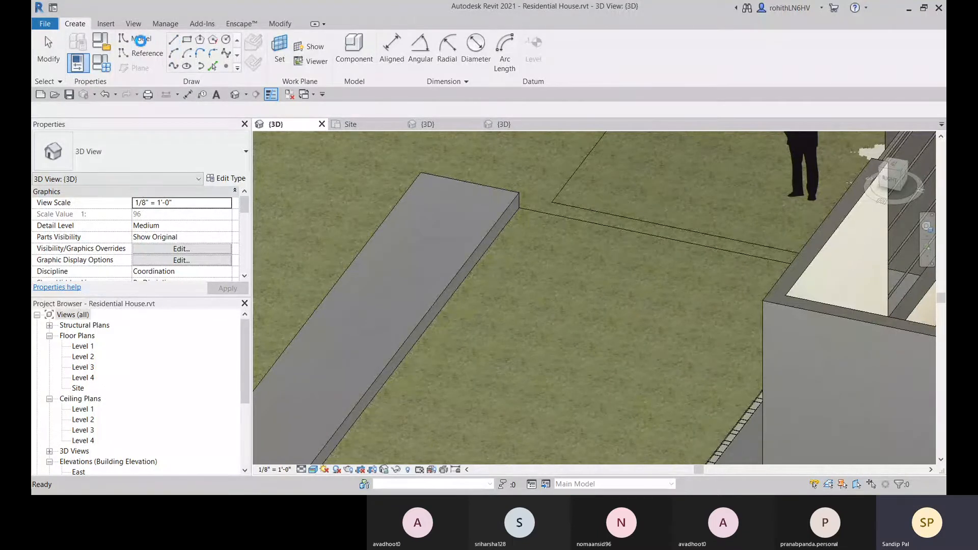
Create a model line on Level 1 by picking the driveway pad's long straight edge.
{"action": "left_click", "coordinate": [174, 40]}
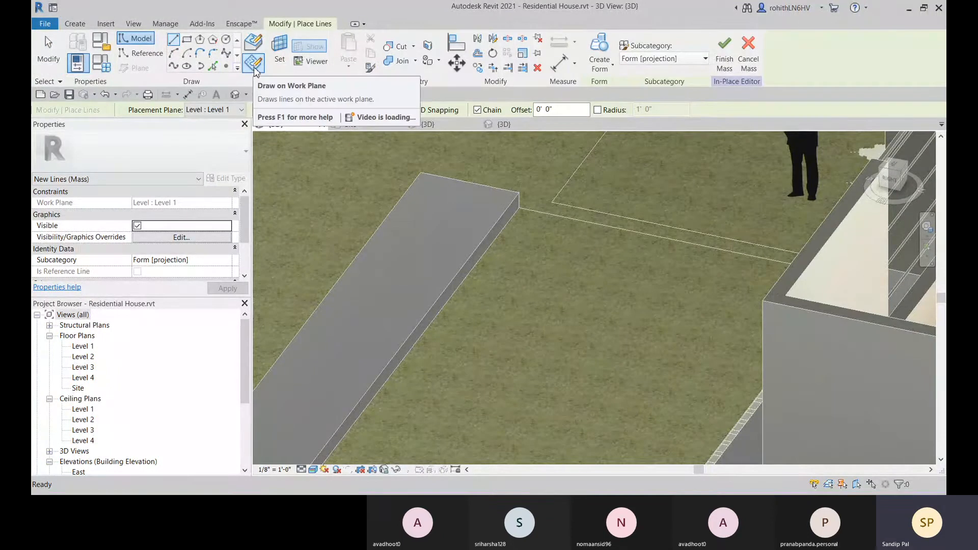
{"action": "left_click", "coordinate": [213, 67]}
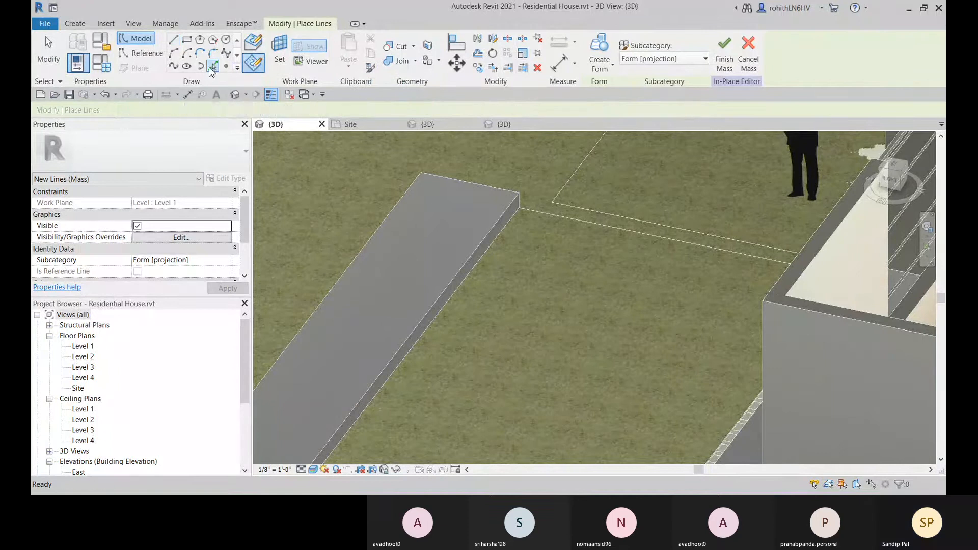
{"action": "left_click", "coordinate": [486, 257]}
{"action": "scroll", "coordinate": [449, 304], "scroll_direction": "down", "scroll_amount": 2}
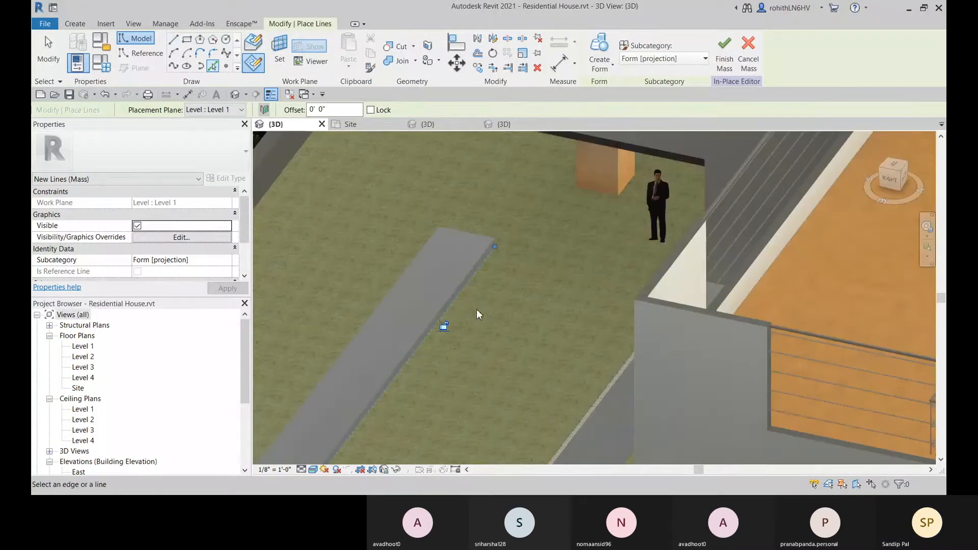
{"action": "key", "text": "Escape"}
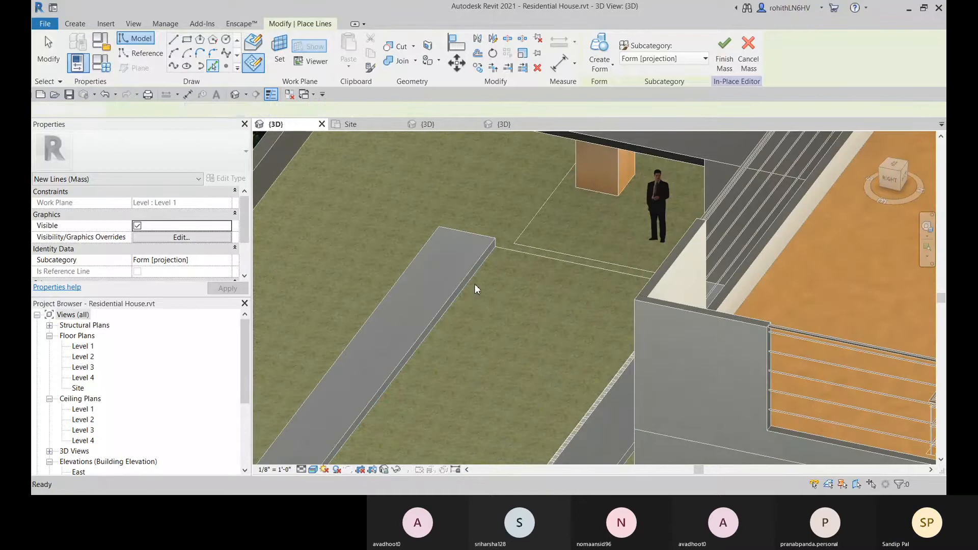
Divide the new model line along the driveway pad's edge into a path.
{"action": "left_click", "coordinate": [474, 283]}
{"action": "middle_click_drag", "start_coordinate": [517, 284], "coordinate": [498, 240], "text": "shift"}
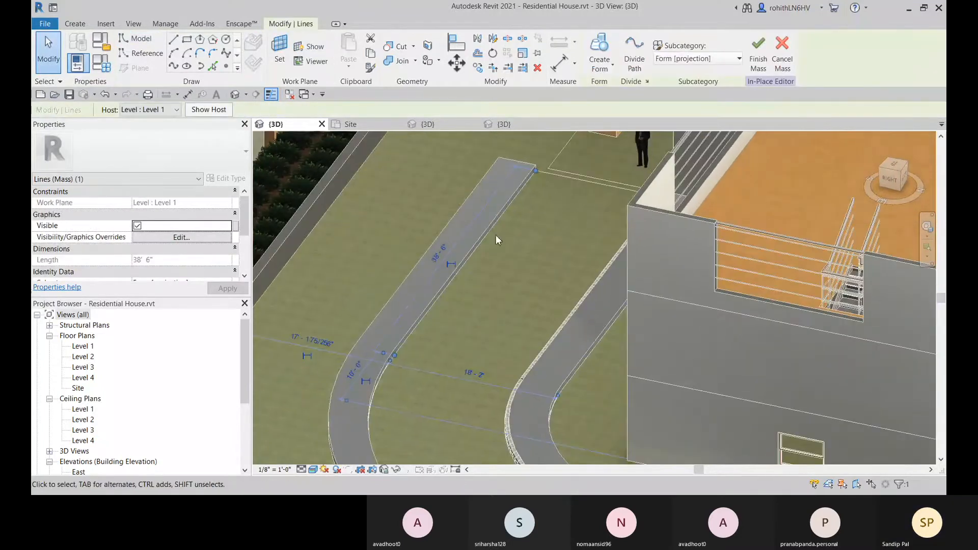
{"action": "left_click", "coordinate": [635, 64]}
Set the divided path's layout to Fixed Distance with a 10" spacing between nodes.
{"action": "left_click", "coordinate": [227, 202]}
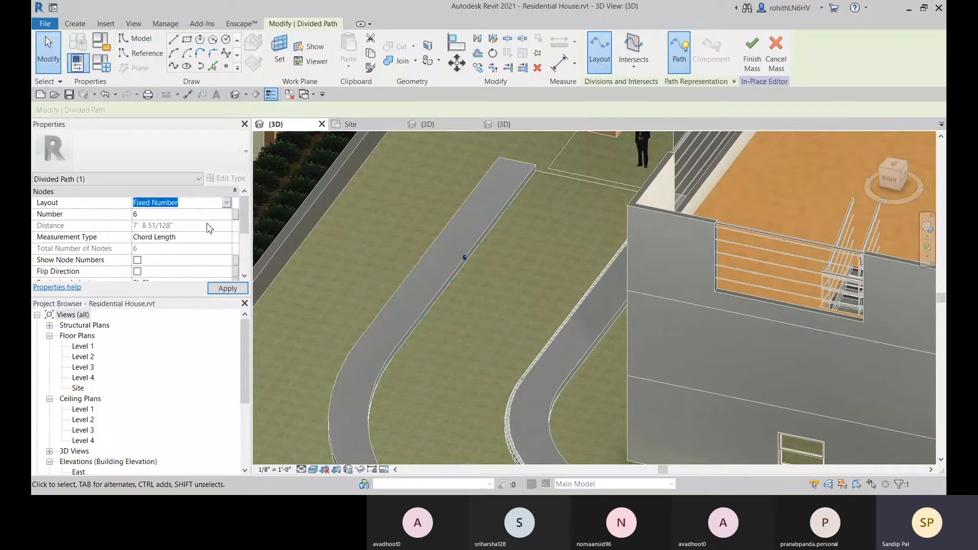
{"action": "left_click", "coordinate": [172, 240]}
{"action": "left_click", "coordinate": [181, 226]}
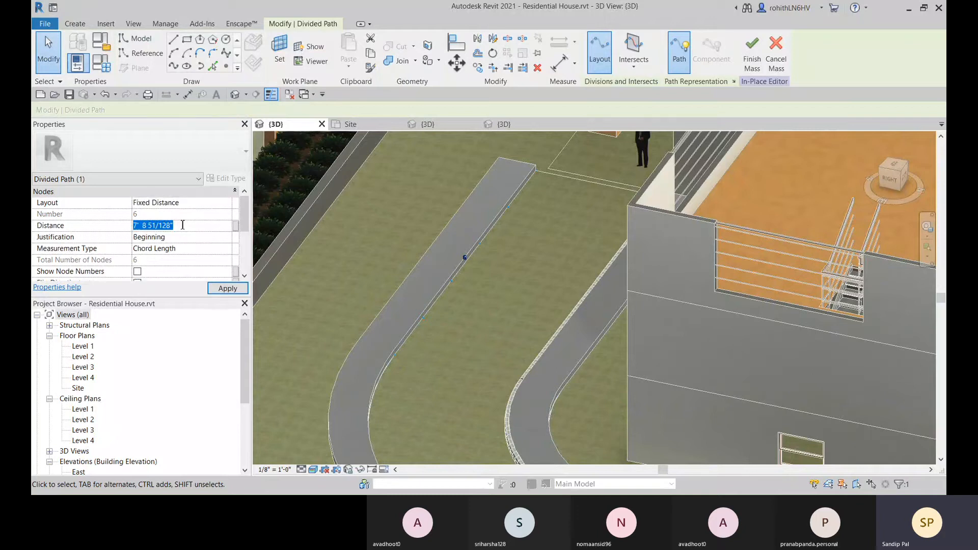
{"action": "type", "text": "10"}
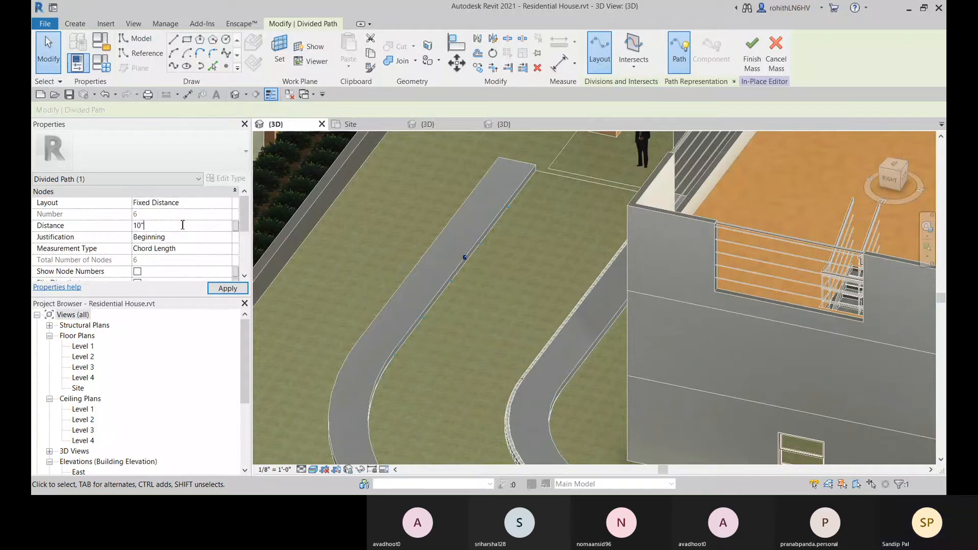
{"action": "key", "text": "Return"}
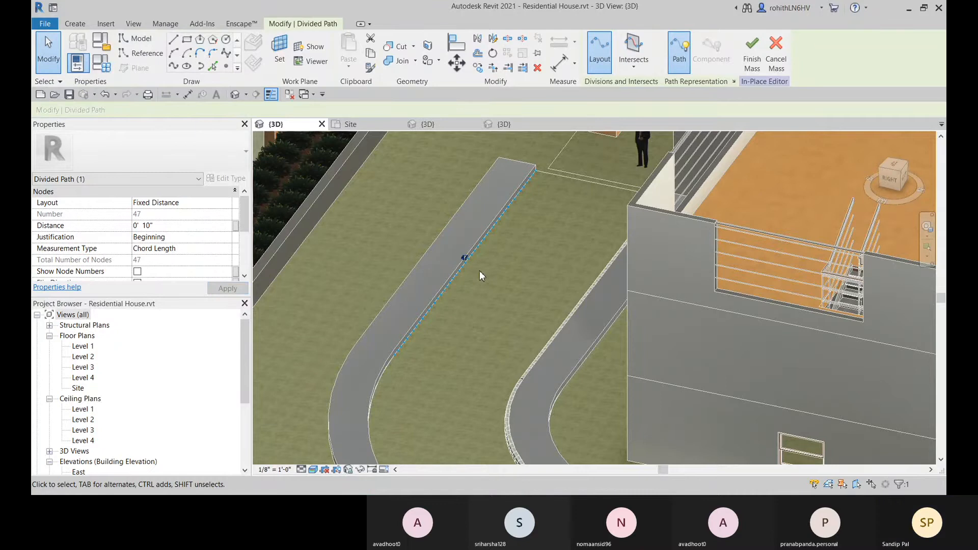
Place the first Road Curb Left component on the path's end nodes at the driveway pad's corner, and select it to check its orientation.
{"action": "middle_click_drag", "start_coordinate": [479, 259], "coordinate": [467, 265]}
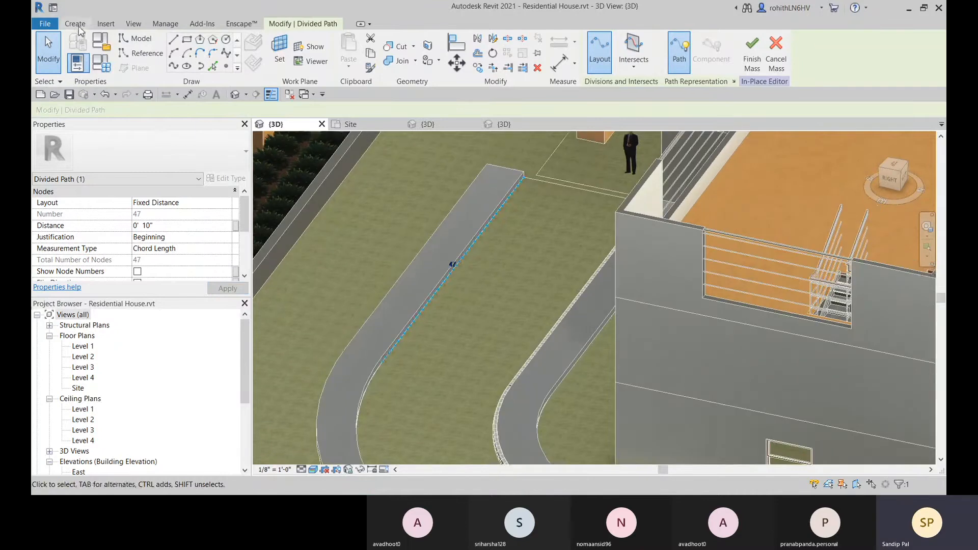
{"action": "left_click", "coordinate": [77, 24]}
{"action": "left_click", "coordinate": [354, 51]}
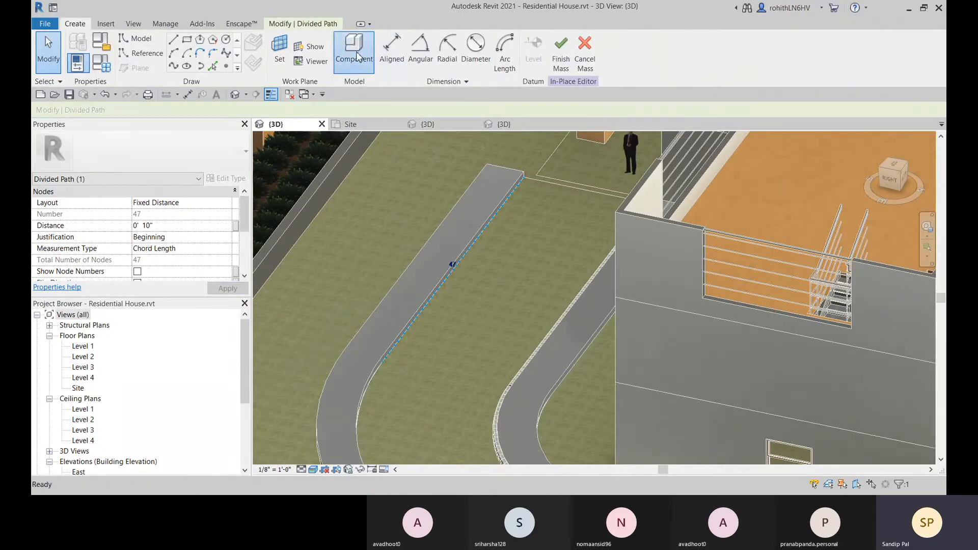
{"action": "scroll", "coordinate": [551, 216], "scroll_direction": "up", "scroll_amount": 6}
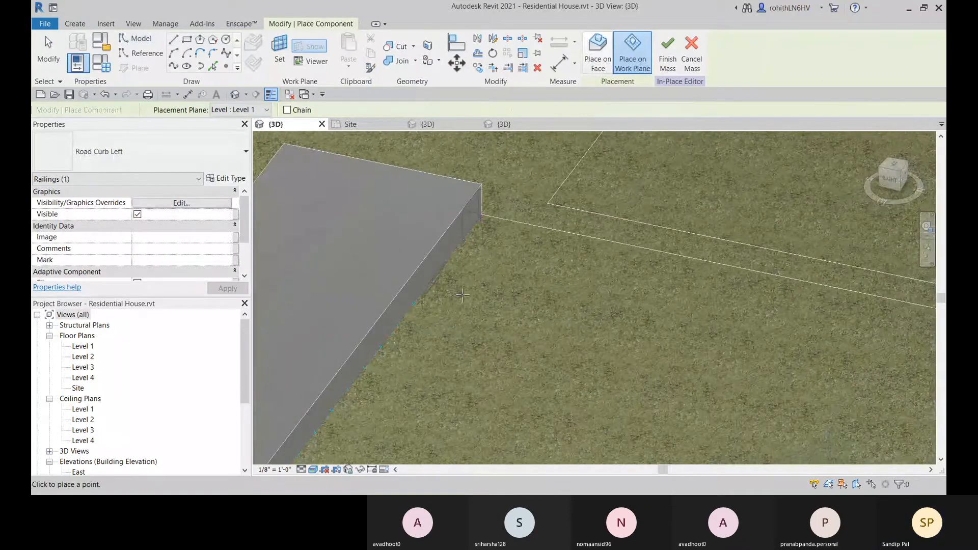
{"action": "left_click", "coordinate": [470, 294]}
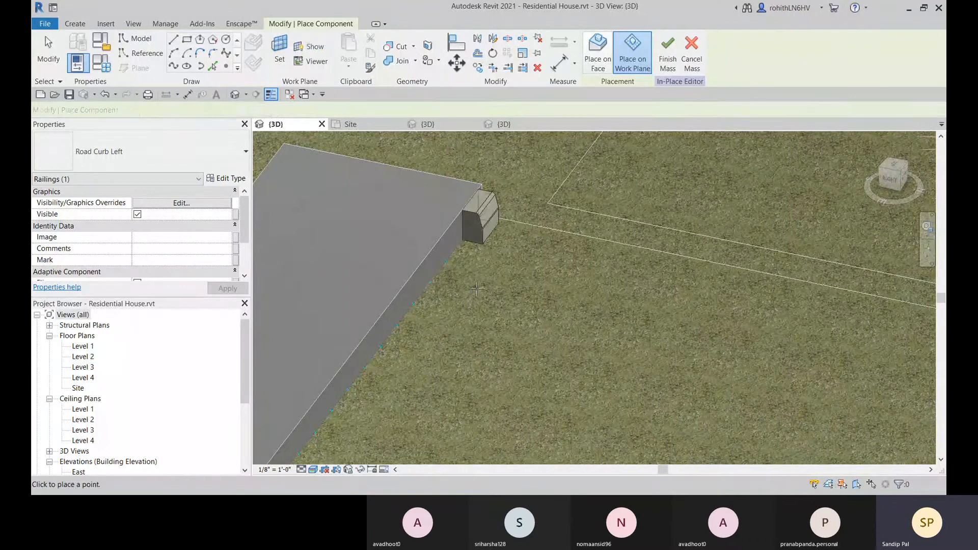
{"action": "key", "text": "Escape"}
{"action": "left_click", "coordinate": [481, 243]}
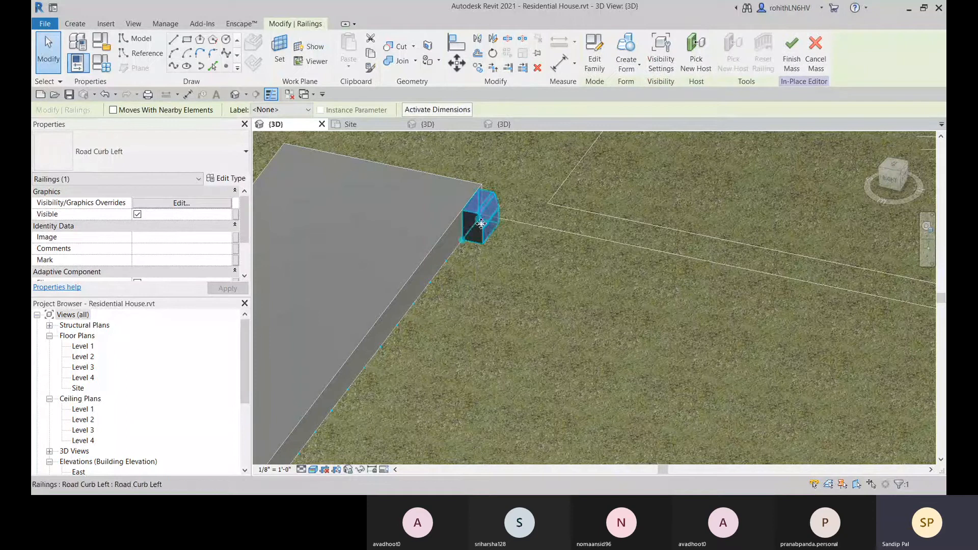
{"action": "middle_click_drag", "start_coordinate": [459, 273], "coordinate": [493, 242]}
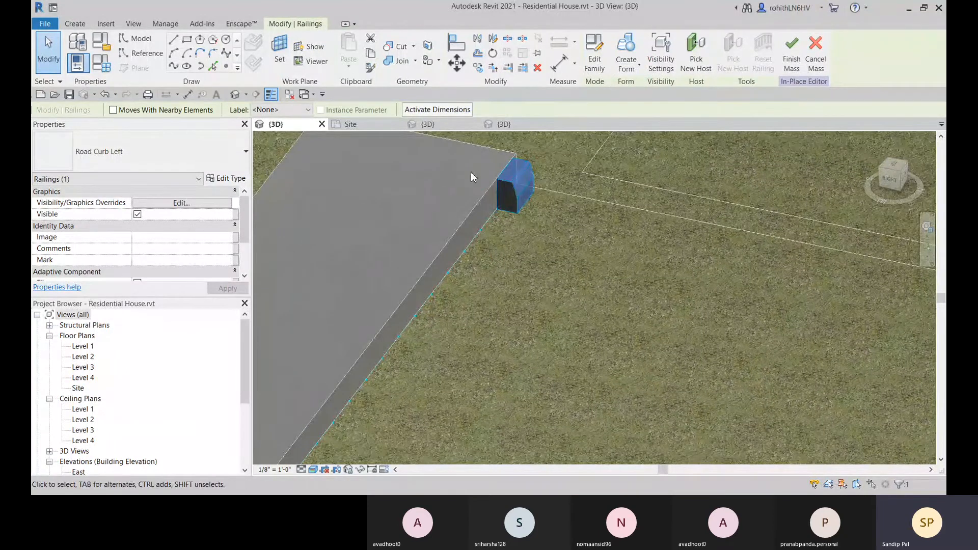
{"action": "left_click", "coordinate": [487, 227]}
{"action": "left_click", "coordinate": [521, 204]}
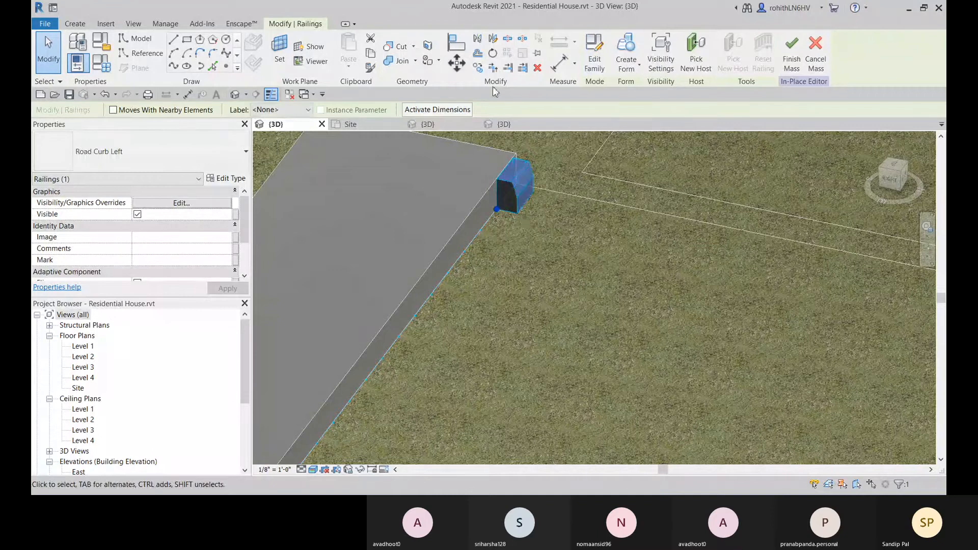
Place Road Curb Left components node to node along the divided path, working from the pad's corner toward the curve.
{"action": "left_click", "coordinate": [75, 23]}
{"action": "left_click", "coordinate": [350, 49]}
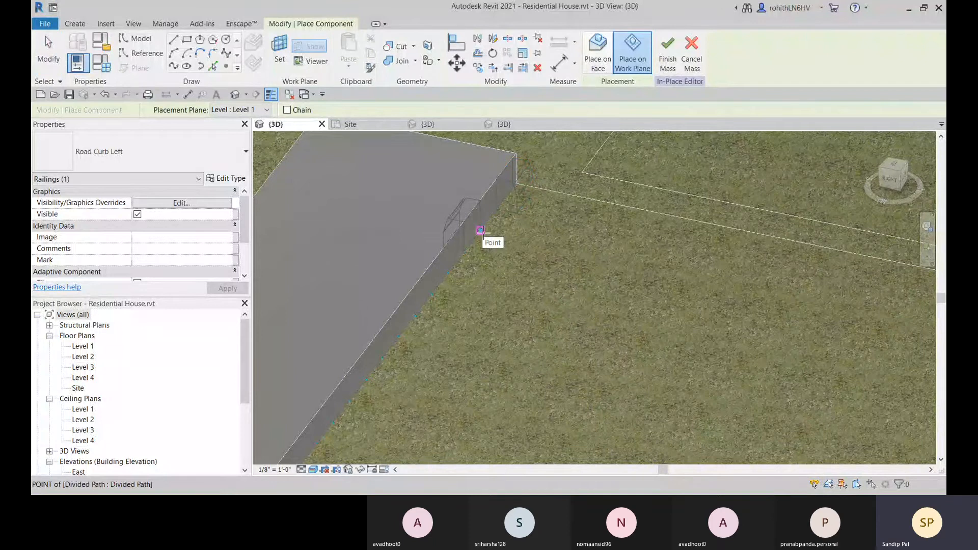
{"action": "left_click", "coordinate": [464, 252]}
{"action": "left_click", "coordinate": [481, 231]}
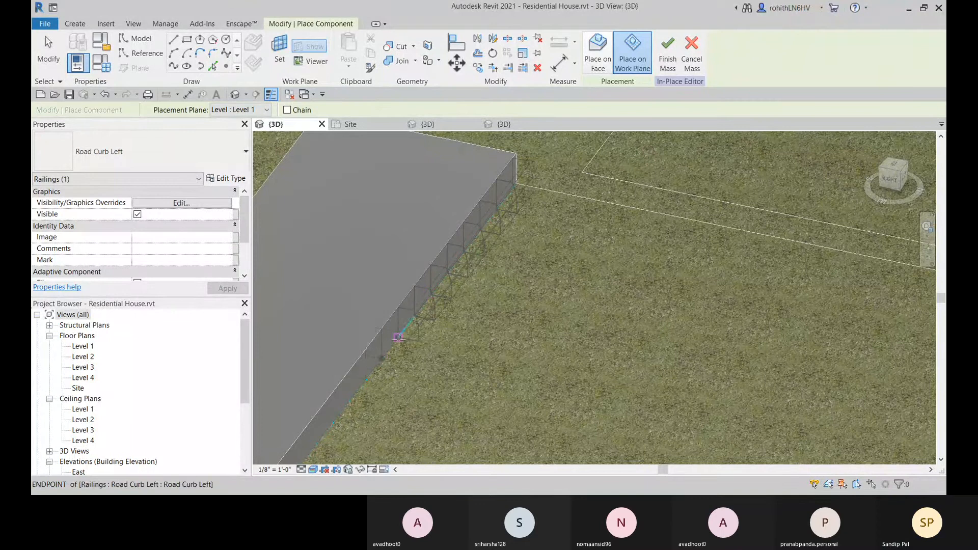
{"action": "scroll", "coordinate": [406, 351], "scroll_direction": "down", "scroll_amount": 2}
{"action": "middle_click_drag", "start_coordinate": [408, 352], "coordinate": [452, 241]}
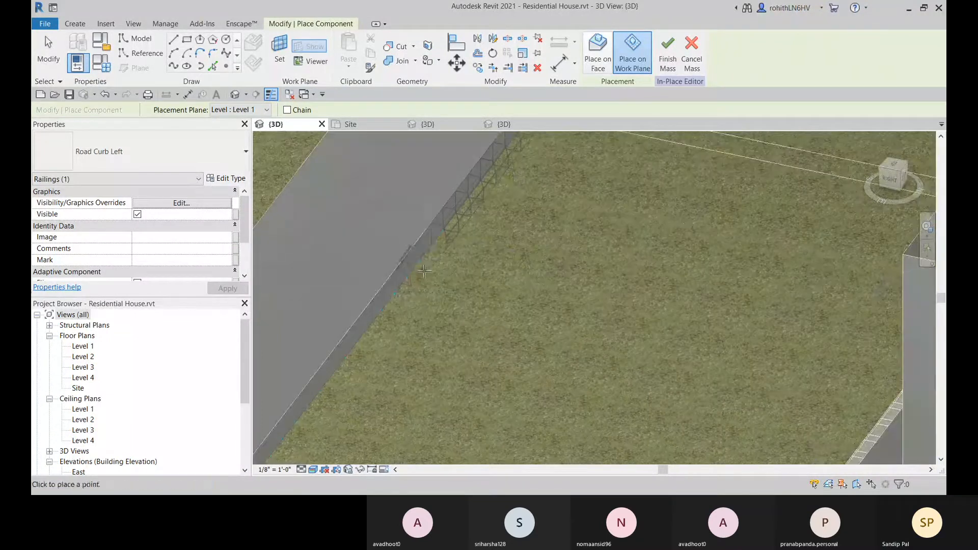
{"action": "left_click", "coordinate": [418, 262]}
{"action": "left_click", "coordinate": [431, 248]}
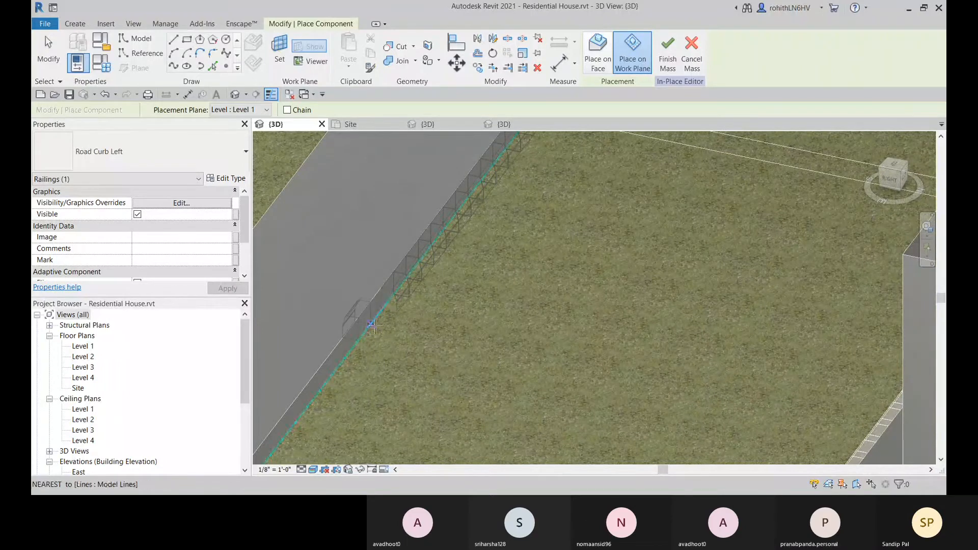
{"action": "scroll", "coordinate": [379, 303], "scroll_direction": "up", "scroll_amount": 2}
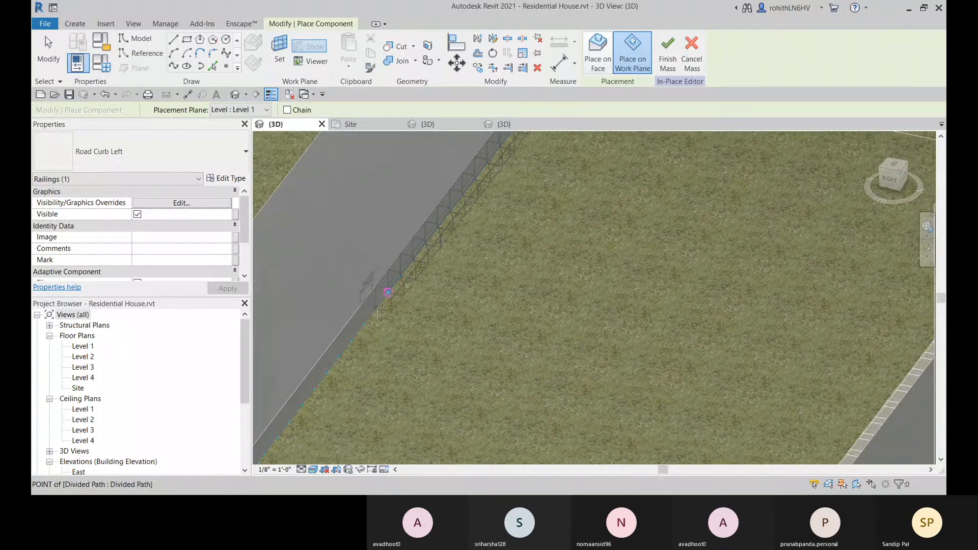
{"action": "left_click", "coordinate": [364, 325]}
{"action": "left_click", "coordinate": [376, 308]}
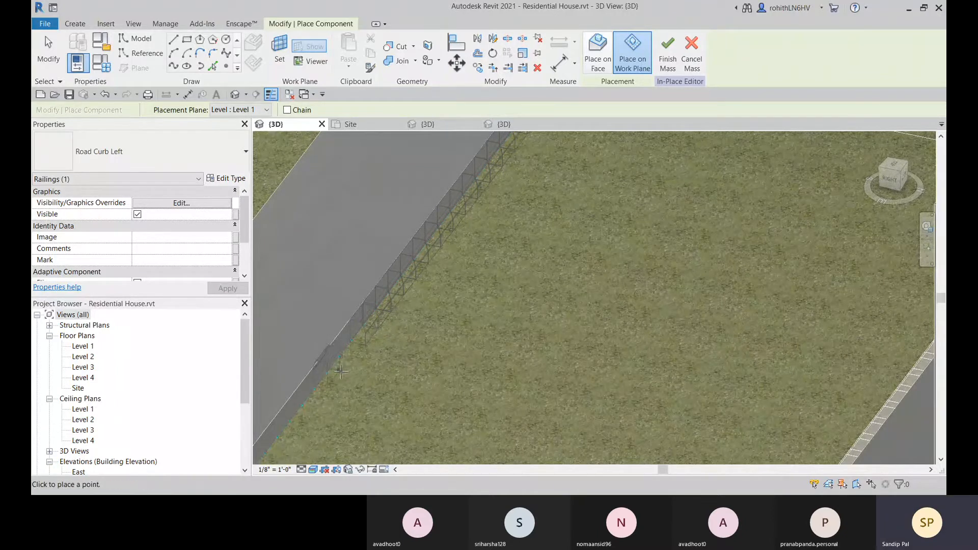
{"action": "left_click", "coordinate": [353, 343]}
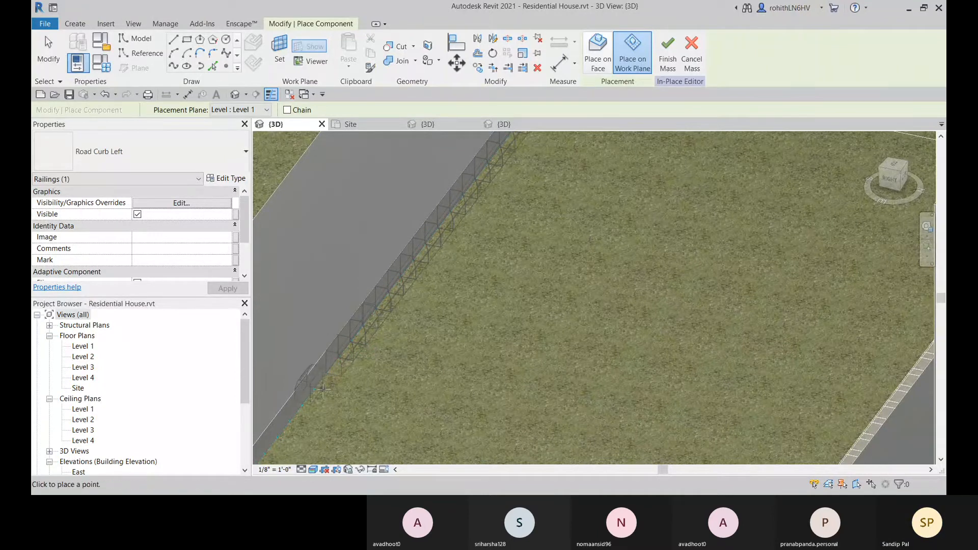
{"action": "left_click", "coordinate": [314, 390]}
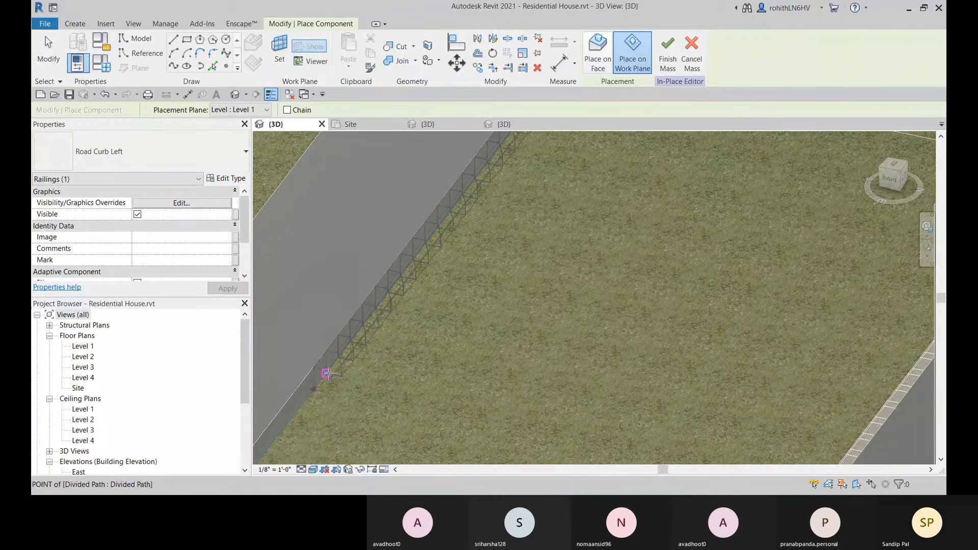
{"action": "left_click", "coordinate": [330, 374]}
{"action": "middle_click_drag", "start_coordinate": [358, 372], "coordinate": [435, 293]}
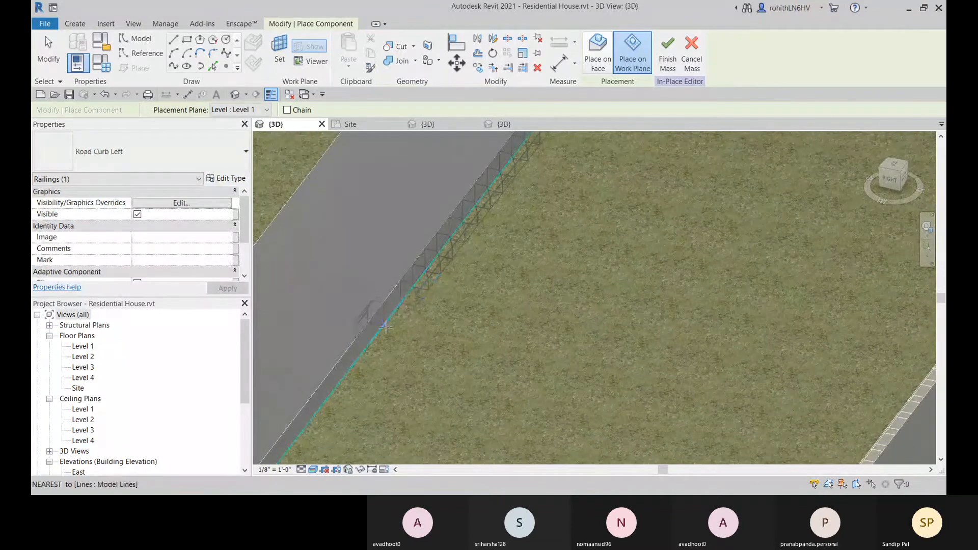
{"action": "left_click", "coordinate": [401, 302]}
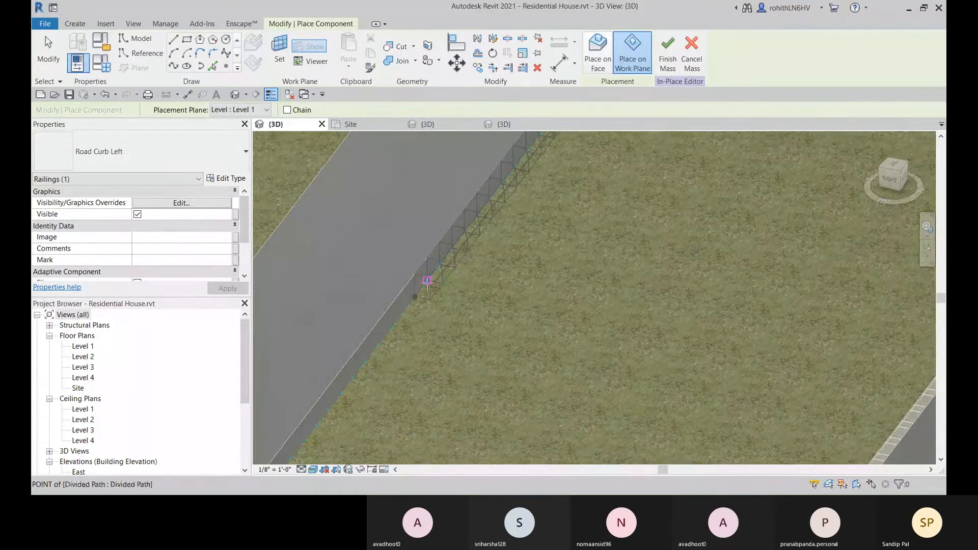
{"action": "left_click", "coordinate": [411, 304]}
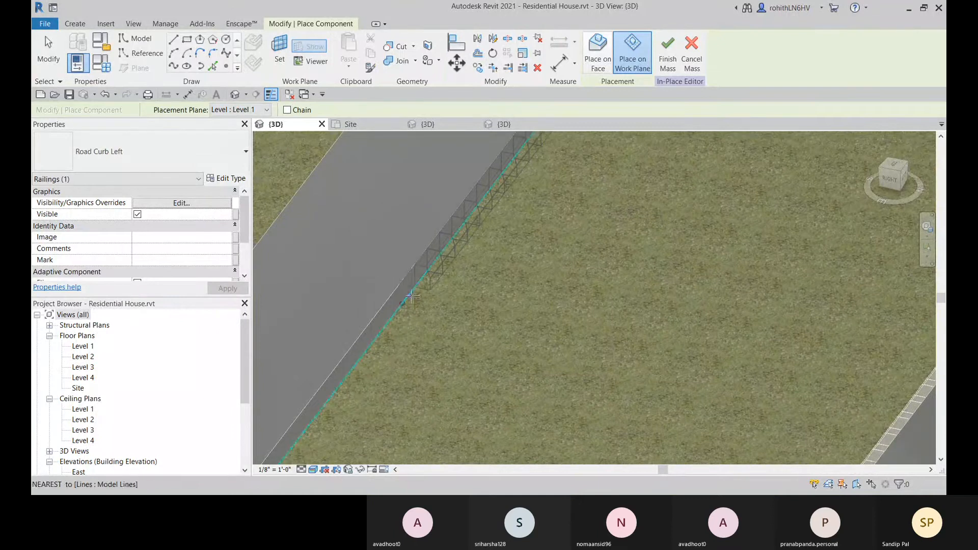
{"action": "left_click", "coordinate": [393, 321]}
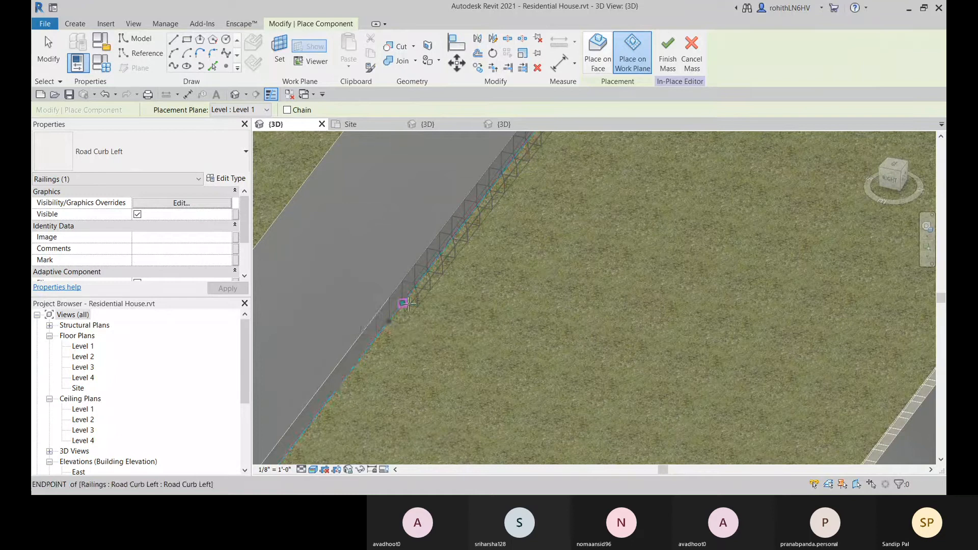
{"action": "left_click", "coordinate": [382, 337]}
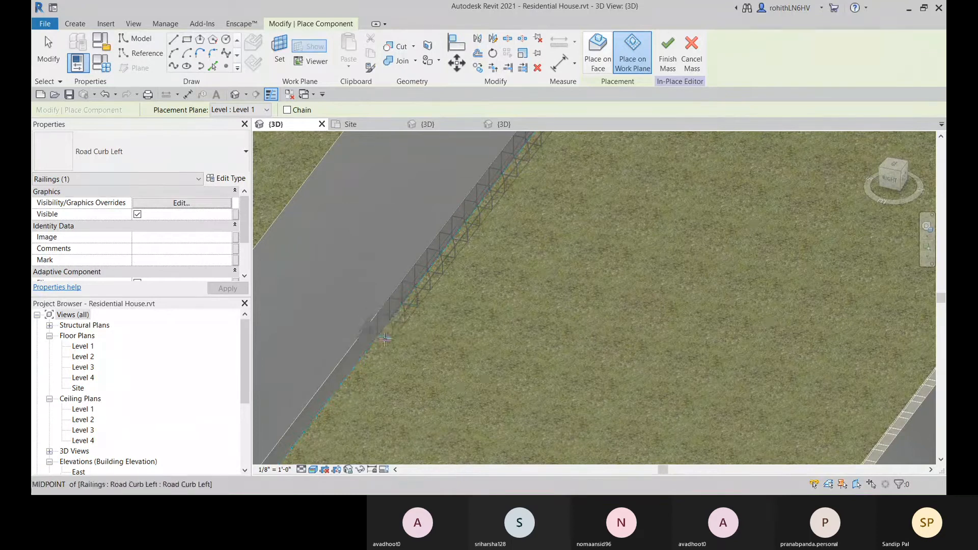
{"action": "left_click", "coordinate": [369, 354]}
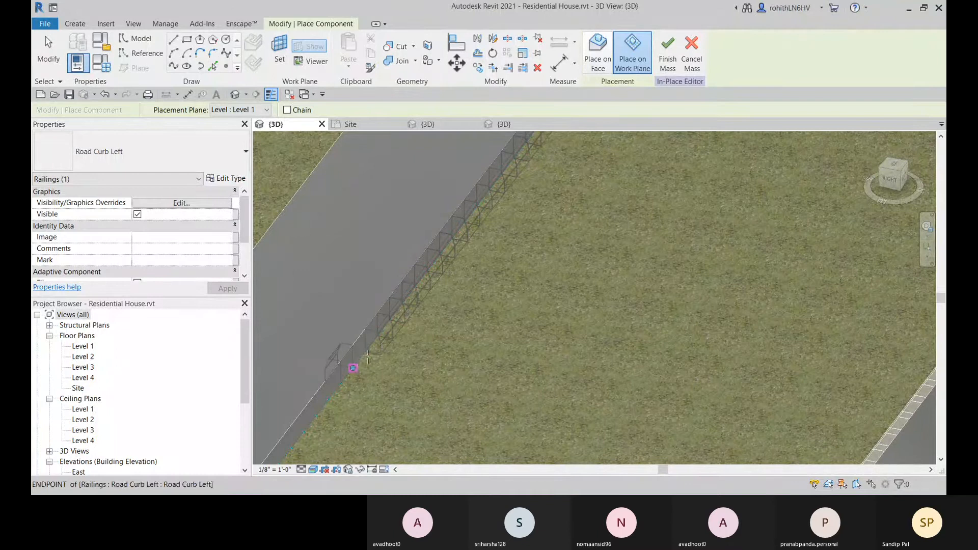
{"action": "left_click", "coordinate": [353, 368]}
{"action": "middle_click_drag", "start_coordinate": [353, 368], "coordinate": [427, 291]}
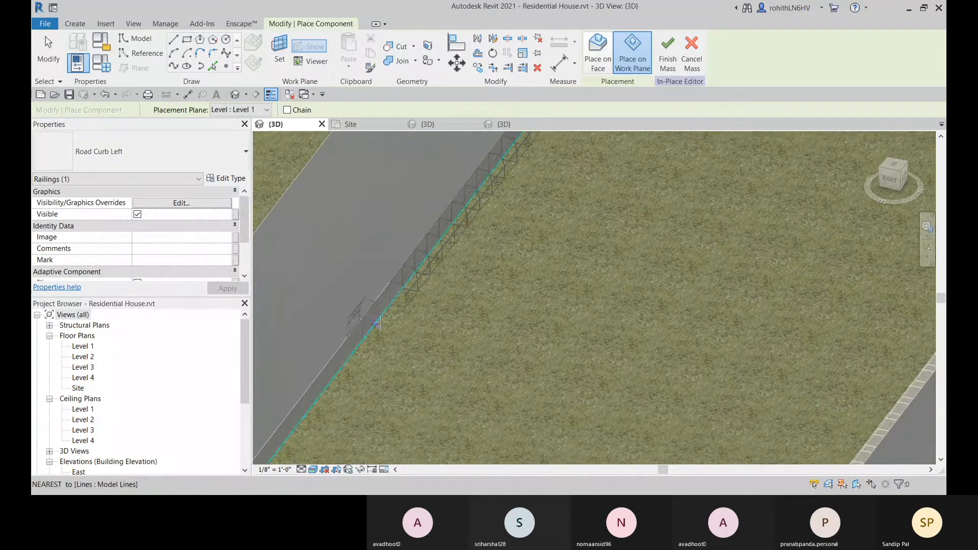
{"action": "left_click", "coordinate": [391, 305]}
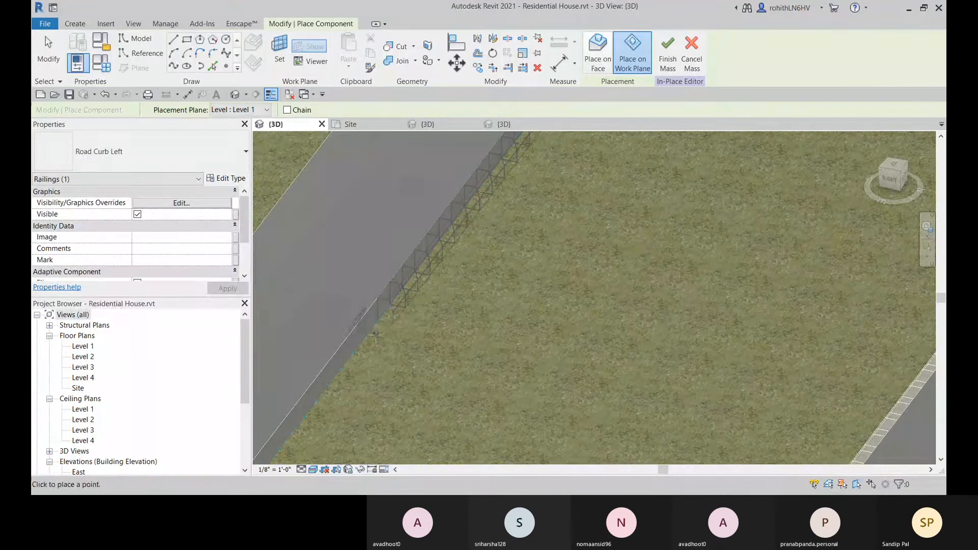
{"action": "left_click", "coordinate": [365, 336]}
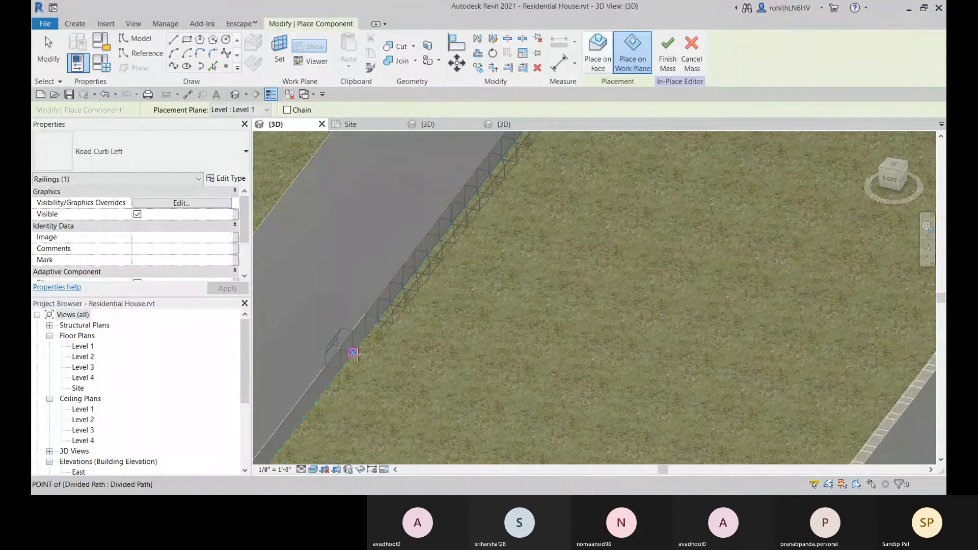
{"action": "left_click", "coordinate": [358, 353]}
Fill the rest of the divided path with Road Curb Left components, working back from the curve to close the gap.
{"action": "middle_click_drag", "start_coordinate": [366, 352], "coordinate": [436, 259]}
{"action": "scroll", "coordinate": [433, 271], "scroll_direction": "down", "scroll_amount": 2}
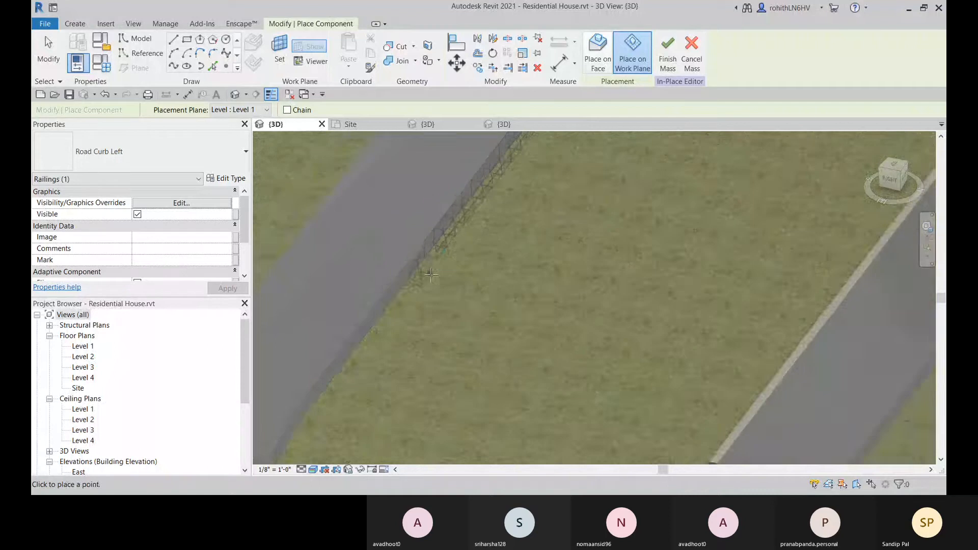
{"action": "scroll", "coordinate": [430, 275], "scroll_direction": "down", "scroll_amount": 1}
{"action": "scroll", "coordinate": [422, 287], "scroll_direction": "up", "scroll_amount": 1}
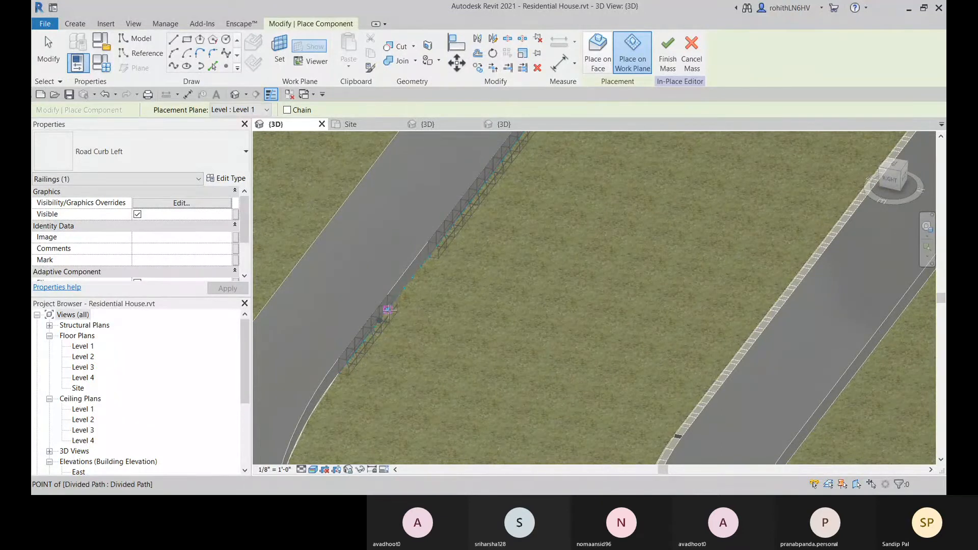
{"action": "left_click", "coordinate": [389, 310]}
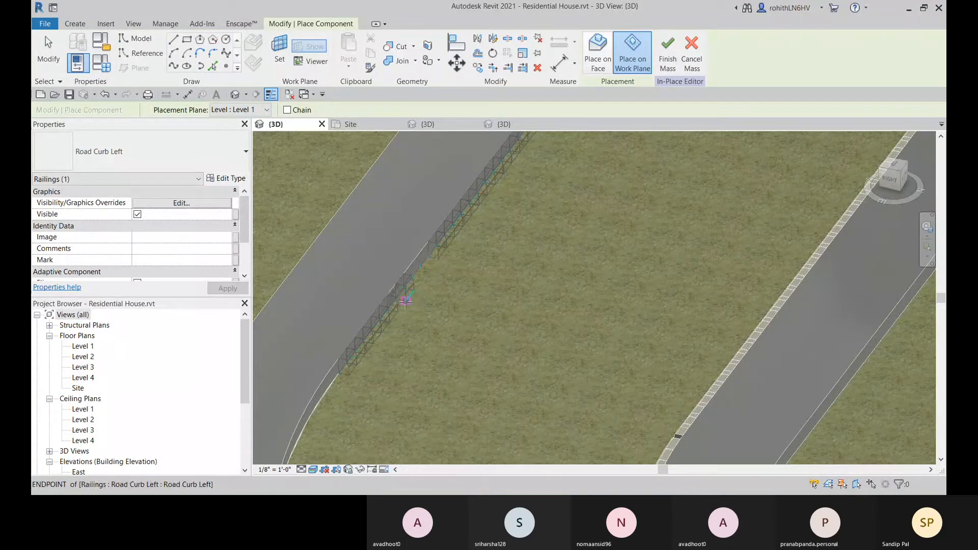
{"action": "scroll", "coordinate": [402, 290], "scroll_direction": "up", "scroll_amount": 4}
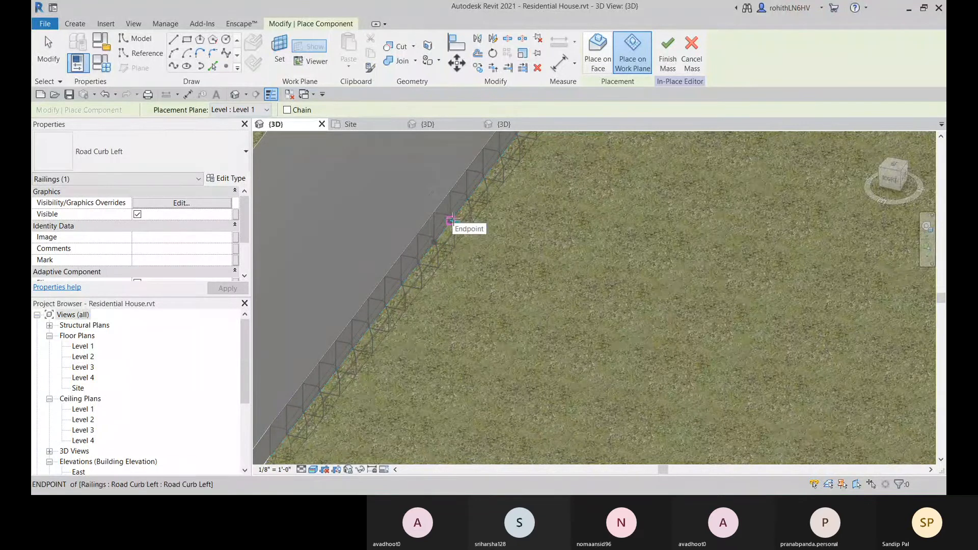
Check the curb run along the driveway pad's straight edge and finish the in-place mass.
{"action": "scroll", "coordinate": [474, 244], "scroll_direction": "down", "scroll_amount": 2}
{"action": "scroll", "coordinate": [477, 243], "scroll_direction": "down", "scroll_amount": 3}
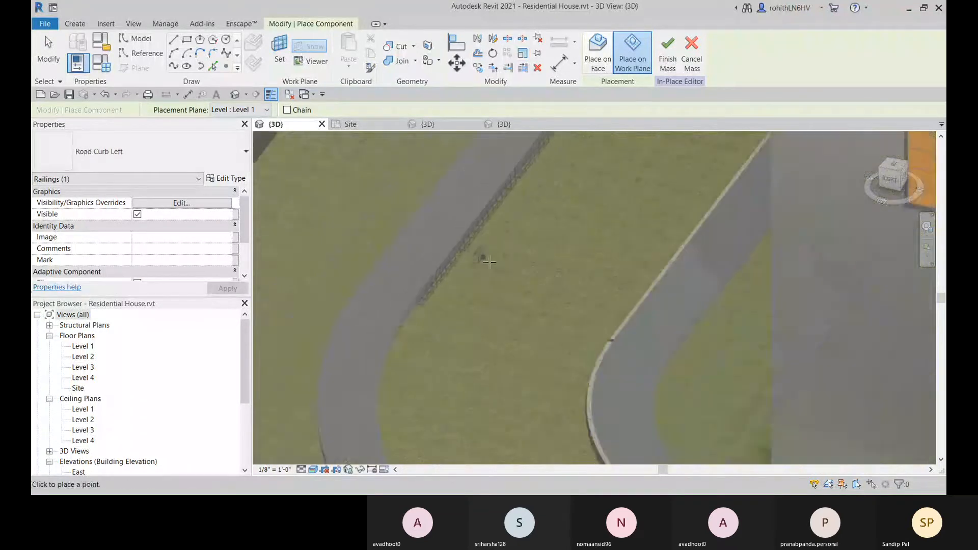
{"action": "middle_click_drag", "start_coordinate": [505, 258], "coordinate": [459, 343]}
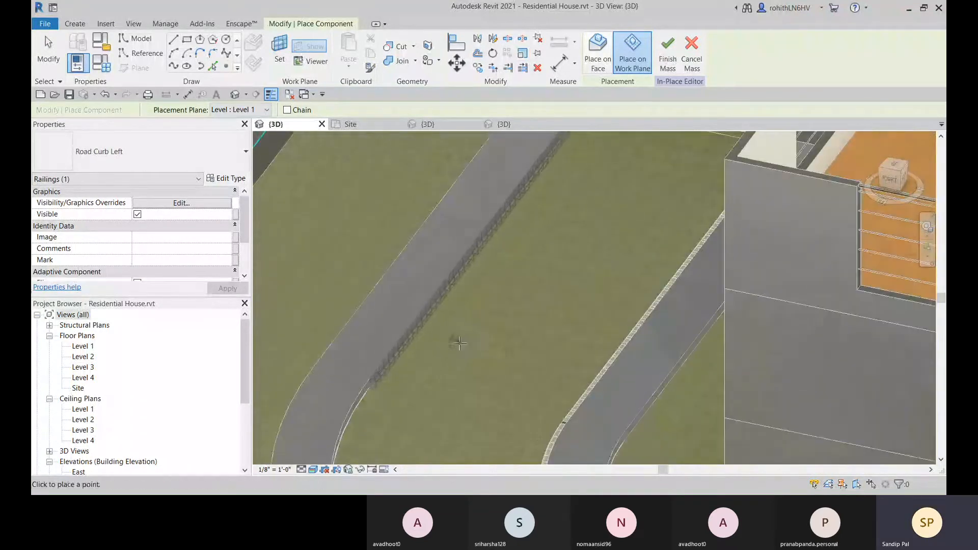
{"action": "left_click", "coordinate": [668, 66]}
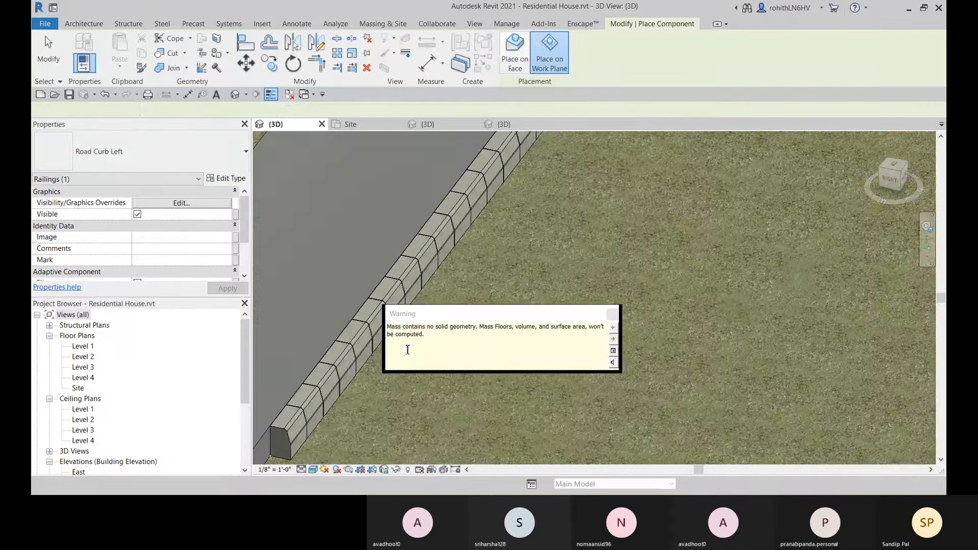
Start a new in-place mass named Road Curb 2 for the curved stretch of the driveway pad.
{"action": "key", "text": "Escape"}
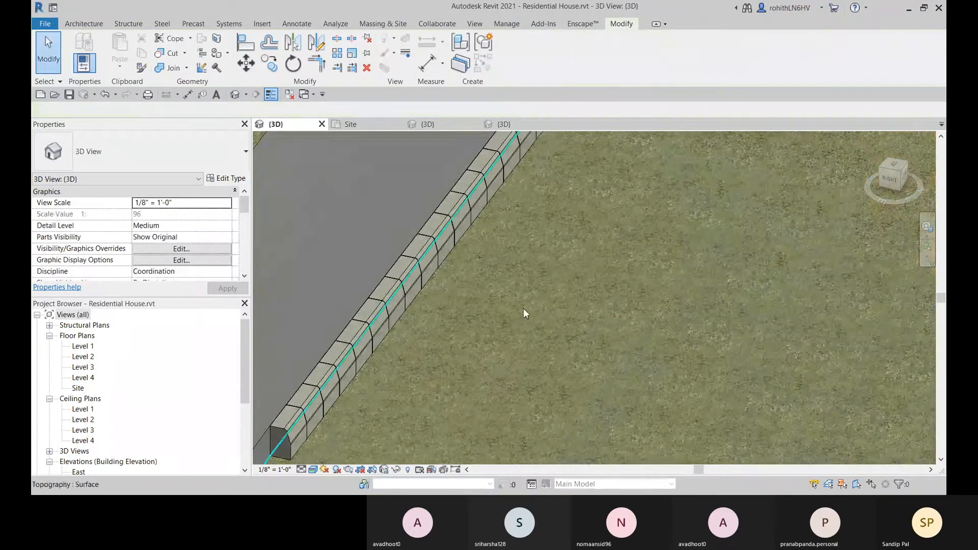
{"action": "scroll", "coordinate": [530, 307], "scroll_direction": "down", "scroll_amount": 4}
{"action": "middle_click_drag", "start_coordinate": [561, 306], "coordinate": [414, 346]}
{"action": "scroll", "coordinate": [449, 307], "scroll_direction": "down", "scroll_amount": 1}
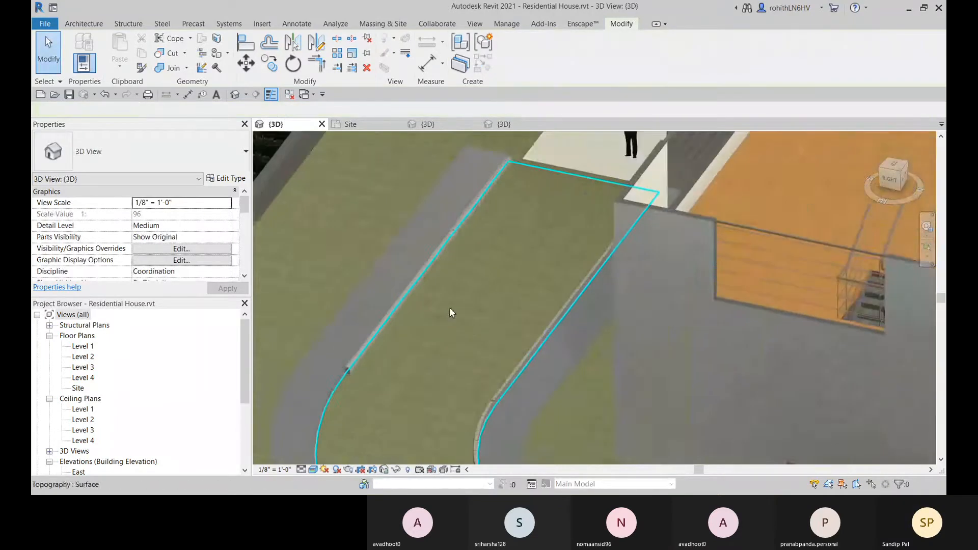
{"action": "middle_click_drag", "start_coordinate": [478, 288], "coordinate": [495, 264]}
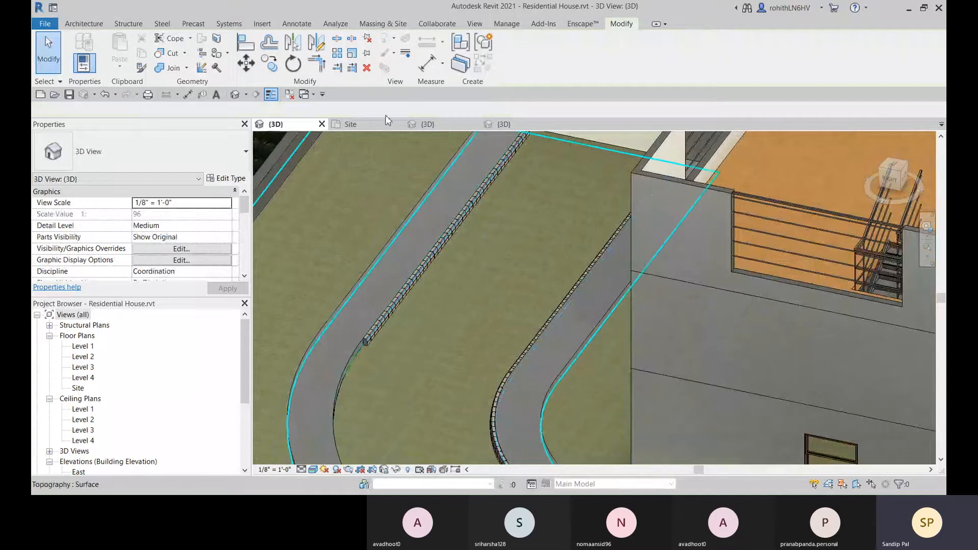
{"action": "left_click", "coordinate": [379, 24]}
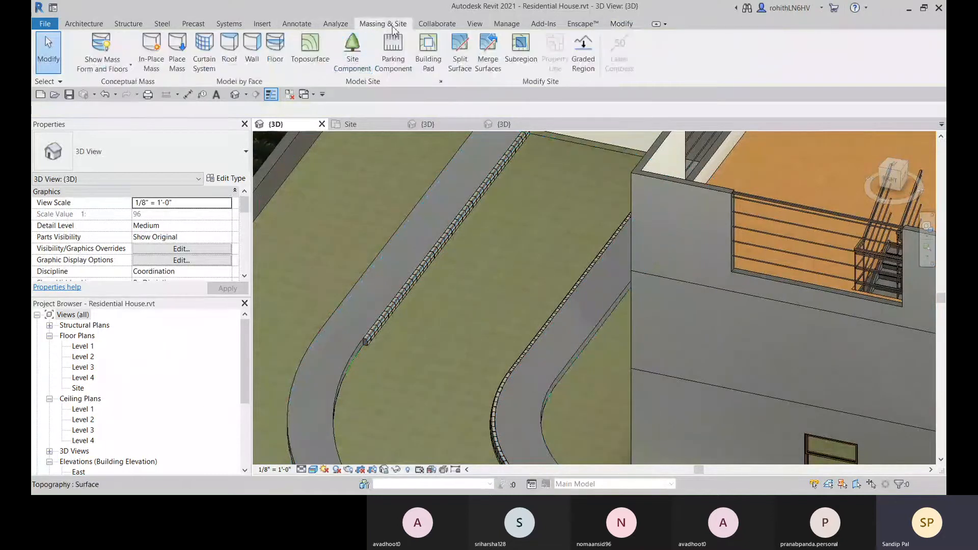
{"action": "left_click", "coordinate": [152, 48]}
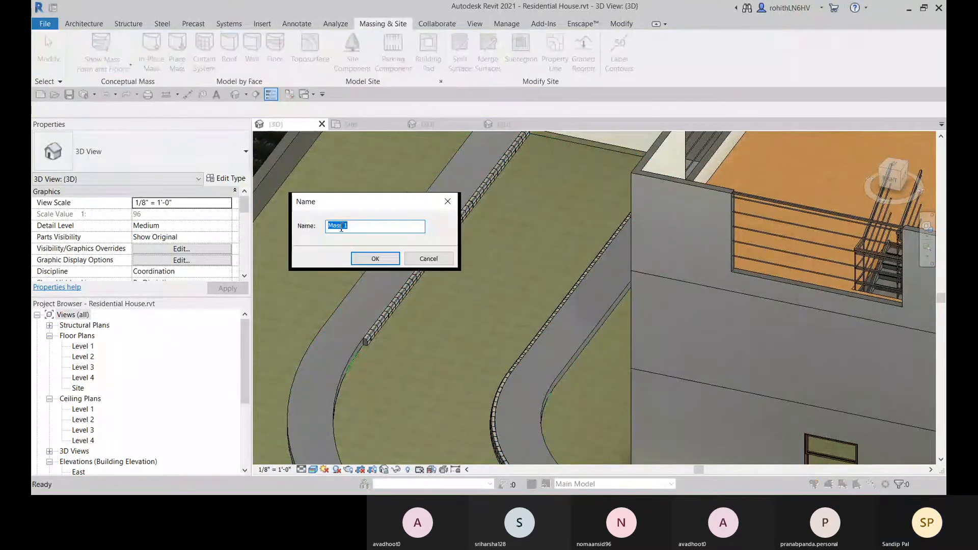
{"action": "left_click_drag", "start_coordinate": [353, 227], "coordinate": [326, 231]}
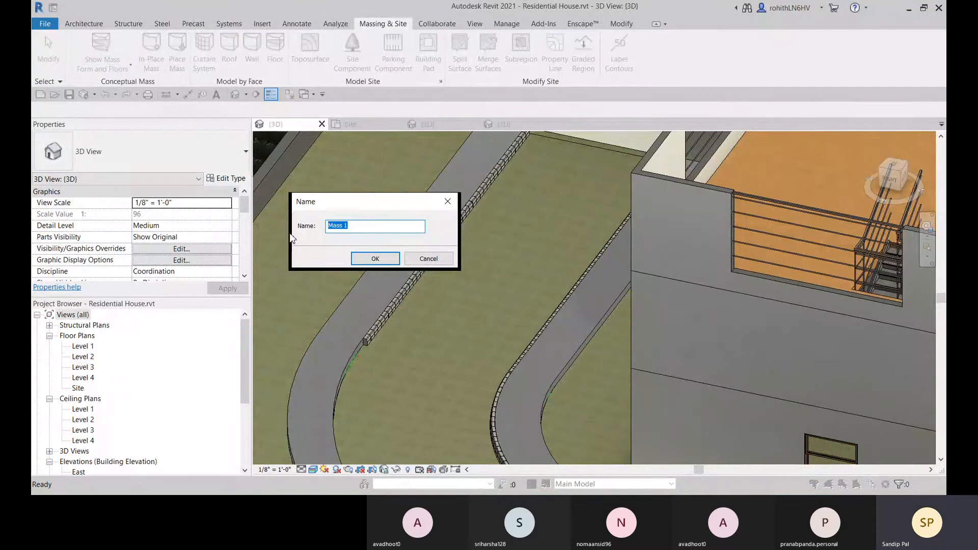
{"action": "type", "text": "Road"}
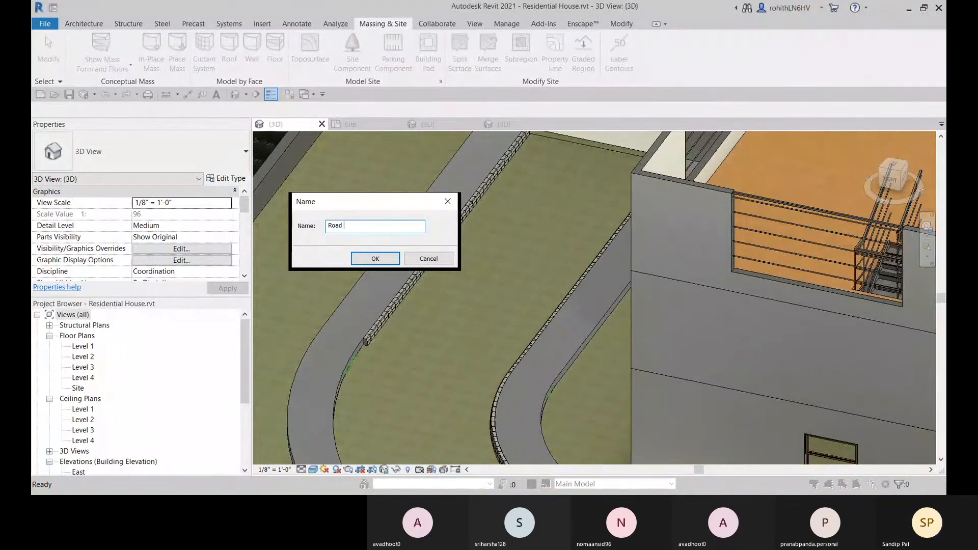
{"action": "type", "text": " Curb 2#"}
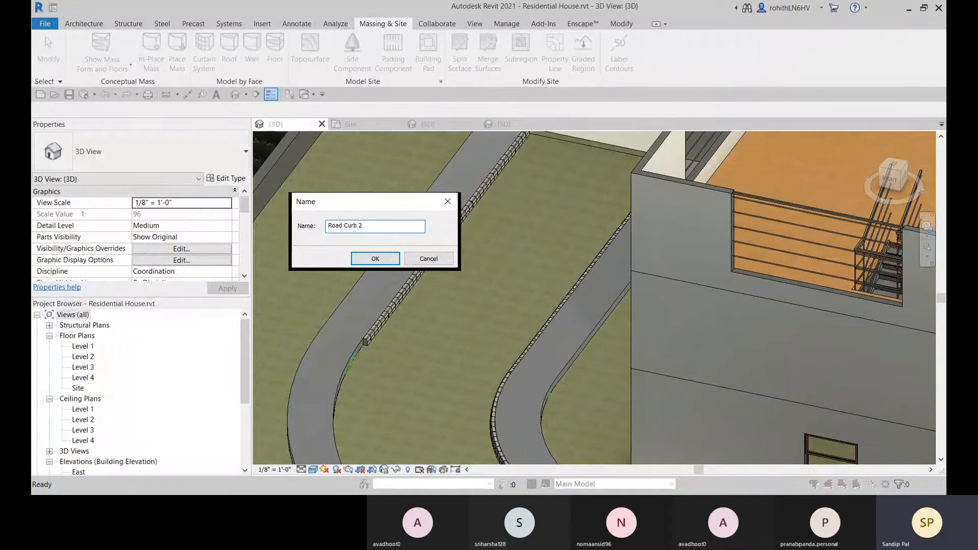
{"action": "left_click", "coordinate": [380, 258]}
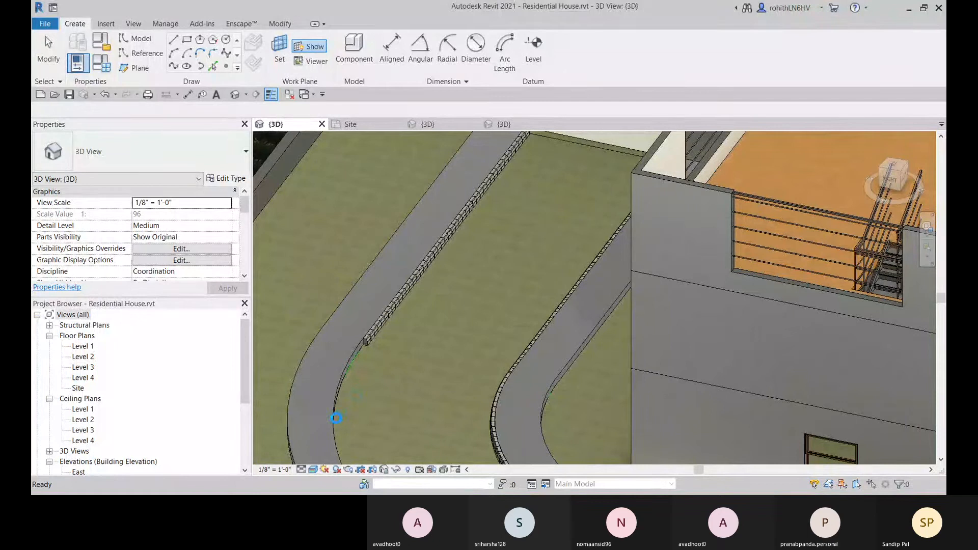
Create a model line, drawn on face, by picking the driveway pad's curved inner edge beyond the end of the straight curb run.
{"action": "middle_click_drag", "start_coordinate": [347, 385], "coordinate": [334, 288]}
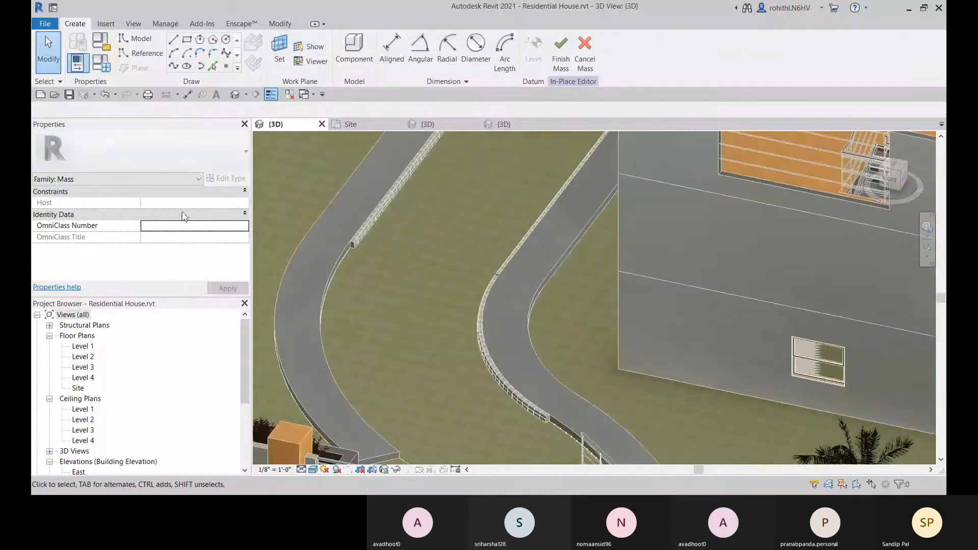
{"action": "left_click", "coordinate": [135, 38]}
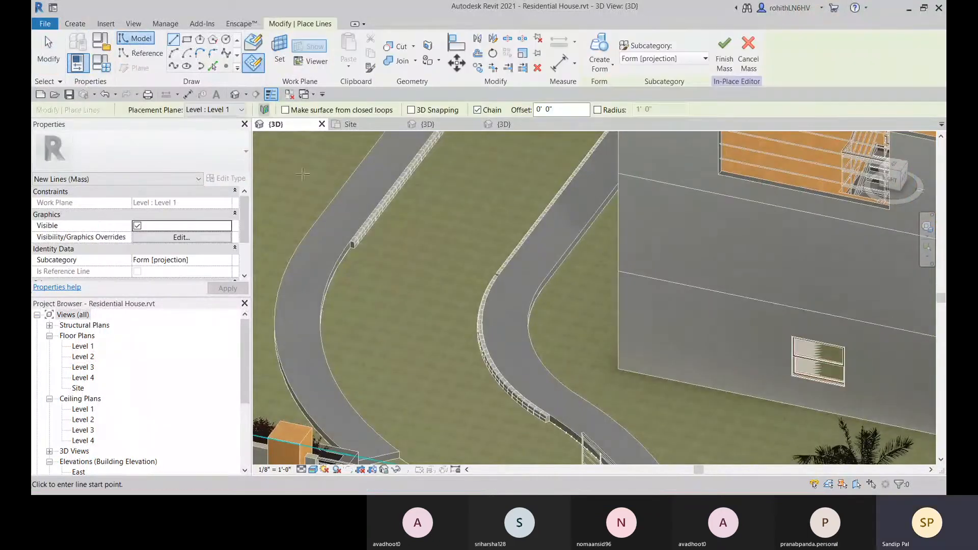
{"action": "left_click", "coordinate": [253, 41]}
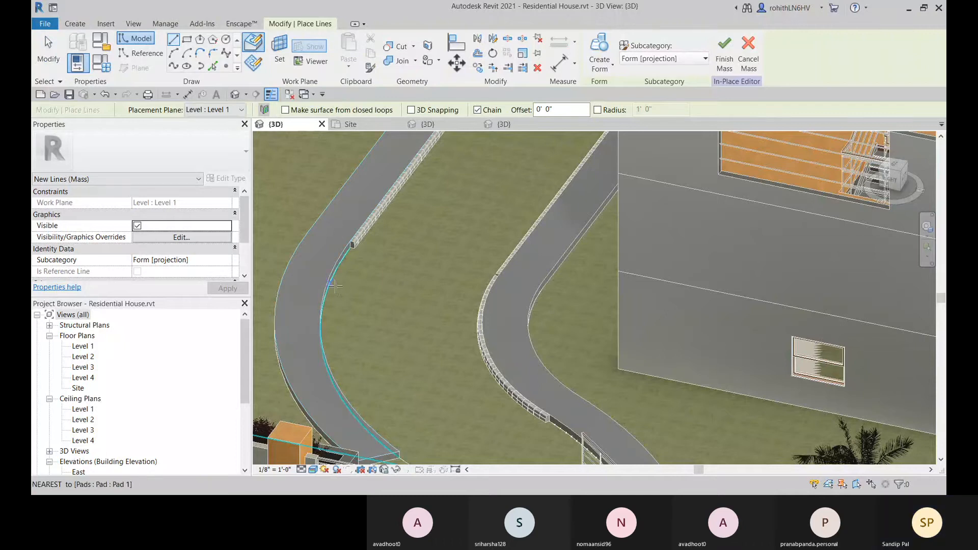
{"action": "left_click", "coordinate": [212, 65]}
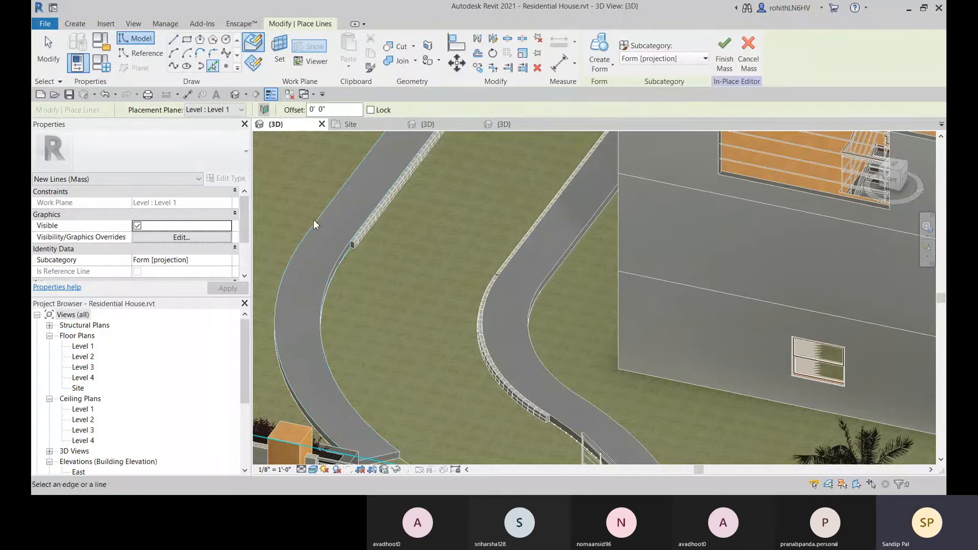
{"action": "left_click", "coordinate": [337, 277]}
{"action": "middle_click_drag", "start_coordinate": [401, 272], "coordinate": [338, 273], "text": "shift"}
{"action": "middle_click_drag", "start_coordinate": [384, 295], "coordinate": [439, 240]}
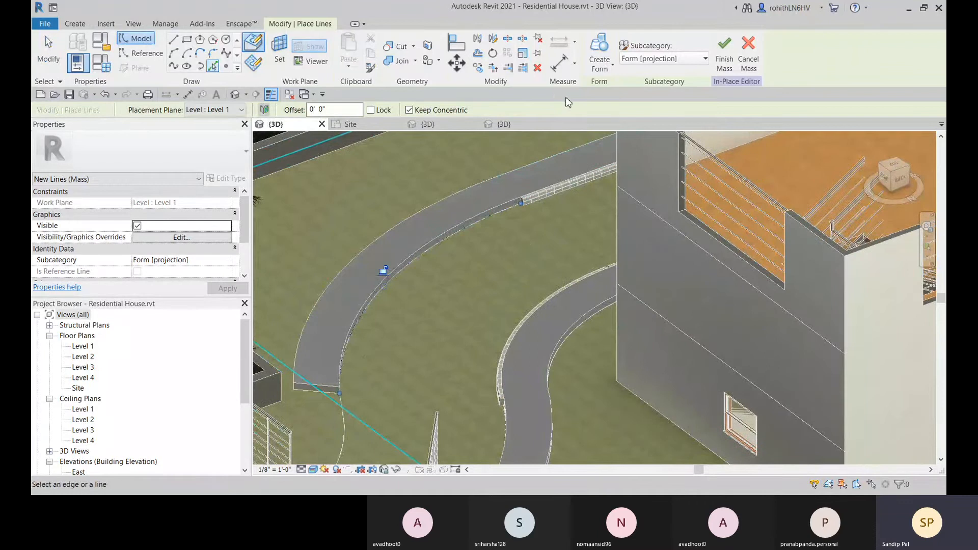
{"action": "key", "text": "Escape"}
{"action": "key", "text": "Escape"}
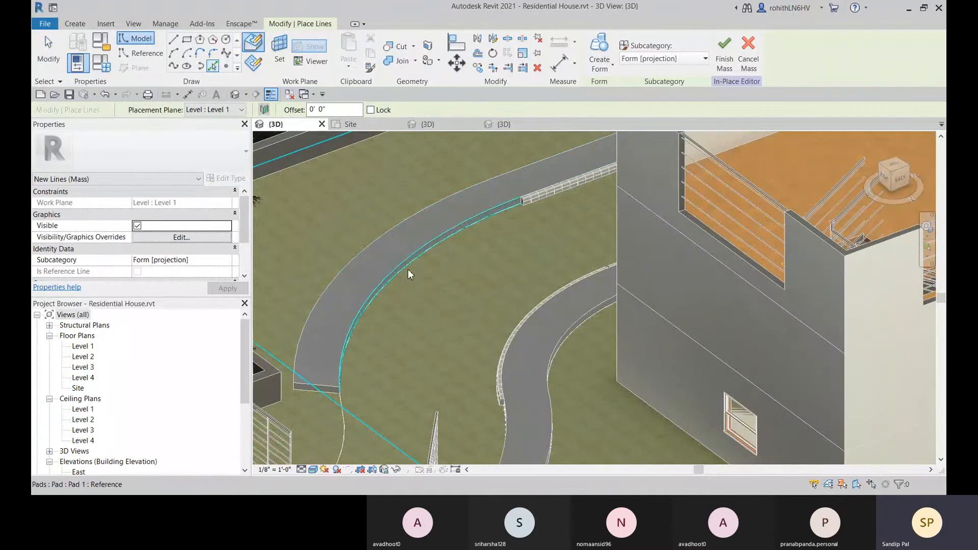
Divide the curved model line into a path with a Fixed Distance layout and a 0' 10" distance.
{"action": "left_click", "coordinate": [429, 253]}
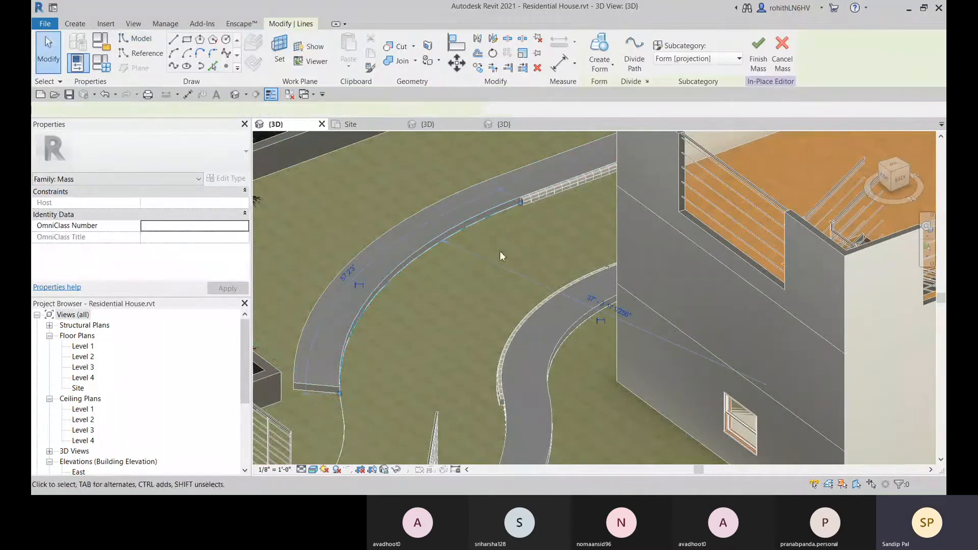
{"action": "left_click", "coordinate": [641, 60]}
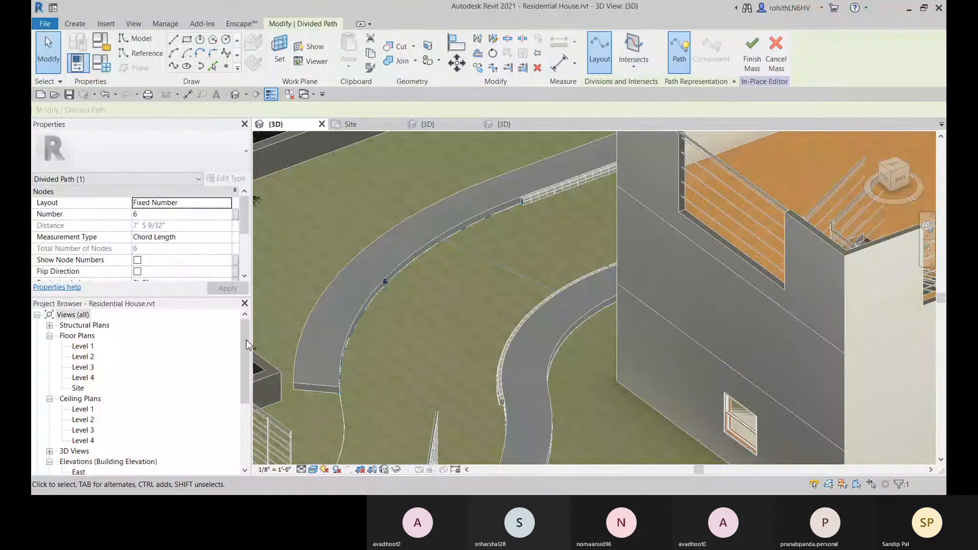
{"action": "left_click", "coordinate": [232, 205]}
{"action": "key", "text": "Down"}
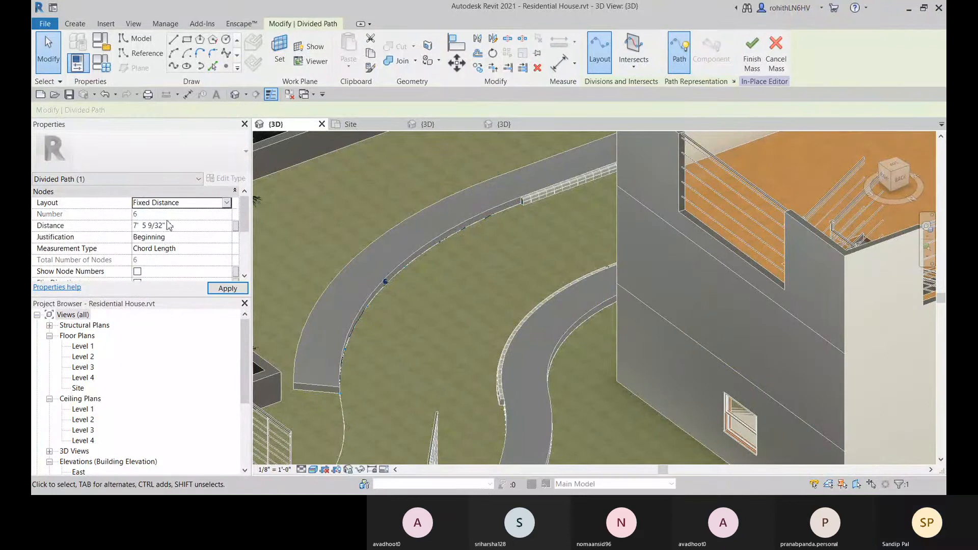
{"action": "left_click", "coordinate": [170, 225]}
{"action": "type", "text": "2"}
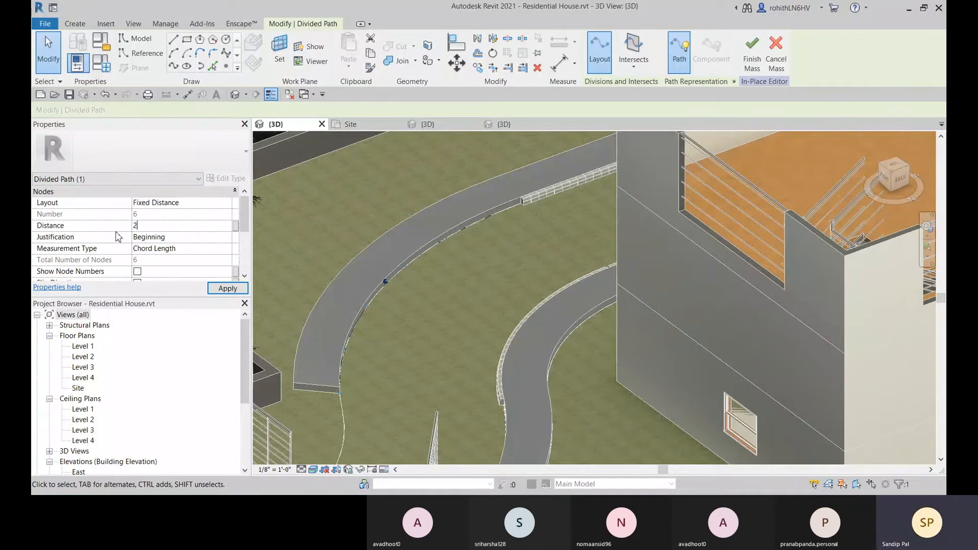
{"action": "key", "text": "BackSpace"}
{"action": "key", "text": "Return"}
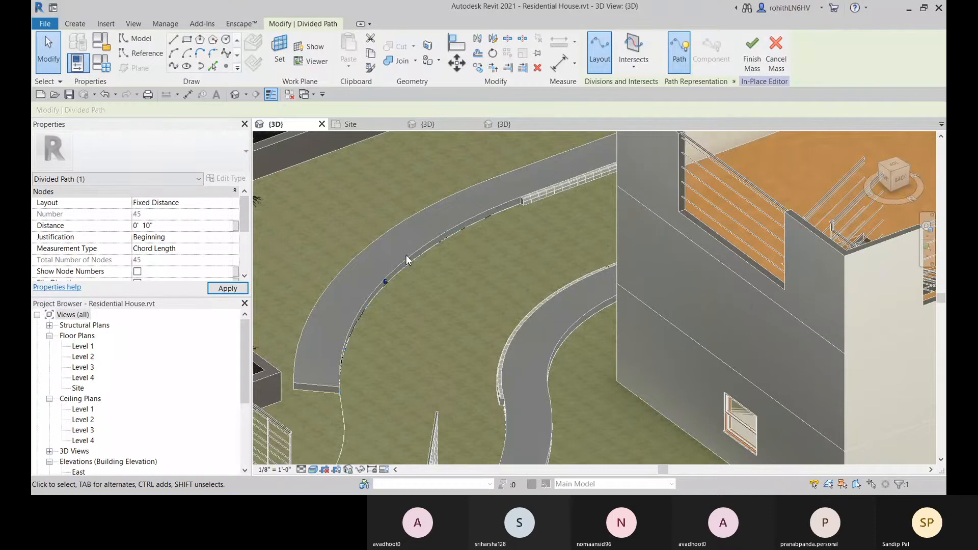
Place a Road Curb Left component at the start of the curved path, against the straight curb's end, and select it to check its orientation.
{"action": "scroll", "coordinate": [433, 260], "scroll_direction": "up", "scroll_amount": 3}
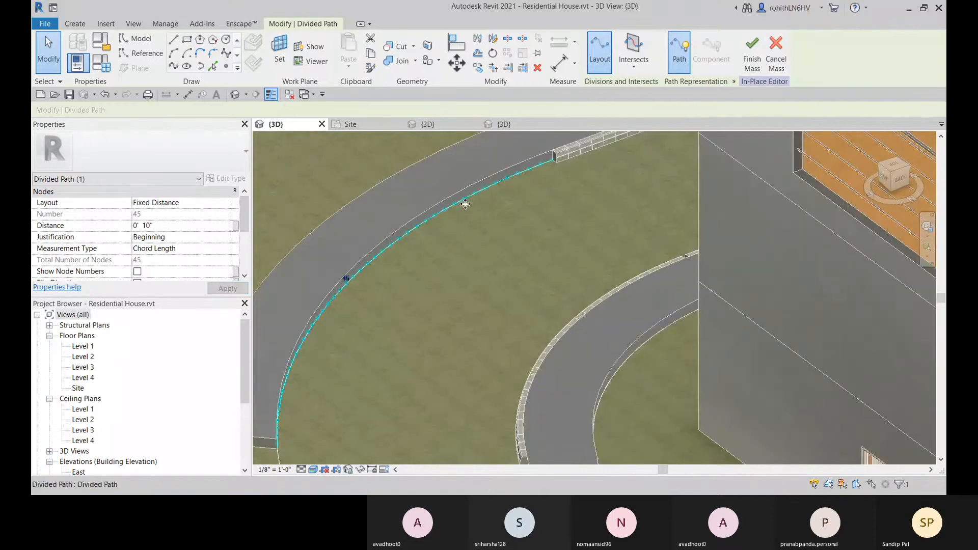
{"action": "middle_click_drag", "start_coordinate": [466, 229], "coordinate": [450, 245]}
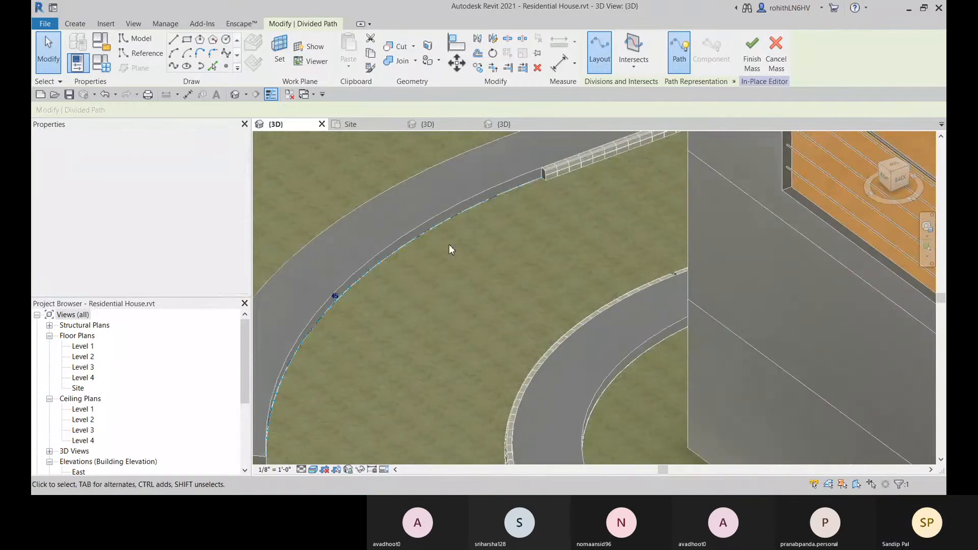
{"action": "scroll", "coordinate": [541, 185], "scroll_direction": "up", "scroll_amount": 1}
{"action": "left_click", "coordinate": [77, 24]}
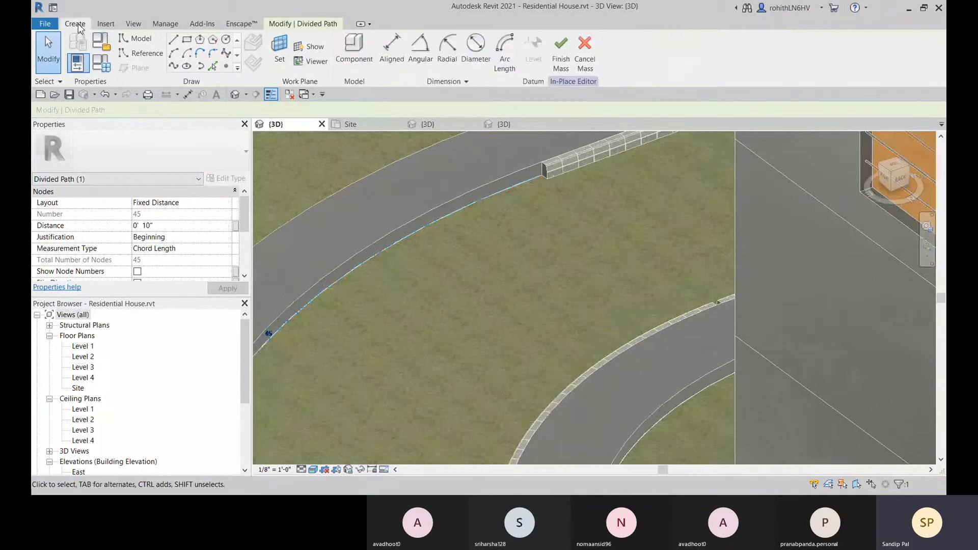
{"action": "left_click", "coordinate": [350, 50]}
{"action": "scroll", "coordinate": [543, 183], "scroll_direction": "up", "scroll_amount": 2}
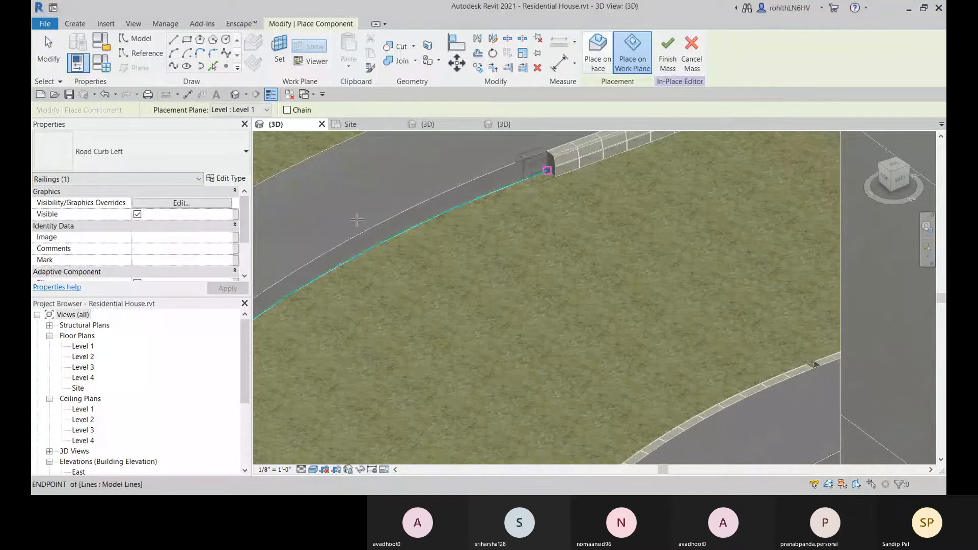
{"action": "left_click", "coordinate": [547, 171]}
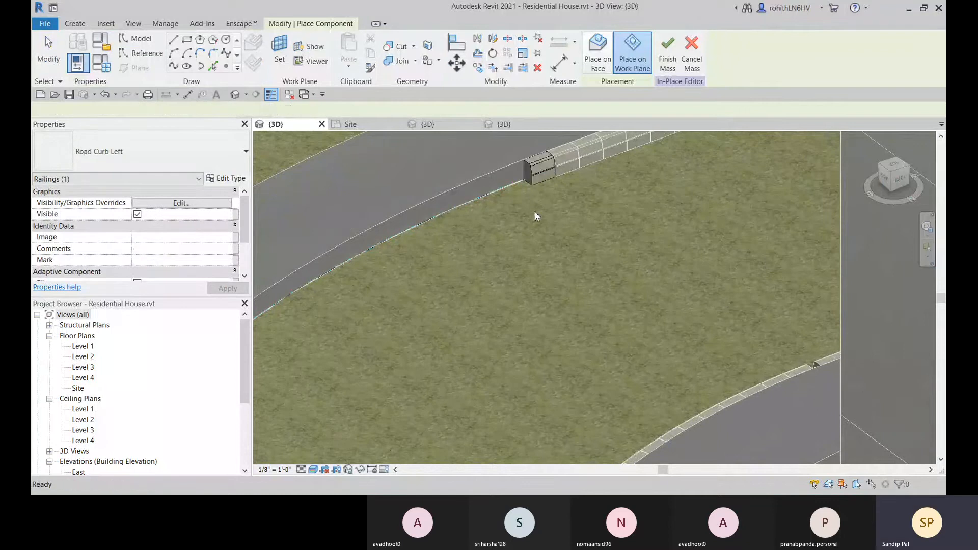
{"action": "key", "text": "Escape"}
{"action": "left_click", "coordinate": [539, 177]}
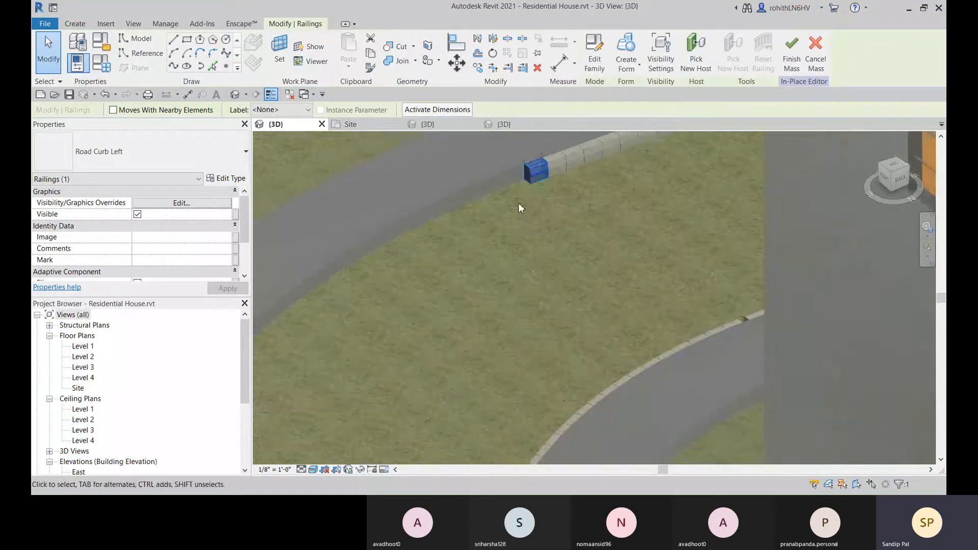
Switch the component type to Road Curb and place one between the curved path's nodes near the straight curb's end.
{"action": "scroll", "coordinate": [519, 203], "scroll_direction": "down", "scroll_amount": 4}
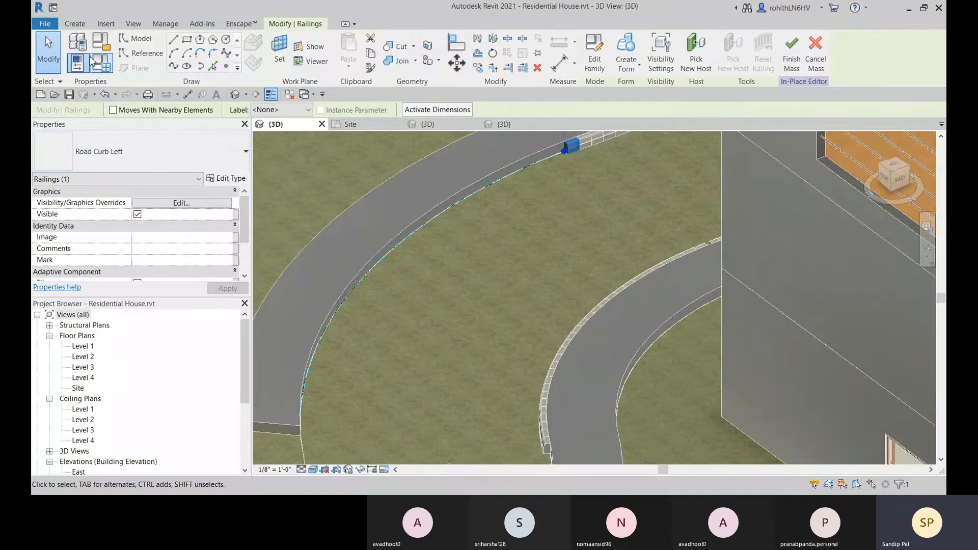
{"action": "left_click", "coordinate": [81, 24]}
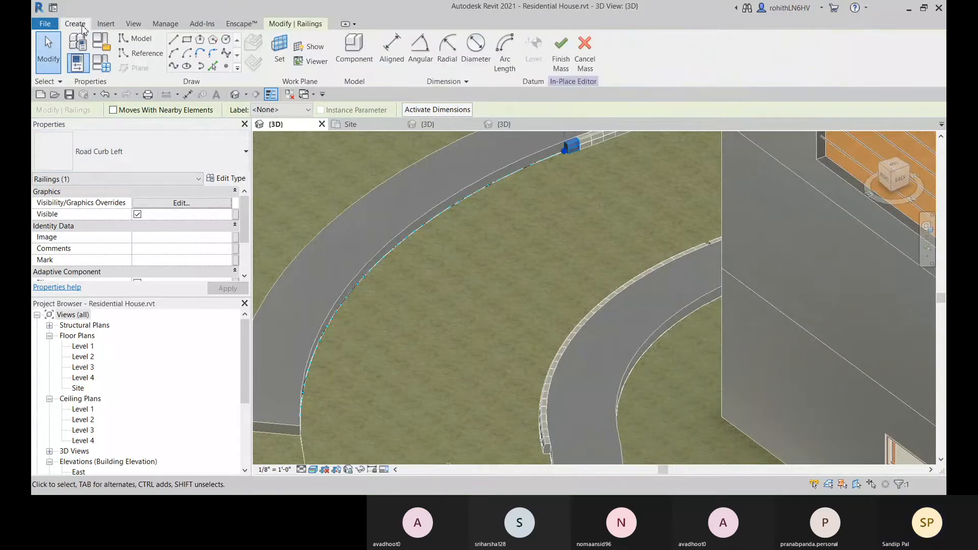
{"action": "left_click", "coordinate": [352, 51]}
{"action": "left_click", "coordinate": [175, 159]}
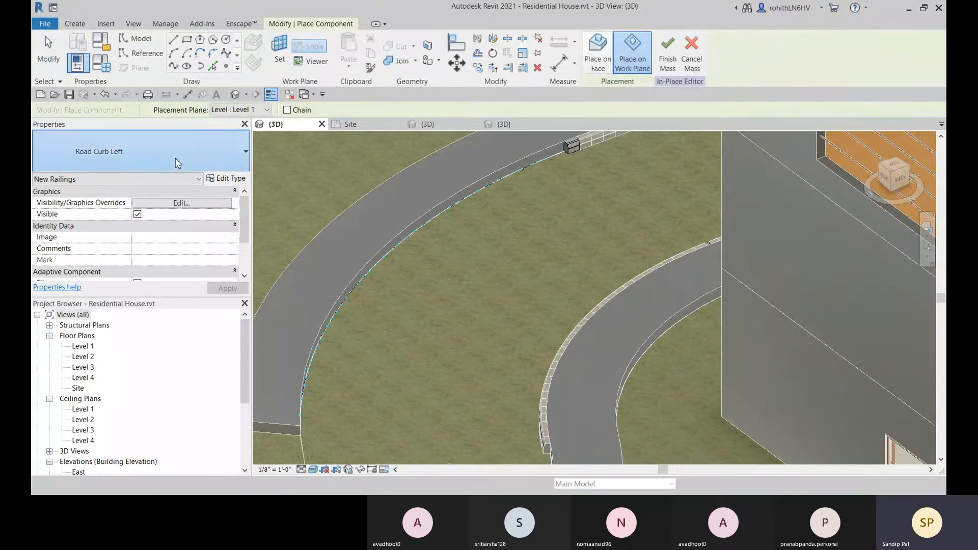
{"action": "scroll", "coordinate": [95, 246], "scroll_direction": "up", "scroll_amount": 2}
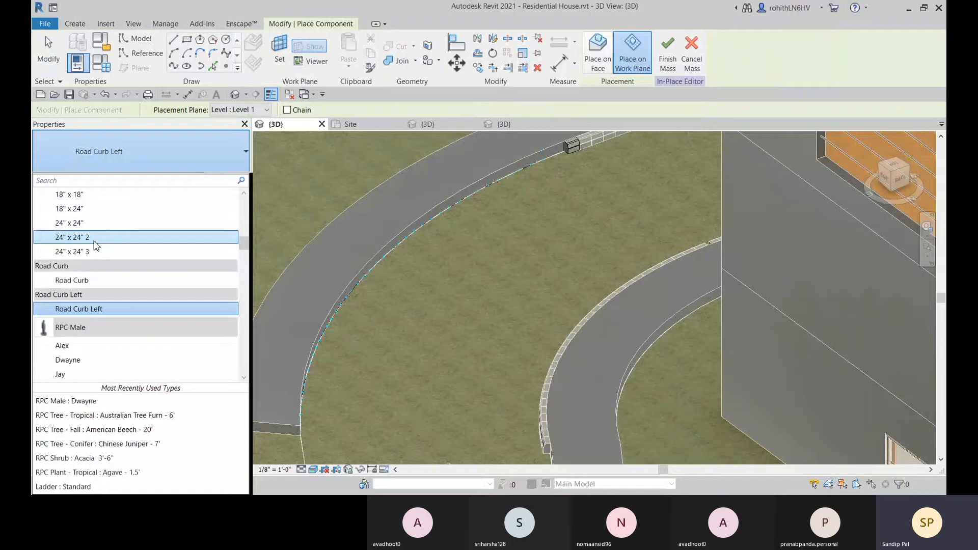
{"action": "left_click", "coordinate": [97, 281]}
{"action": "scroll", "coordinate": [564, 150], "scroll_direction": "up", "scroll_amount": 3}
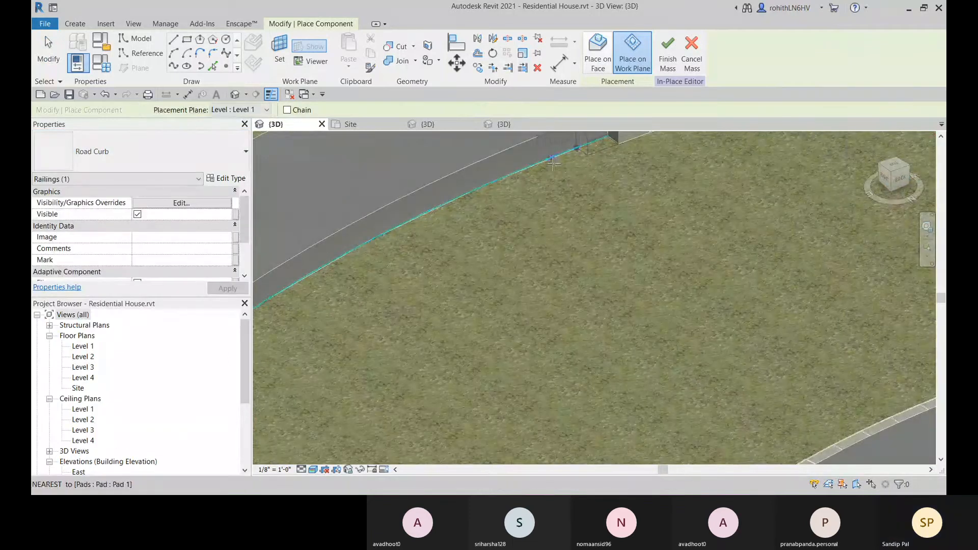
{"action": "middle_click_drag", "start_coordinate": [545, 167], "coordinate": [526, 219]}
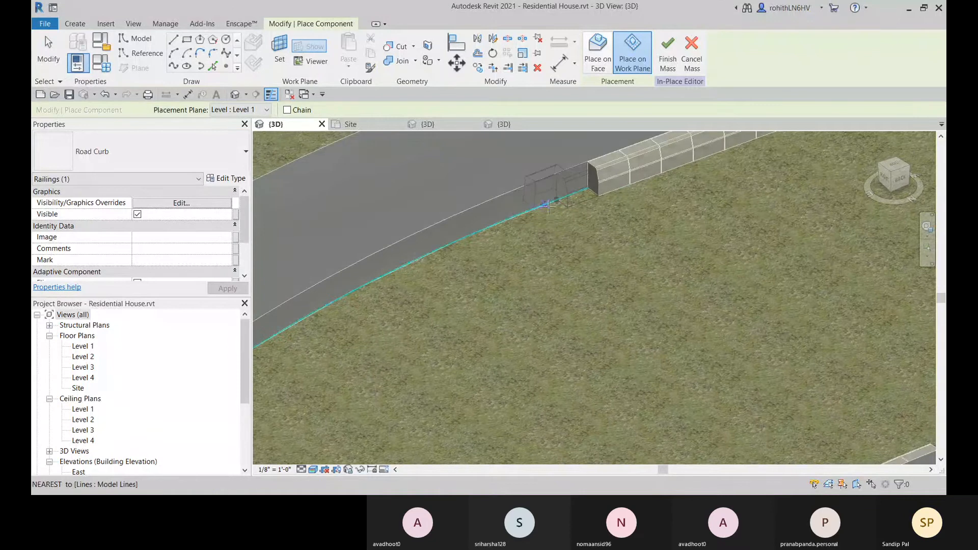
{"action": "left_click", "coordinate": [601, 194]}
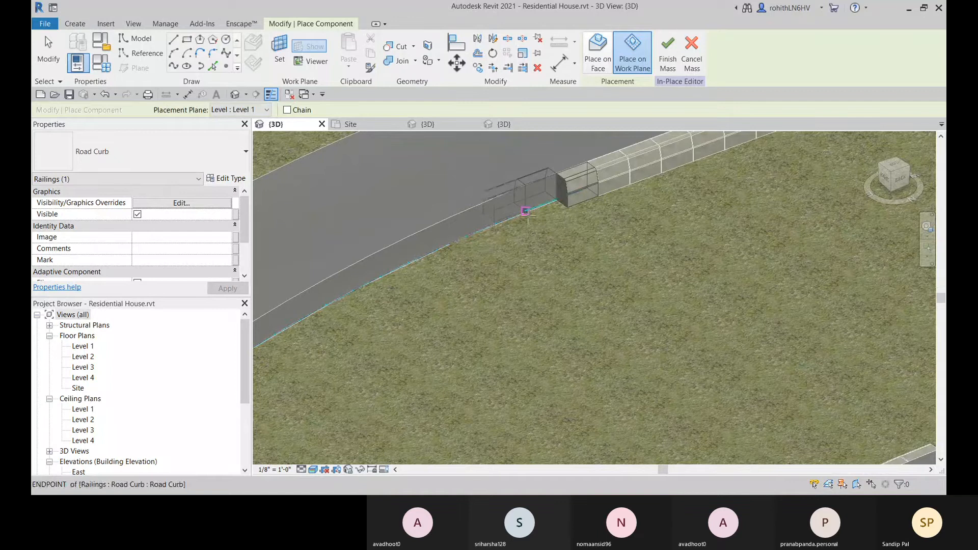
{"action": "left_click", "coordinate": [557, 200]}
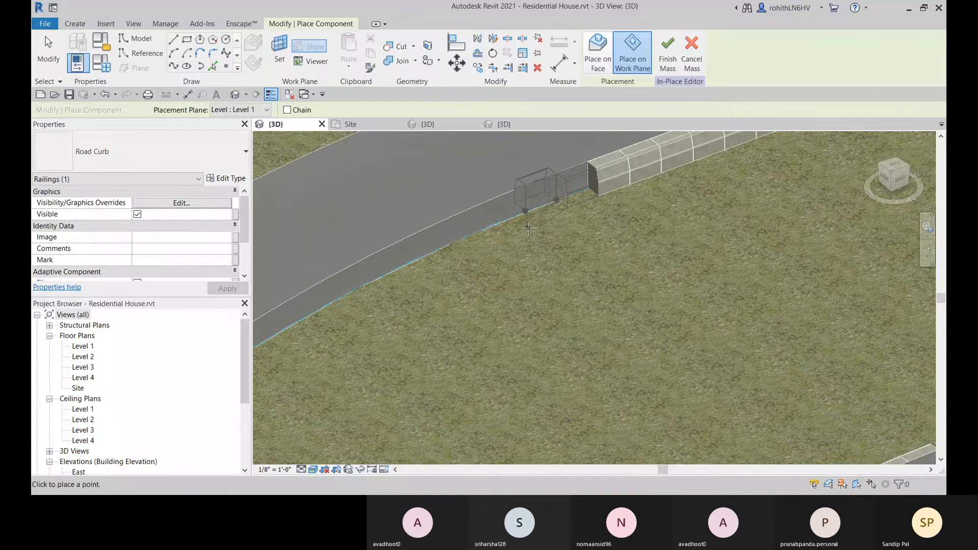
{"action": "left_click", "coordinate": [525, 210]}
{"action": "key", "text": "Escape"}
{"action": "key", "text": "Escape"}
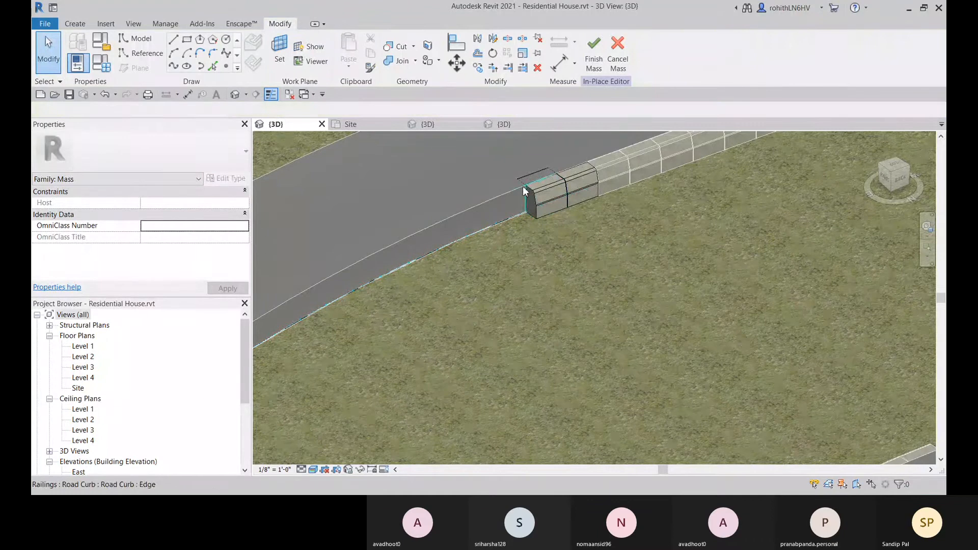
Delete the trial curb components at the start of the curved path, beside the straight curb's end.
{"action": "left_click", "coordinate": [520, 191]}
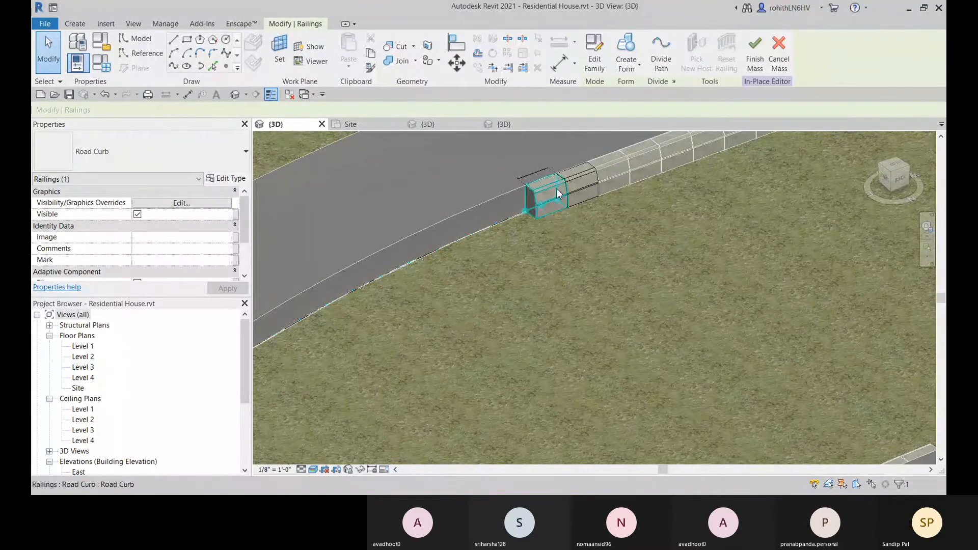
{"action": "key", "text": "Escape"}
{"action": "scroll", "coordinate": [509, 230], "scroll_direction": "down", "scroll_amount": 5}
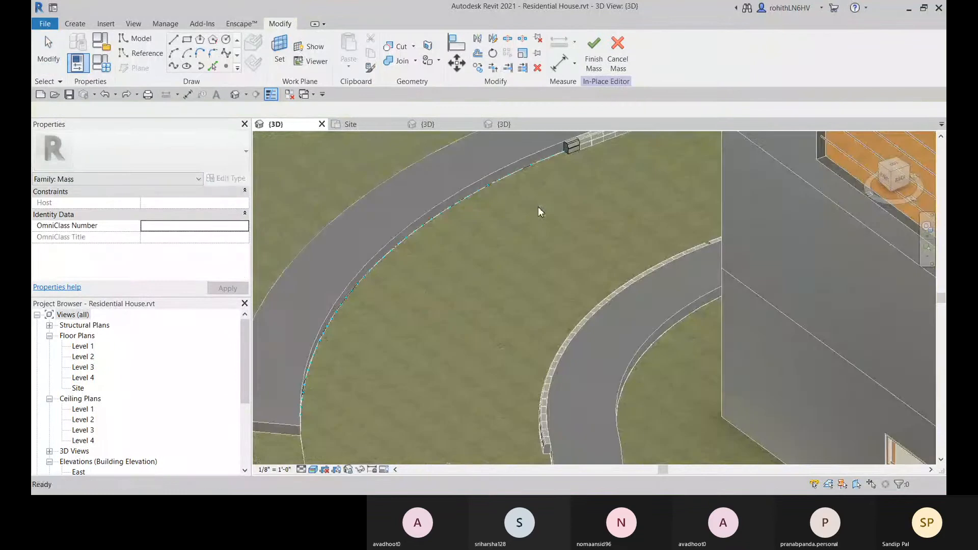
{"action": "scroll", "coordinate": [524, 204], "scroll_direction": "up", "scroll_amount": 5}
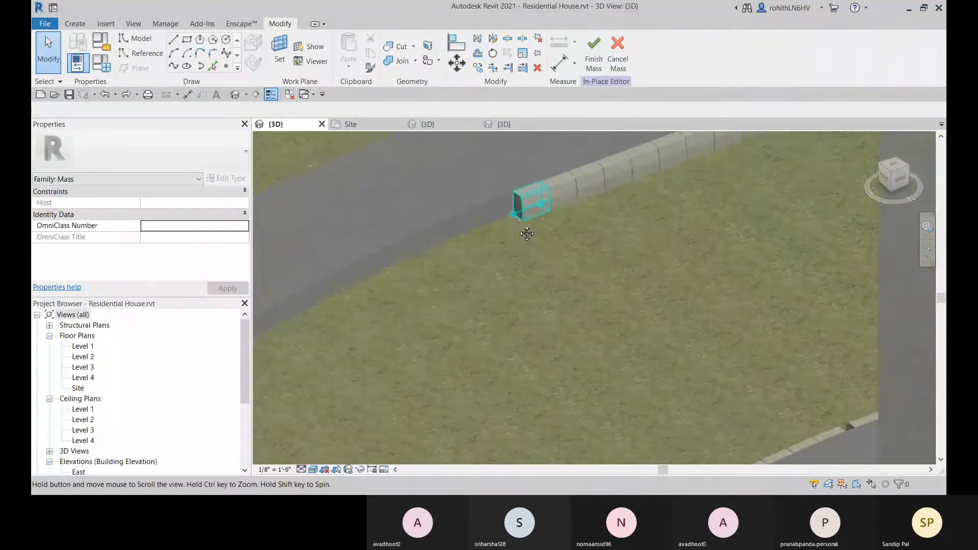
{"action": "left_click", "coordinate": [525, 206]}
{"action": "key", "text": "Delete"}
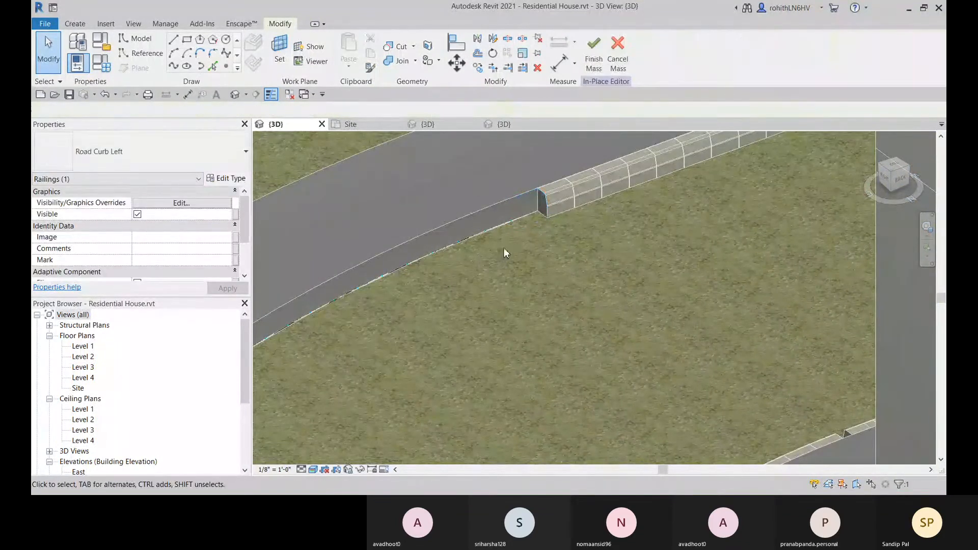
Place a Road Curb component between the curved path's first two nodes and select it to check its orientation.
{"action": "left_click", "coordinate": [75, 23]}
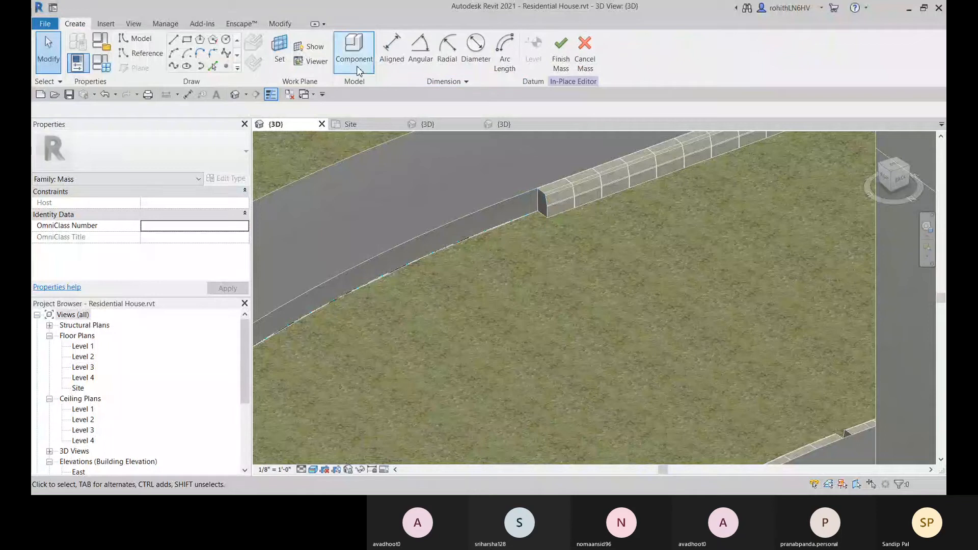
{"action": "left_click", "coordinate": [359, 51]}
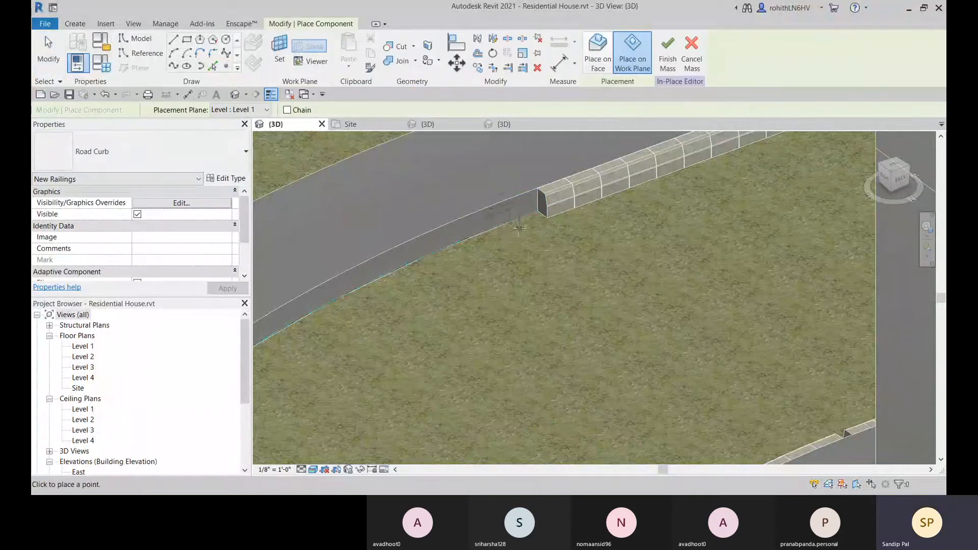
{"action": "left_click", "coordinate": [539, 211]}
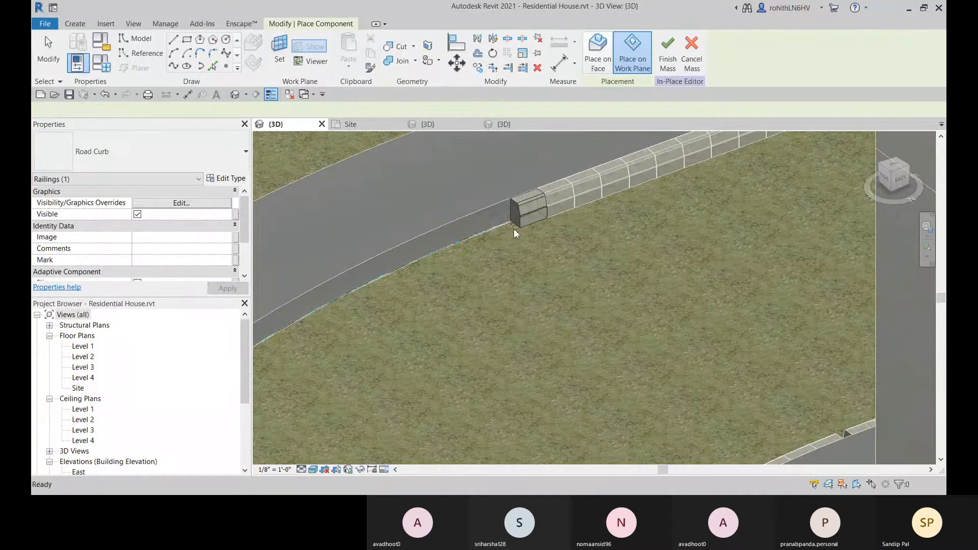
{"action": "key", "text": "Escape"}
{"action": "left_click", "coordinate": [486, 234]}
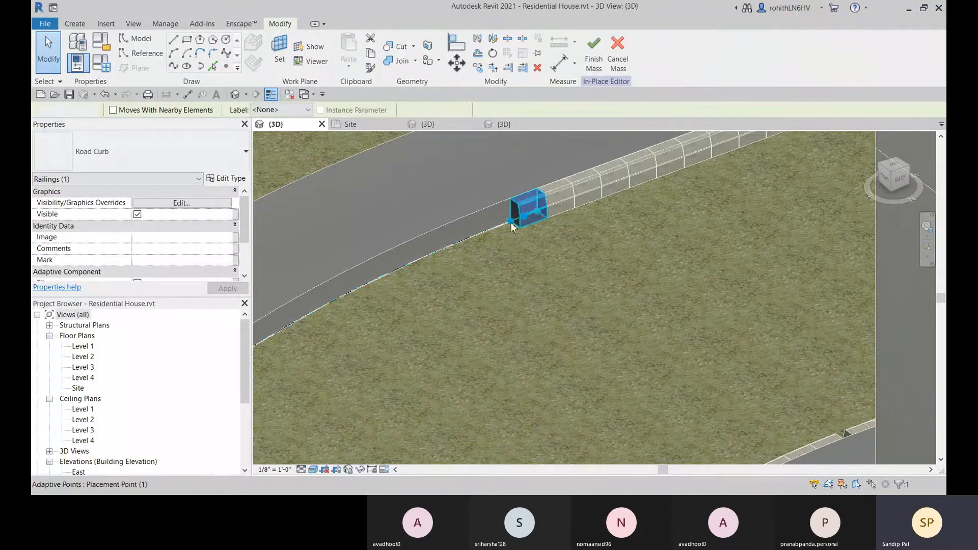
{"action": "left_click", "coordinate": [523, 234]}
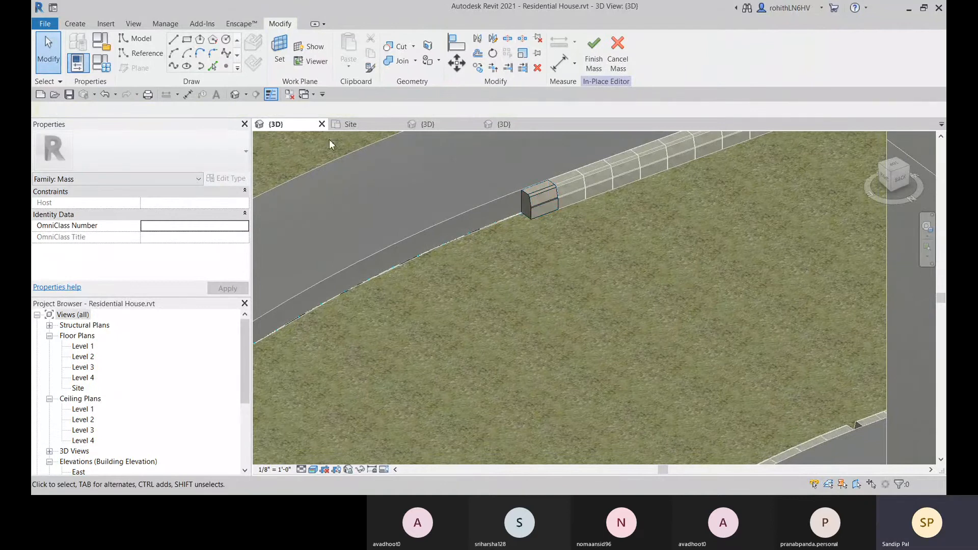
{"action": "middle_click_drag", "start_coordinate": [417, 261], "coordinate": [521, 241]}
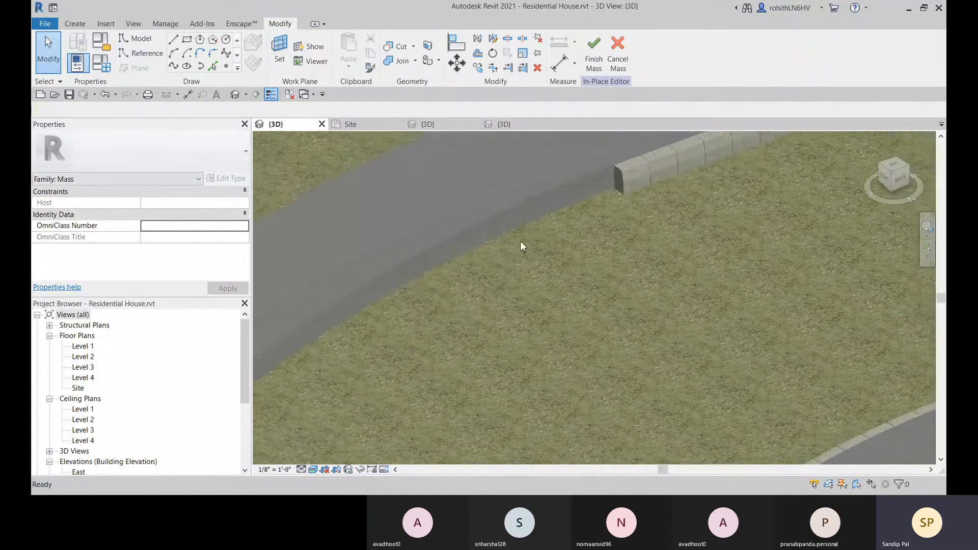
Switch the component type to Road Curb Left and place the first pieces node to node beyond the Road Curb piece.
{"action": "left_click", "coordinate": [79, 25]}
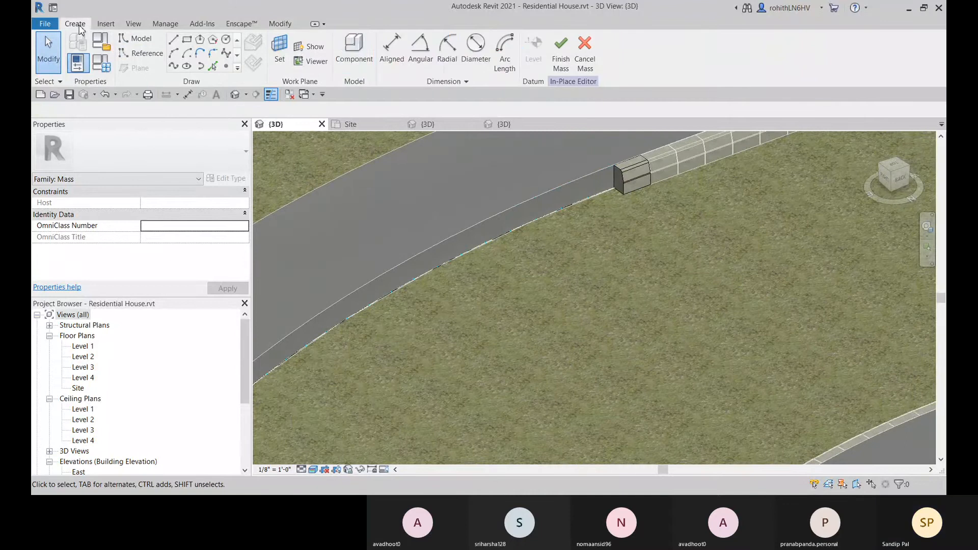
{"action": "left_click", "coordinate": [354, 50]}
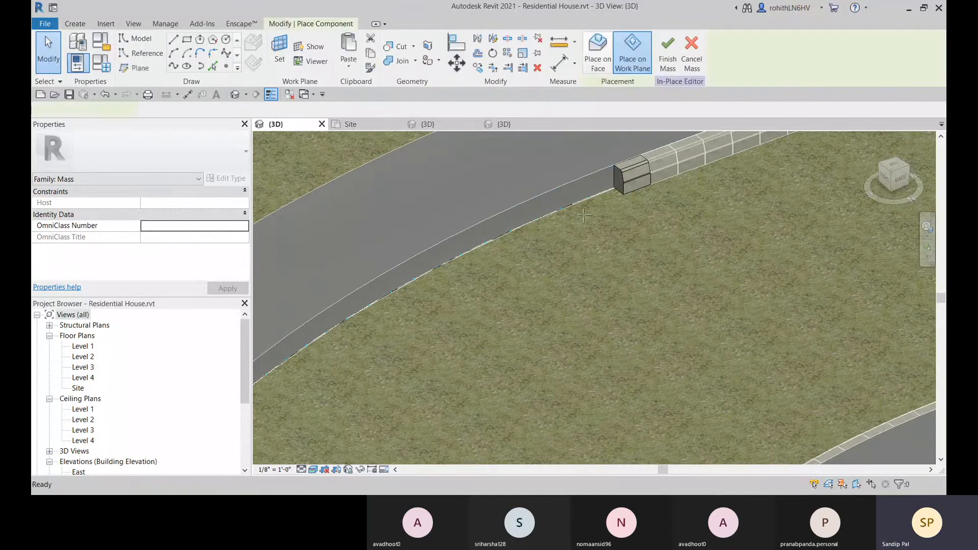
{"action": "left_click", "coordinate": [181, 162]}
{"action": "left_click", "coordinate": [105, 242]}
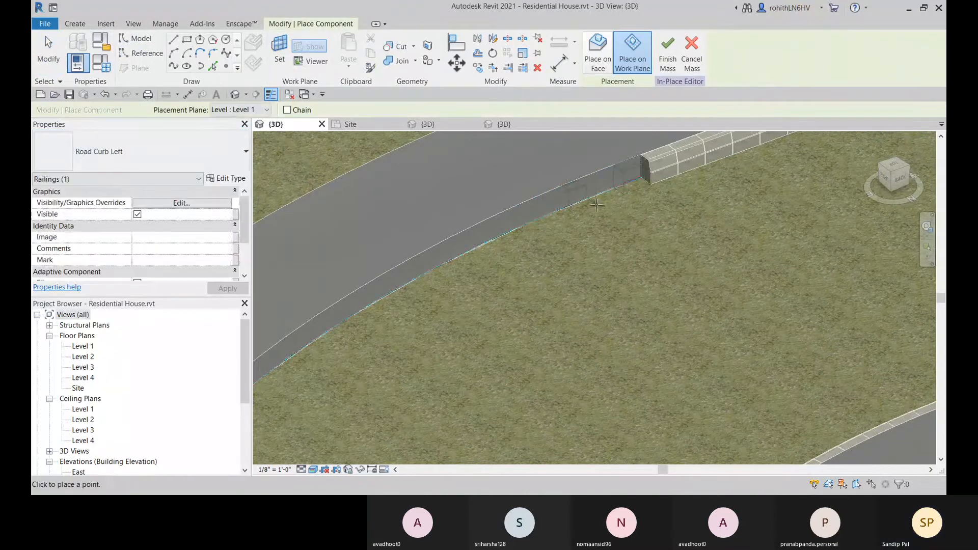
{"action": "scroll", "coordinate": [586, 199], "scroll_direction": "up", "scroll_amount": 3}
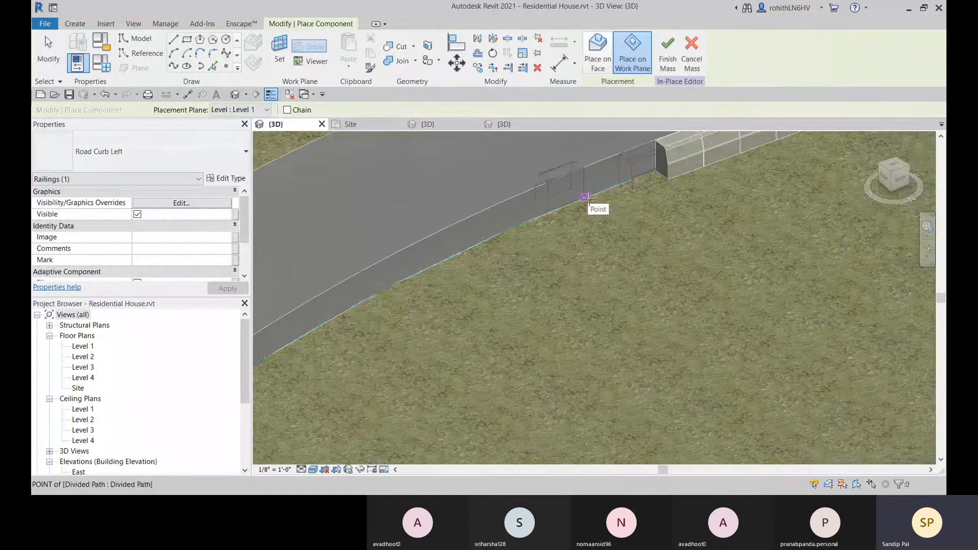
{"action": "left_click", "coordinate": [620, 183]}
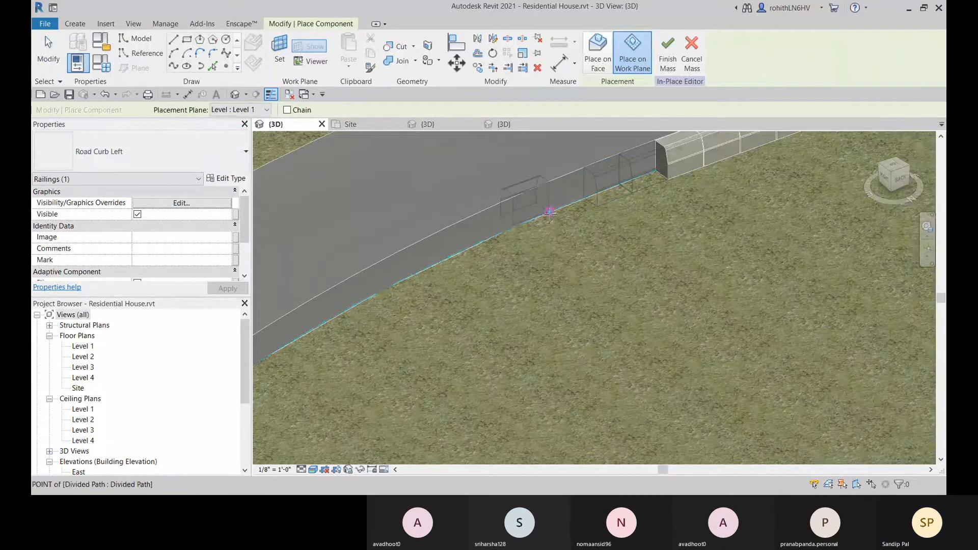
{"action": "left_click", "coordinate": [550, 211]}
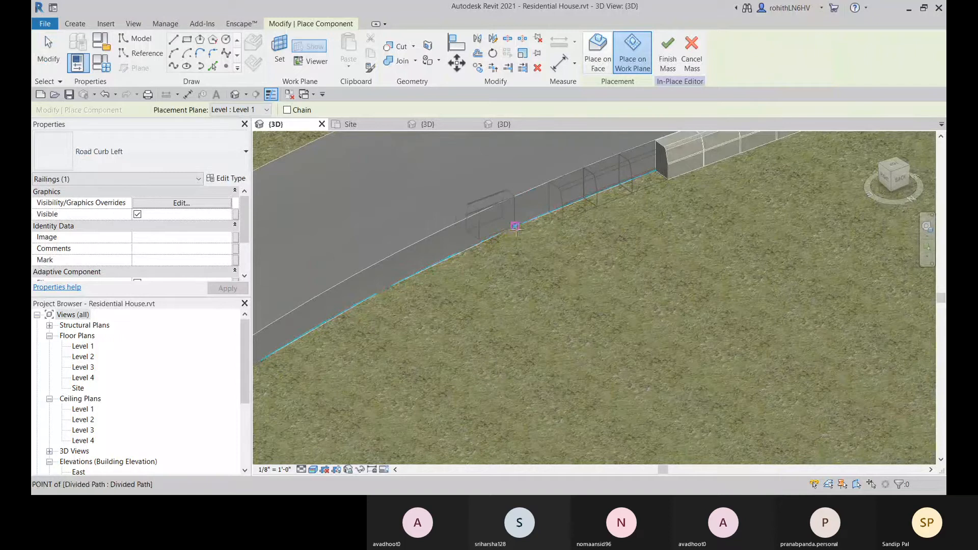
{"action": "left_click", "coordinate": [515, 226]}
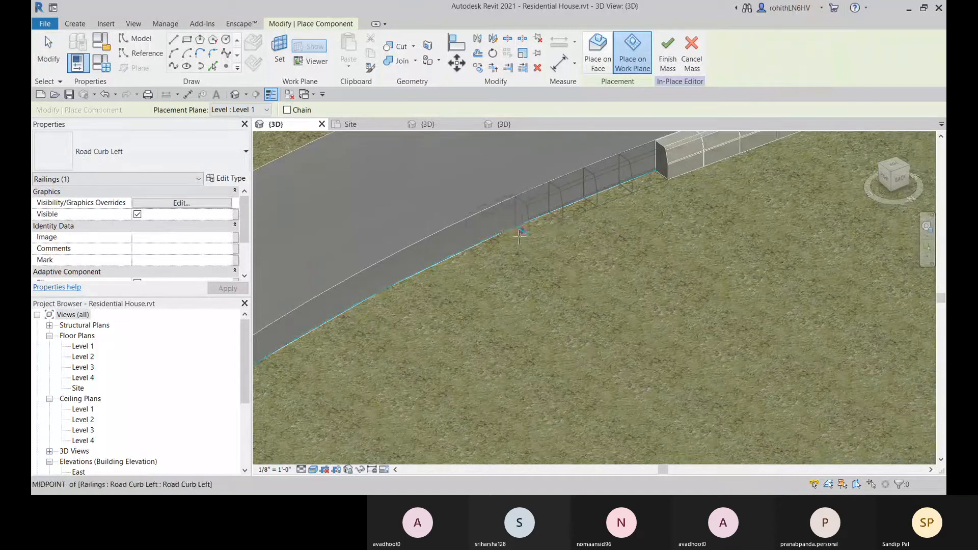
Continue the Road Curb Left run from its last piece, placing components between successive divided-path nodes along the gently curving stretch.
{"action": "left_click", "coordinate": [483, 244]}
{"action": "left_click", "coordinate": [516, 228]}
{"action": "left_click", "coordinate": [482, 243]}
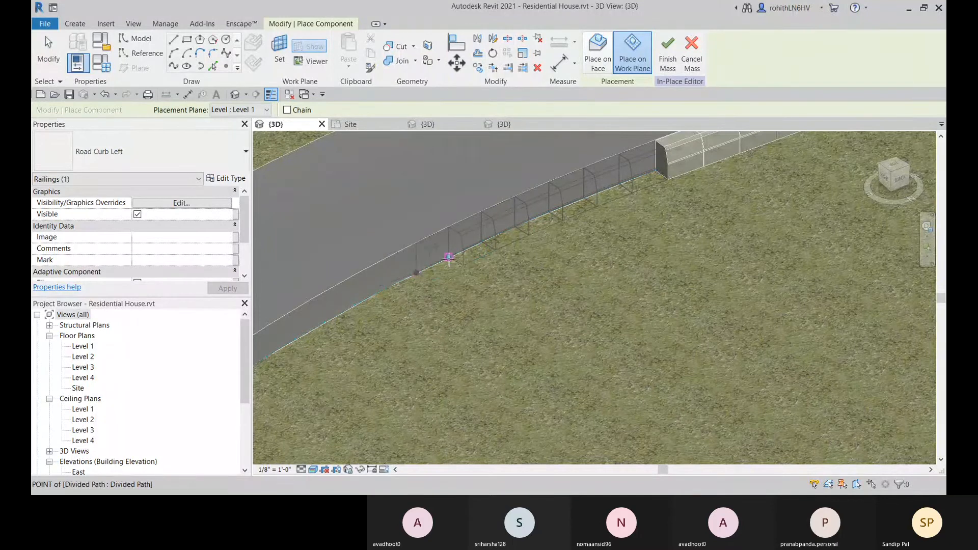
{"action": "middle_click_drag", "start_coordinate": [448, 257], "coordinate": [477, 230]}
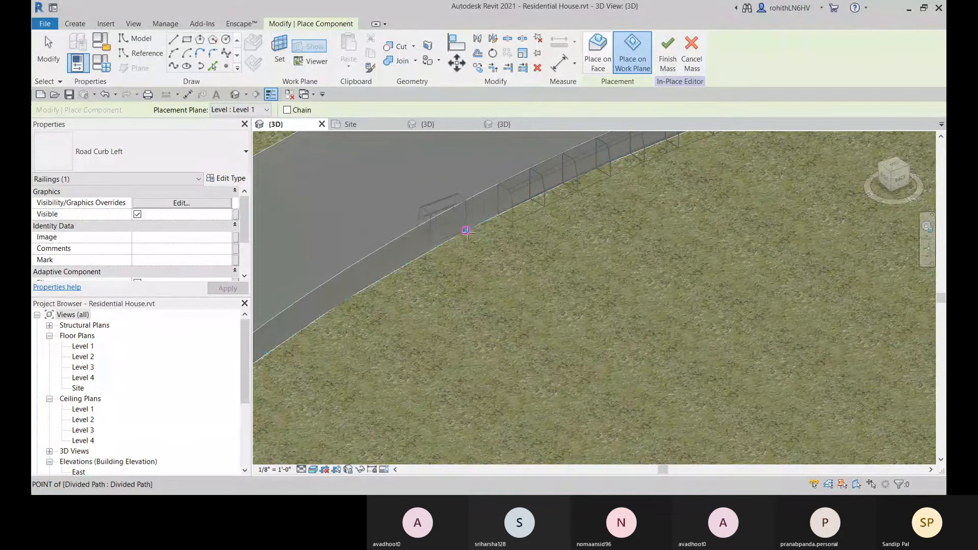
{"action": "left_click", "coordinate": [499, 215]}
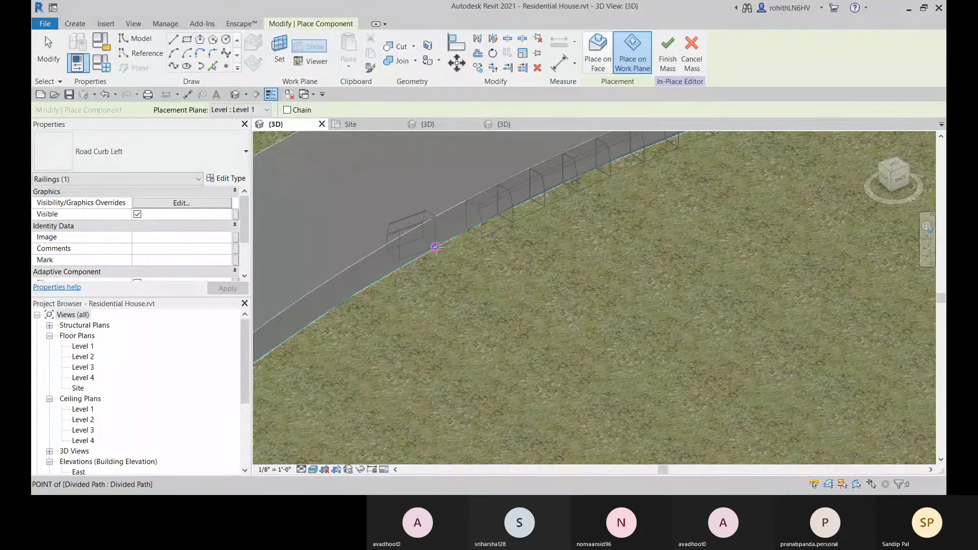
{"action": "left_click", "coordinate": [467, 231]}
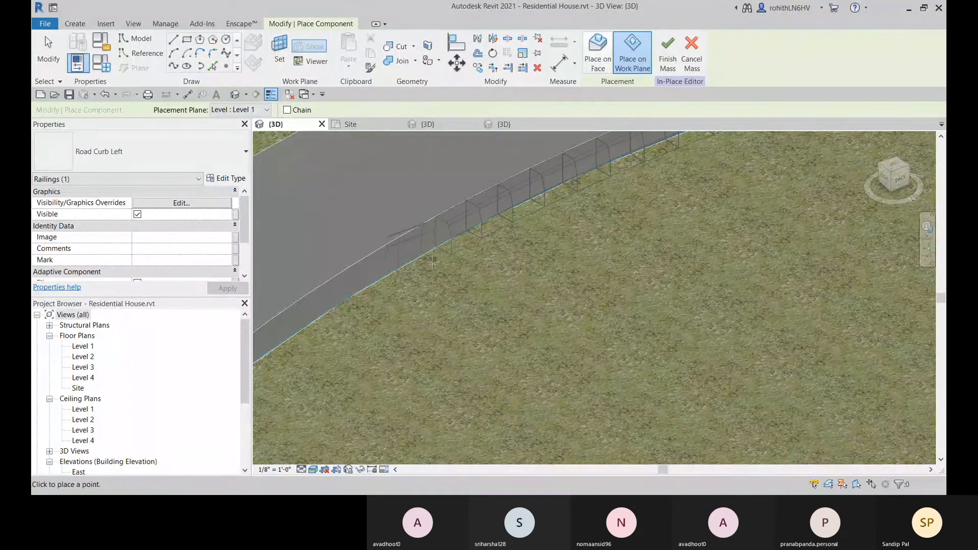
{"action": "left_click", "coordinate": [407, 264]}
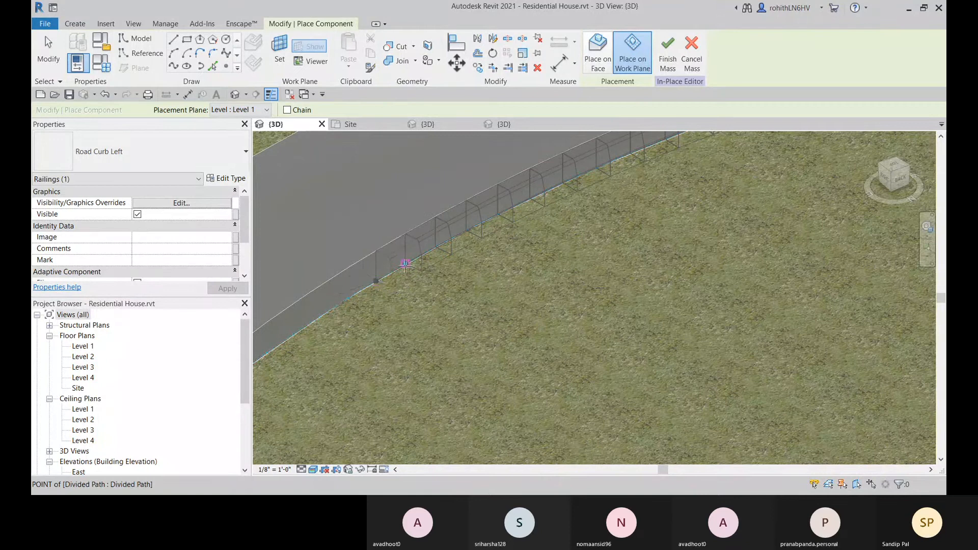
{"action": "left_click", "coordinate": [405, 264]}
Place more Road Curb Left components between the following path nodes, extending the run toward the tighter part of the curve.
{"action": "middle_click_drag", "start_coordinate": [376, 279], "coordinate": [461, 208]}
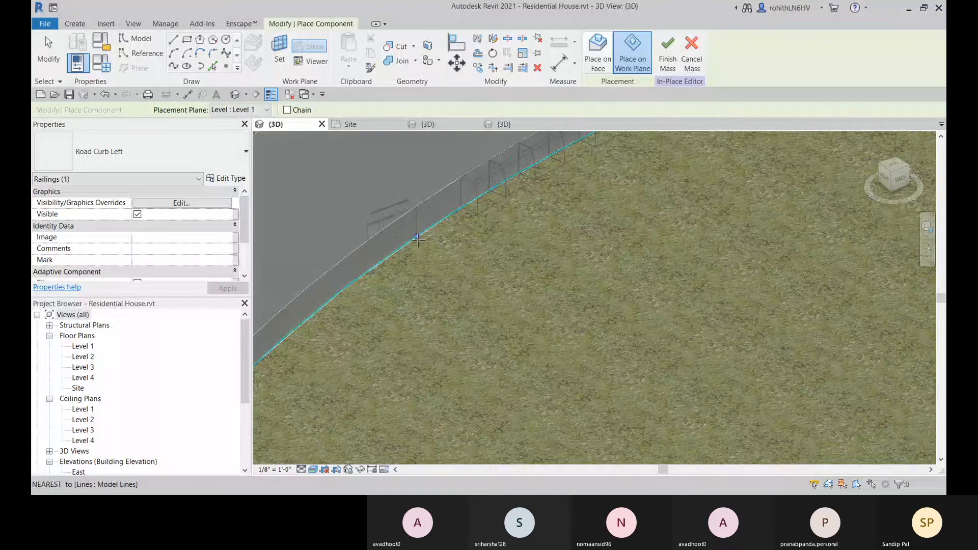
{"action": "left_click", "coordinate": [461, 209]}
{"action": "left_click", "coordinate": [406, 244]}
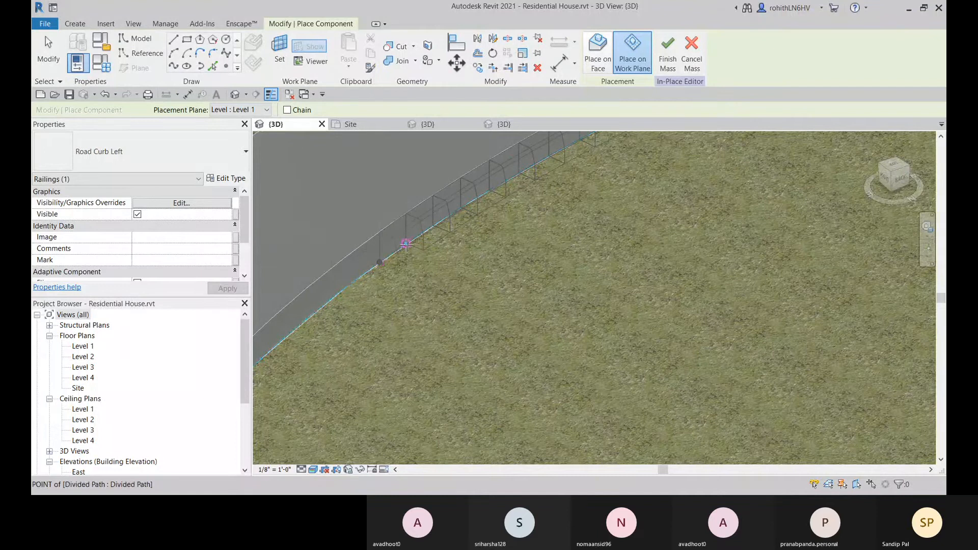
{"action": "left_click", "coordinate": [379, 262]}
{"action": "left_click", "coordinate": [359, 283]}
{"action": "left_click", "coordinate": [381, 265]}
{"action": "middle_click_drag", "start_coordinate": [391, 270], "coordinate": [484, 174]}
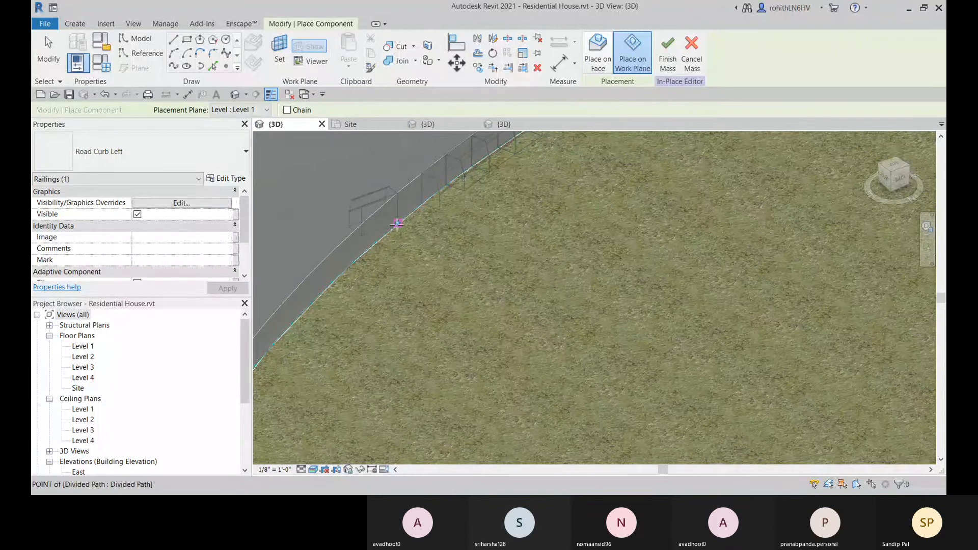
Fill the next intervals of the divided path with Road Curb Left components, each starting at the previous piece's end node.
{"action": "left_click", "coordinate": [422, 204]}
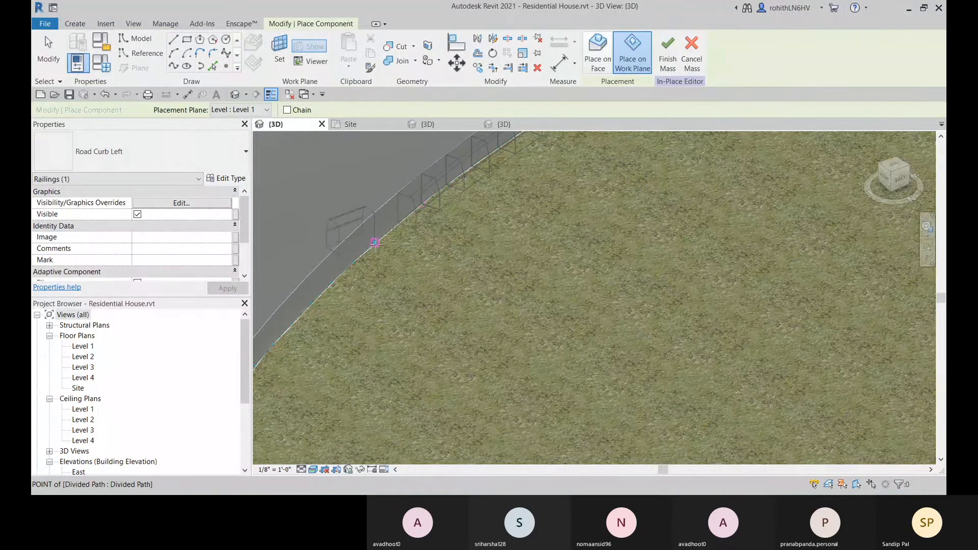
{"action": "left_click", "coordinate": [376, 245]}
{"action": "left_click", "coordinate": [399, 225]}
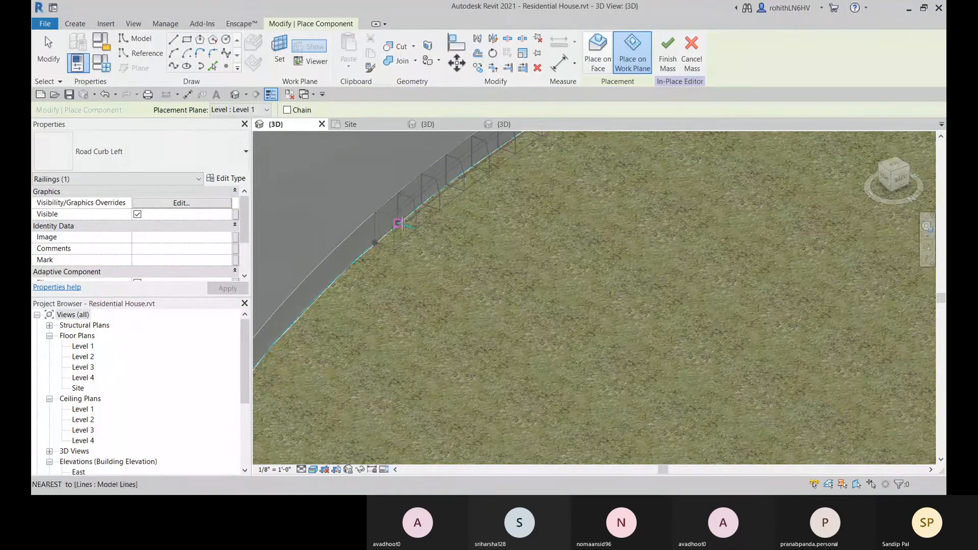
{"action": "left_click", "coordinate": [352, 262]}
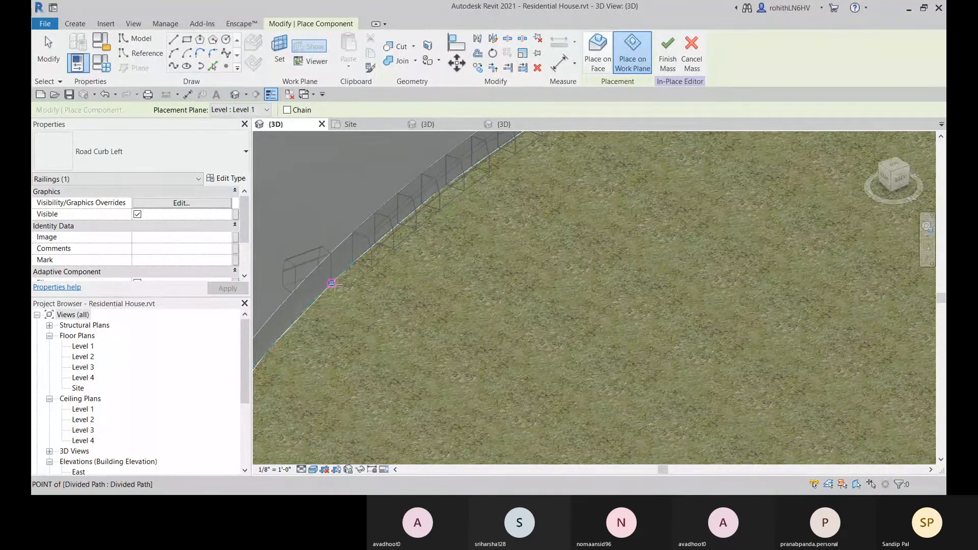
{"action": "left_click", "coordinate": [331, 283]}
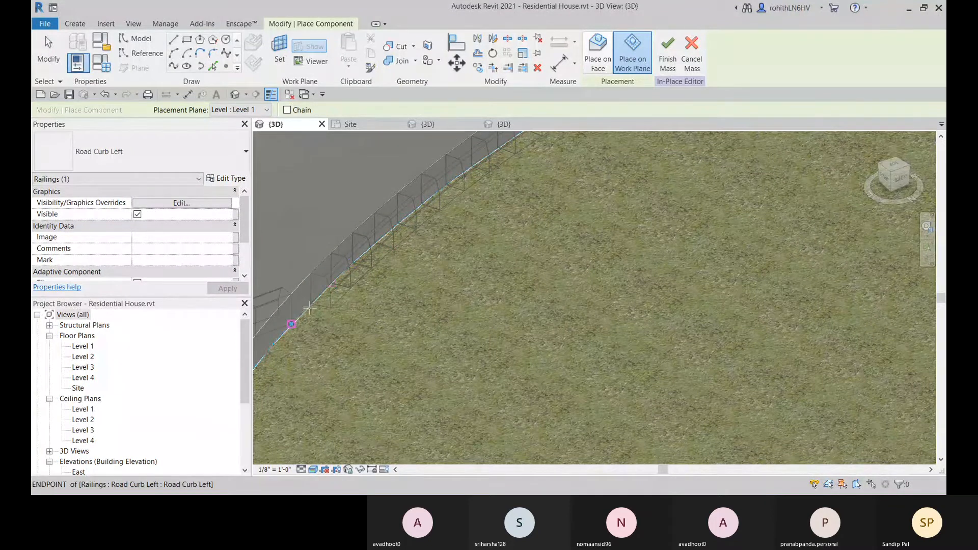
{"action": "mouse_move", "coordinate": [301, 326]}
{"action": "middle_mouse_down", "text": "shift"}
{"action": "mouse_move", "coordinate": [361, 299]}
{"action": "mouse_move", "coordinate": [409, 222]}
{"action": "middle_mouse_up", "text": "shift"}
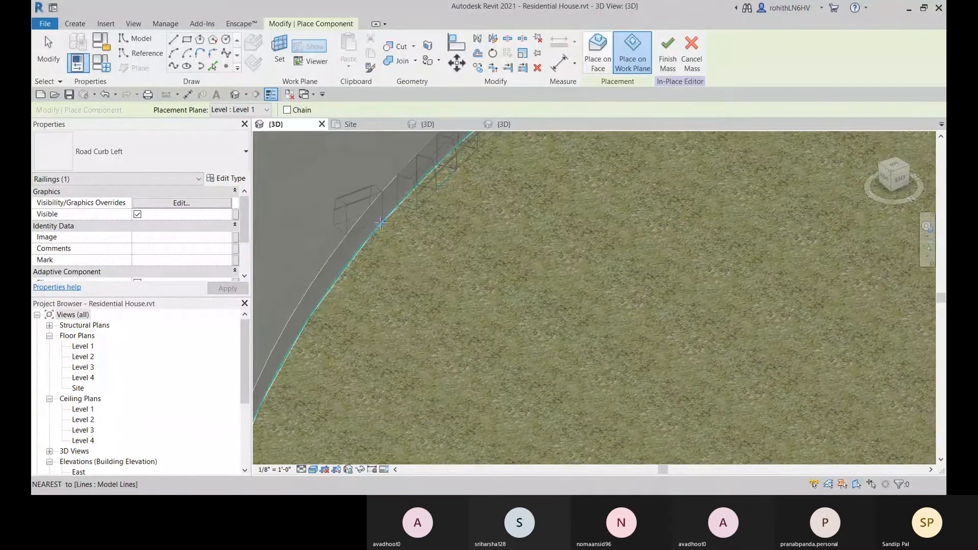
Continue the Road Curb Left run from its last piece, filling the following divided-path intervals node to node around the curve.
{"action": "left_click", "coordinate": [345, 270]}
{"action": "left_click", "coordinate": [360, 248]}
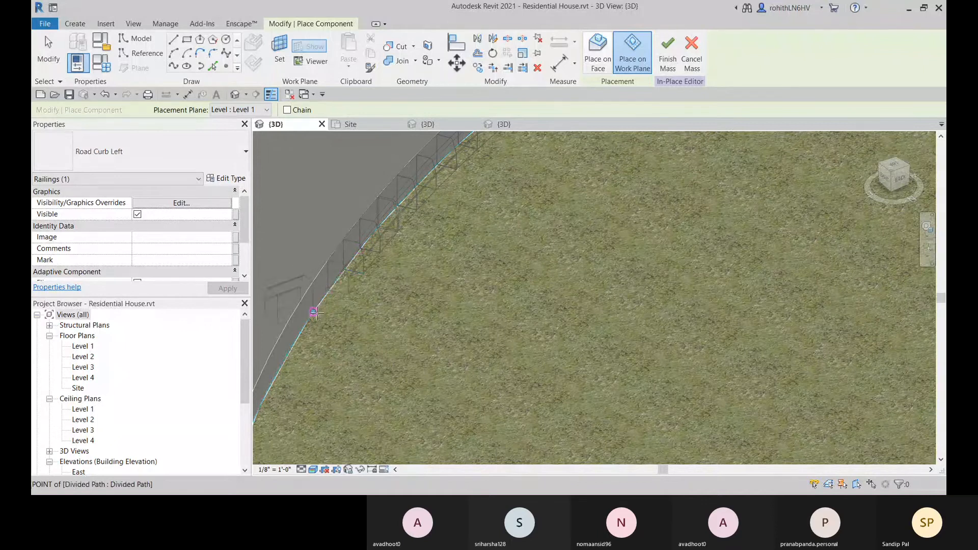
{"action": "left_click", "coordinate": [328, 290]}
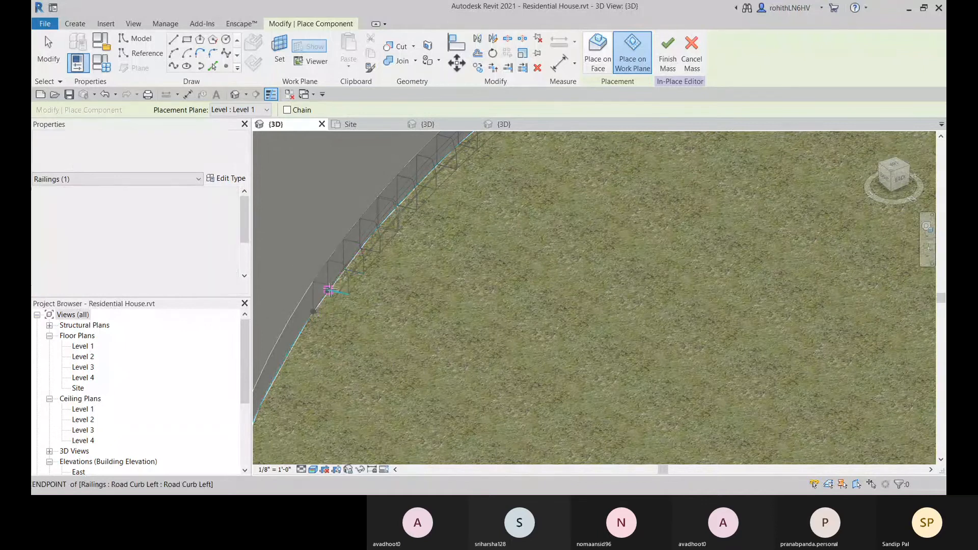
{"action": "left_click", "coordinate": [300, 334]}
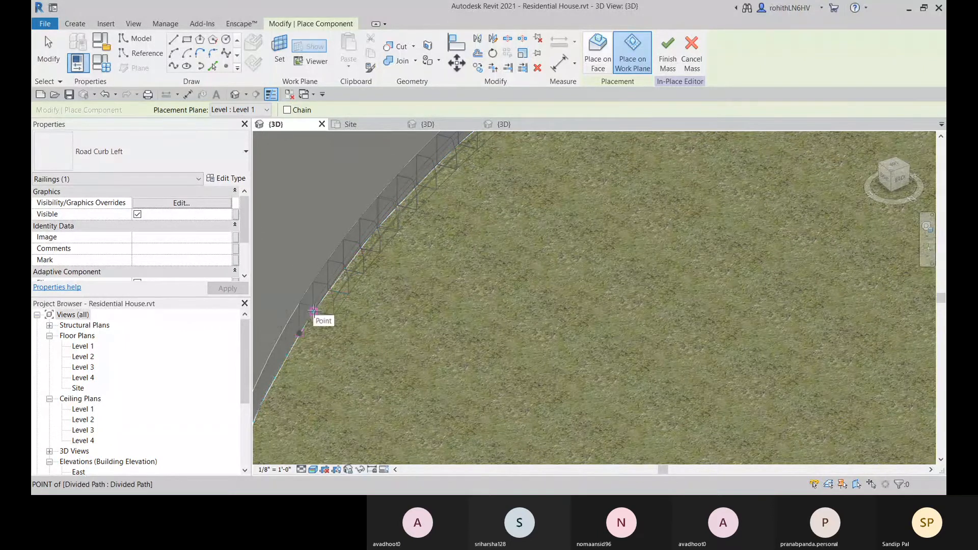
{"action": "left_click", "coordinate": [287, 355]}
{"action": "middle_click_drag", "start_coordinate": [286, 355], "coordinate": [347, 262]}
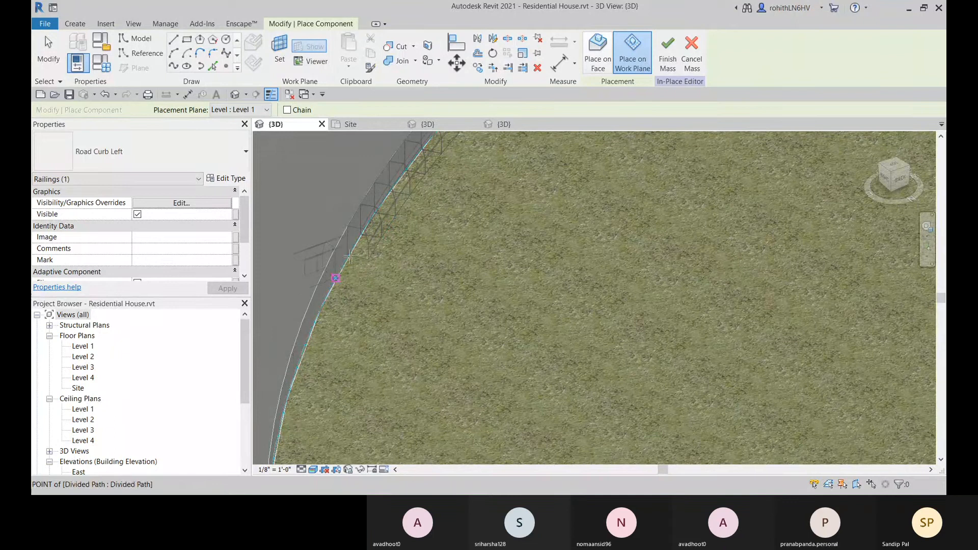
Place the next Road Curb Left components between successive divided-path nodes where the curve straightens toward the pad's end.
{"action": "left_click", "coordinate": [350, 256]}
{"action": "middle_click_drag", "start_coordinate": [357, 281], "coordinate": [377, 239]}
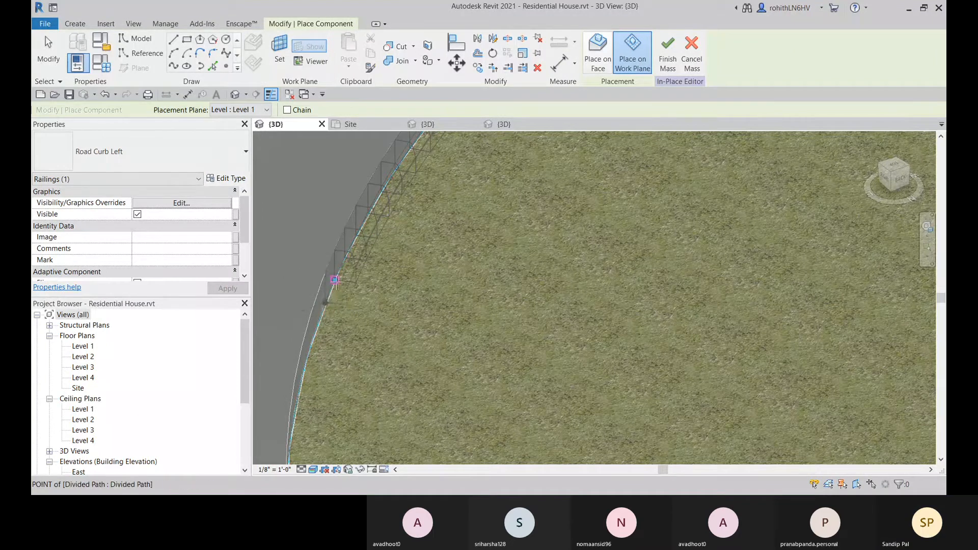
{"action": "scroll", "coordinate": [334, 281], "scroll_direction": "down", "scroll_amount": 1}
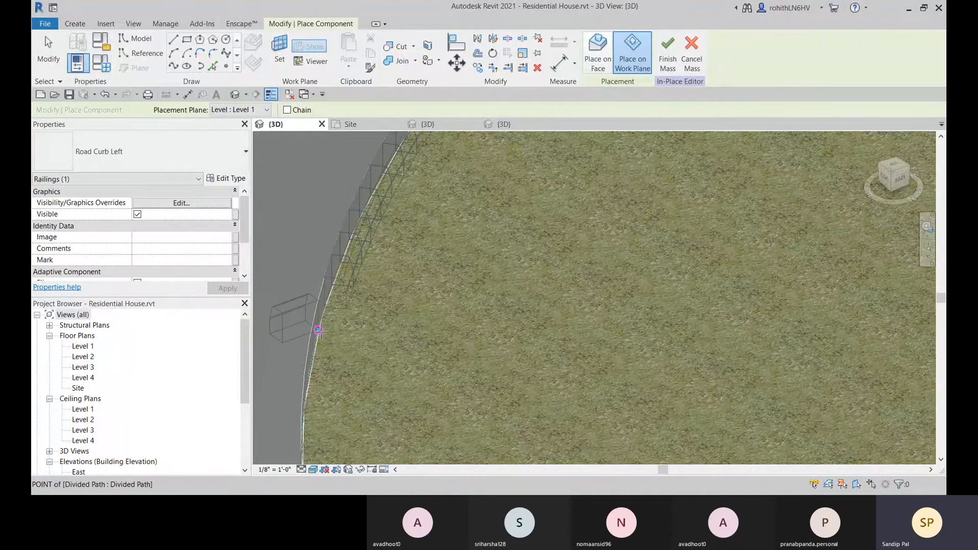
{"action": "left_click", "coordinate": [319, 330]}
{"action": "left_click", "coordinate": [325, 307]}
{"action": "middle_click_drag", "start_coordinate": [332, 334], "coordinate": [343, 296]}
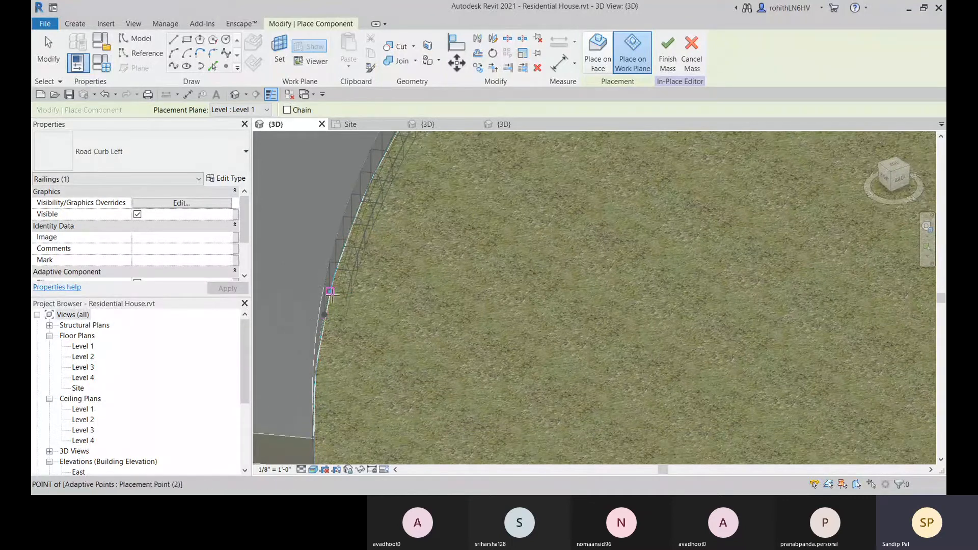
Extend the Road Curb Left run over the remaining nodes up to the last interval before the pad's corner.
{"action": "left_click", "coordinate": [324, 338]}
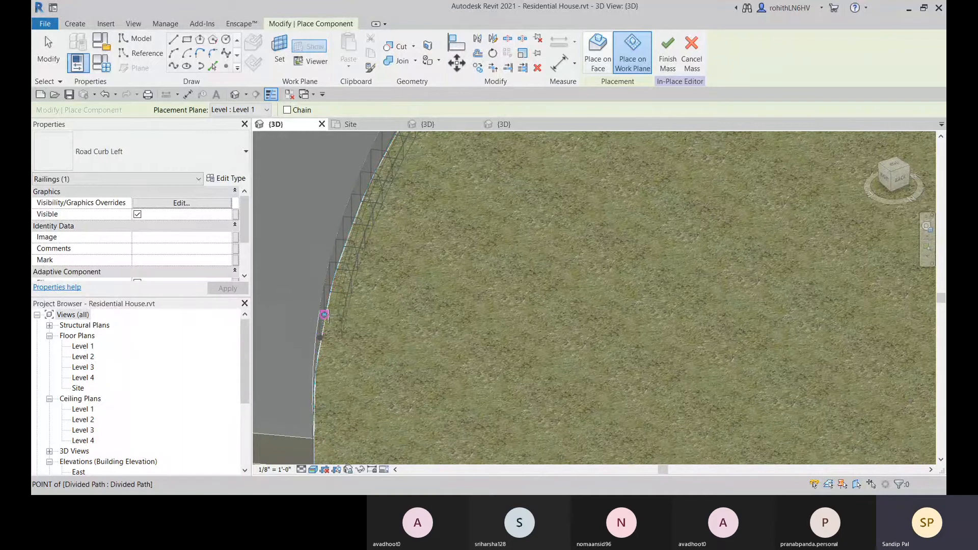
{"action": "left_click", "coordinate": [332, 318]}
{"action": "middle_click_drag", "start_coordinate": [349, 322], "coordinate": [396, 292]}
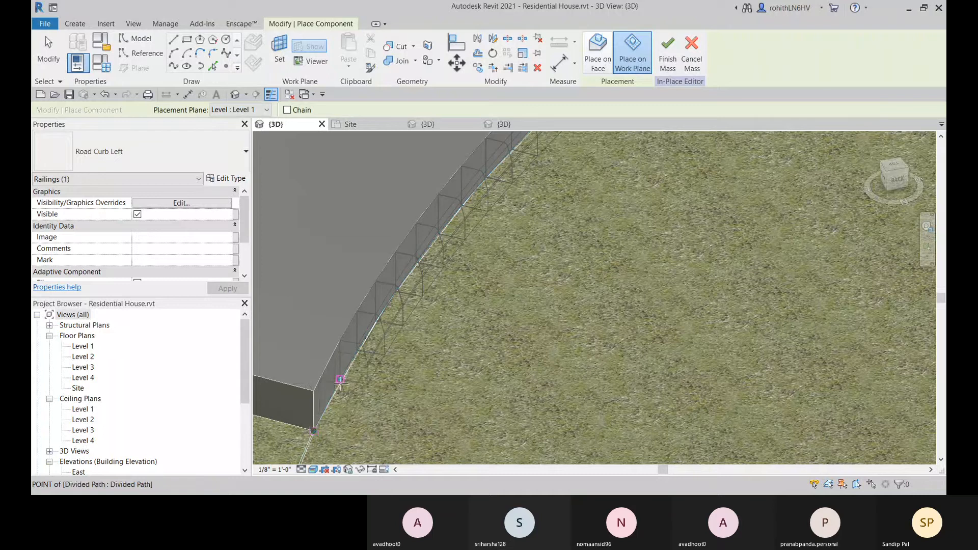
Try a Road Curb Left piece starting at the pad's end corner, and delete the misplaced piece.
{"action": "left_click", "coordinate": [339, 396]}
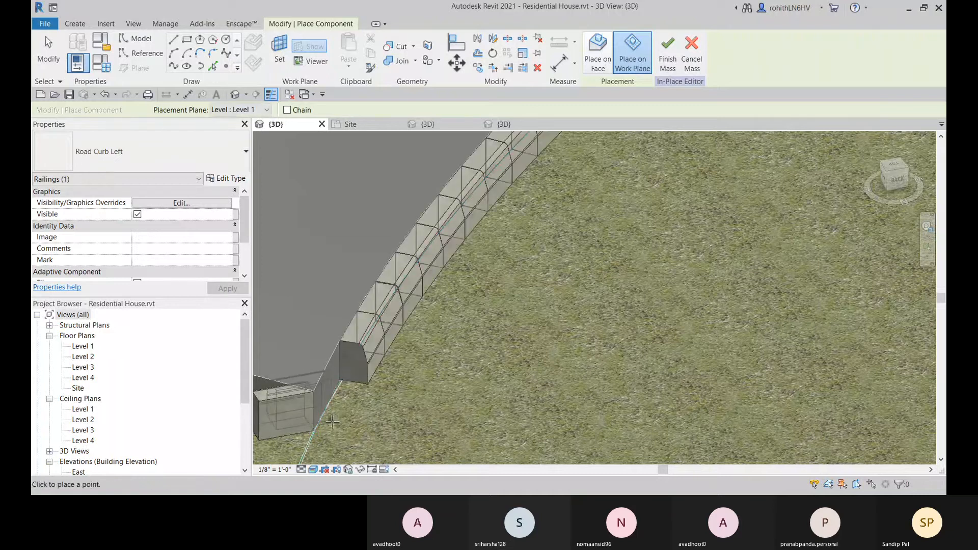
{"action": "key", "text": "Escape"}
{"action": "key", "text": "Escape"}
{"action": "left_click", "coordinate": [295, 421]}
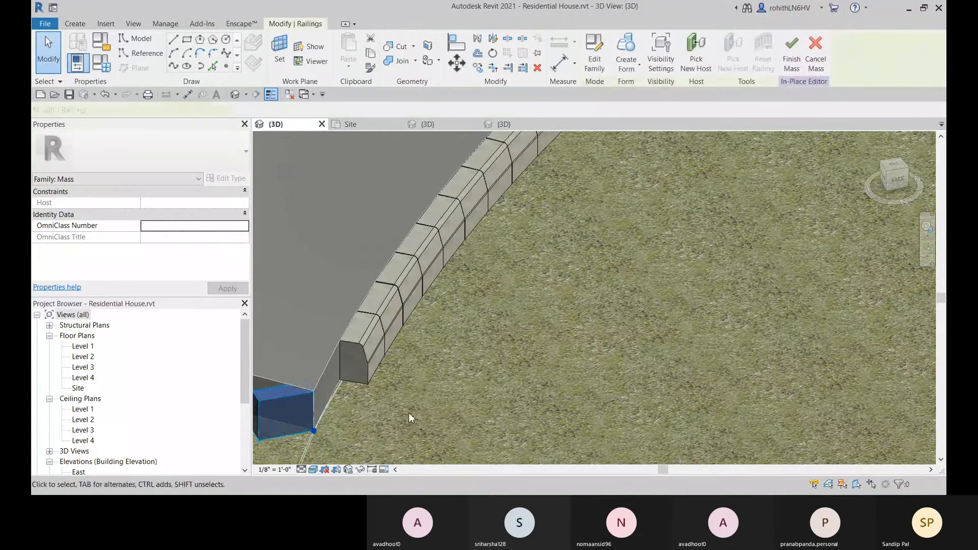
{"action": "left_click", "coordinate": [316, 264]}
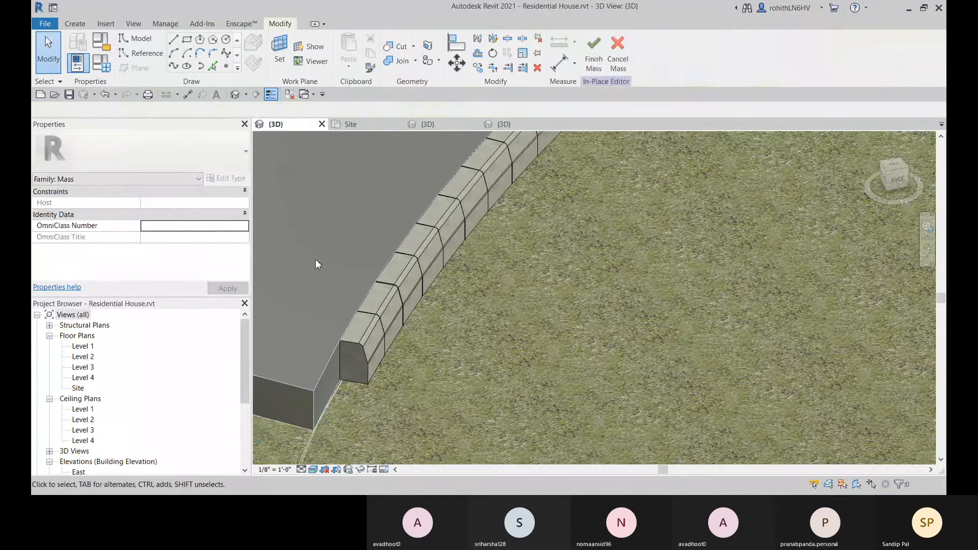
Place a Road Curb Left component from the pad's end corner to the last divided-path node, and end placement.
{"action": "left_click", "coordinate": [75, 23]}
{"action": "left_click", "coordinate": [353, 51]}
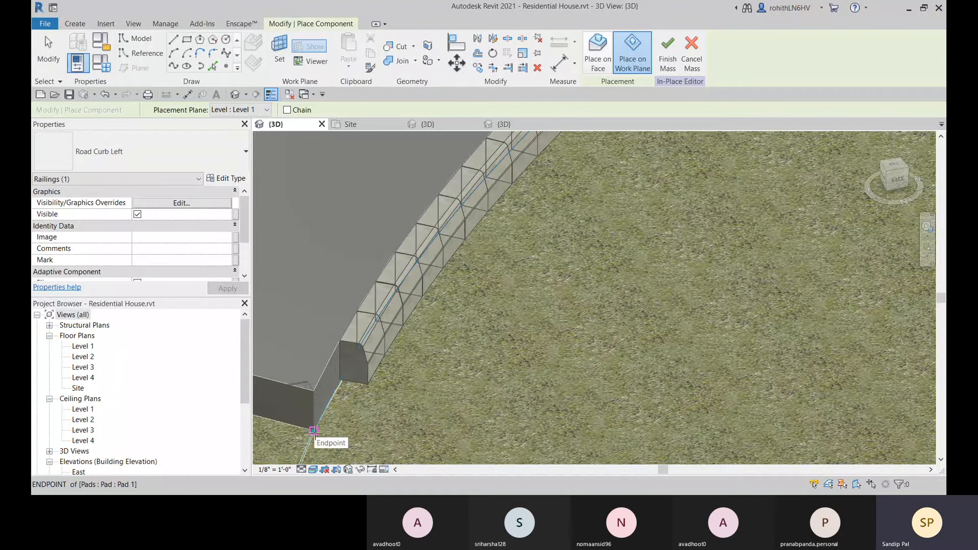
{"action": "left_click", "coordinate": [313, 430]}
{"action": "left_click", "coordinate": [342, 381]}
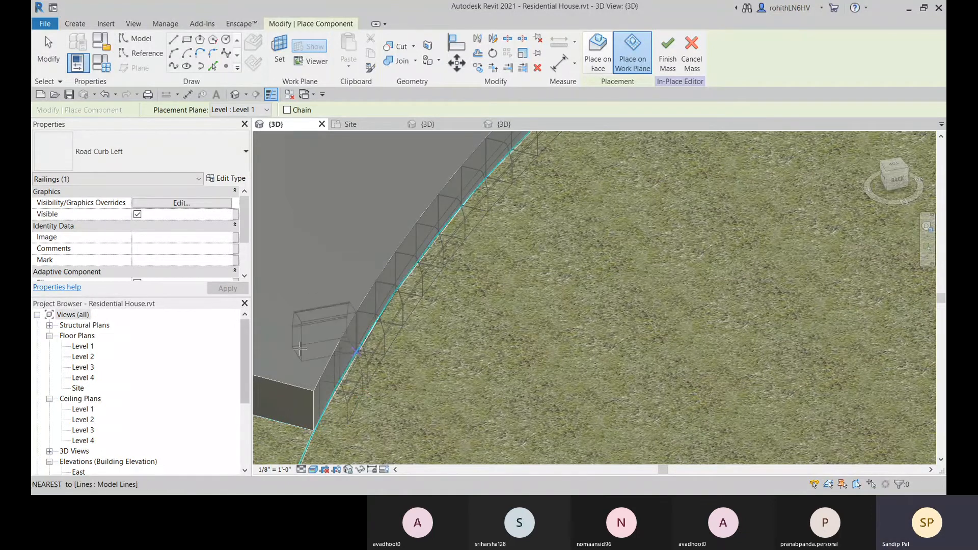
{"action": "key", "text": "Escape"}
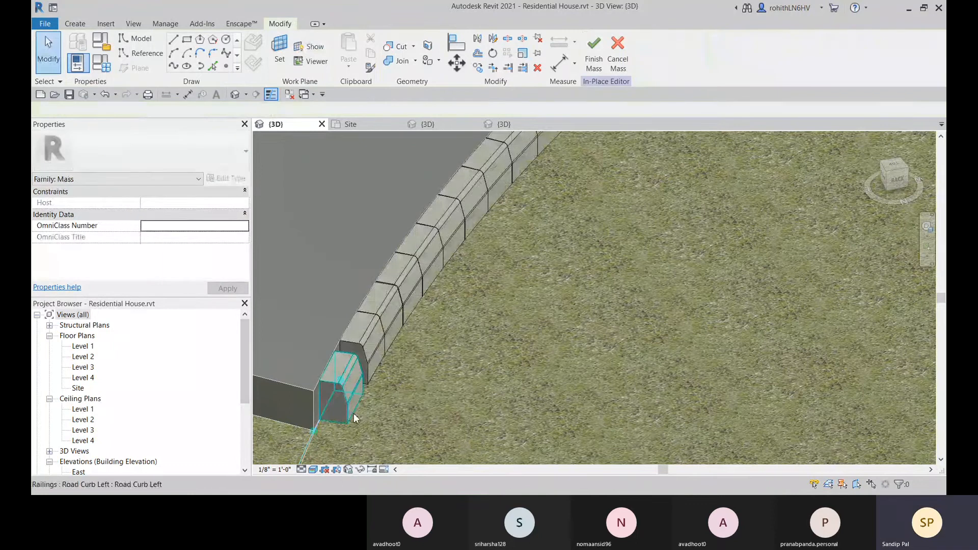
Examine the closing curb piece at the pad's corner and its alignment with the neighbouring curbs from several angles.
{"action": "middle_click_drag", "start_coordinate": [358, 413], "coordinate": [379, 400]}
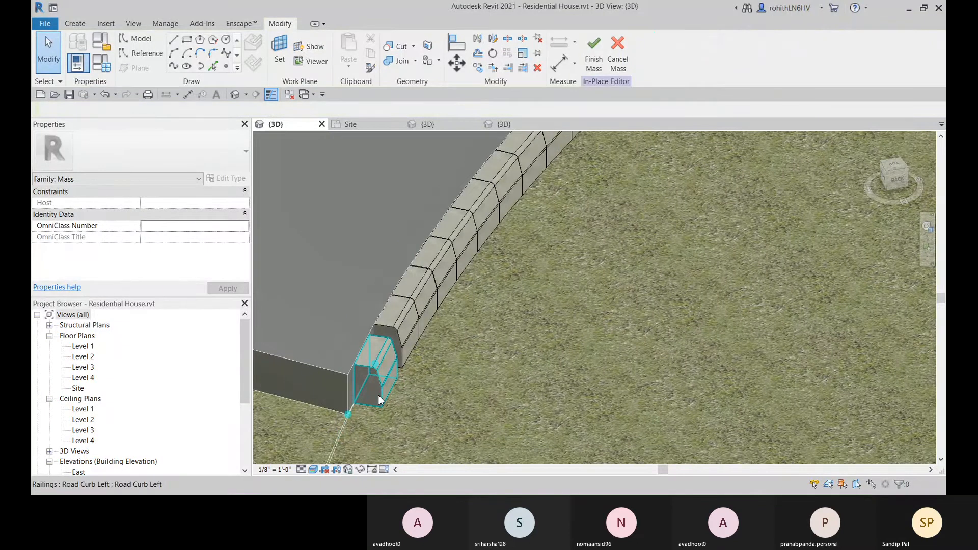
{"action": "scroll", "coordinate": [402, 395], "scroll_direction": "down", "scroll_amount": 2}
{"action": "middle_click_drag", "start_coordinate": [417, 385], "coordinate": [382, 387], "text": "shift"}
{"action": "scroll", "coordinate": [424, 303], "scroll_direction": "up", "scroll_amount": 3}
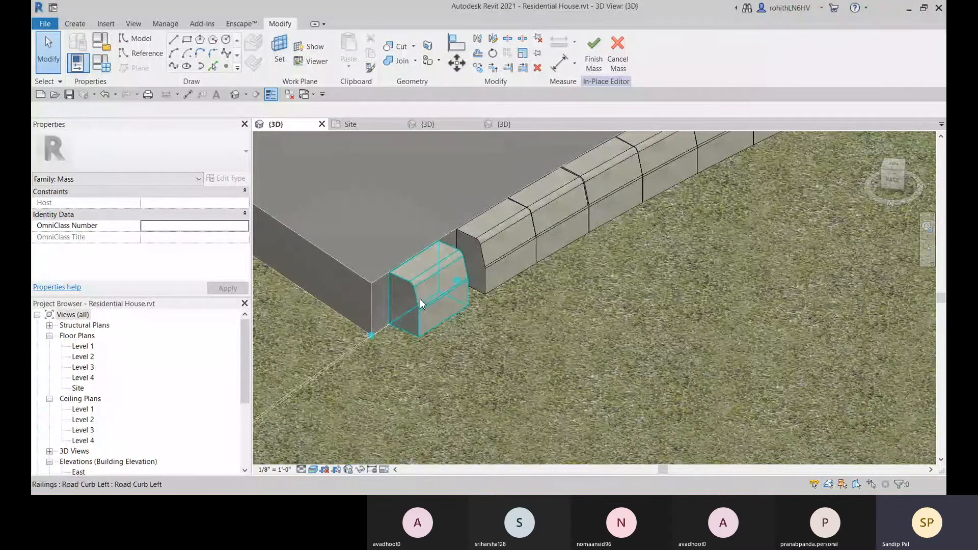
{"action": "middle_click_drag", "start_coordinate": [439, 318], "coordinate": [497, 379]}
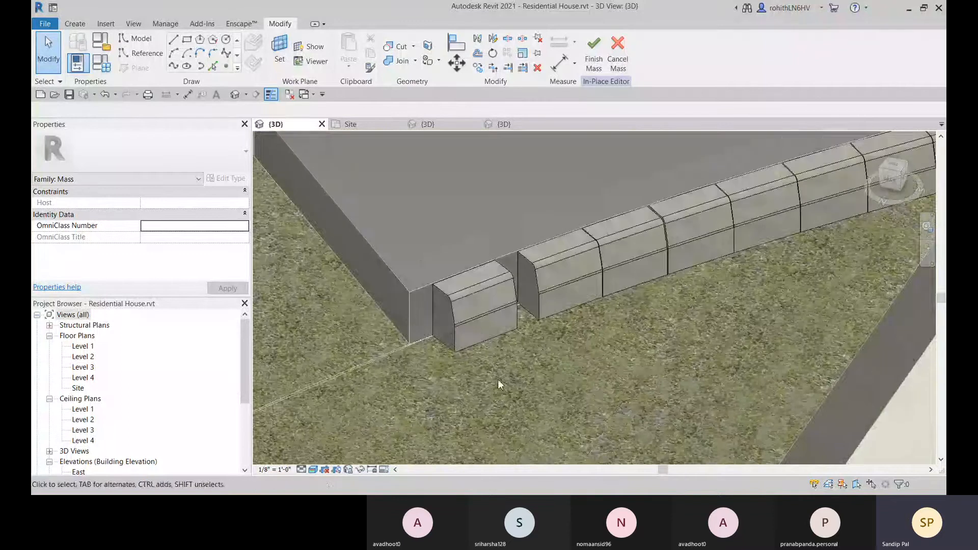
{"action": "scroll", "coordinate": [497, 331], "scroll_direction": "up", "scroll_amount": 1}
{"action": "middle_click_drag", "start_coordinate": [501, 303], "coordinate": [554, 476], "text": "shift"}
{"action": "middle_click_drag", "start_coordinate": [473, 247], "coordinate": [558, 232], "text": "shift"}
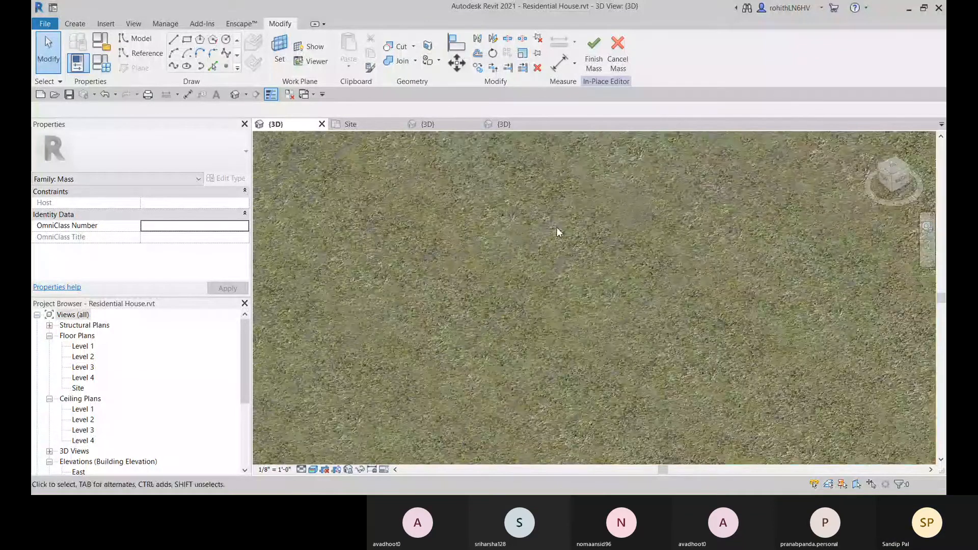
Finish the in-place mass of the curbs and dismiss the save reminder without saving.
{"action": "left_click", "coordinate": [594, 56]}
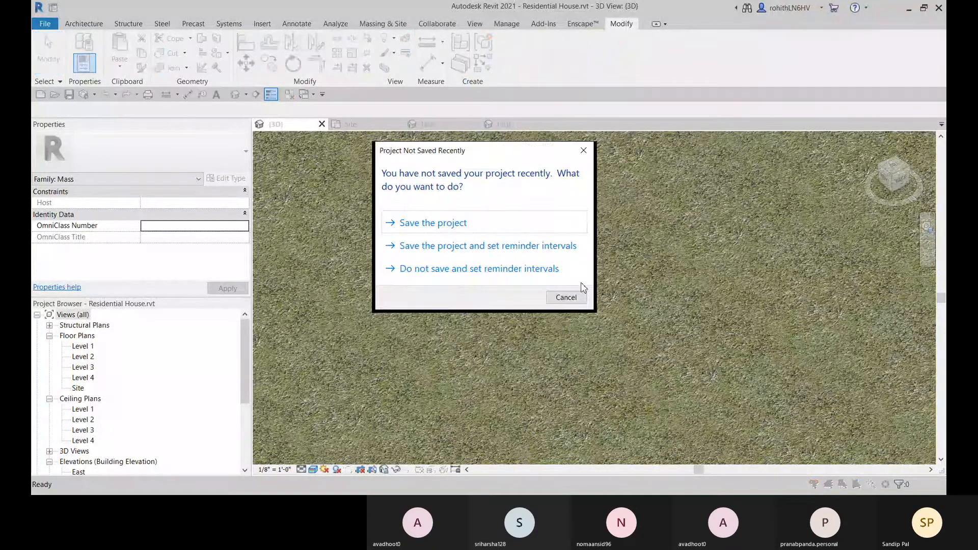
{"action": "left_click", "coordinate": [568, 294]}
{"action": "scroll", "coordinate": [585, 304], "scroll_direction": "down", "scroll_amount": 5}
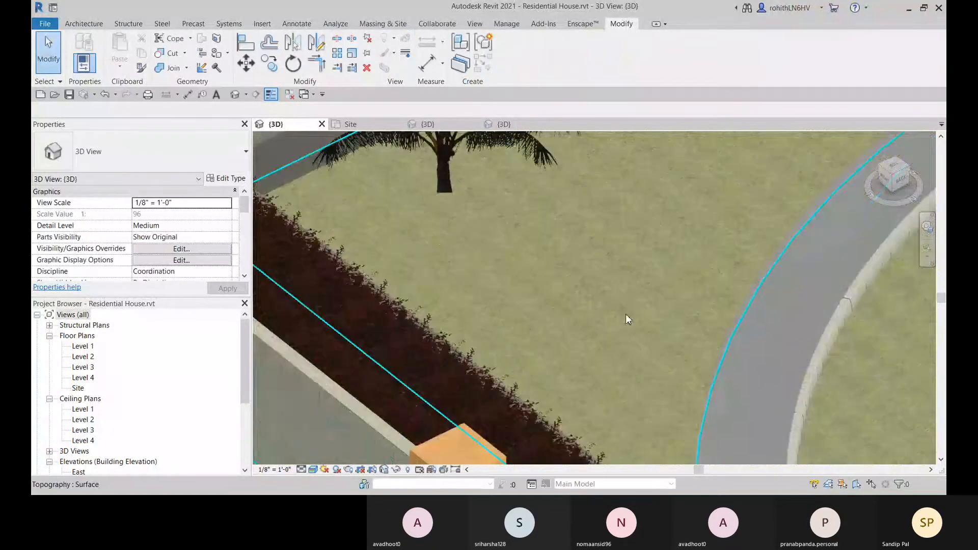
Inspect the curbs on both sides of the driveway and the topography surface between them.
{"action": "middle_click_drag", "start_coordinate": [671, 330], "coordinate": [305, 222]}
{"action": "scroll", "coordinate": [372, 239], "scroll_direction": "down", "scroll_amount": 1}
{"action": "scroll", "coordinate": [386, 245], "scroll_direction": "down", "scroll_amount": 3}
{"action": "middle_click_drag", "start_coordinate": [451, 275], "coordinate": [802, 483], "text": "shift"}
{"action": "middle_click_drag", "start_coordinate": [307, 251], "coordinate": [434, 275]}
{"action": "scroll", "coordinate": [537, 364], "scroll_direction": "up", "scroll_amount": 3}
{"action": "scroll", "coordinate": [572, 363], "scroll_direction": "down", "scroll_amount": 3}
{"action": "left_click", "coordinate": [442, 283]}
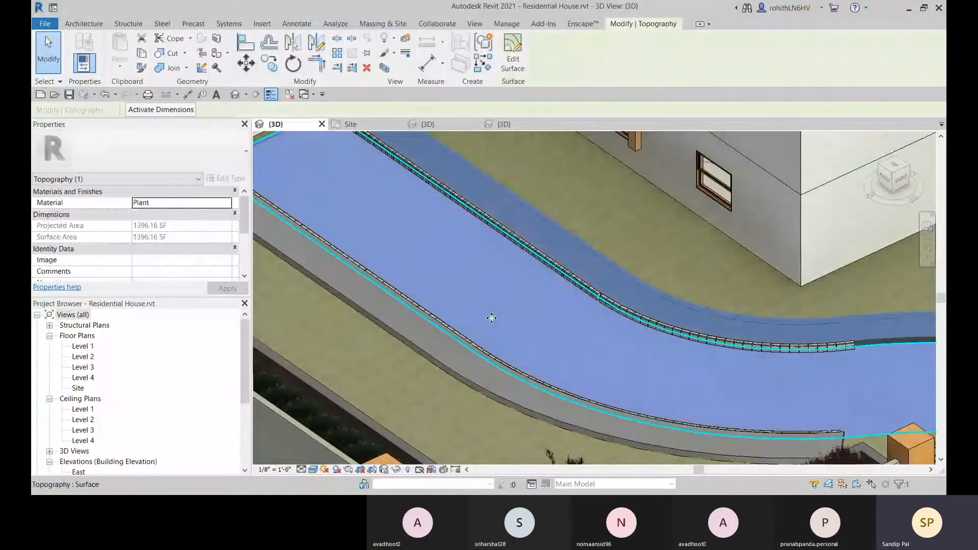
{"action": "middle_click_drag", "start_coordinate": [516, 326], "coordinate": [433, 273]}
{"action": "scroll", "coordinate": [528, 296], "scroll_direction": "down", "scroll_amount": 1}
{"action": "scroll", "coordinate": [531, 297], "scroll_direction": "down", "scroll_amount": 2}
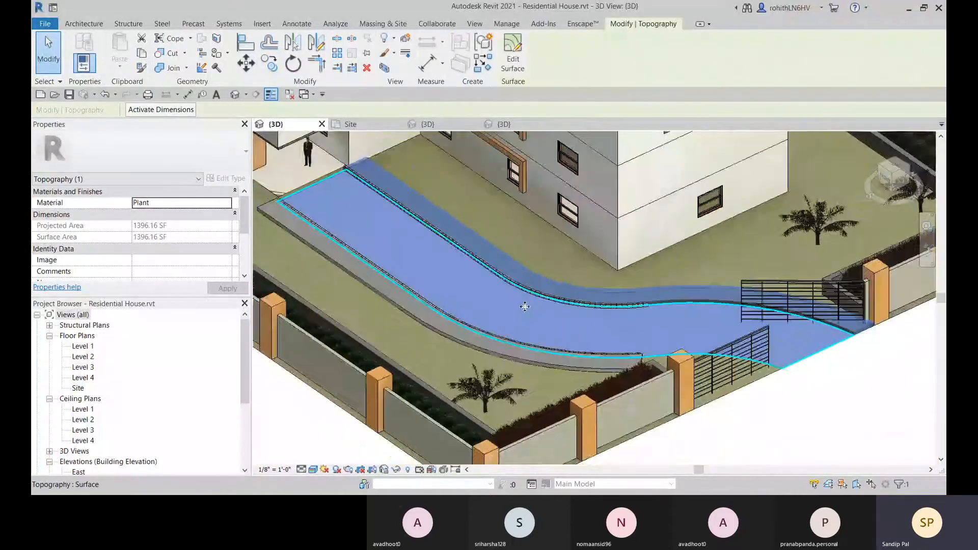
{"action": "middle_click_drag", "start_coordinate": [595, 326], "coordinate": [646, 357]}
{"action": "scroll", "coordinate": [493, 356], "scroll_direction": "down", "scroll_amount": 2}
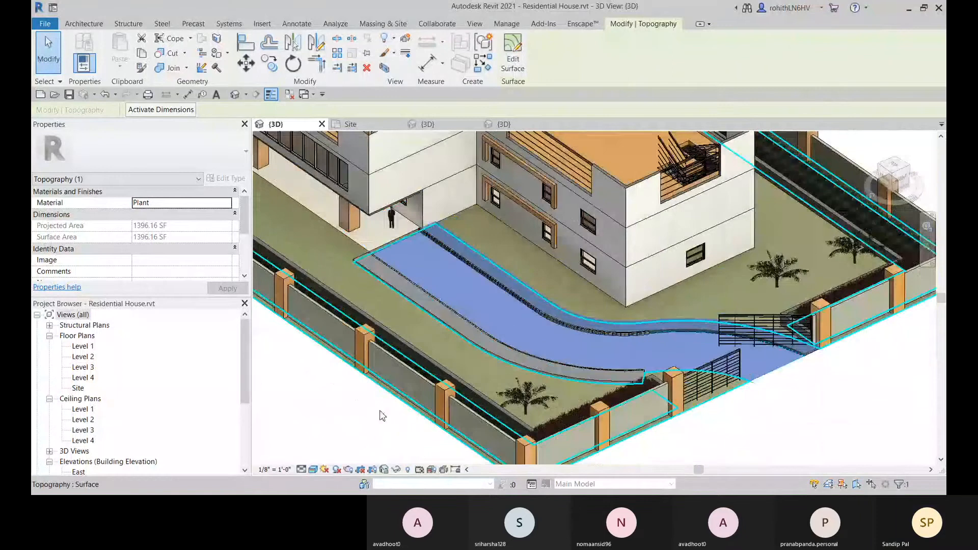
{"action": "key", "text": "Escape"}
Select the driveway topography surface between the curbs and examine its extent up to the gate.
{"action": "left_click", "coordinate": [486, 307]}
{"action": "middle_click_drag", "start_coordinate": [471, 354], "coordinate": [371, 340]}
{"action": "middle_click_drag", "start_coordinate": [622, 345], "coordinate": [622, 346]}
{"action": "scroll", "coordinate": [622, 346], "scroll_direction": "up", "scroll_amount": 4}
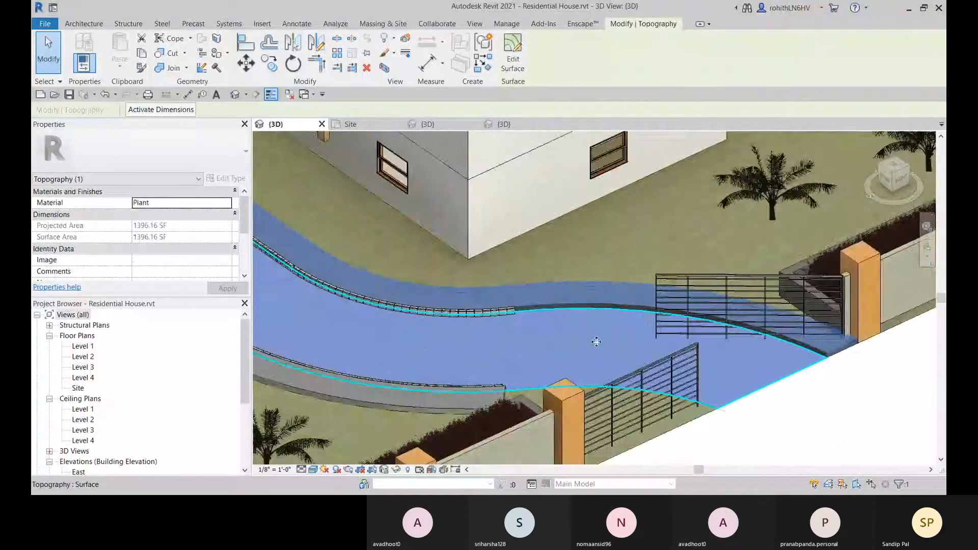
{"action": "scroll", "coordinate": [585, 334], "scroll_direction": "up", "scroll_amount": 2}
{"action": "scroll", "coordinate": [491, 321], "scroll_direction": "down", "scroll_amount": 5}
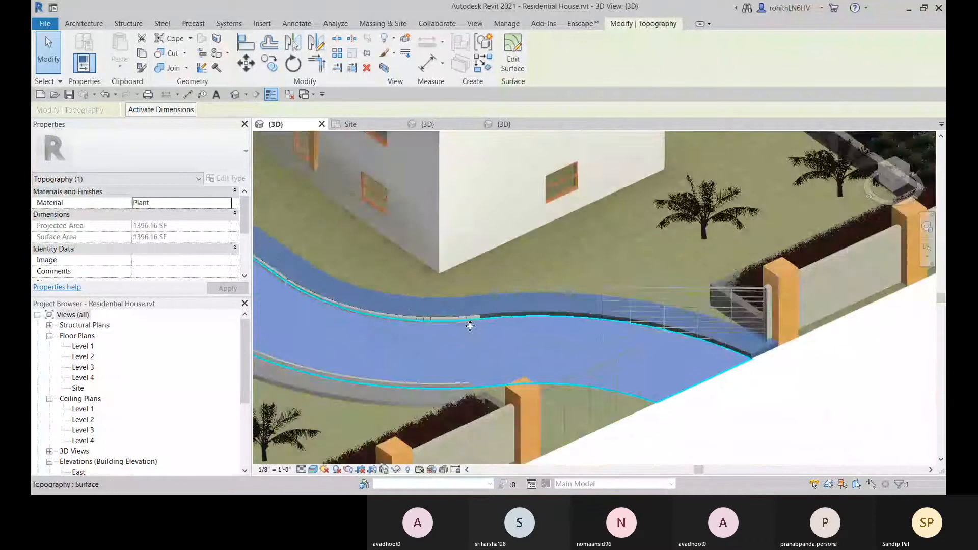
{"action": "middle_click_drag", "start_coordinate": [530, 354], "coordinate": [589, 358]}
{"action": "scroll", "coordinate": [716, 360], "scroll_direction": "up", "scroll_amount": 7}
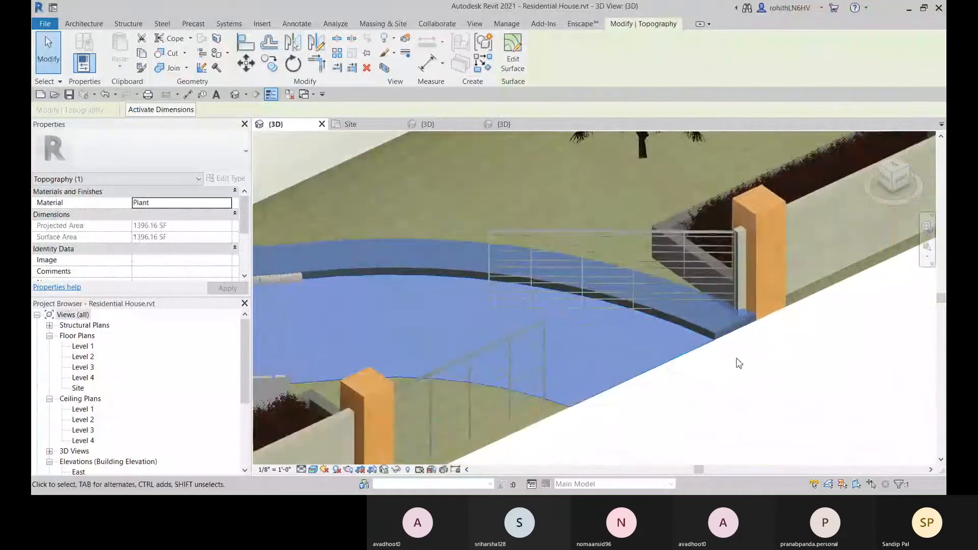
{"action": "scroll", "coordinate": [682, 372], "scroll_direction": "down", "scroll_amount": 7}
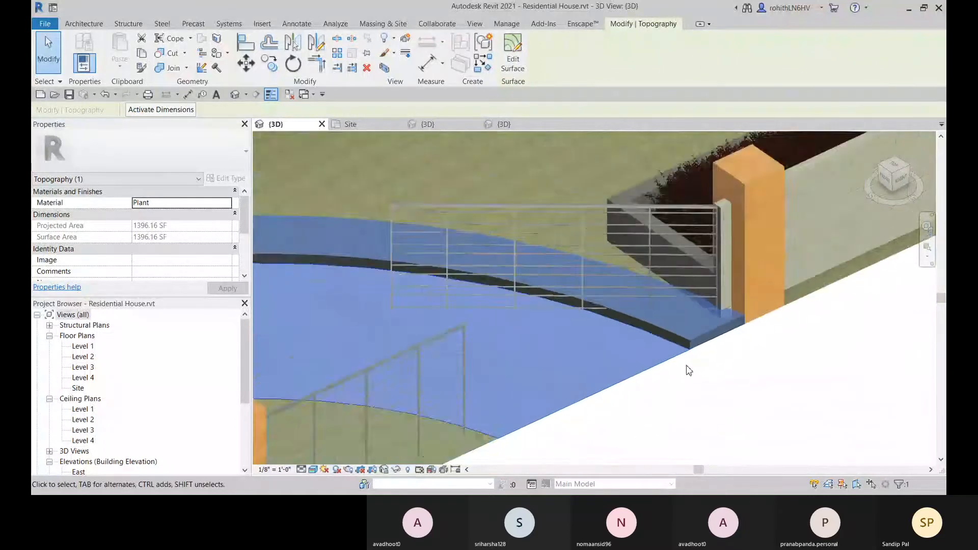
{"action": "scroll", "coordinate": [412, 332], "scroll_direction": "up", "scroll_amount": 2}
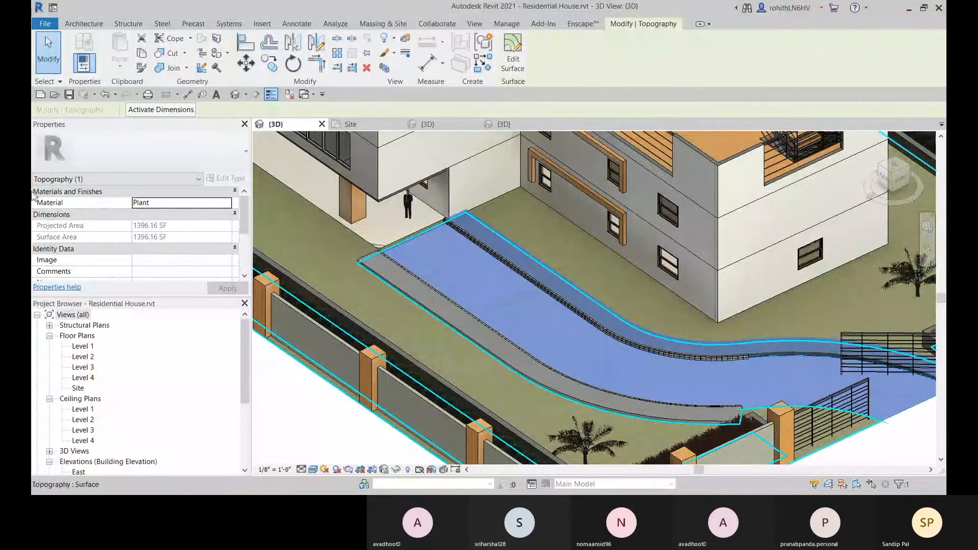
Open the material choice for the driveway surface and pick Asphalt Shingle from the project materials.
{"action": "left_click", "coordinate": [231, 203]}
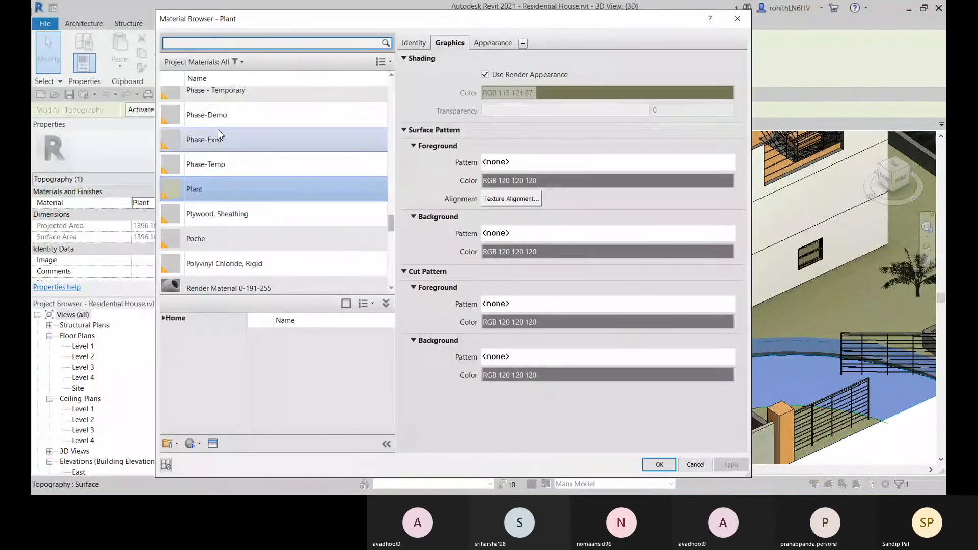
{"action": "scroll", "coordinate": [225, 107], "scroll_direction": "up", "scroll_amount": 15}
{"action": "scroll", "coordinate": [227, 120], "scroll_direction": "up", "scroll_amount": 10}
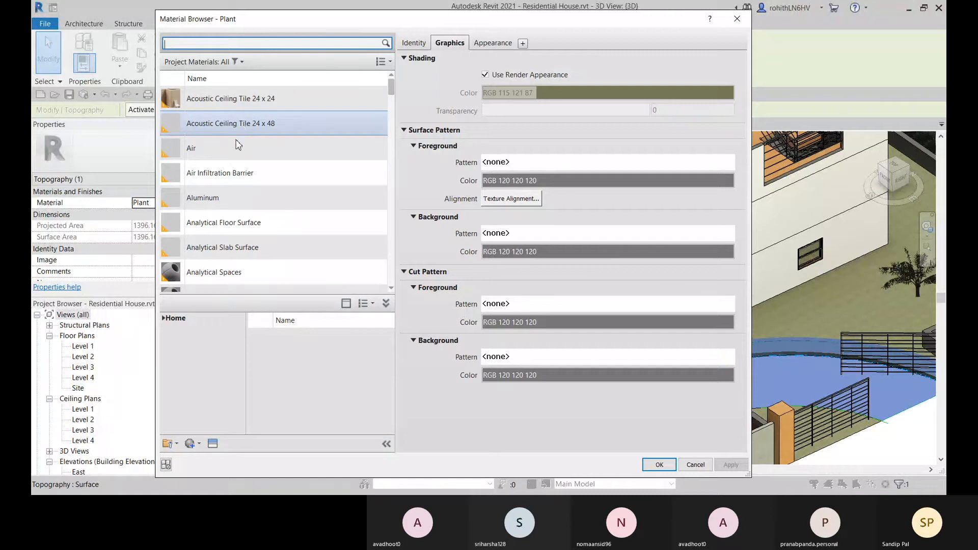
{"action": "scroll", "coordinate": [234, 203], "scroll_direction": "down", "scroll_amount": 6}
{"action": "scroll", "coordinate": [229, 248], "scroll_direction": "down", "scroll_amount": 2}
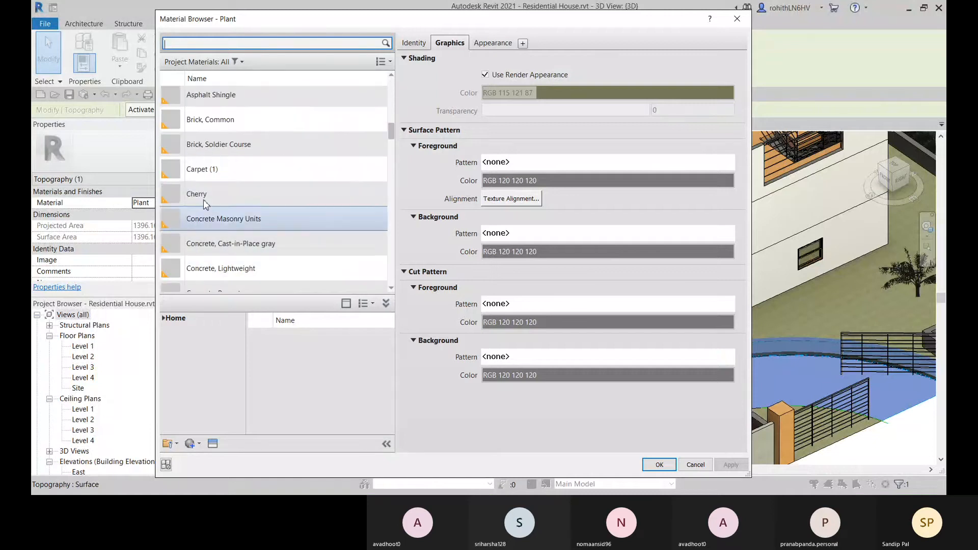
{"action": "scroll", "coordinate": [219, 244], "scroll_direction": "up", "scroll_amount": 4}
{"action": "left_click", "coordinate": [214, 237]}
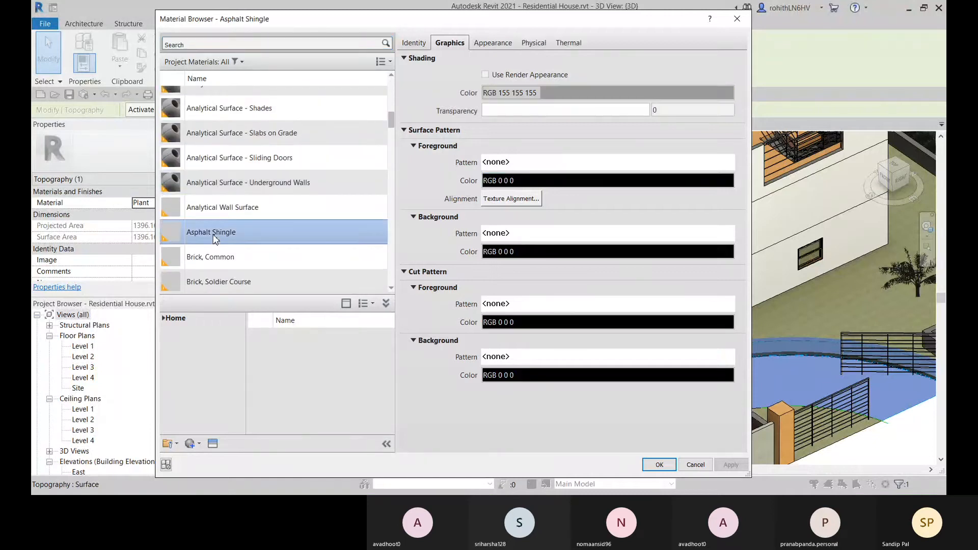
Use the render appearance for Asphalt Shingle's shading and examine the material's appearance texture.
{"action": "left_click", "coordinate": [485, 75]}
{"action": "left_click", "coordinate": [485, 75]}
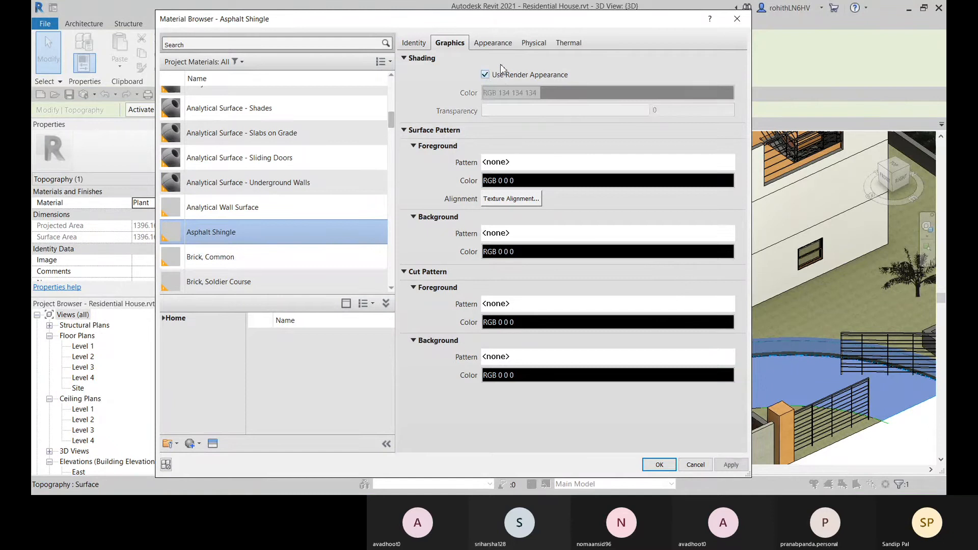
{"action": "left_click", "coordinate": [492, 43]}
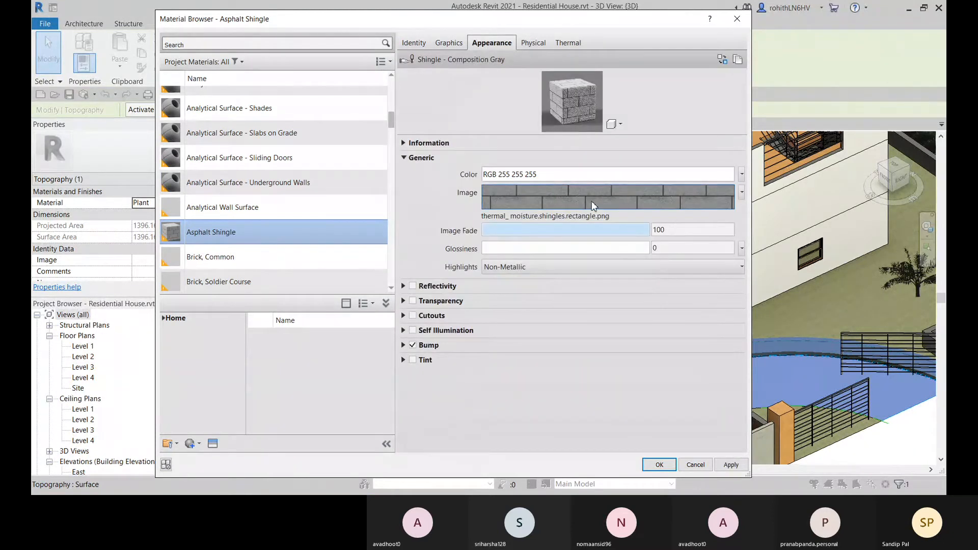
Search the materials for "Asphalt" and add Asphalt, Bitumen from the library to the project materials.
{"action": "scroll", "coordinate": [320, 97], "scroll_direction": "up", "scroll_amount": 1}
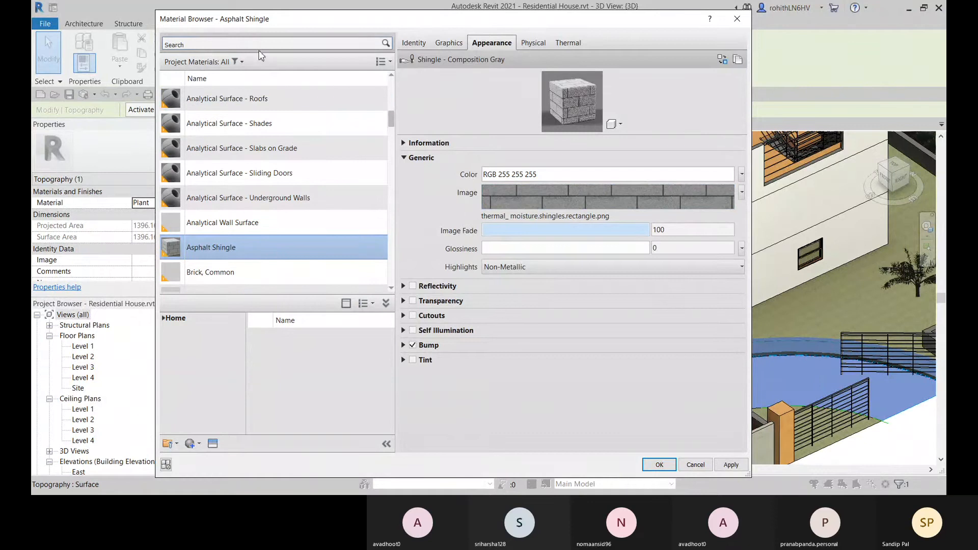
{"action": "left_click", "coordinate": [260, 45]}
{"action": "type", "text": "As"}
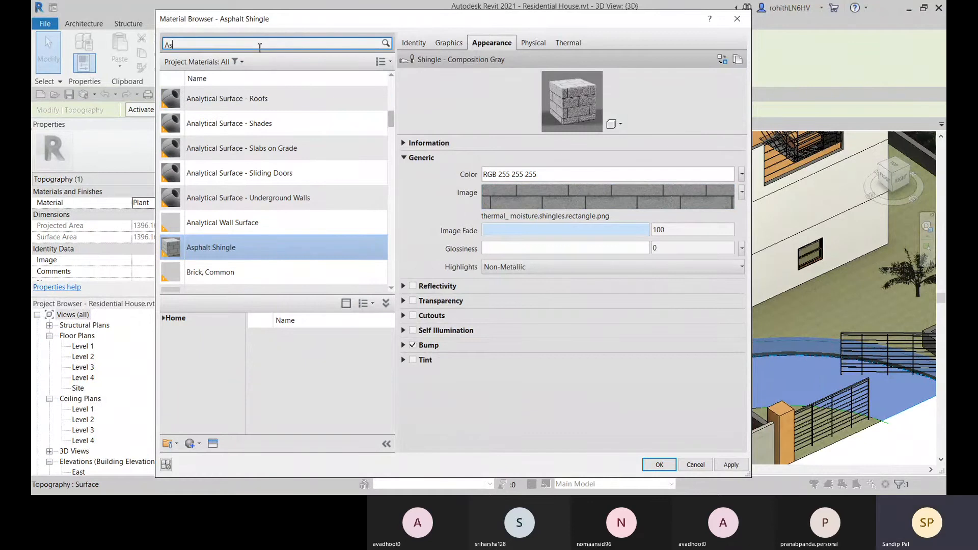
{"action": "type", "text": "phalt"}
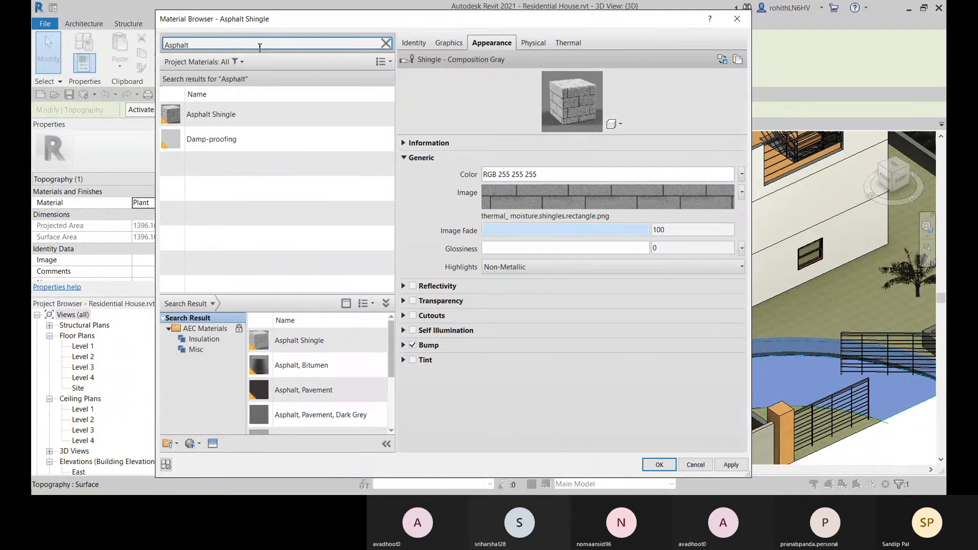
{"action": "mouse_move", "coordinate": [314, 391]}
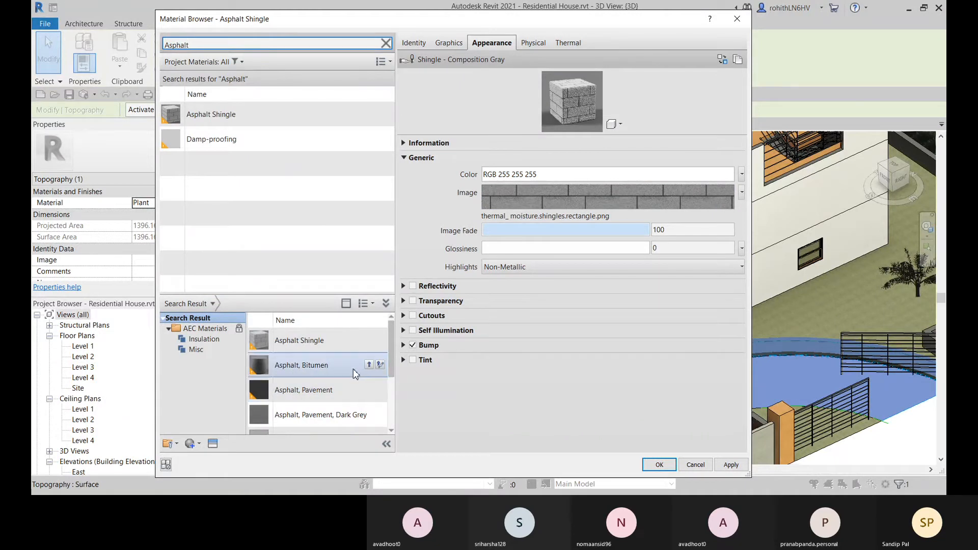
{"action": "left_click", "coordinate": [369, 365]}
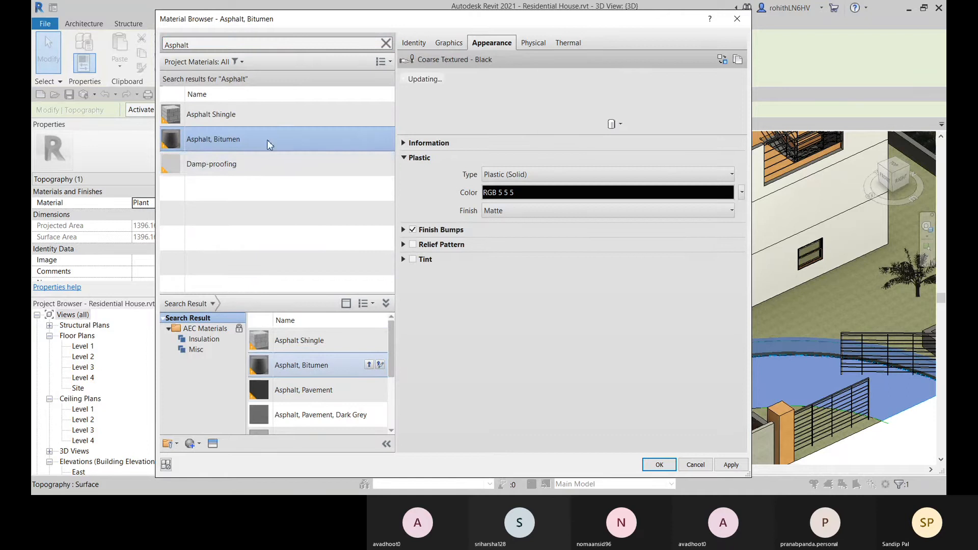
Use the render appearance for Asphalt, Bitumen's shading, apply the material to the driveway surface and deselect it.
{"action": "left_click", "coordinate": [457, 43]}
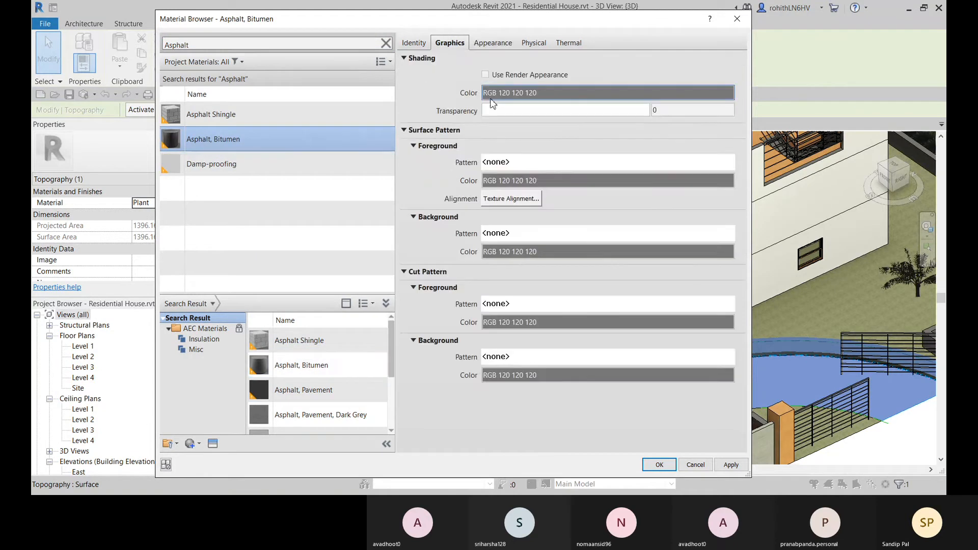
{"action": "left_click", "coordinate": [485, 74]}
{"action": "left_click", "coordinate": [731, 464]}
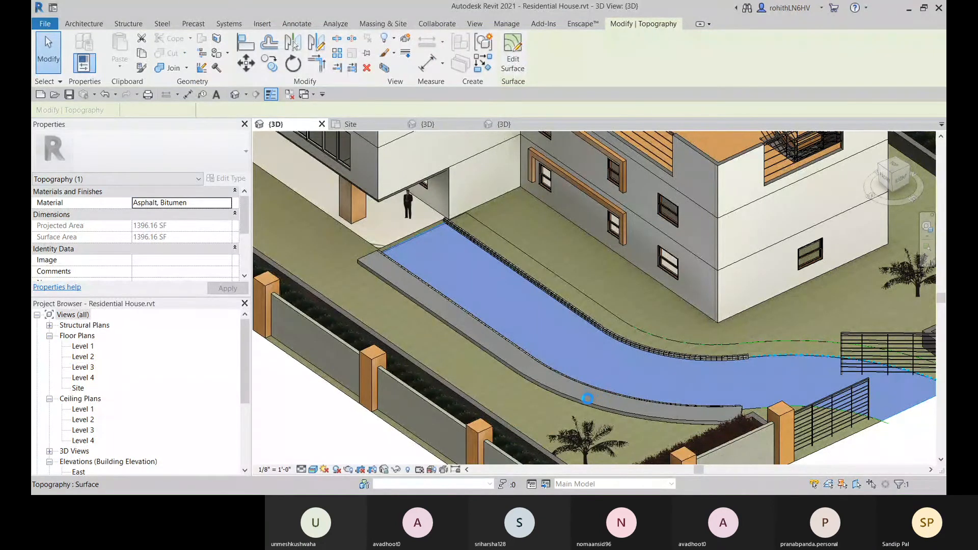
{"action": "key", "text": "Escape"}
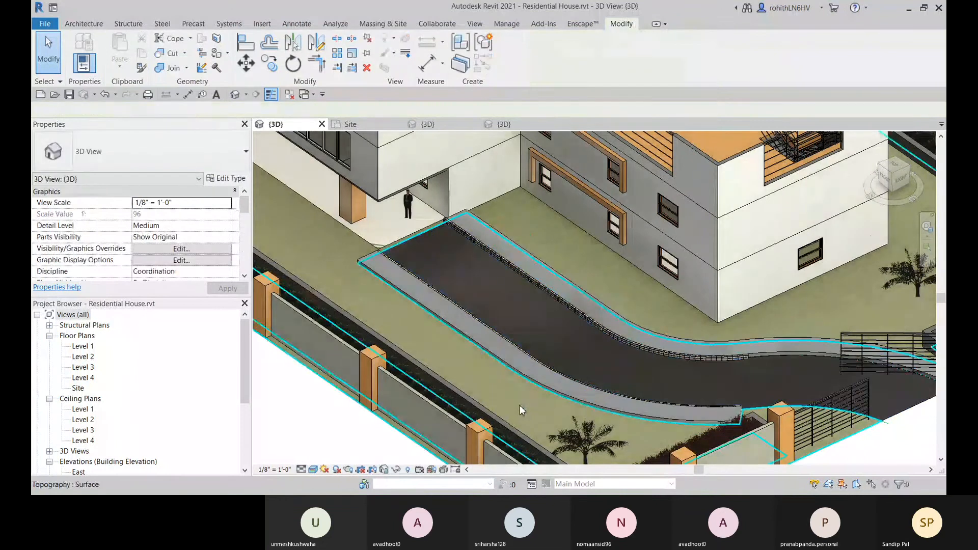
Inspect the asphalt driveway and its curbs from the gate side and from several angles around the house.
{"action": "middle_click_drag", "start_coordinate": [519, 406], "coordinate": [411, 307]}
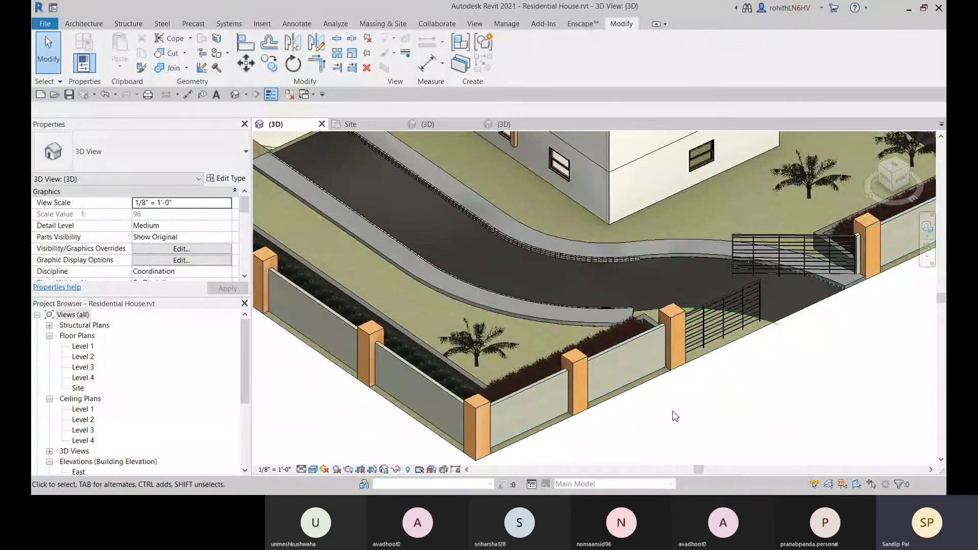
{"action": "scroll", "coordinate": [675, 417], "scroll_direction": "down", "scroll_amount": 4}
{"action": "middle_click_drag", "start_coordinate": [670, 400], "coordinate": [615, 336], "text": "shift"}
{"action": "scroll", "coordinate": [548, 333], "scroll_direction": "up", "scroll_amount": 3}
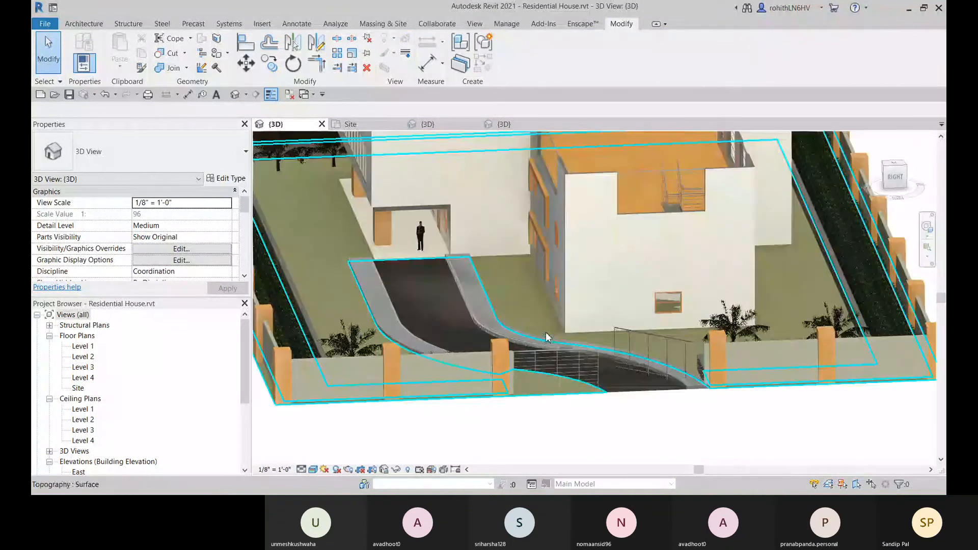
{"action": "middle_click_drag", "start_coordinate": [547, 337], "coordinate": [451, 294], "text": "shift"}
{"action": "middle_click_drag", "start_coordinate": [378, 286], "coordinate": [574, 452], "text": "shift"}
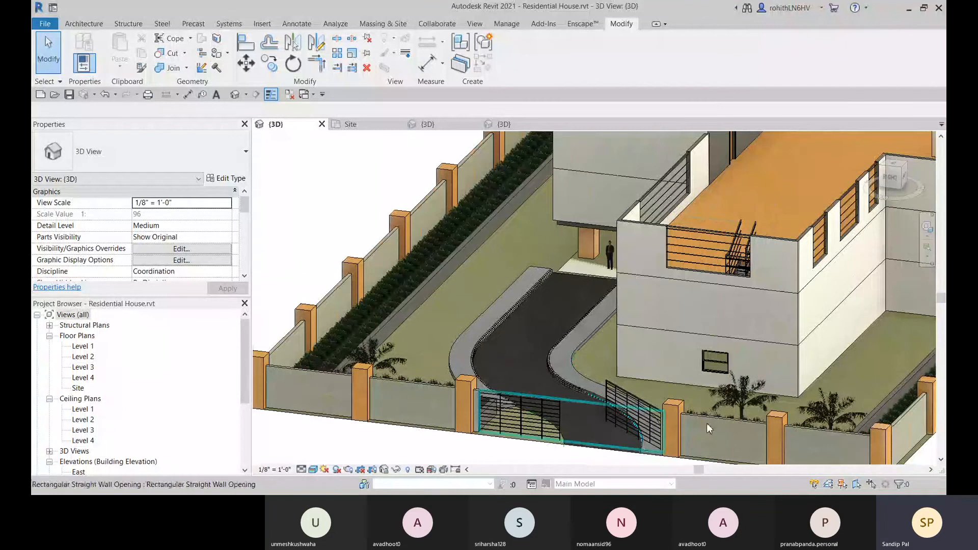